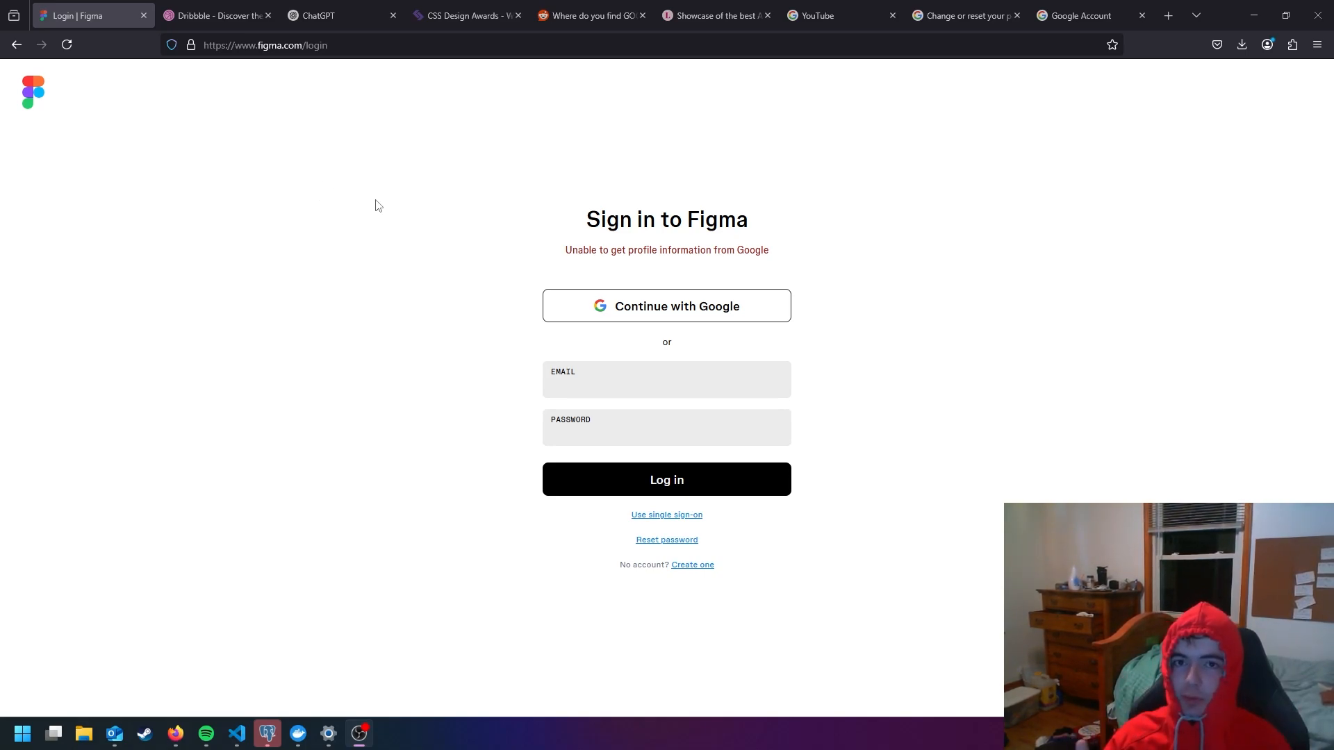
- Sign in to Figma with the first listed Google account and create a new design file
drag(603, 251, 643, 307)
click(643, 306)
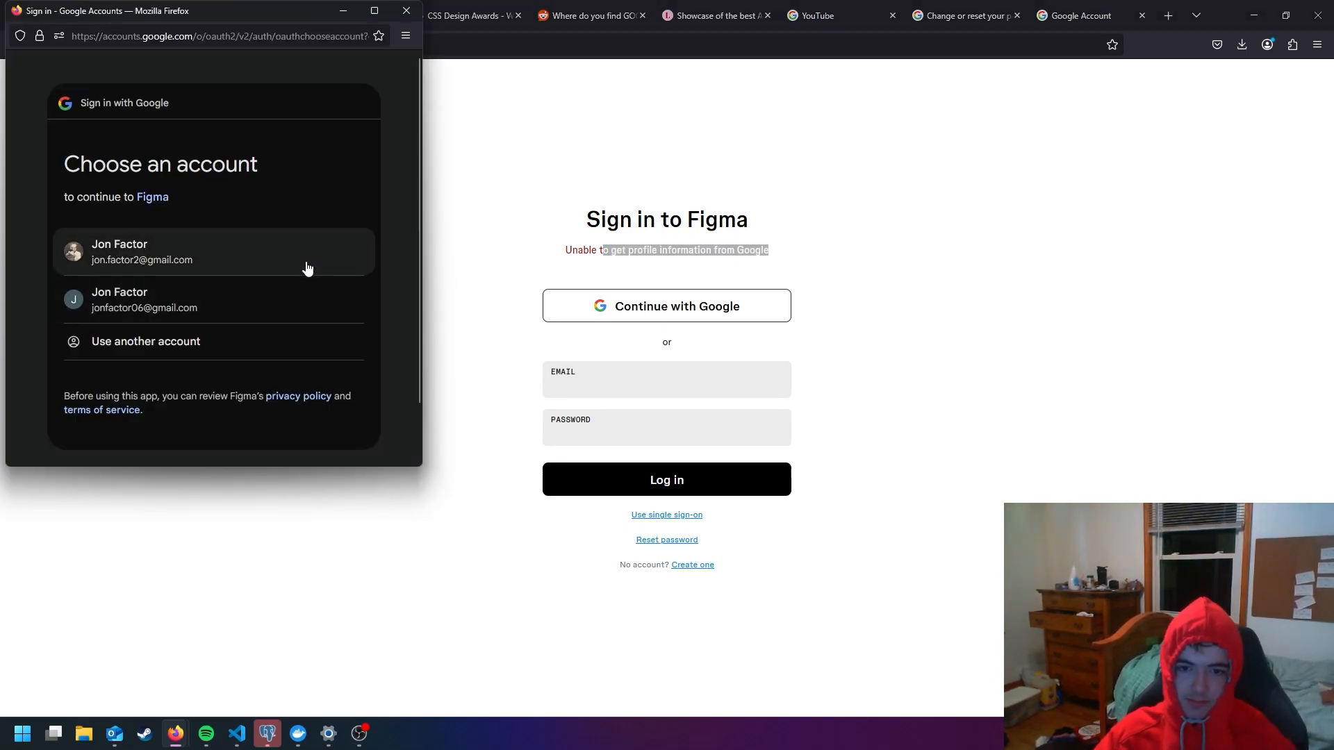
click(280, 255)
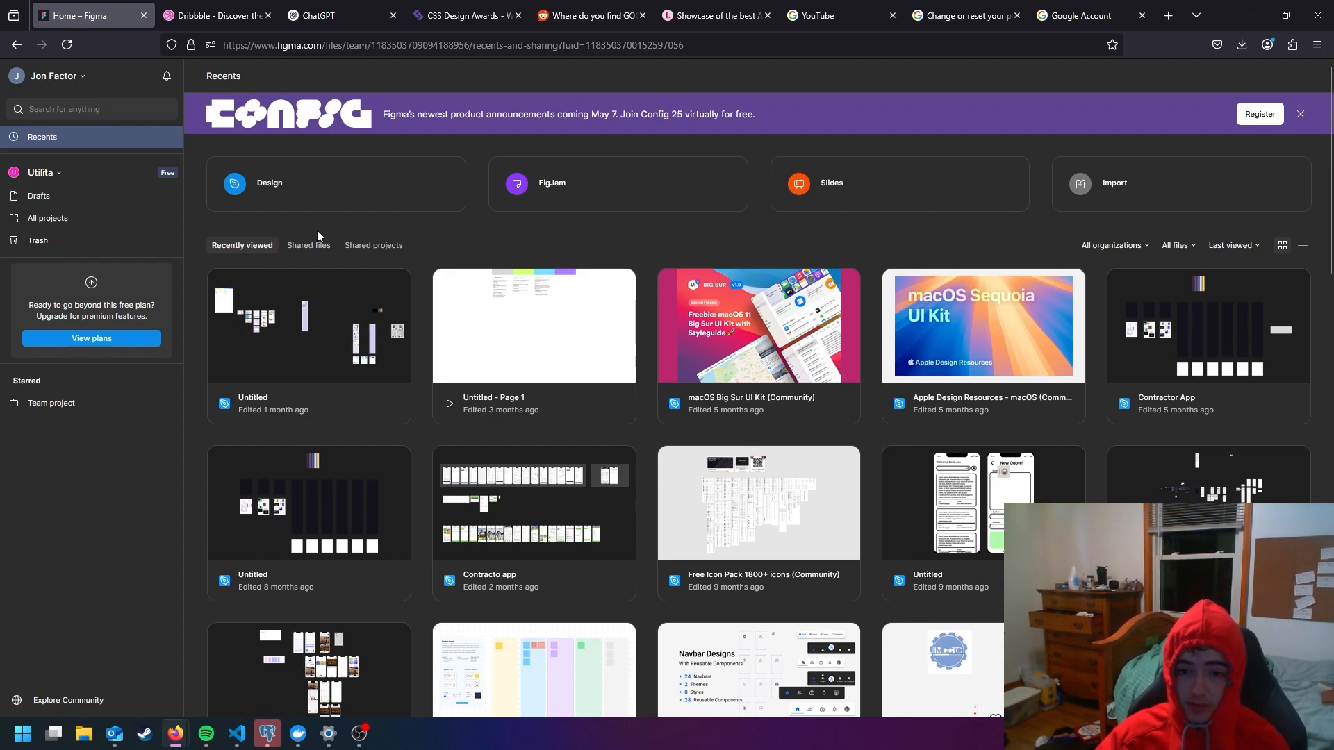
click(331, 187)
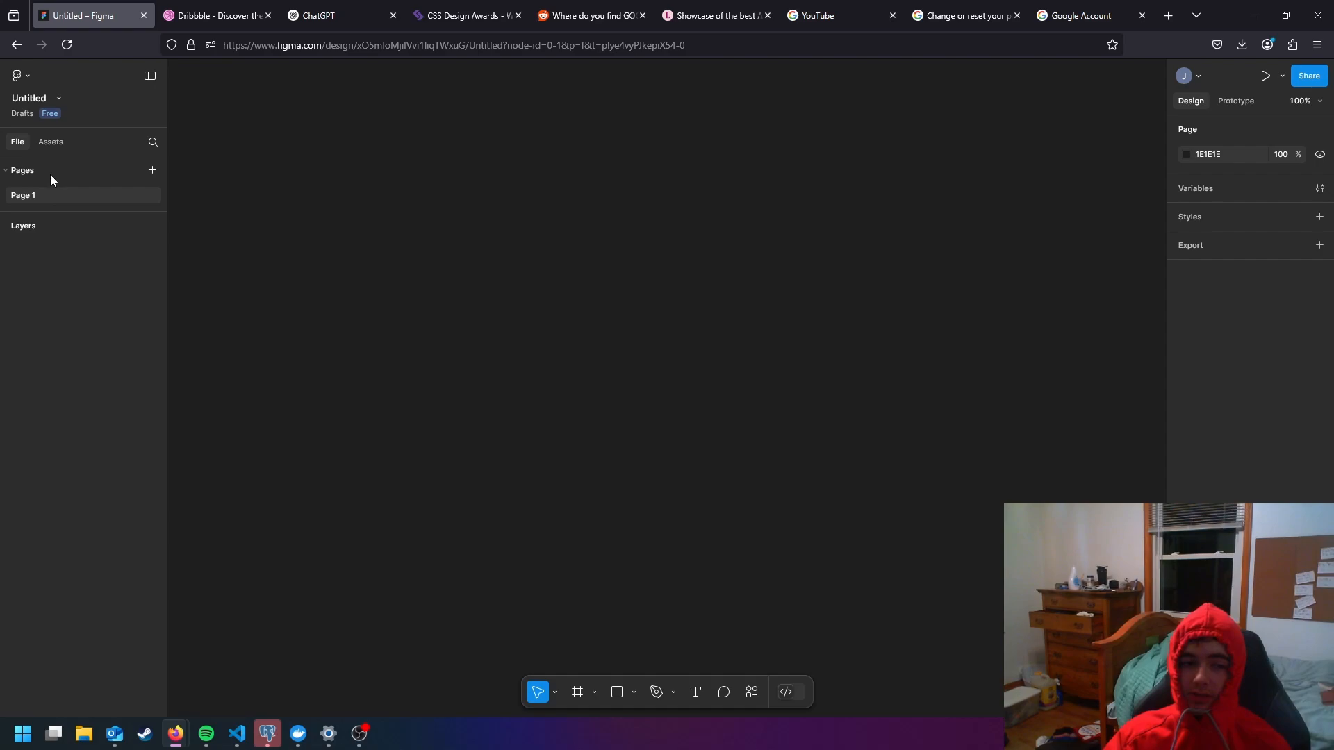
- Look over the new file's pages, asset libraries, file name, main menu, minimized interface and move tool options
double_click(36, 195)
click(441, 230)
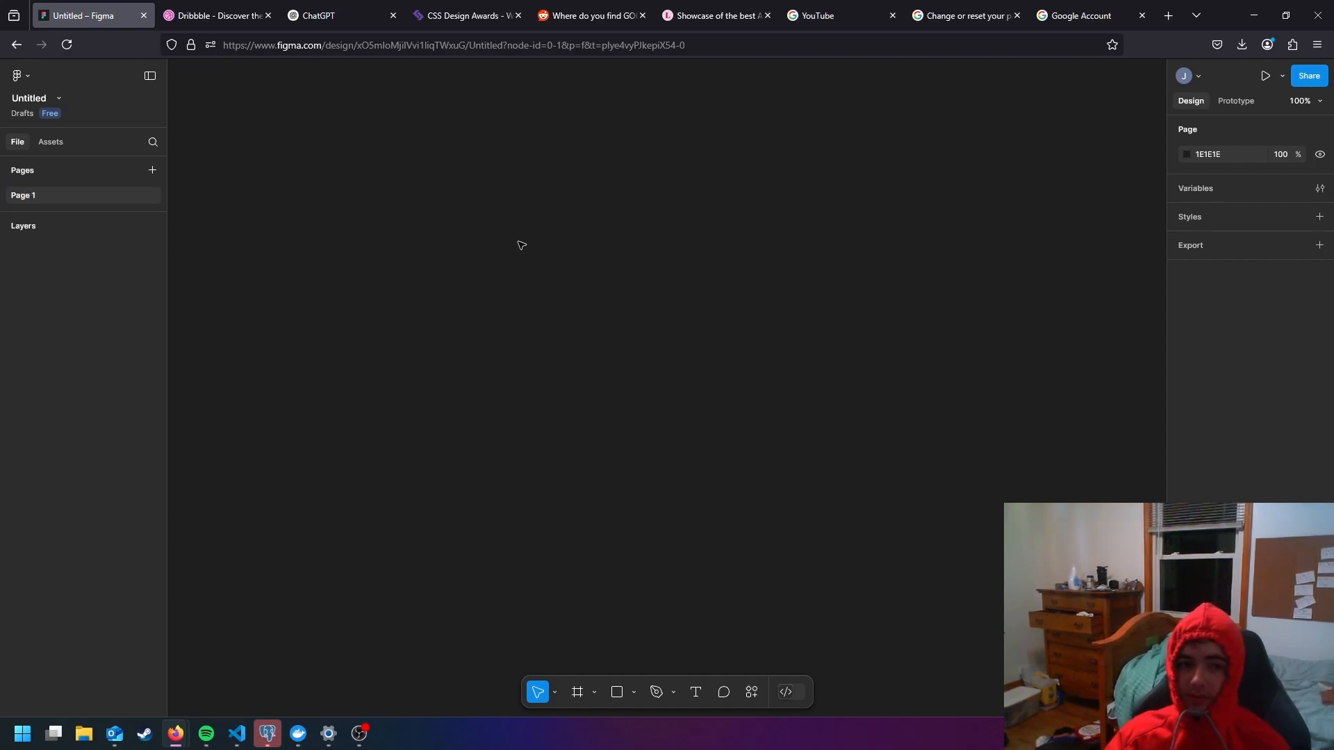
scroll(523, 244, up, 1)
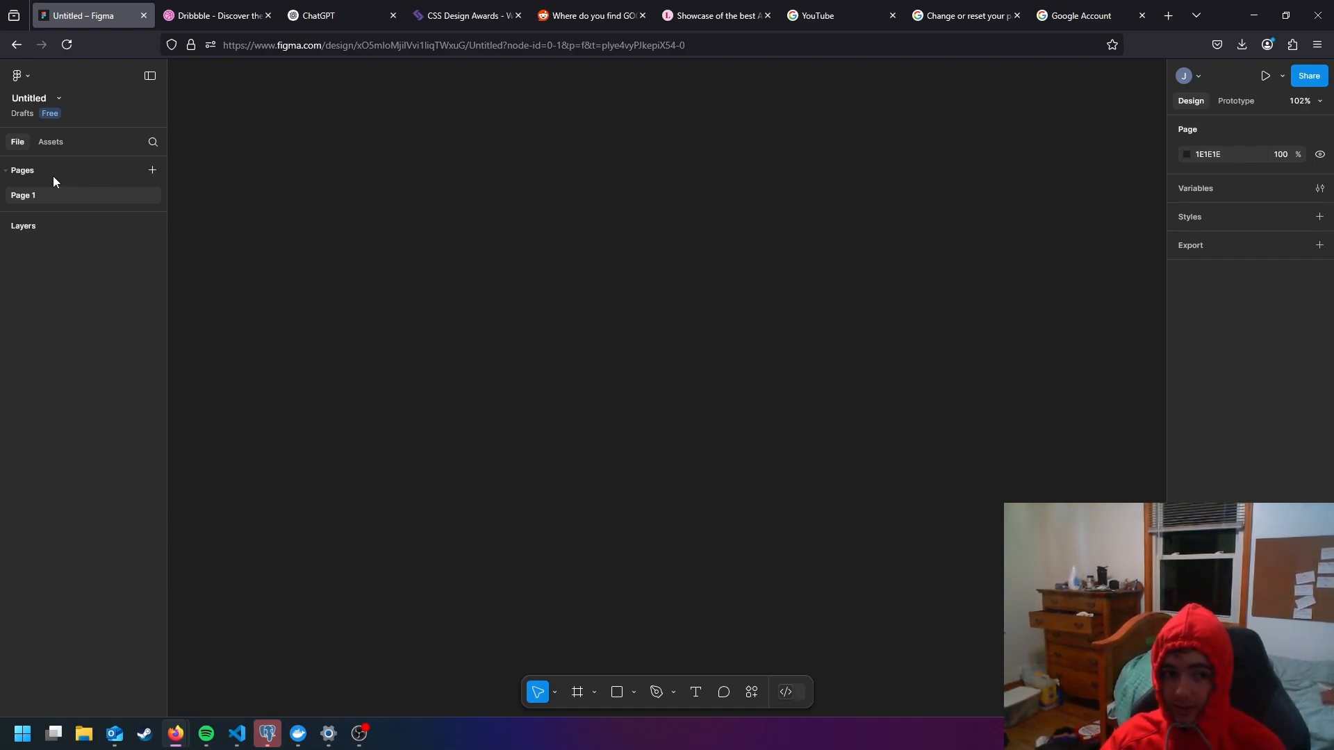
click(48, 141)
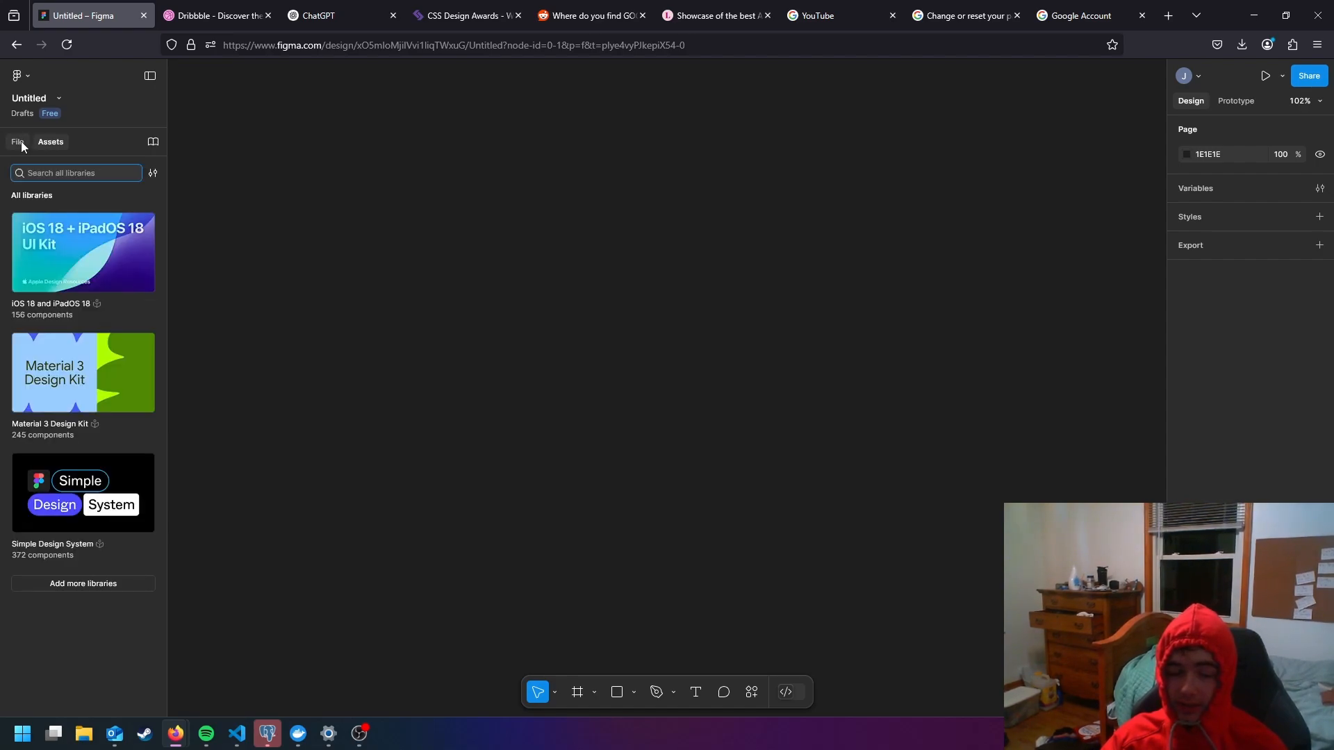
click(20, 145)
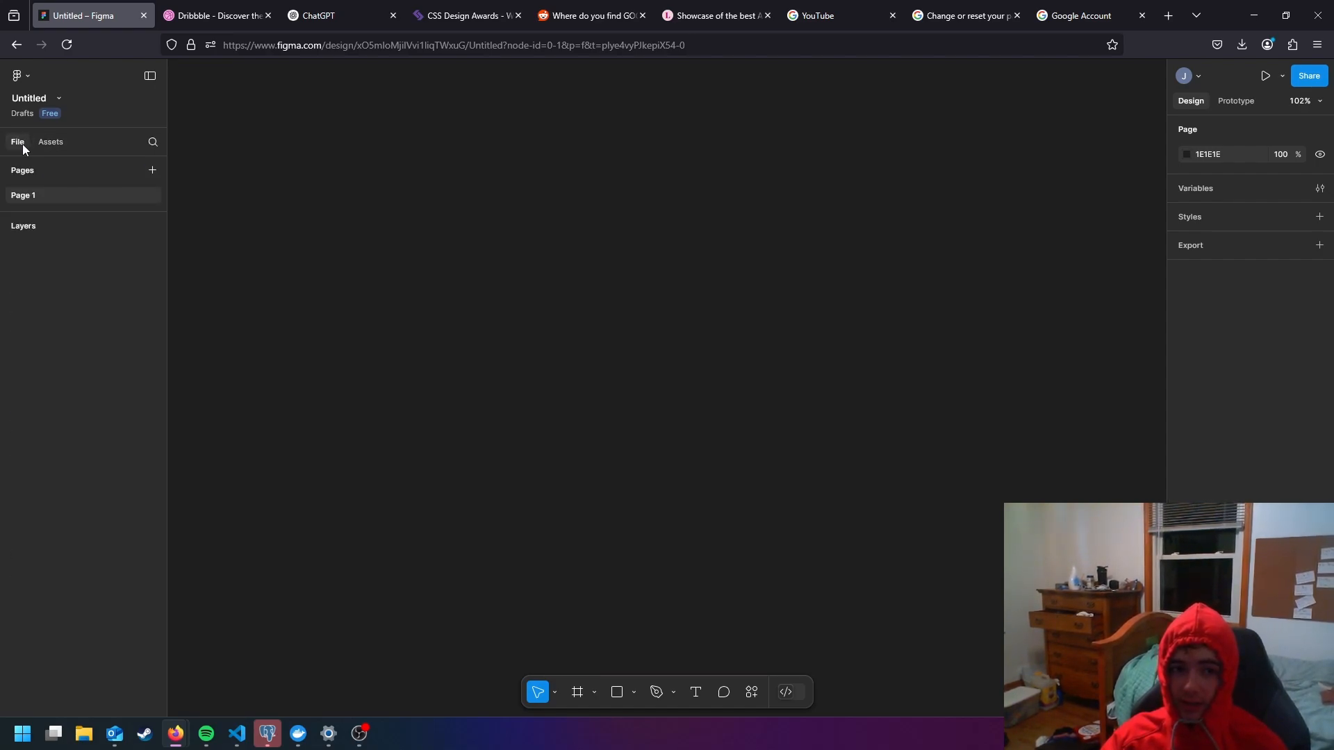
click(48, 99)
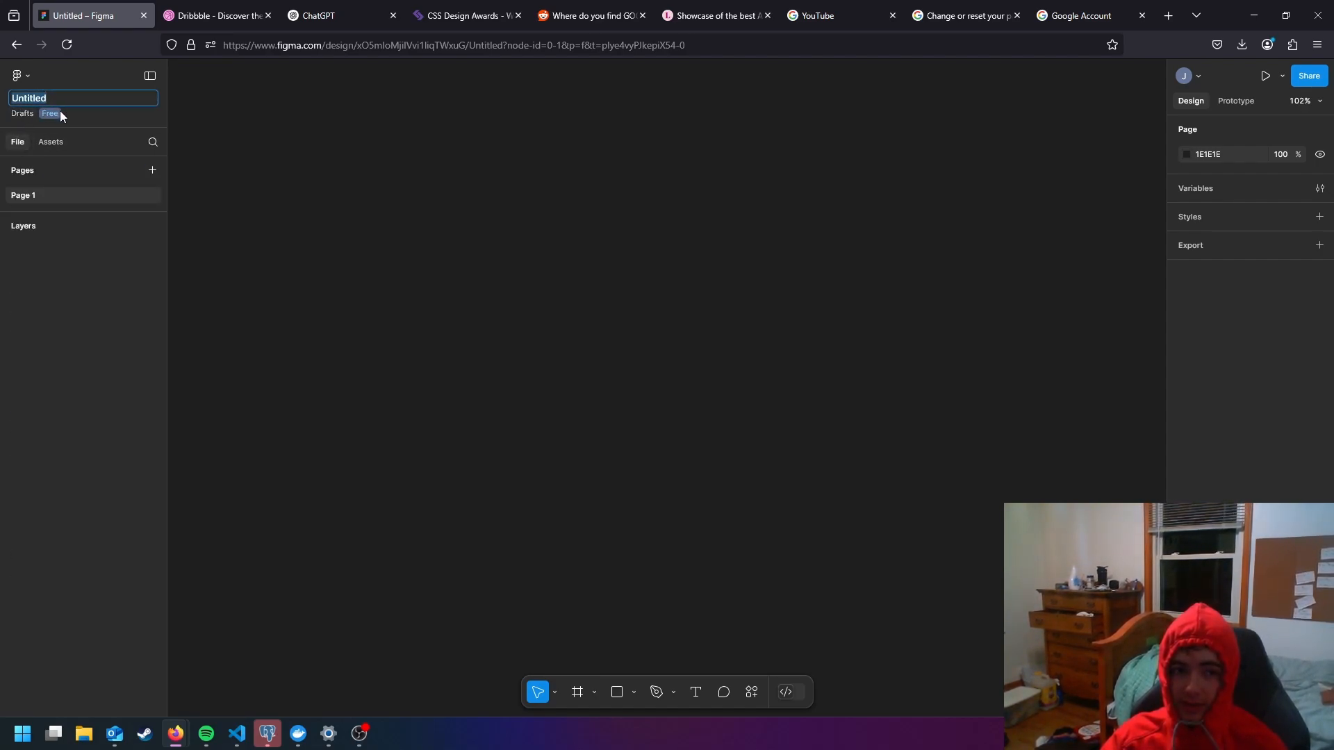
click(20, 75)
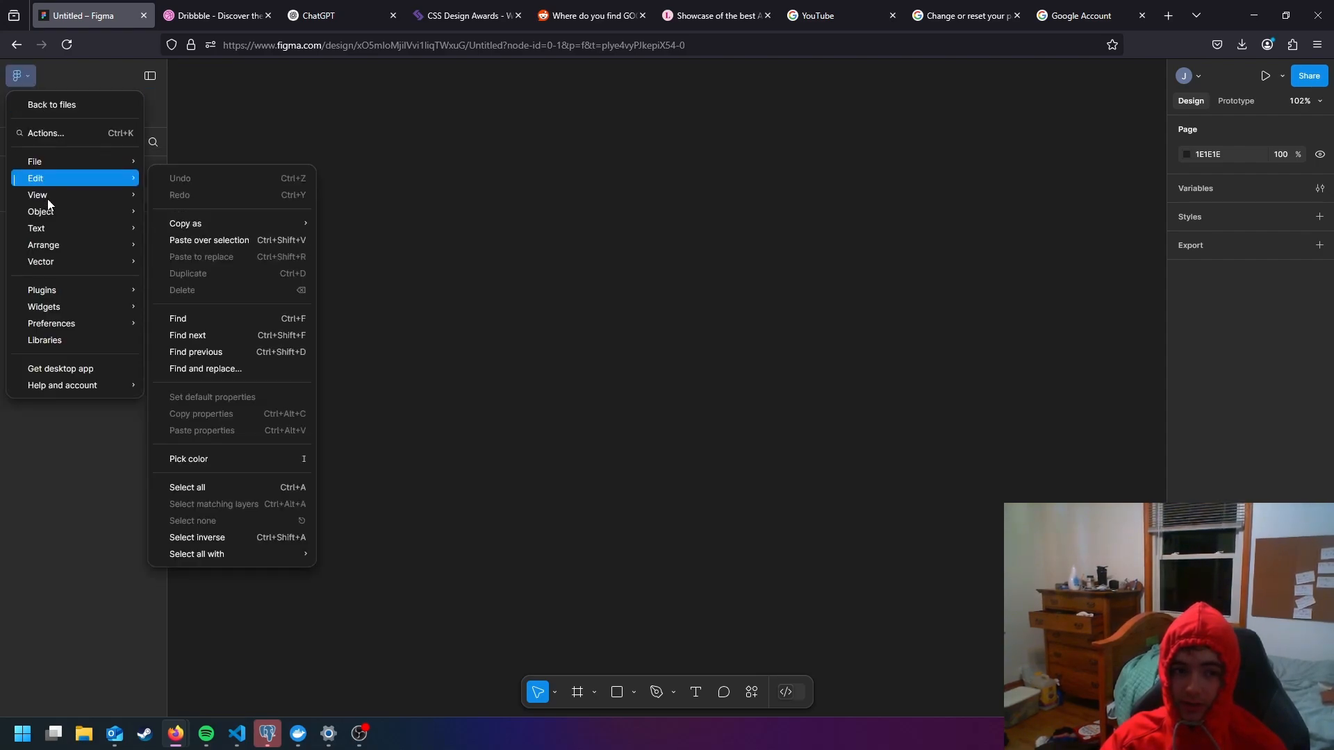
click(146, 71)
click(149, 75)
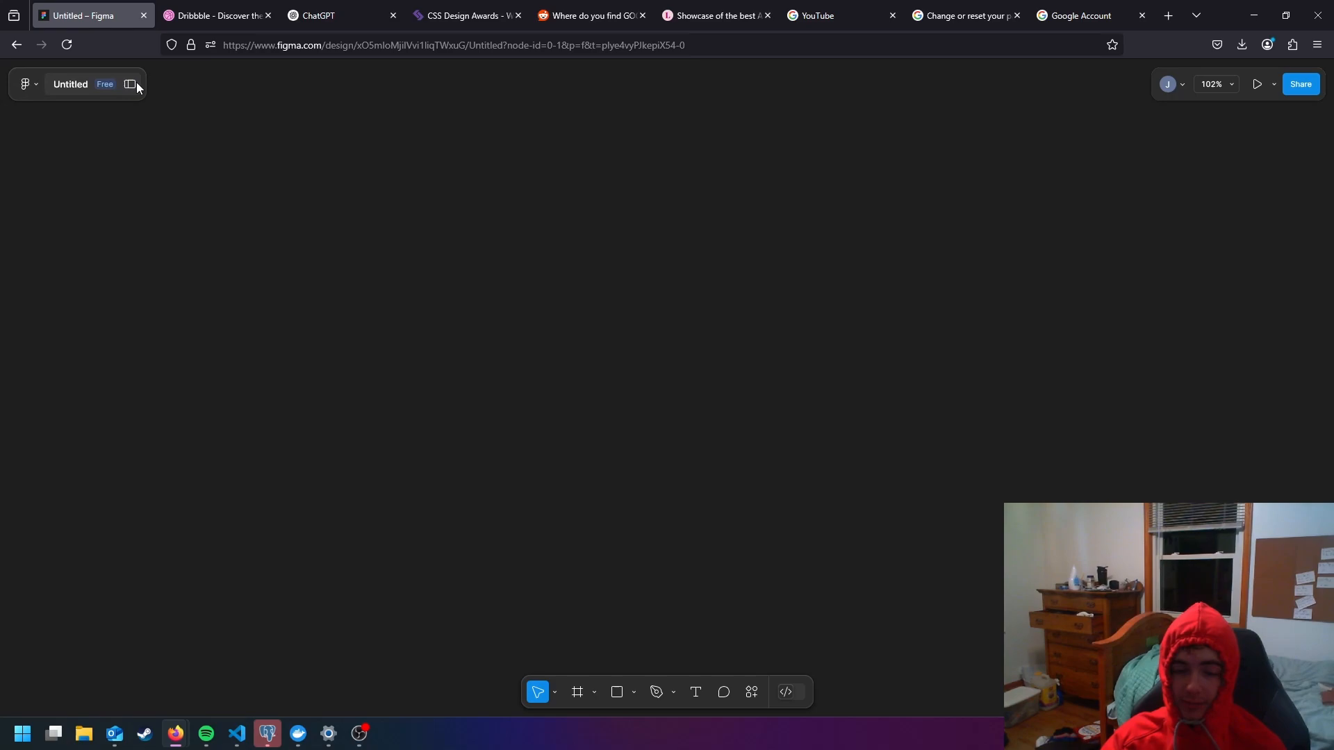
click(131, 84)
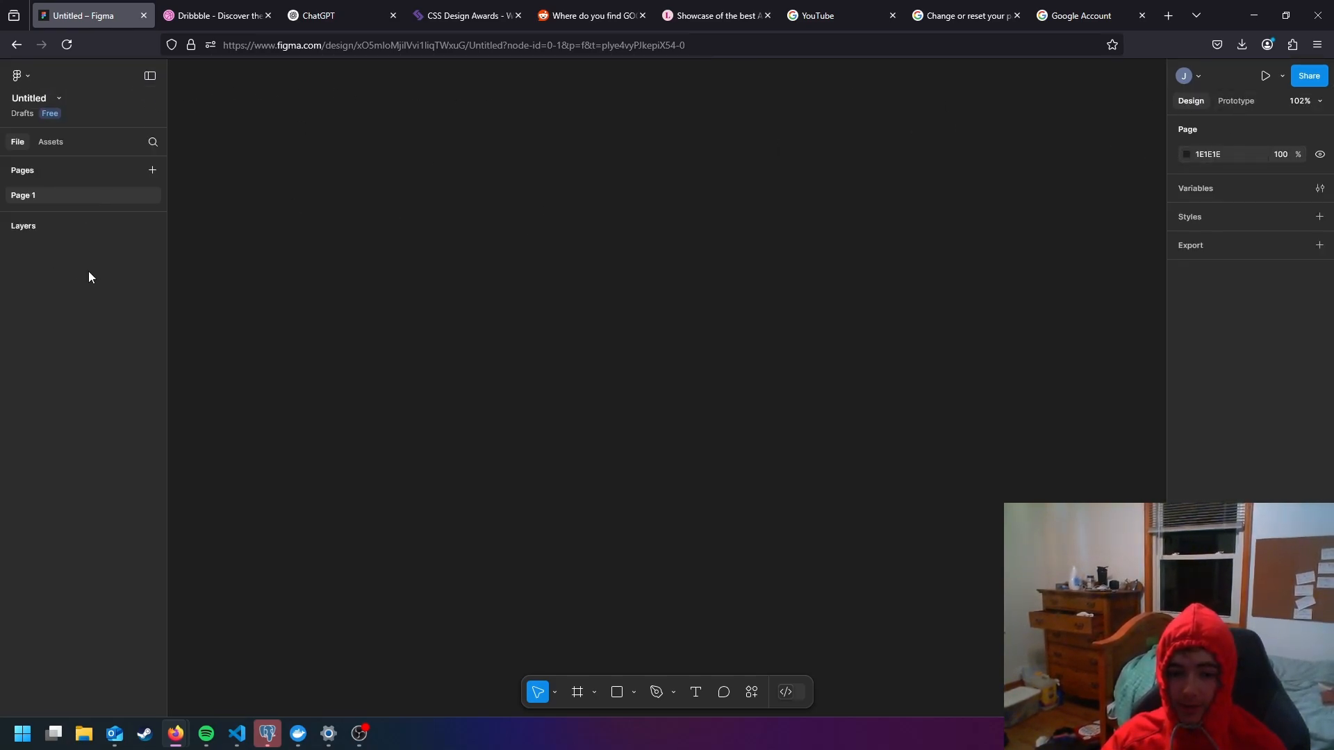
click(555, 692)
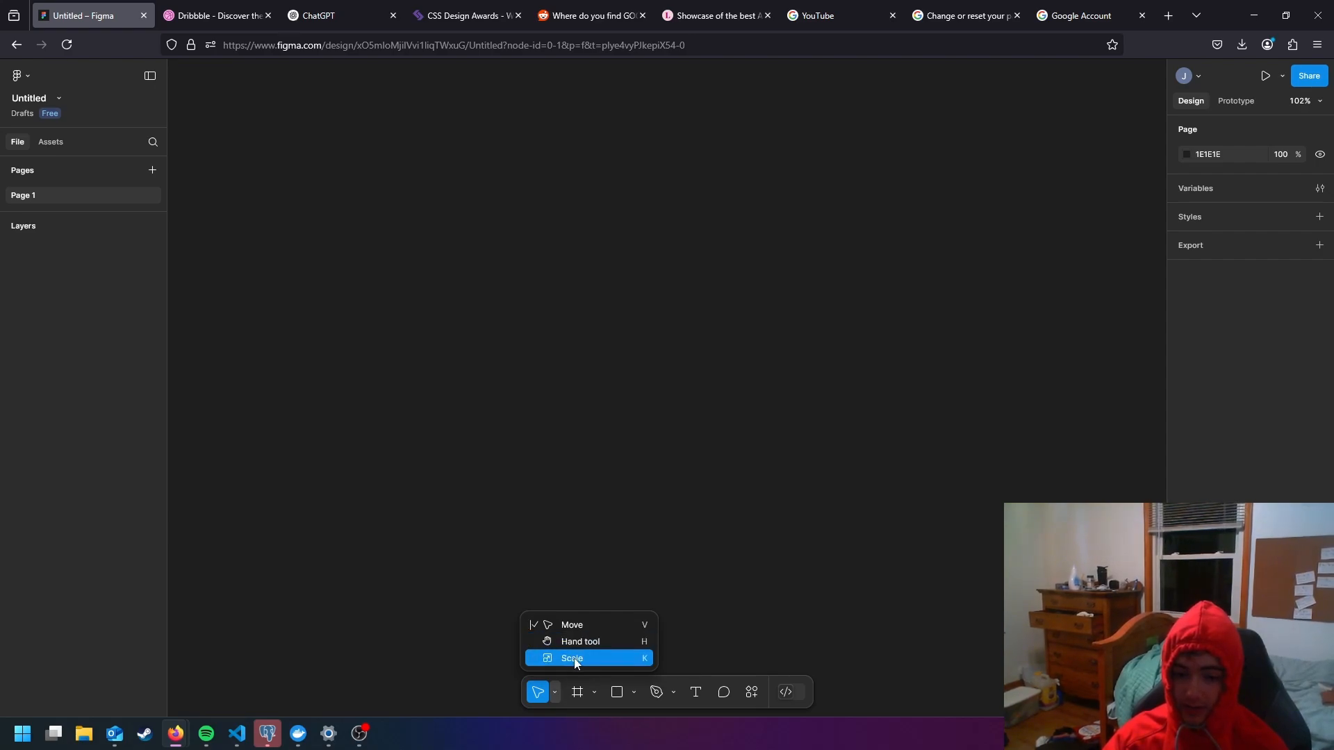
click(554, 693)
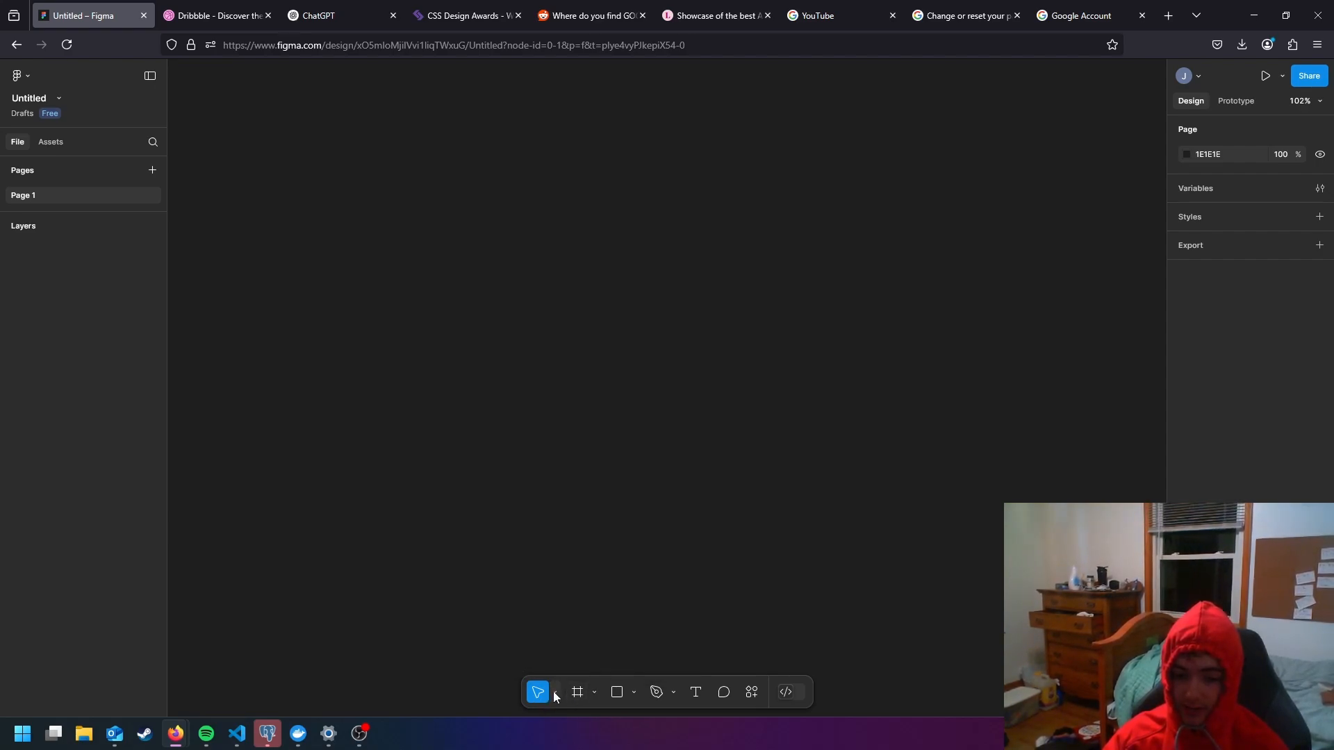
click(554, 693)
click(556, 692)
- Add a frame to the empty page using the Desktop preset of 1440 × 1024
click(579, 693)
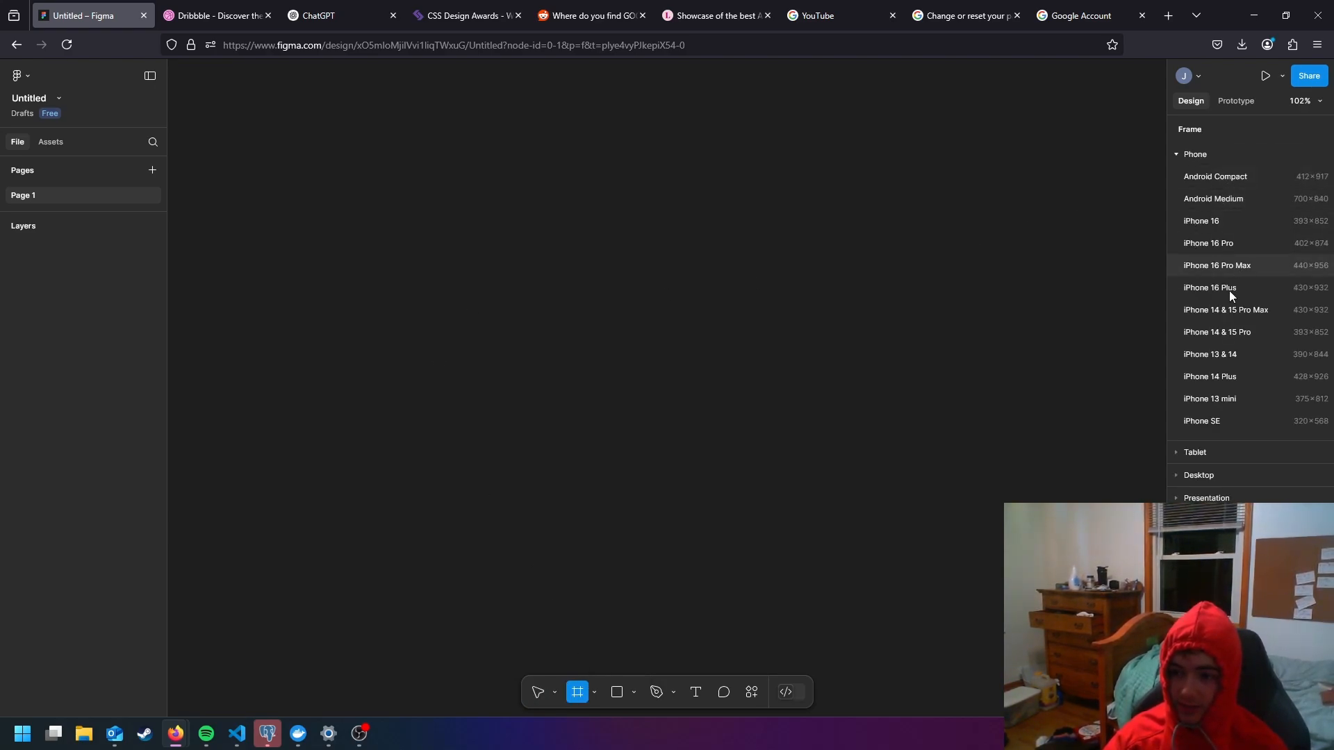
click(1200, 476)
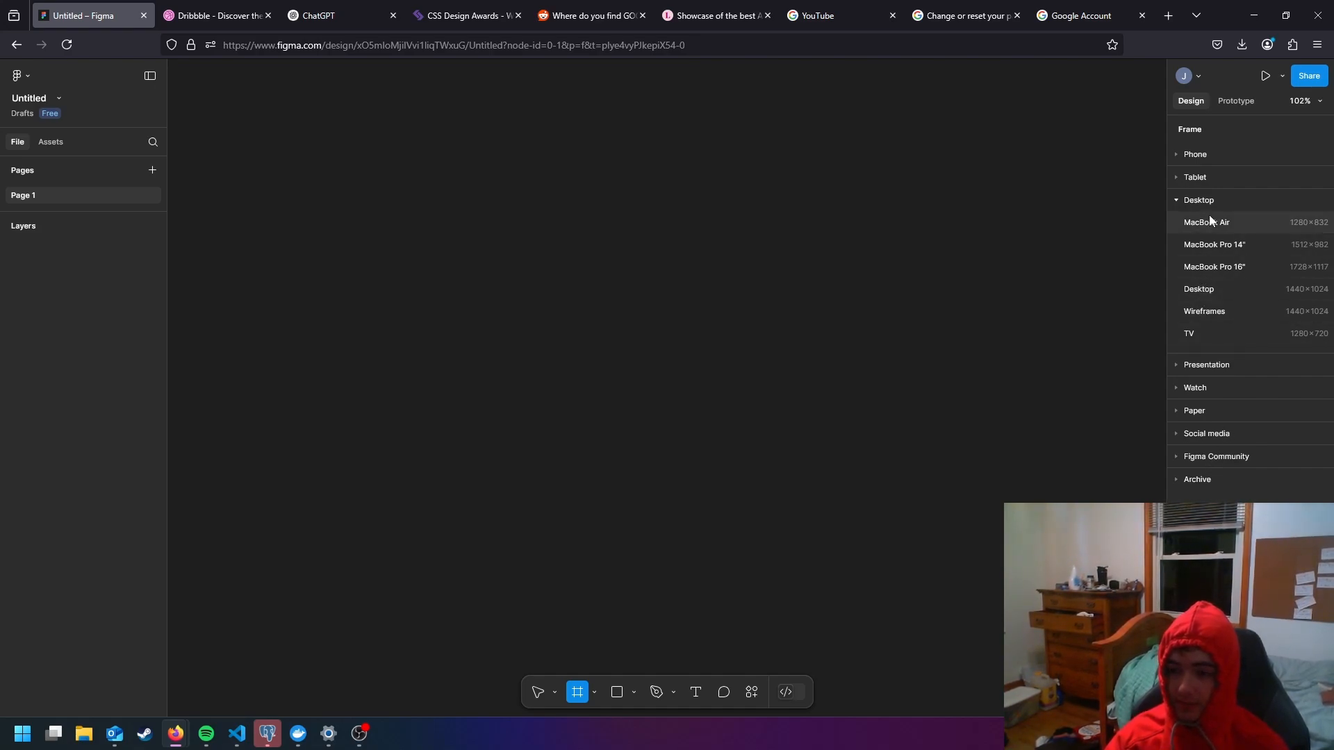
click(1229, 292)
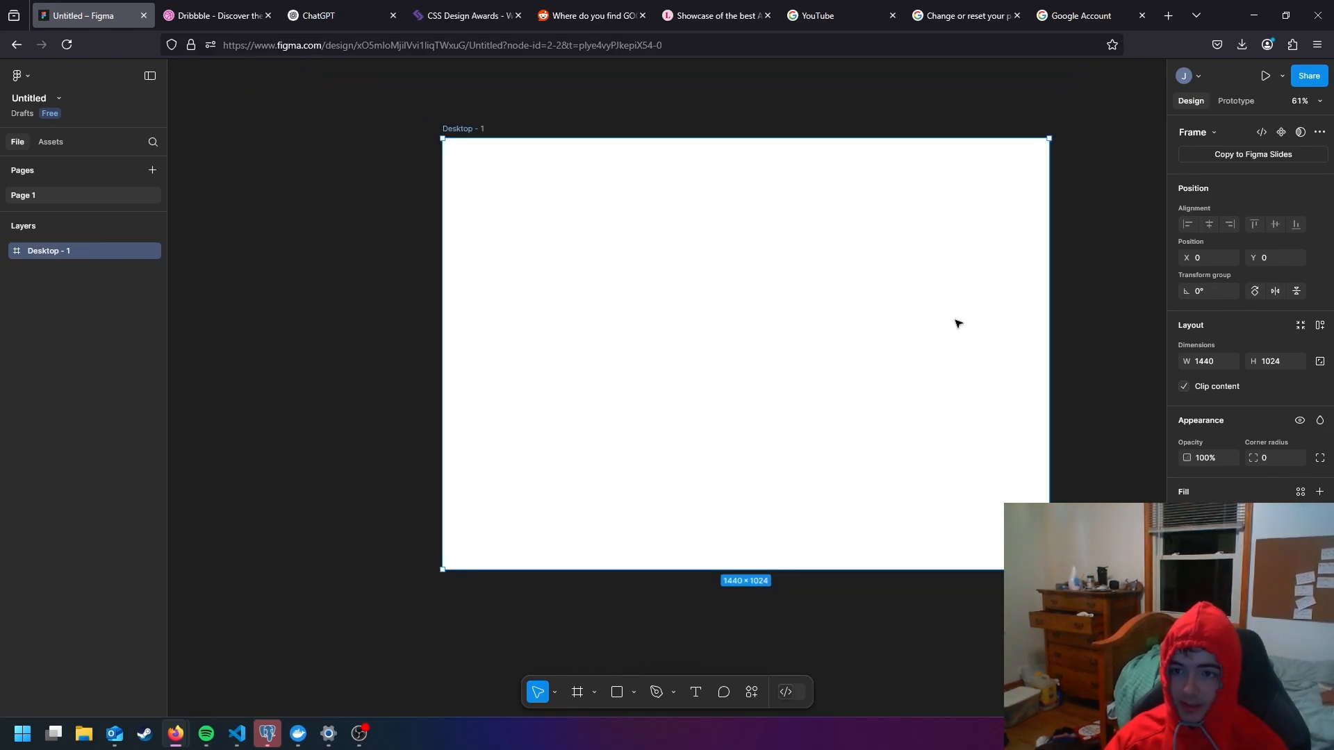
scroll(957, 323, down, 3)
drag(1013, 319, 936, 355)
scroll(925, 344, down, 1)
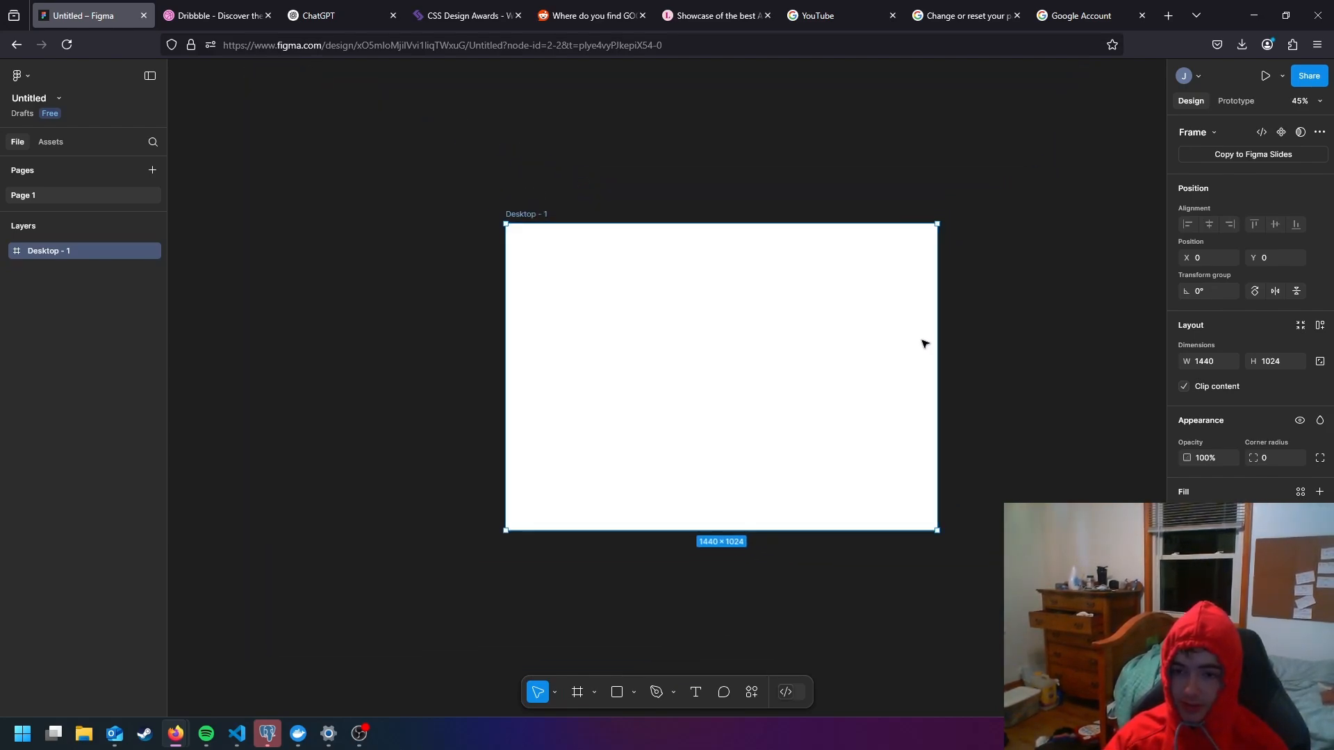
scroll(925, 344, down, 1)
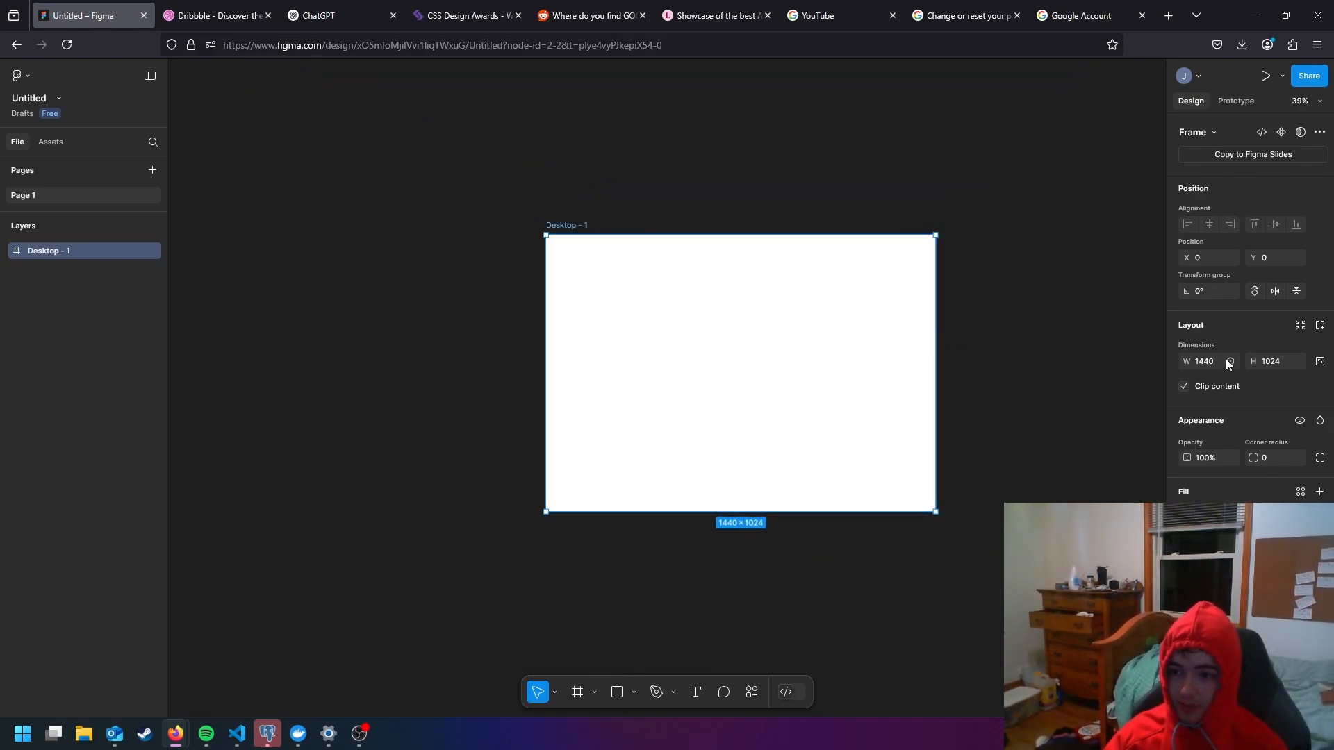
click(1228, 361)
click(1227, 360)
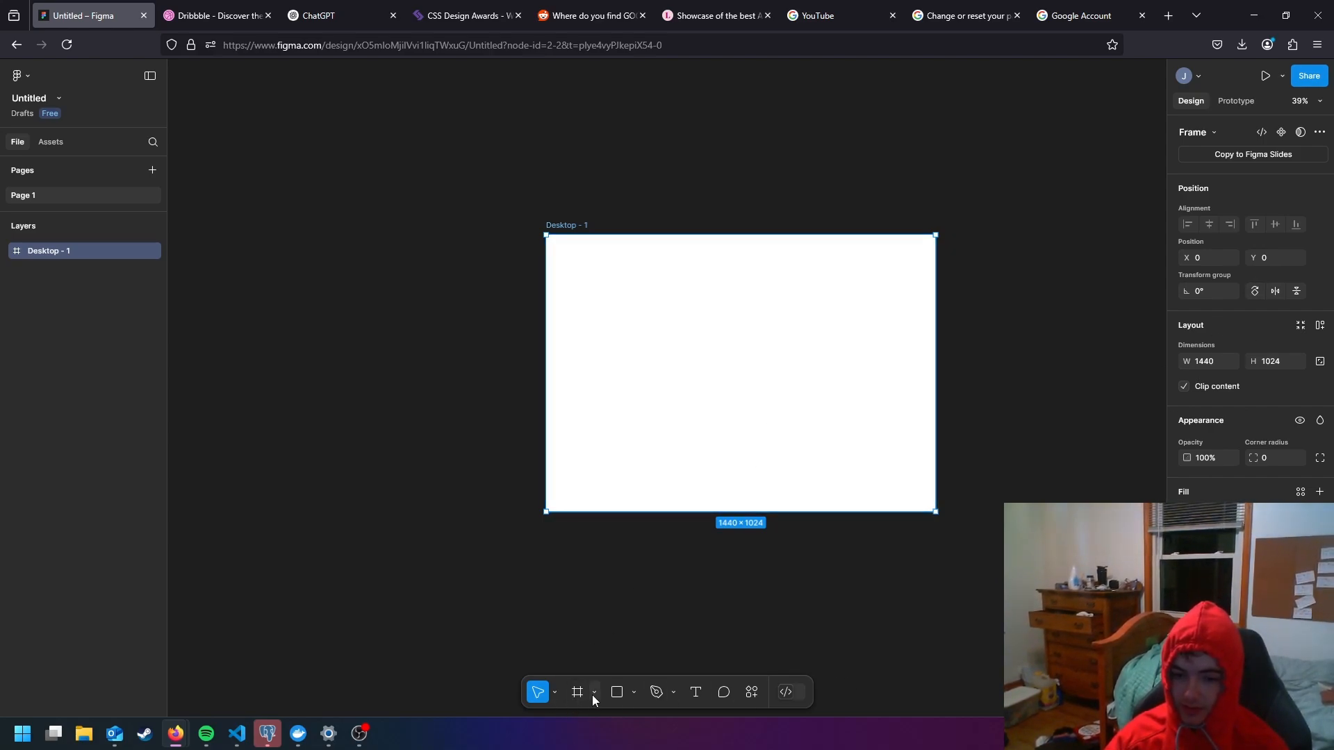
- Move the desktop frame to about X -48, Y -75 and rename it "jkflds;afjasdkl;fjk"
mouse_move(699, 376)
mouse_down()
mouse_move(730, 354)
mouse_move(723, 343)
mouse_move(687, 355)
mouse_up()
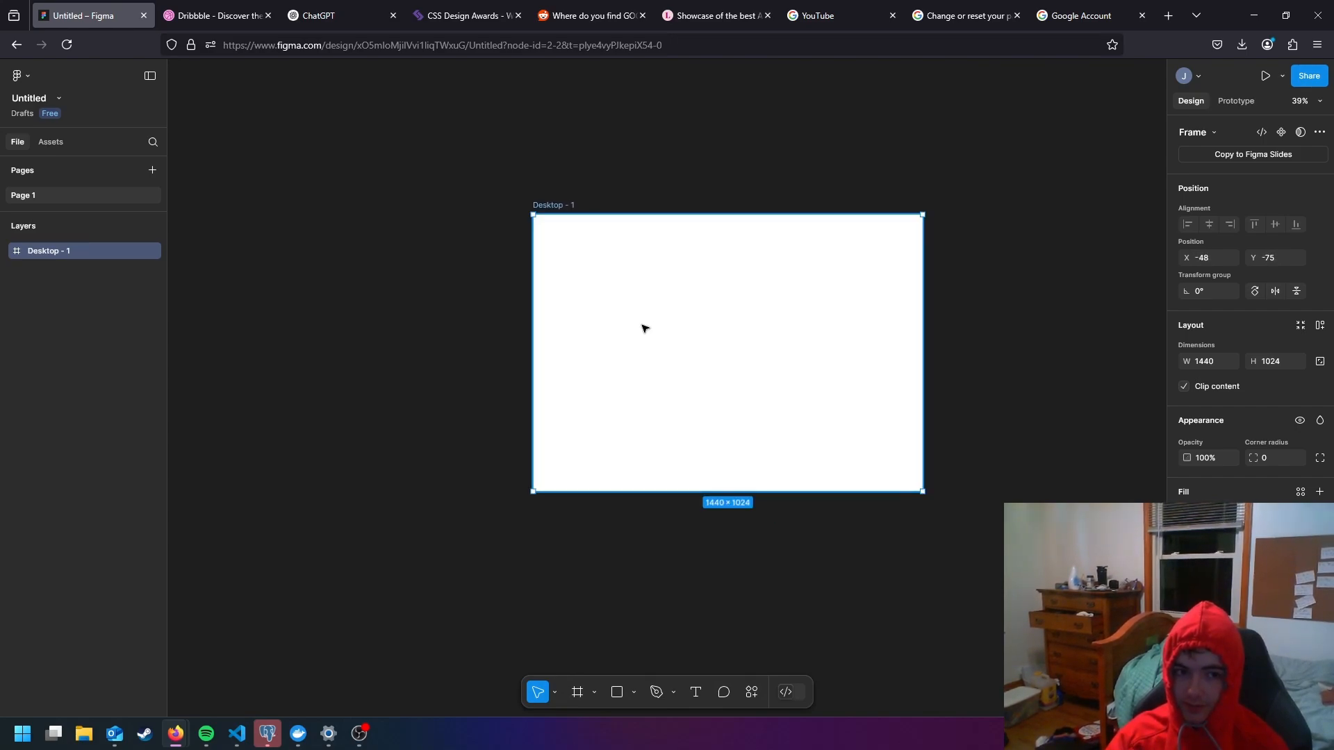
double_click(53, 246)
text(jkflds;a)
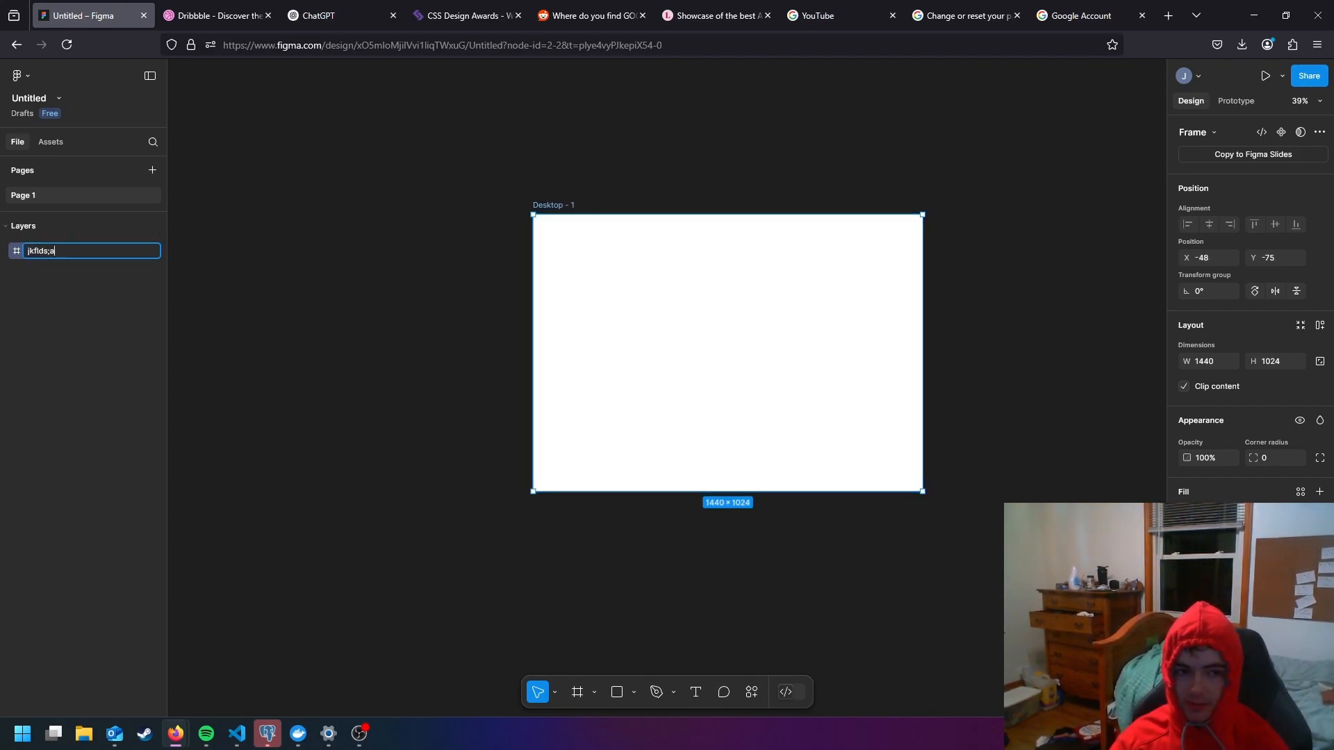
text(fjasdkl;fjk)
key(Return)
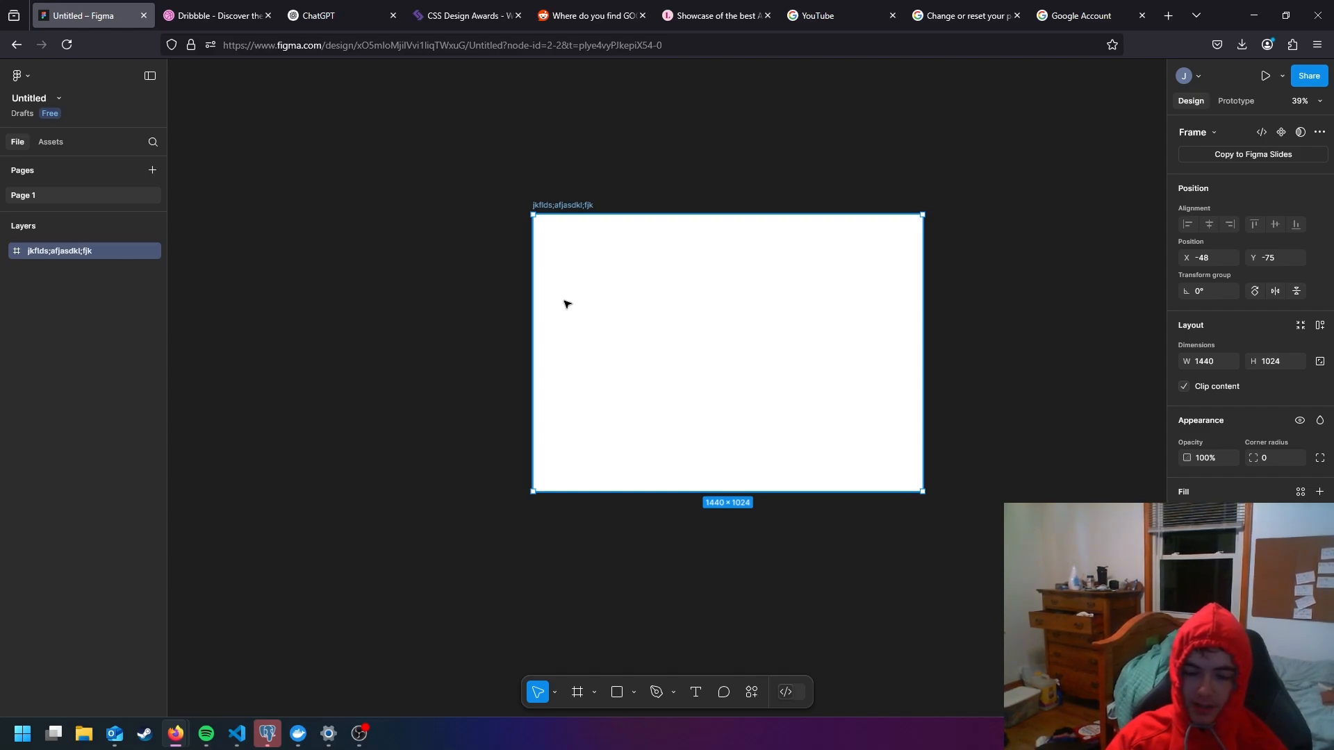
- Duplicate the desktop frame and move the copy sideways to about X 2294, leaving a gap between both frames
scroll(728, 353, down, 1)
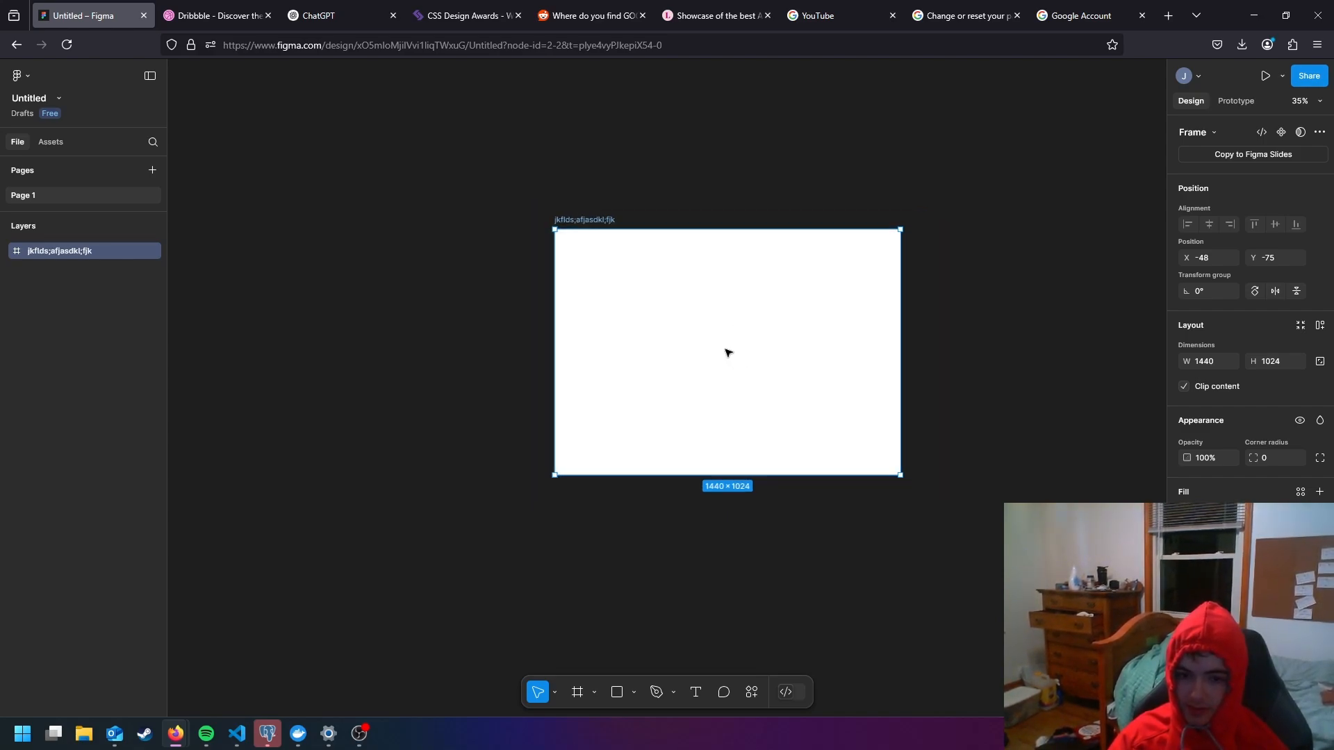
scroll(728, 353, down, 5)
key(ctrl+d)
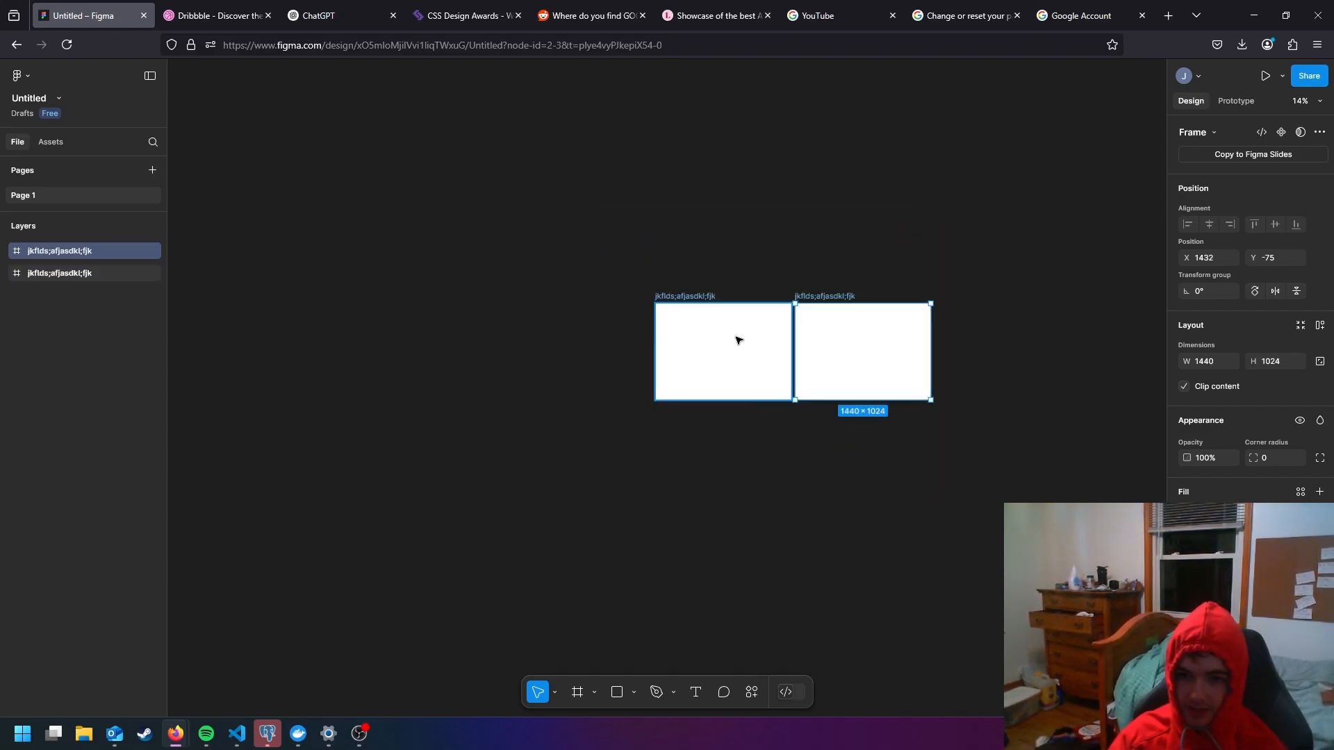
drag(839, 345, 929, 345)
click(813, 441)
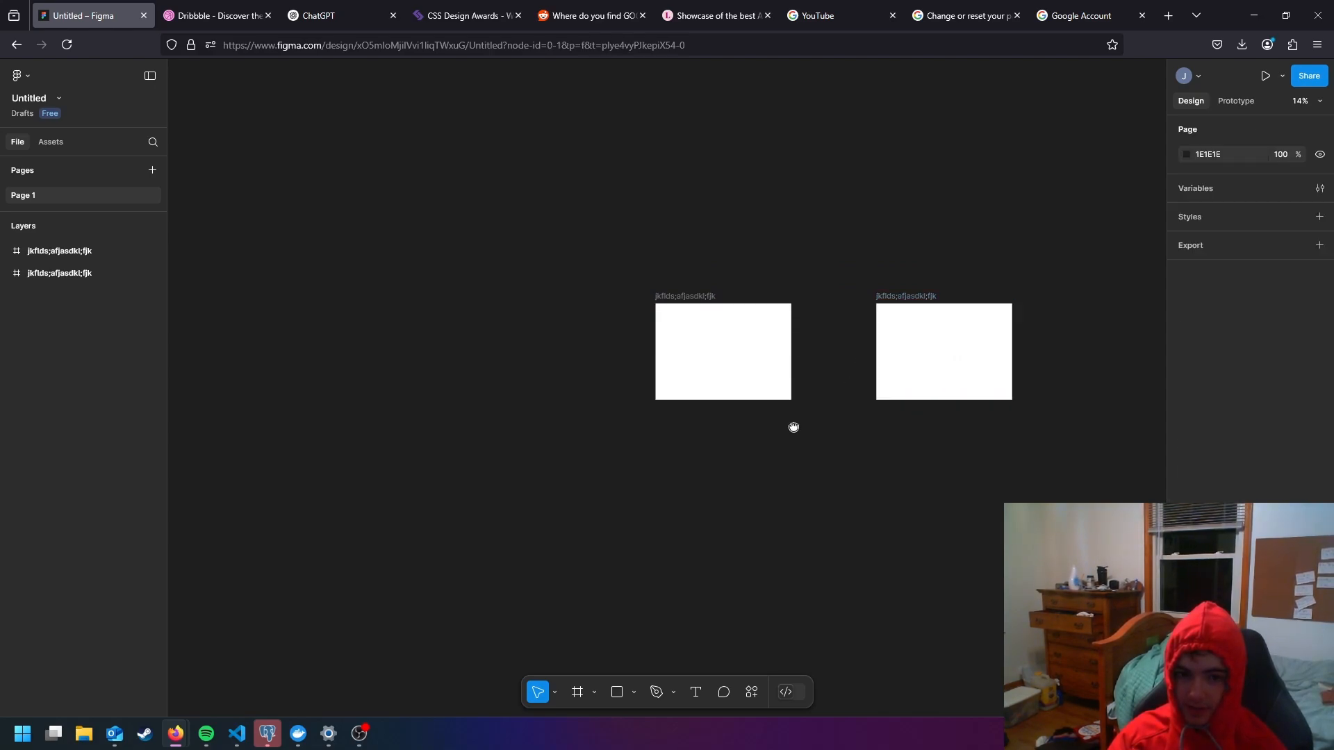
- Draw a custom frame about 2026 × 1328 and place it above the two desktop frames at about X 1392, Y -1939
scroll(792, 426, right, 3)
click(578, 692)
drag(488, 324, 292, 459)
click(411, 500)
drag(372, 378, 736, 208)
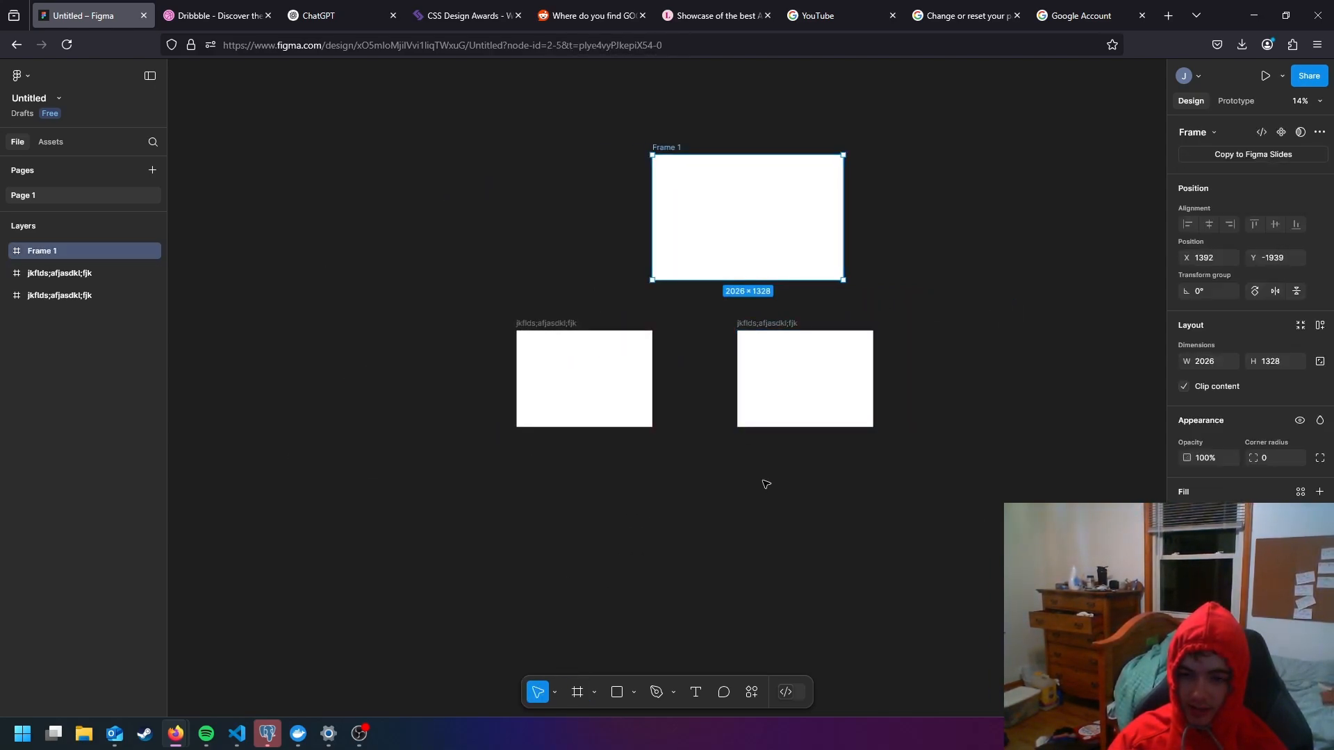
- Select each of the three frame layers in turn to see which frame on the canvas each one represents
click(804, 367)
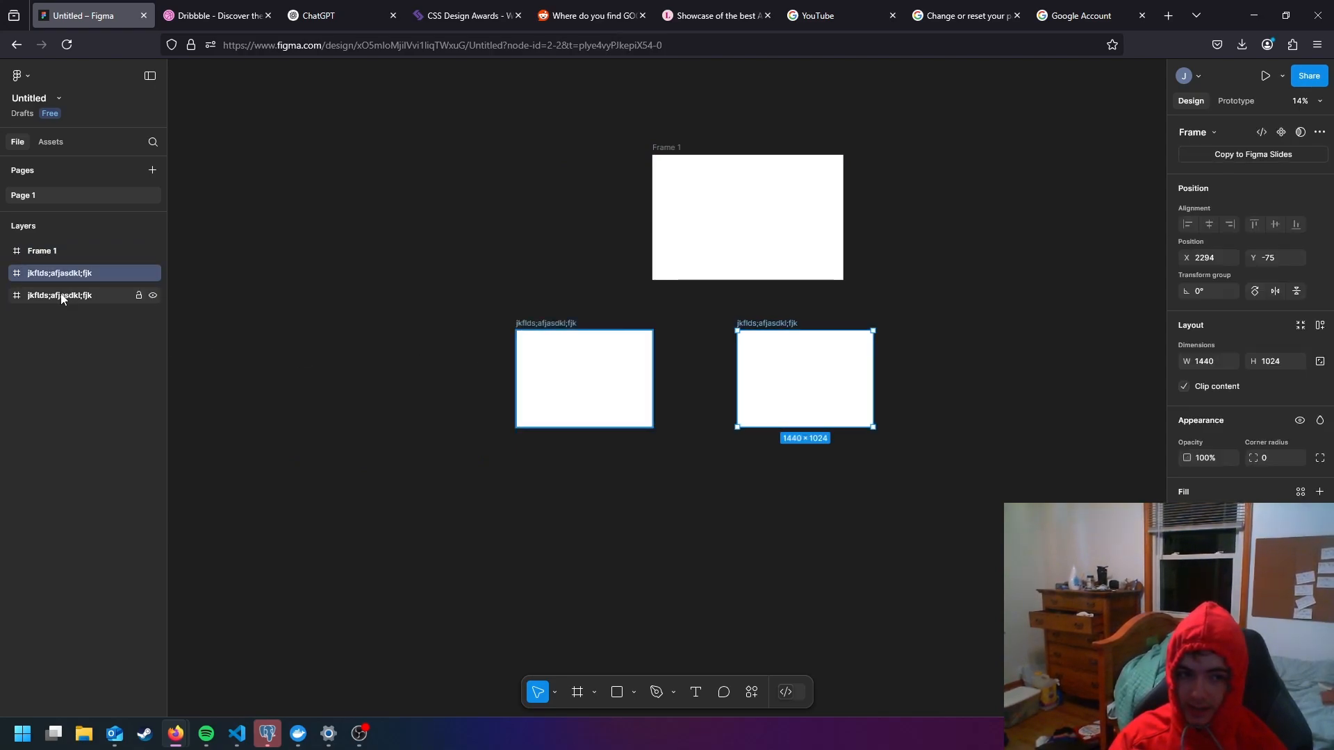
click(70, 250)
click(66, 273)
click(65, 296)
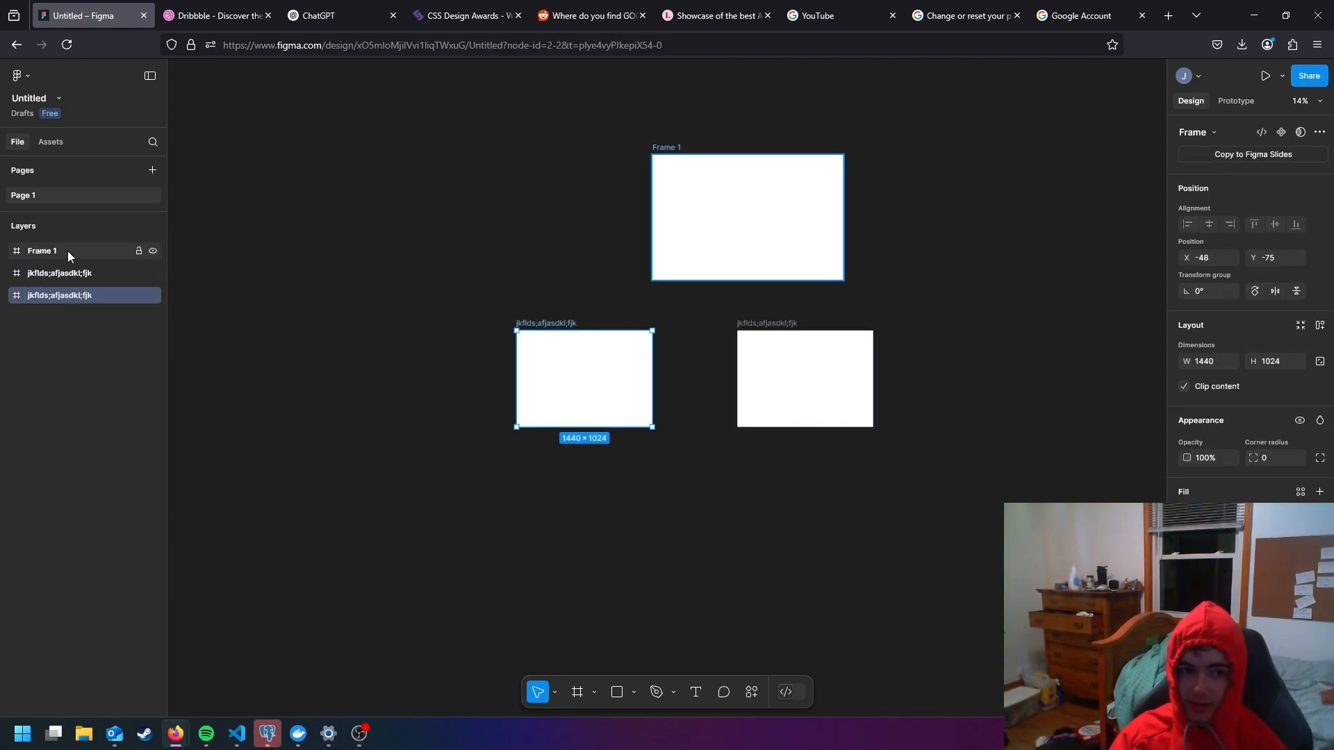
click(68, 251)
- Draw a rectangle about 843 × 639 inside the large upper frame, at about X 393, Y 271
scroll(762, 214, up, 5)
scroll(702, 452, up, 3)
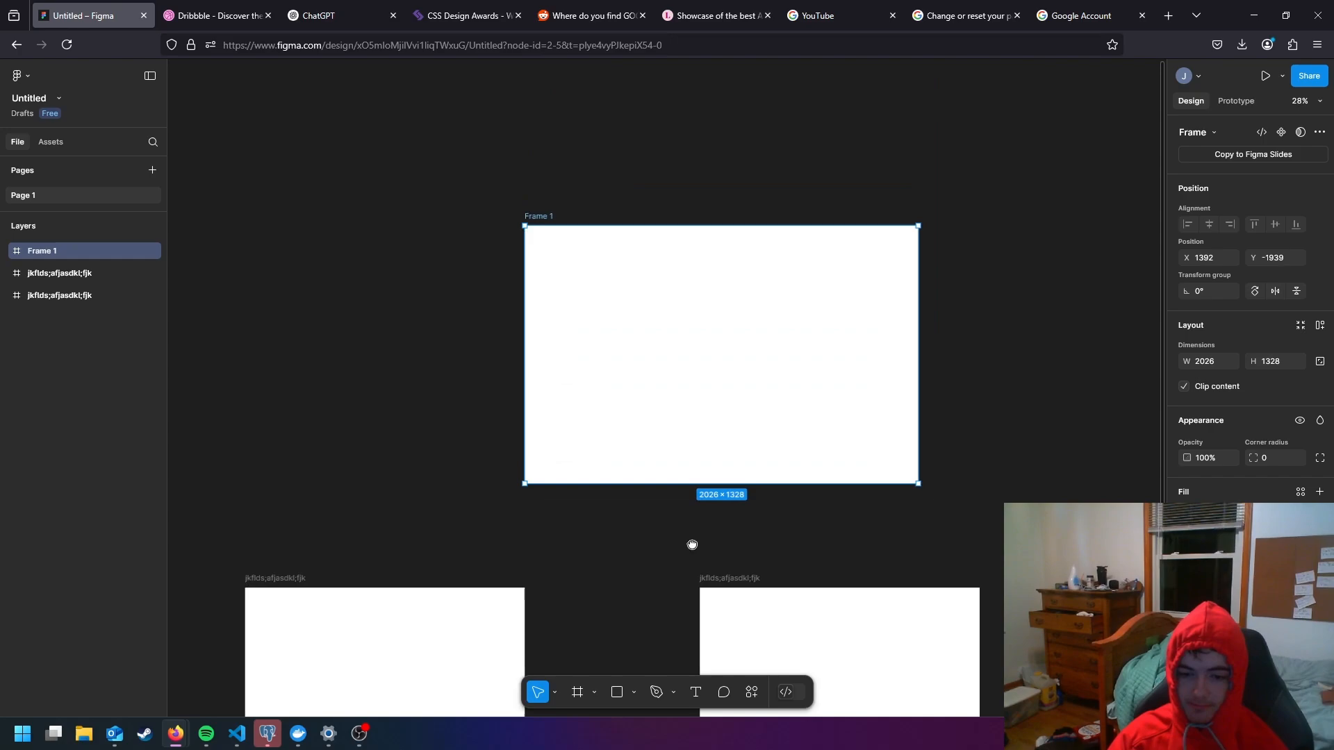
click(594, 693)
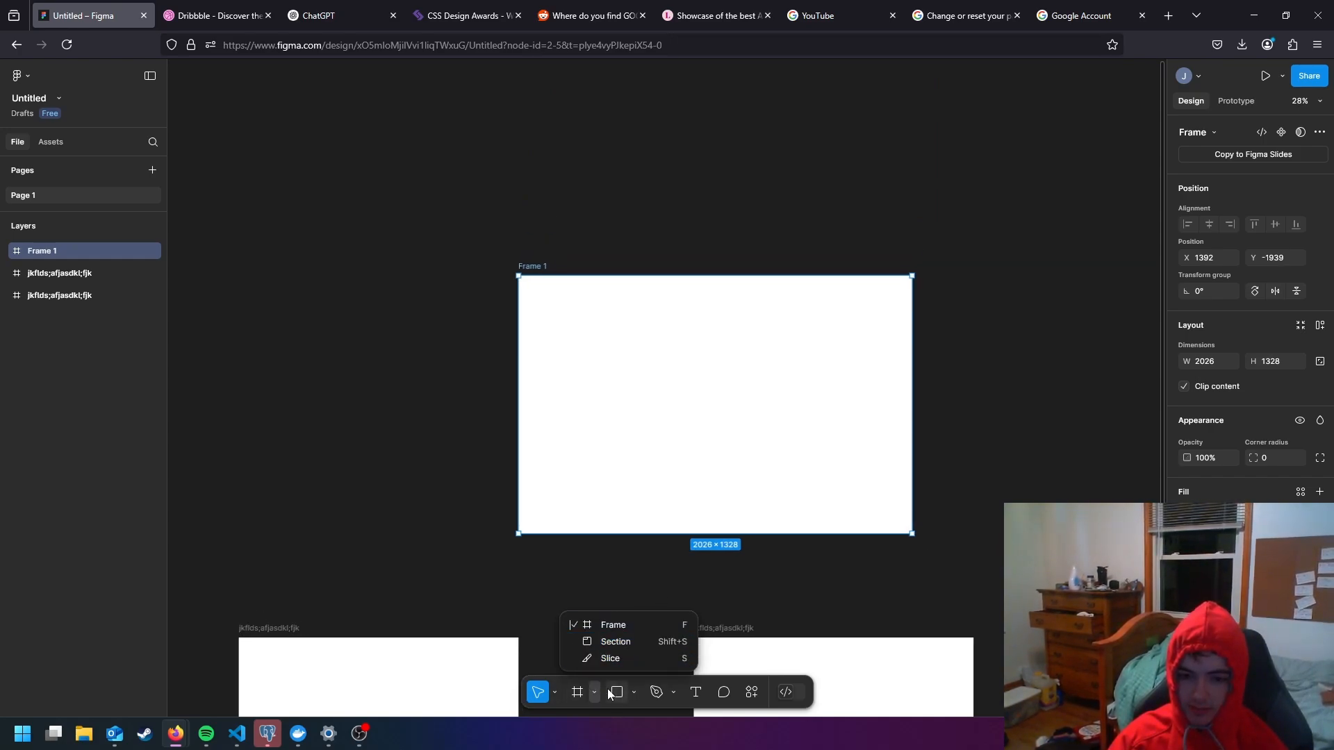
click(596, 690)
click(633, 693)
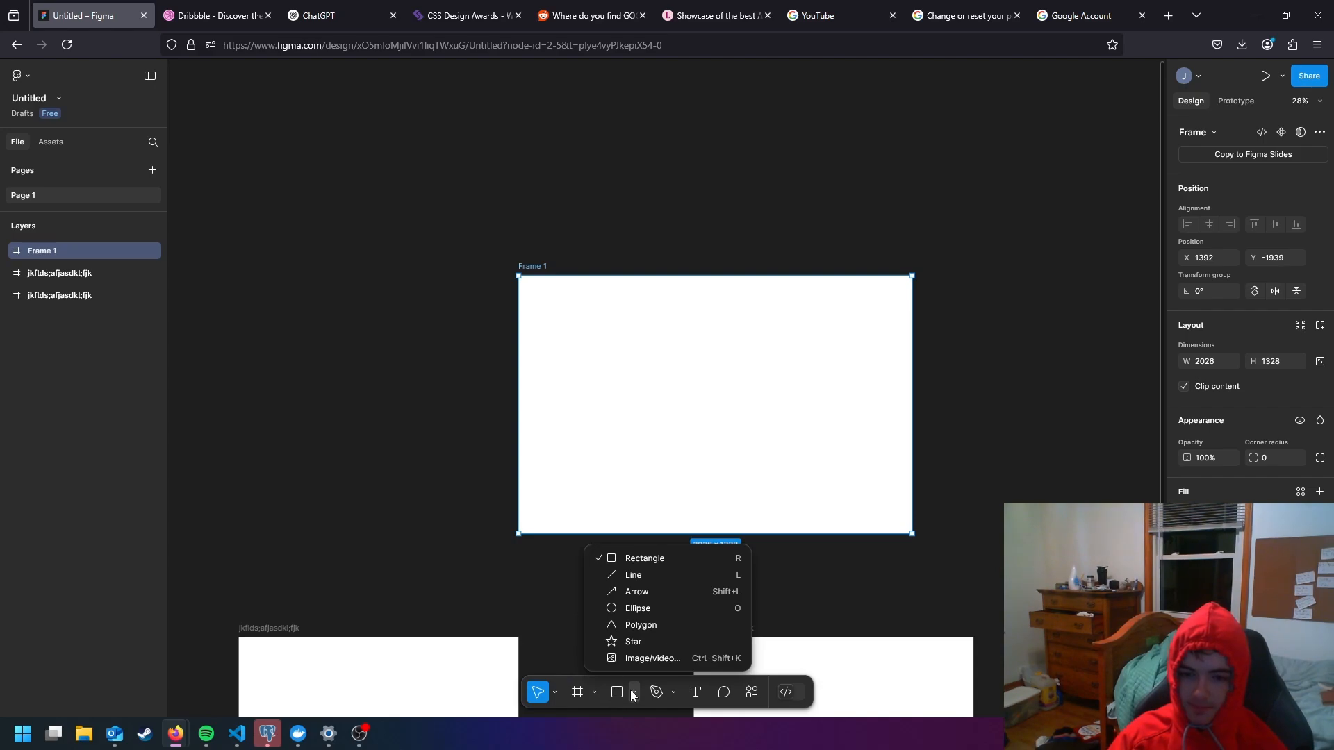
click(672, 558)
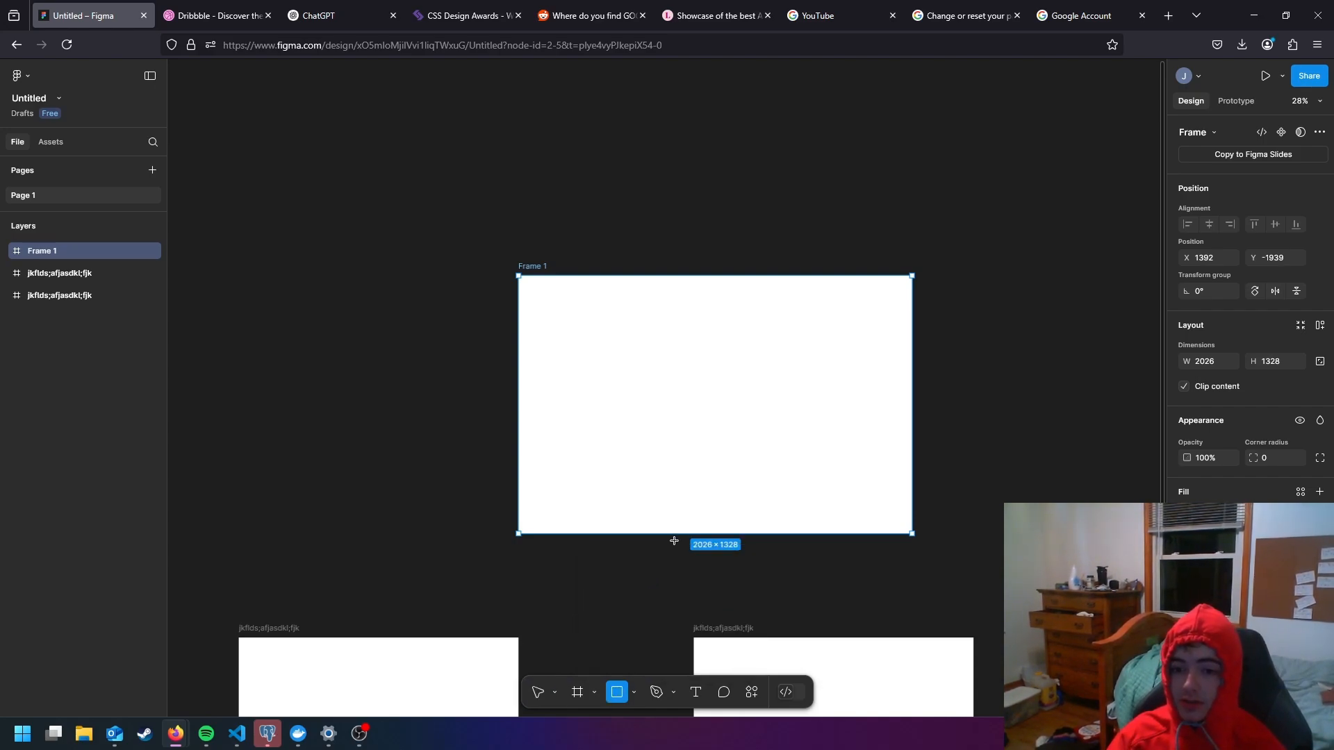
scroll(626, 354, up, 1)
scroll(625, 354, up, 1)
drag(587, 321, 792, 476)
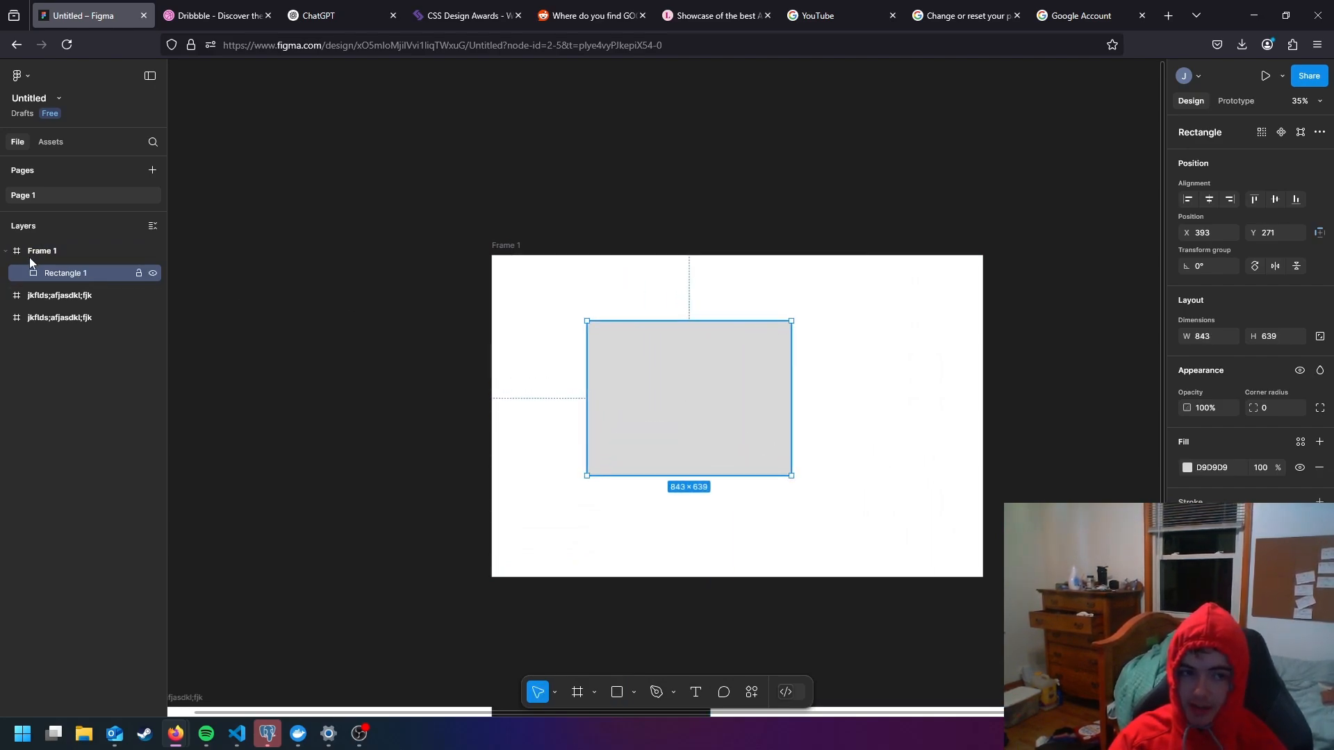
- Rename the rectangle layer inside the large upper frame to "container"
double_click(64, 274)
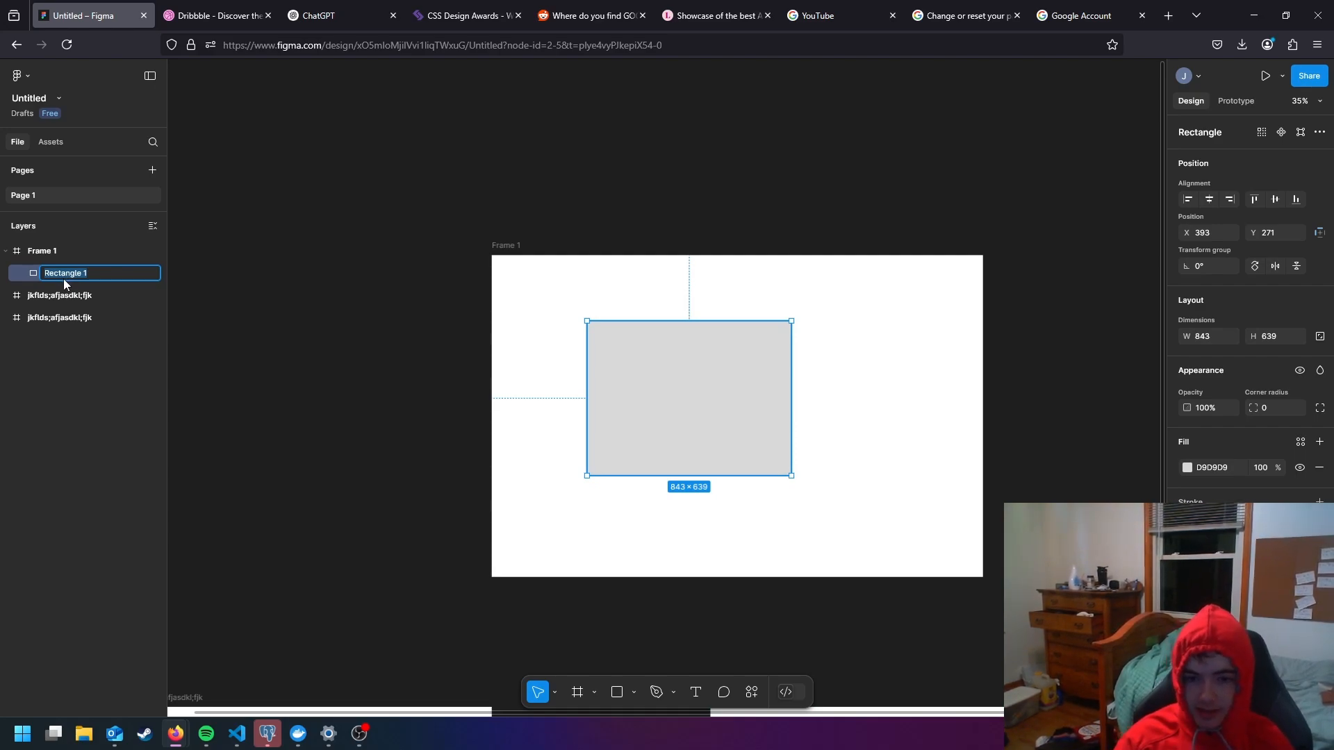
text(container)
key(Return)
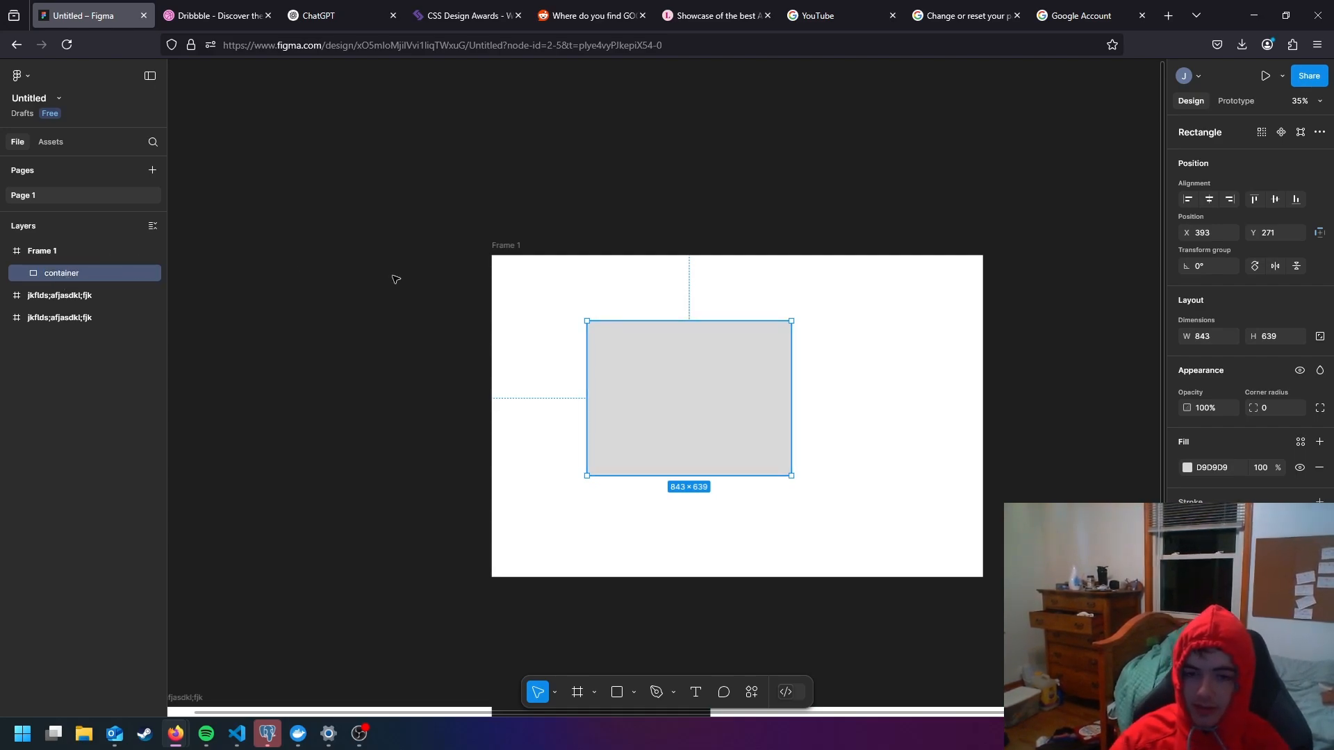
- Move the container rectangle toward the upper left corner of its frame, to about X 55, Y 51
drag(678, 398, 586, 339)
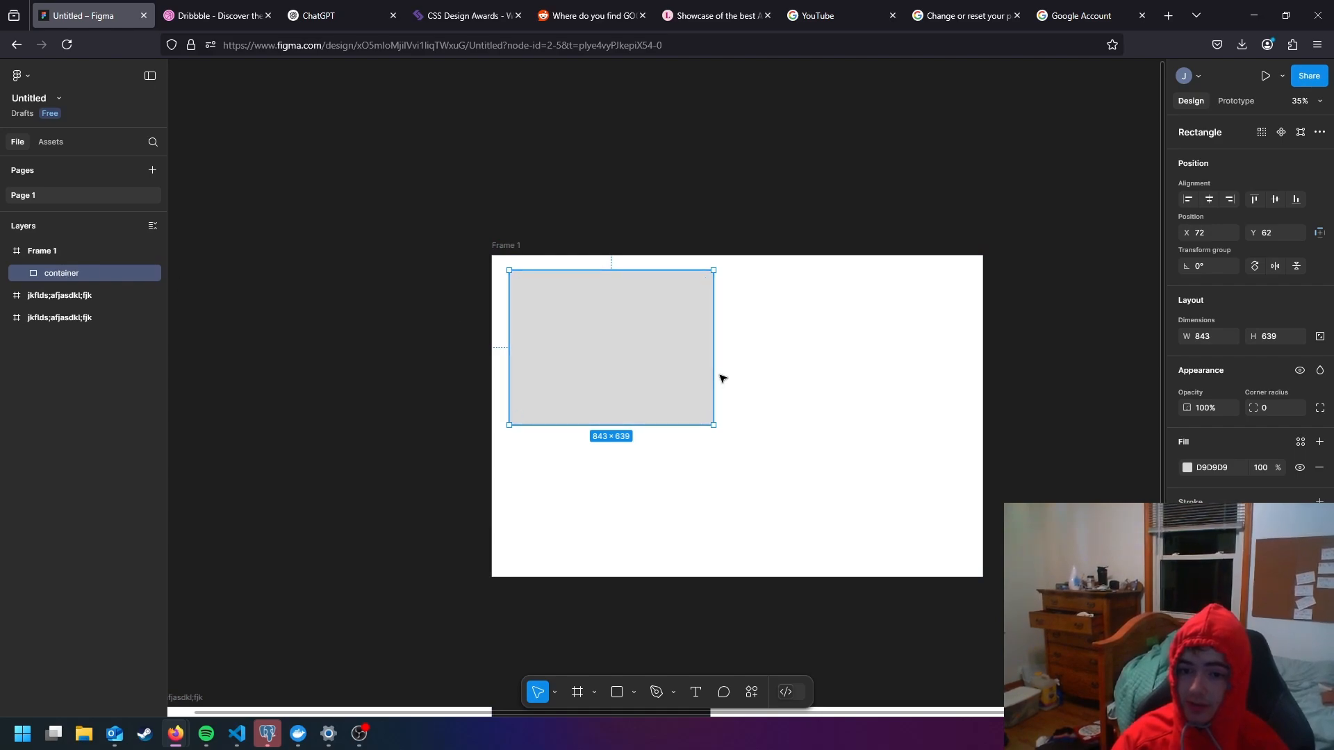
drag(665, 377, 660, 368)
drag(661, 375, 659, 373)
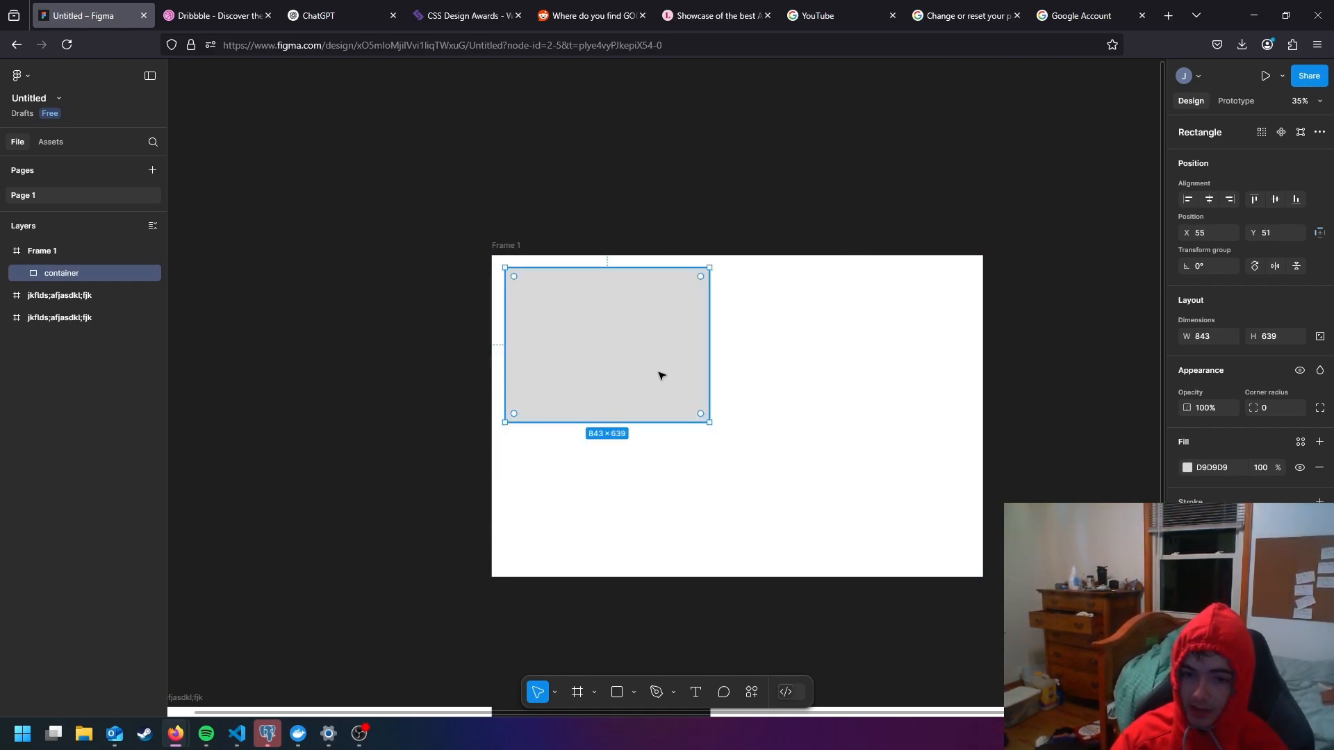
- Draw a slightly tilted line about 622 long in the frame, below the container rectangle
click(634, 692)
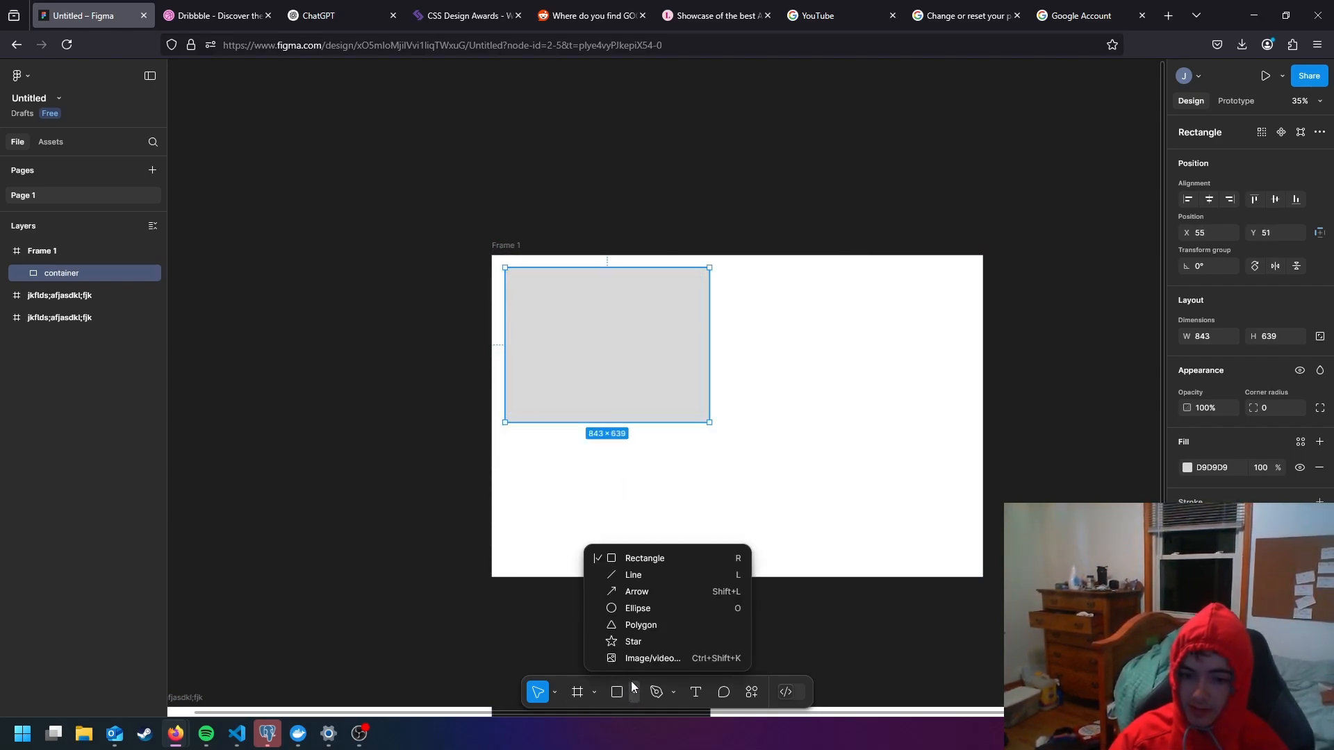
click(632, 572)
drag(550, 523, 700, 515)
scroll(686, 523, up, 5)
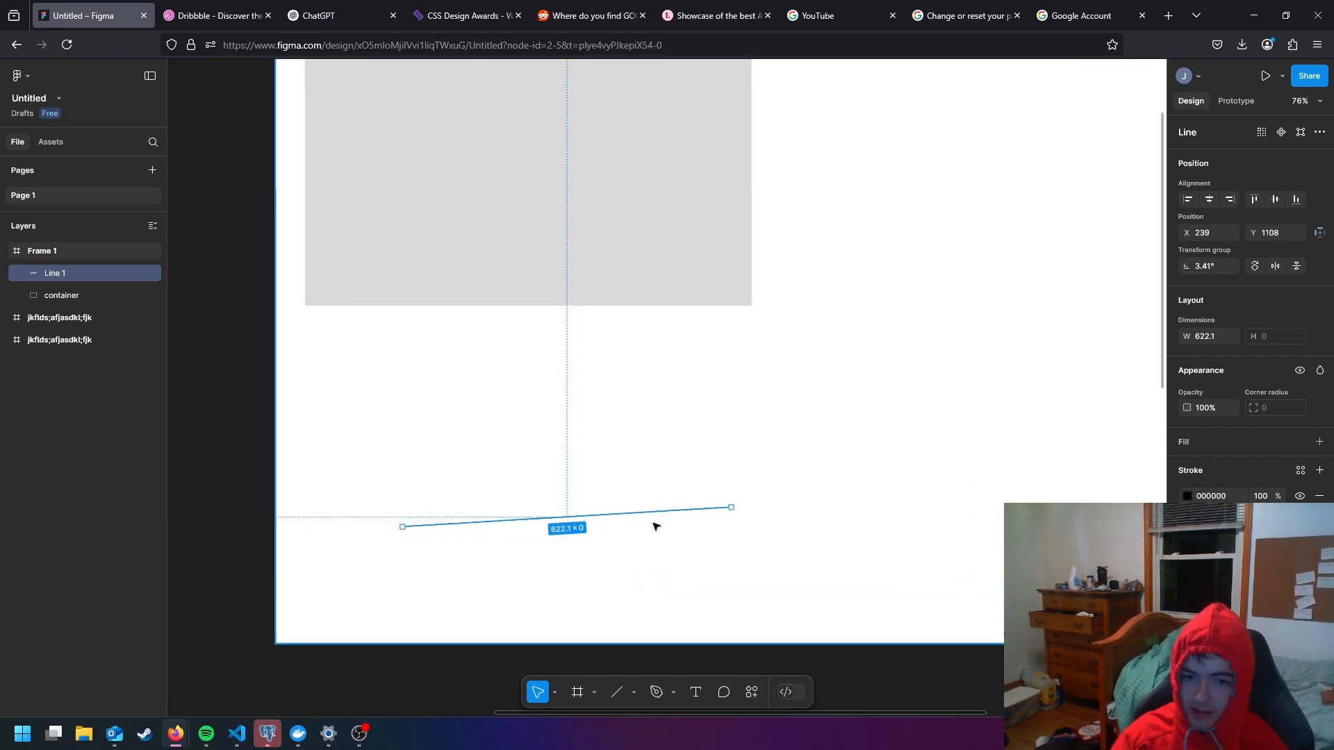
scroll(654, 524, down, 3)
- Draw an arrow about 639 long to the right of the line, pointing up and right at about 71°
click(634, 692)
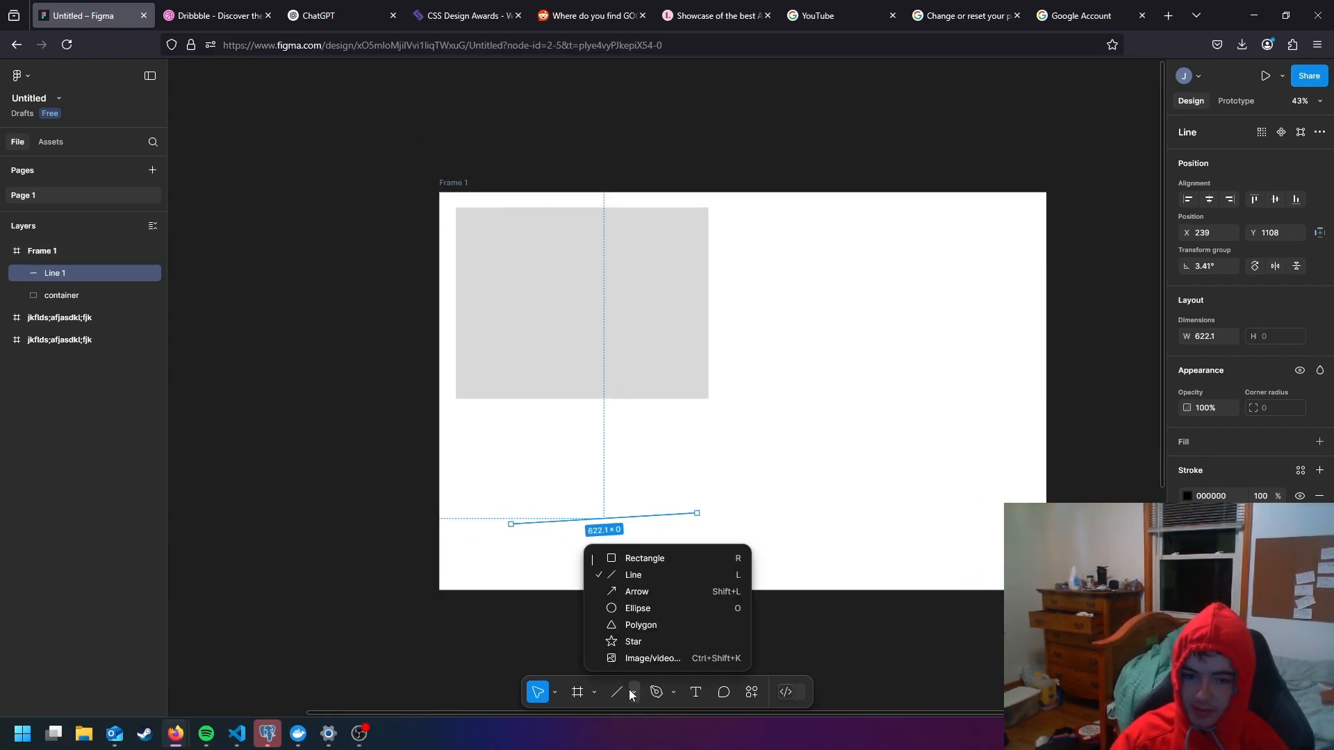
click(637, 592)
drag(742, 573, 804, 391)
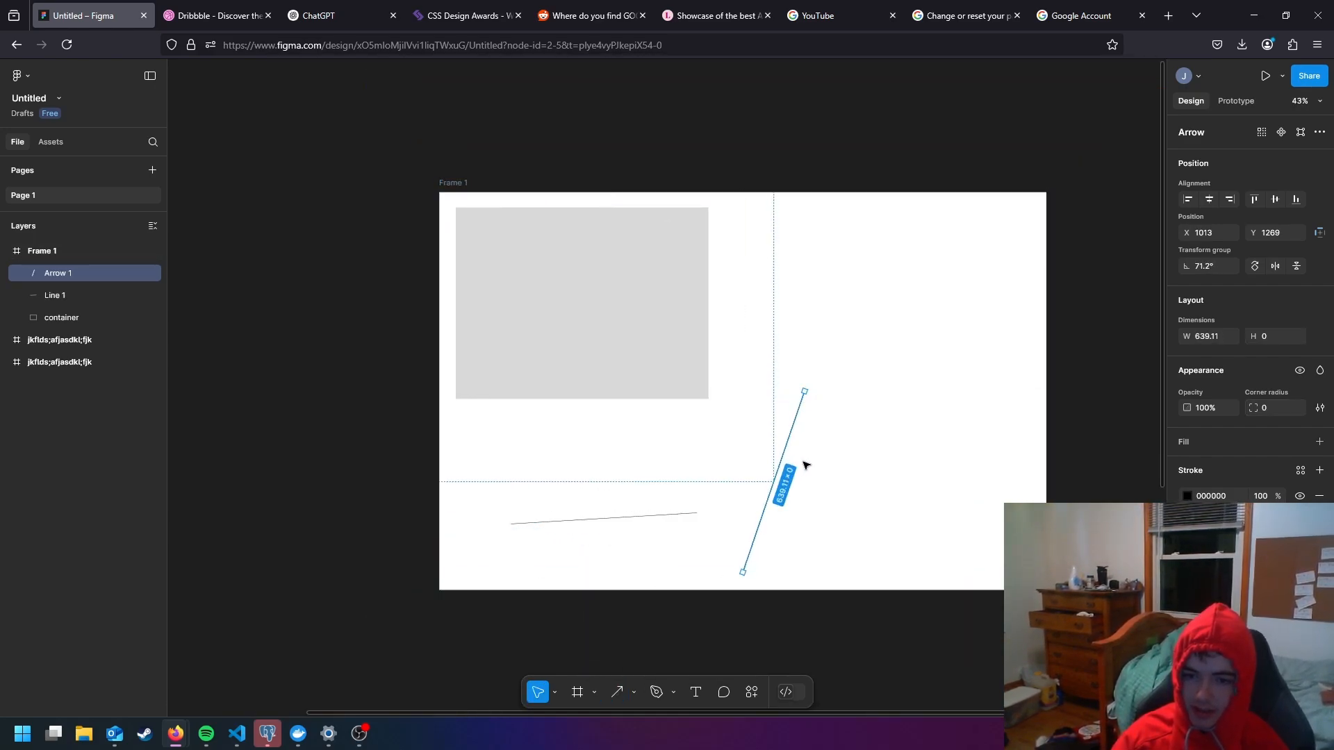
- Draw an ellipse about 501 × 457 to the right of the container rectangle, at about X 1047, Y 318
click(634, 692)
click(654, 608)
drag(903, 287, 753, 424)
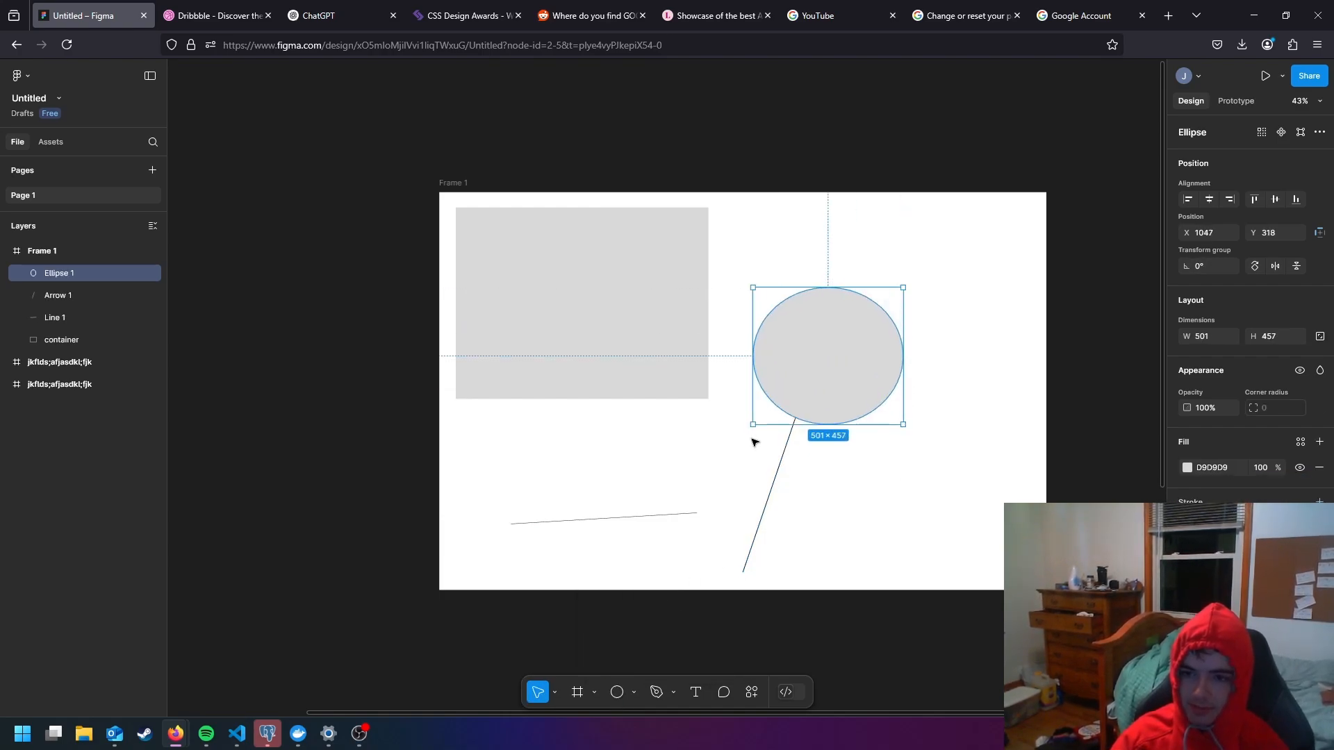
- Place a triangle polygon about 561 × 533 in the frame's upper right corner and move the ellipse up between it and the rectangle
click(634, 693)
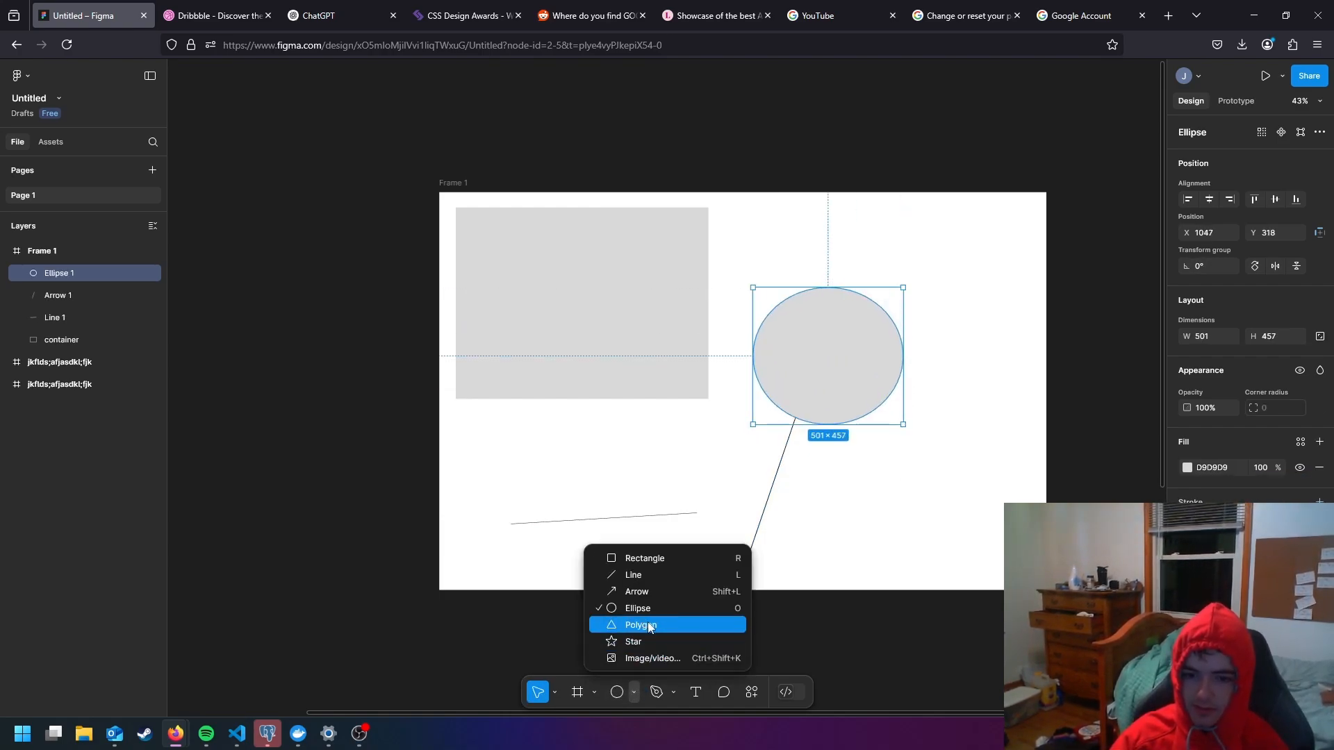
click(652, 626)
drag(570, 473, 619, 425)
drag(715, 344, 987, 286)
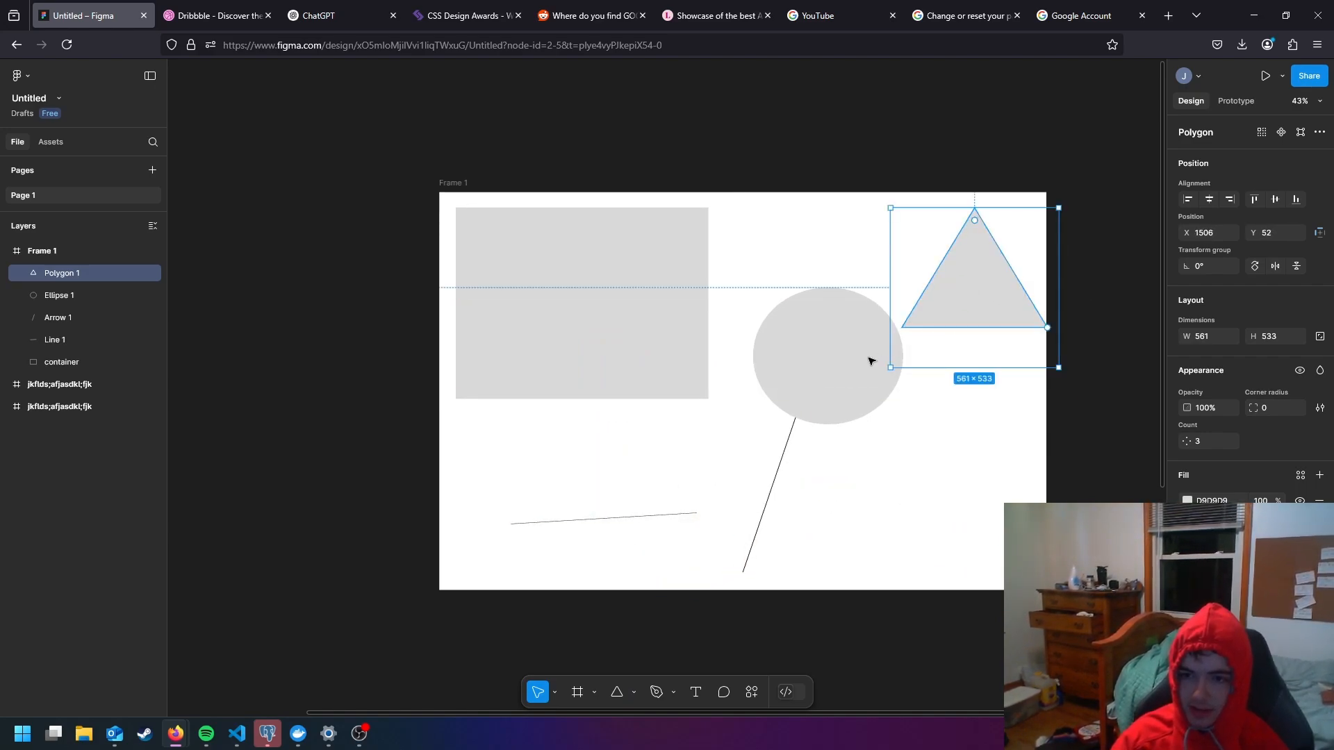
drag(873, 358, 848, 292)
click(859, 437)
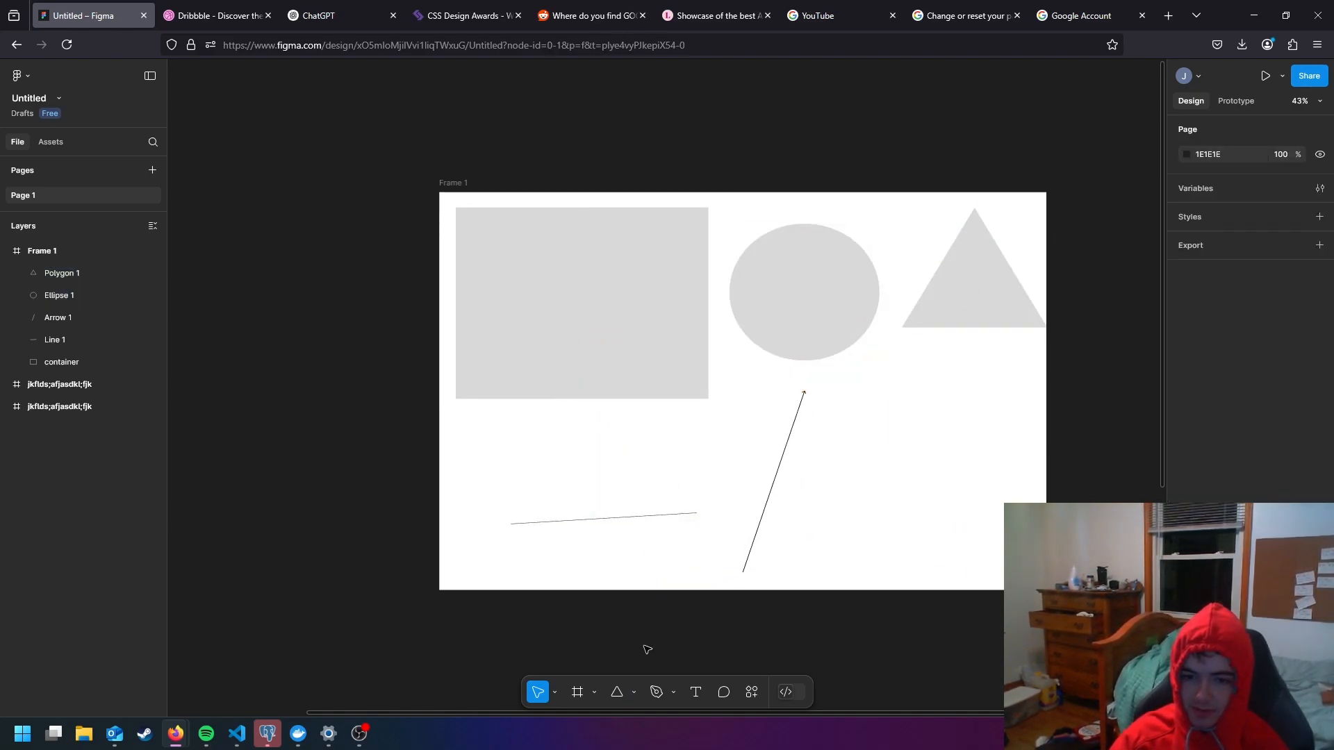
- Draw a five-pointed star about 480 × 511 and place it below the triangle at about X 1433, Y 730
click(634, 694)
click(681, 637)
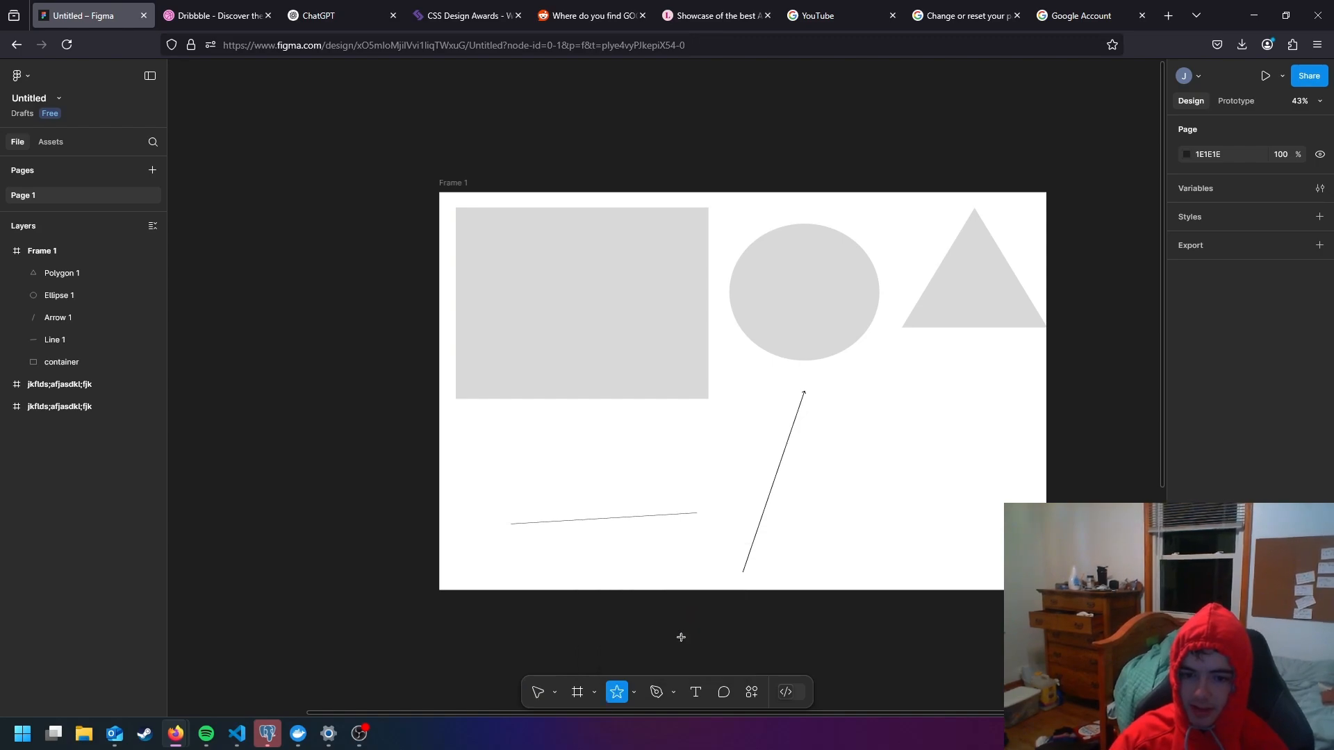
drag(973, 536, 828, 382)
drag(888, 470, 929, 499)
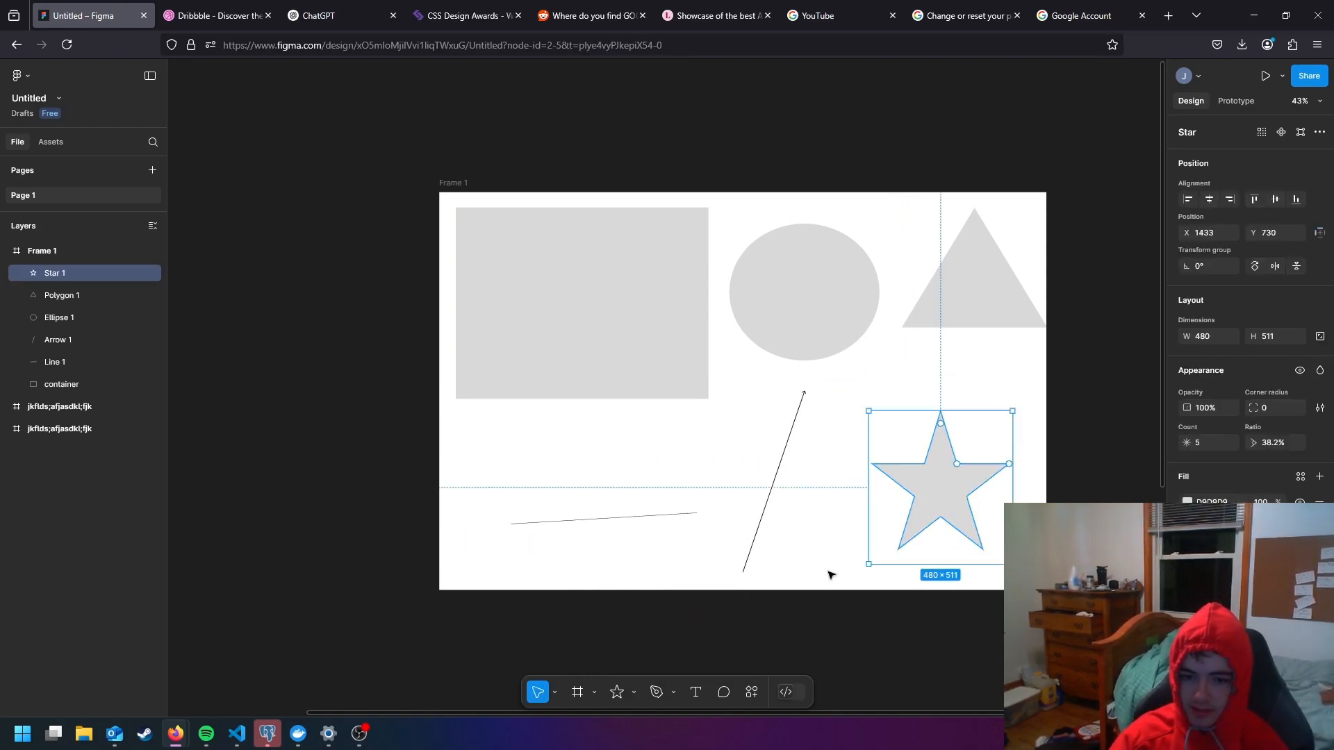
click(635, 693)
click(677, 660)
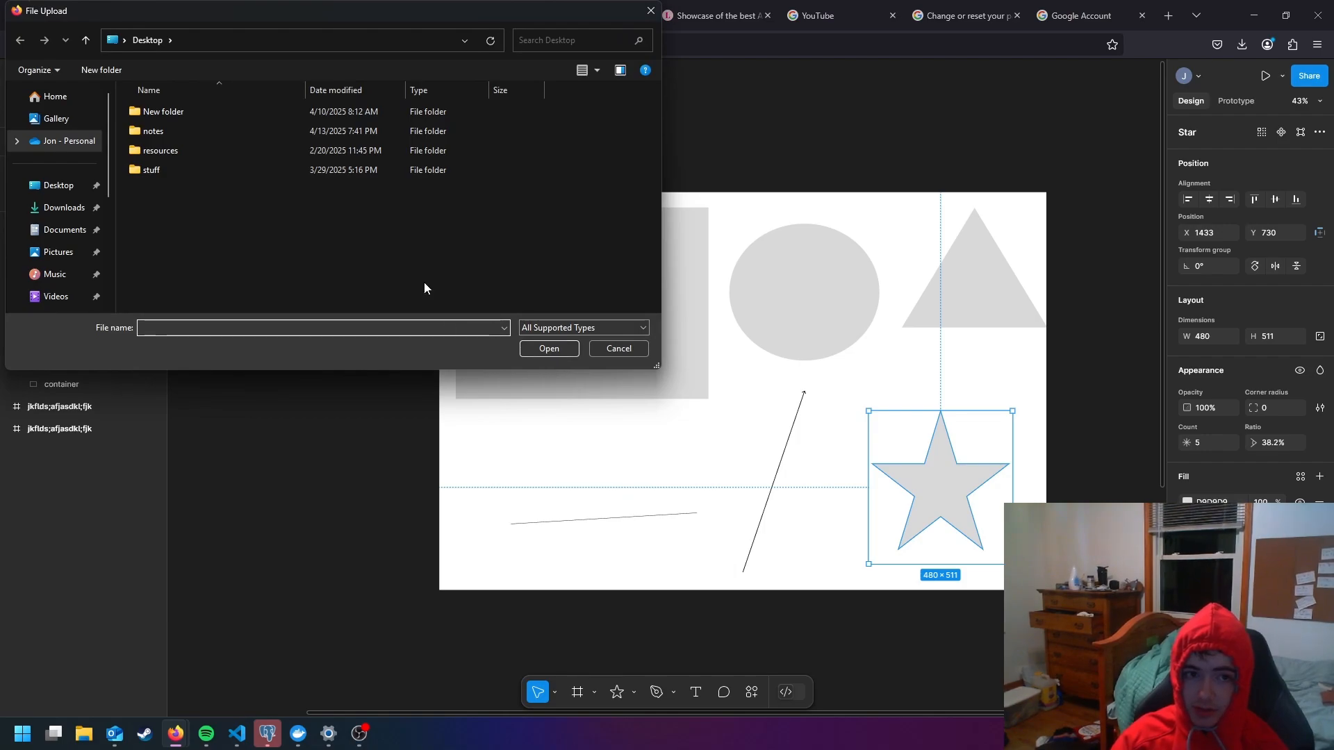
click(622, 349)
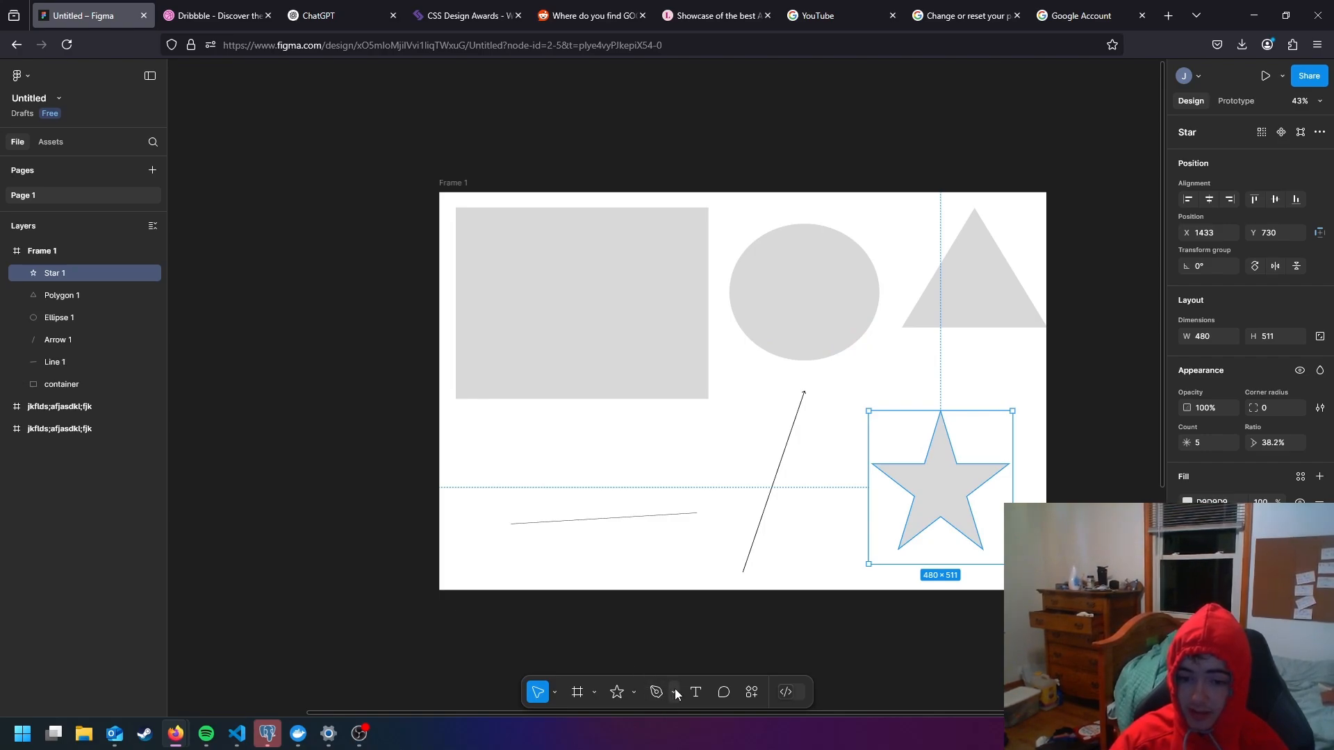
click(584, 520)
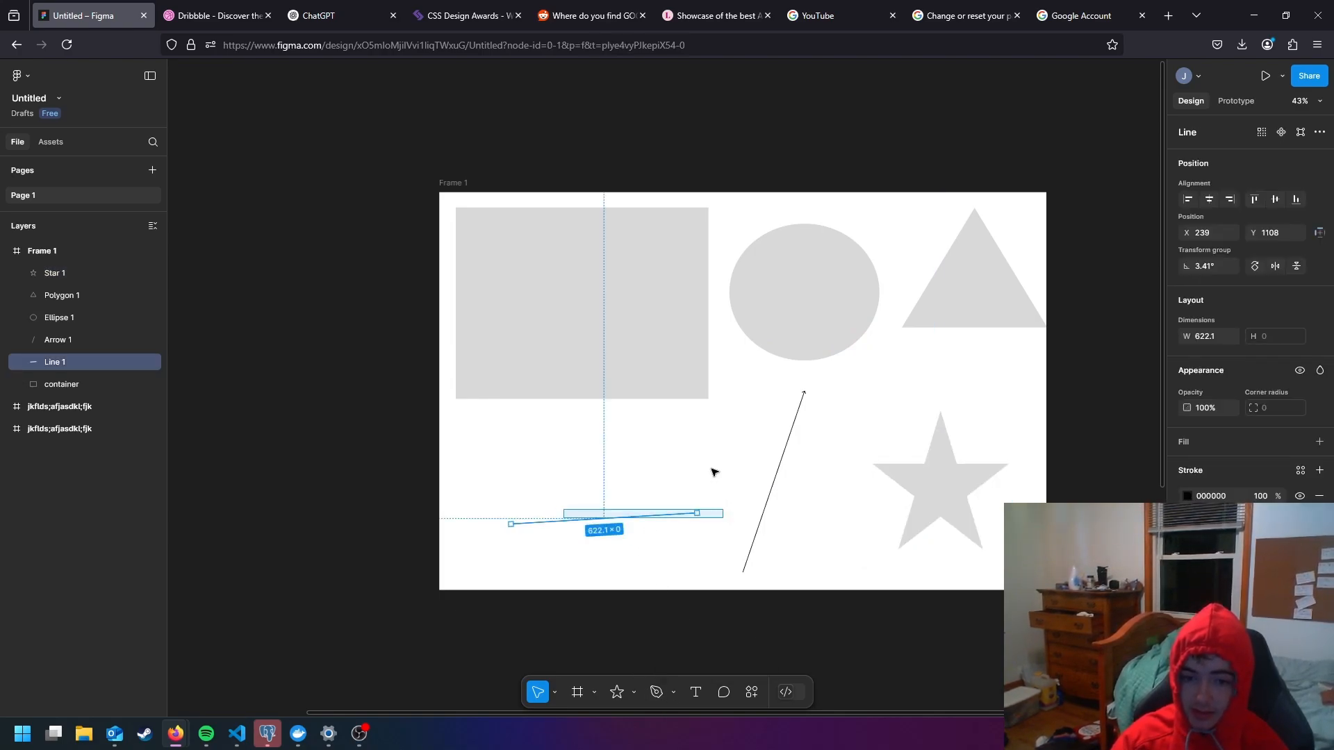
drag(563, 510, 588, 467)
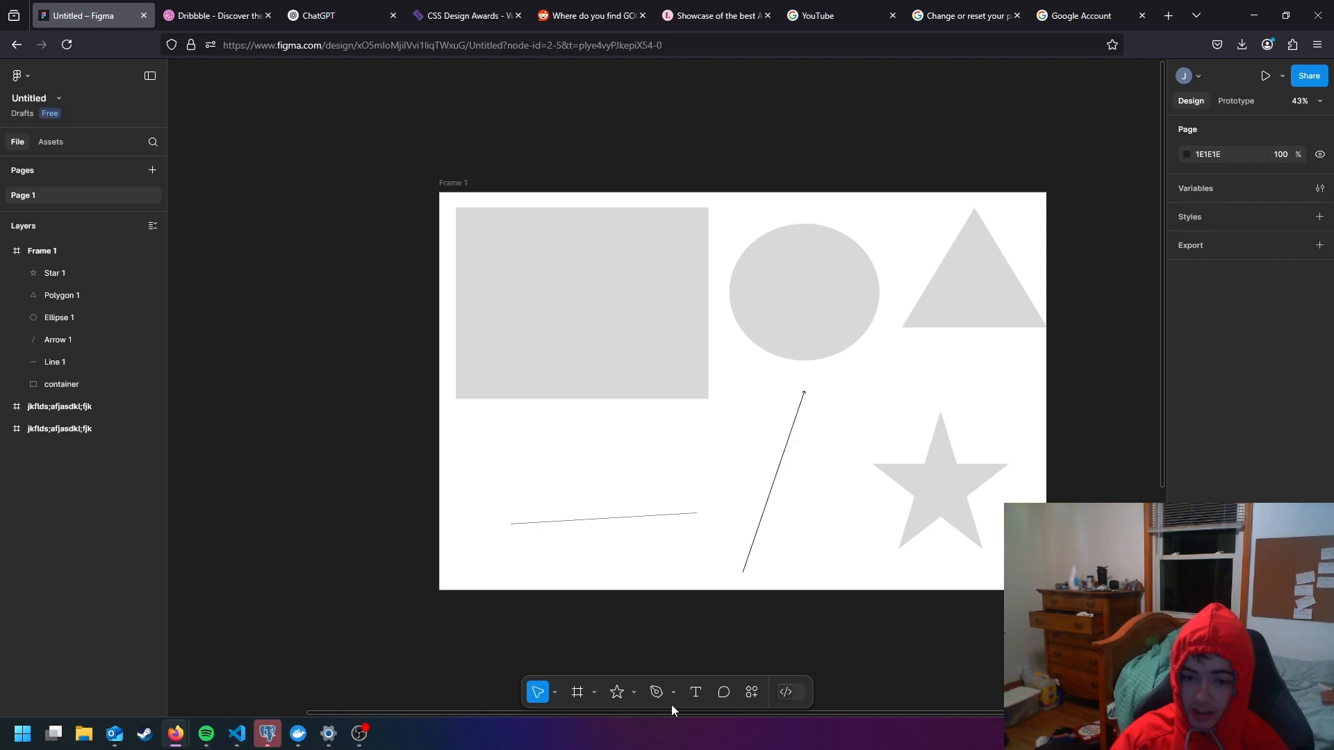
- Try drawing a curved path with the Pen tool between the container rectangle and the line
click(657, 693)
click(559, 470)
drag(674, 498, 646, 512)
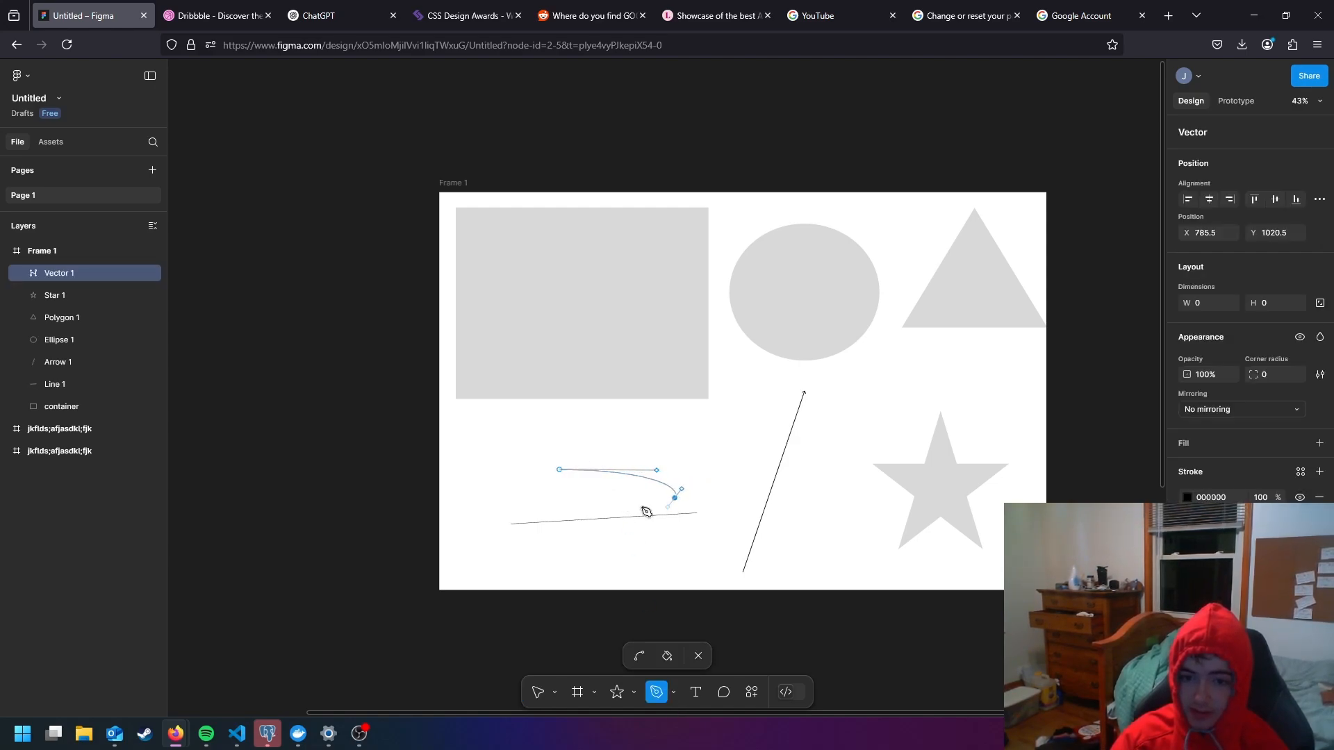
key(ctrl+z)
key(ctrl+z)
key(ctrl+z)
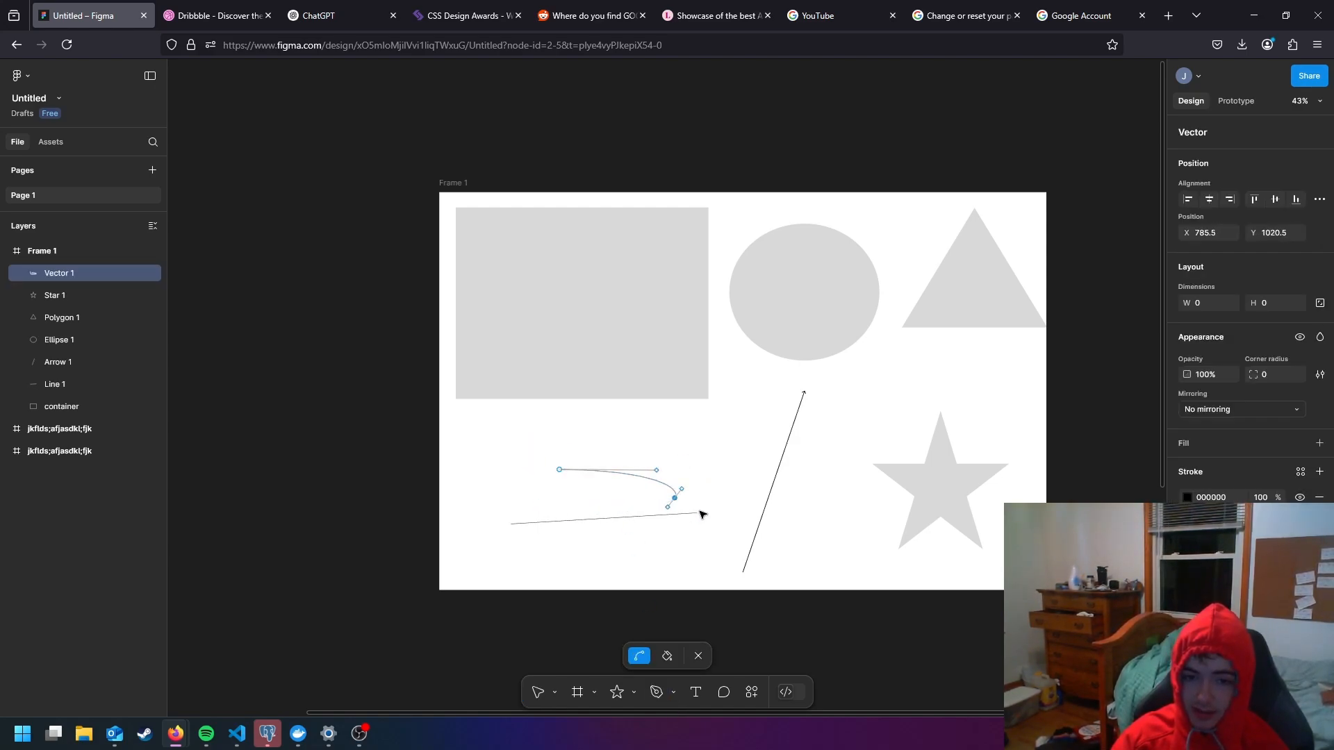
key(ctrl+z)
key(ctrl+z)
- Try adding a text box about 483 × 362 with placeholder text below the container rectangle
click(695, 693)
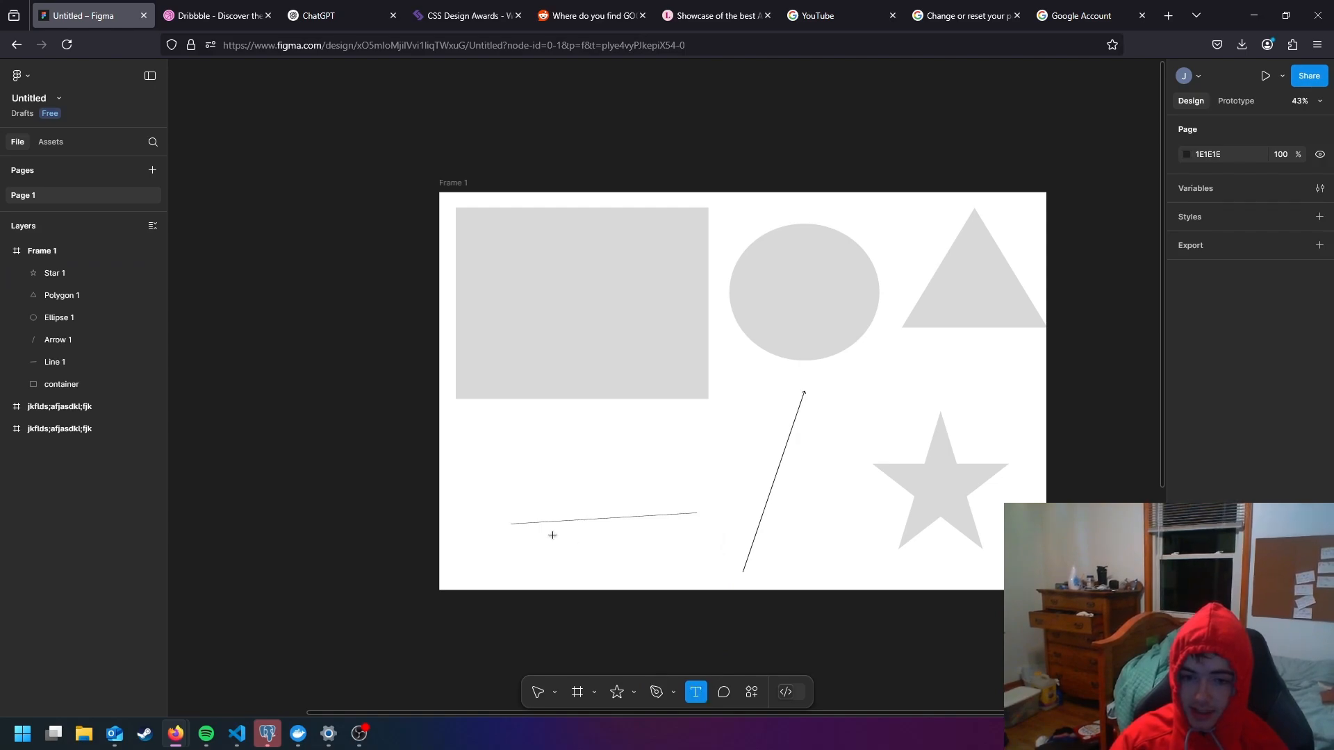
drag(552, 536, 715, 426)
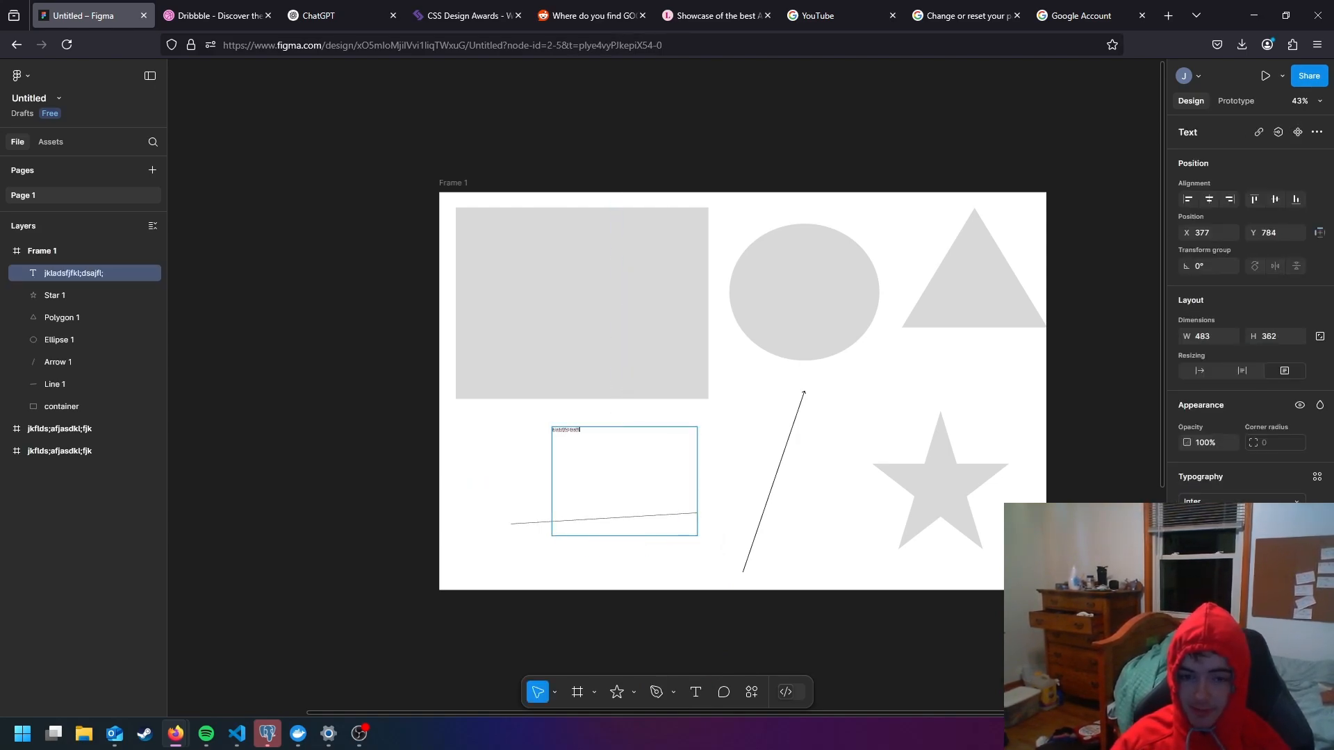
click(734, 462)
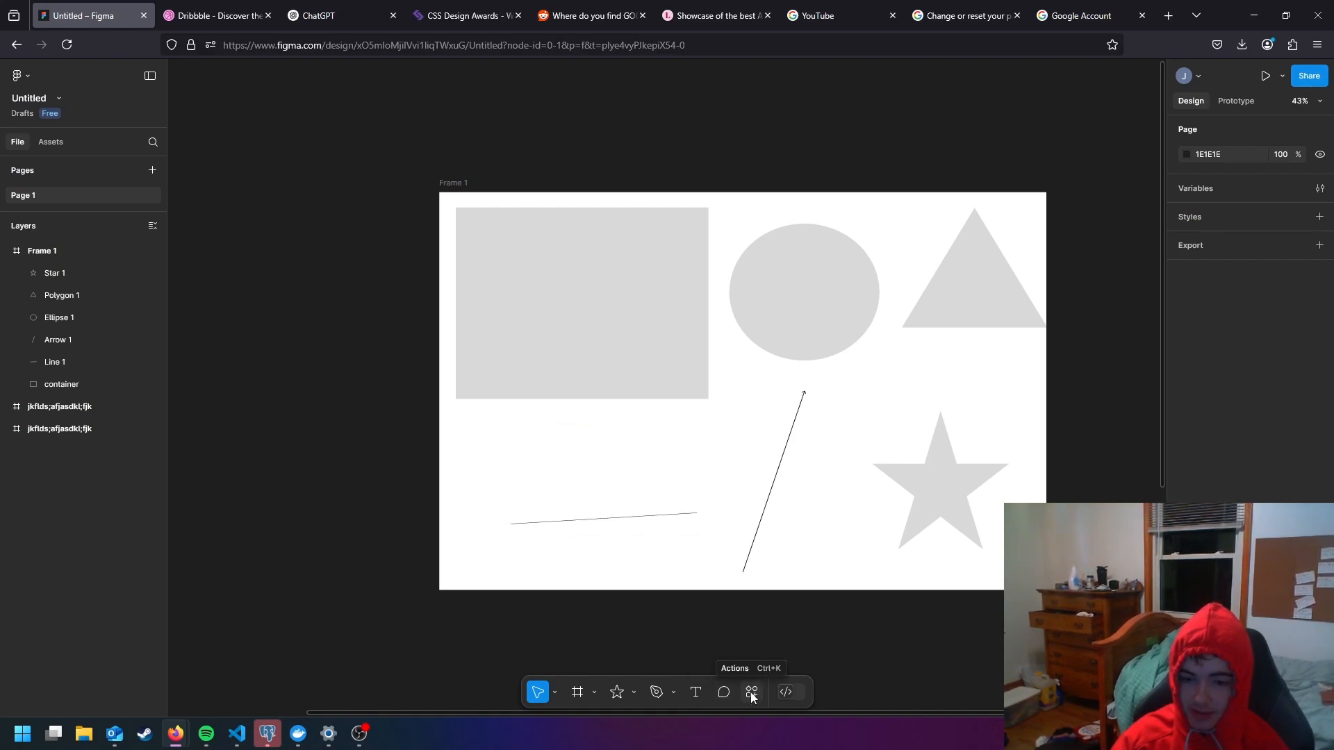
- Nudge the container rectangle down to about Y 65 and shrink it from its lower right corner to about 571 × 478
click(634, 340)
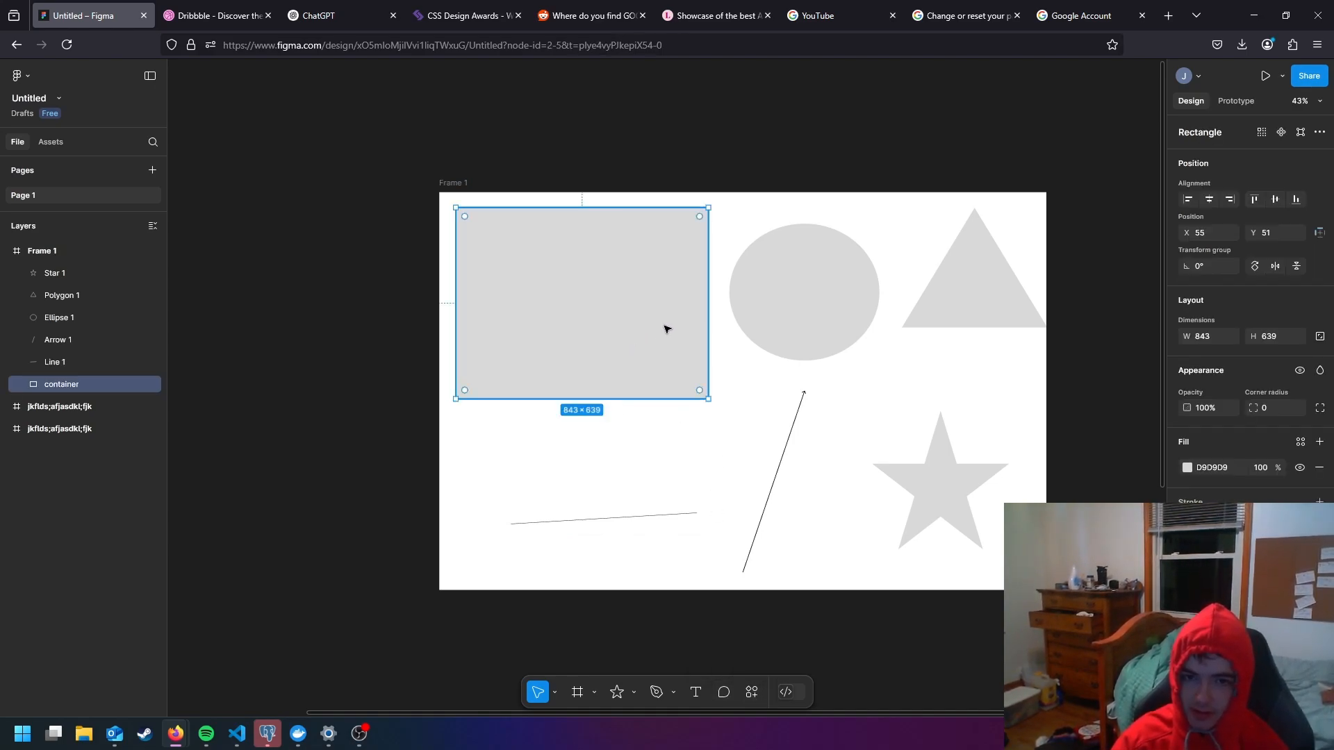
scroll(753, 315, up, 3)
click(784, 343)
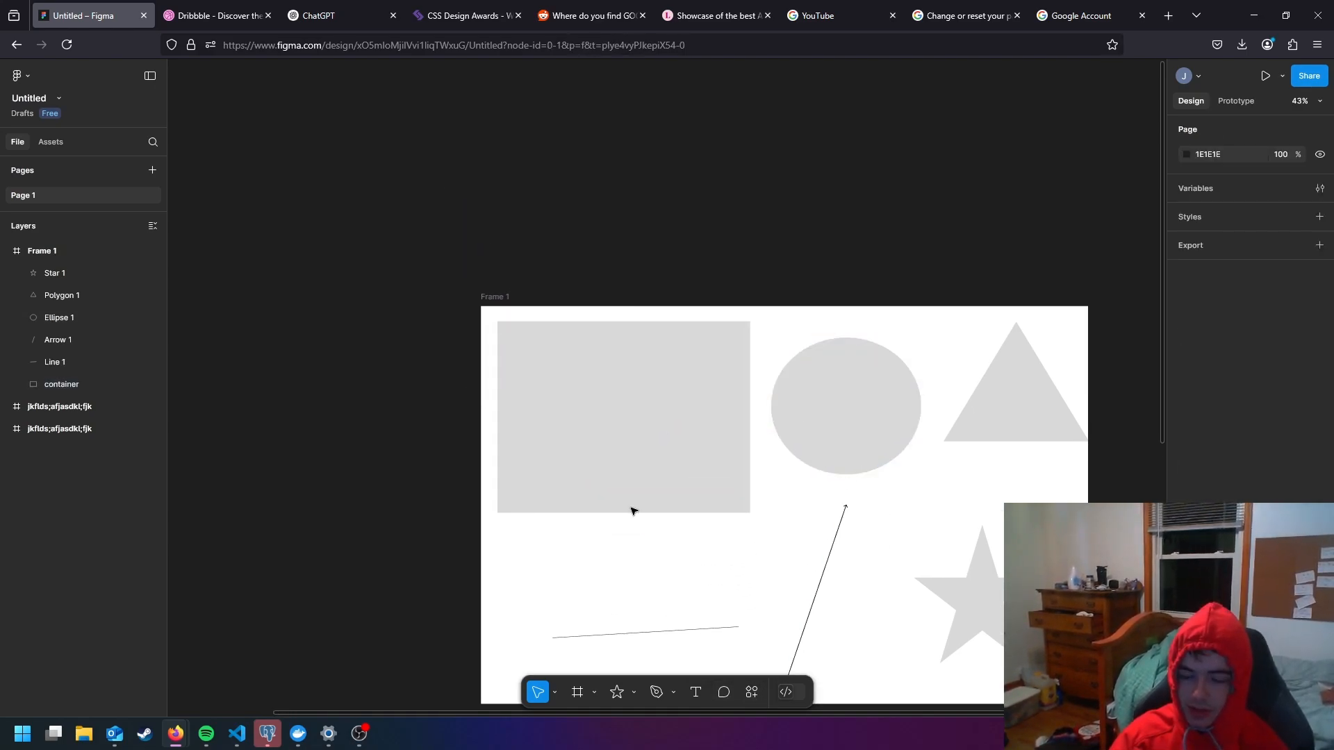
scroll(869, 559, down, 1)
click(658, 378)
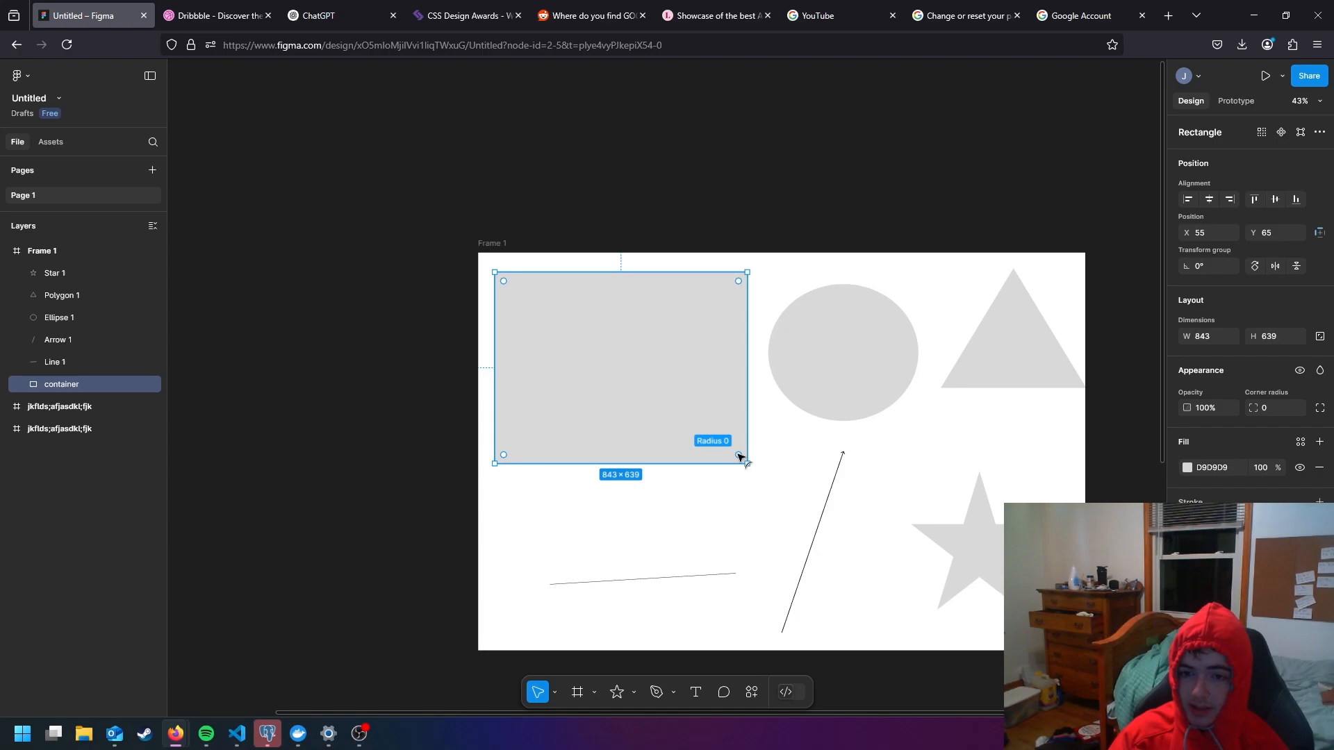
mouse_move(741, 458)
mouse_down()
mouse_move(694, 417)
mouse_move(751, 468)
mouse_move(679, 369)
mouse_move(649, 351)
mouse_move(712, 389)
mouse_move(749, 439)
mouse_move(649, 369)
mouse_move(749, 478)
mouse_up()
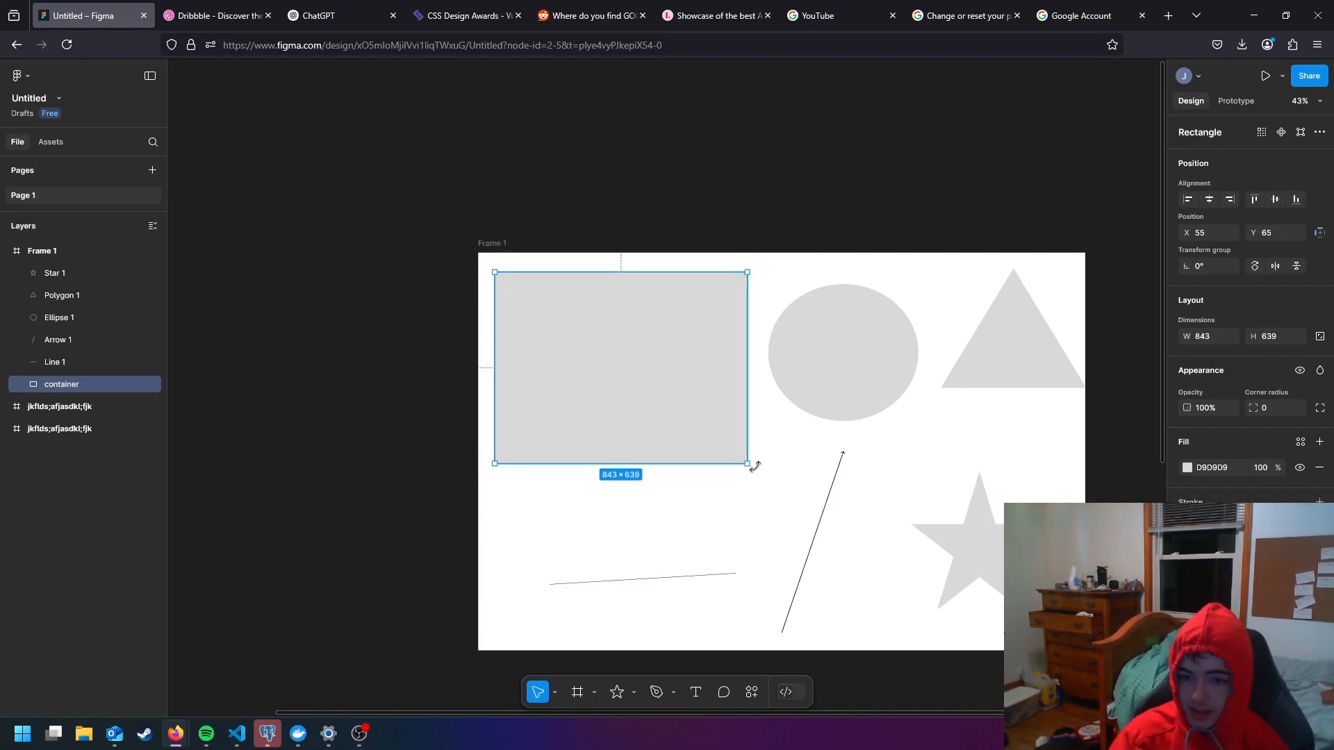
drag(750, 463, 706, 420)
scroll(706, 420, up, 5)
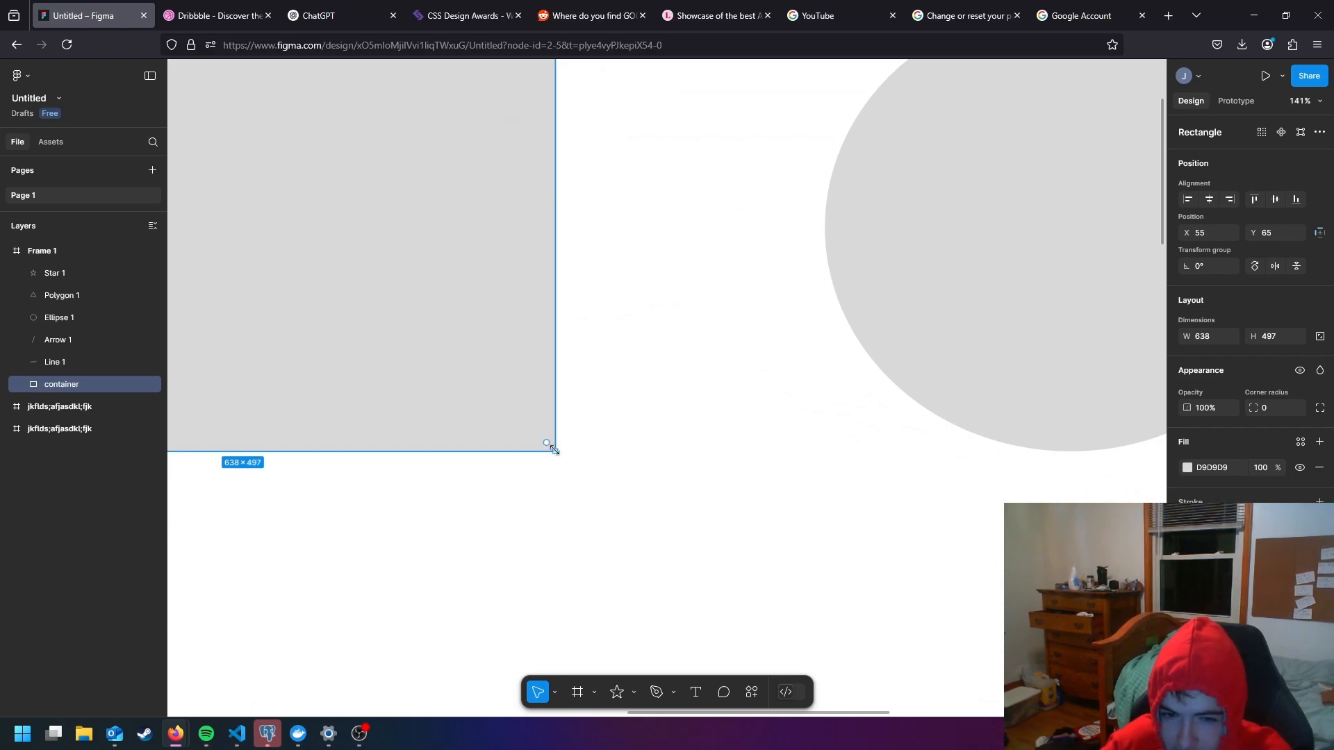
drag(554, 447, 495, 432)
scroll(569, 423, down, 4)
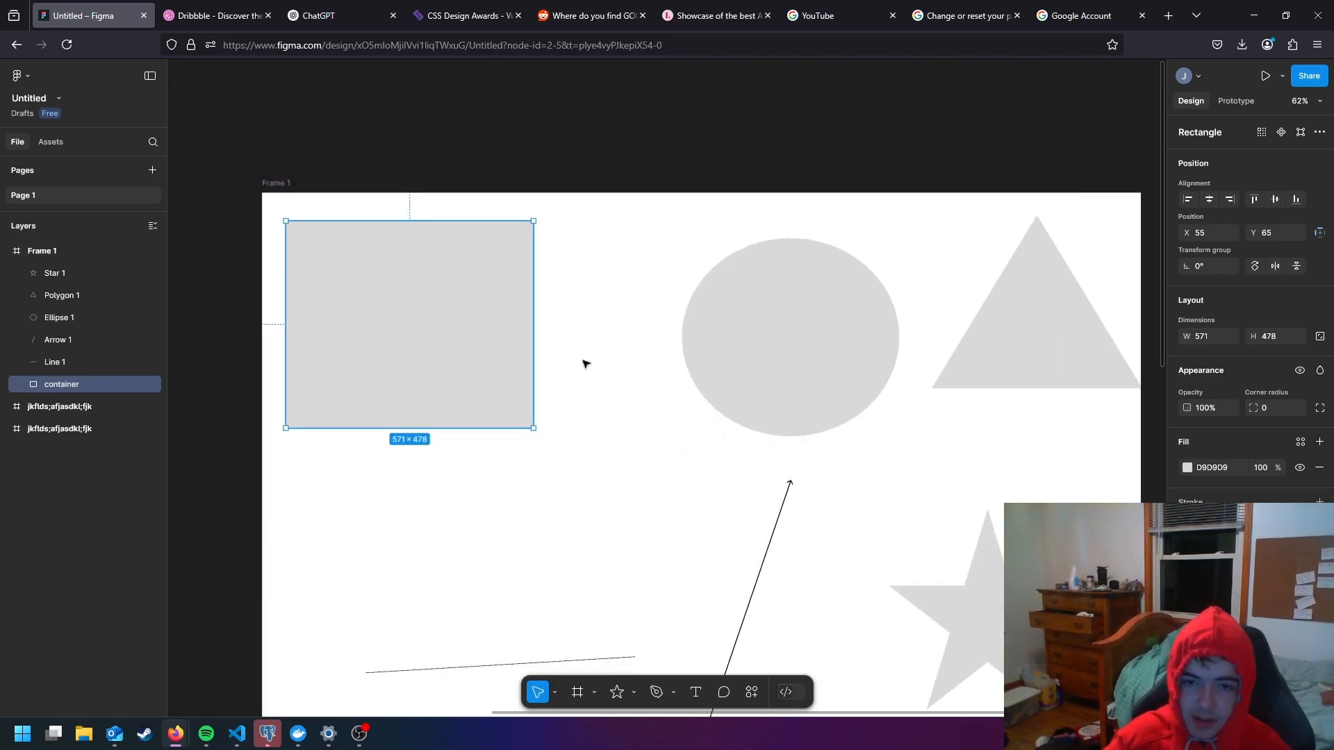
- Move the container rectangle right and down to about X 105, Y 107
drag(612, 369, 713, 430)
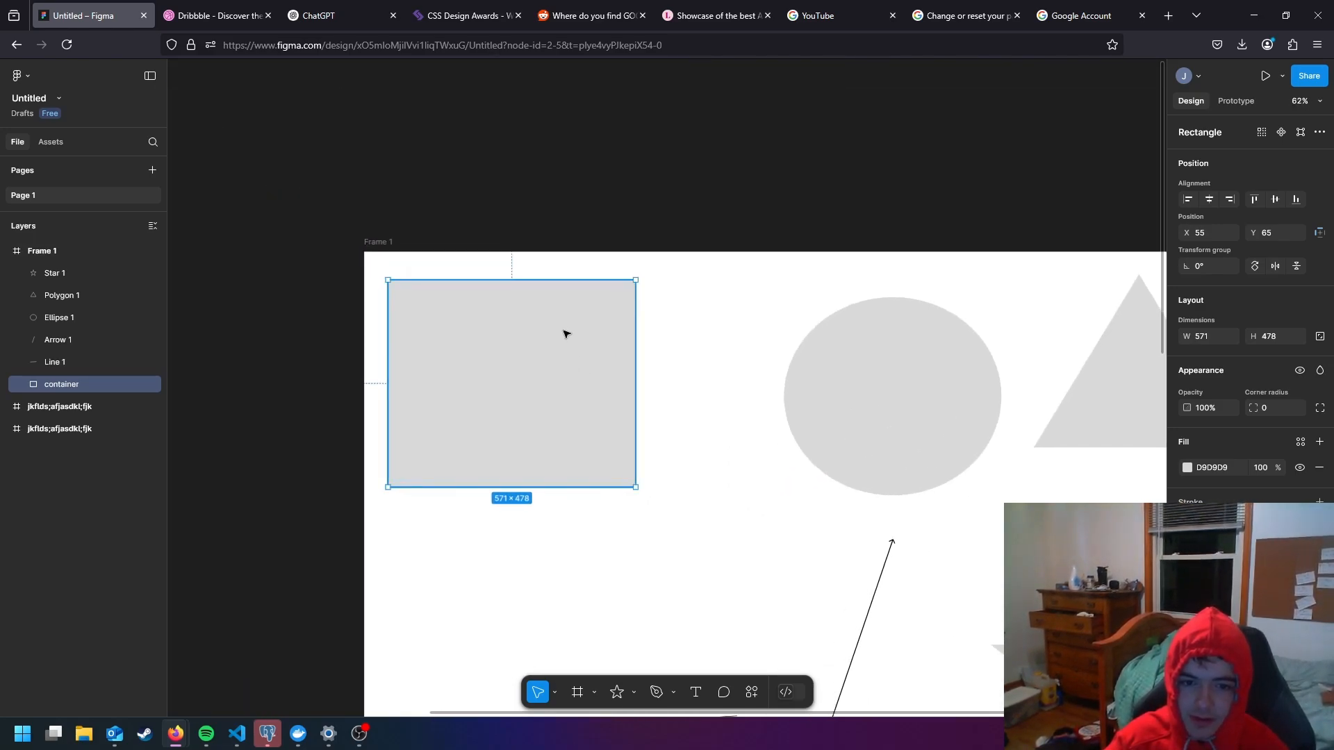
drag(562, 330, 522, 359)
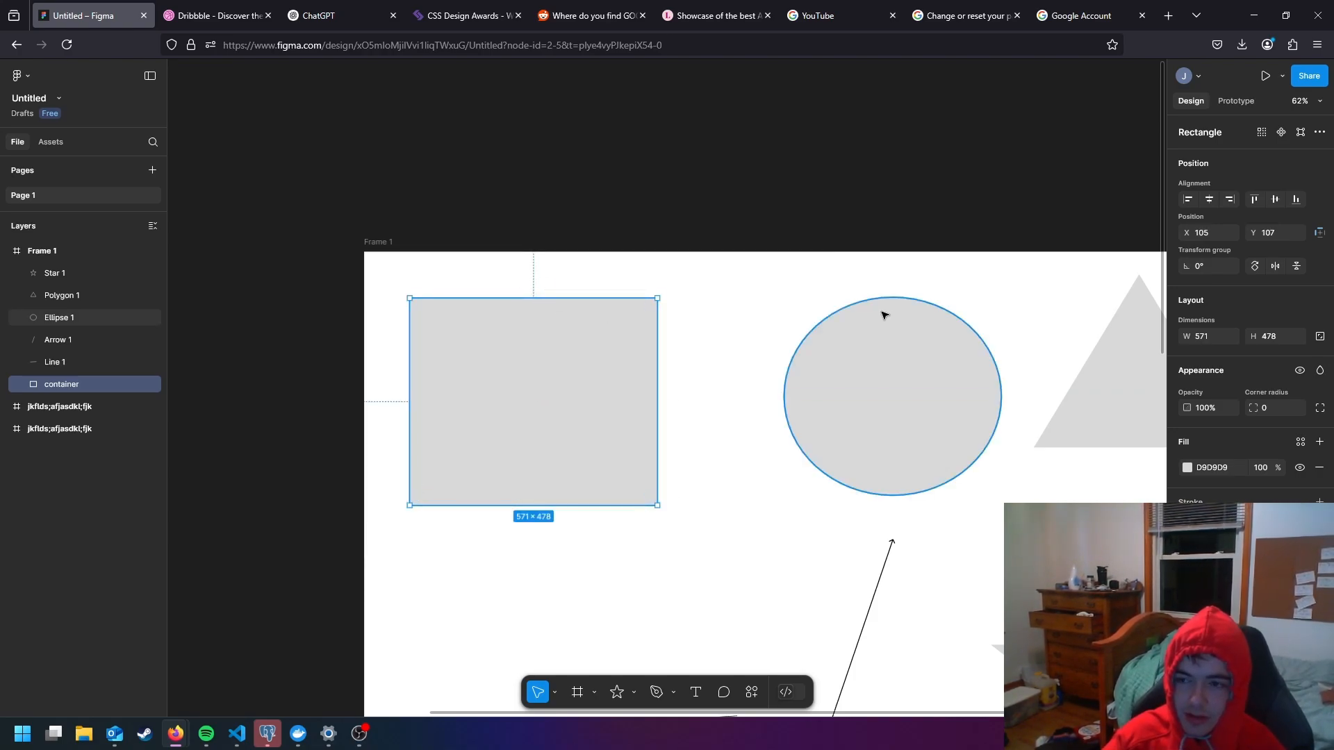
scroll(945, 333, down, 3)
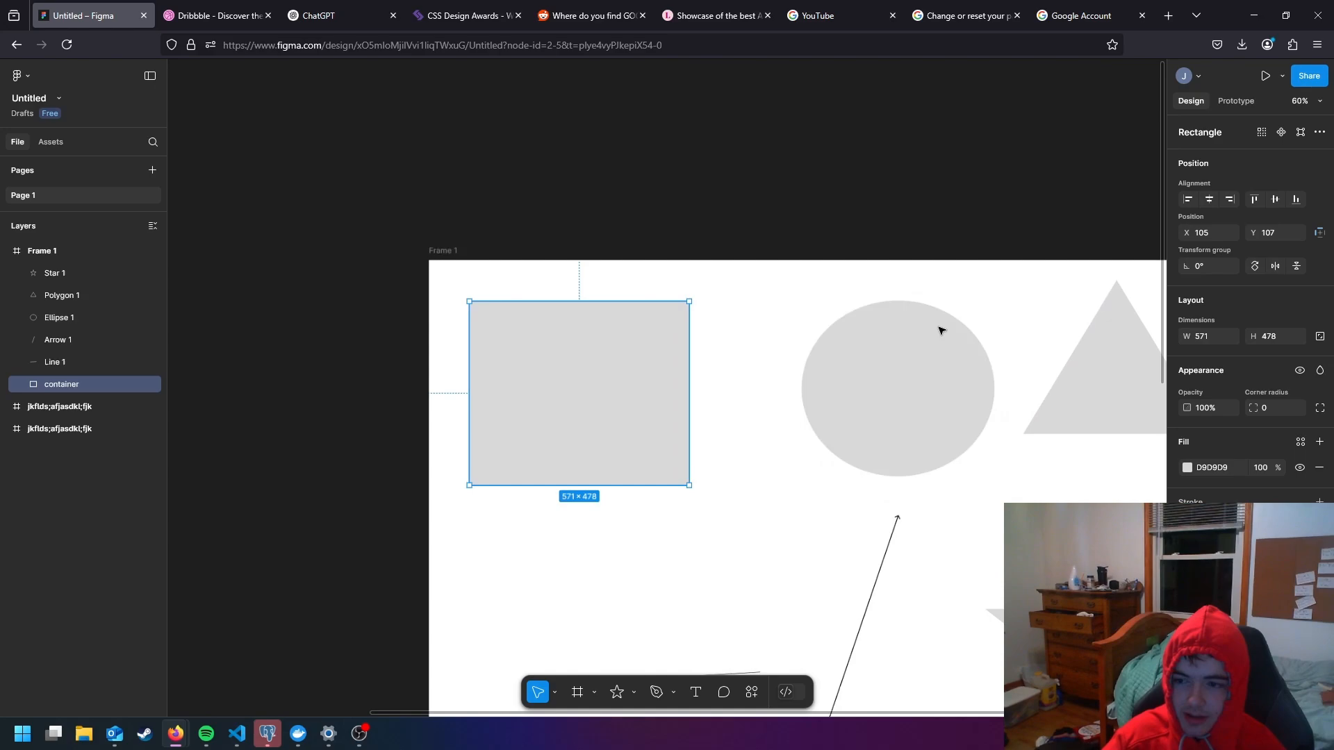
drag(1012, 348, 882, 288)
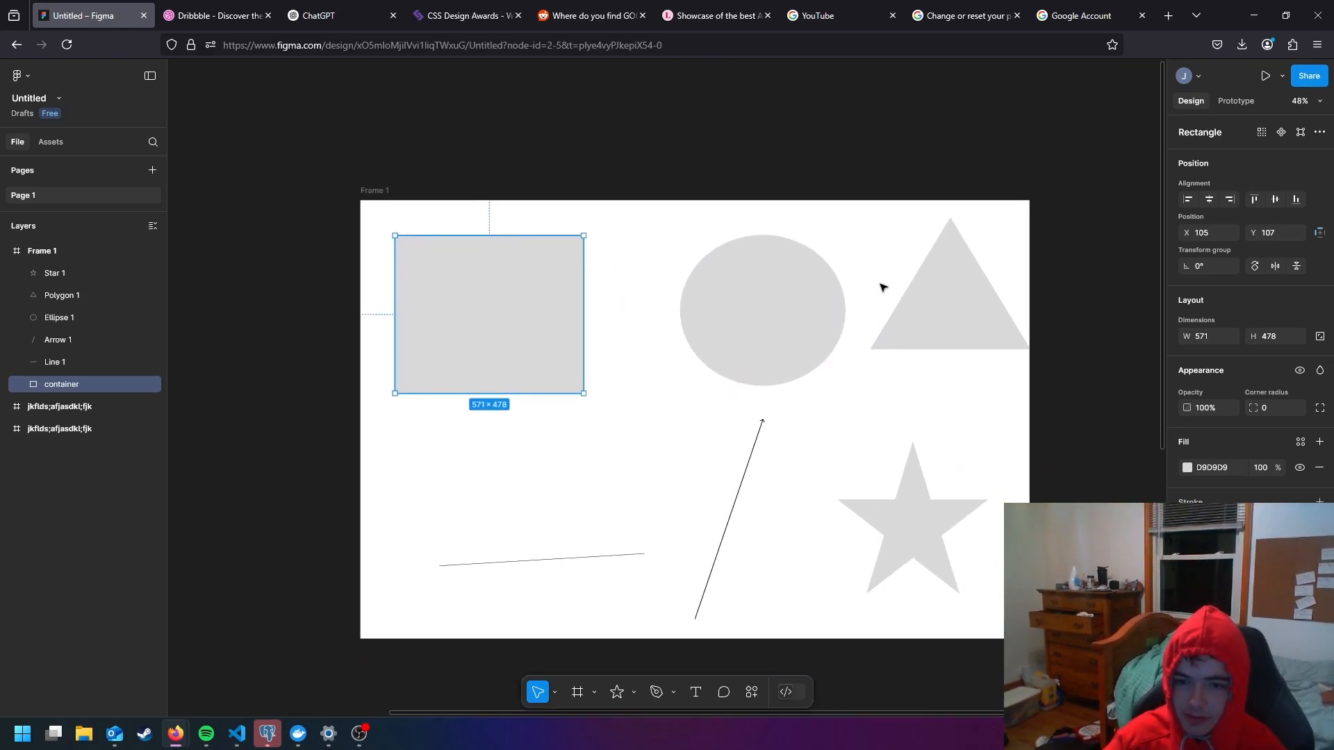
- Reshape the arrow by moving its tip down and left, keeping its tail in place
click(639, 557)
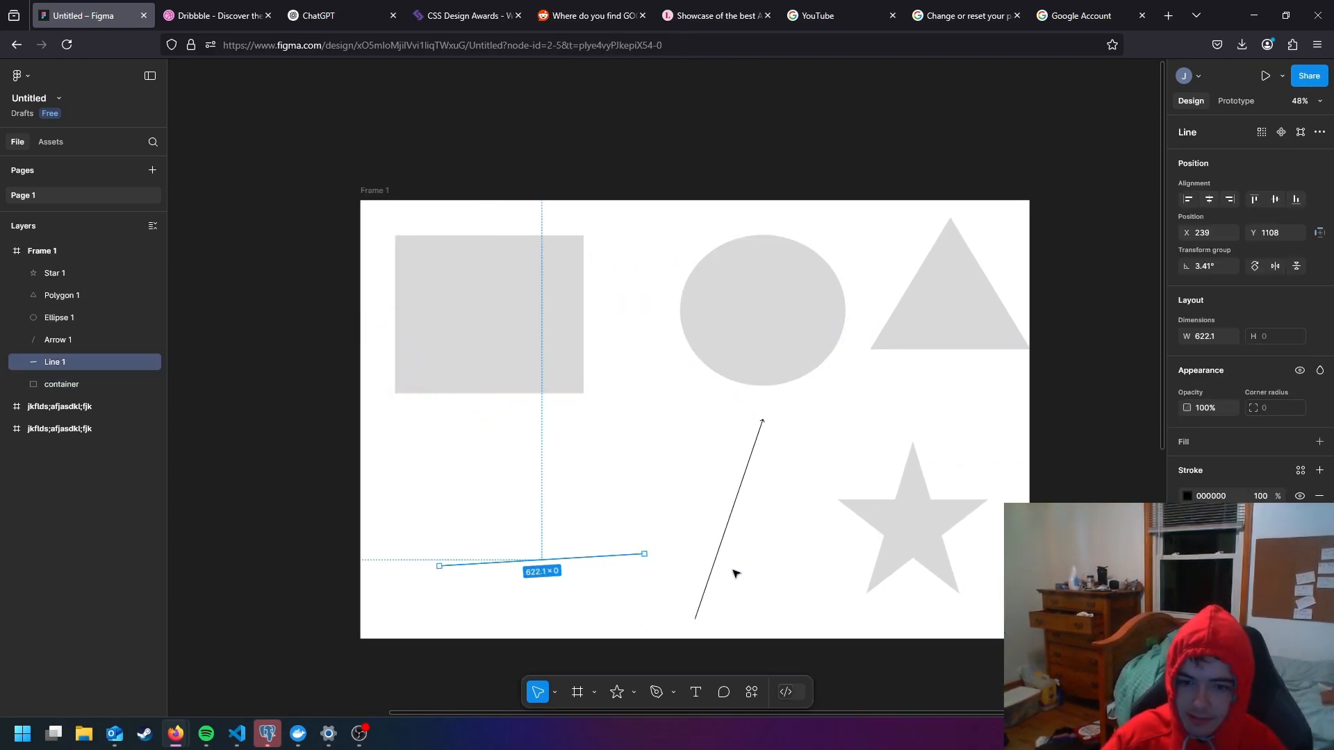
click(726, 528)
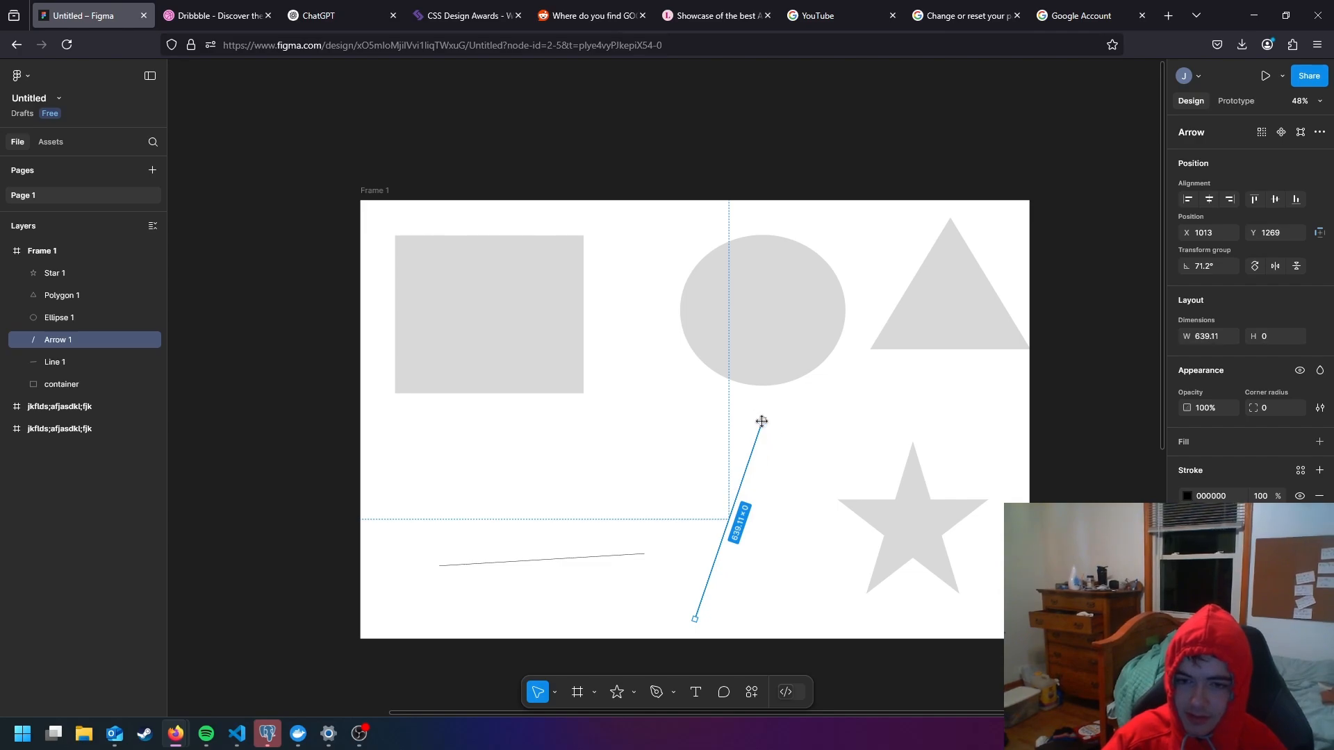
drag(762, 421, 673, 492)
- Extend the line's right endpoint to the arrow's tail, making the line about 791 long at about -11.75°
click(565, 518)
click(641, 559)
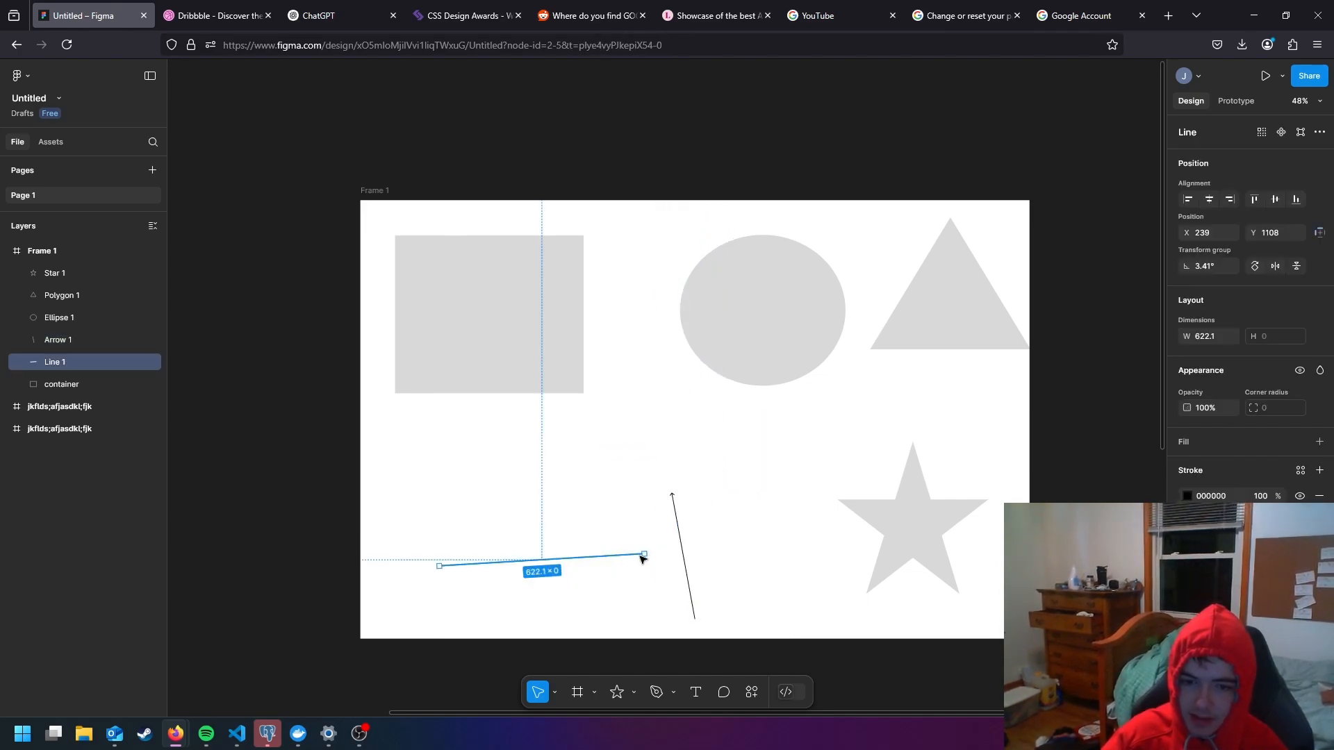
drag(644, 554, 696, 620)
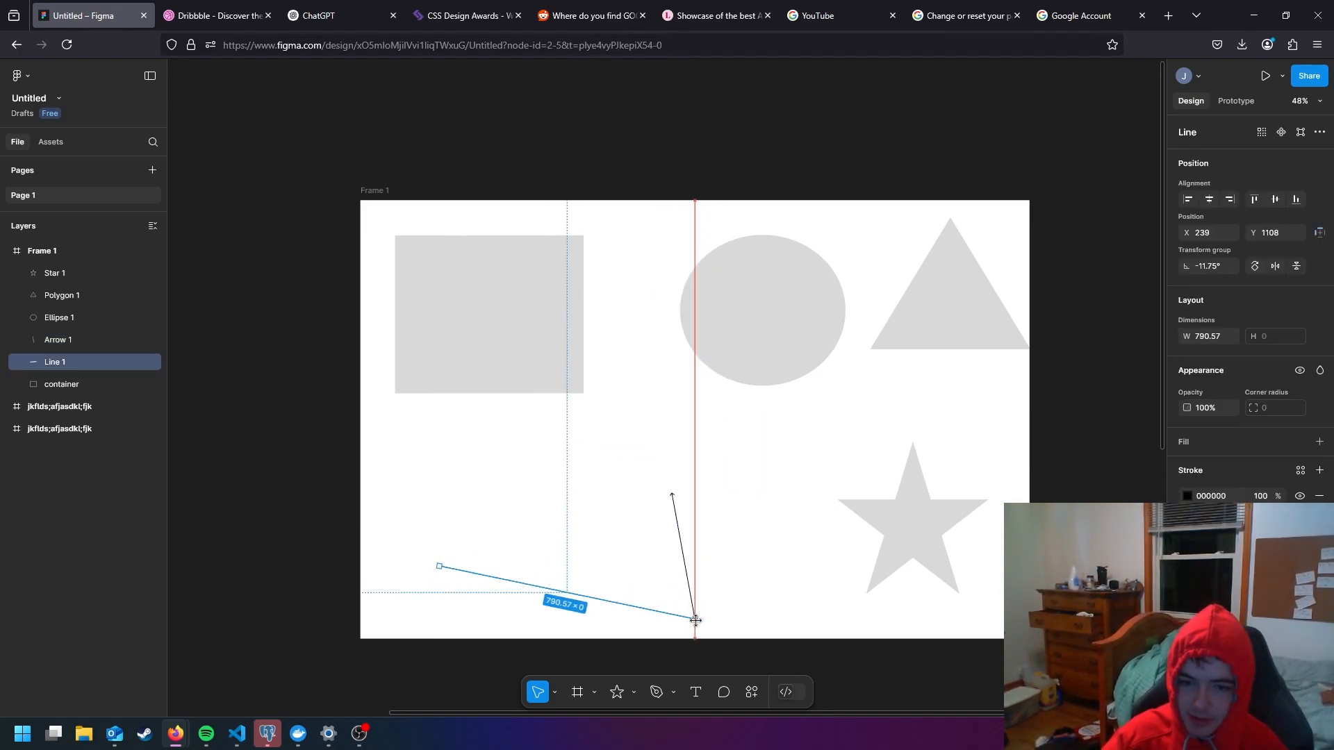
- Reshape the arrow by moving its tip and tail so it is about 340 long at about 28.45°
click(718, 561)
click(674, 501)
drag(672, 495, 771, 487)
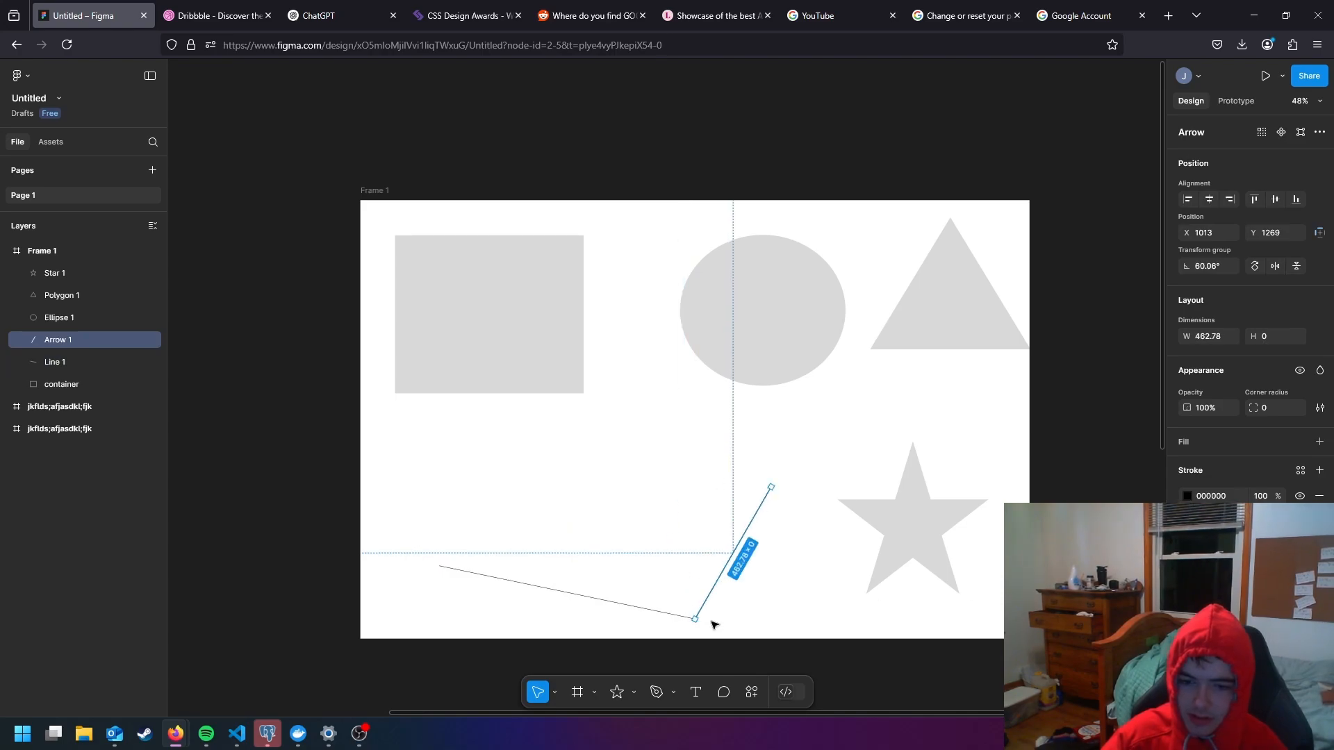
drag(694, 619, 672, 540)
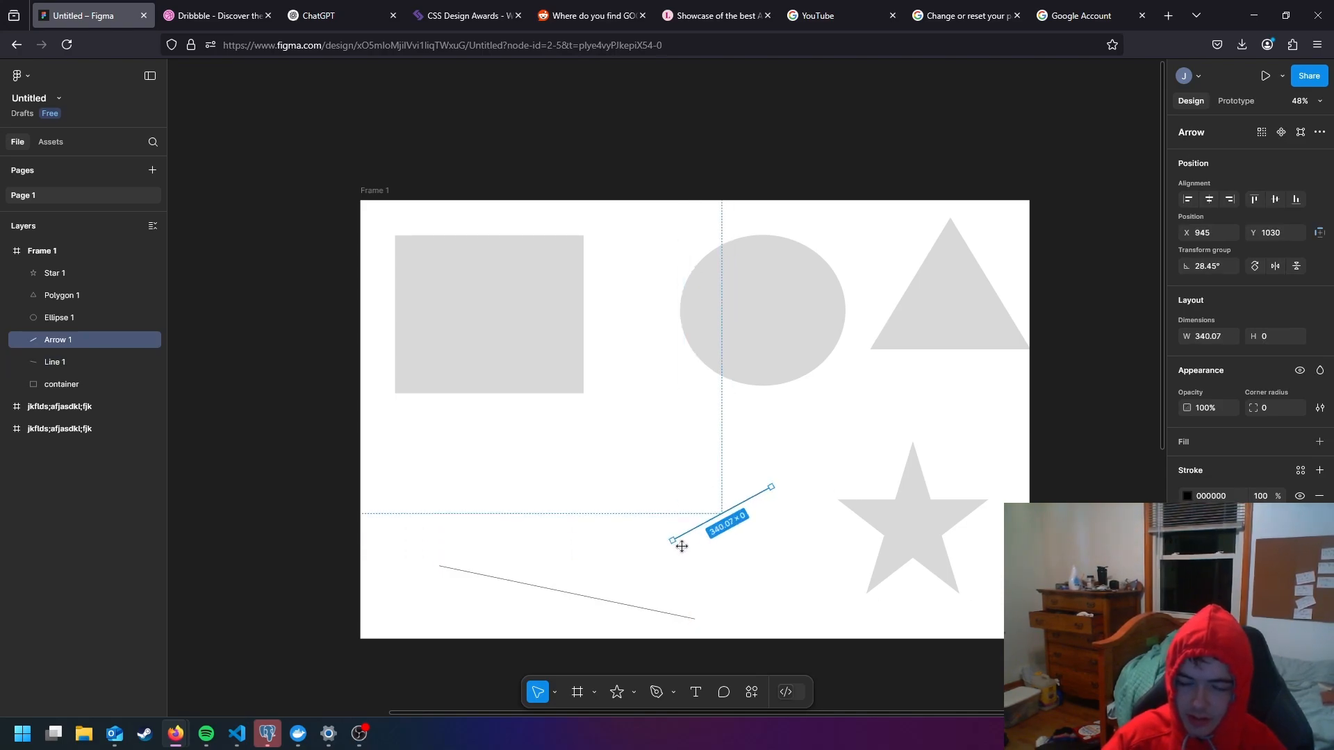
- Reconnect the line's right endpoint to the arrow's tail, making the line about 710 long at about 6.3°
click(692, 619)
drag(691, 619, 672, 540)
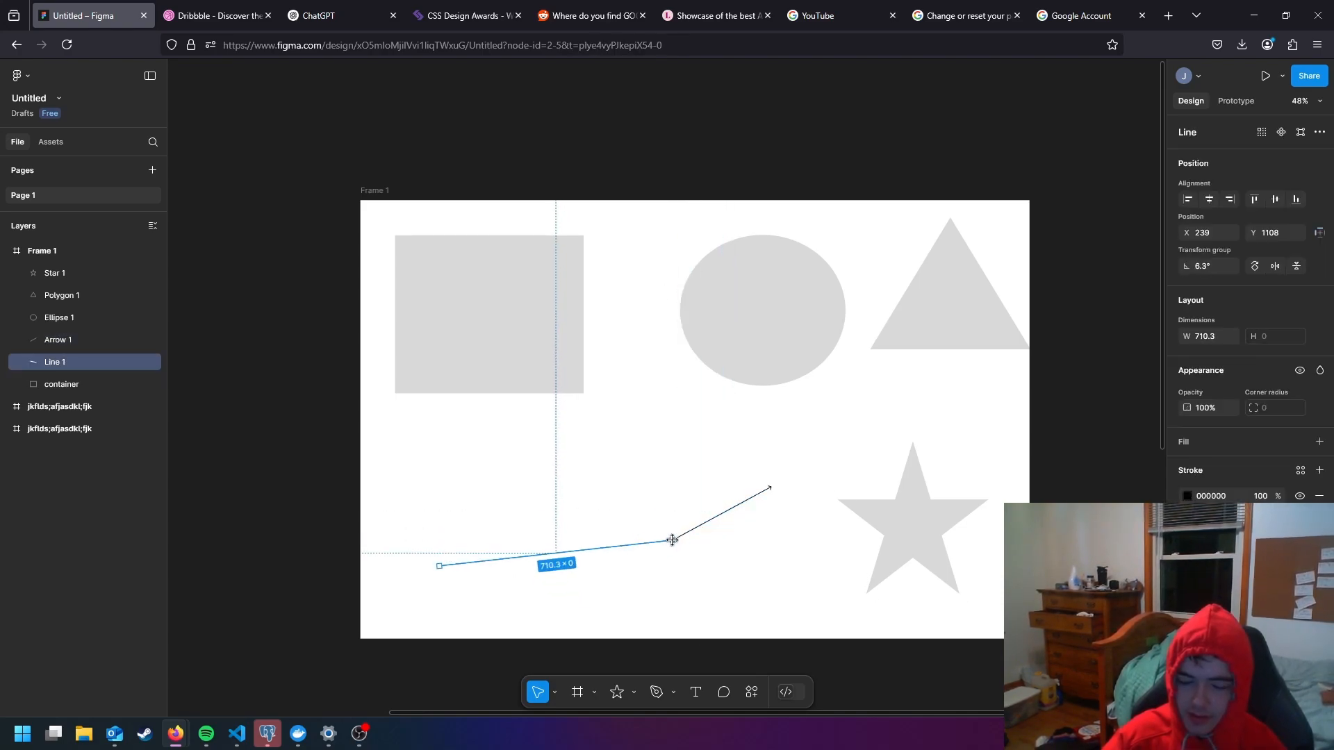
shift+click(712, 525)
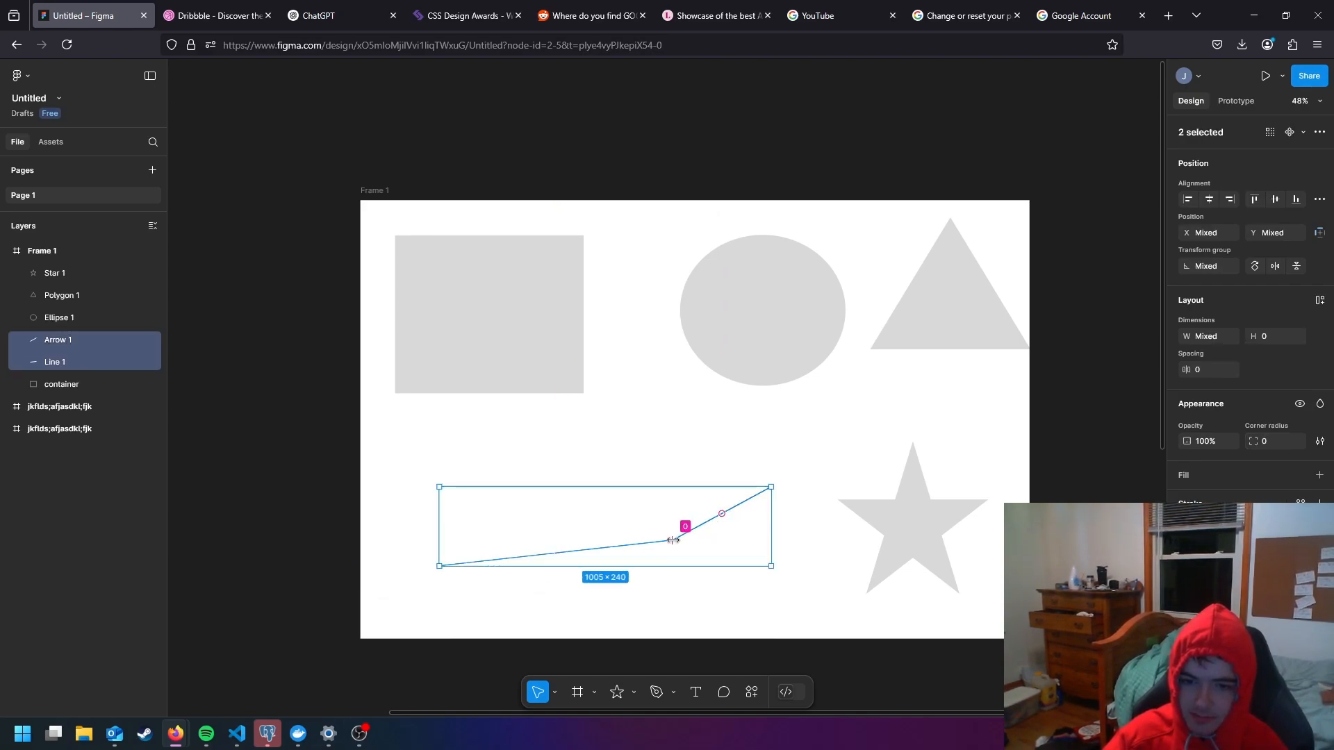
click(700, 453)
- Cut a quarter out of the ellipse with its arc handle, giving a 75% sweep, and briefly view its vector points
click(789, 300)
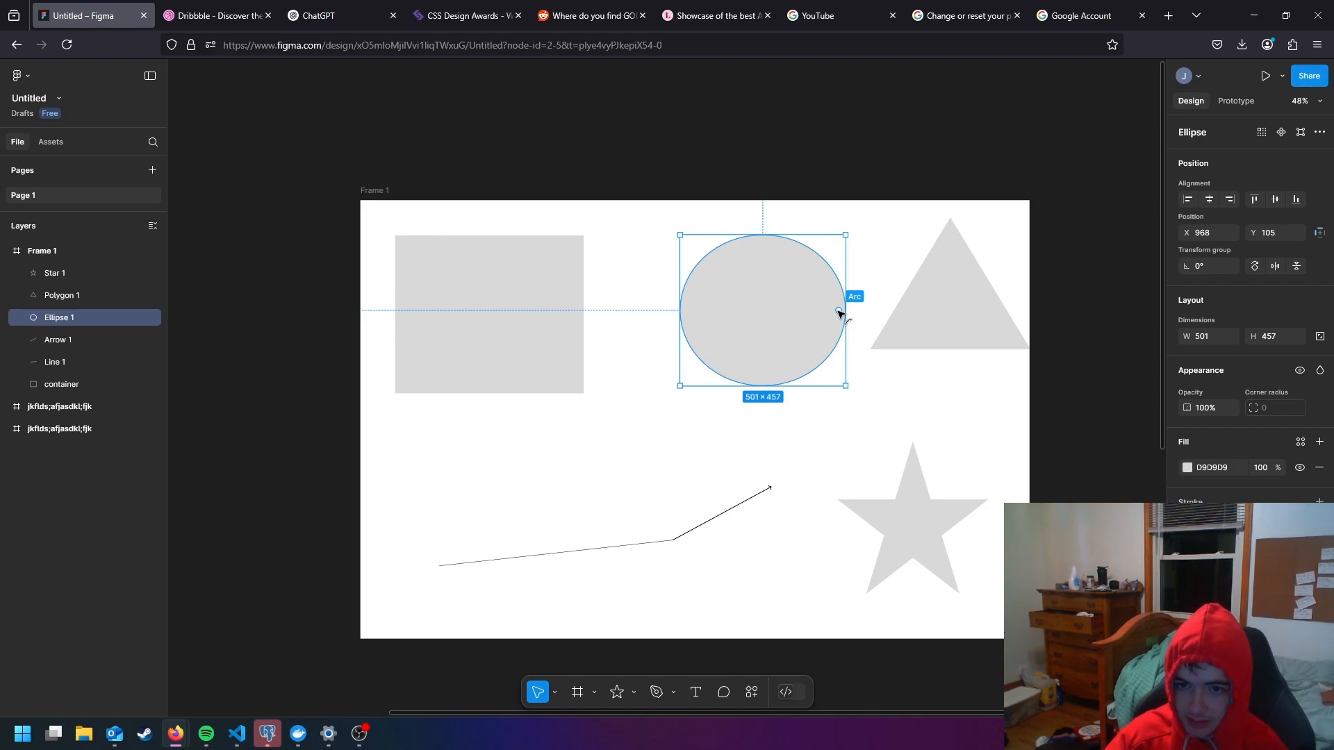
drag(839, 312, 763, 249)
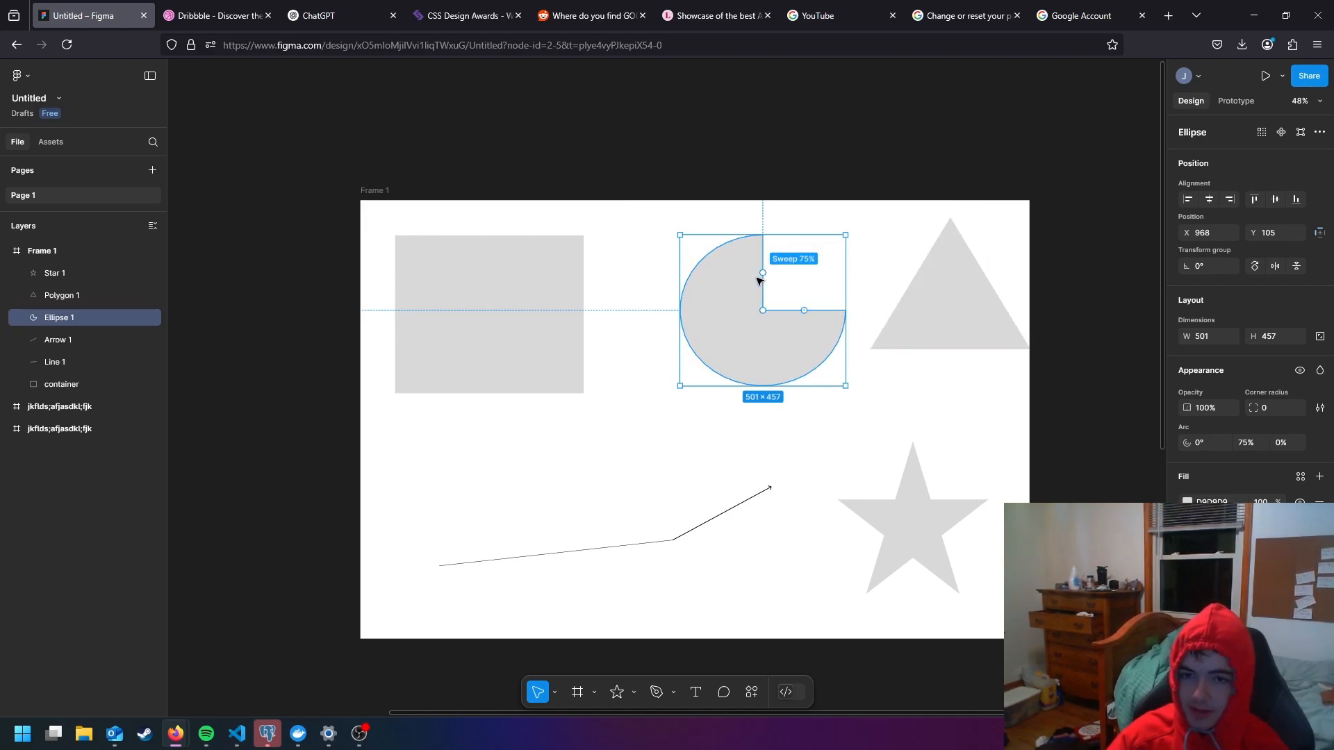
double_click(738, 281)
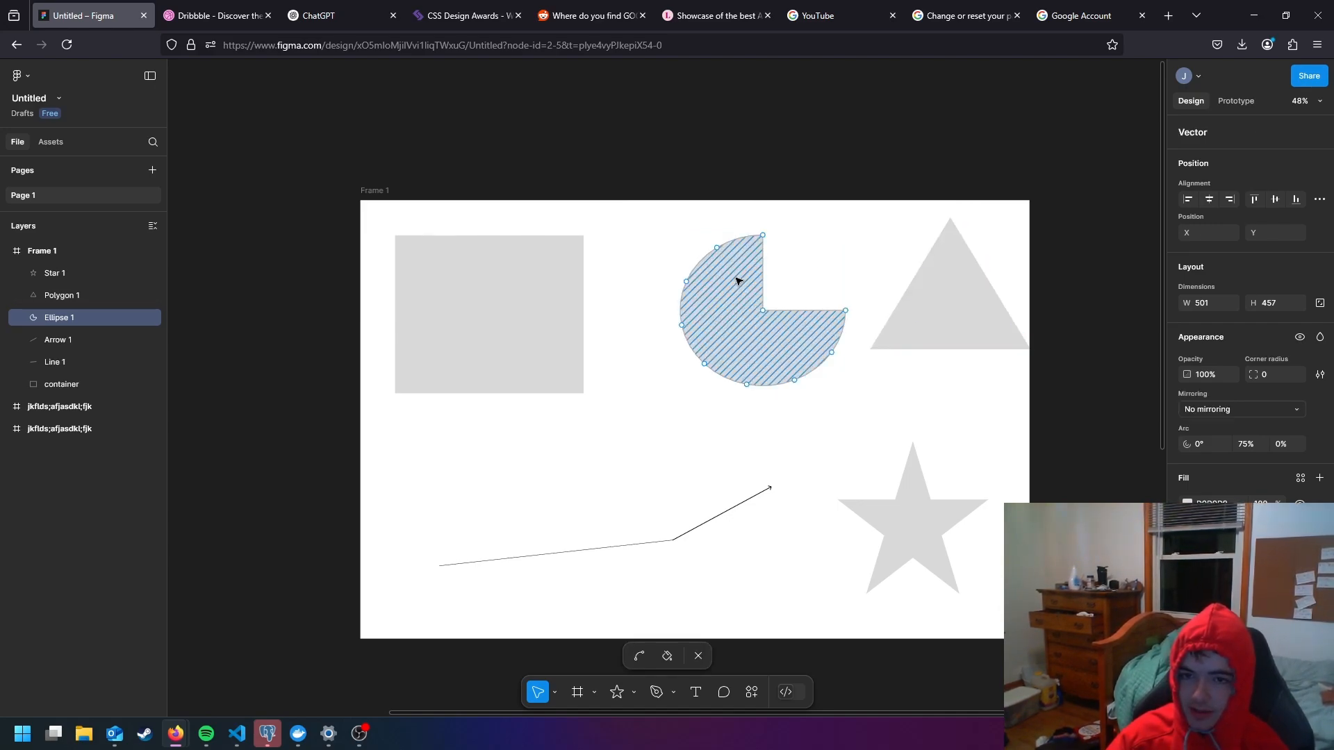
click(664, 244)
click(655, 250)
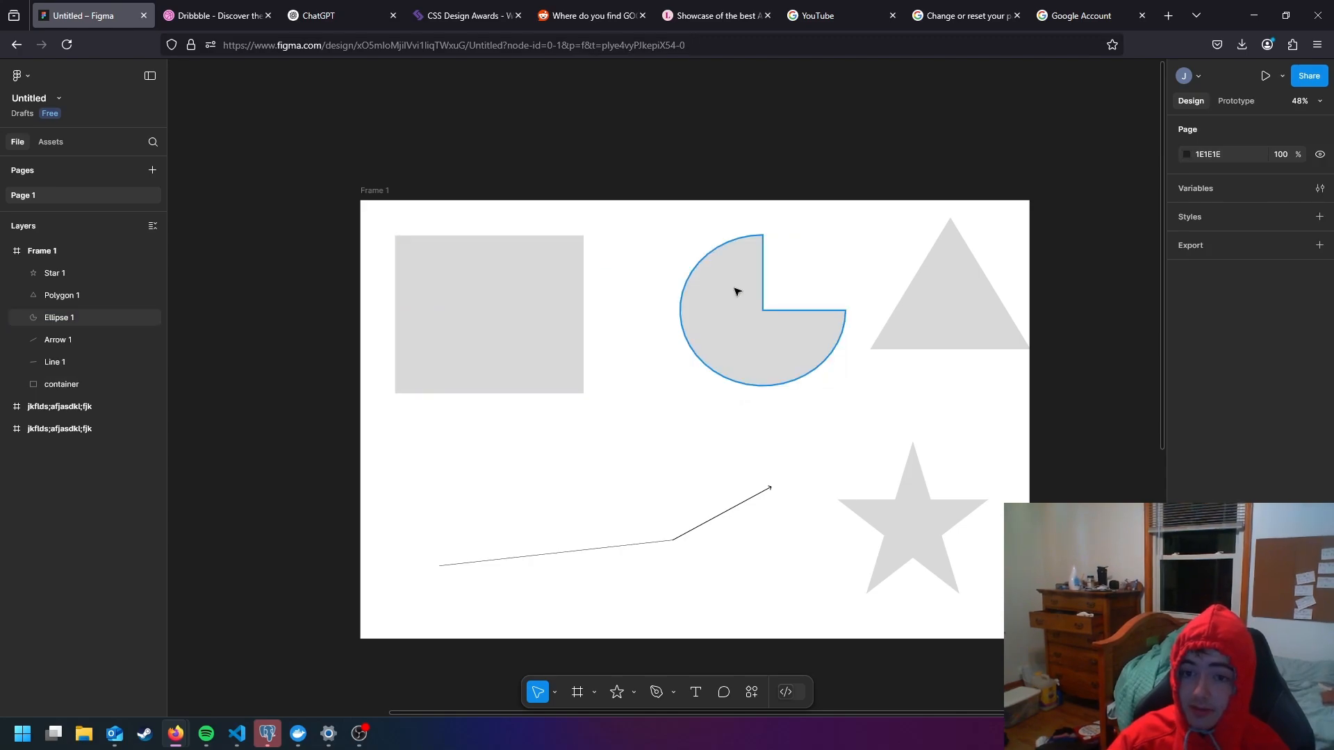
- Move the triangle to about X 1465, Y 80 and raise its side count to make an octagon
drag(953, 294, 935, 303)
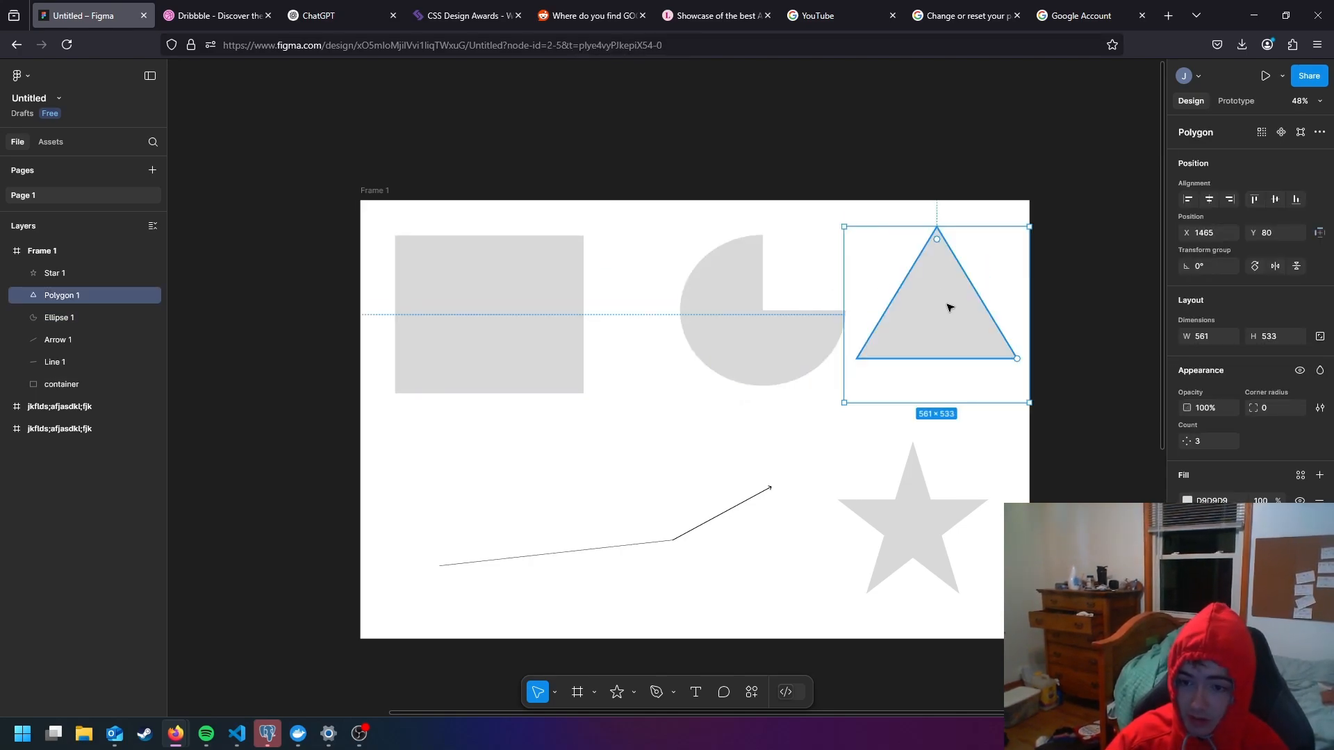
click(924, 530)
click(953, 298)
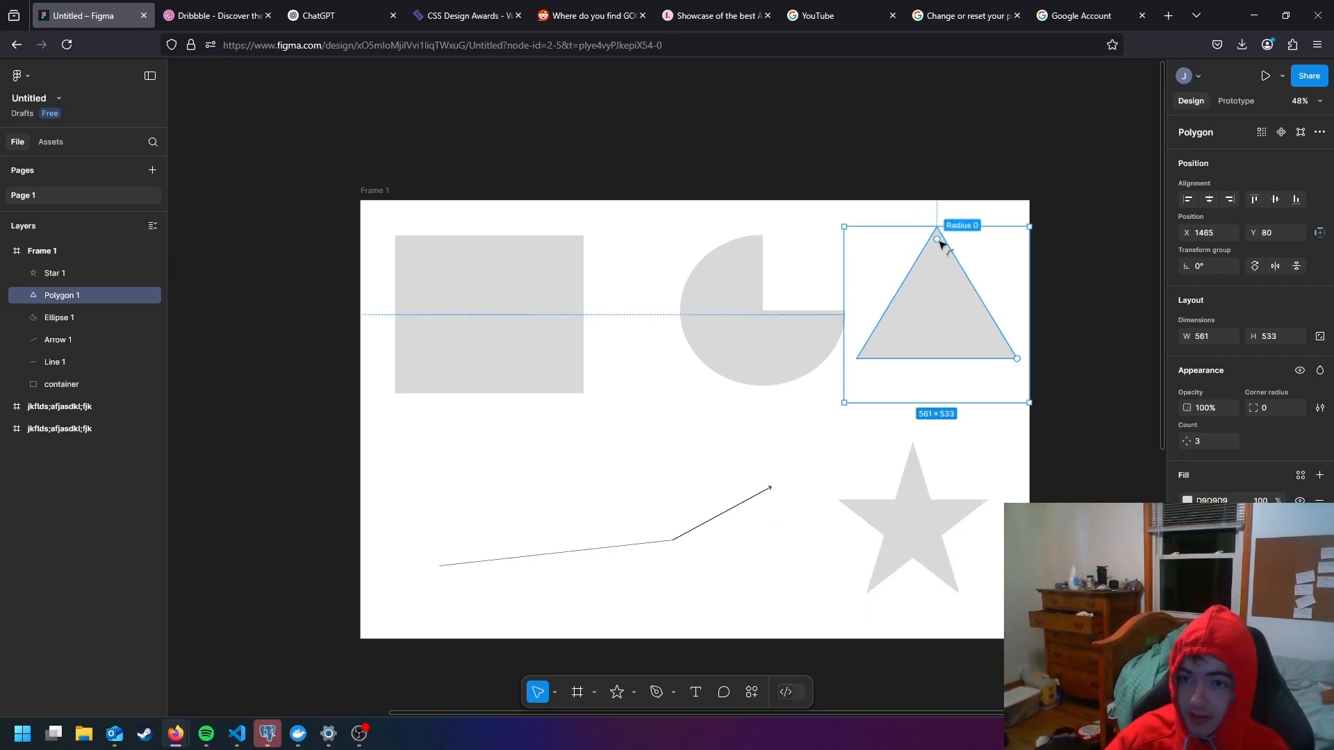
drag(935, 239, 943, 212)
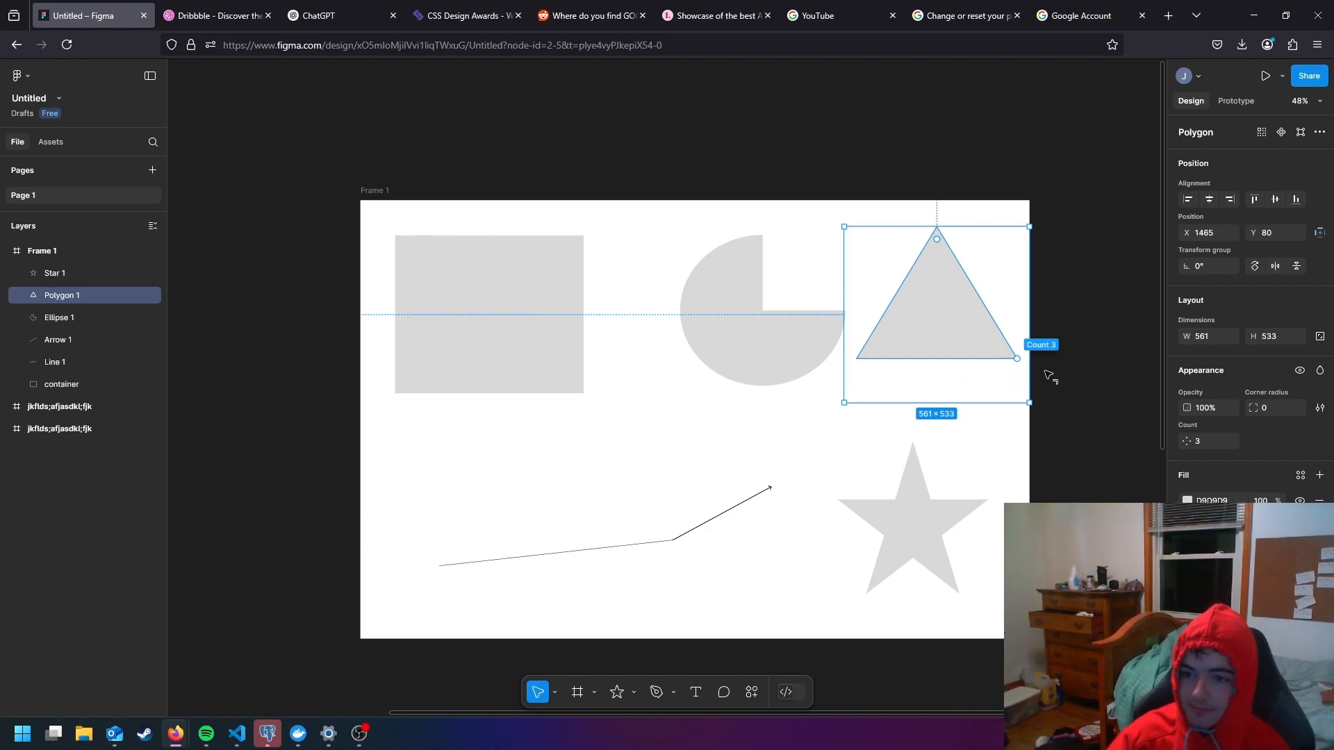
drag(1049, 376, 991, 259)
- Increase the star's inner ratio to about 66%, try rounding its corners and restore them to sharp points
click(917, 506)
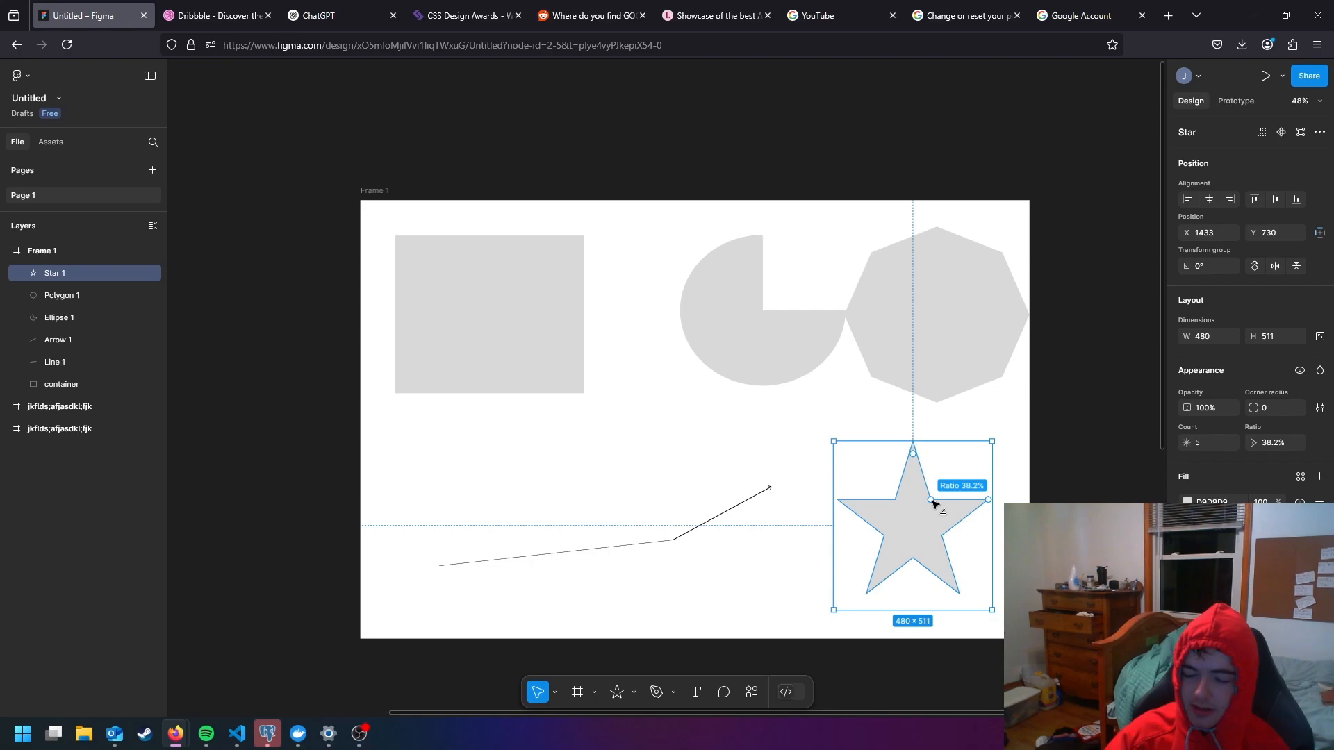
drag(932, 503, 990, 479)
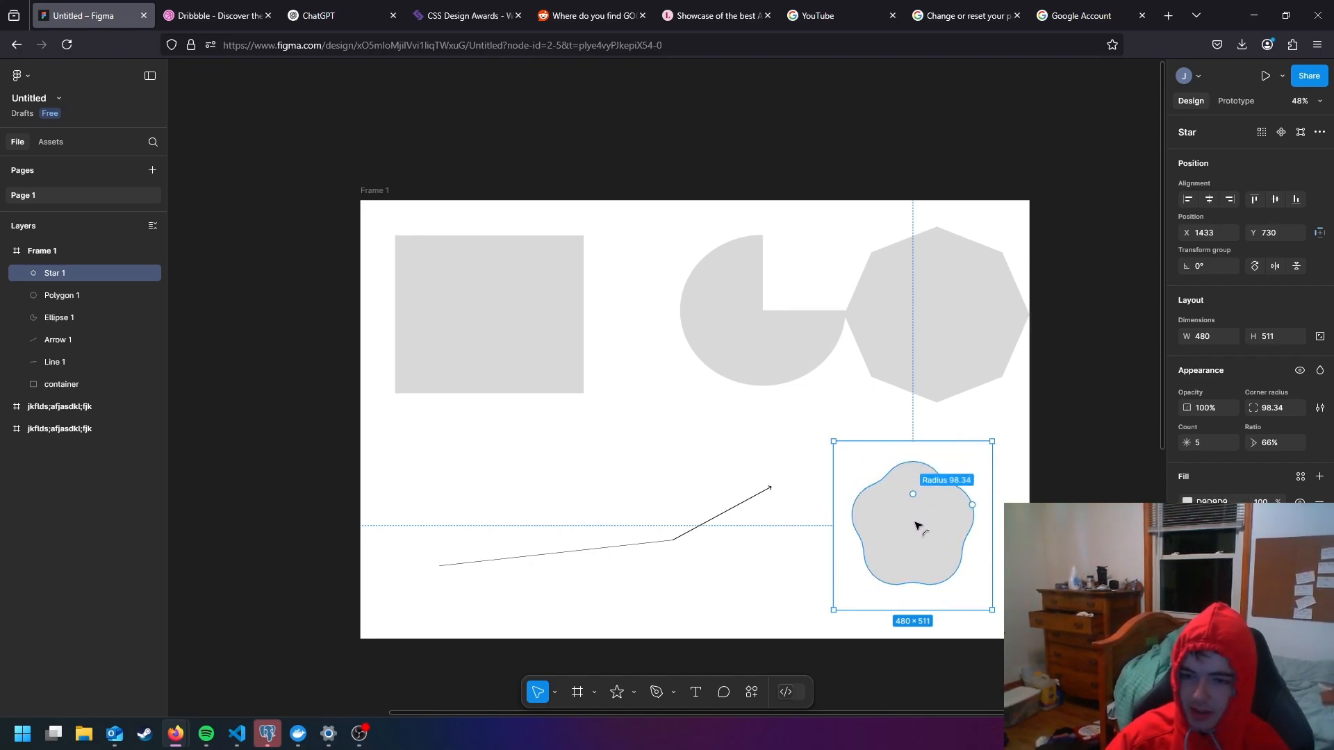
drag(917, 526, 923, 369)
click(784, 435)
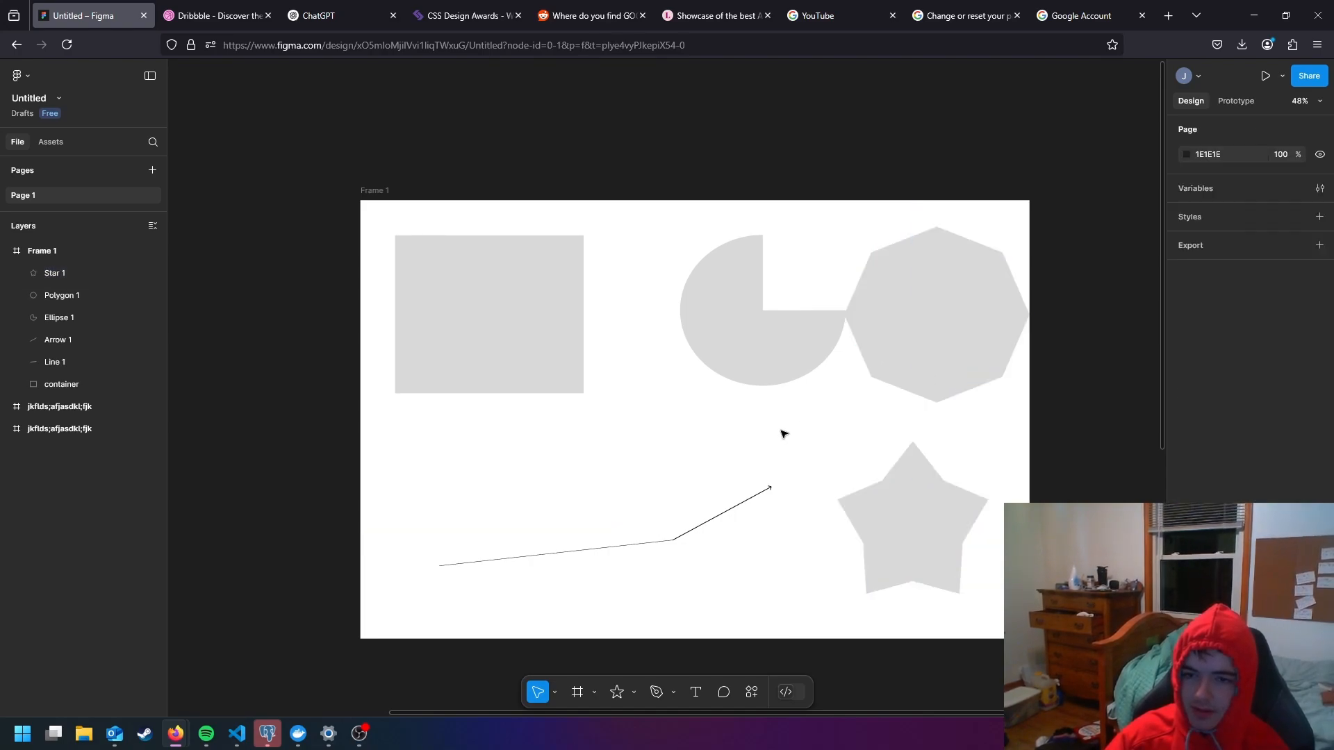
- Move the three-quarter ellipse left and slightly down to about X 844, Y 139
click(769, 369)
drag(768, 369, 723, 376)
click(672, 469)
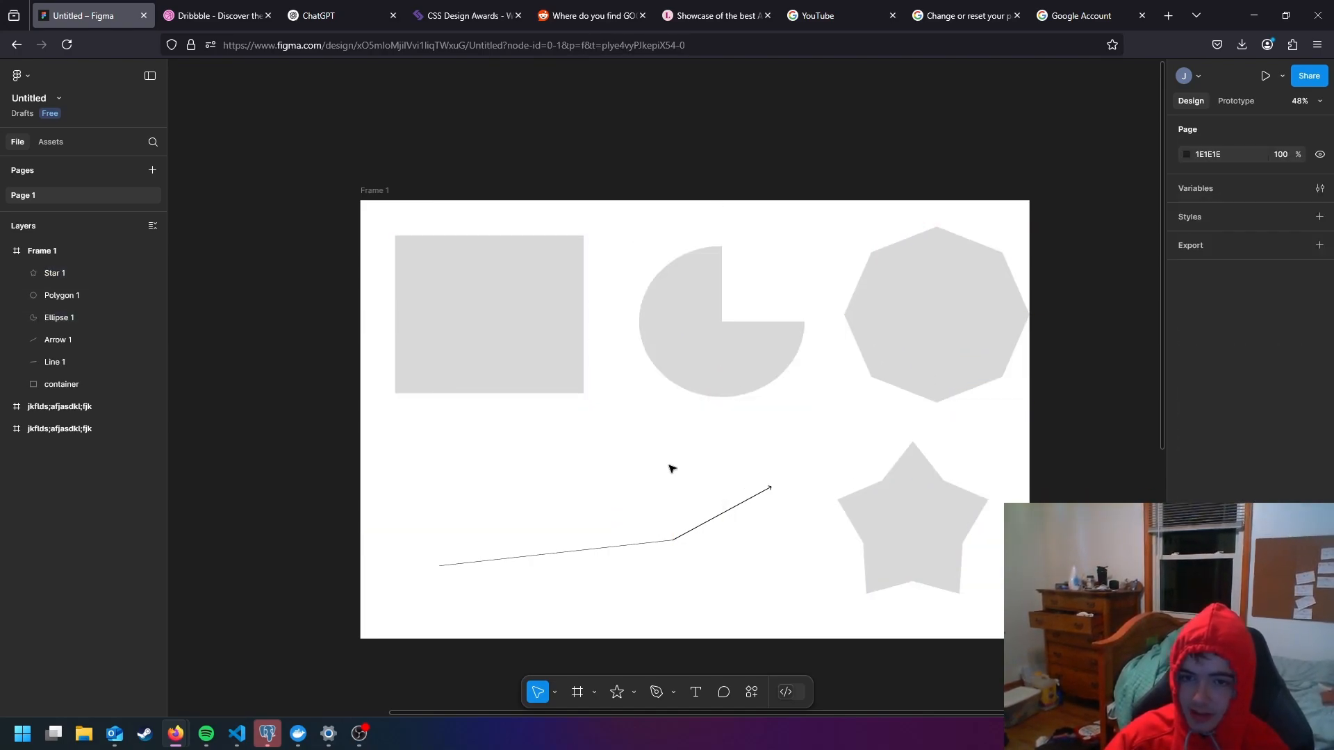
- Edit the container rectangle's corner points: lower left down to about Y 820, lower right downward, and upper right slightly inward
click(535, 358)
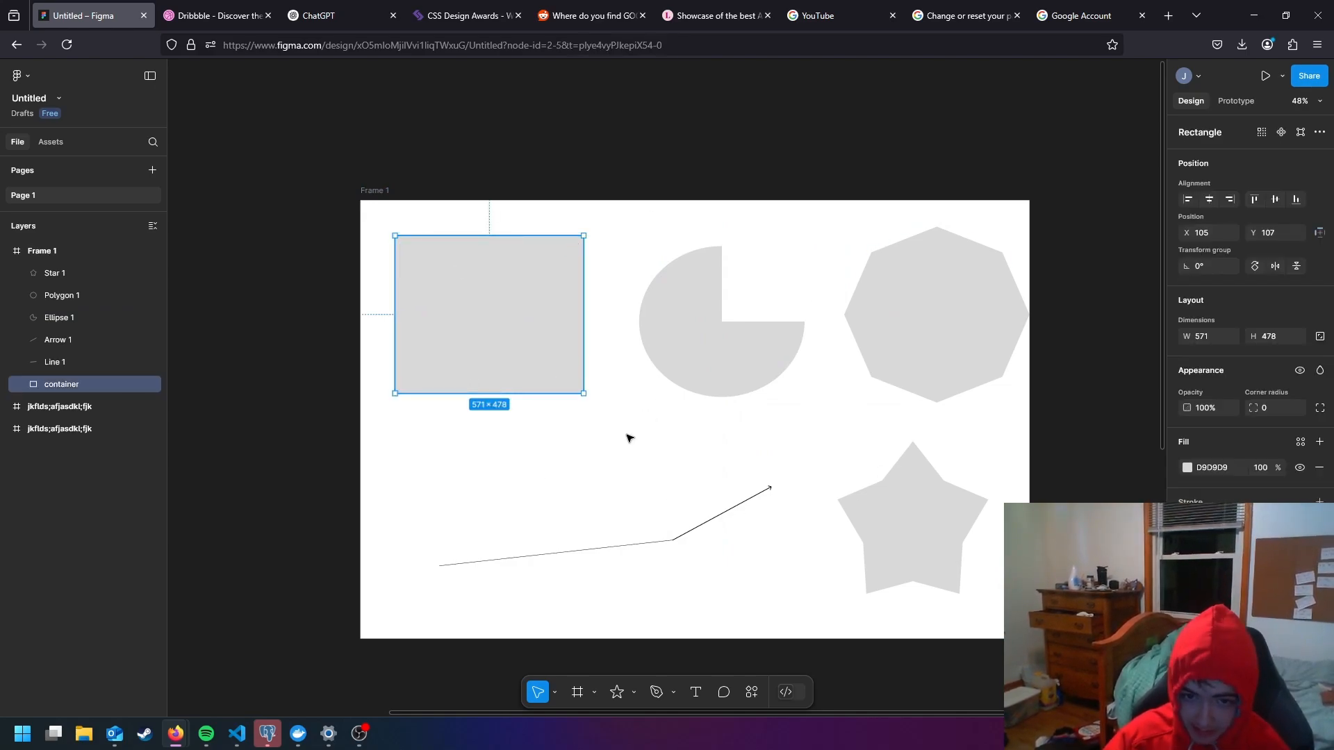
double_click(529, 320)
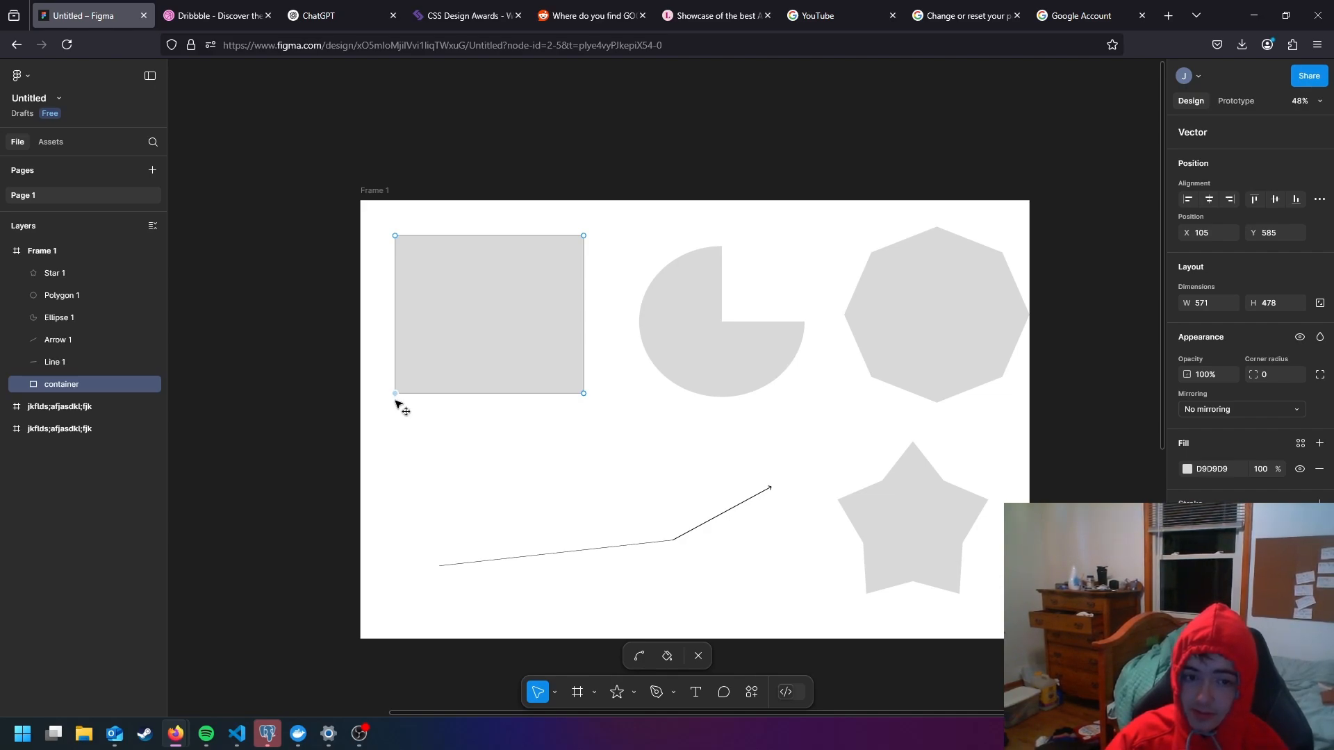
drag(395, 401, 395, 471)
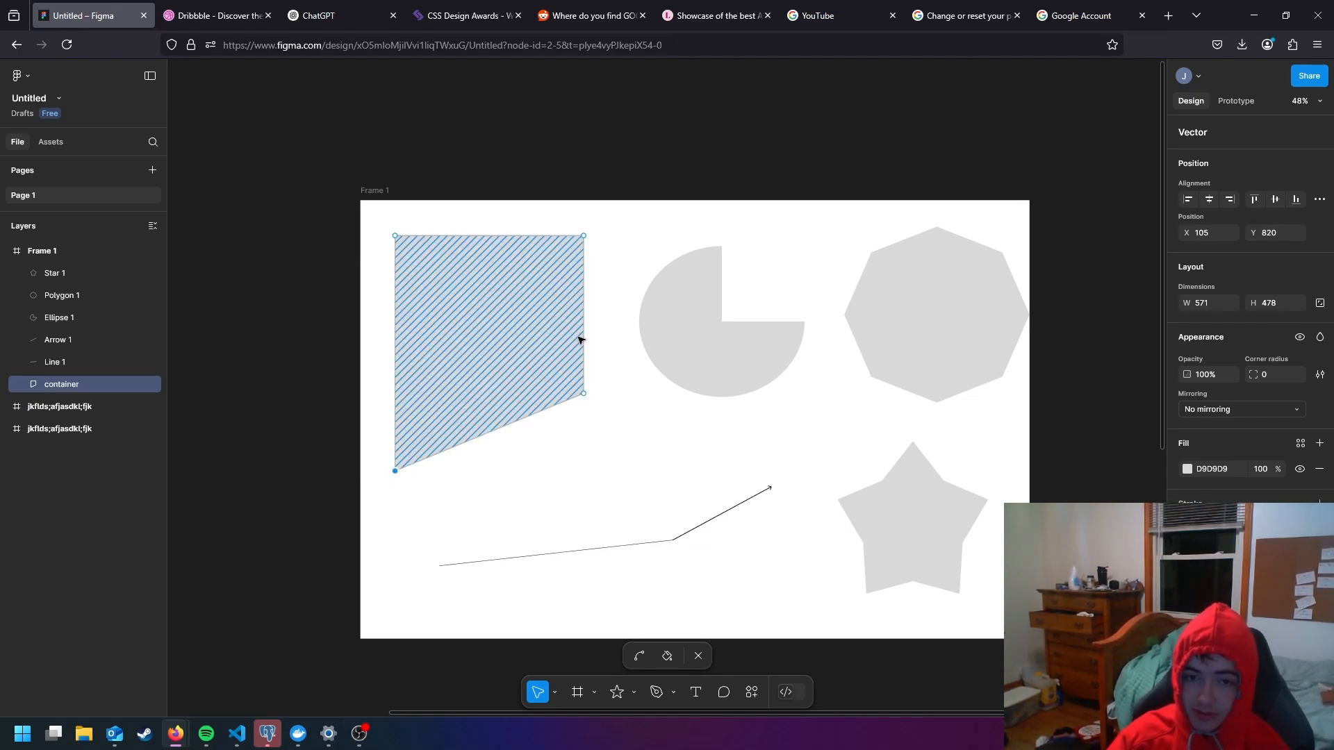
drag(584, 236, 586, 168)
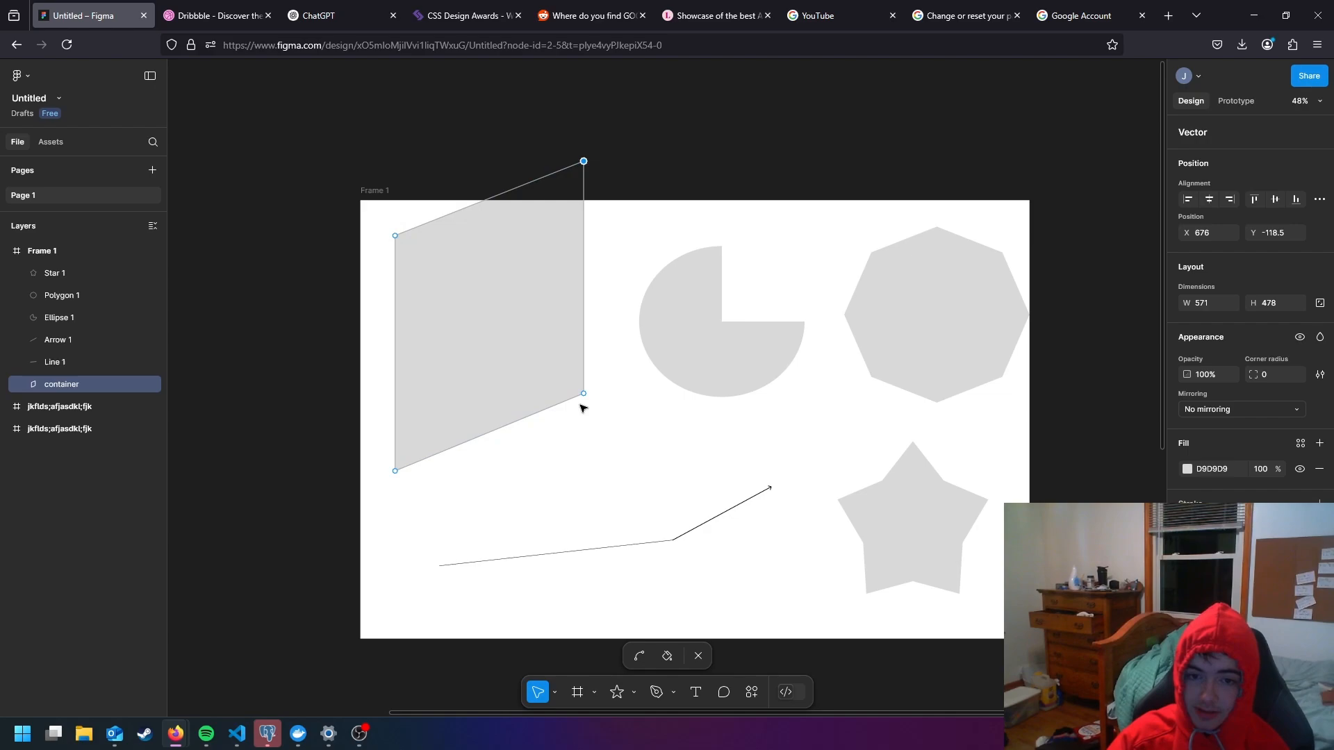
drag(586, 396, 429, 258)
drag(479, 296, 586, 438)
drag(584, 161, 574, 244)
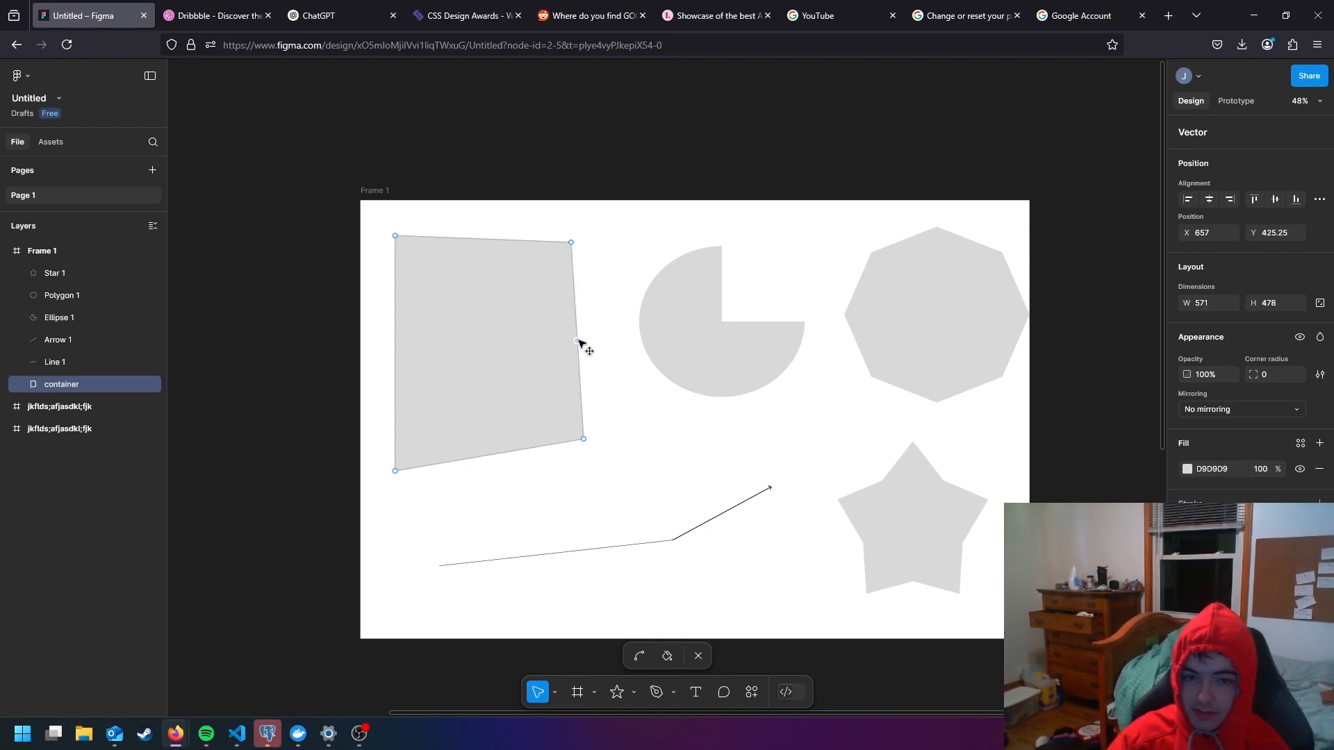
- Pull new points out of the container's edges to about X 907.5, Y 207.5; X 148, Y 33; and X 695, Y 90
mouse_move(579, 340)
mouse_down()
mouse_move(605, 339)
mouse_move(670, 287)
mouse_move(660, 268)
mouse_up()
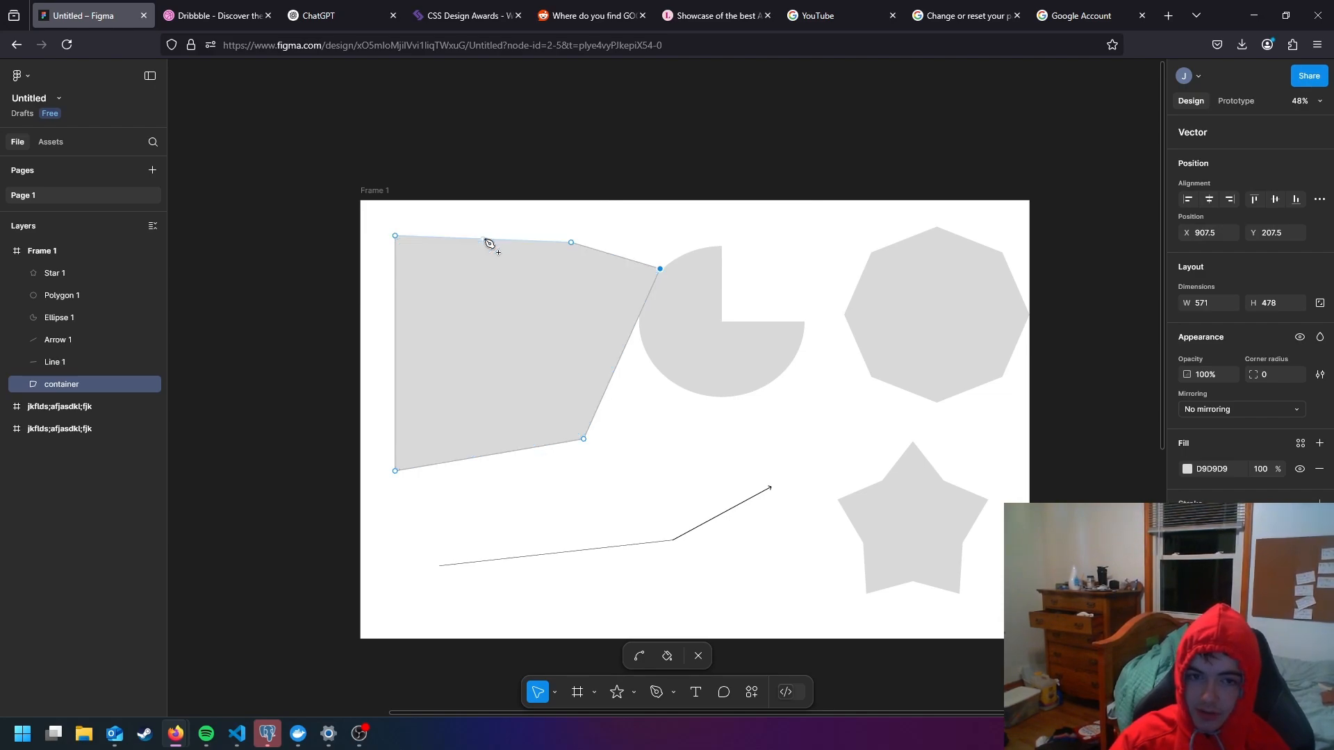
drag(485, 235, 409, 211)
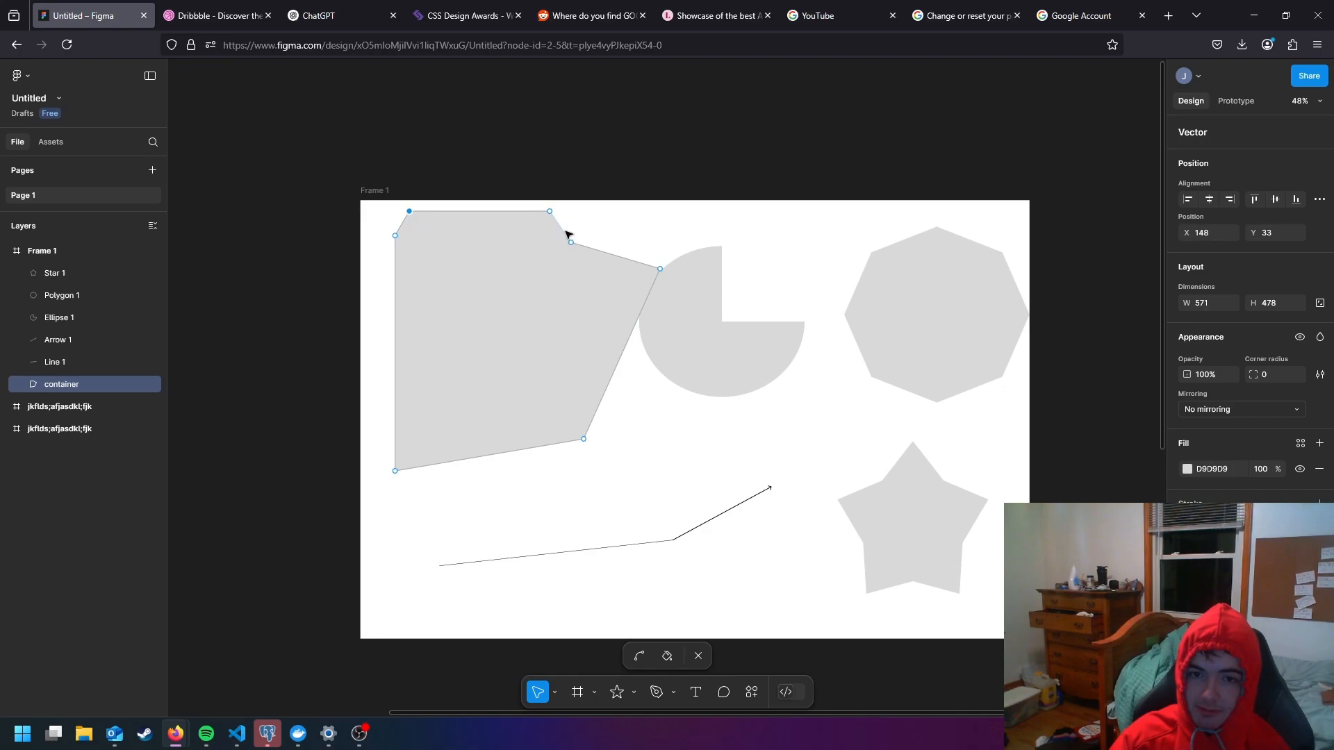
mouse_move(566, 231)
mouse_down()
mouse_move(616, 232)
mouse_move(574, 269)
mouse_move(584, 251)
mouse_move(564, 249)
mouse_move(618, 265)
mouse_move(591, 230)
mouse_up()
- Narrow the V-shaped notch in the container's upper edge by pulling a new point inward from each side at about Y 105.5
scroll(559, 244, up, 10)
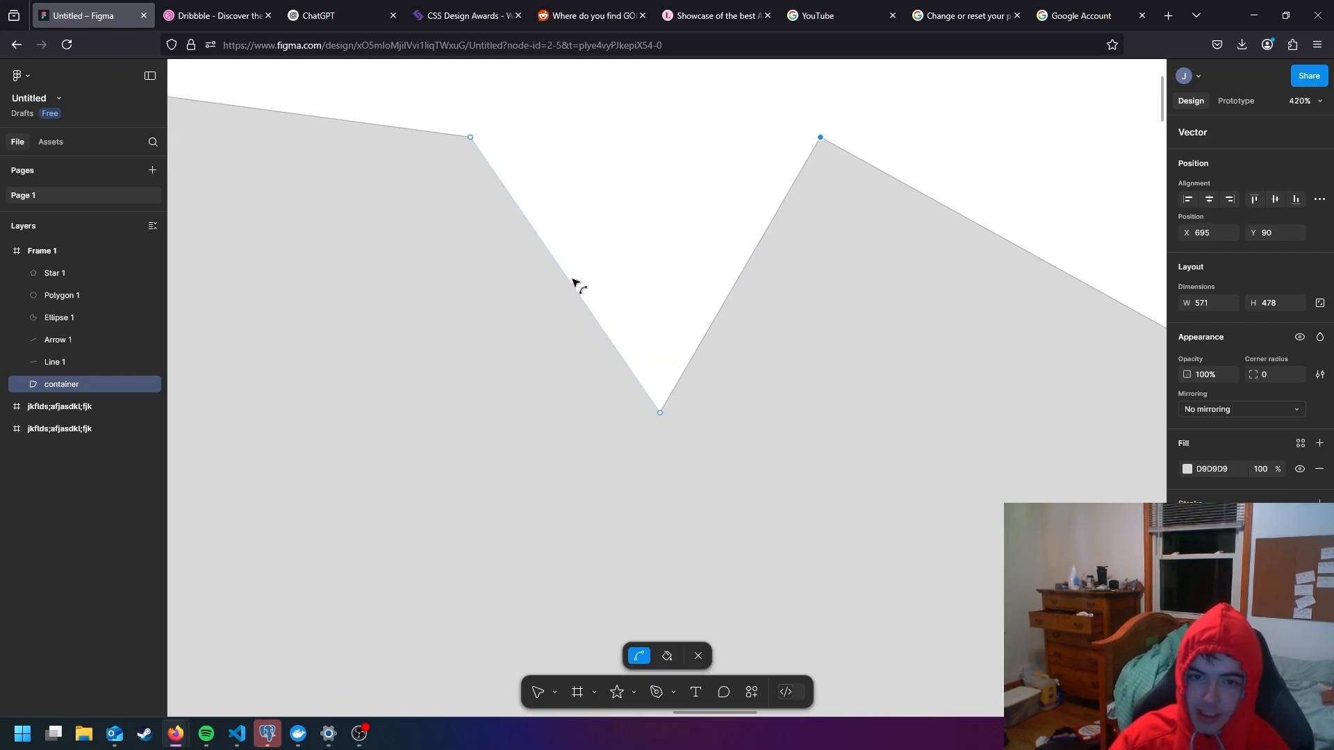
drag(566, 277, 643, 183)
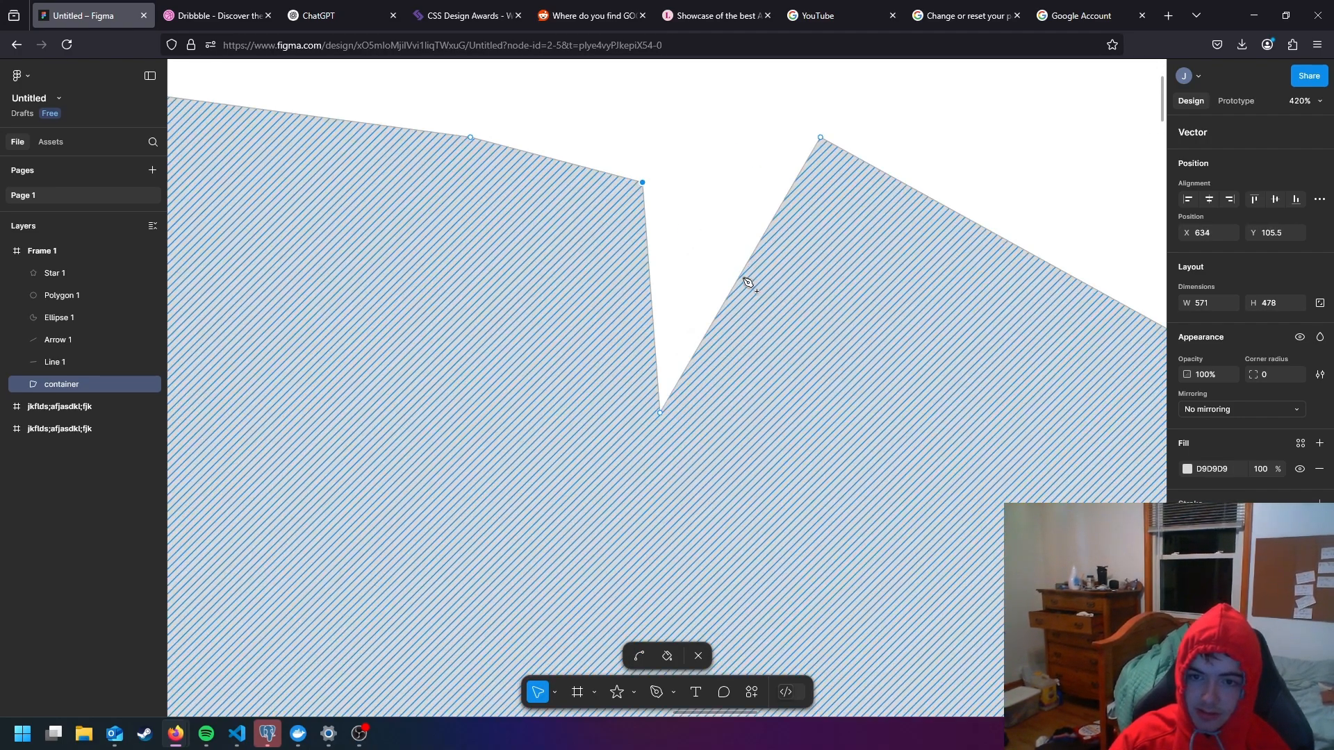
drag(742, 278, 702, 216)
- Finish editing the container's vector points and move the whole shape to about X 95, Y 55
scroll(701, 229, down, 10)
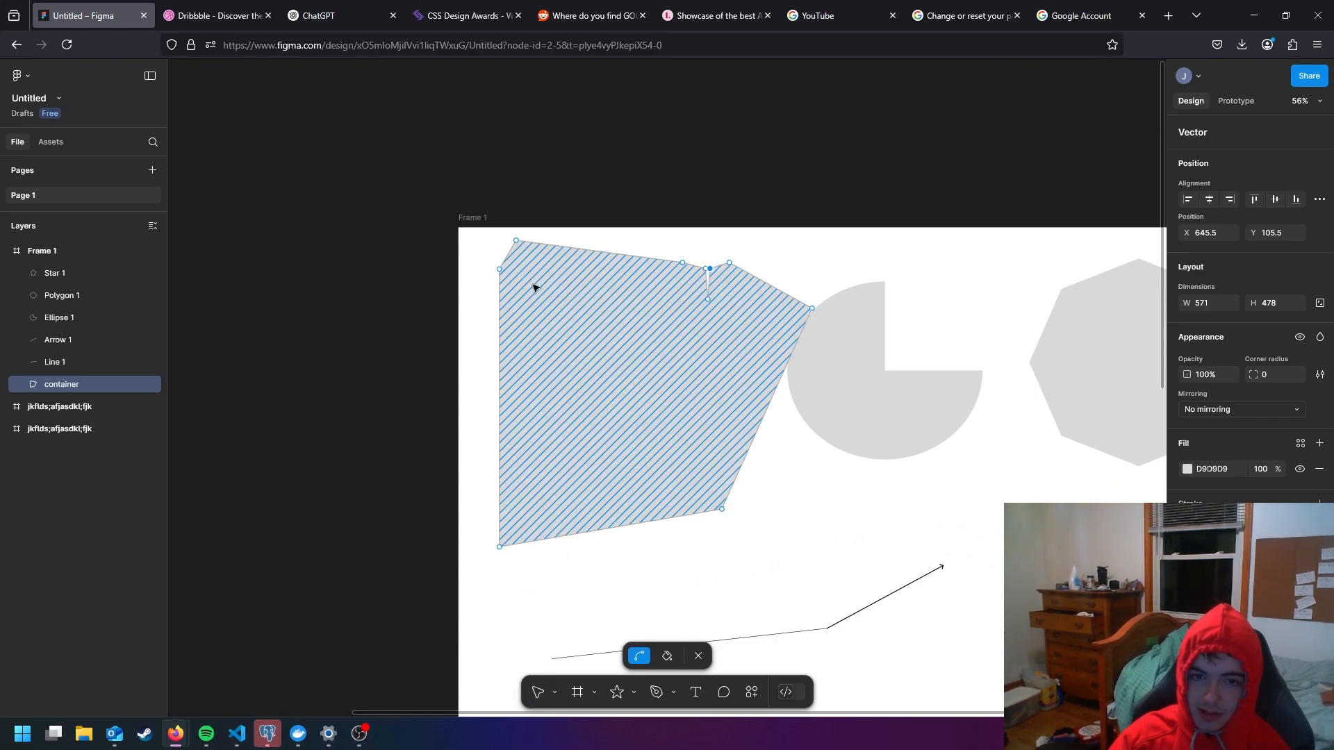
scroll(502, 278, up, 2)
key(Escape)
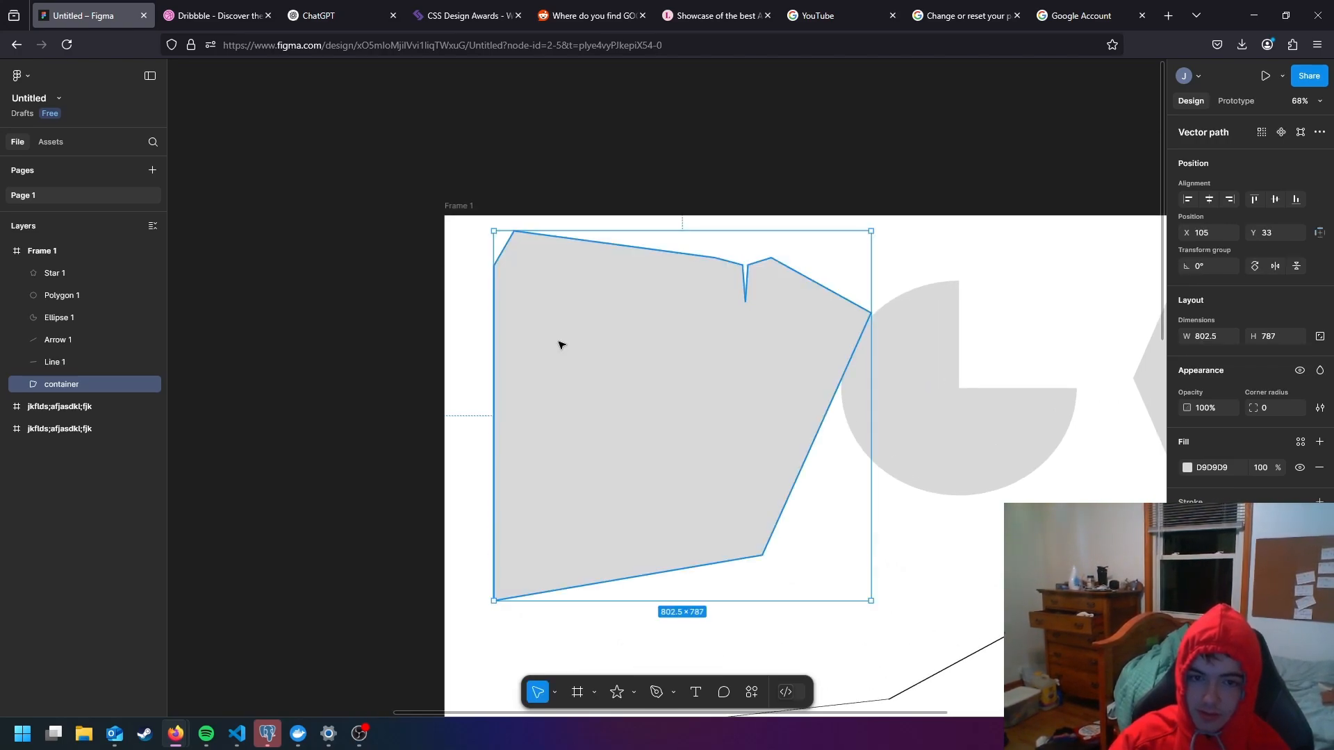
mouse_move(576, 346)
mouse_down()
mouse_move(566, 331)
mouse_move(572, 357)
mouse_up()
- Examine the container's narrow notch up close and its overall outline within Frame 1
scroll(634, 364, down, 2)
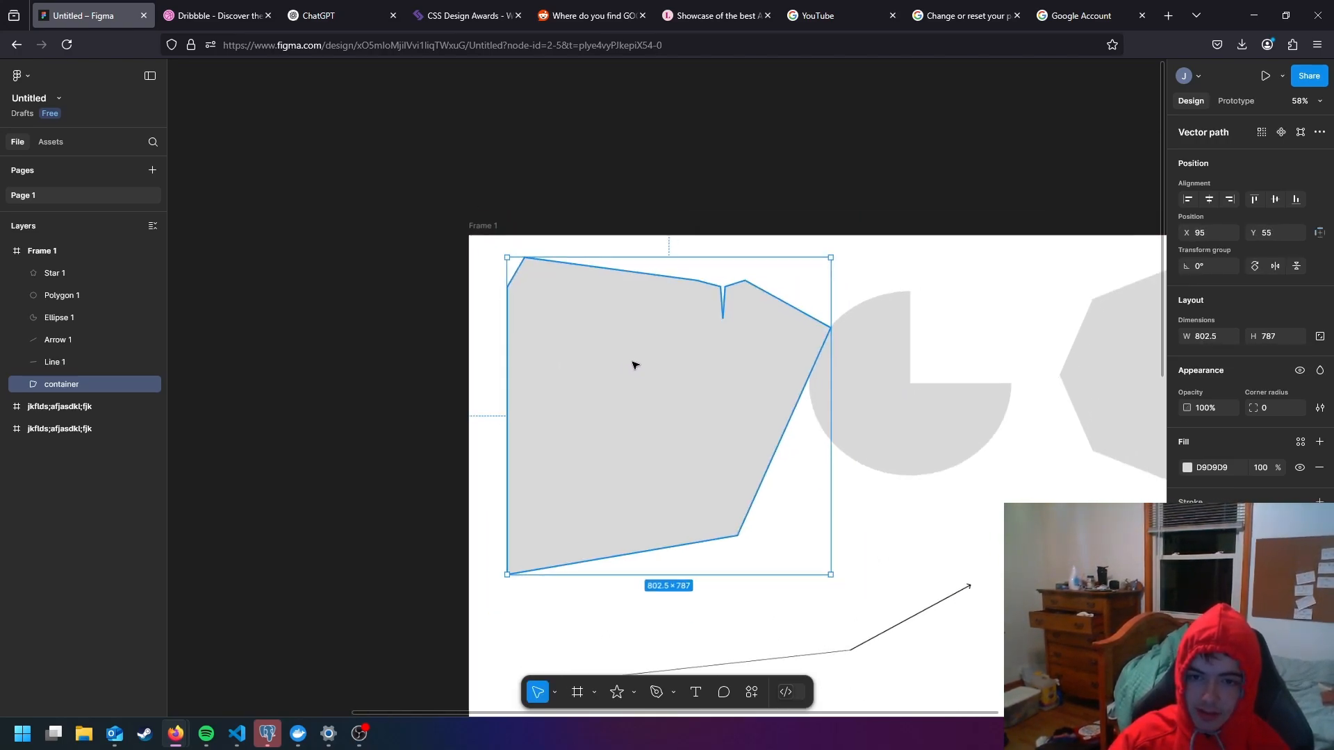
scroll(727, 309, up, 4)
scroll(727, 310, up, 10)
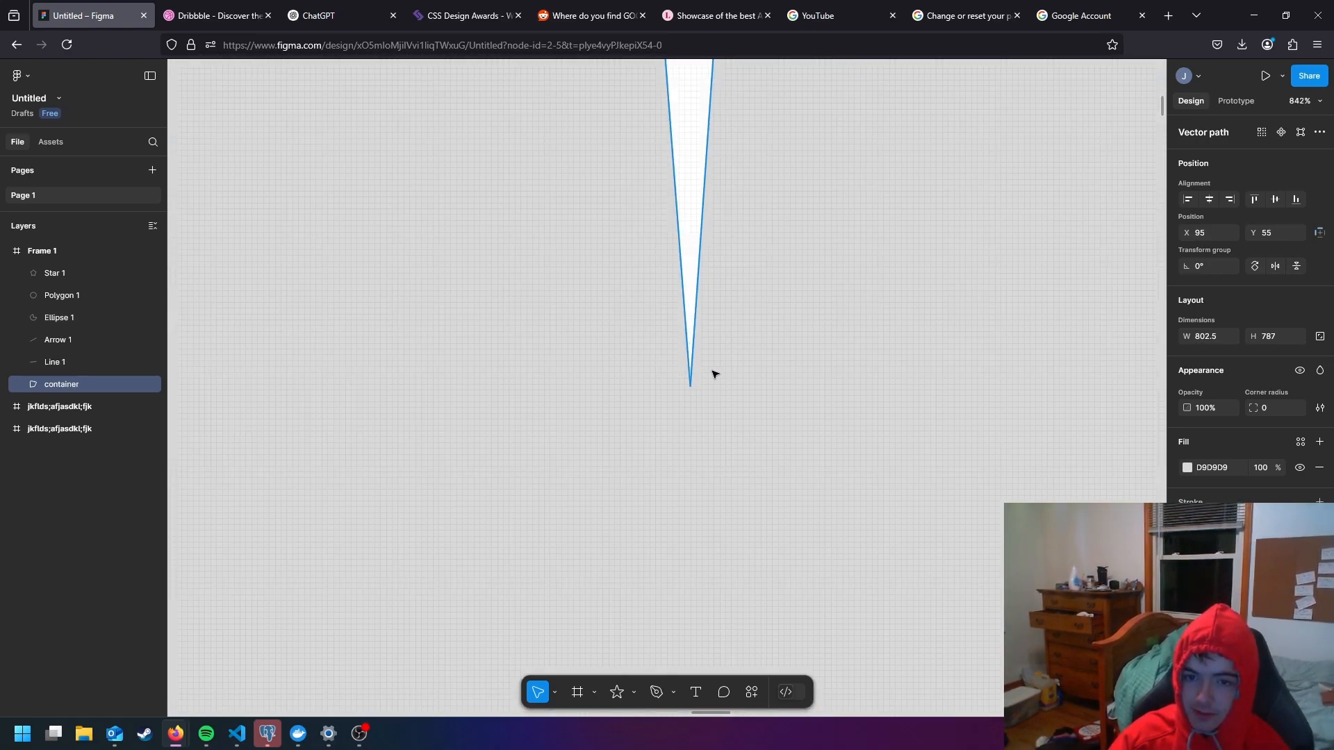
scroll(690, 391, down, 10)
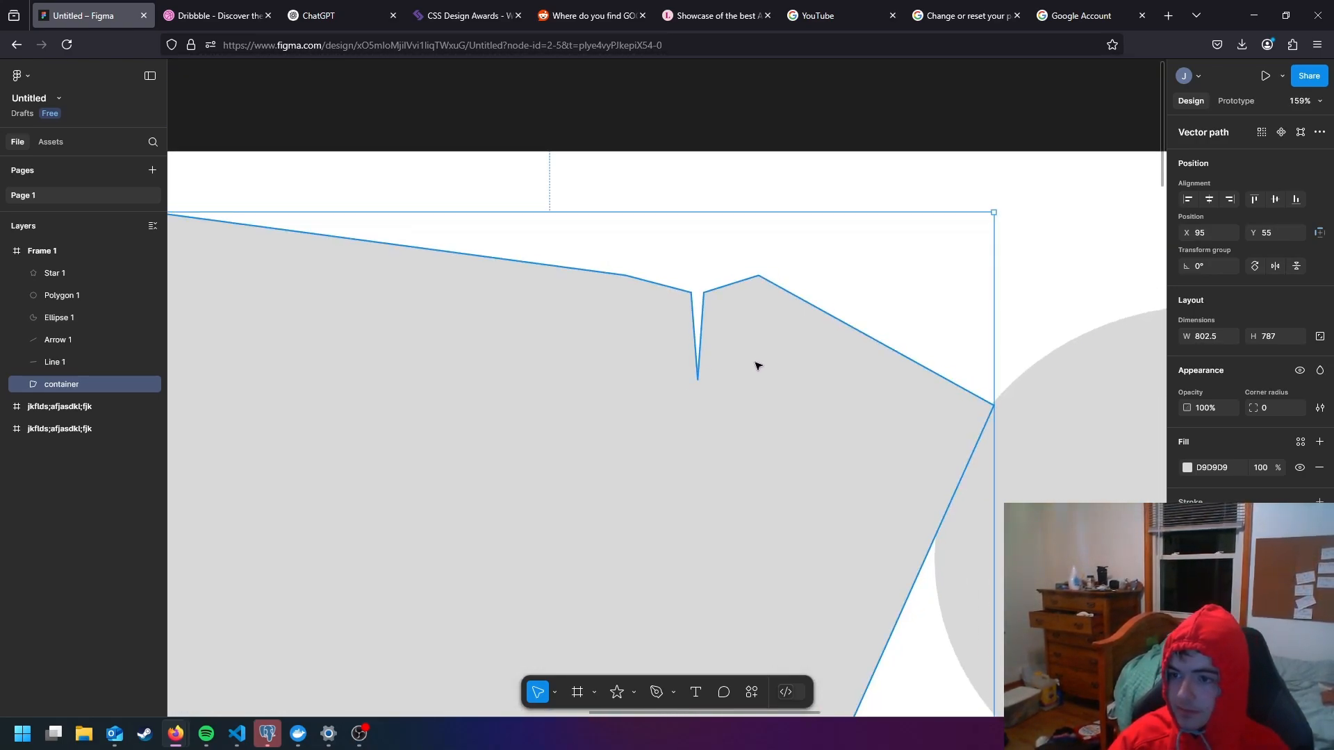
scroll(819, 348, down, 4)
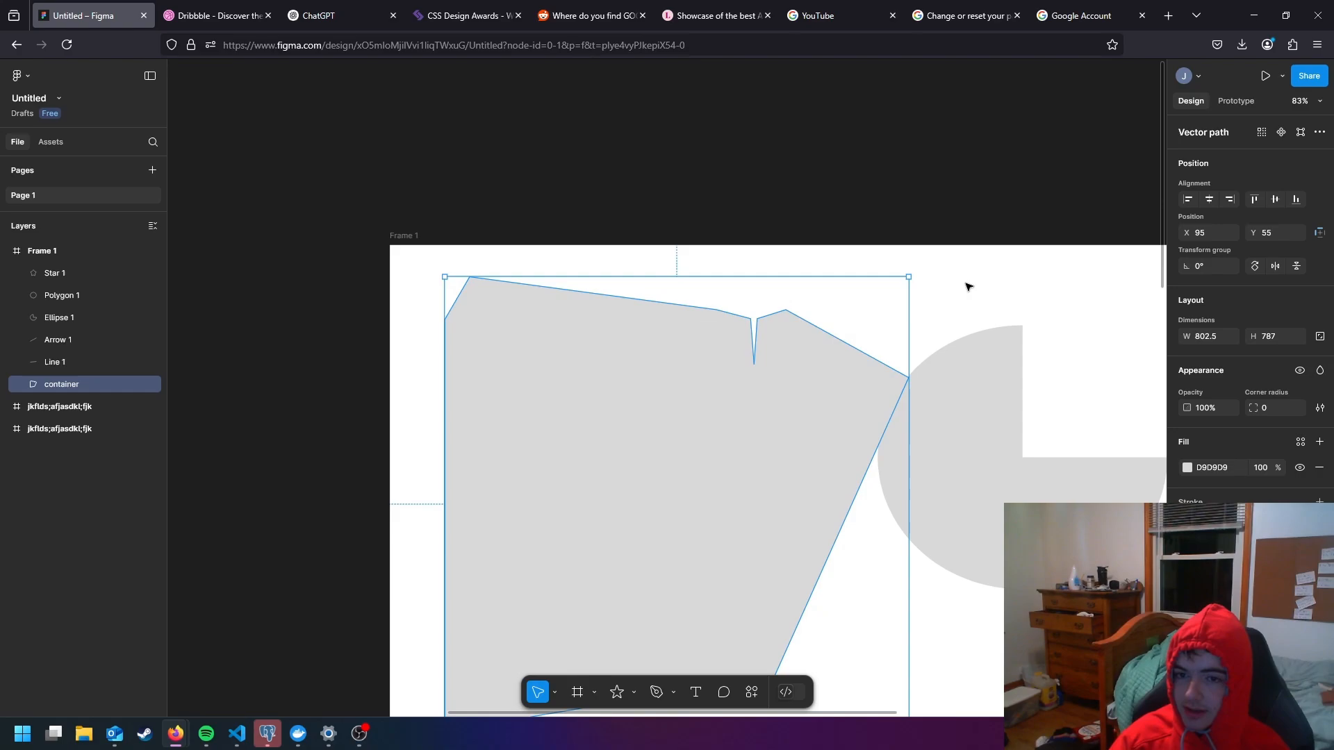
click(962, 286)
double_click(770, 363)
key(Escape)
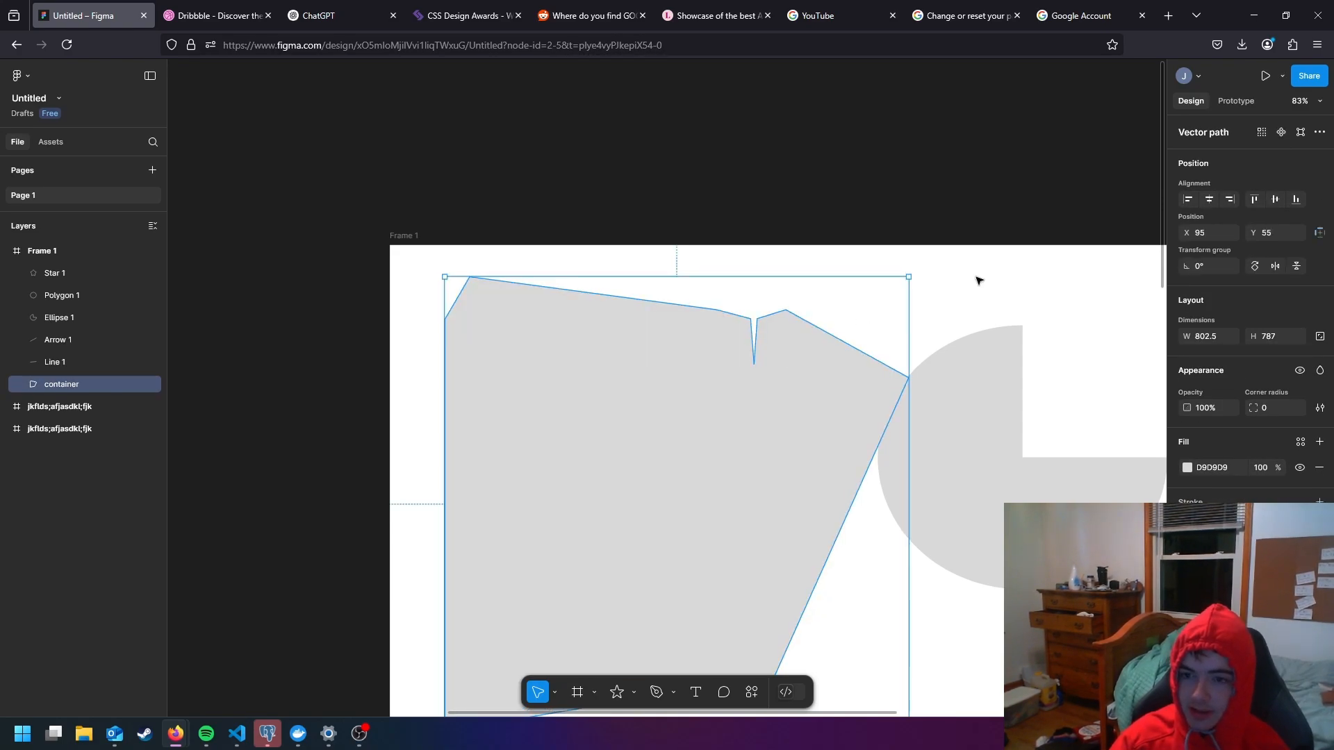
scroll(924, 352, down, 1)
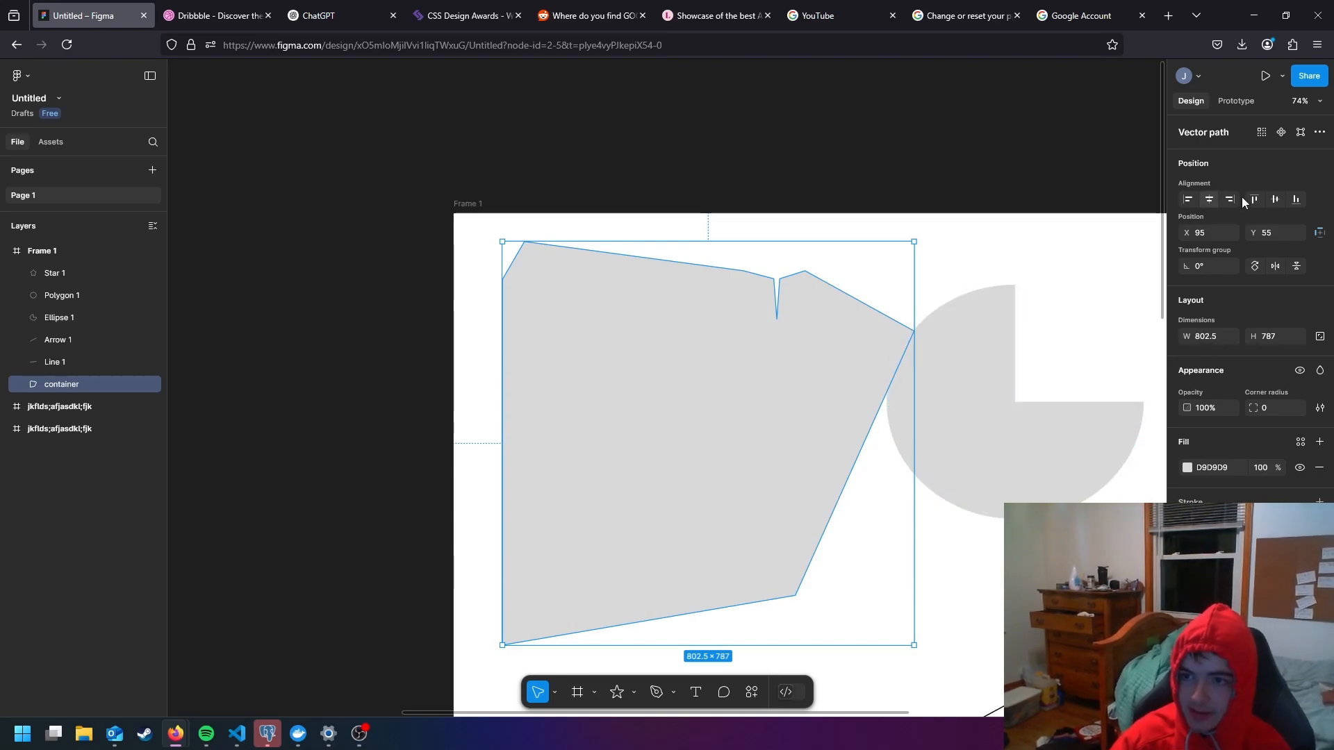
scroll(983, 253, down, 3)
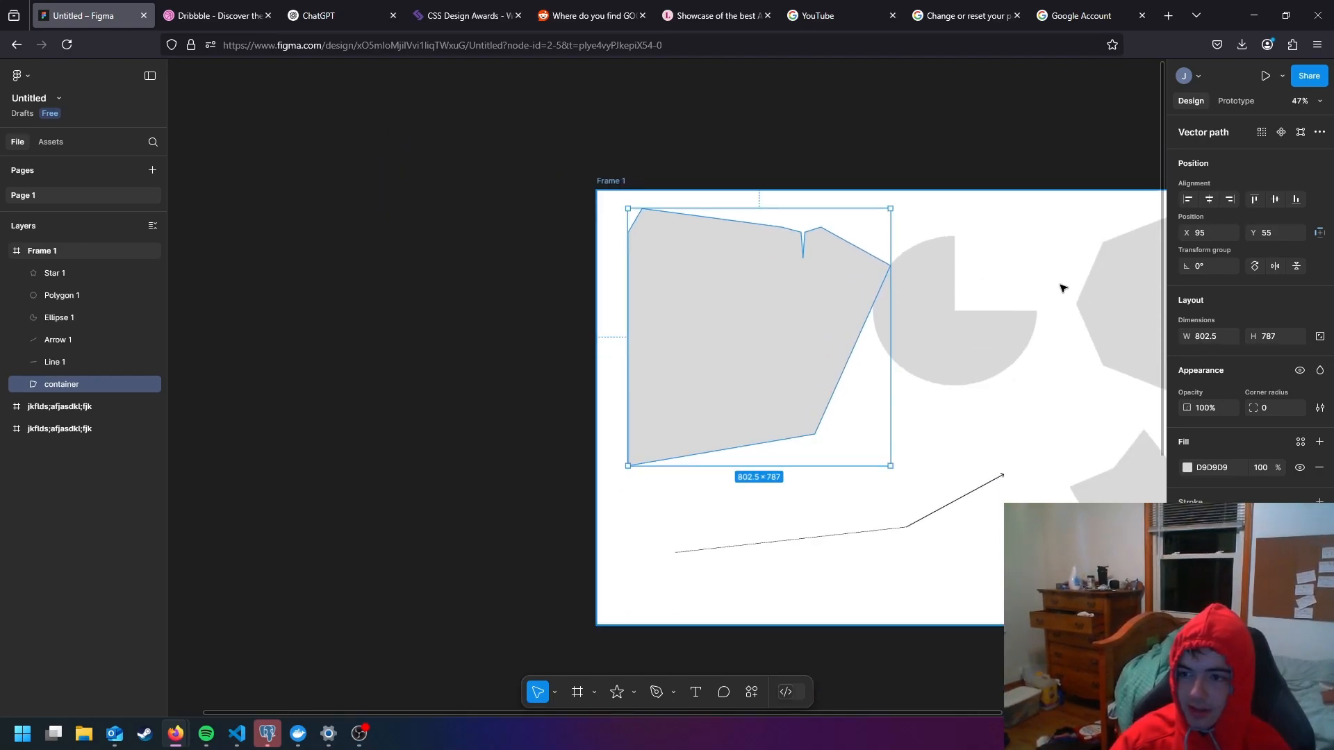
- Move the three-quarter ellipse right and slightly down, clear of the container shape, and open its vector points for editing
drag(999, 242, 959, 256)
double_click(883, 295)
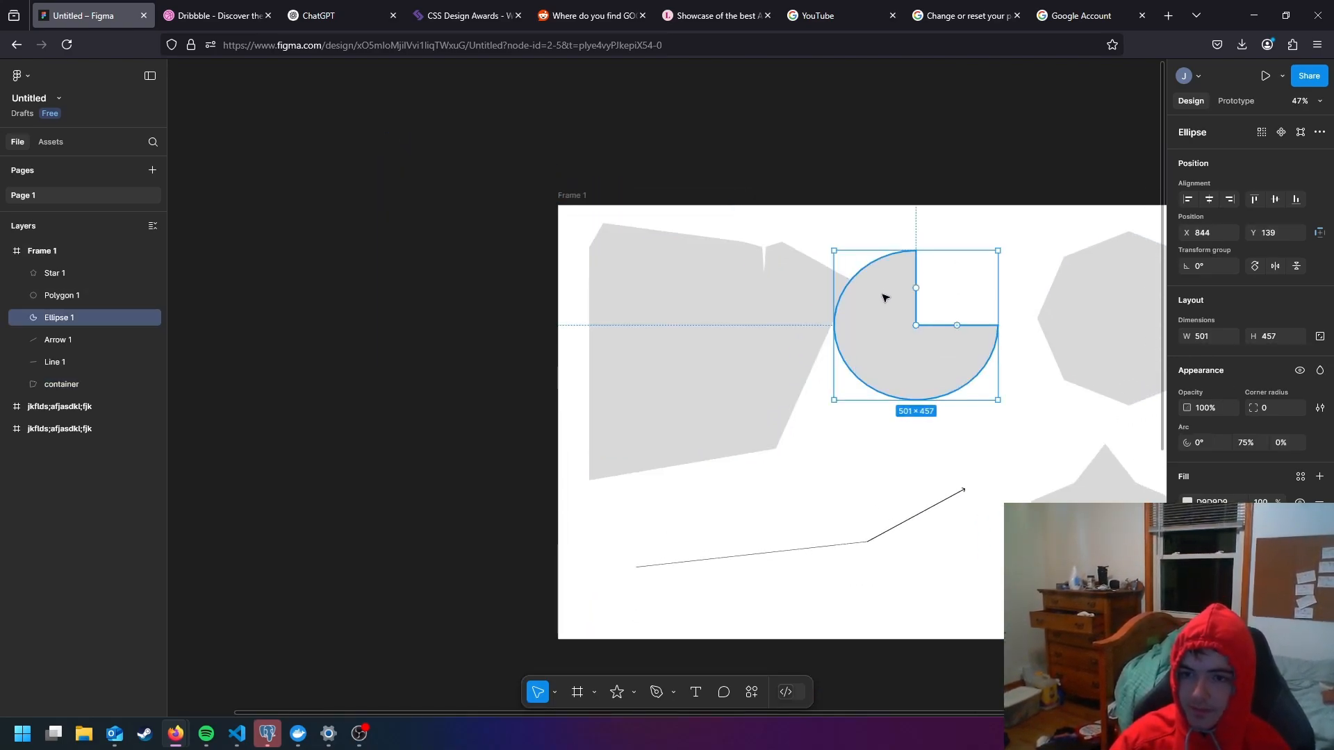
click(978, 274)
drag(878, 293, 900, 303)
drag(1015, 259, 863, 276)
scroll(820, 319, up, 1)
double_click(753, 322)
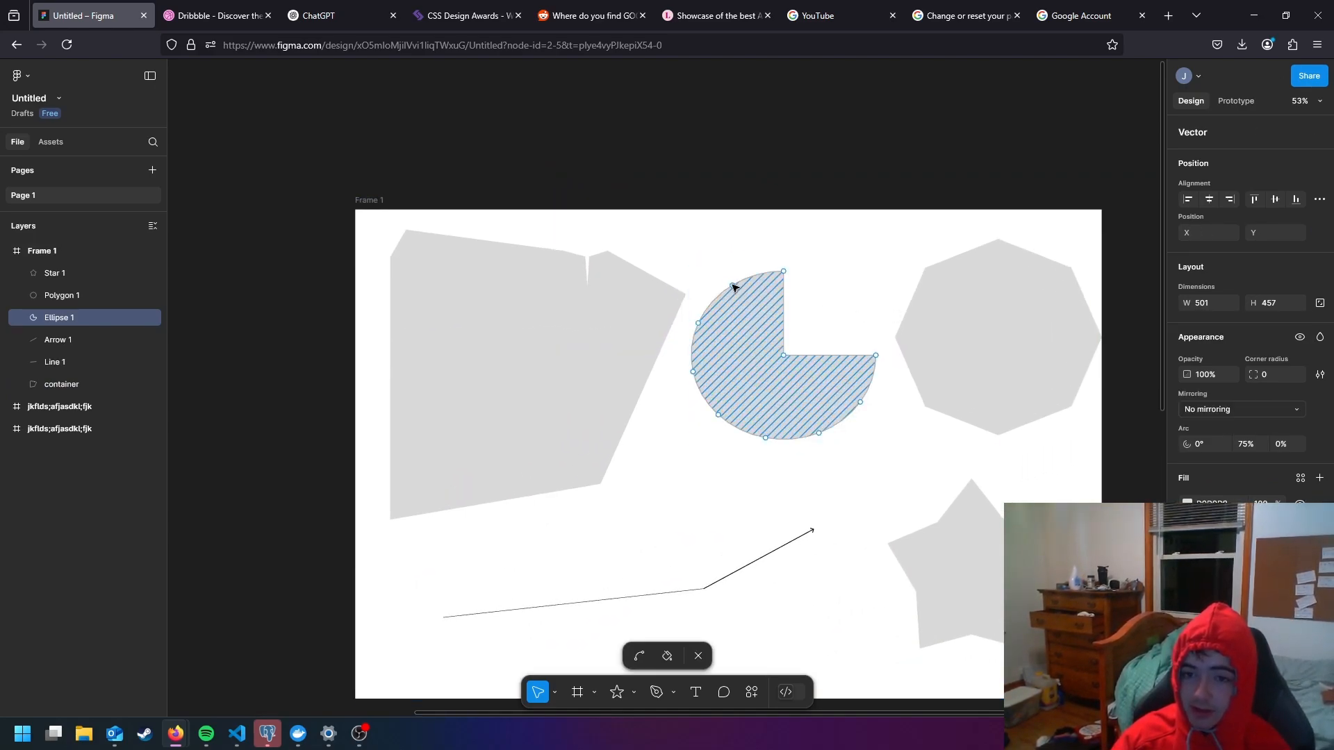
- Bend the three-quarter ellipse's upper arc inward into a concave curve ending at the tip of its straight vertical edge
scroll(768, 283, up, 5)
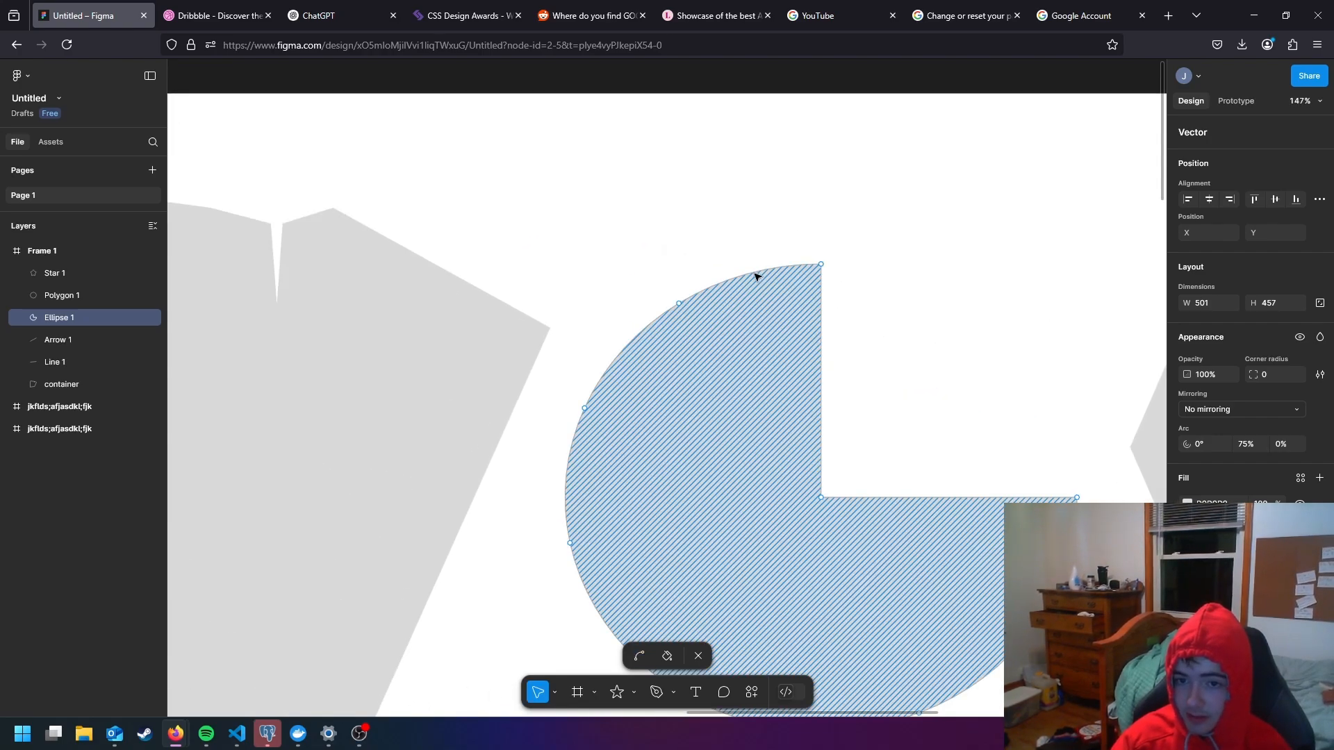
scroll(755, 277, up, 3)
key(ctrl)
mouse_move(759, 277)
mouse_down()
mouse_move(747, 243)
mouse_move(769, 319)
mouse_move(739, 220)
mouse_move(749, 306)
mouse_move(699, 338)
mouse_move(703, 327)
mouse_up()
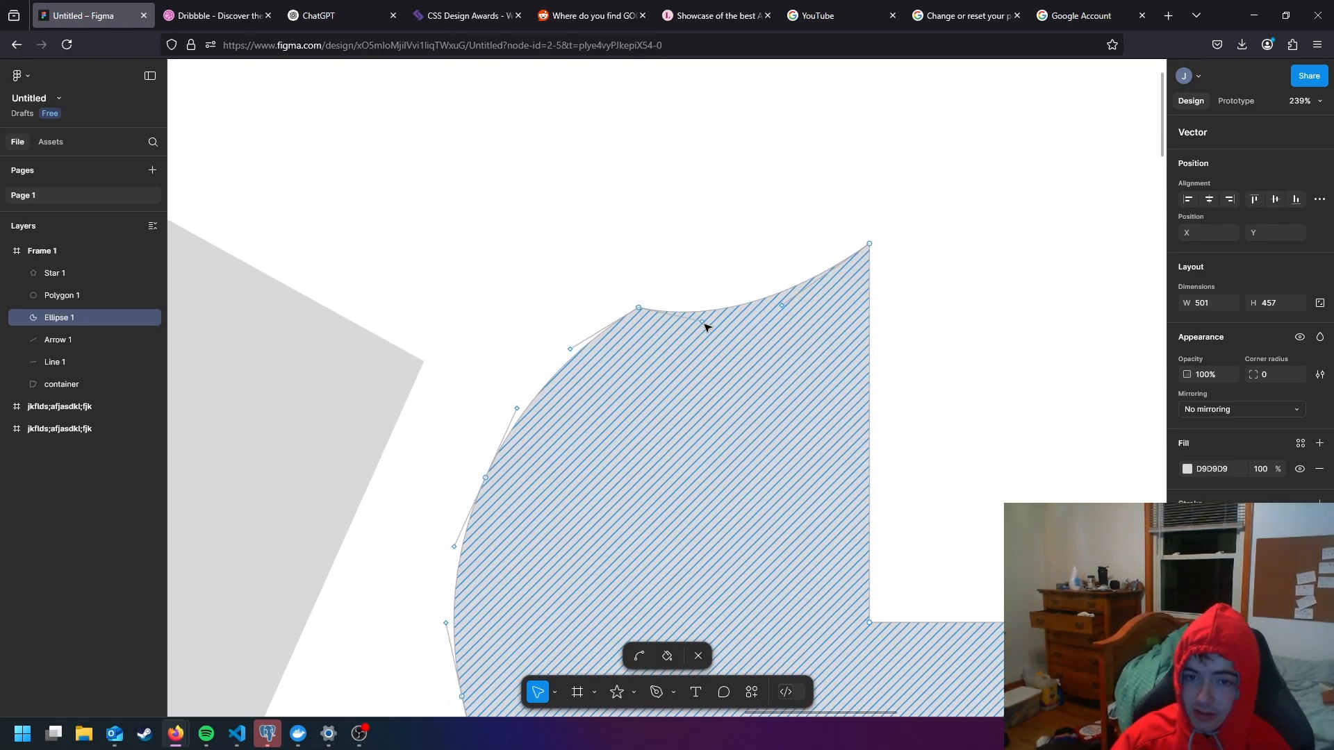
- Redirect the bent arc's curve handle upward to about X 1069.5, Y 167.5 and finish editing the ellipse's points
scroll(697, 317, up, 4)
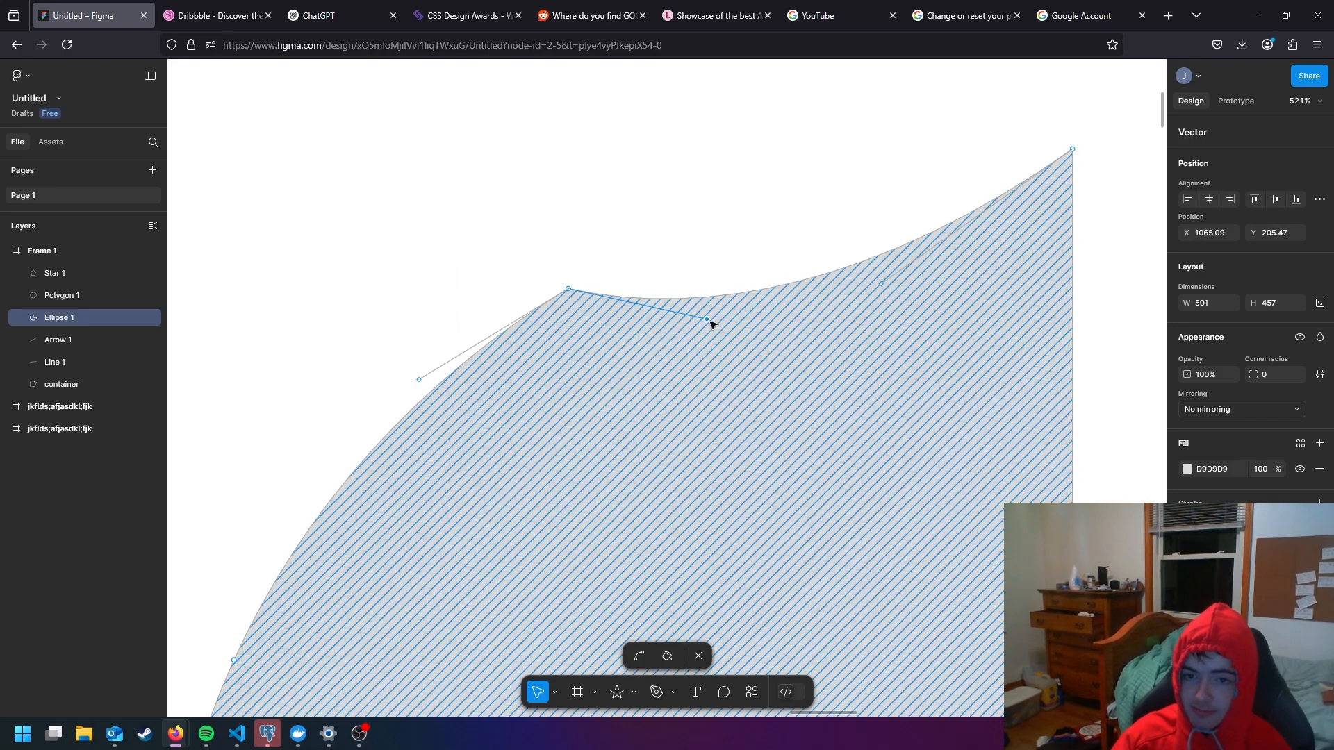
drag(709, 321, 730, 205)
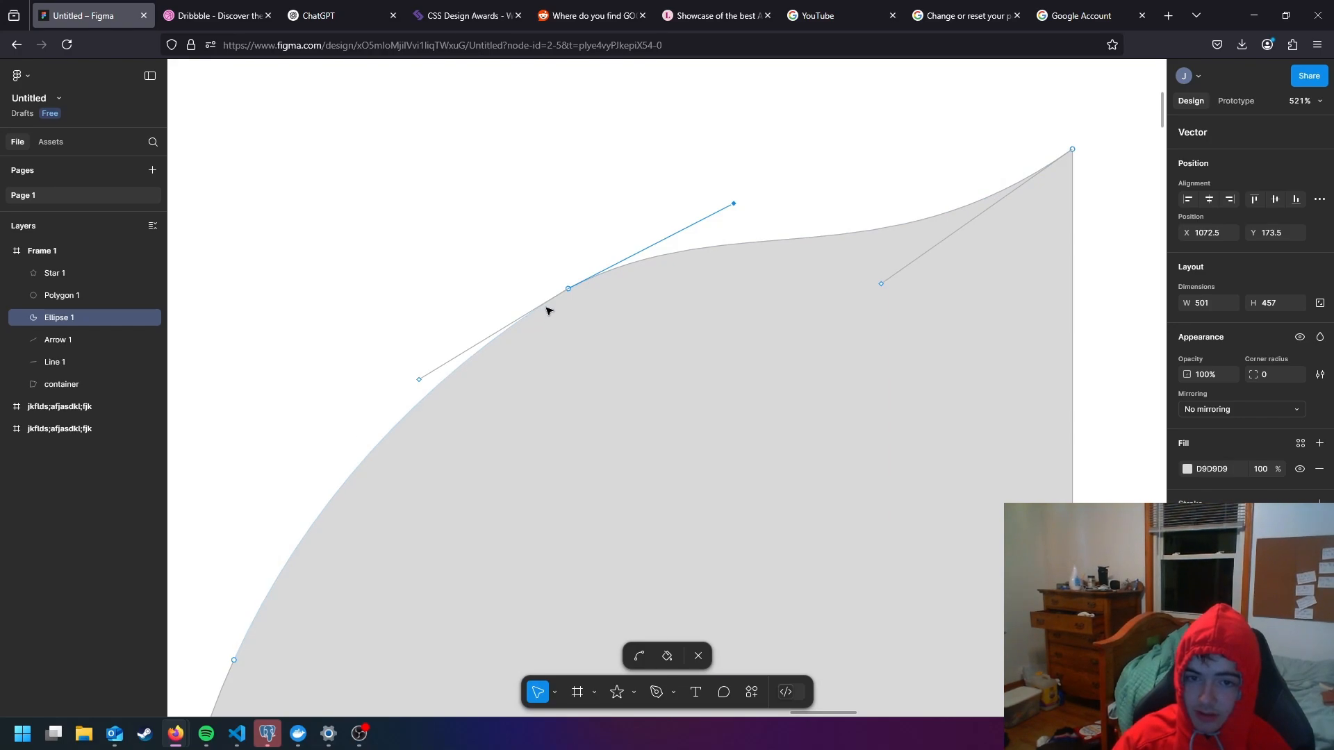
mouse_move(734, 205)
mouse_down()
mouse_move(739, 252)
mouse_move(702, 188)
mouse_move(744, 247)
mouse_move(722, 182)
mouse_up()
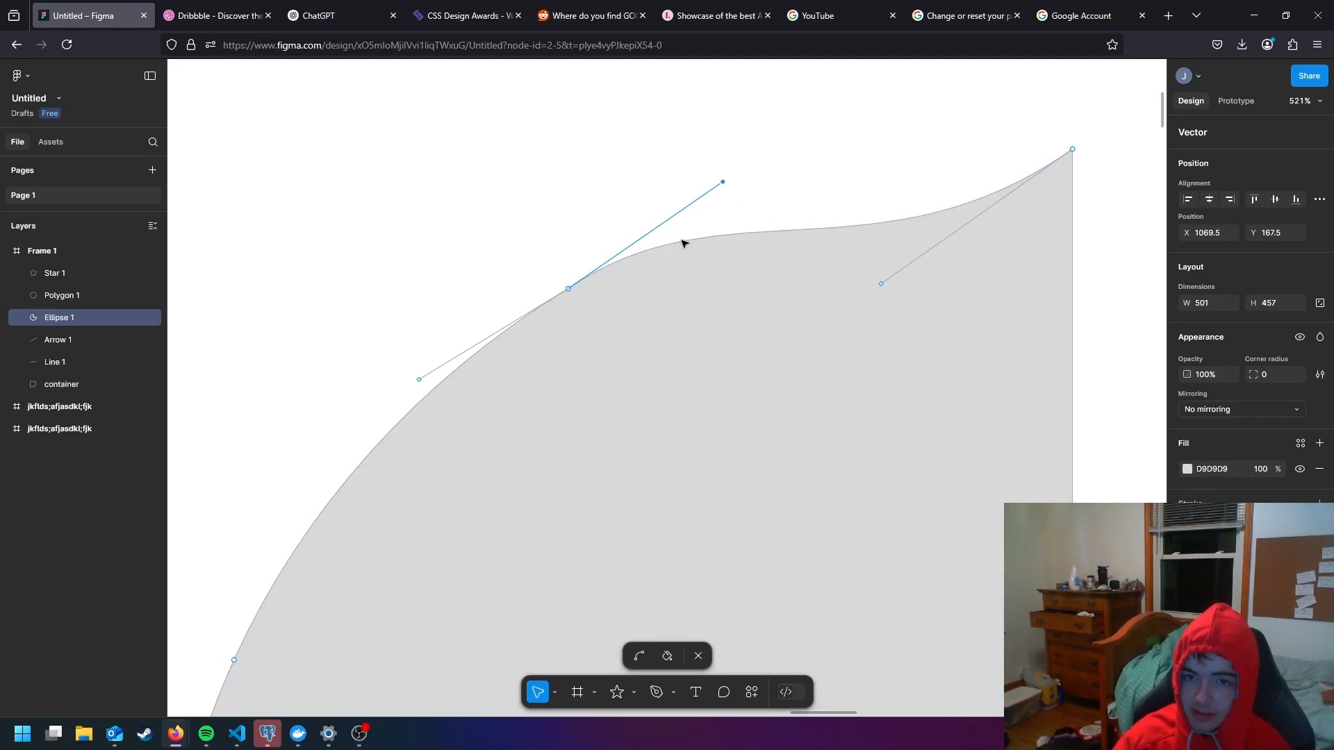
click(989, 228)
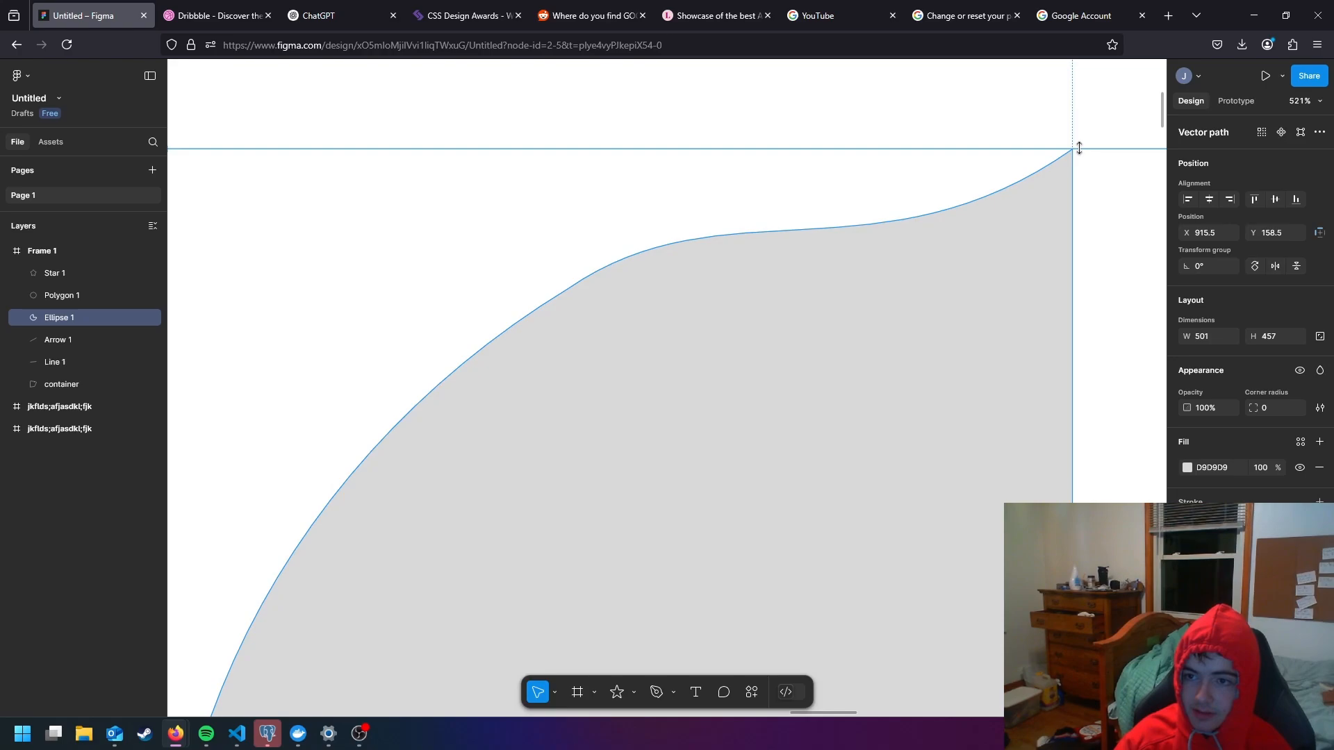
- Pull the container's rightmost corner point slightly inward, away from the ellipse
scroll(1033, 223, down, 5)
click(931, 153)
double_click(709, 255)
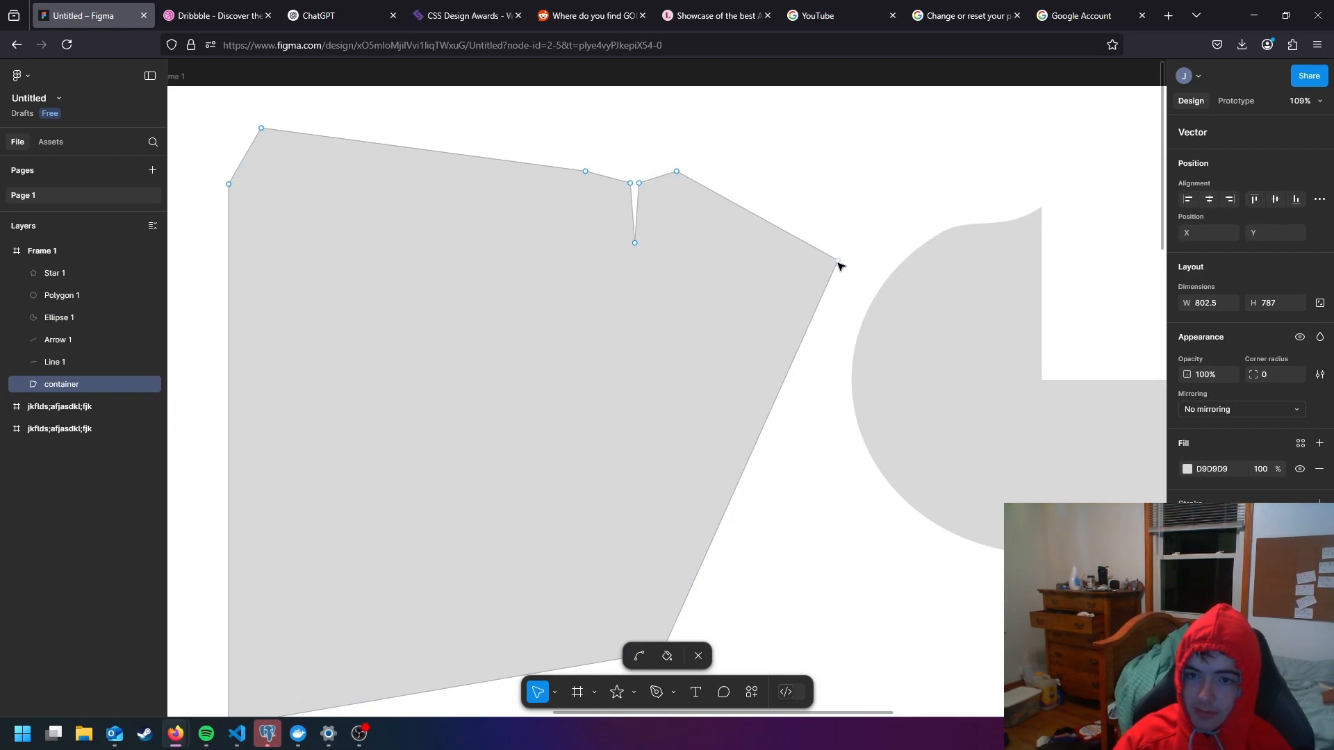
drag(838, 262, 811, 266)
double_click(958, 263)
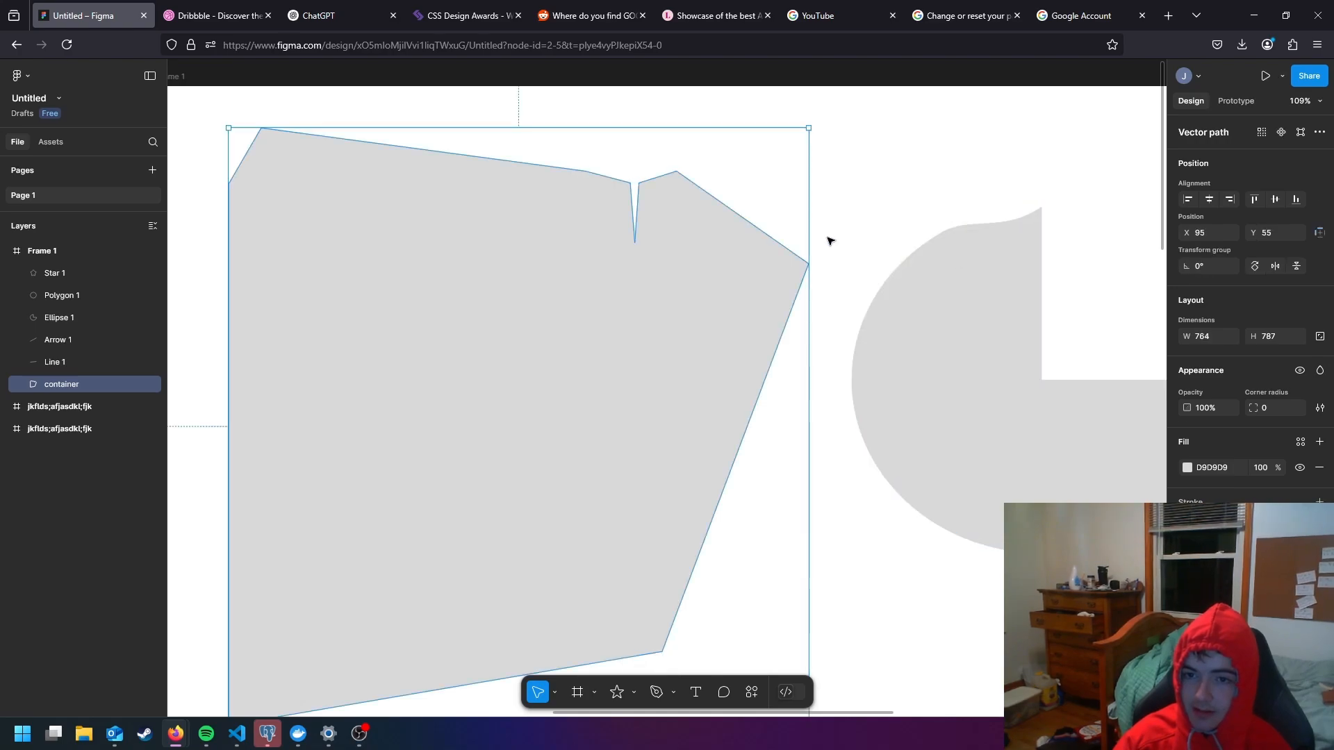
double_click(759, 257)
- Reposition the ellipse's upper curve point to about X 1007.5, Y 197.5 and finish editing its vector points
drag(766, 237, 758, 346)
key(Escape)
scroll(904, 240, right, 3)
double_click(782, 277)
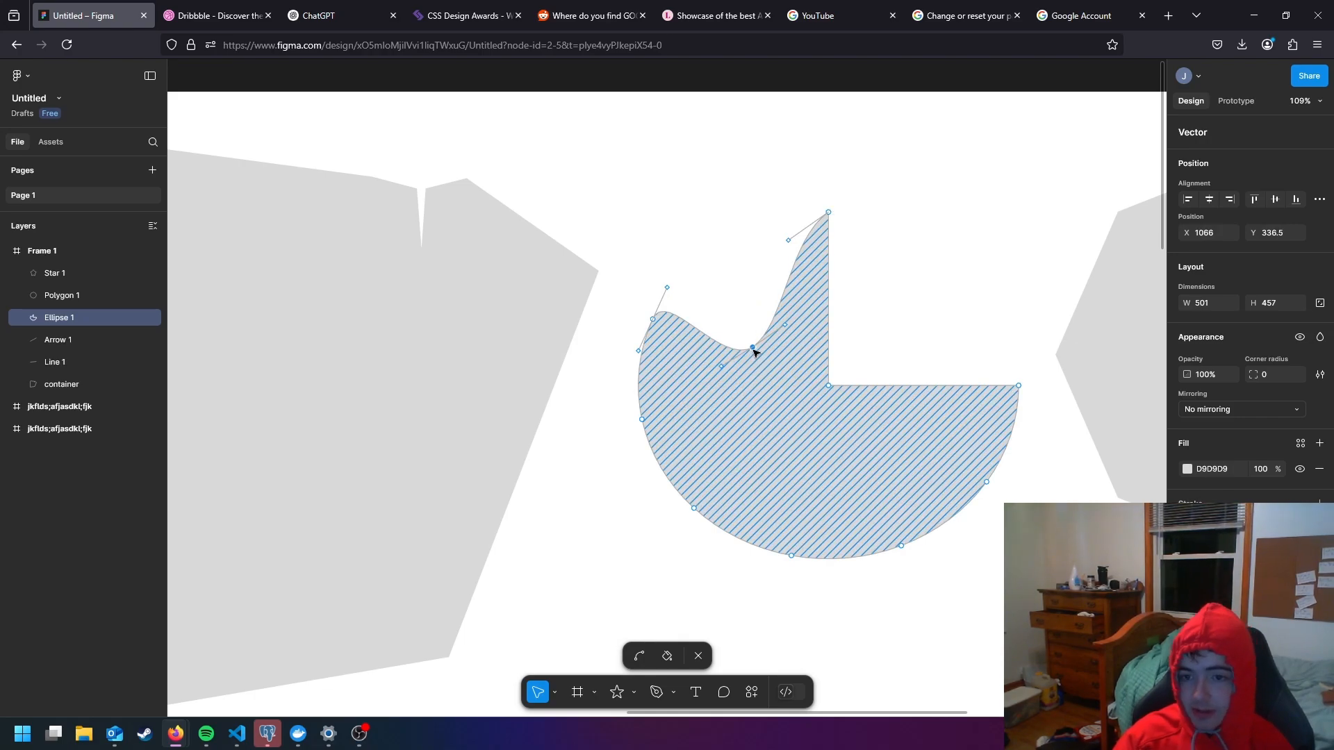
drag(754, 351, 708, 241)
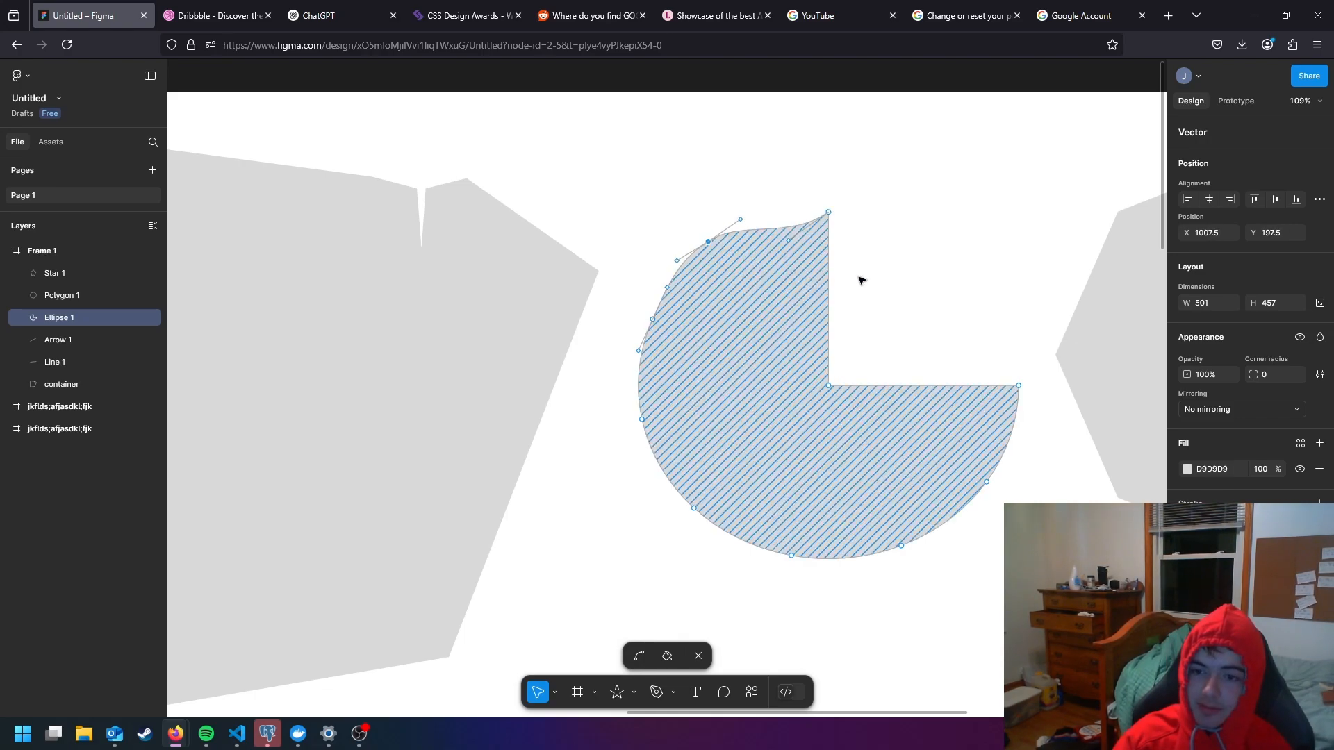
drag(881, 285, 751, 230)
key(Escape)
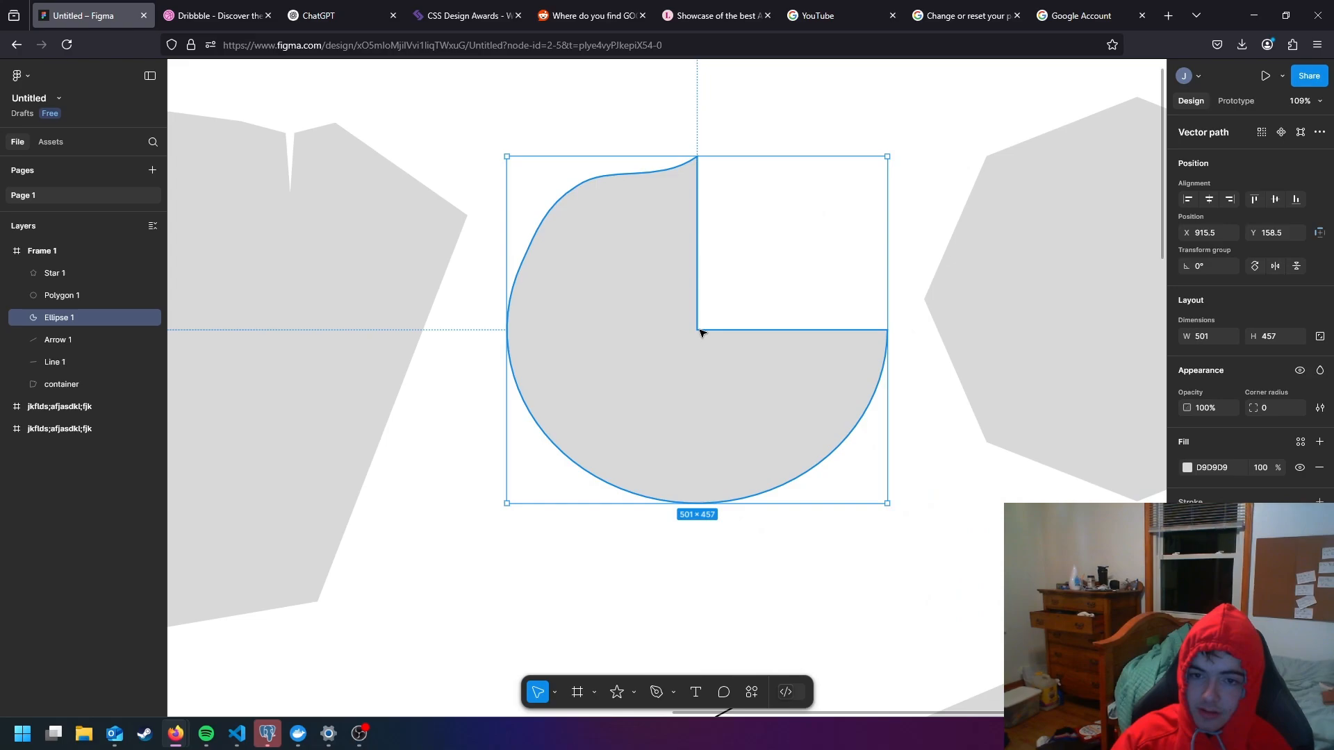
- Move the ellipse's inner corner to about X 1152, Y 391.5 and pull a new point up from the horizontal edge to about X 1273.5, Y 290
double_click(700, 332)
mouse_move(703, 331)
mouse_down()
mouse_move(932, 149)
mouse_move(692, 335)
mouse_move(674, 329)
mouse_move(686, 334)
mouse_up()
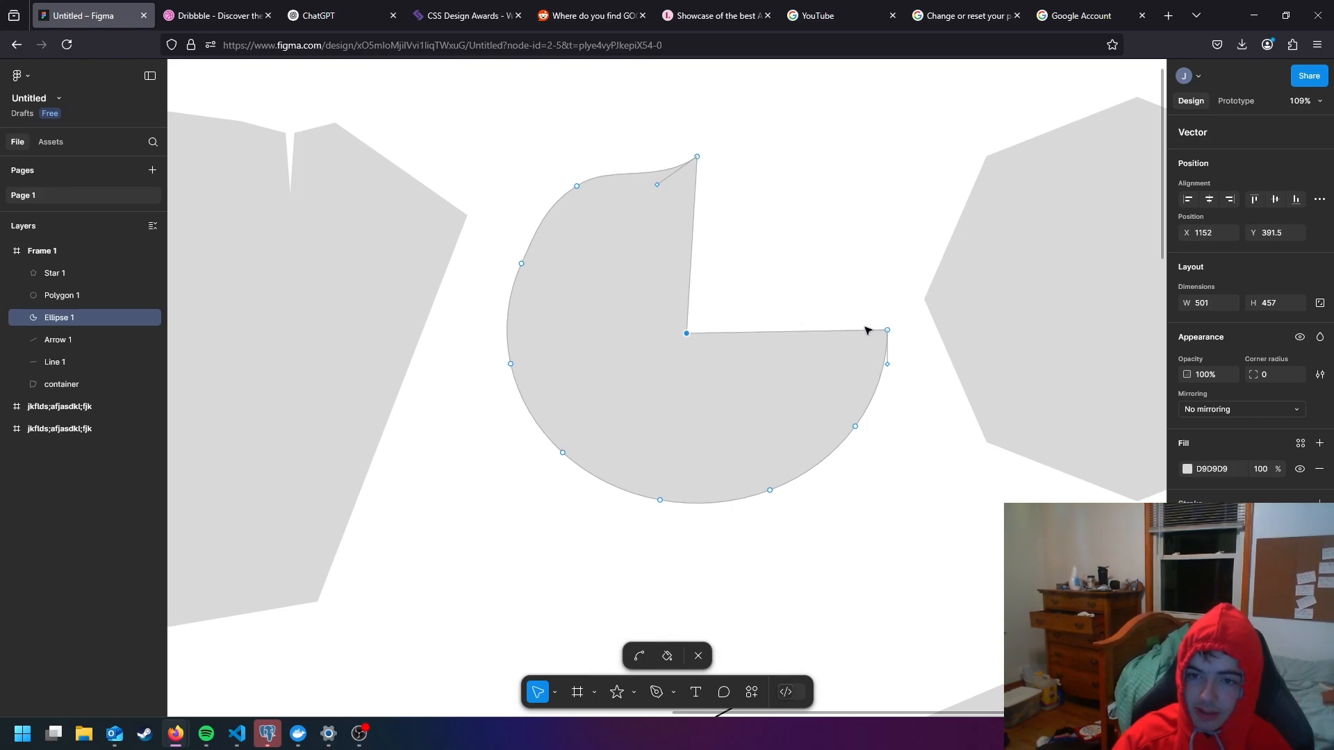
drag(789, 334, 779, 256)
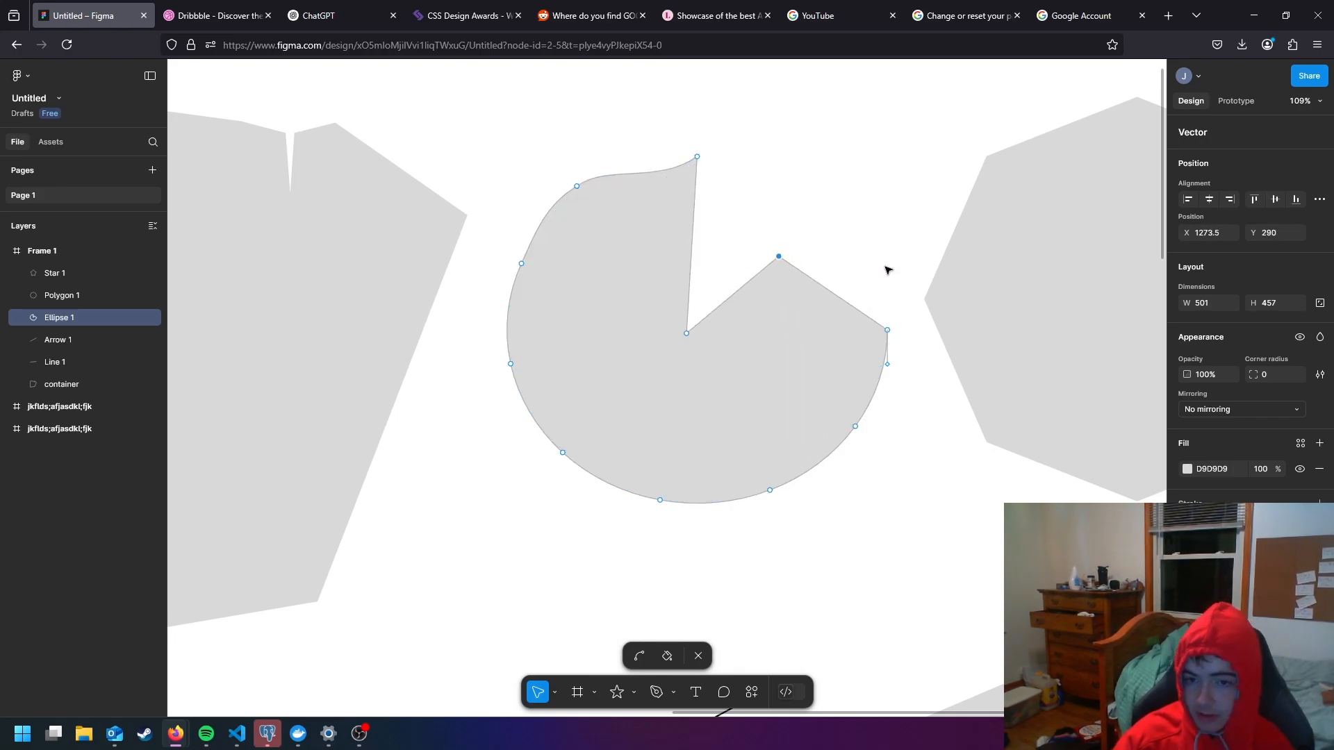
- Shift the ellipse's slanted edge between the new point and the outer tip slightly down, and finish editing
scroll(849, 274, down, 3)
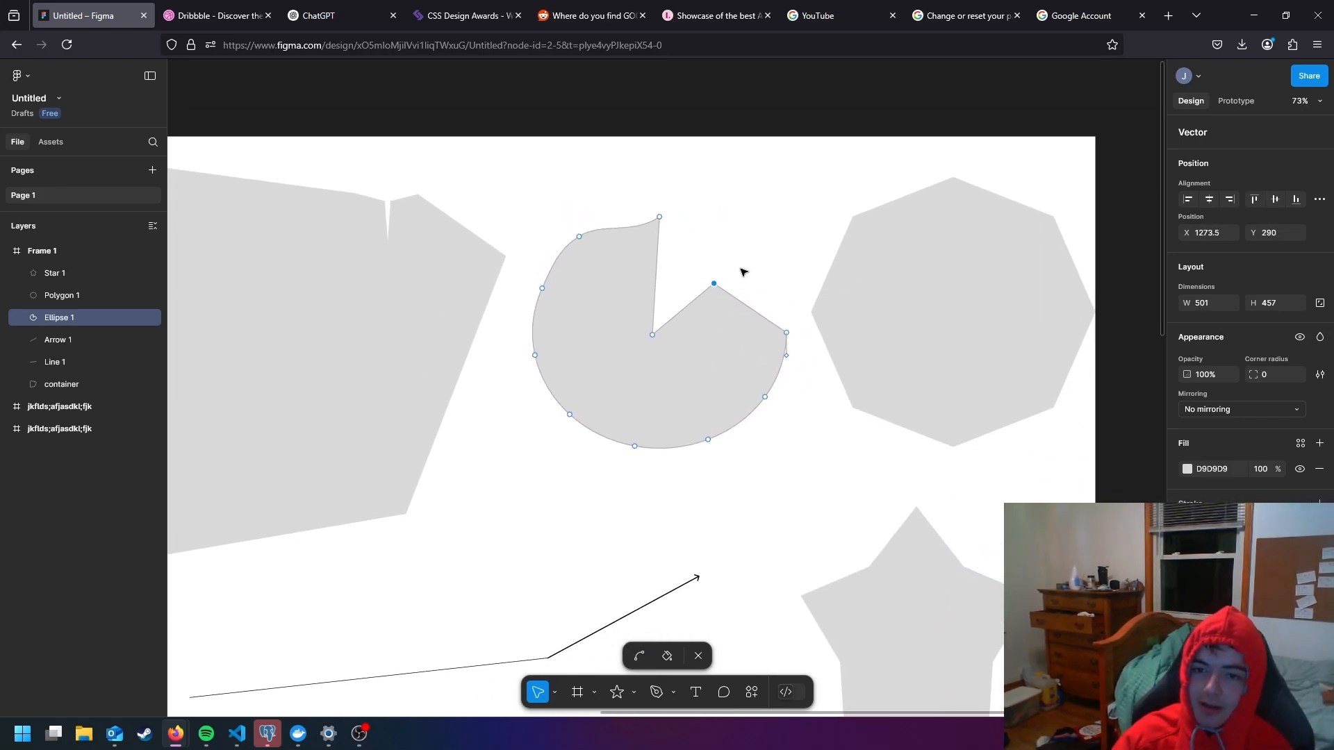
mouse_move(754, 316)
mouse_down()
mouse_move(724, 350)
mouse_move(763, 330)
mouse_move(739, 359)
mouse_move(757, 337)
mouse_up()
scroll(736, 299, down, 3)
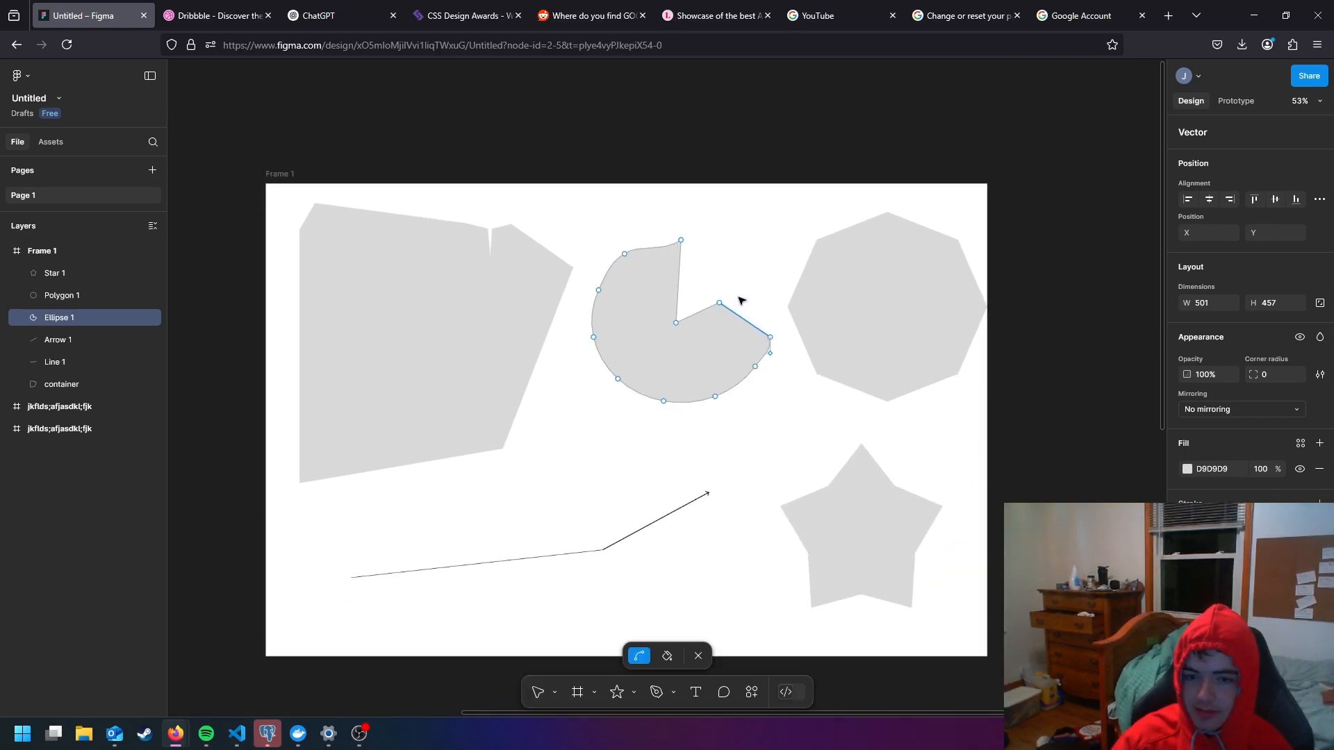
scroll(765, 265, right, 3)
key(Escape)
- Reshape the octagon's upper-left side by pulling its corner inward to about X 1712, Y 249.5
double_click(769, 277)
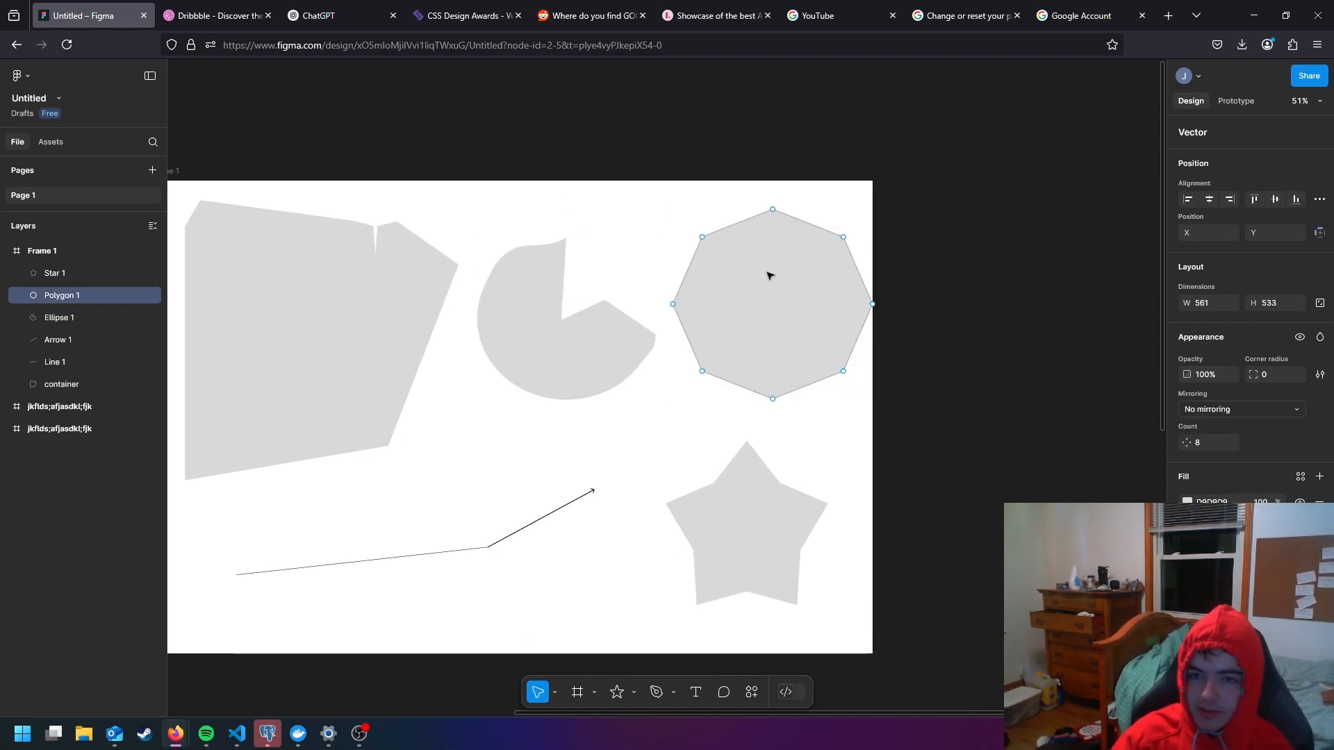
drag(703, 238, 763, 270)
scroll(804, 310, down, 3)
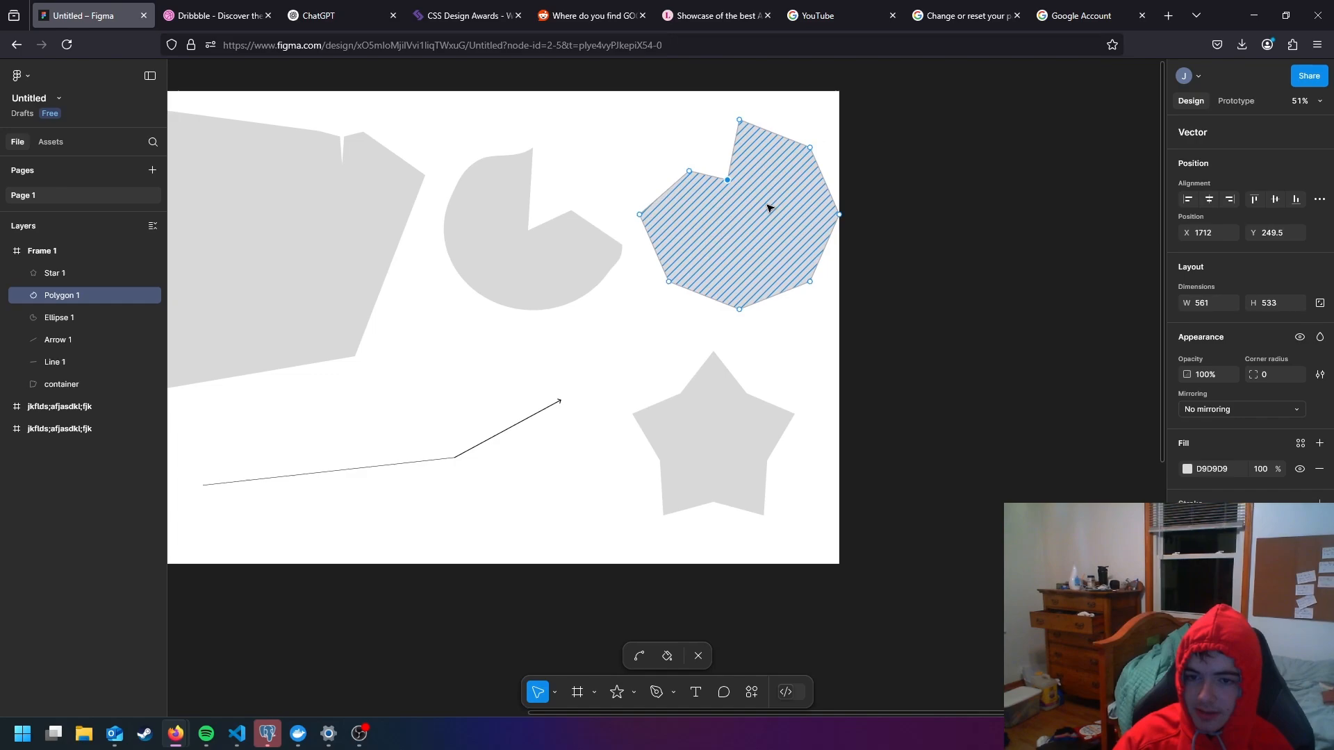
- Pull the star's upper-right inner point in toward its centre and finish editing its vector points
click(714, 402)
double_click(745, 395)
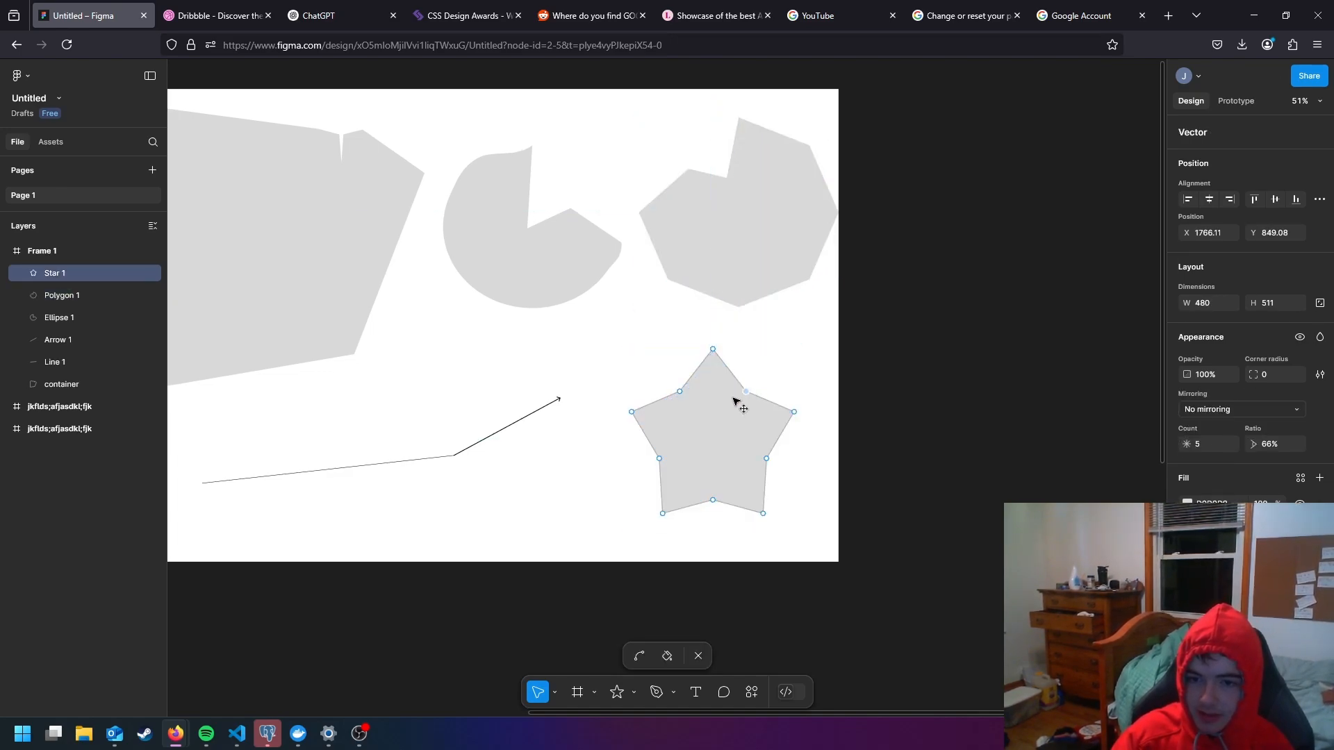
drag(735, 399, 711, 427)
key(Escape)
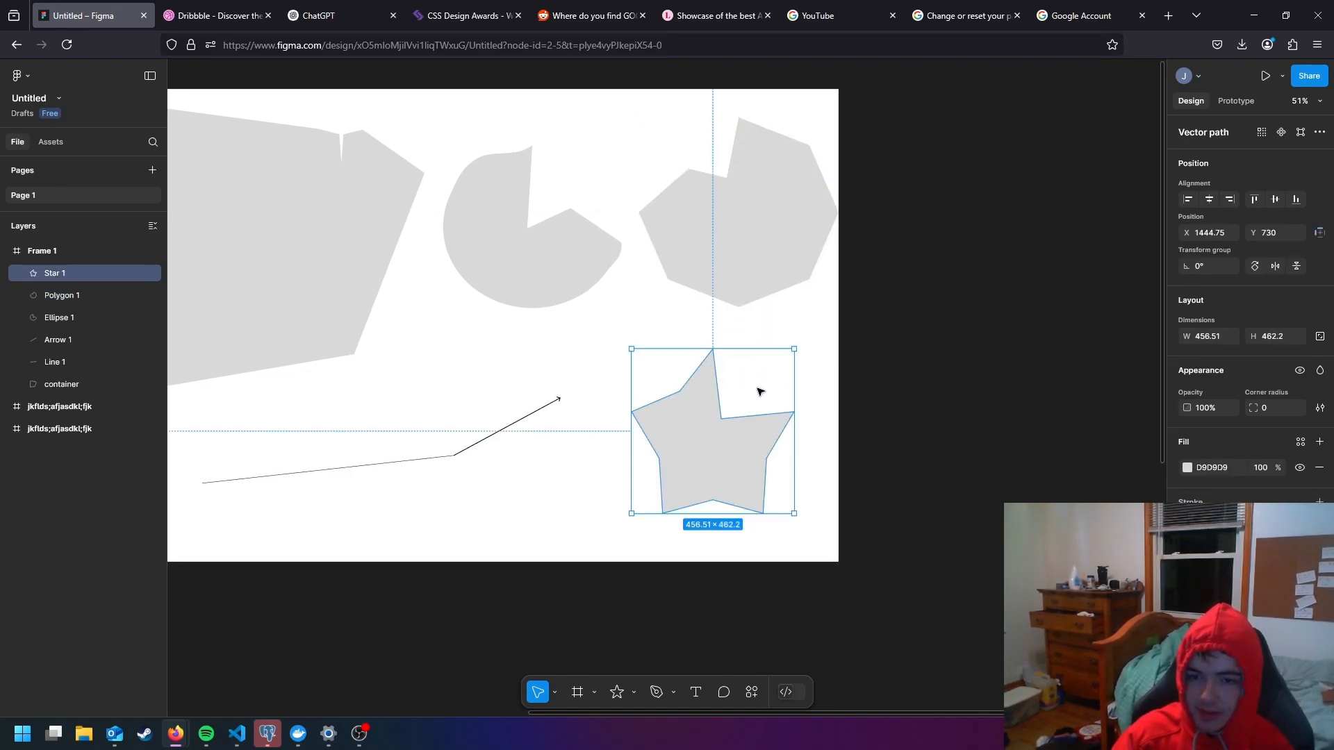
- Deselect the star and examine all the reshaped shapes together within Frame 1
click(568, 358)
double_click(677, 436)
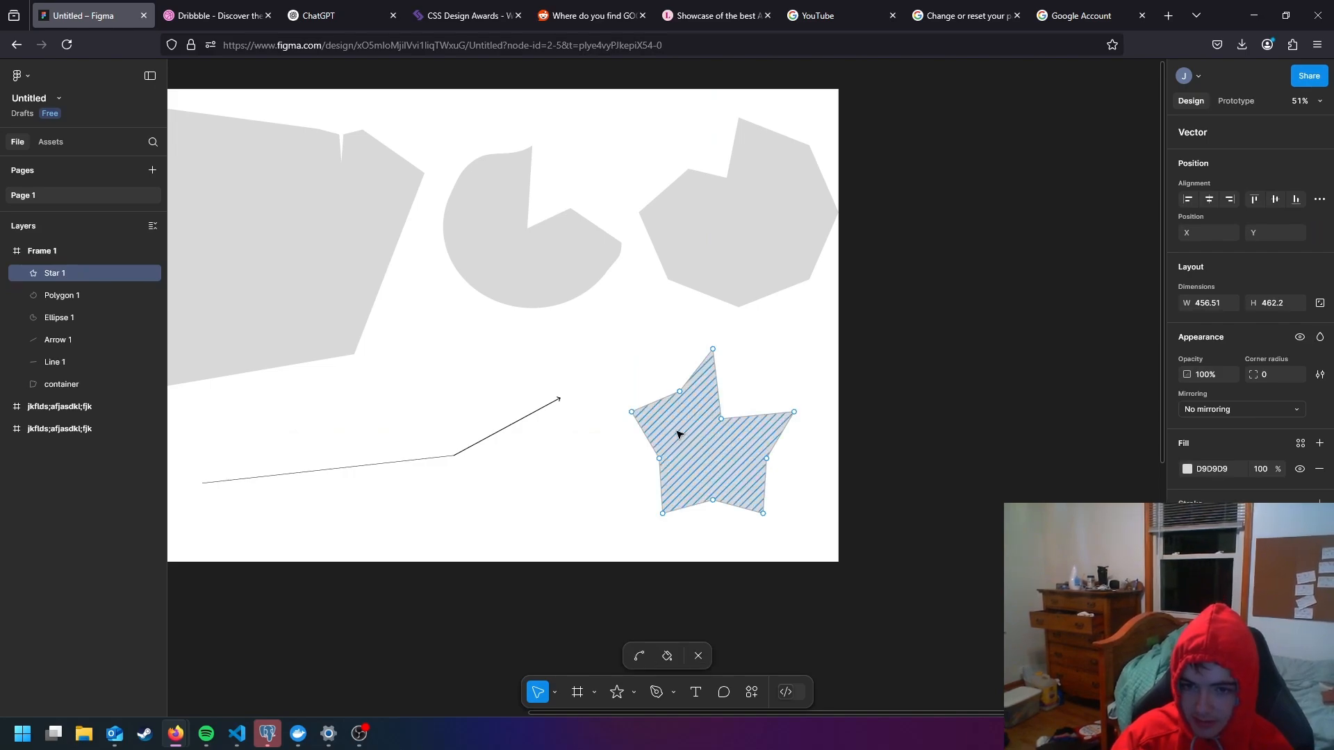
click(596, 371)
click(551, 364)
drag(502, 347, 736, 405)
scroll(722, 387, down, 5)
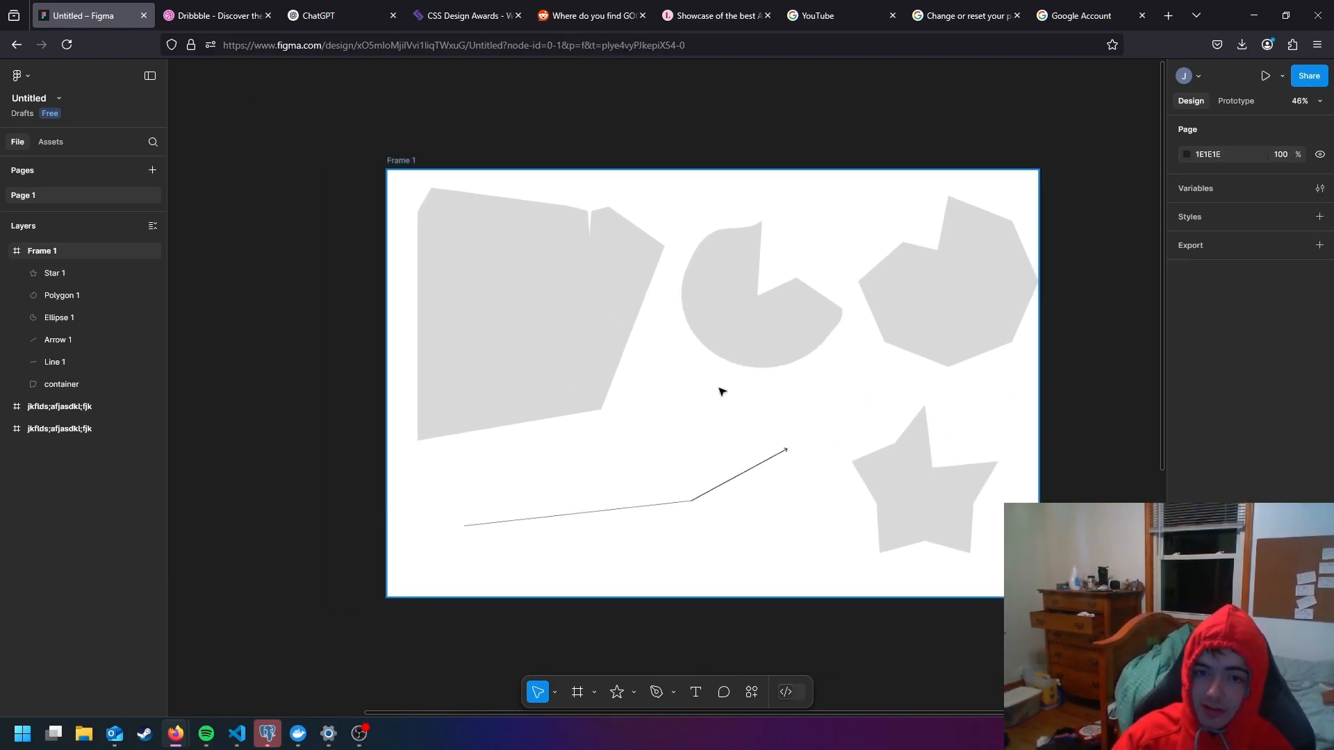
scroll(719, 396, up, 1)
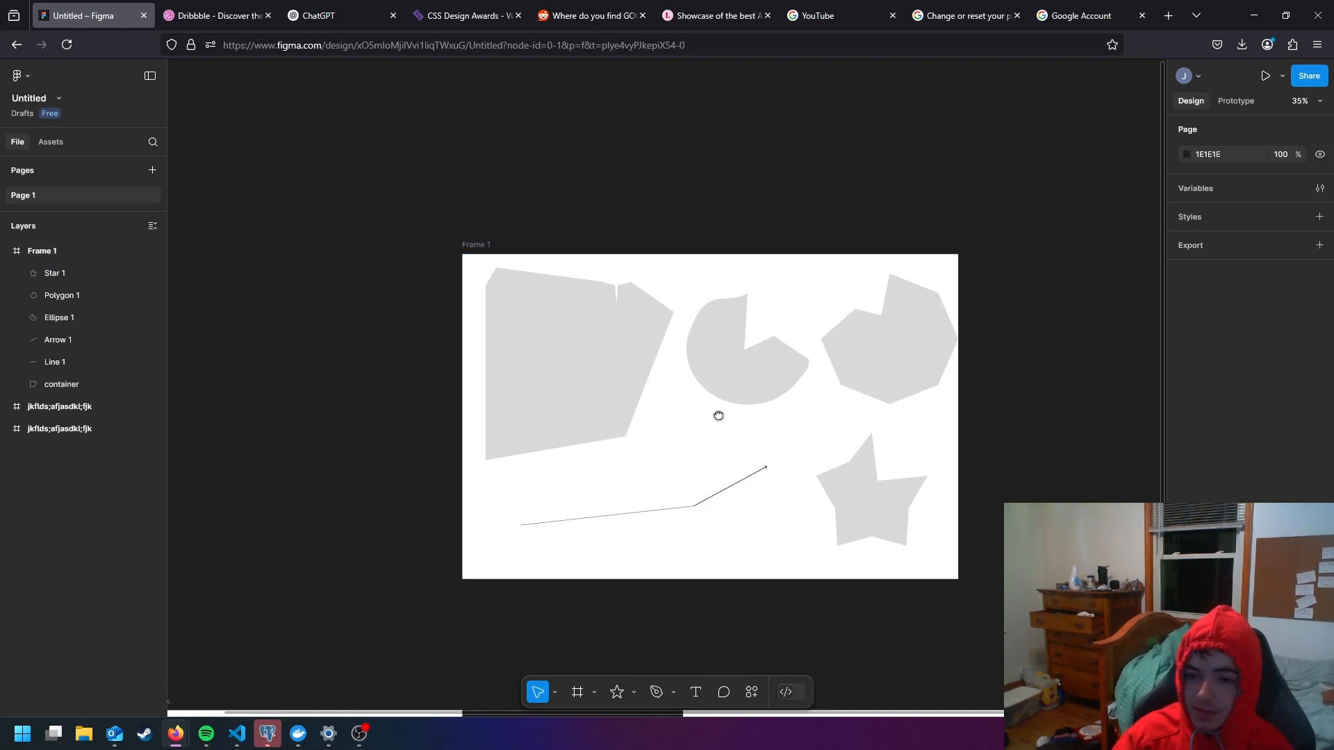
scroll(716, 423, up, 2)
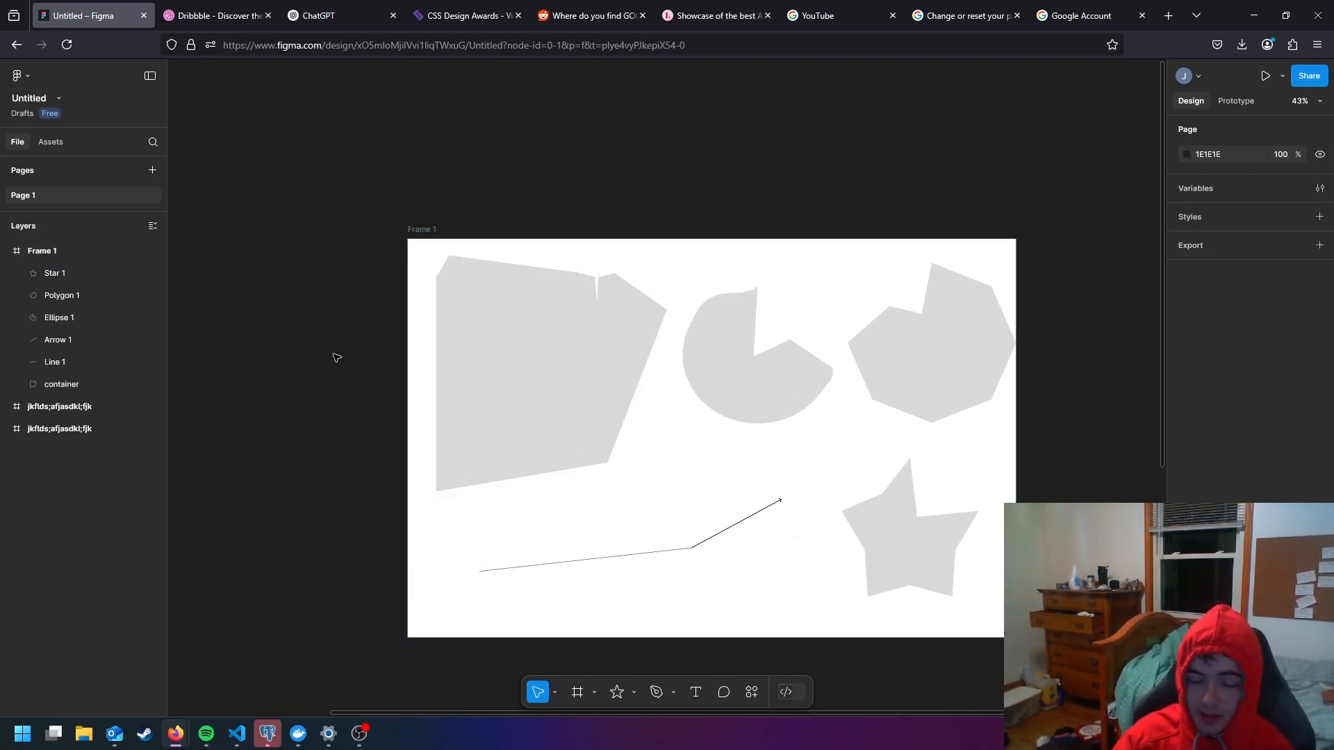
- Try left and right alignment on the container shape, finishing with it centred horizontally in Frame 1
click(490, 365)
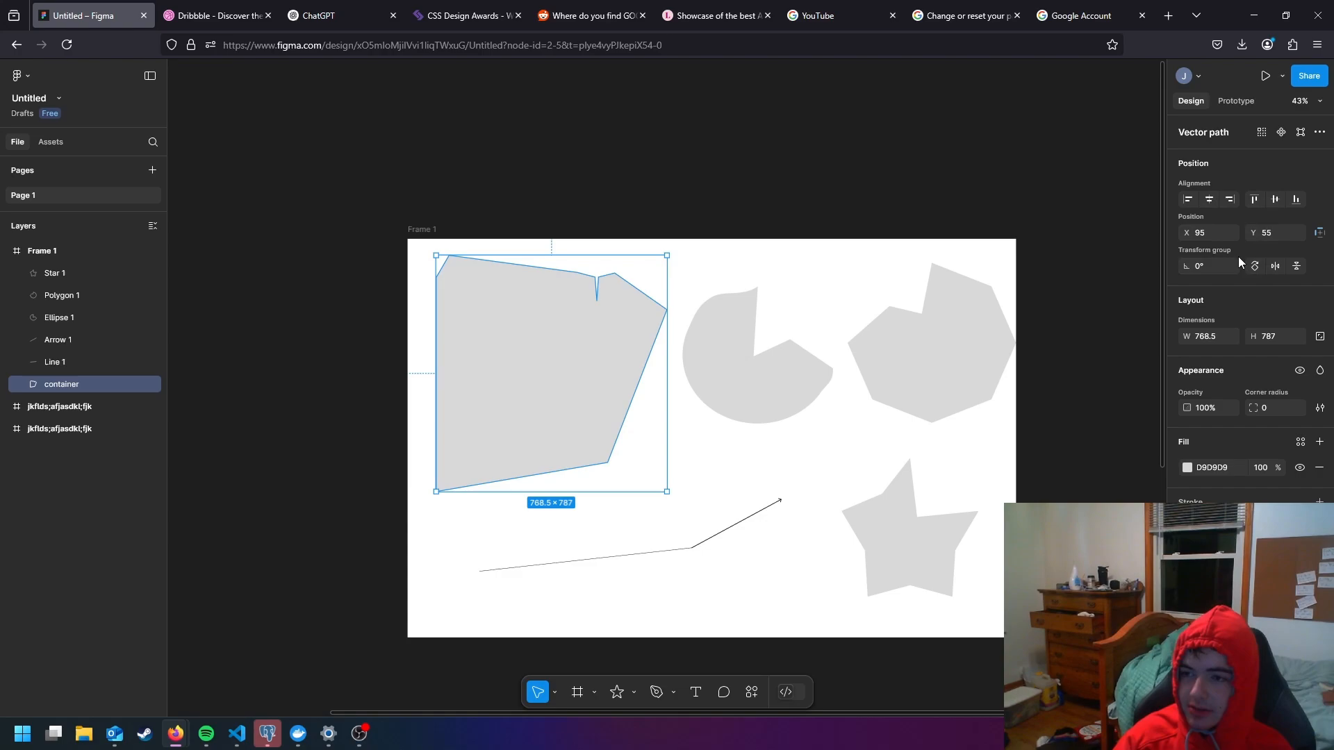
click(1188, 200)
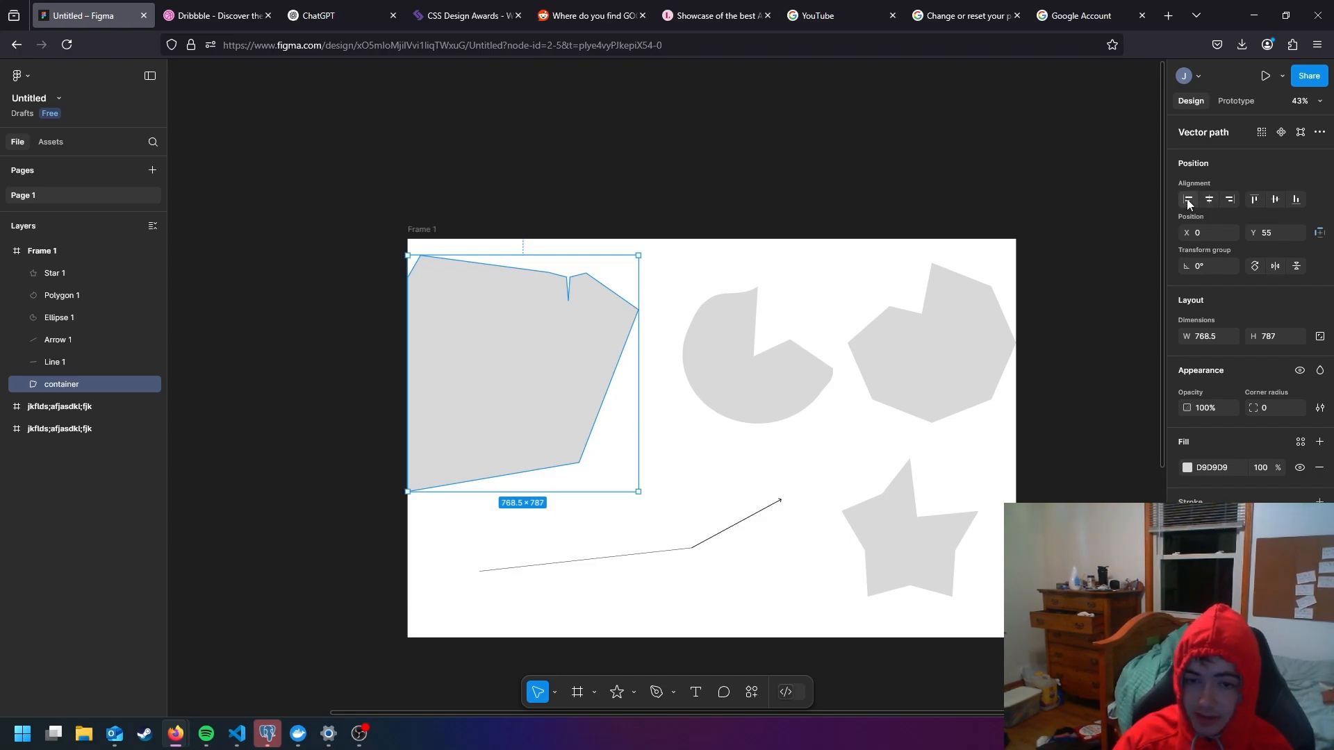
click(1209, 200)
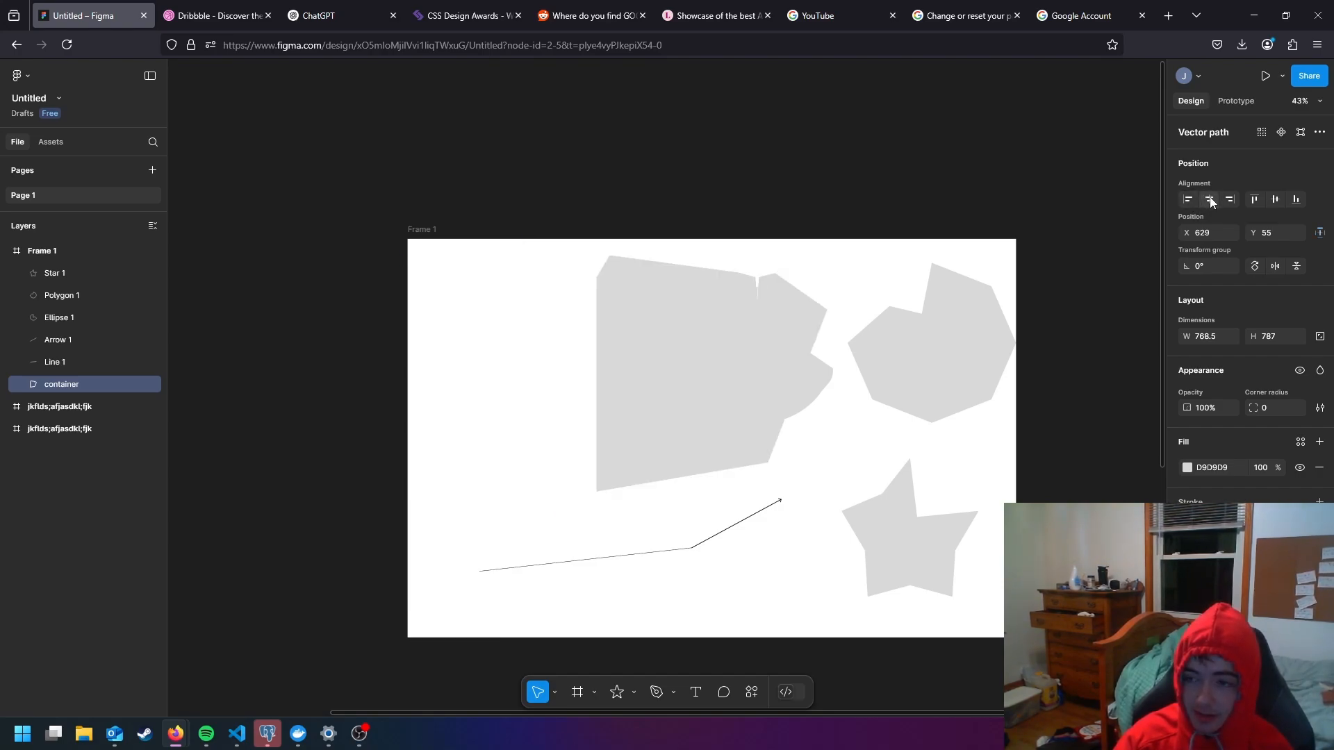
click(1232, 200)
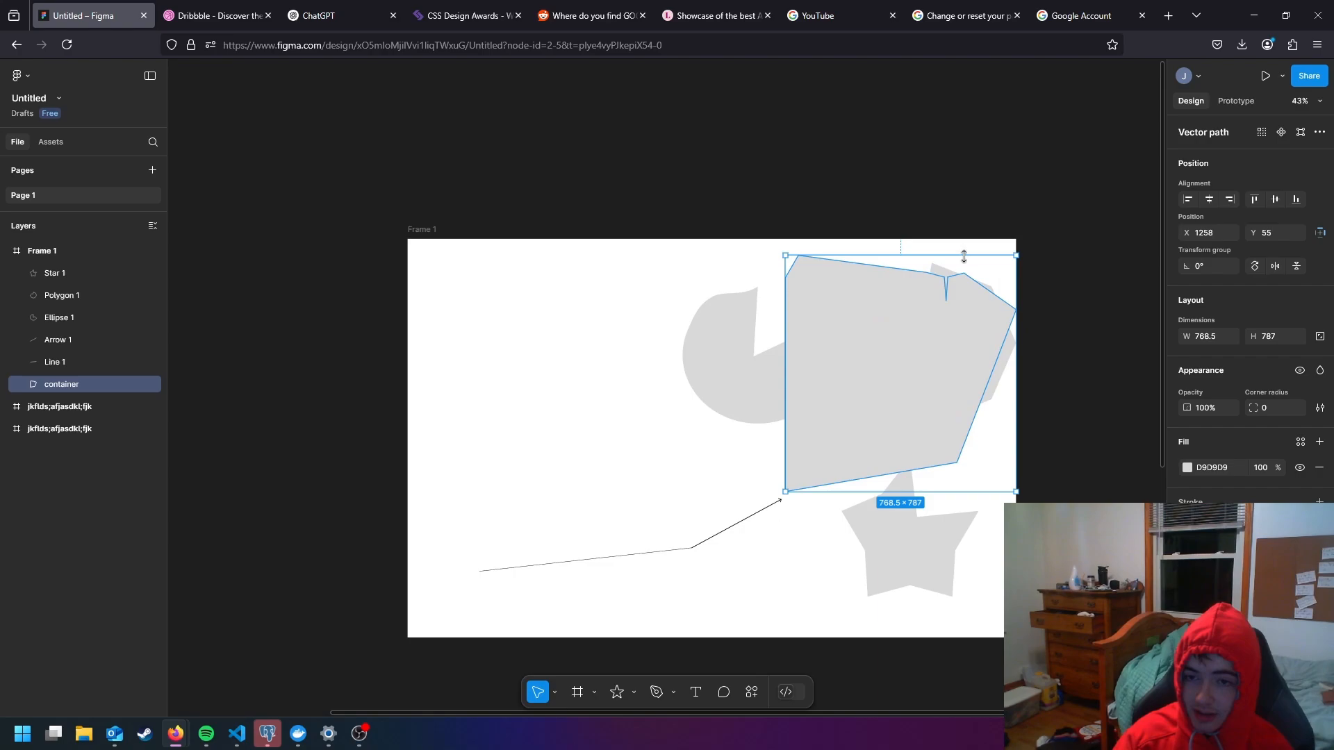
click(1209, 200)
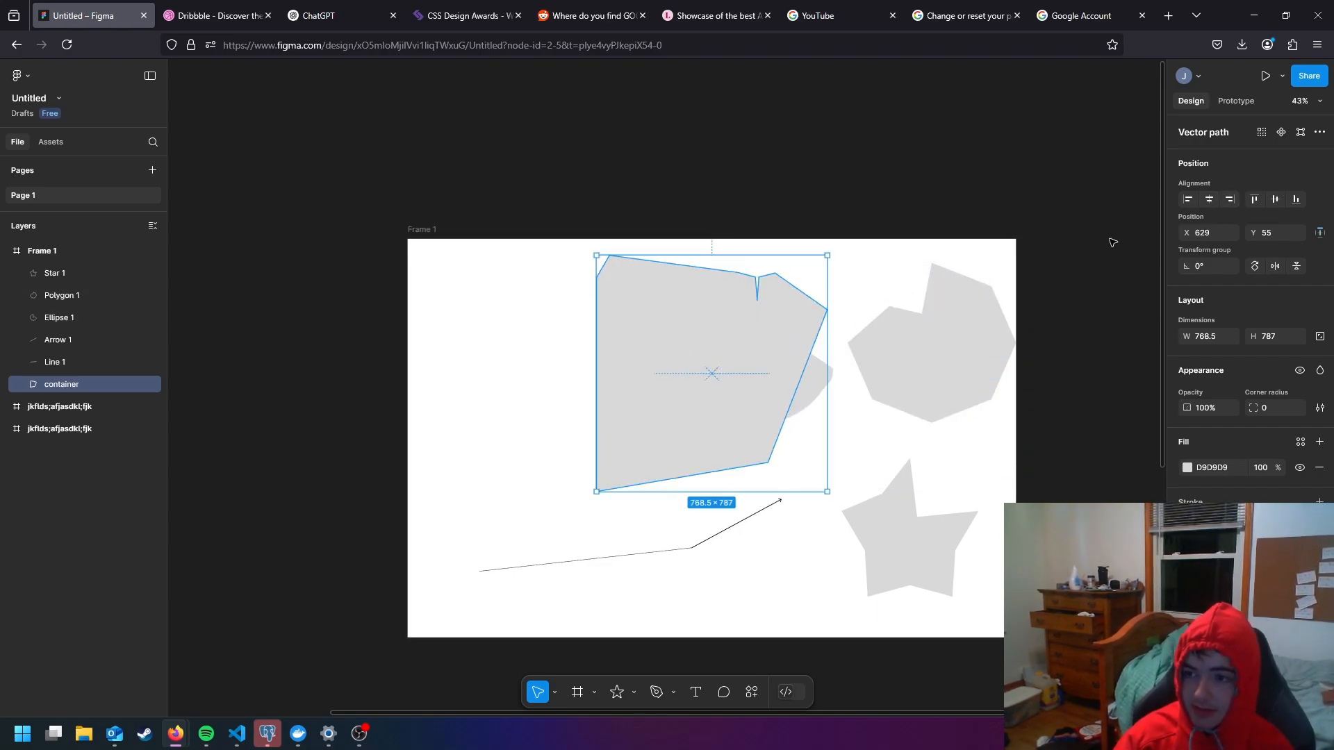
- Try top and vertical-centre alignment on the container, finishing with it aligned to the bottom of Frame 1
click(1255, 200)
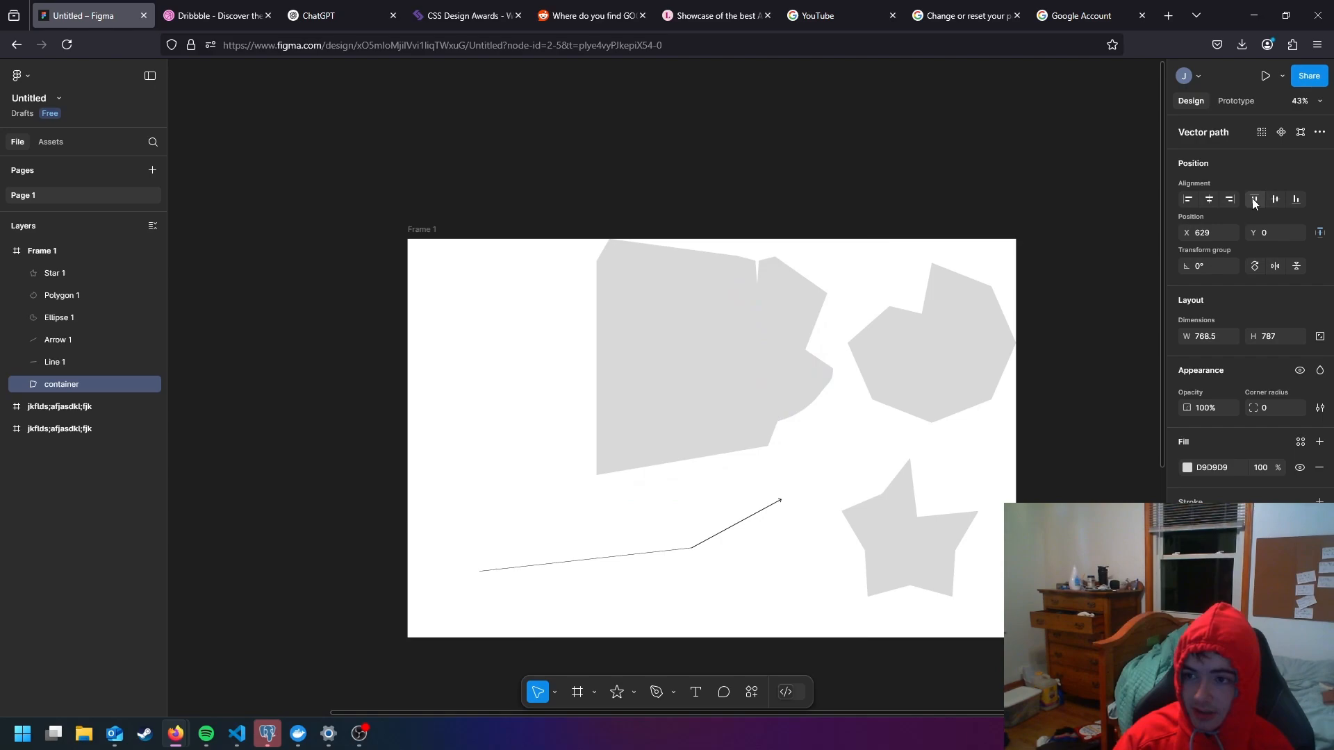
click(1275, 201)
click(1297, 200)
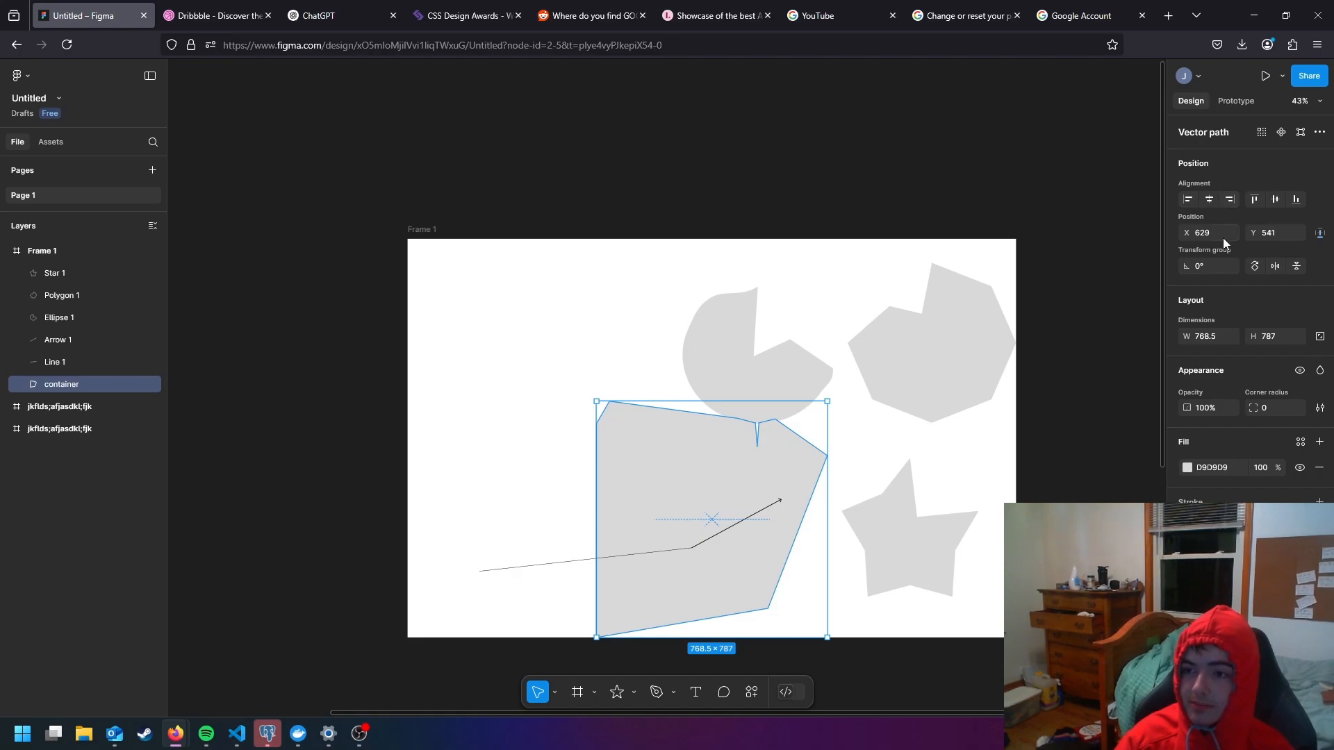
- Look at the container's Y position and its horizontal and vertical constraint options
click(1280, 233)
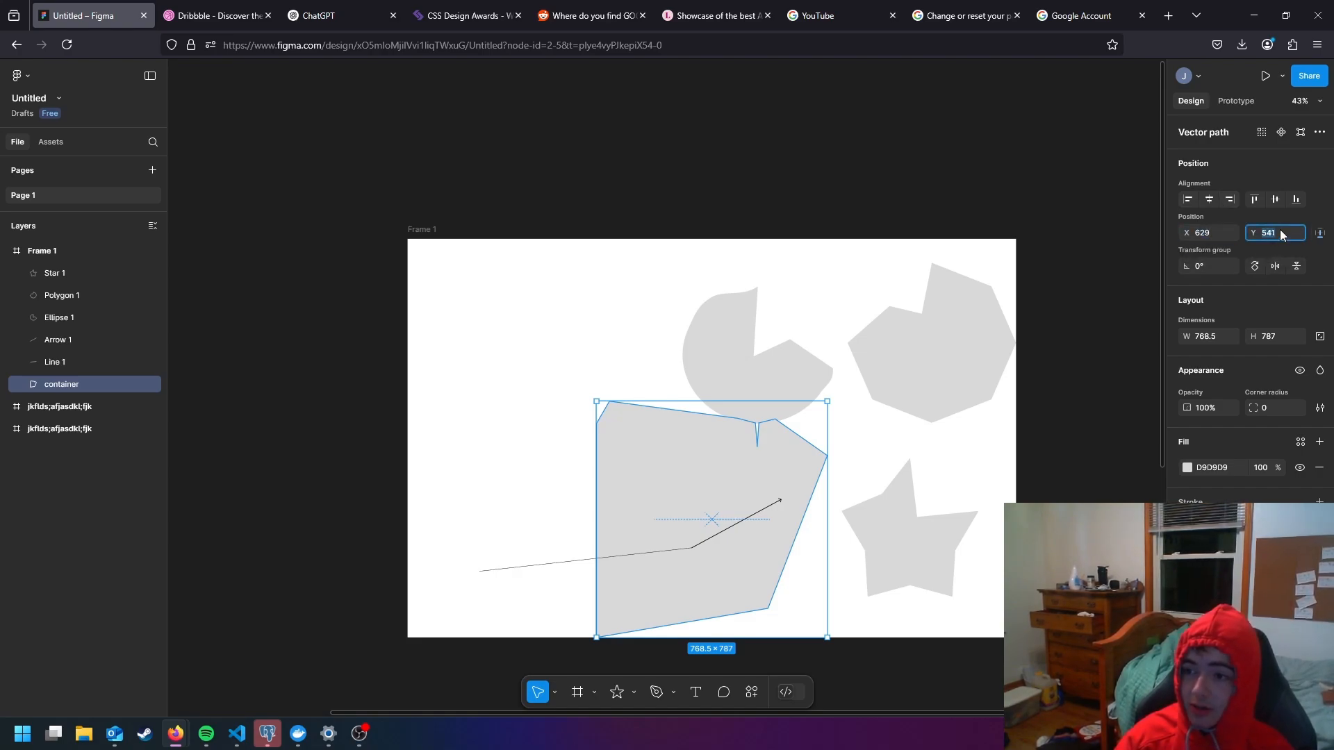
click(1321, 235)
click(1321, 237)
click(1321, 237)
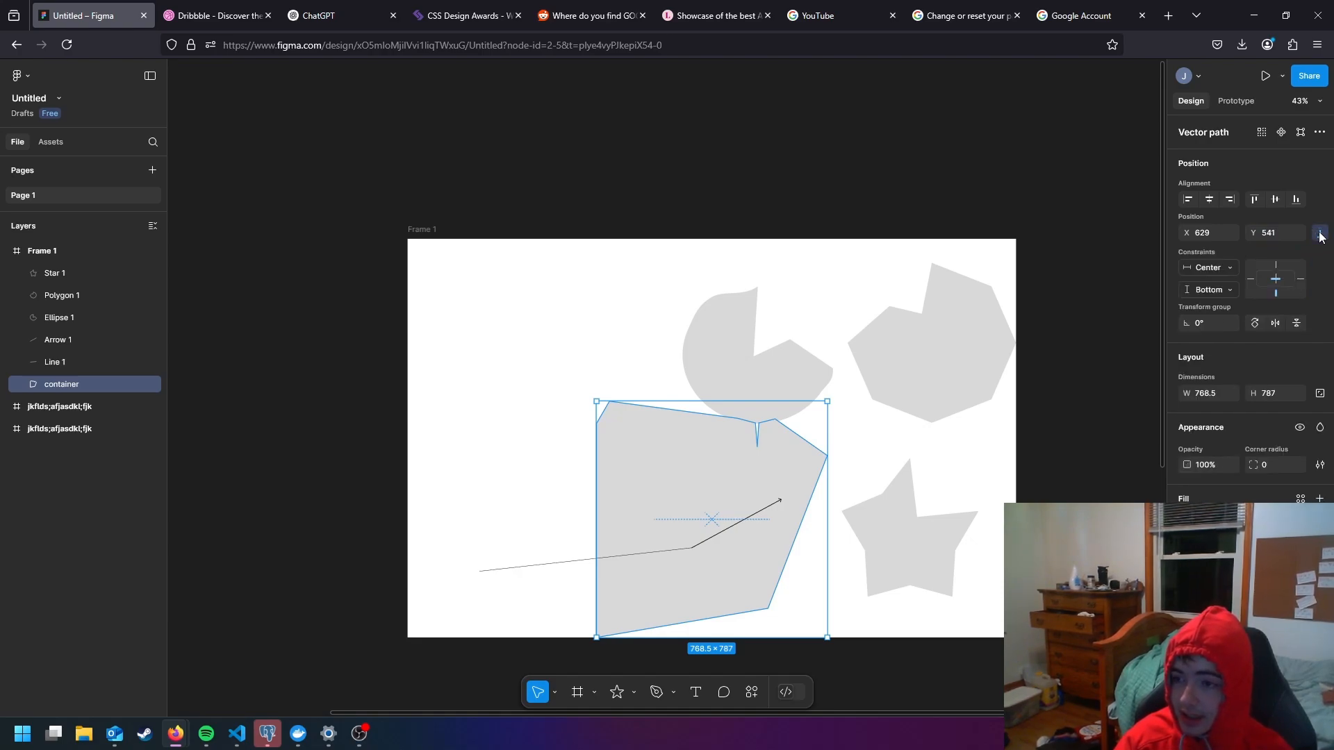
click(1321, 237)
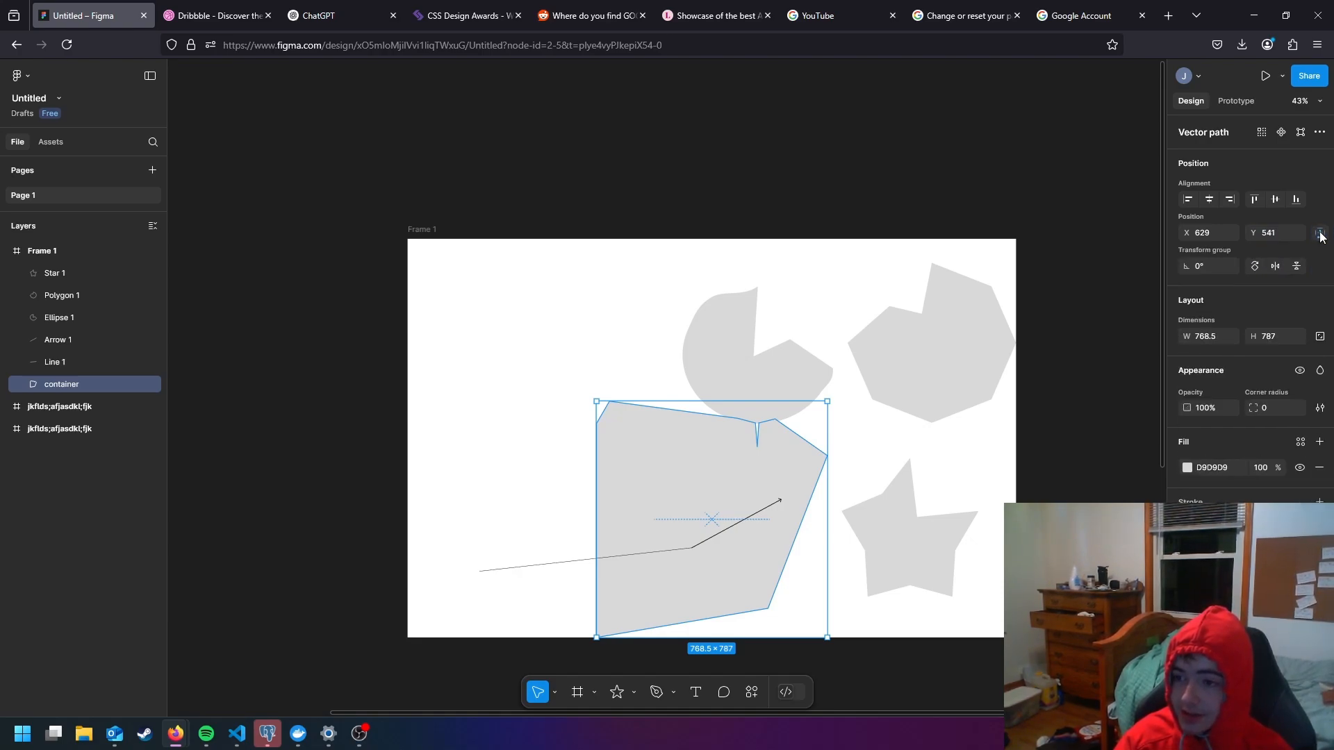
- Set the container's position in Frame 1 to X 500 and Y 400
click(1220, 235)
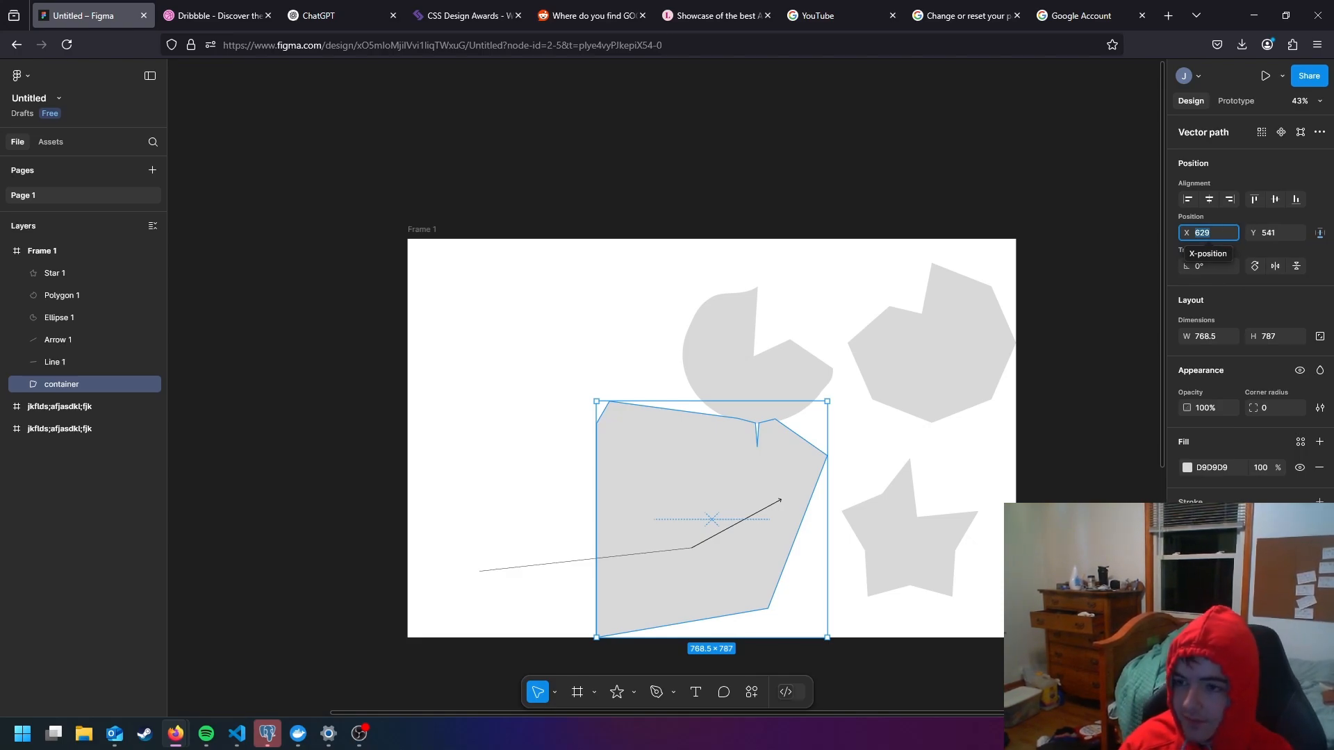
text(500)
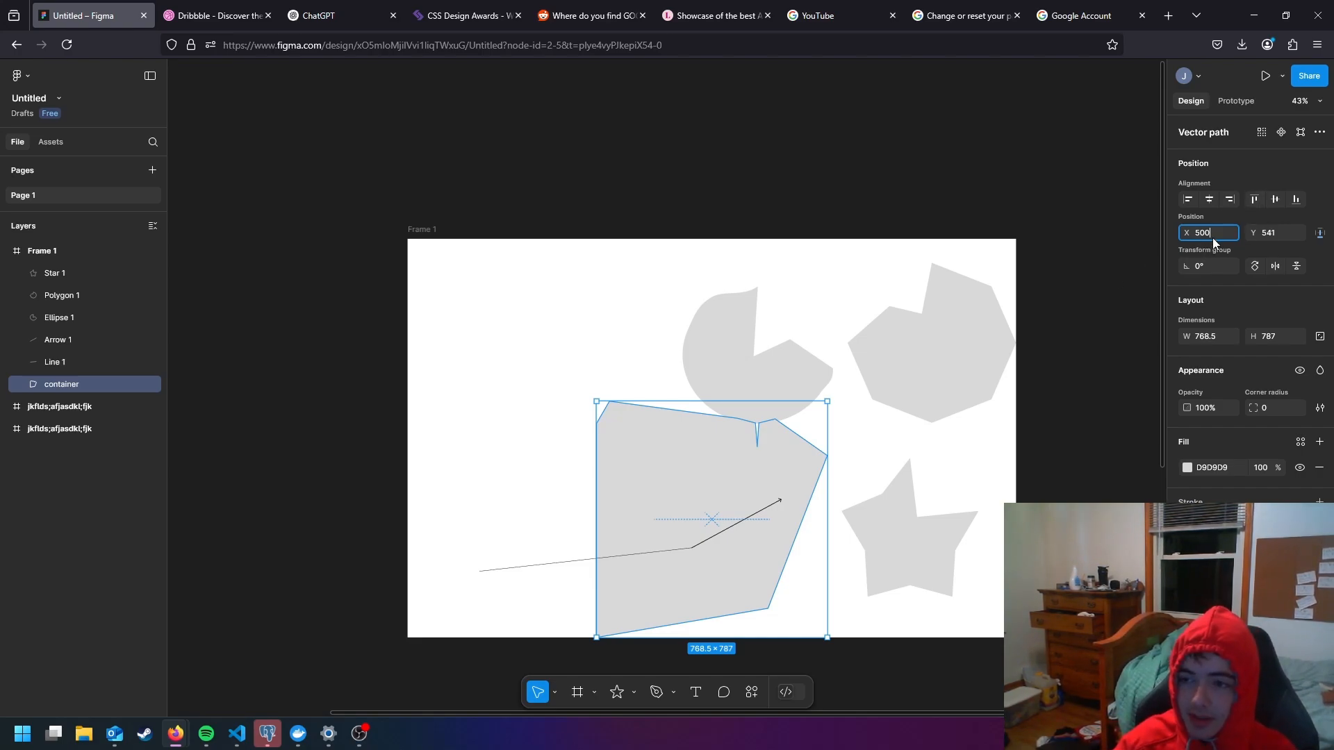
key(Return)
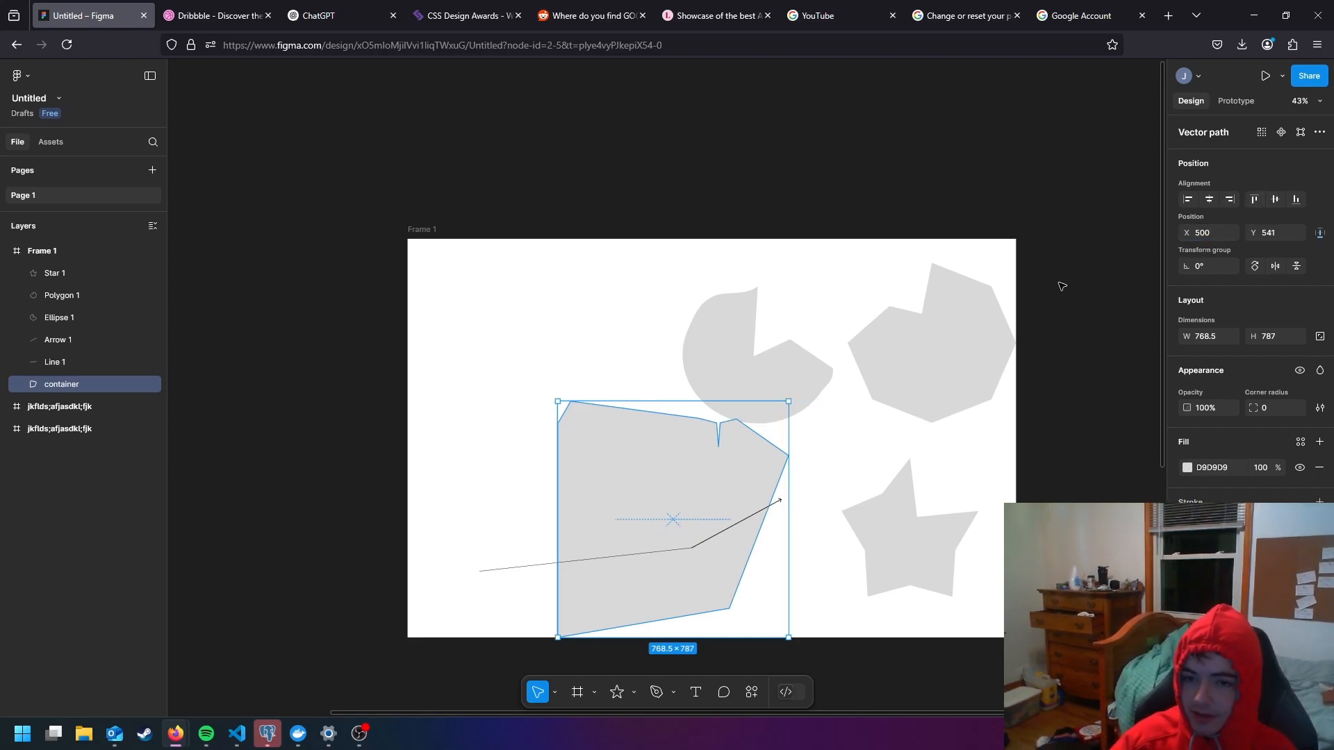
drag(1220, 233, 1175, 228)
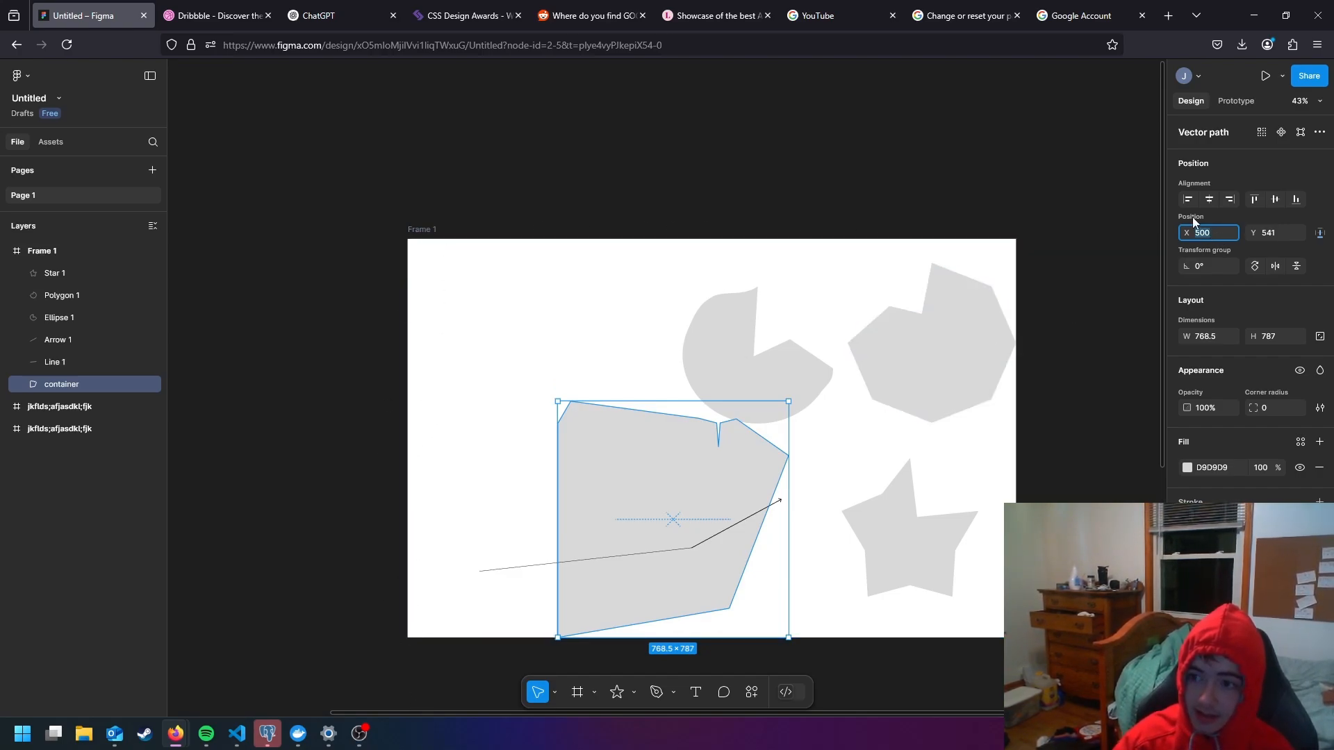
click(1286, 235)
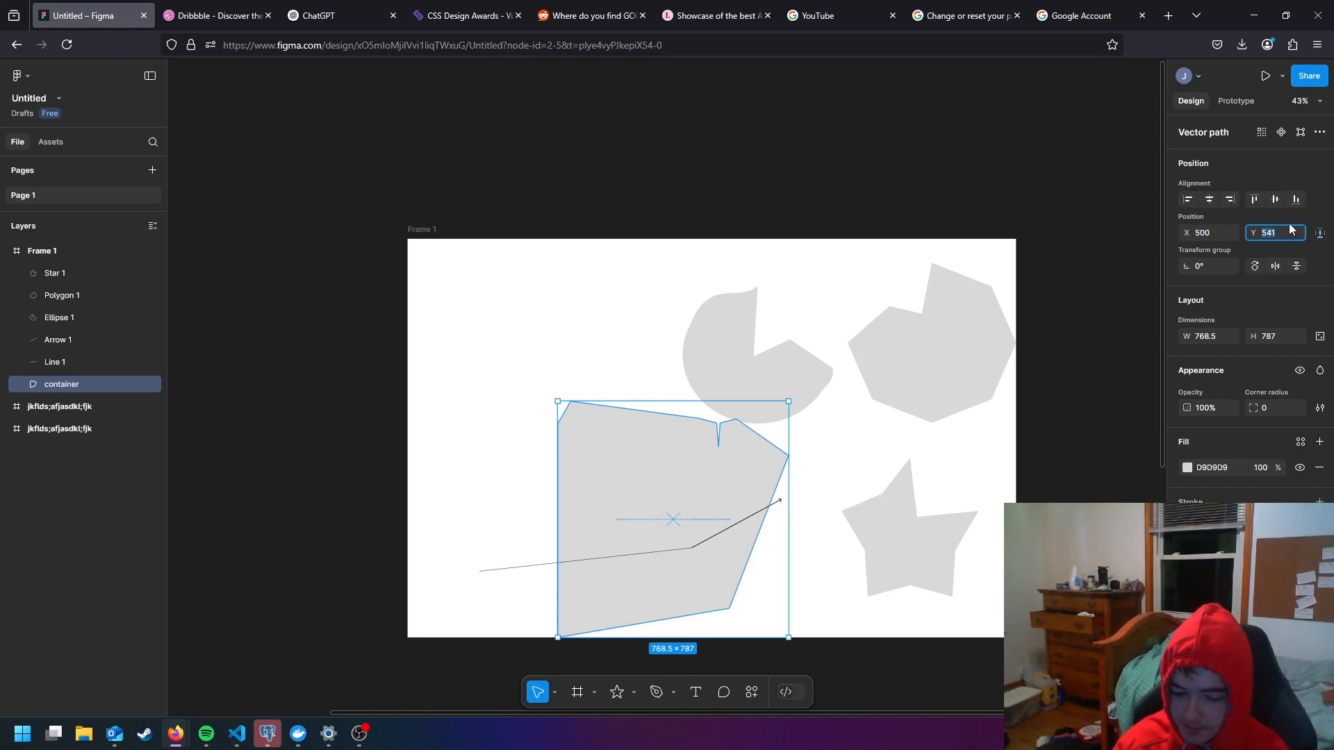
text(400)
key(Return)
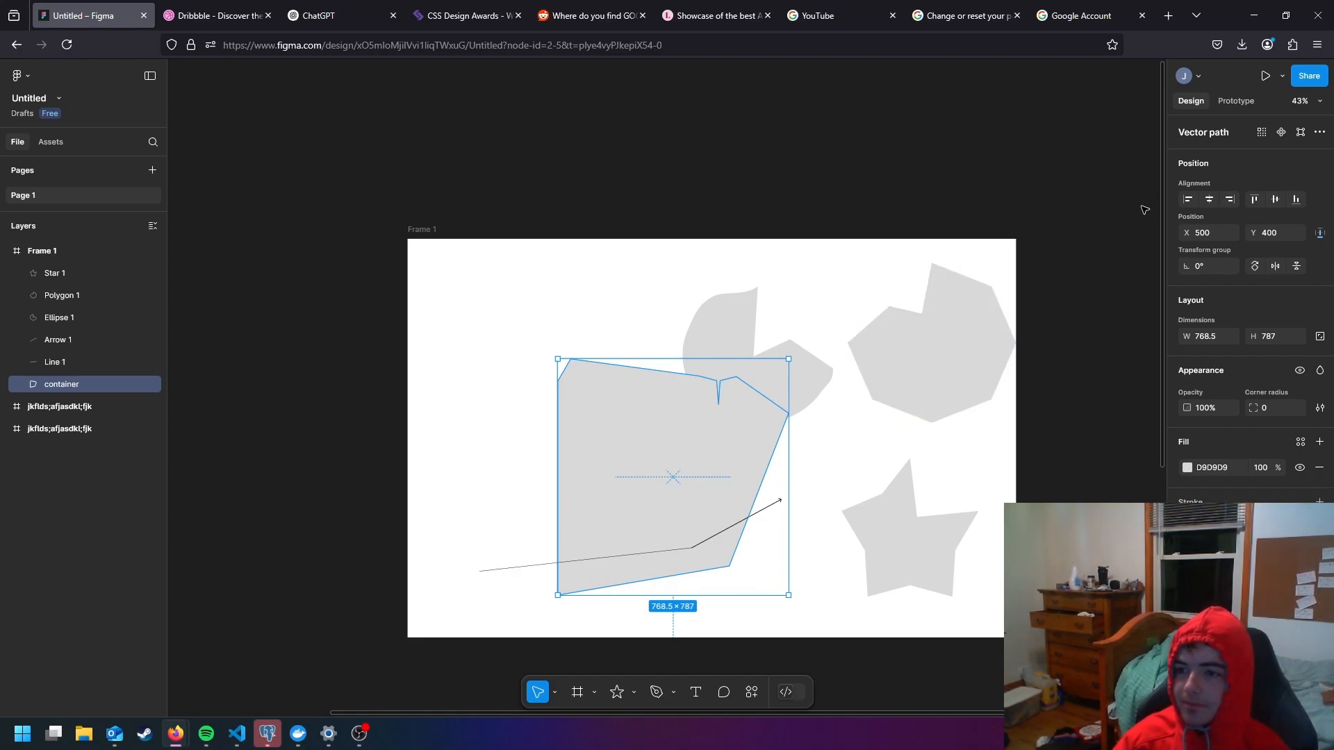
- Shift the container horizontally through gradual changes of its X value, finishing at X 401
click(1185, 266)
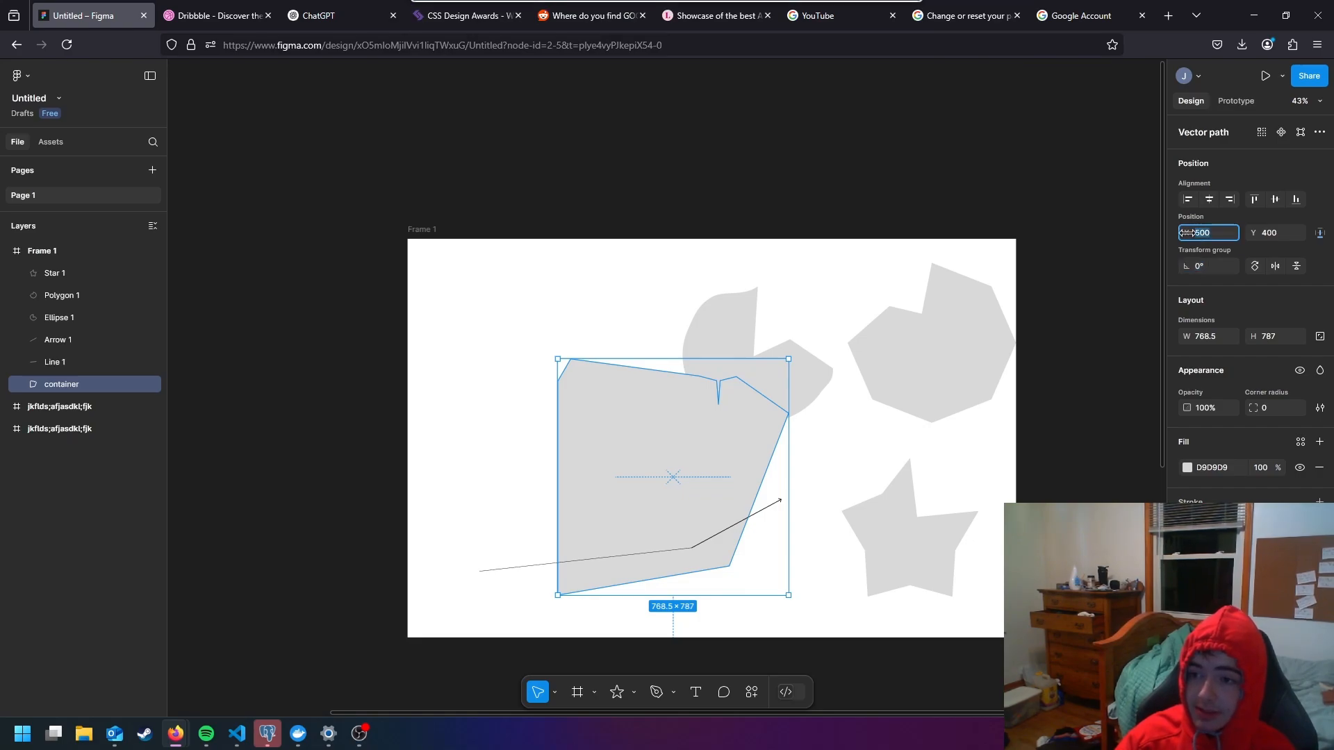
click(1187, 233)
drag(1187, 233, 1245, 228)
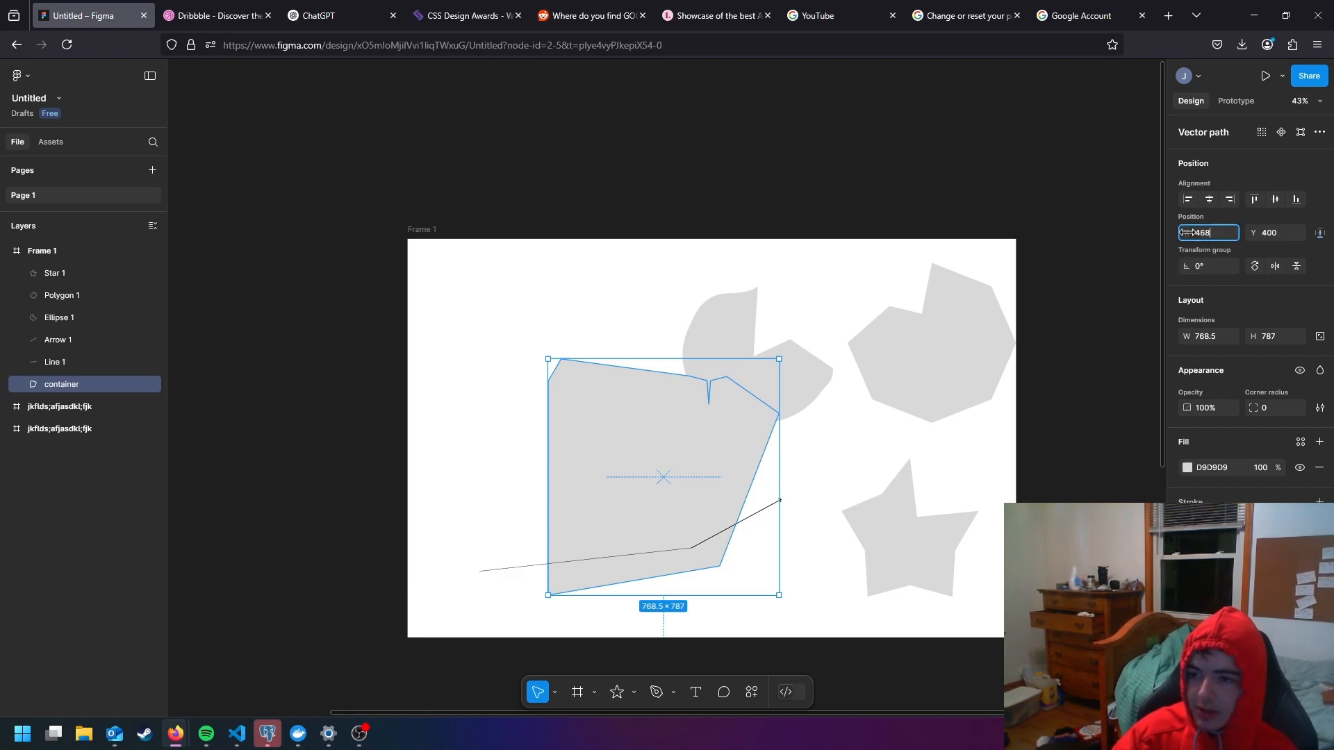
drag(1187, 232, 1147, 499)
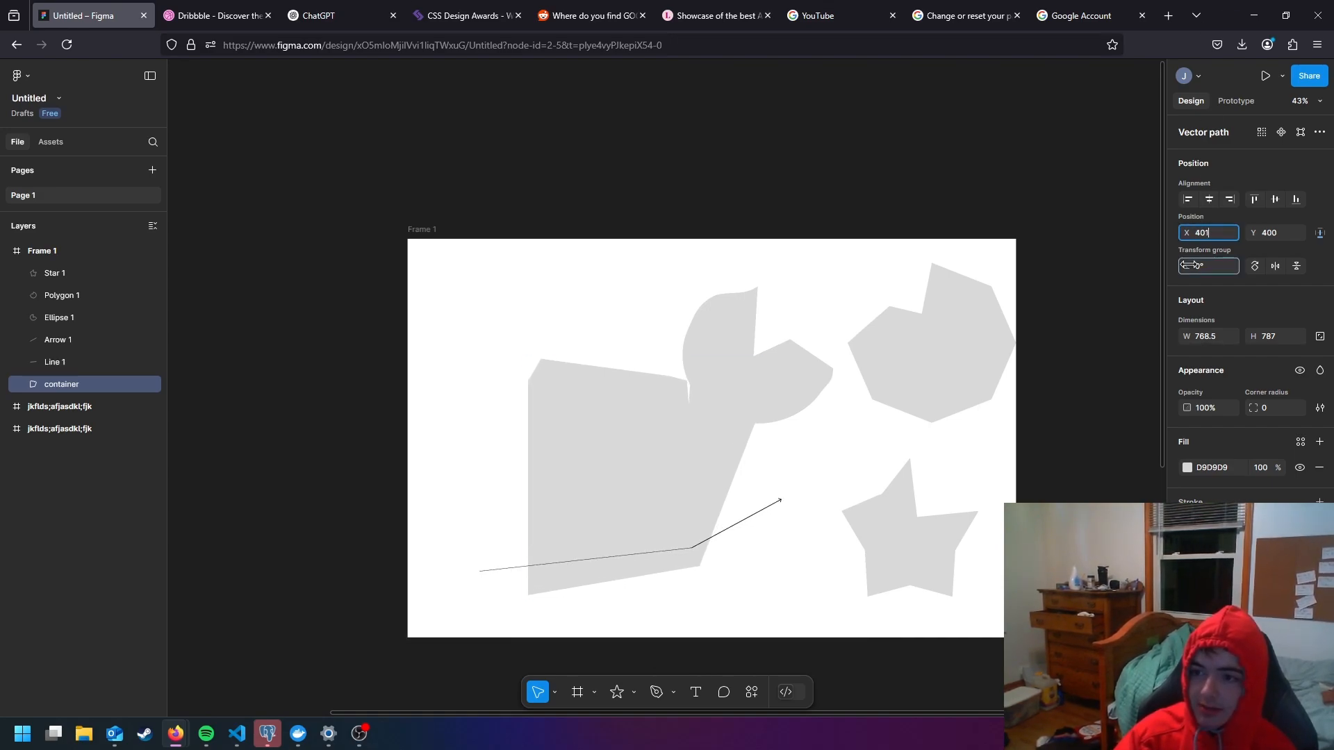
- Try rotating the container to about -32°, and set its rotation back to 0°
mouse_move(1190, 265)
mouse_down()
mouse_move(1123, 257)
mouse_move(1265, 266)
mouse_move(1170, 268)
mouse_up()
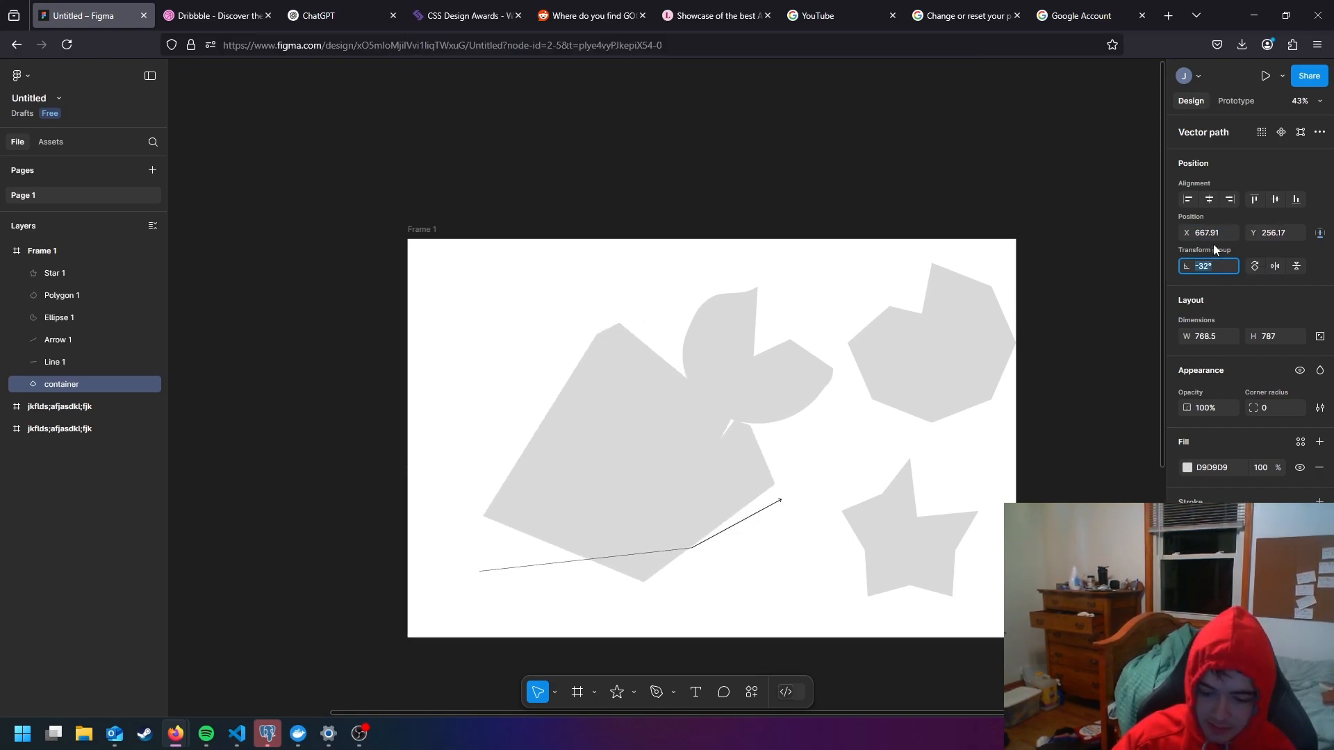
text(0)
key(Return)
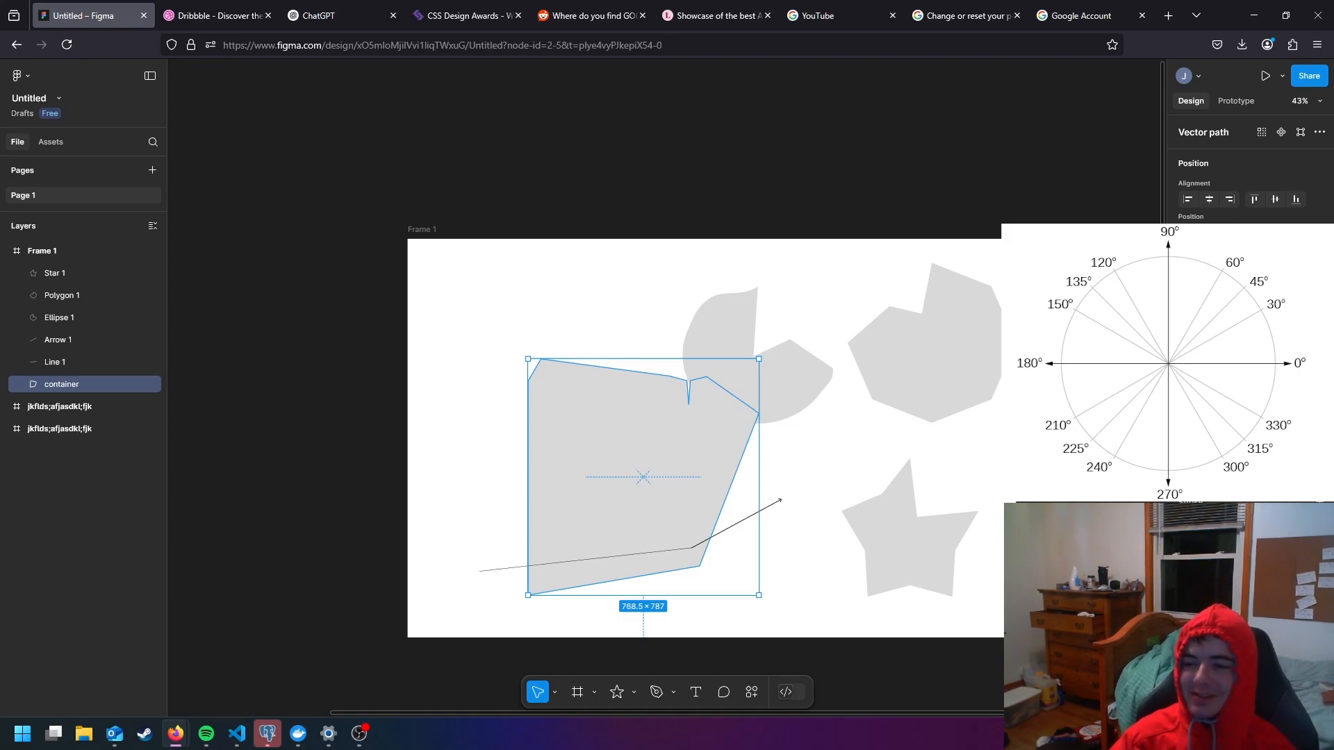
- Rotate the container repeatedly in 90° steps until it stands at 90°, and flip it both horizontally and vertically
click(1255, 266)
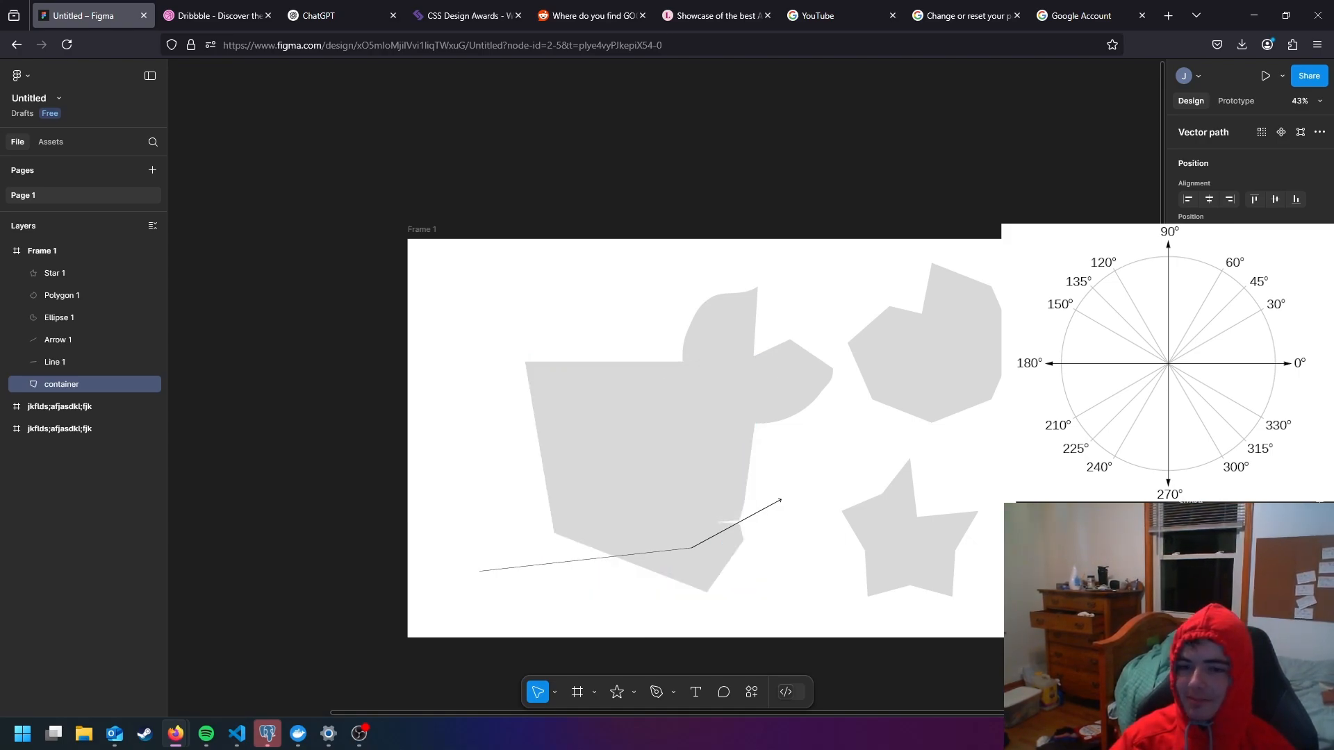
click(1255, 266)
click(1255, 266)
click(1255, 266)
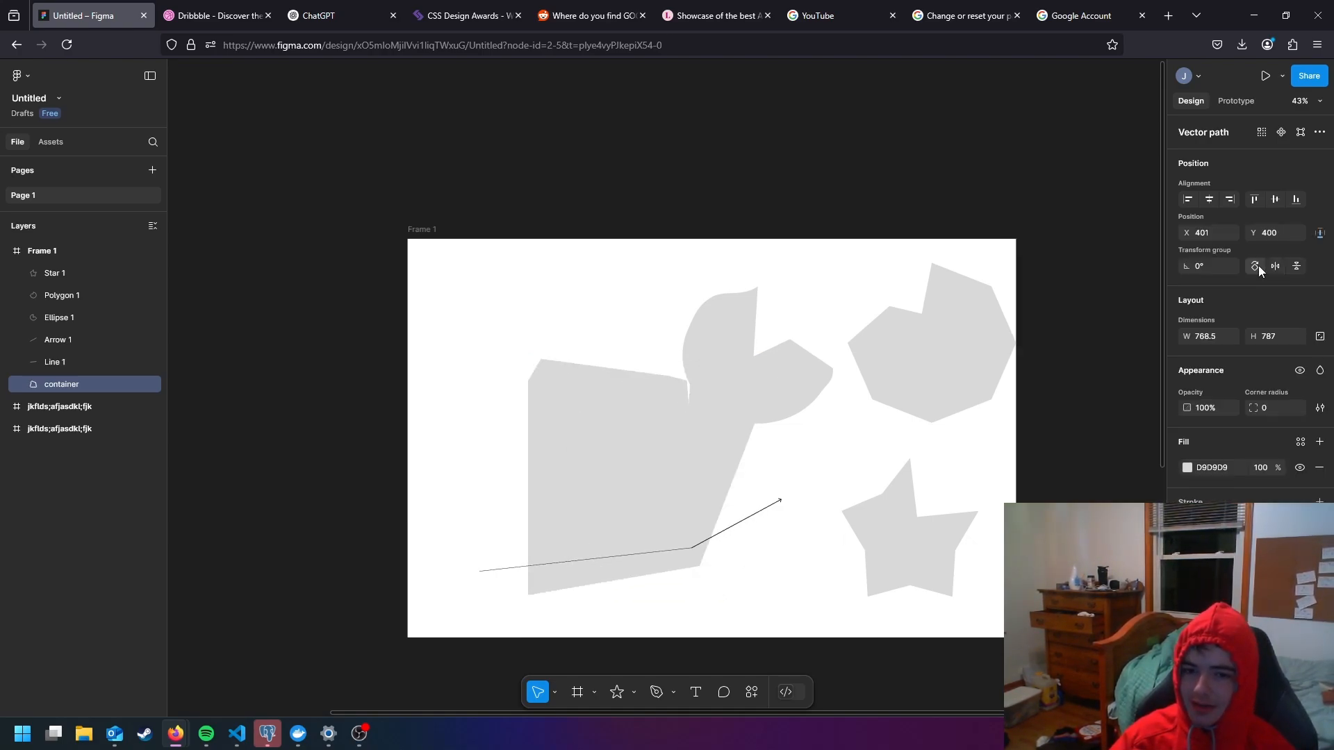
click(1255, 267)
click(1255, 267)
click(1256, 266)
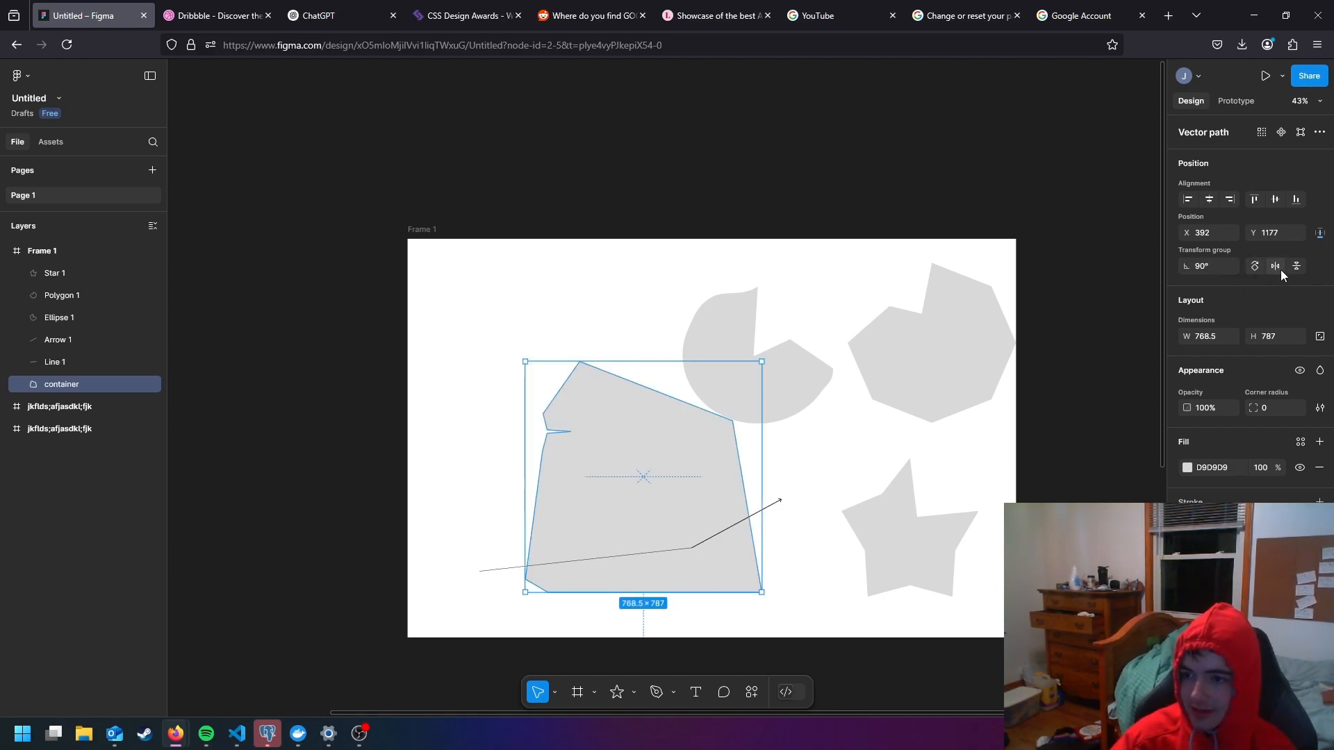
click(1277, 267)
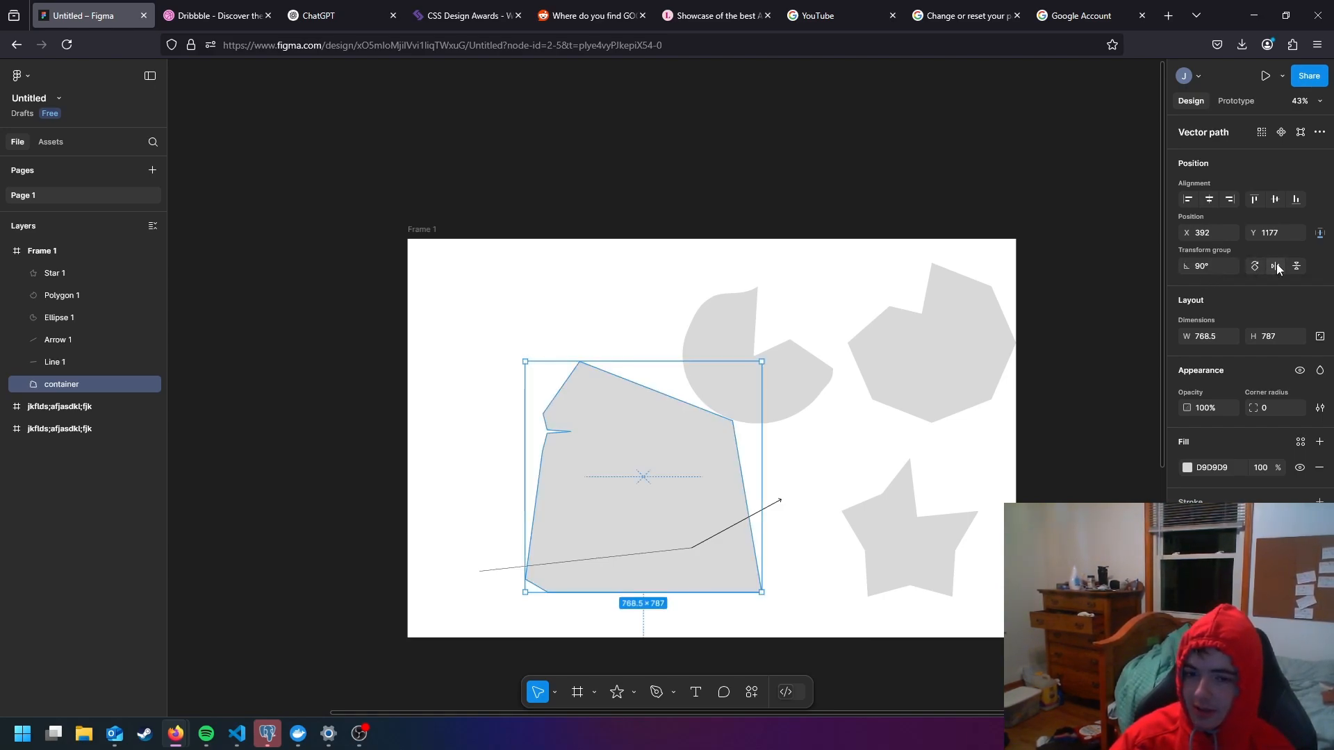
click(1296, 267)
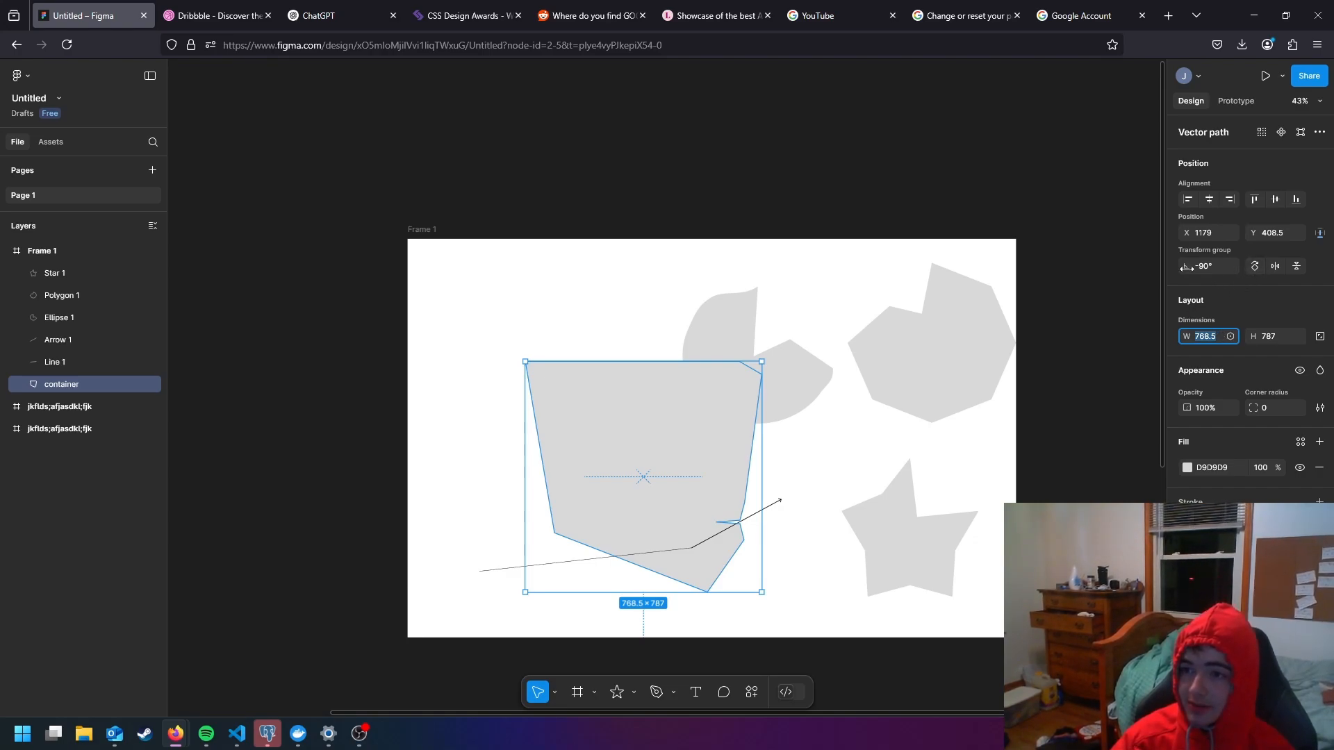
- Select the polygon, ellipse, star and container in turn to compare their position and size values
click(955, 356)
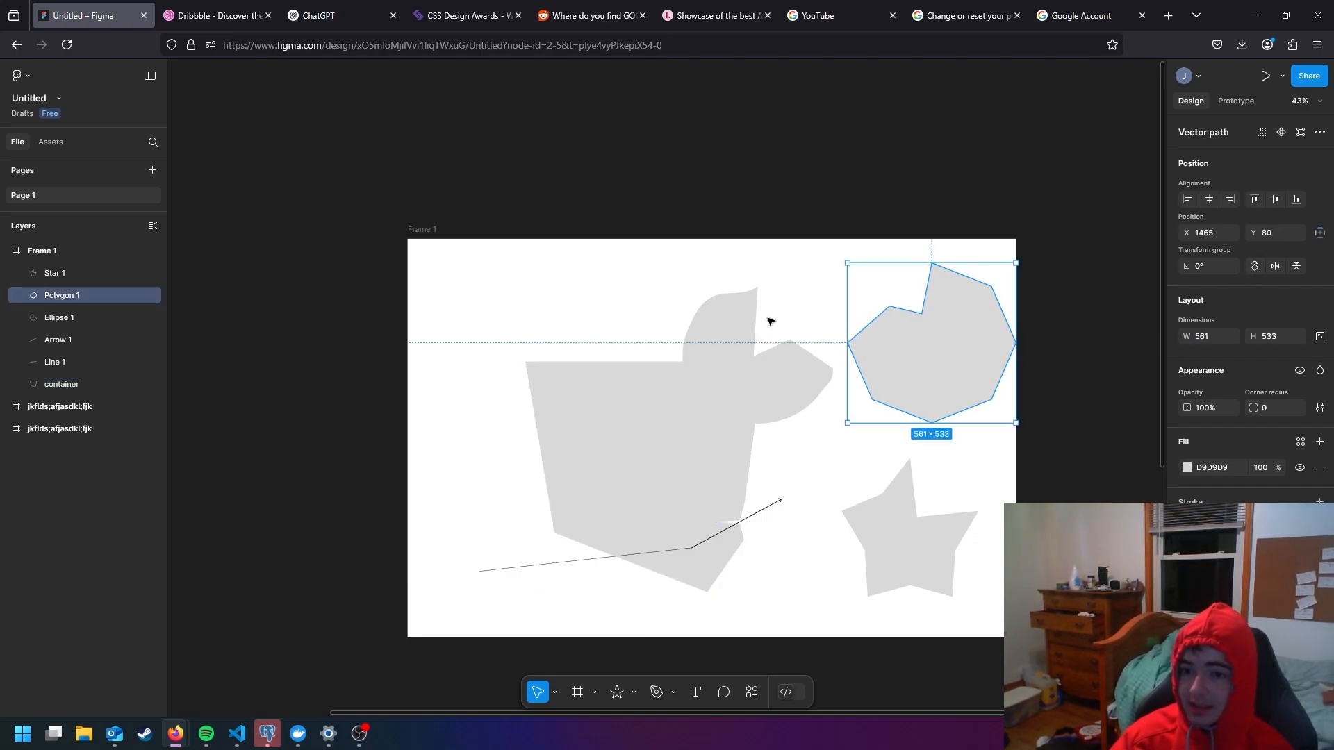
click(743, 316)
click(908, 504)
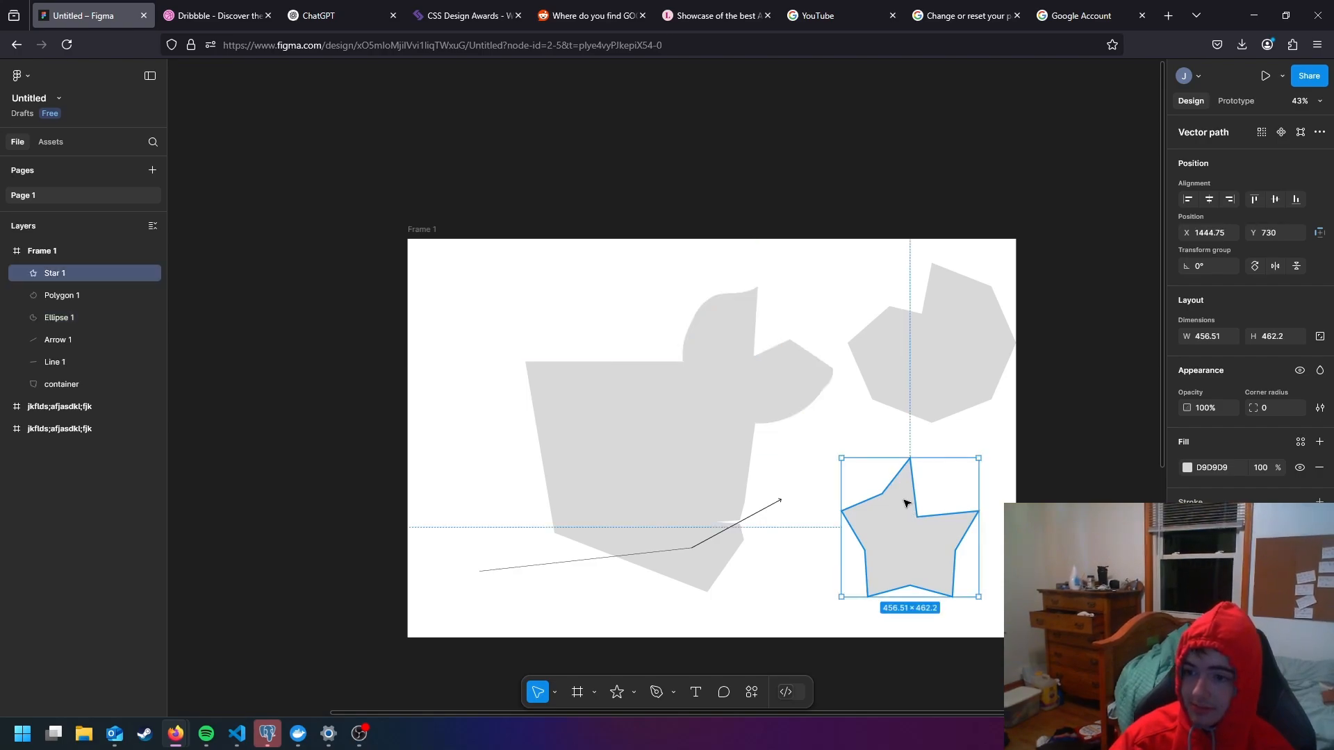
click(955, 363)
click(731, 335)
click(688, 440)
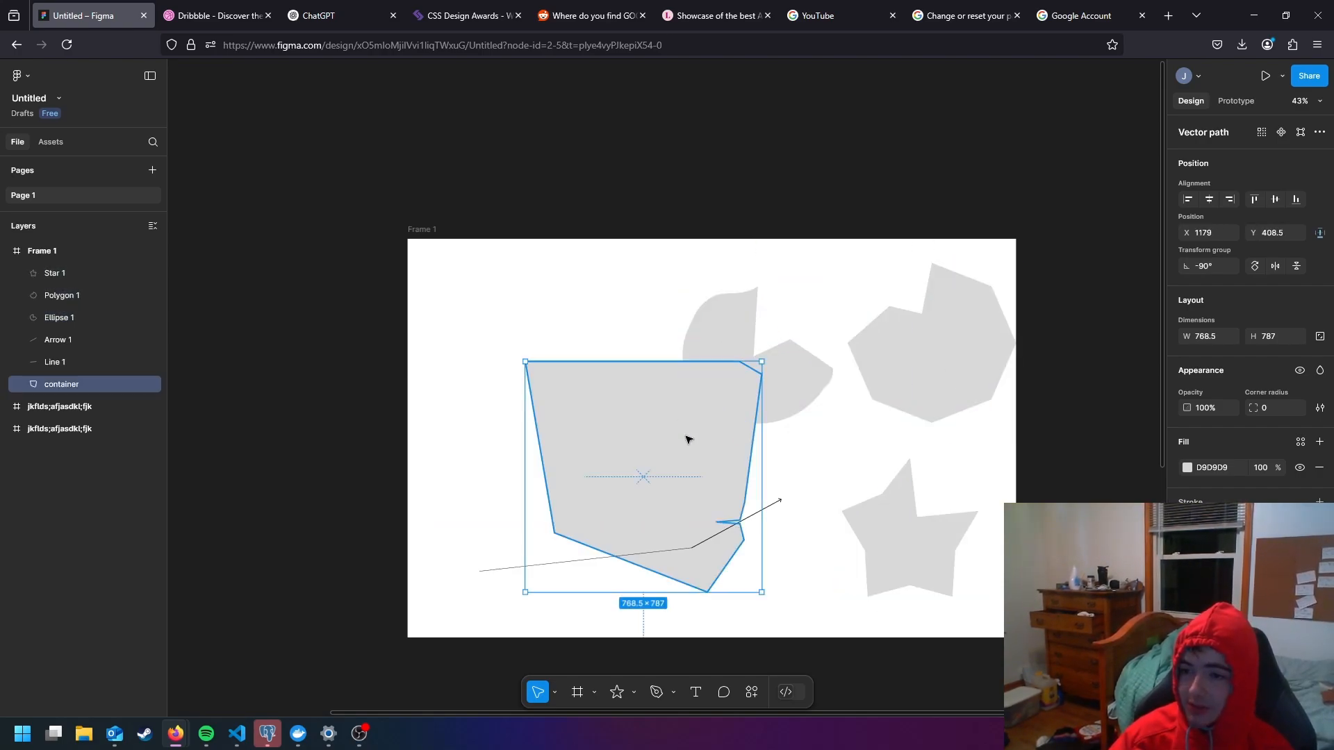
click(751, 314)
click(947, 357)
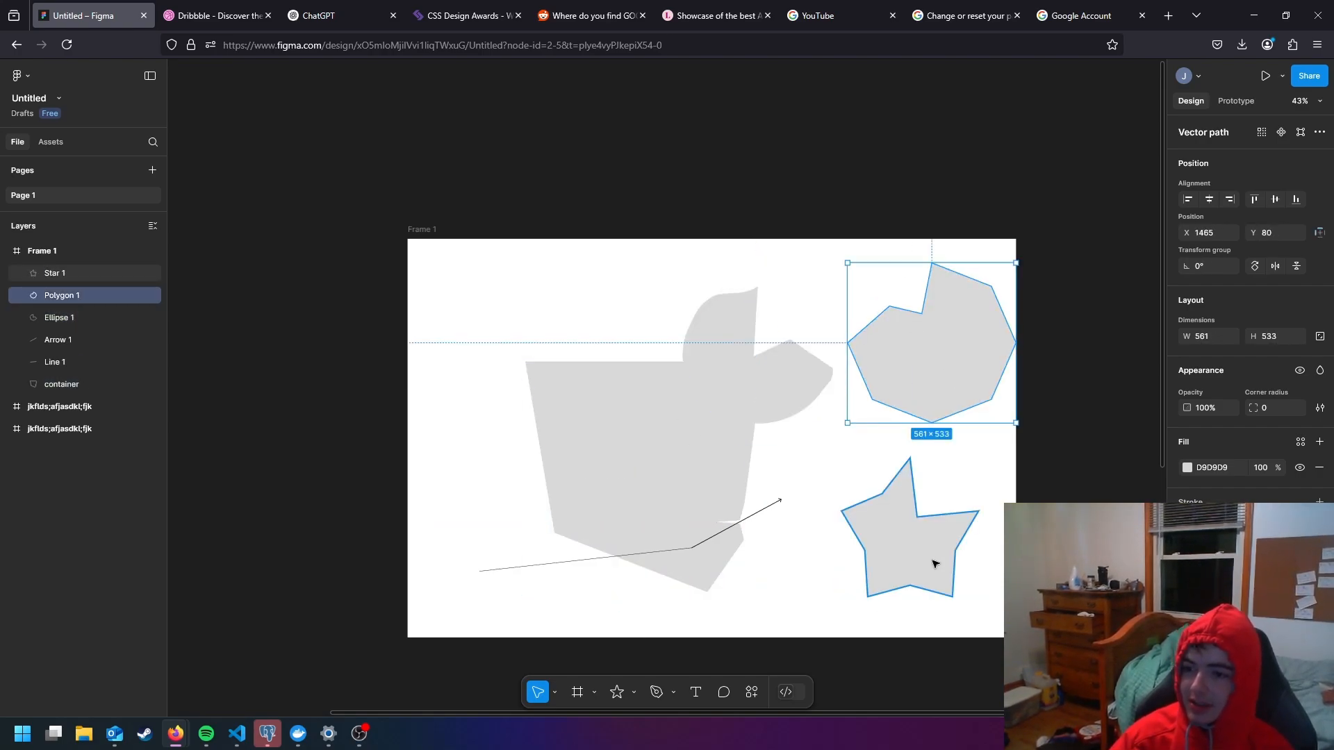
click(937, 562)
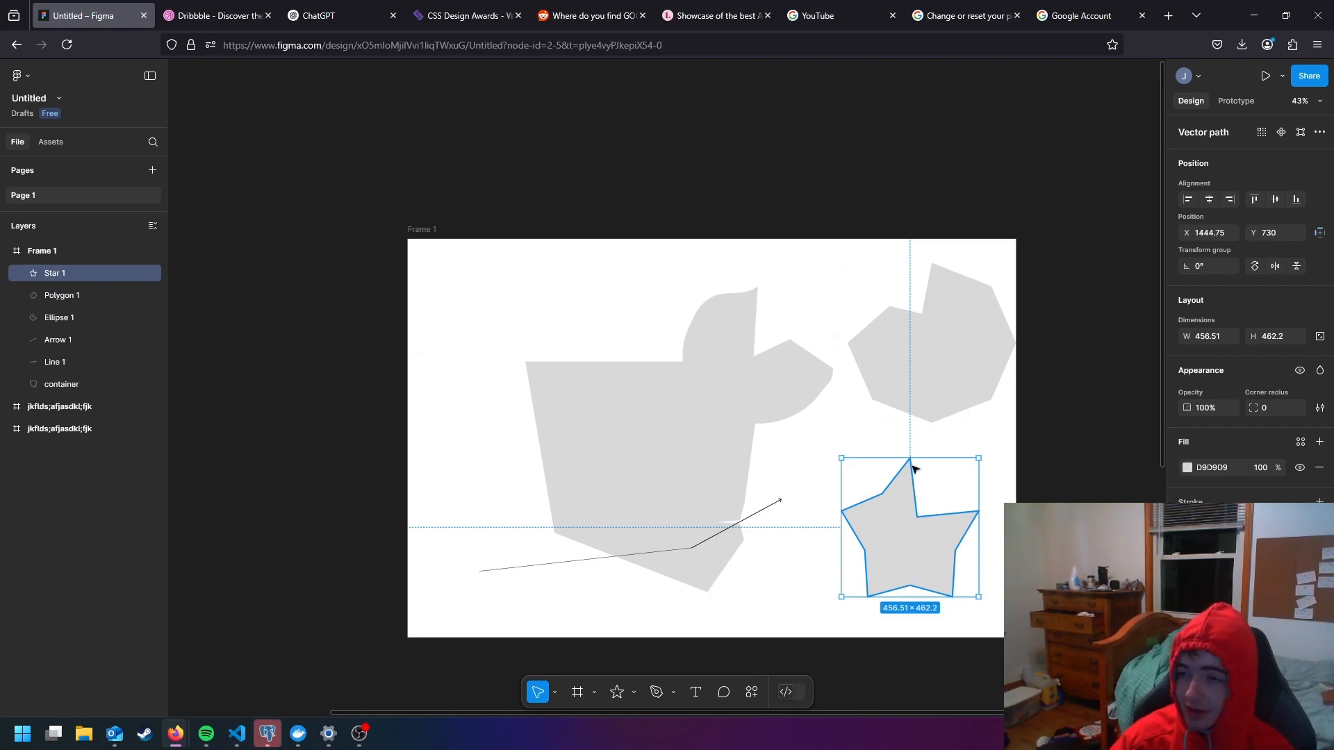
- Resize the container to 698 wide by 1033 high and set its rotation to 0°
click(614, 463)
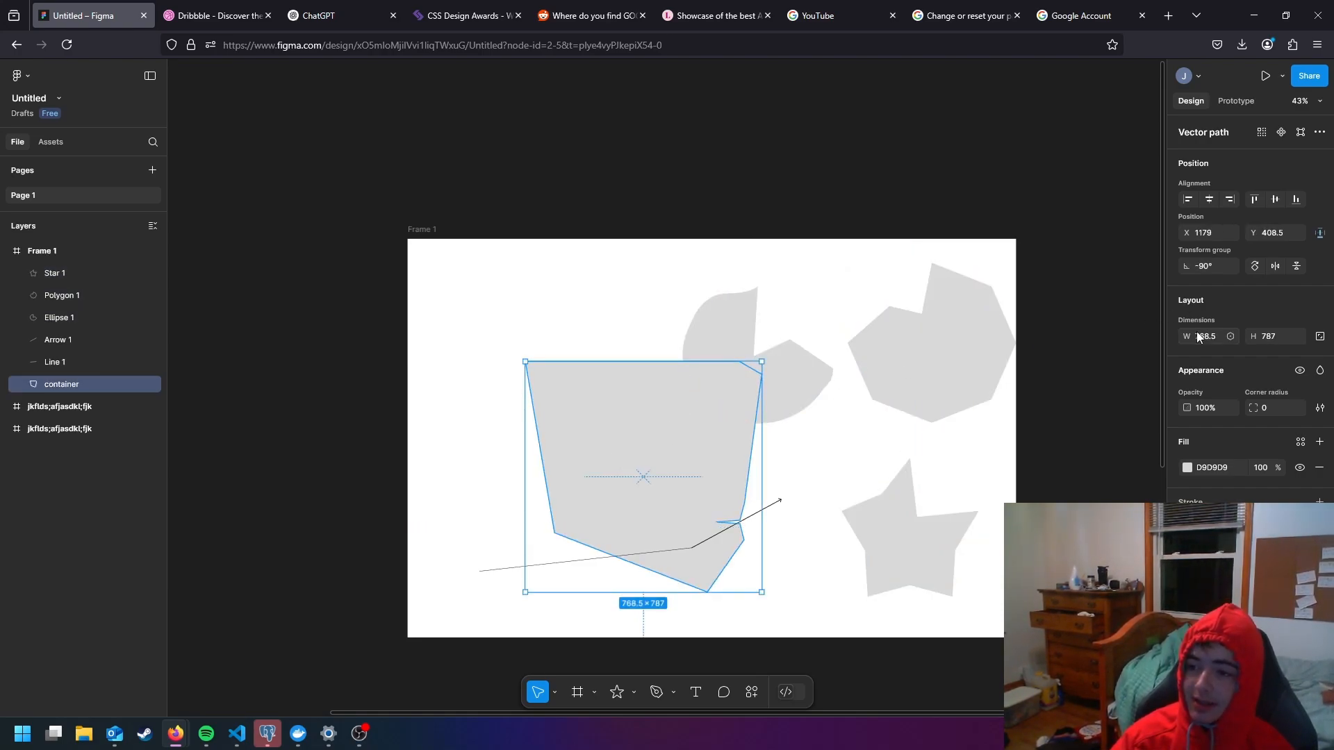
drag(1197, 334, 1320, 278)
drag(1198, 340, 1213, 298)
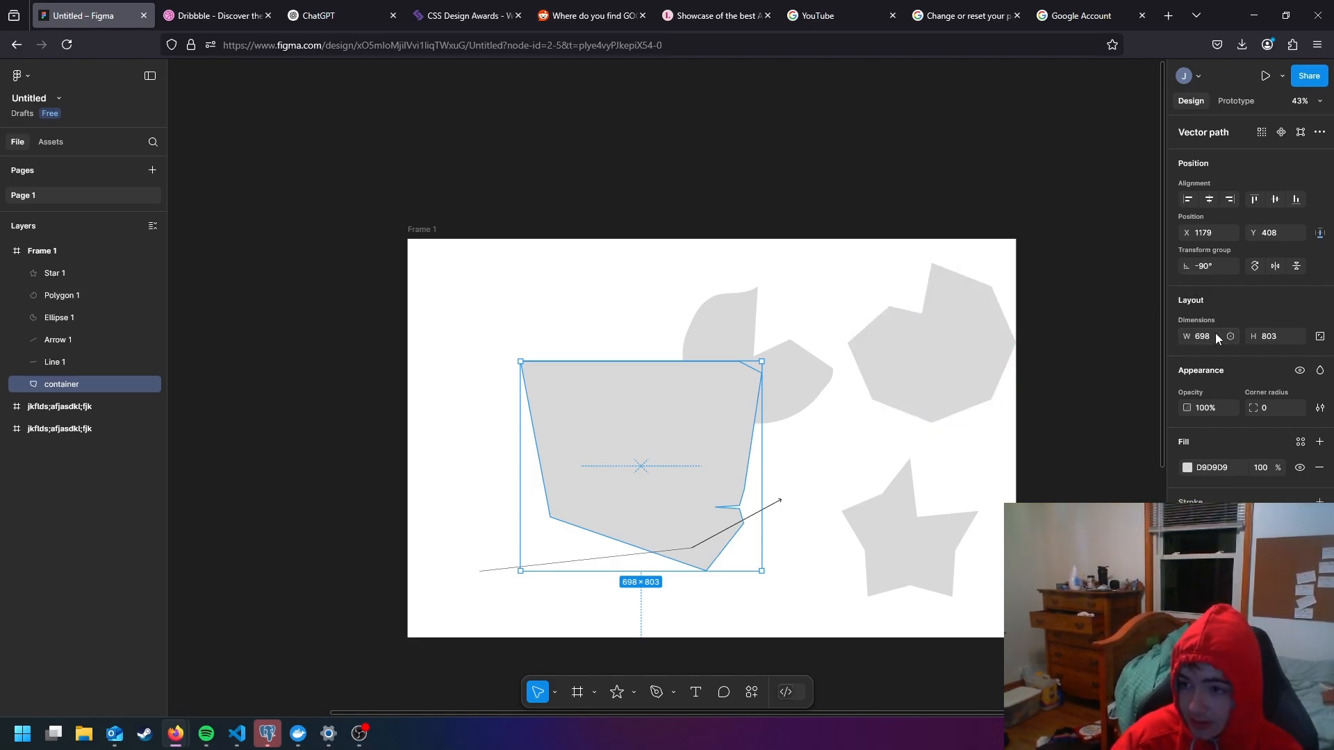
drag(1257, 338, 1201, 301)
text(0)
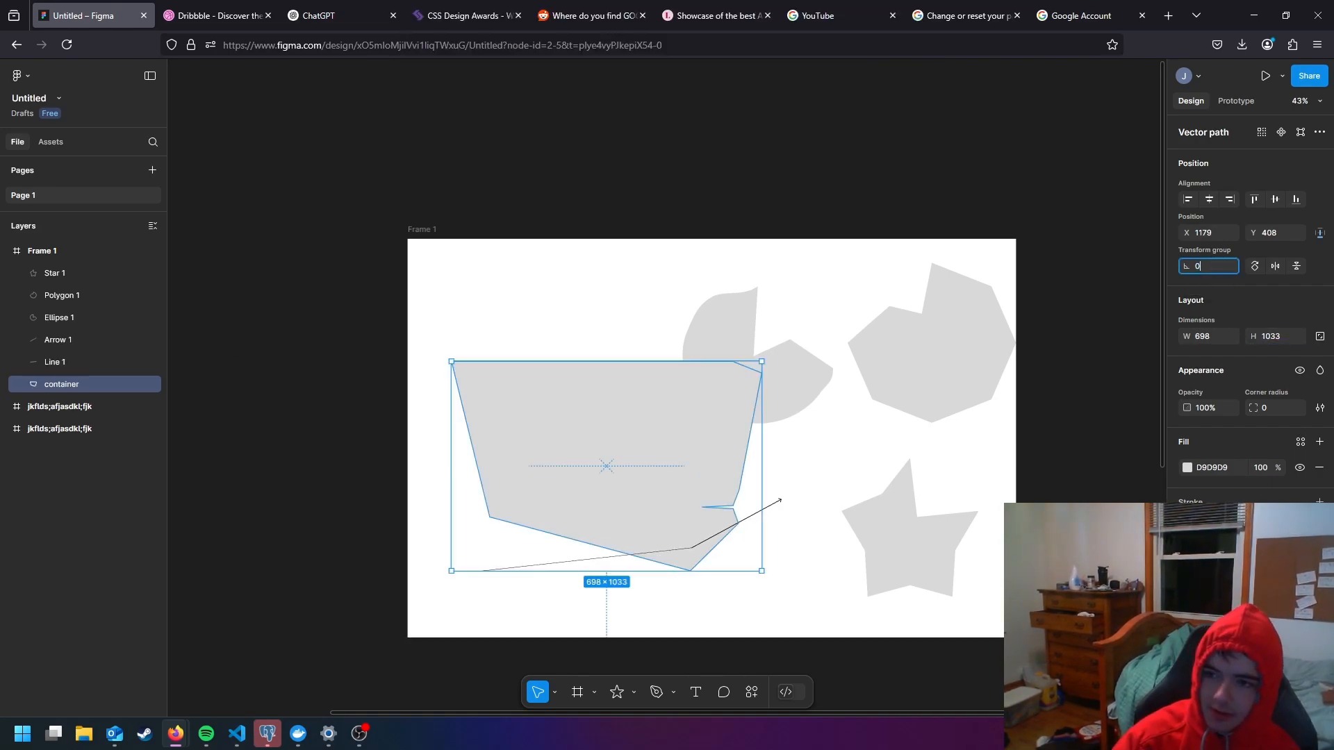
key(Return)
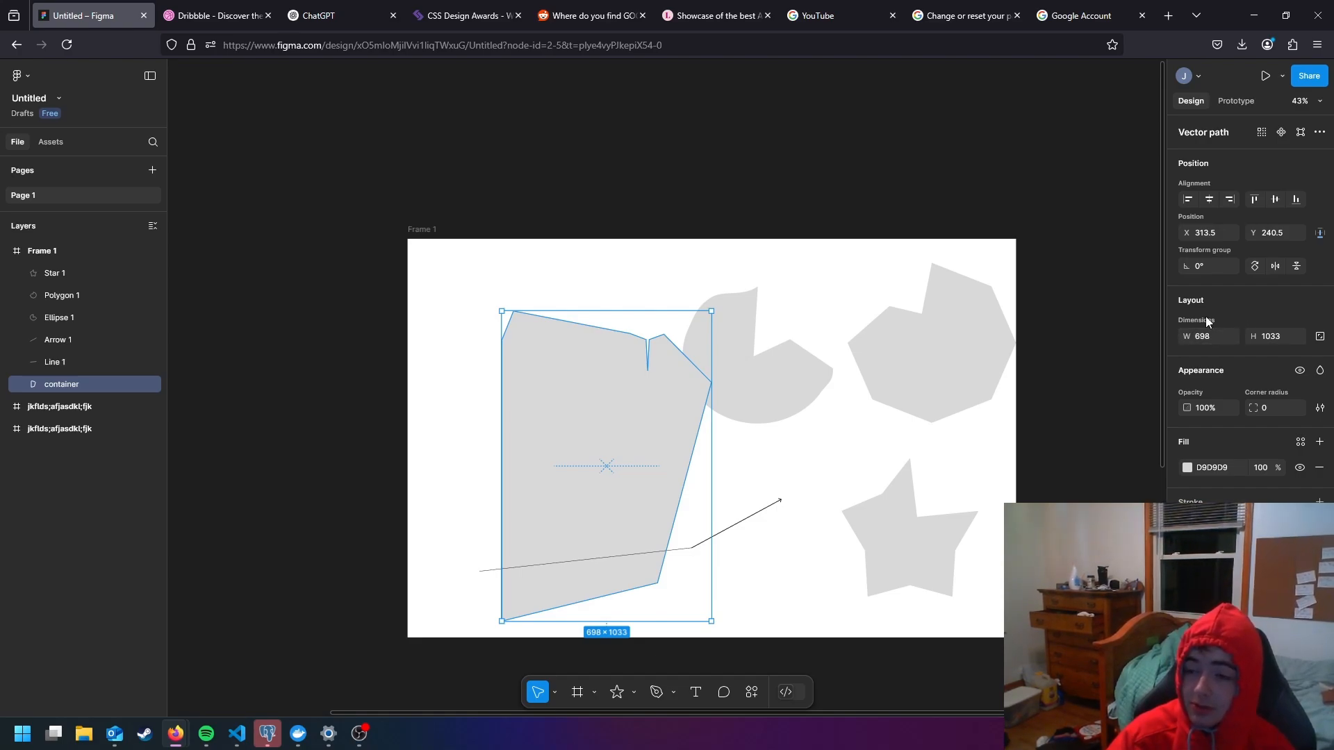
- Widen the container to 731 and try out its opacity setting, finishing at 100%
drag(1190, 336, 1235, 336)
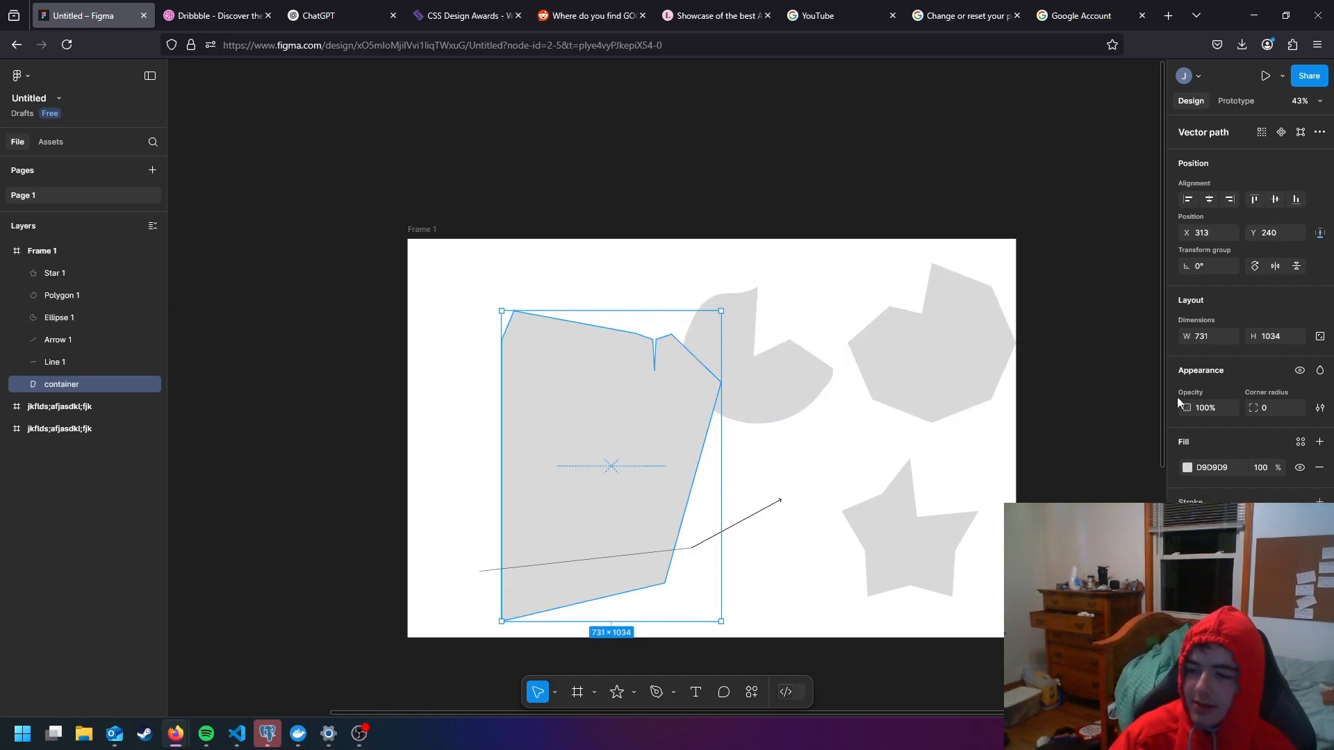
drag(1187, 408, 1244, 416)
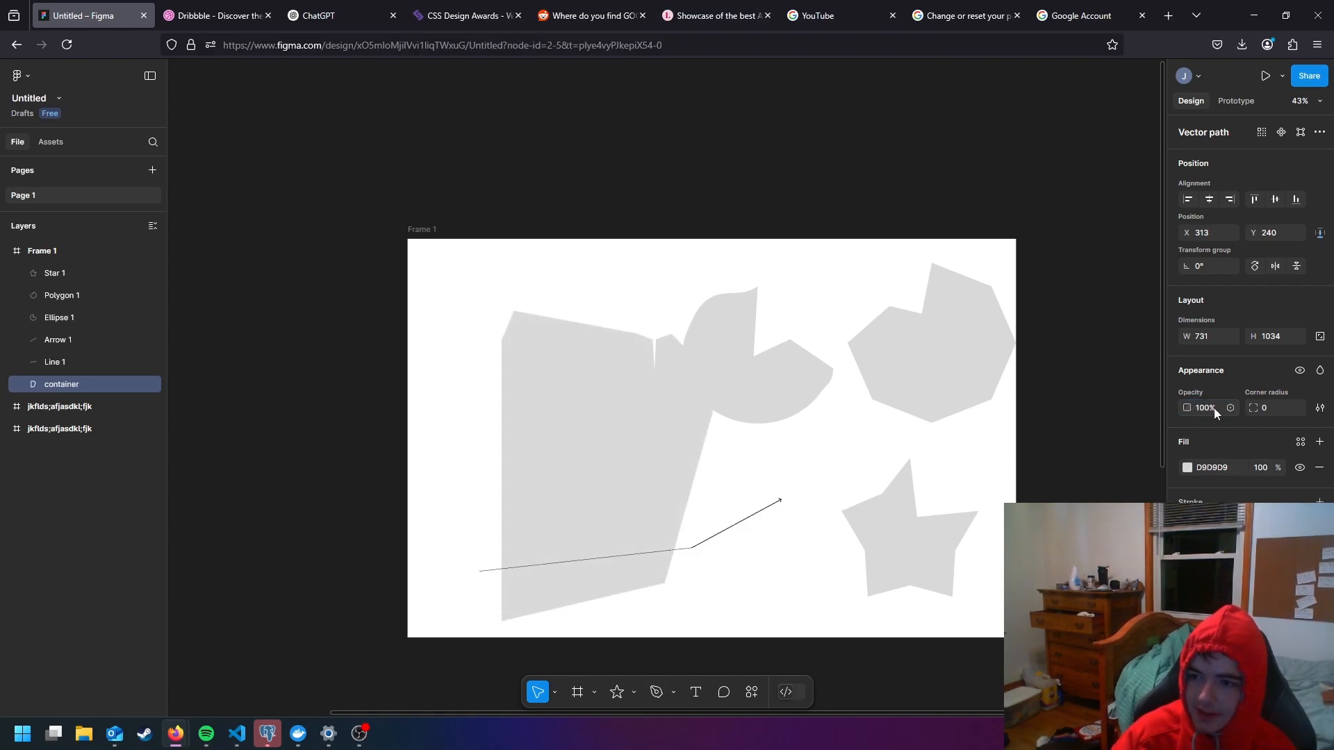
- With the aspect ratio temporarily locked, move the container toward Frame 1's upper-left area and scale it proportionally to about 594 × 840
click(1319, 340)
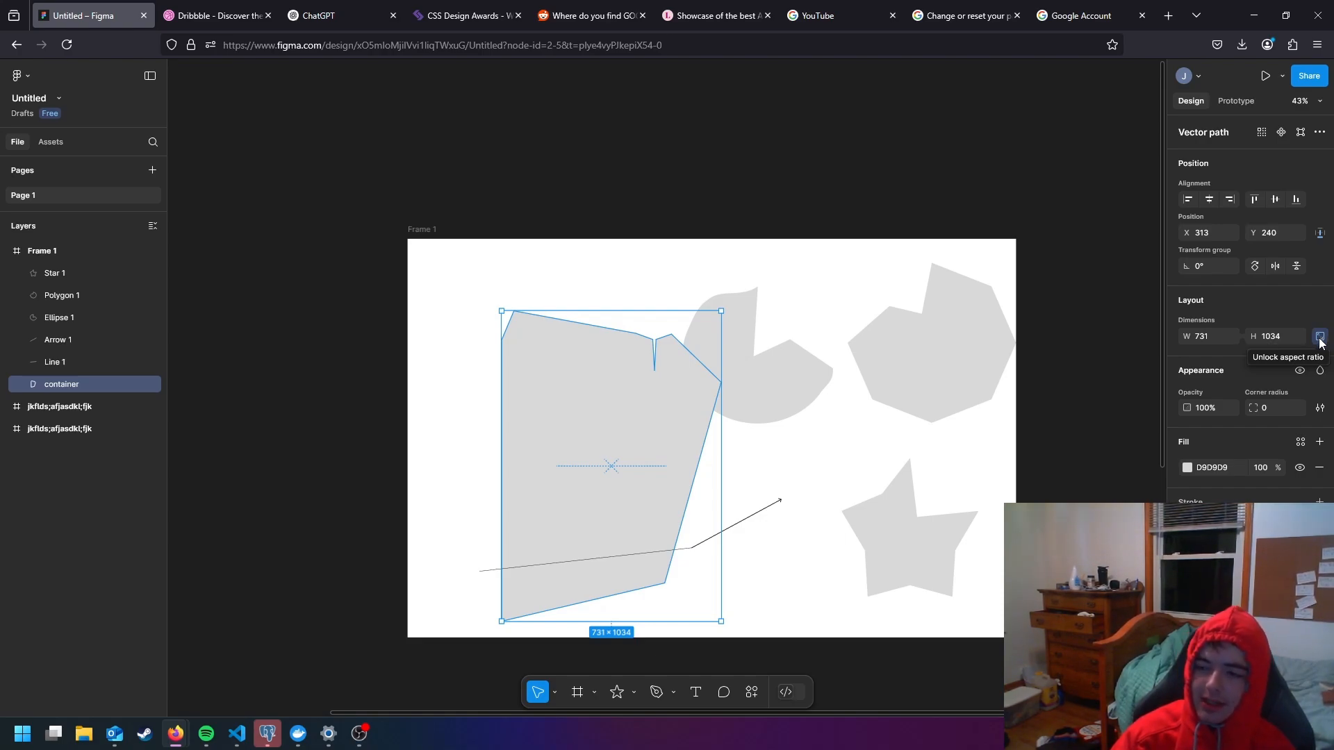
drag(557, 465, 543, 410)
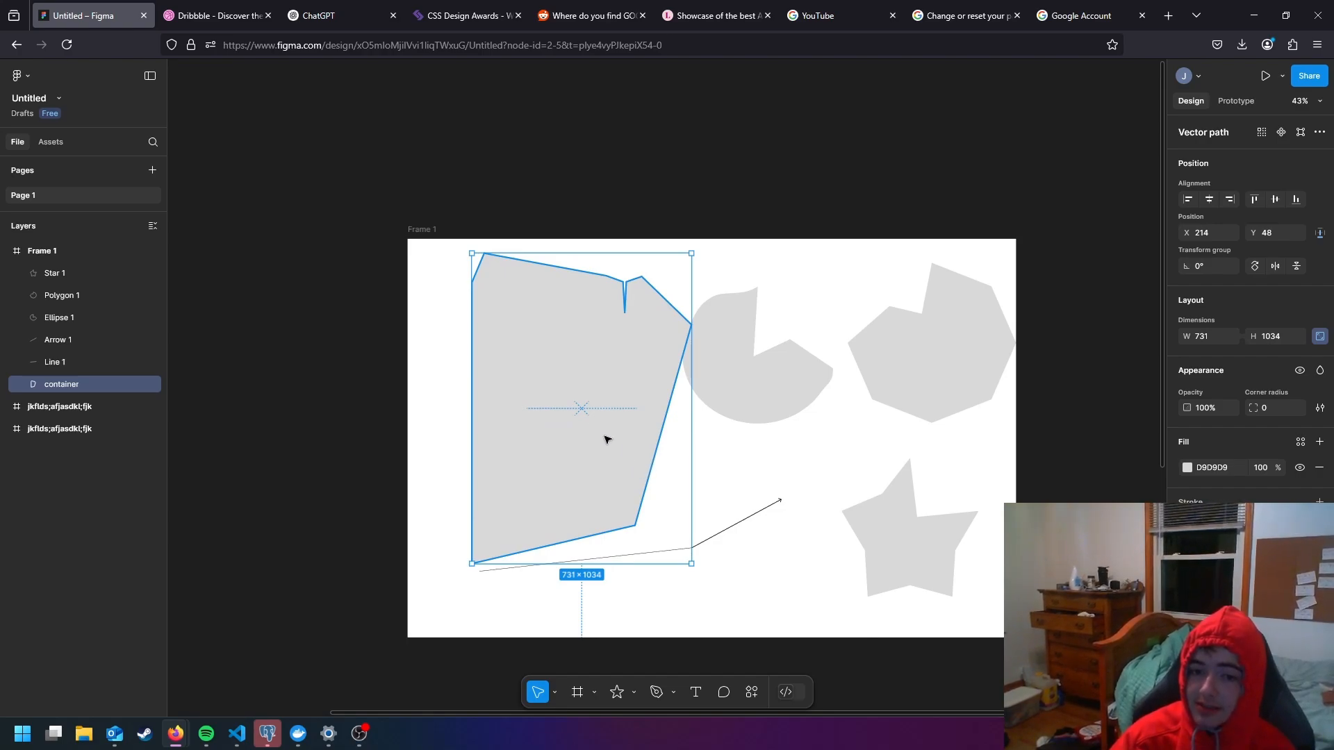
drag(691, 408, 651, 401)
key(ctrl+z)
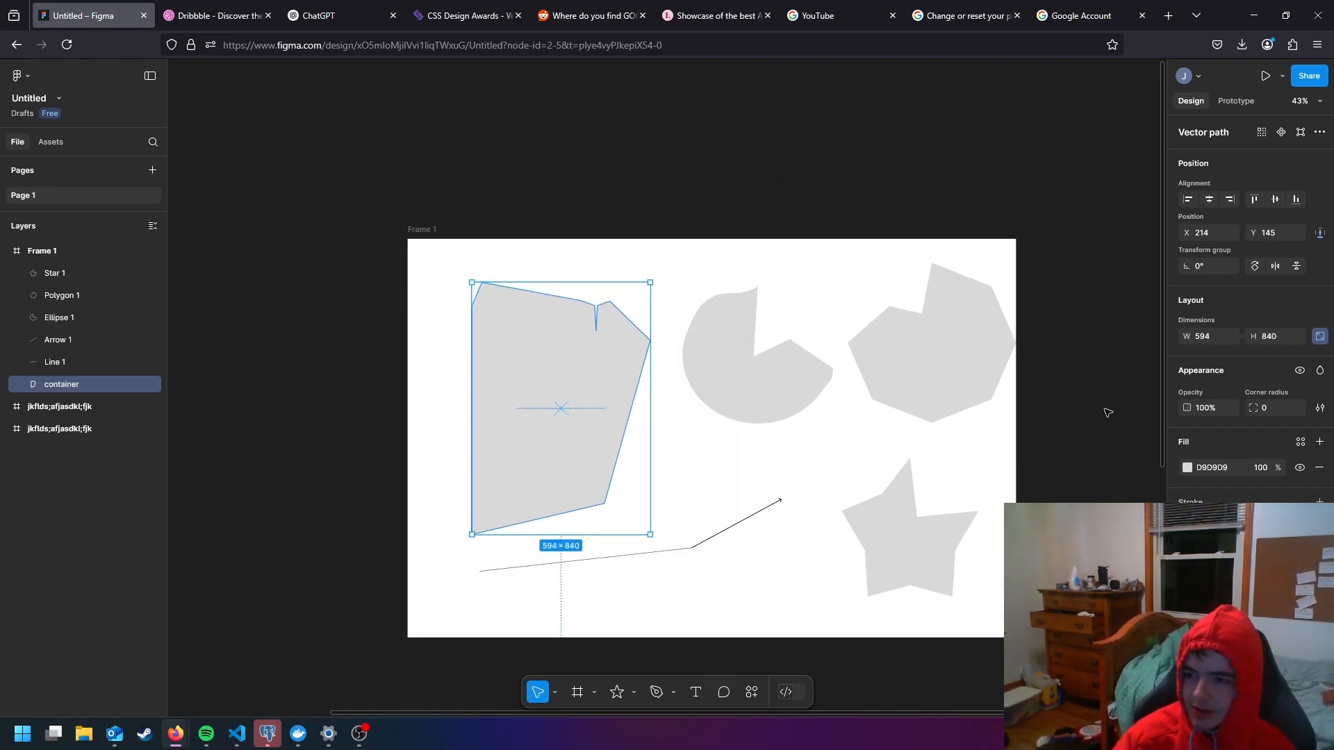
click(1320, 339)
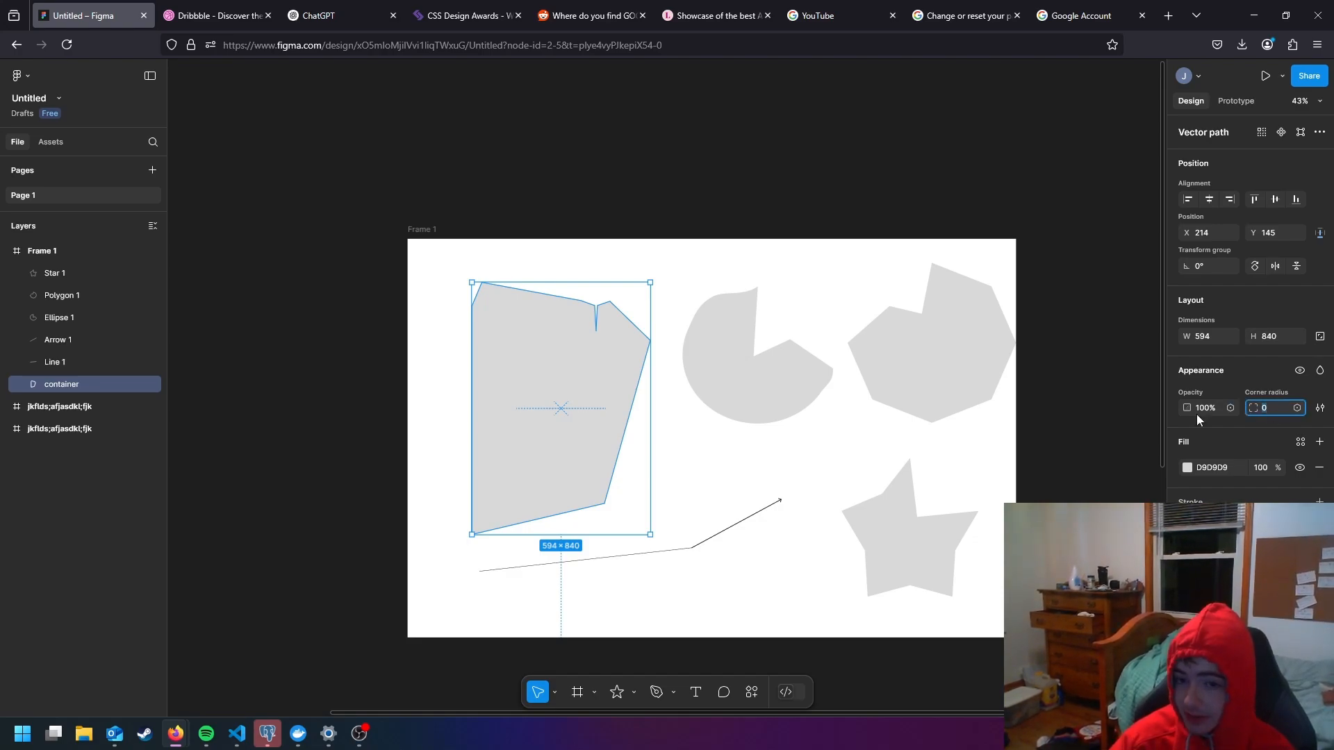
- Select the other shapes in turn, and look at the library variables offered for the container's corner radius
click(820, 384)
click(915, 387)
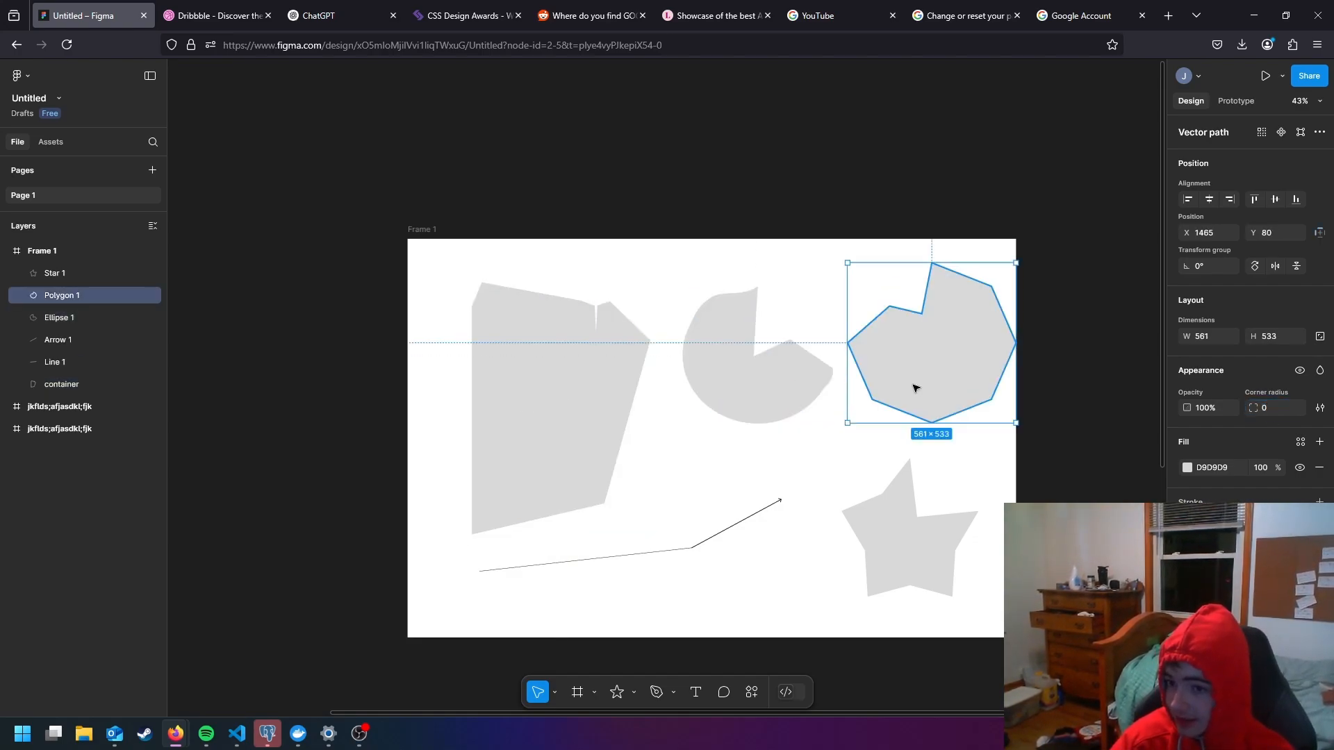
click(907, 570)
click(606, 389)
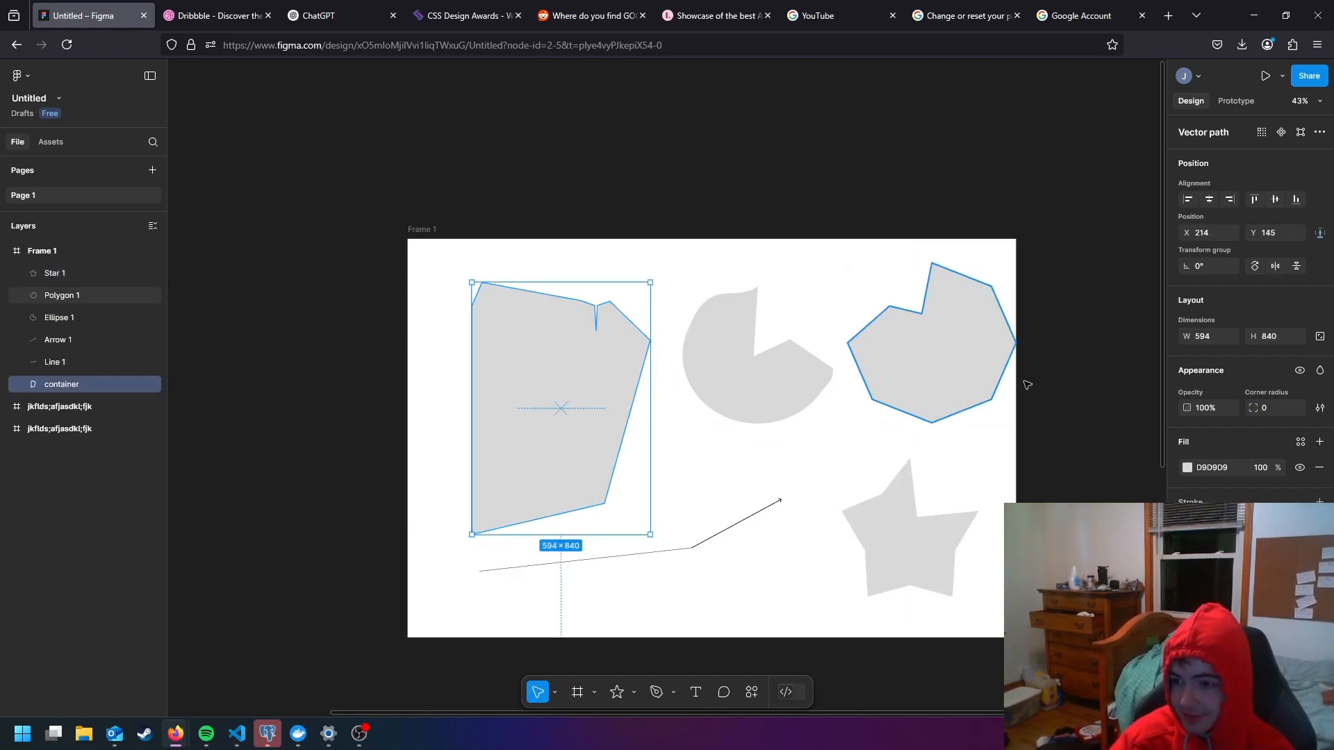
click(1297, 408)
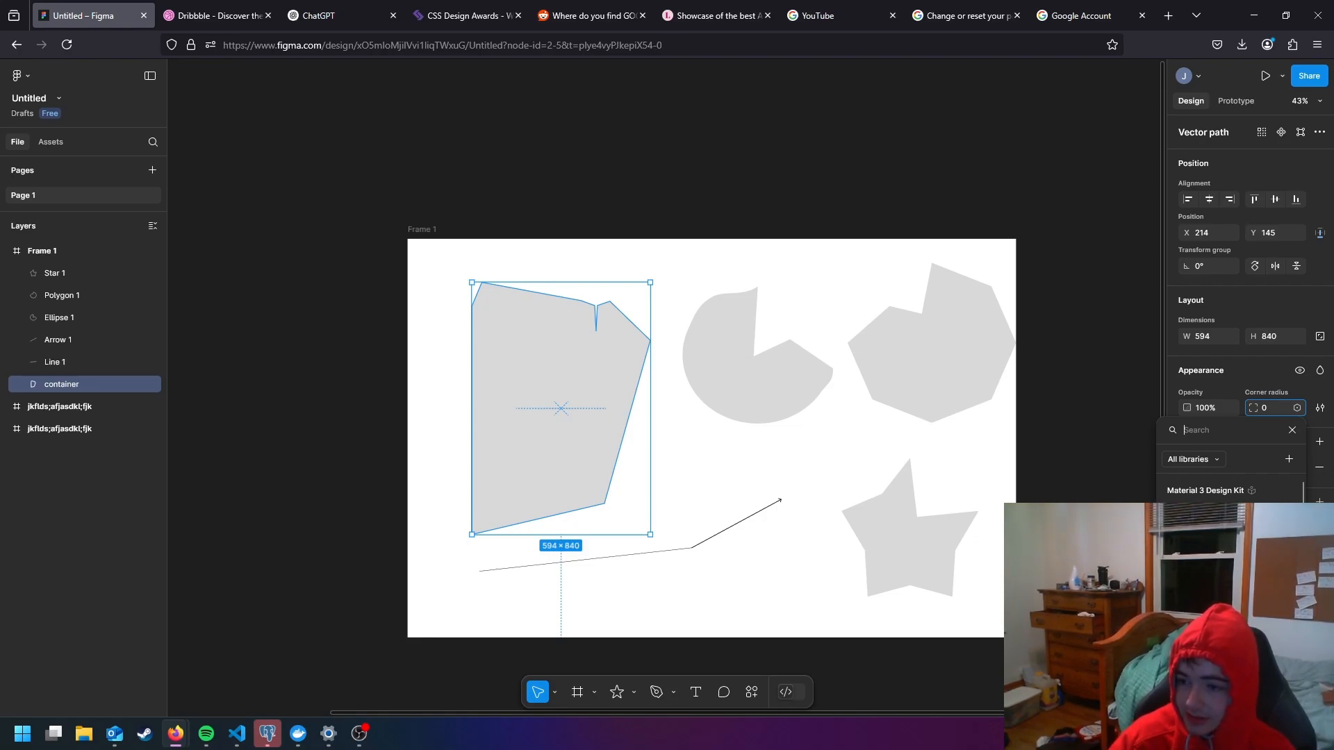
click(1297, 423)
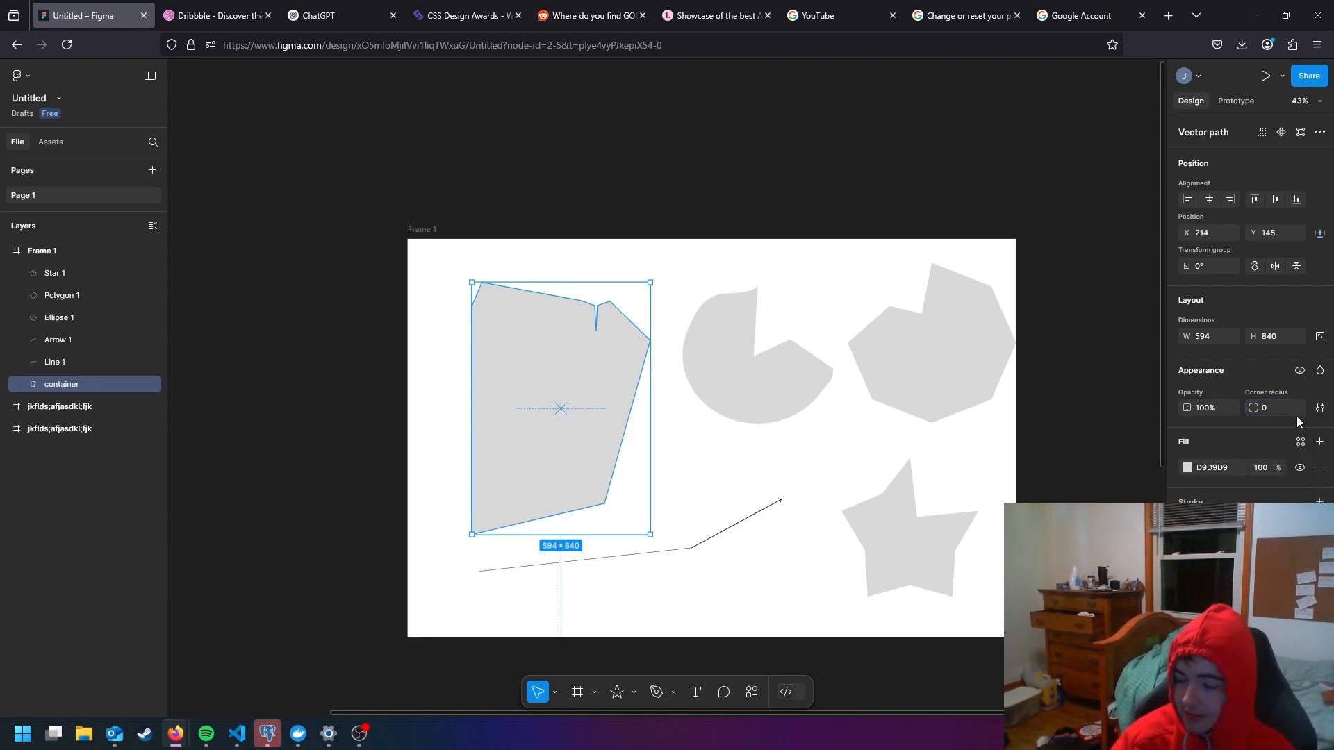
- Apply a library variable of 16 as the container's corner radius, and try adjusting the radius freely up to 61
click(1297, 408)
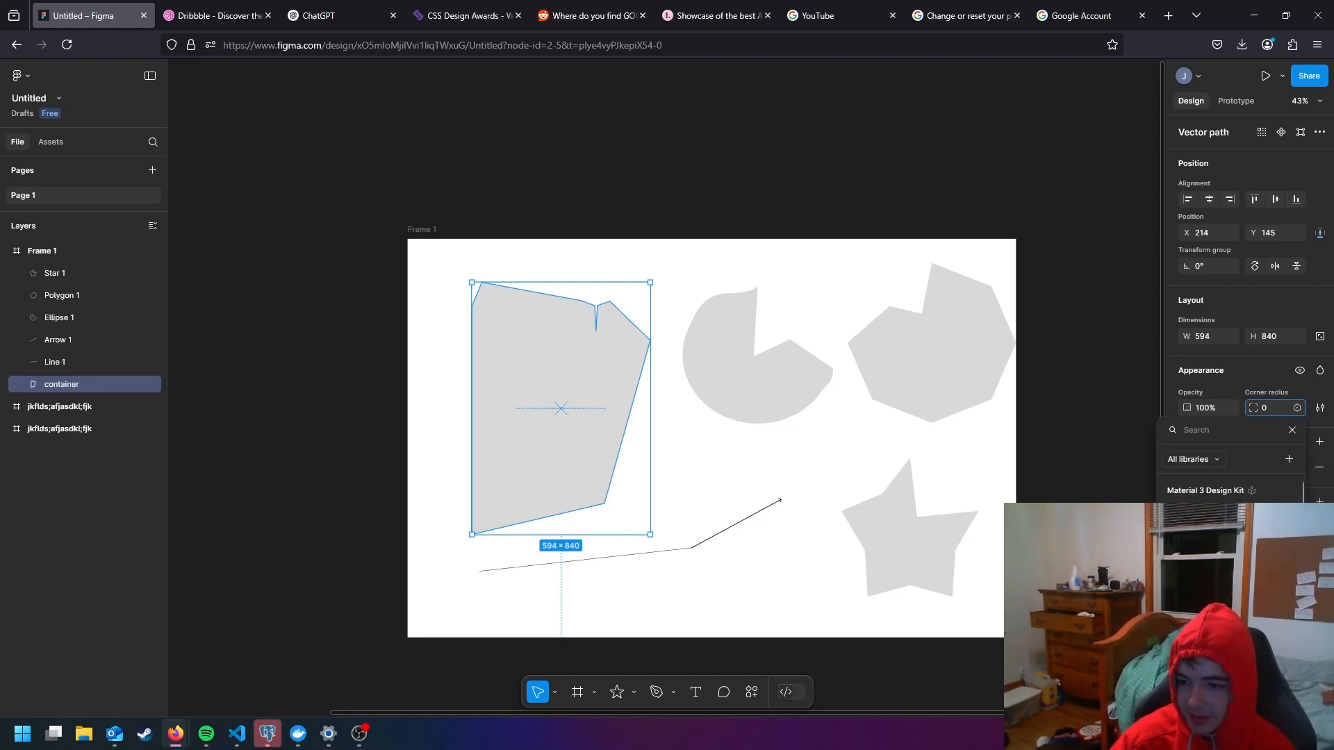
click(1213, 556)
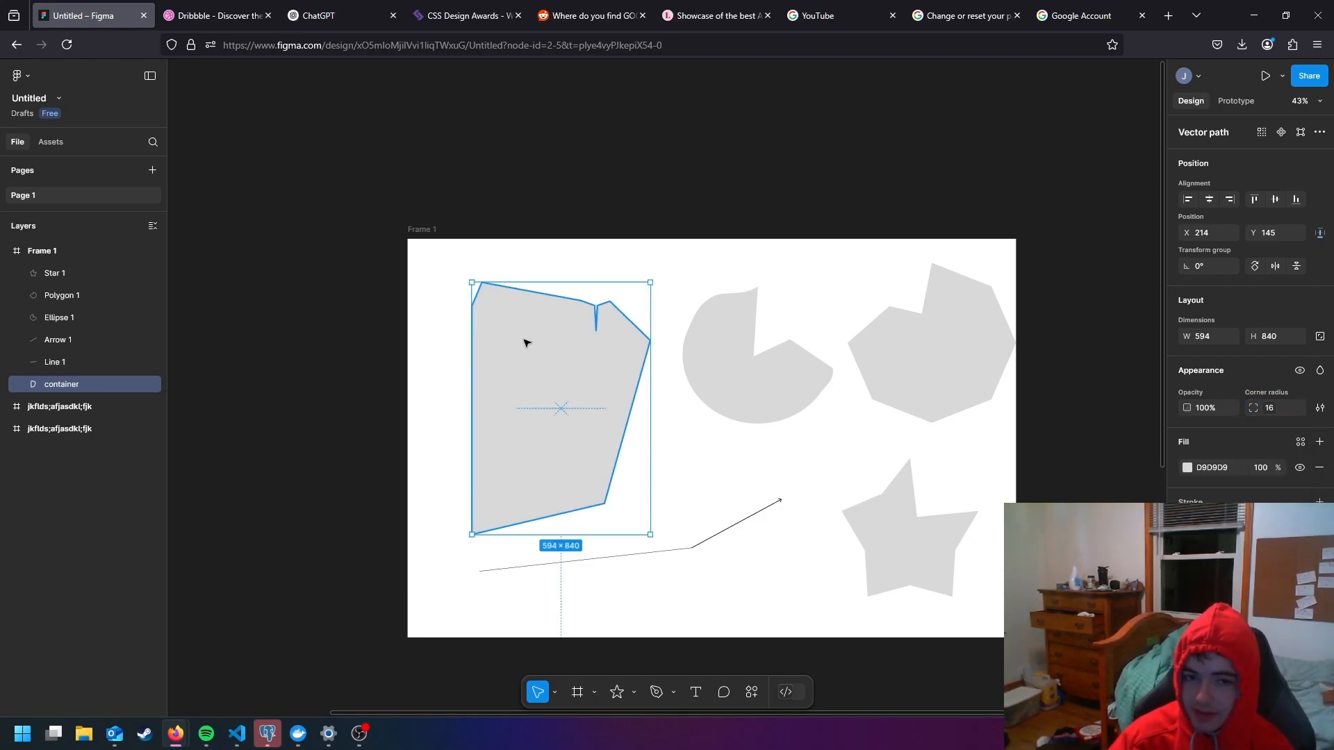
scroll(494, 368, up, 3)
scroll(504, 367, up, 1)
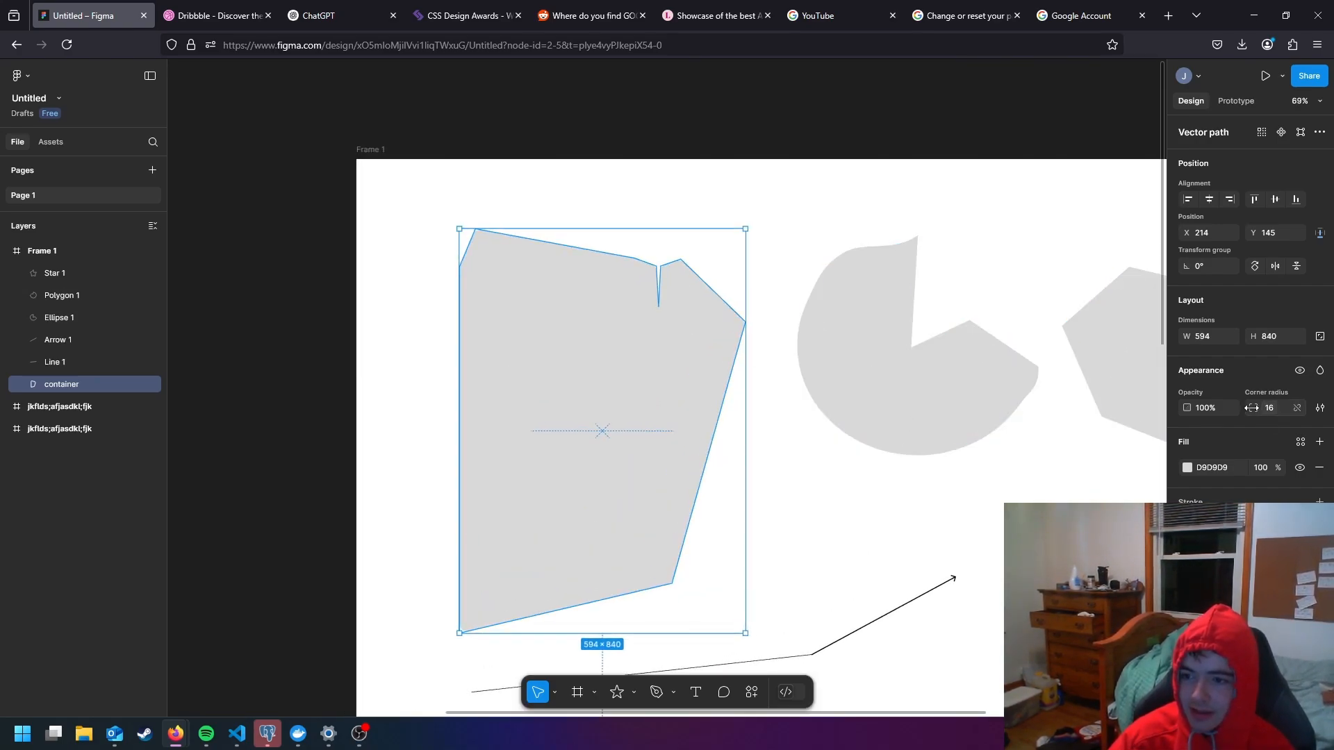
drag(1252, 408, 100, 413)
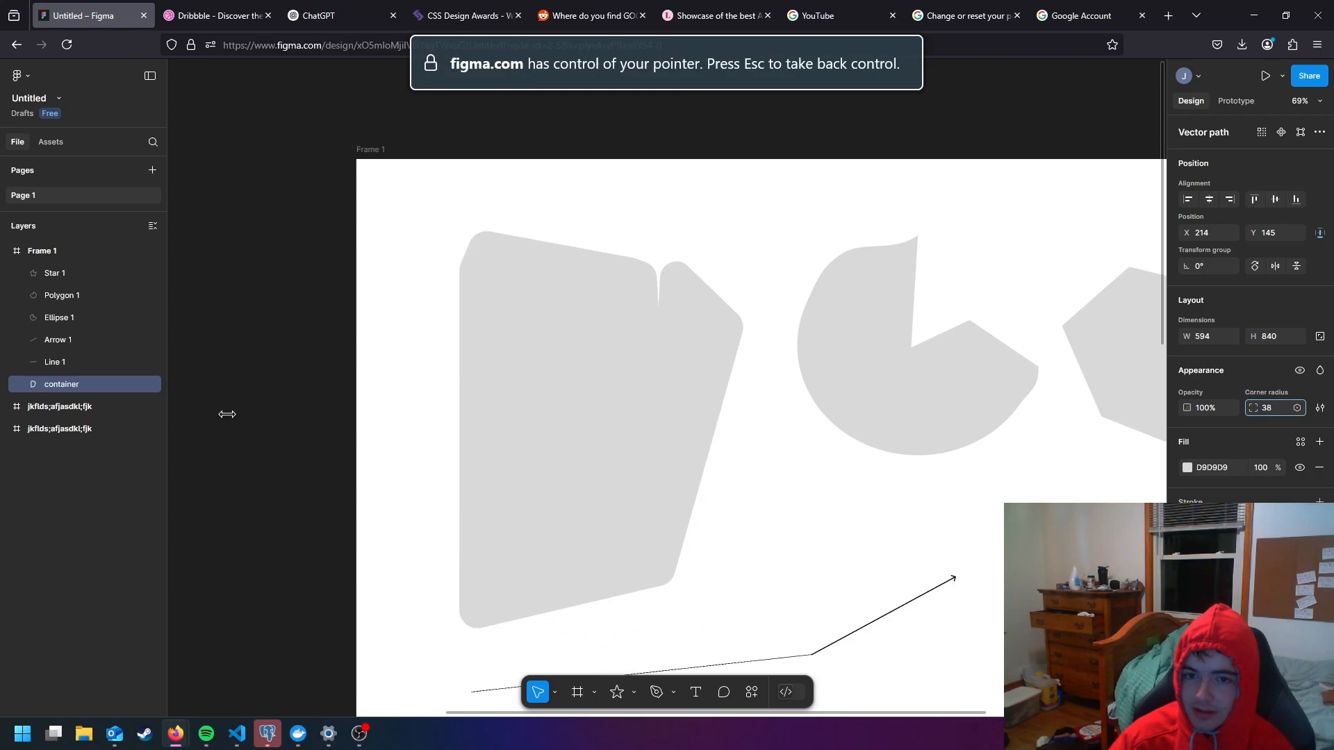
drag(227, 414, 557, 422)
- Try a corner radius of 40 on the container, and set it to 10
click(1266, 407)
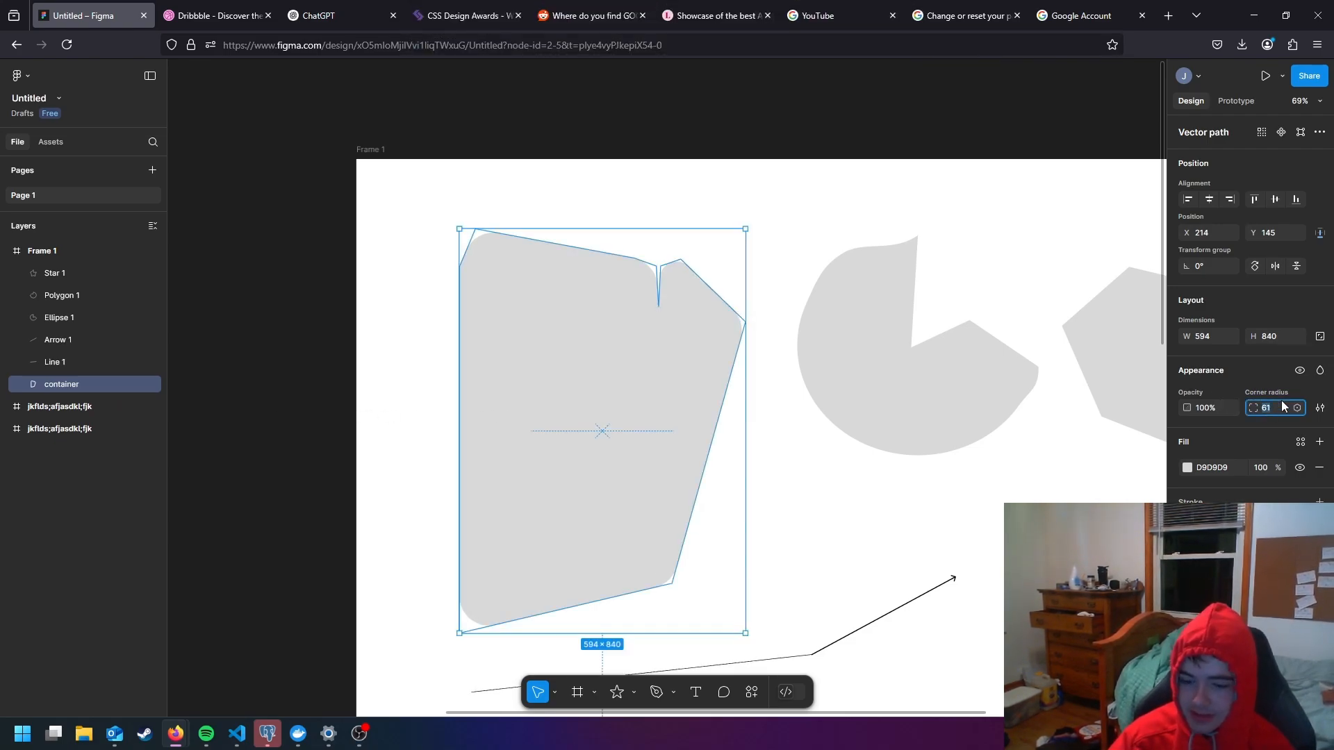
text(40)
key(Return)
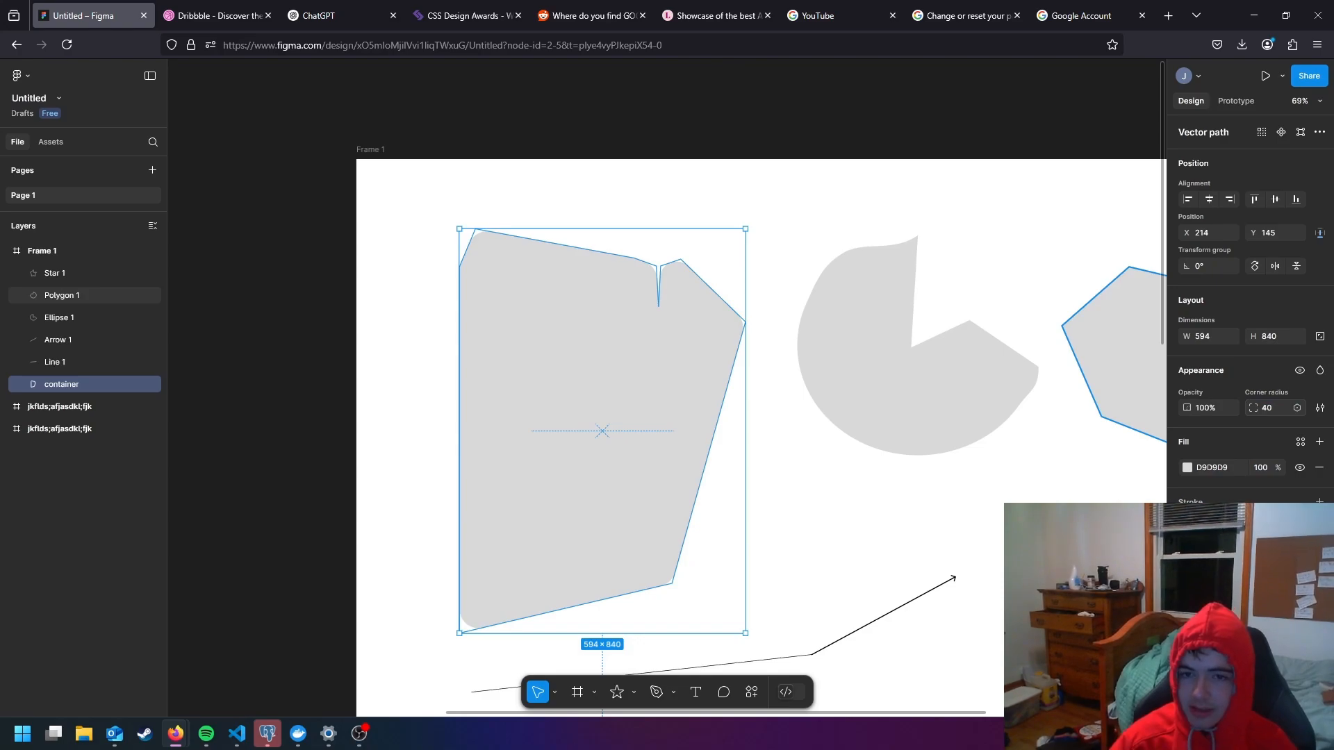
text(10)
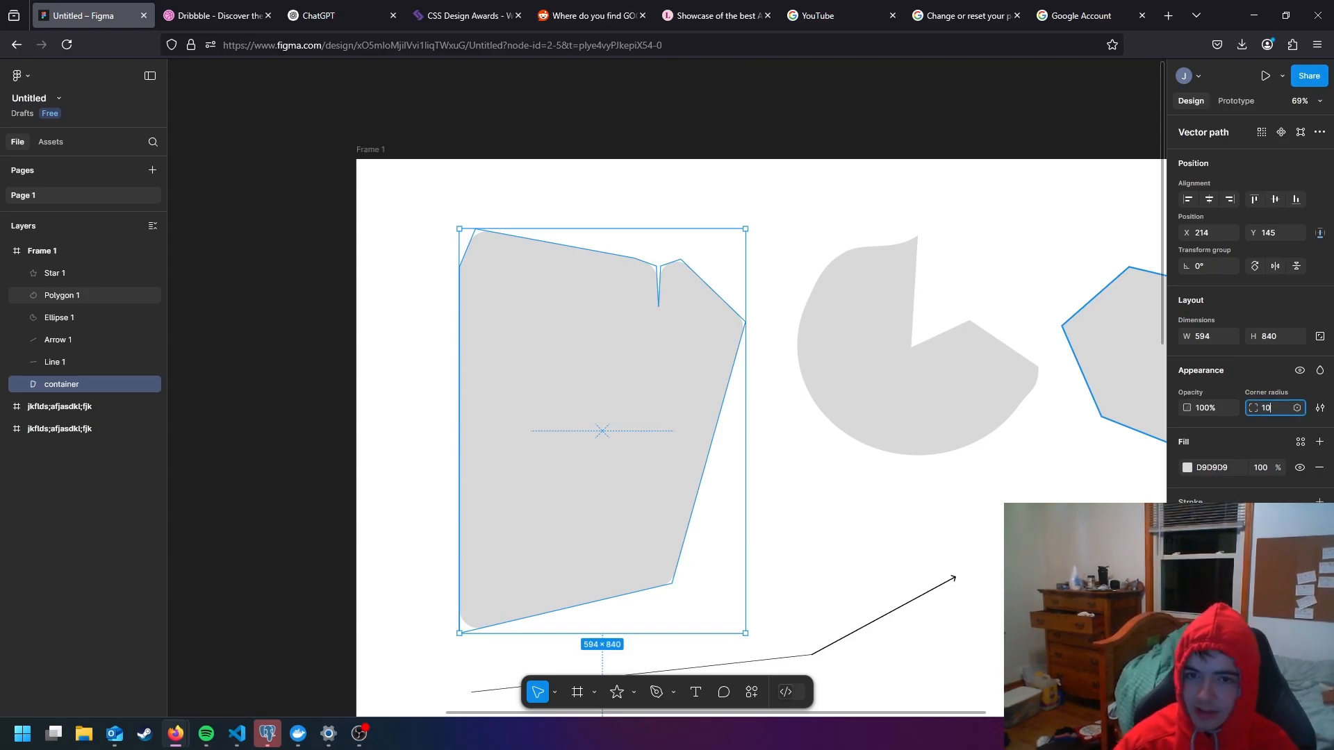
key(Return)
- Set the corner radius of Ellipse 1 to 5
click(907, 356)
scroll(921, 239, up, 15)
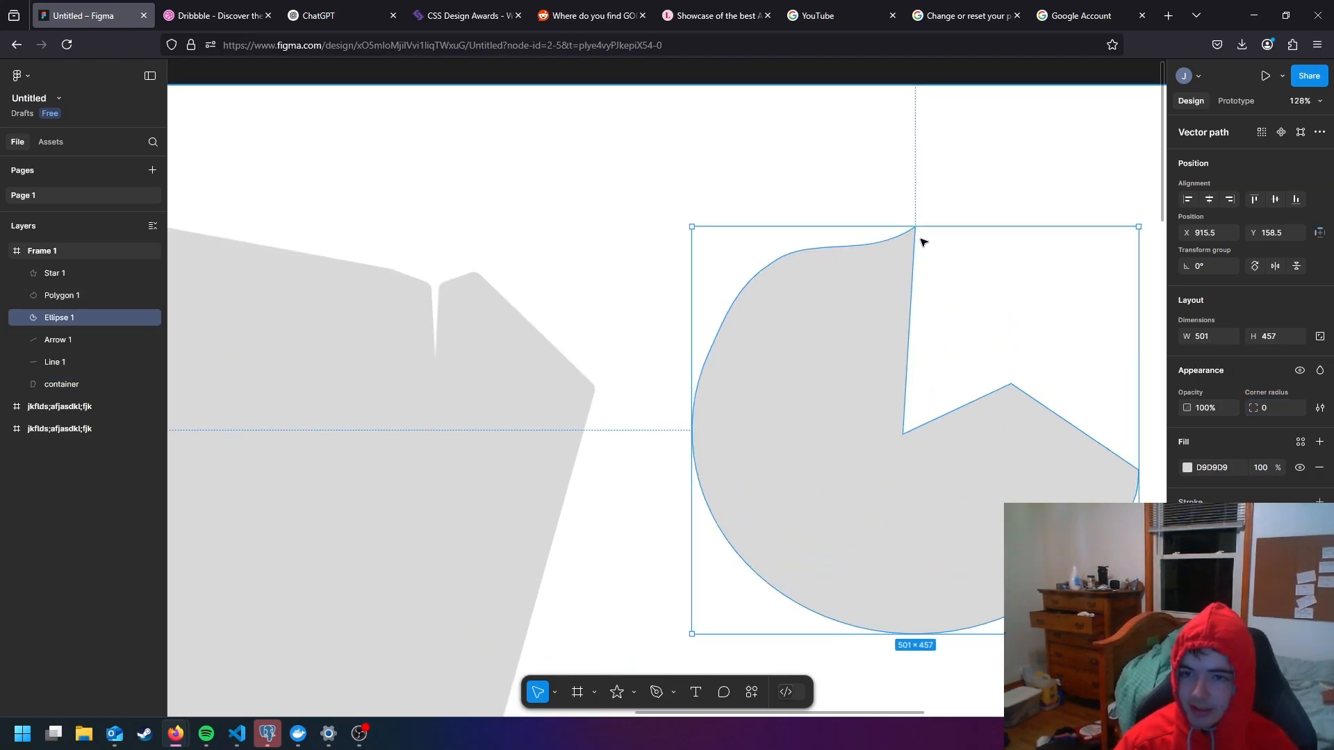
scroll(912, 272, up, 5)
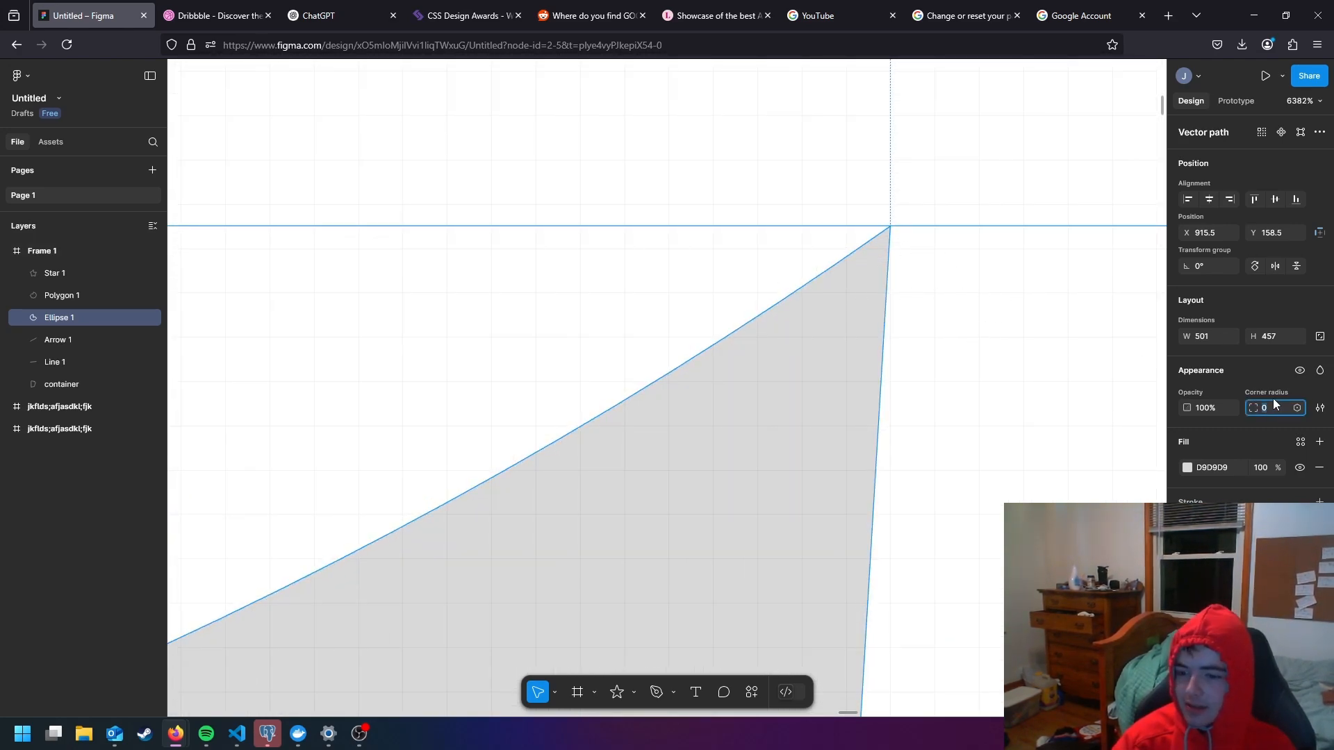
text(5)
key(Return)
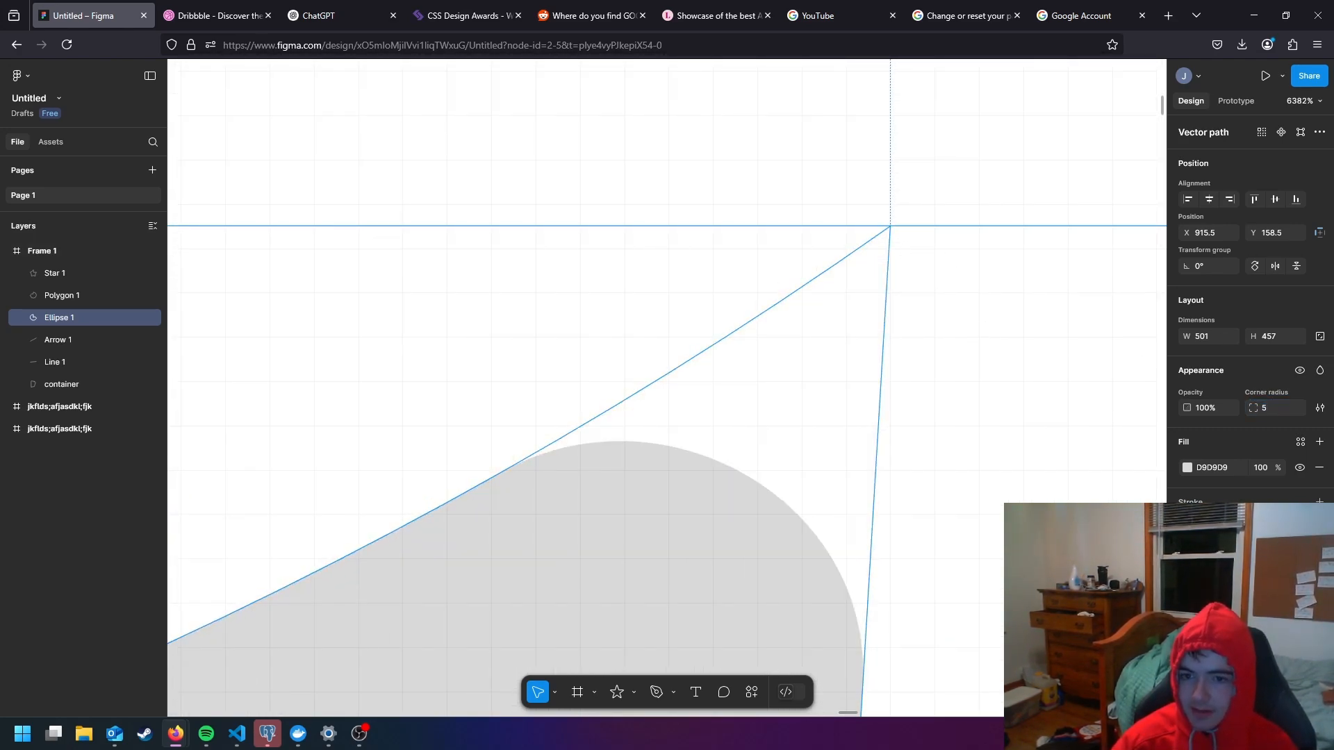
scroll(932, 465, down, 20)
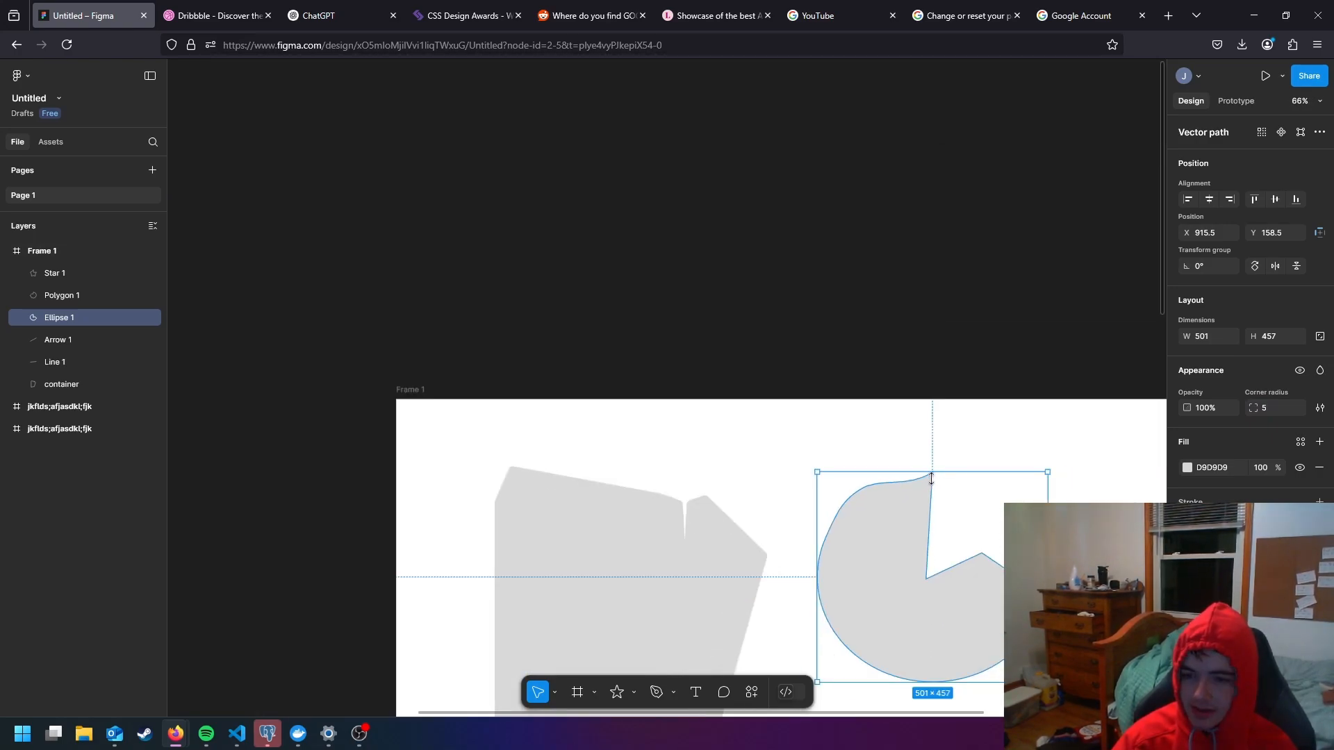
scroll(931, 480, down, 2)
- Examine the rounded corners of the ellipse and the container up close, briefly opening the container's vector points
drag(965, 509, 811, 327)
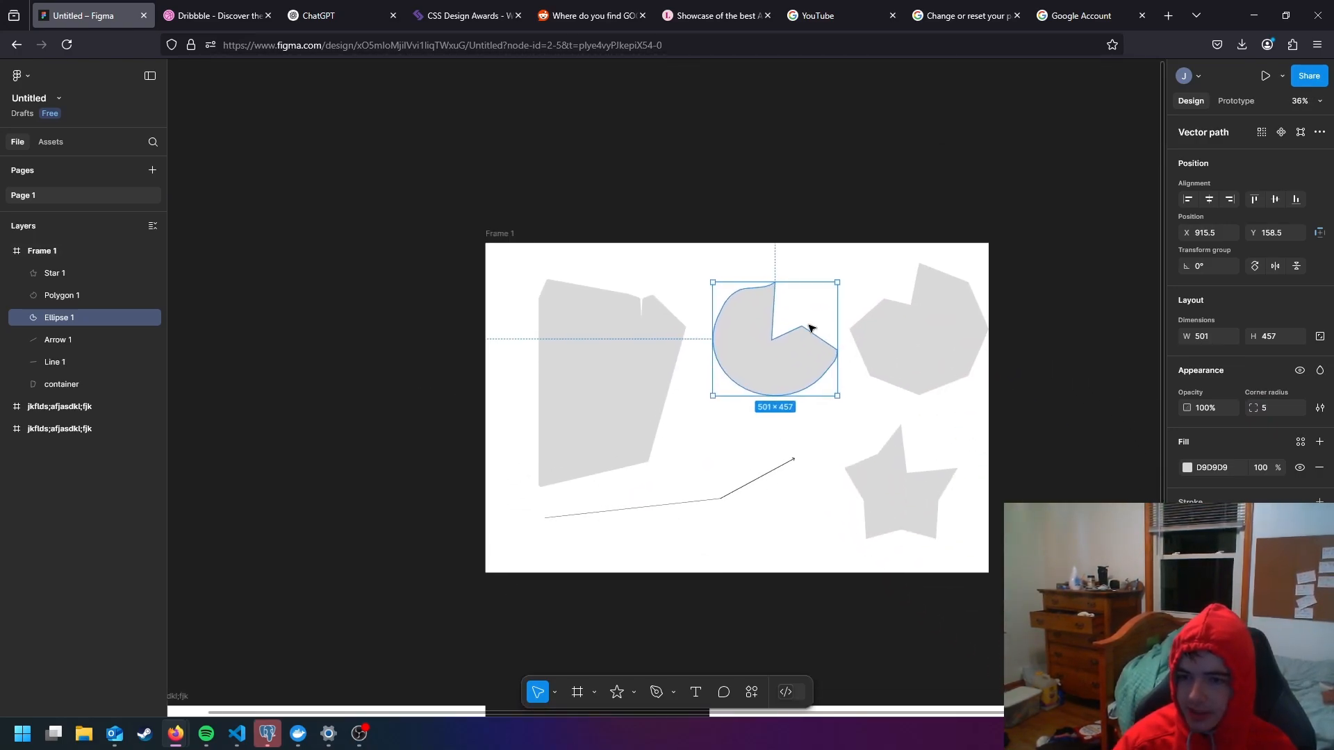
click(915, 431)
click(882, 363)
click(822, 357)
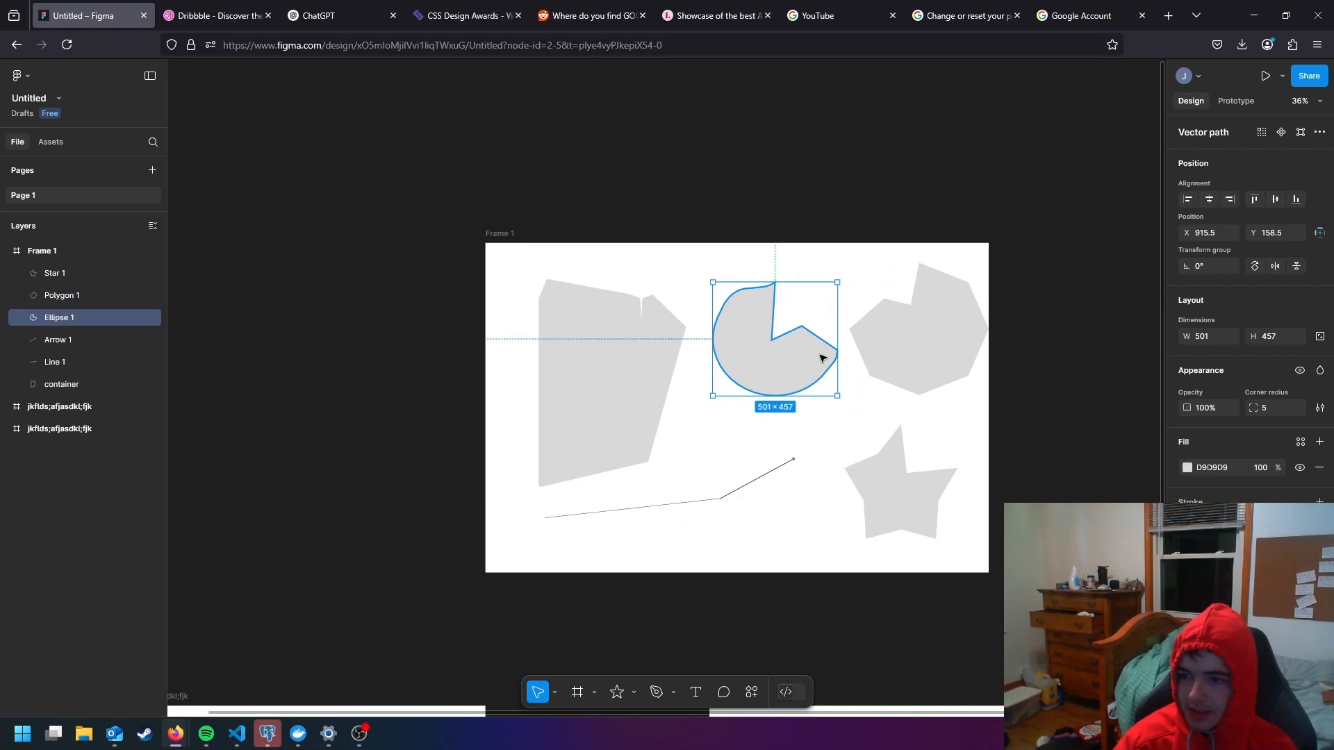
scroll(786, 301, up, 5)
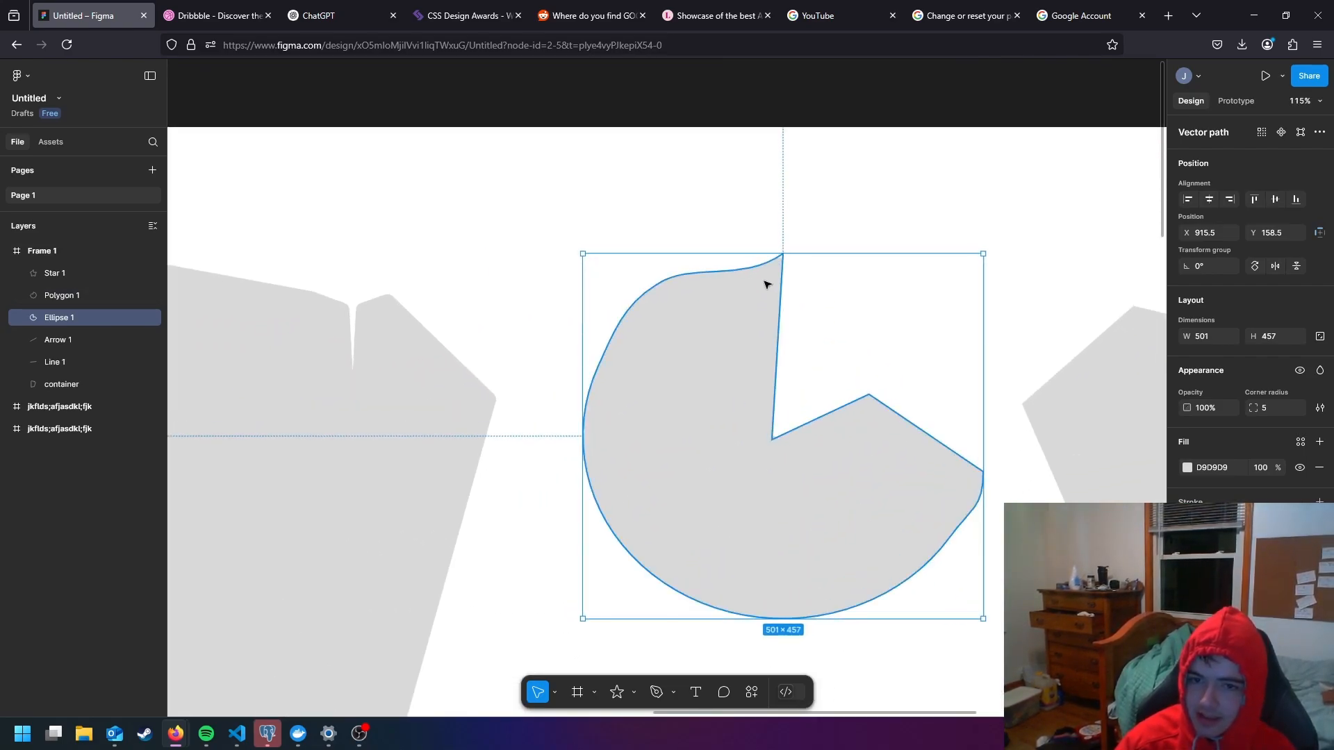
drag(765, 283, 973, 318)
scroll(655, 402, left, 3)
click(506, 316)
scroll(441, 247, up, 8)
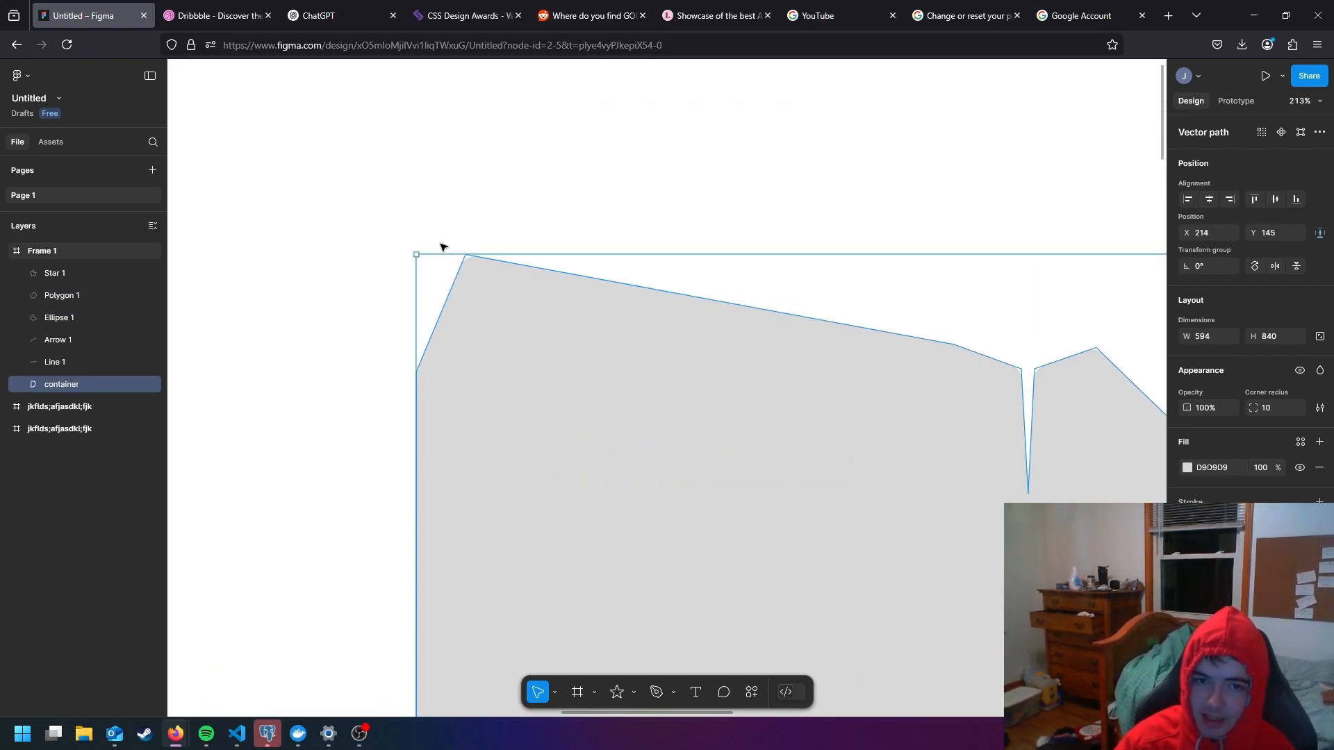
double_click(476, 277)
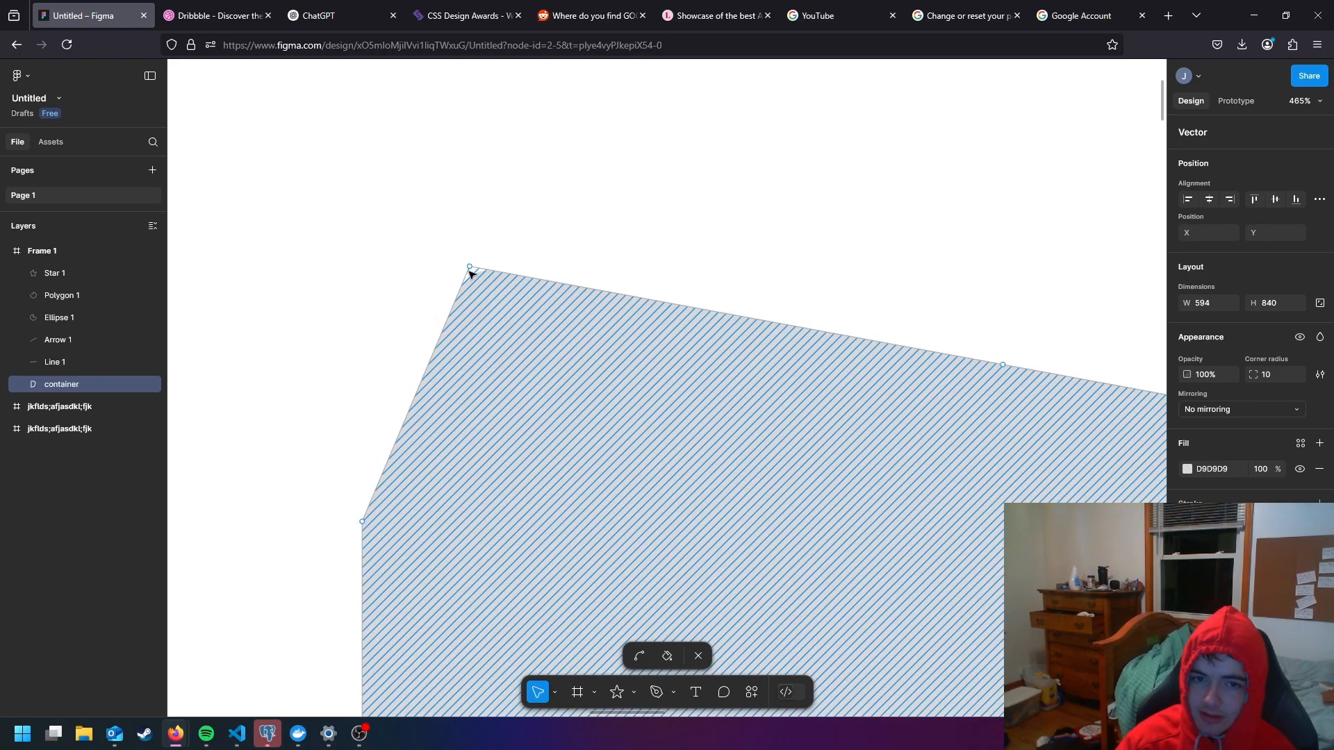
key(Escape)
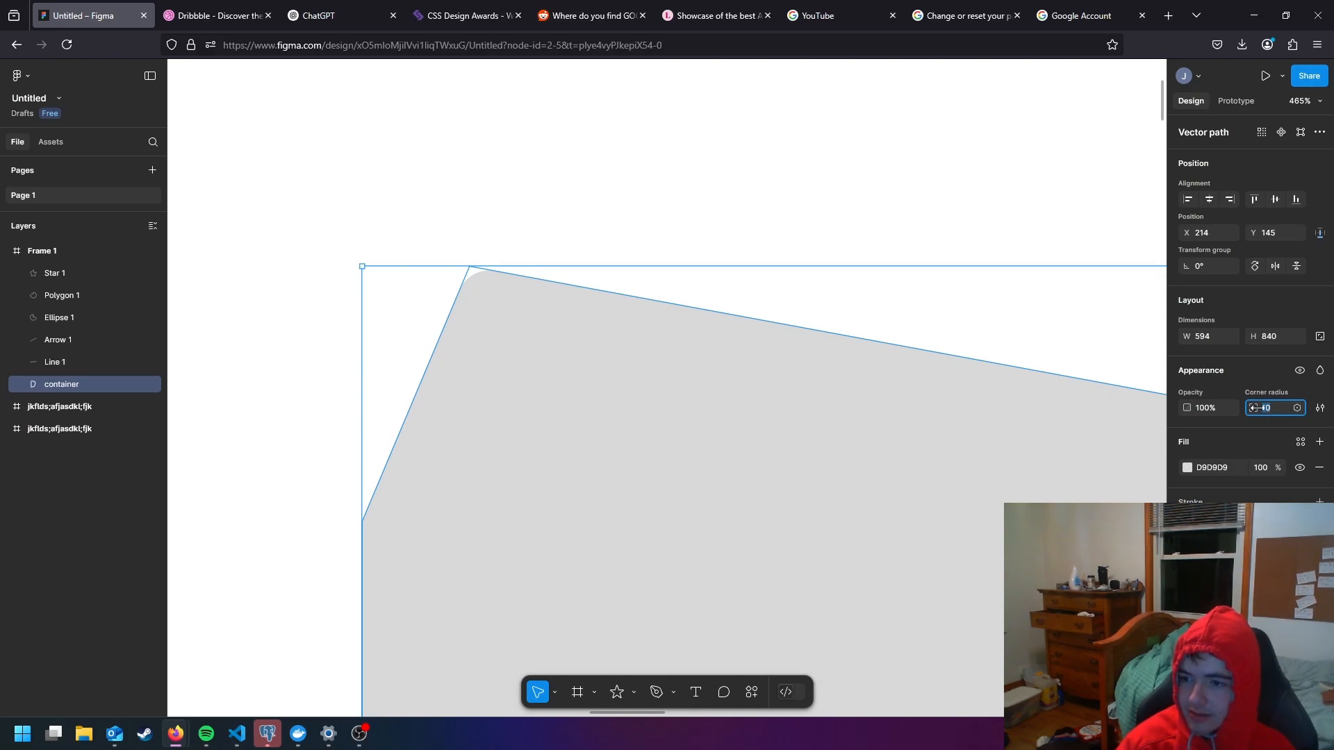
- Look at the library variables and the corner smoothing setting offered for the container's corner radius
click(1296, 409)
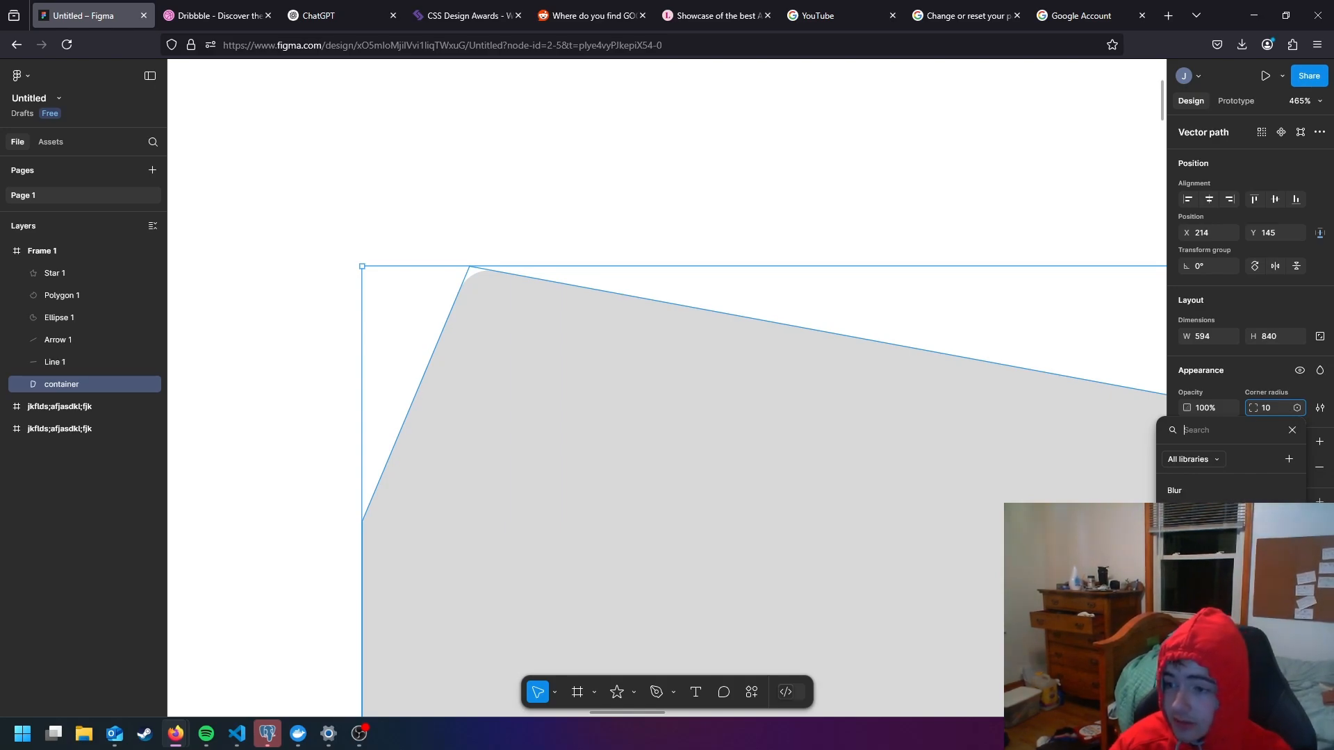
click(1320, 408)
click(1321, 410)
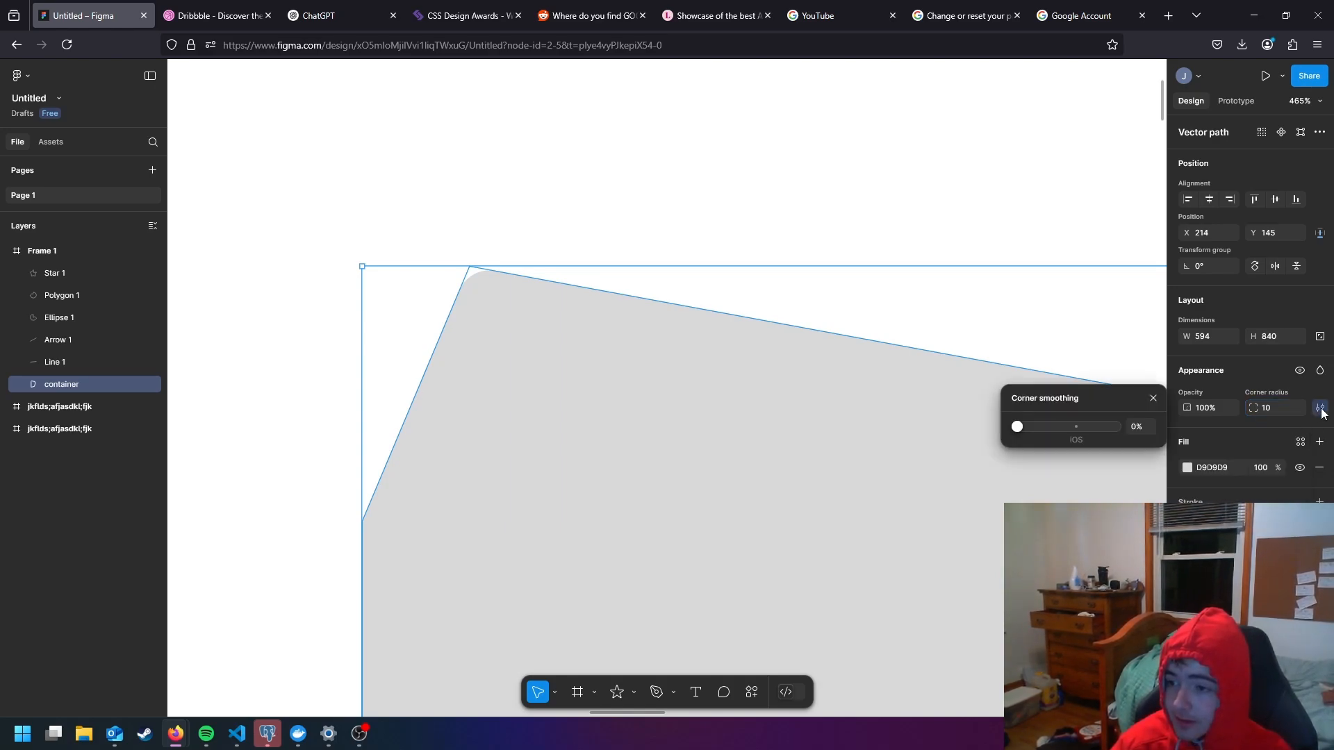
click(1321, 410)
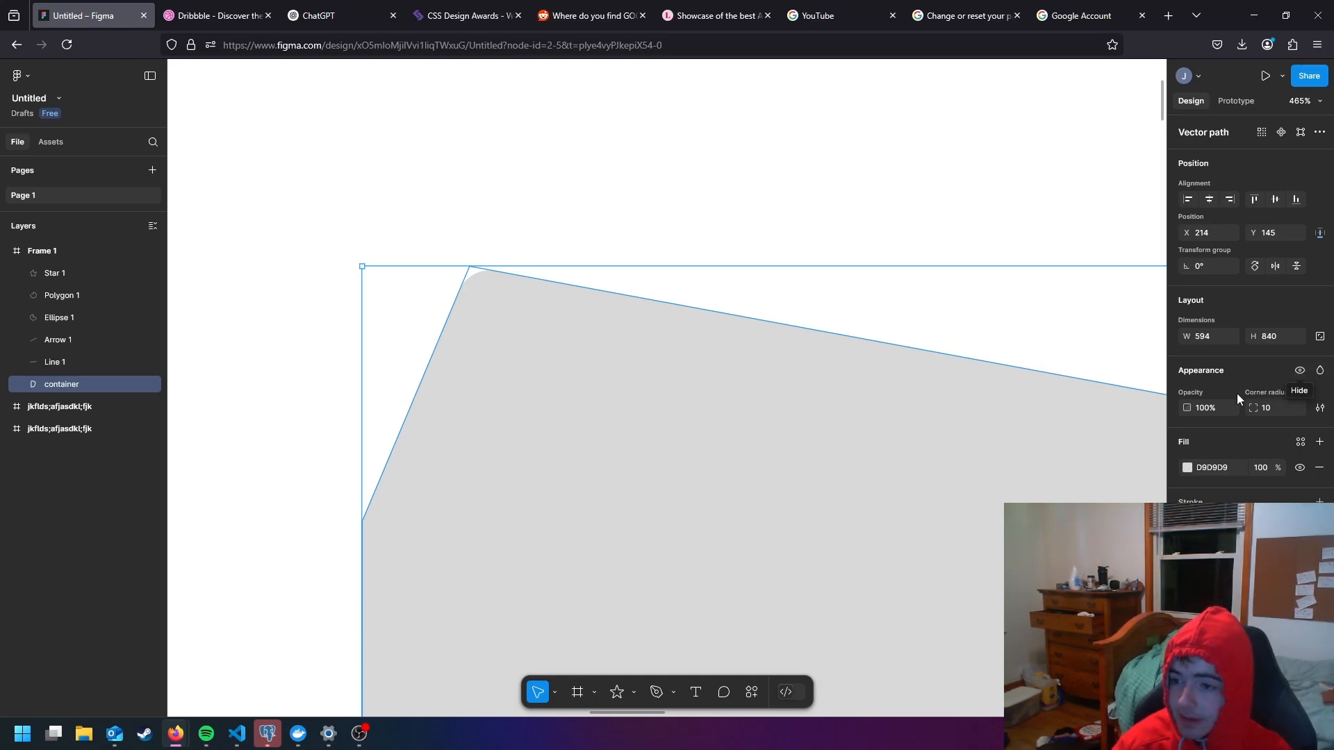
click(1283, 411)
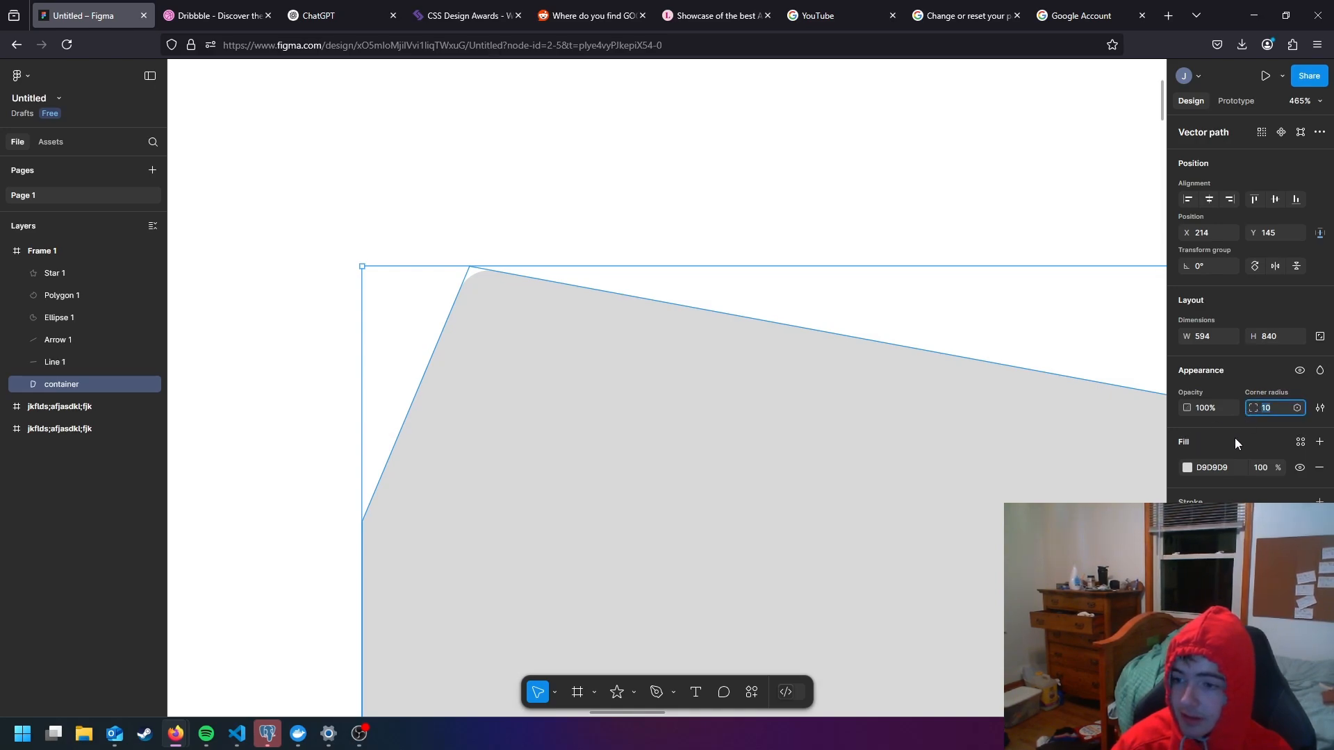
click(1251, 437)
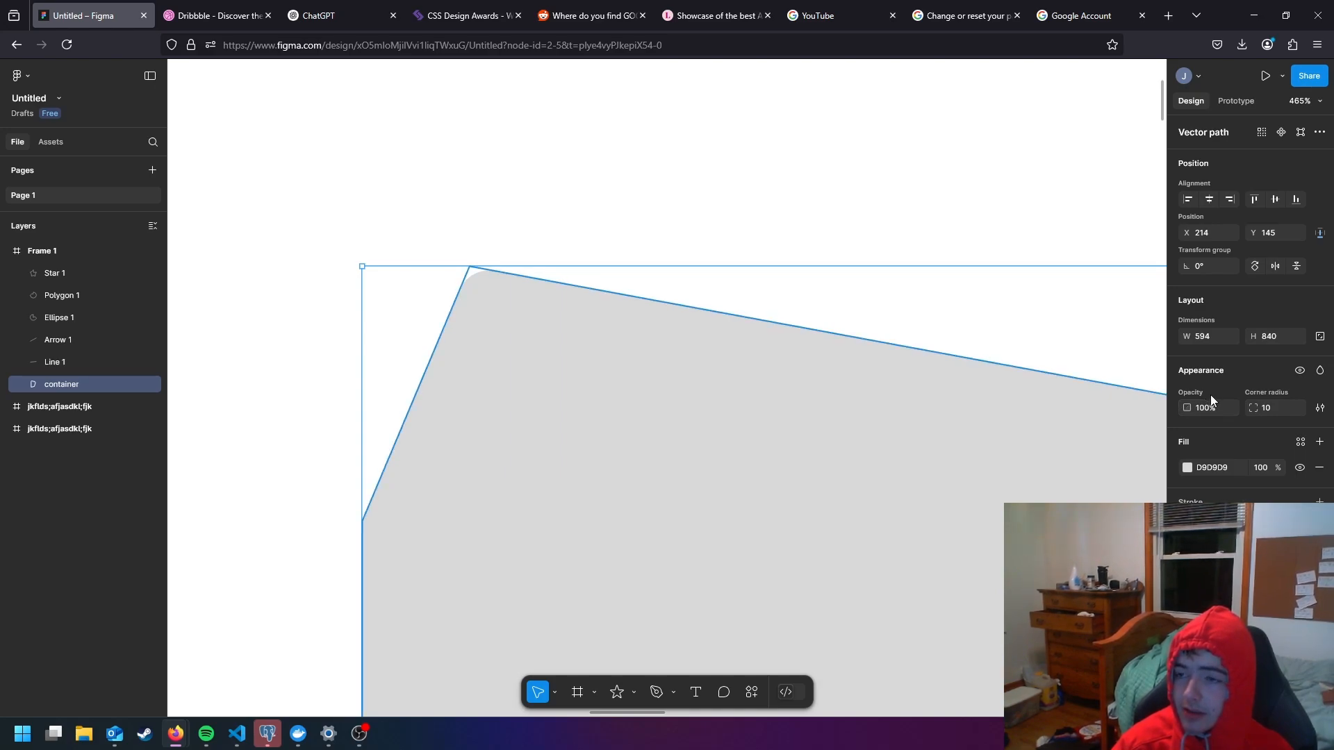
- Change the container's solid fill to the green 73C48E with the custom color picker
scroll(1153, 403, down, 5)
scroll(1074, 399, down, 6)
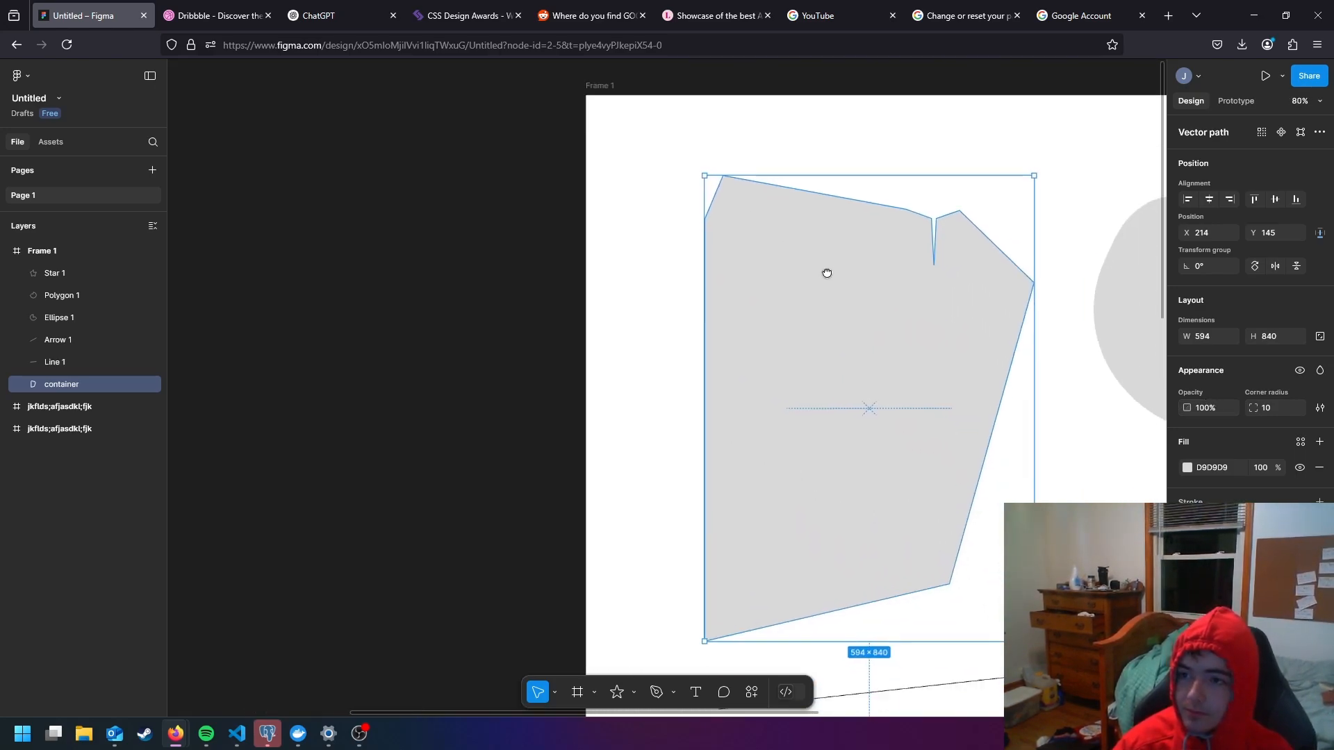
scroll(899, 369, down, 2)
scroll(898, 369, right, 2)
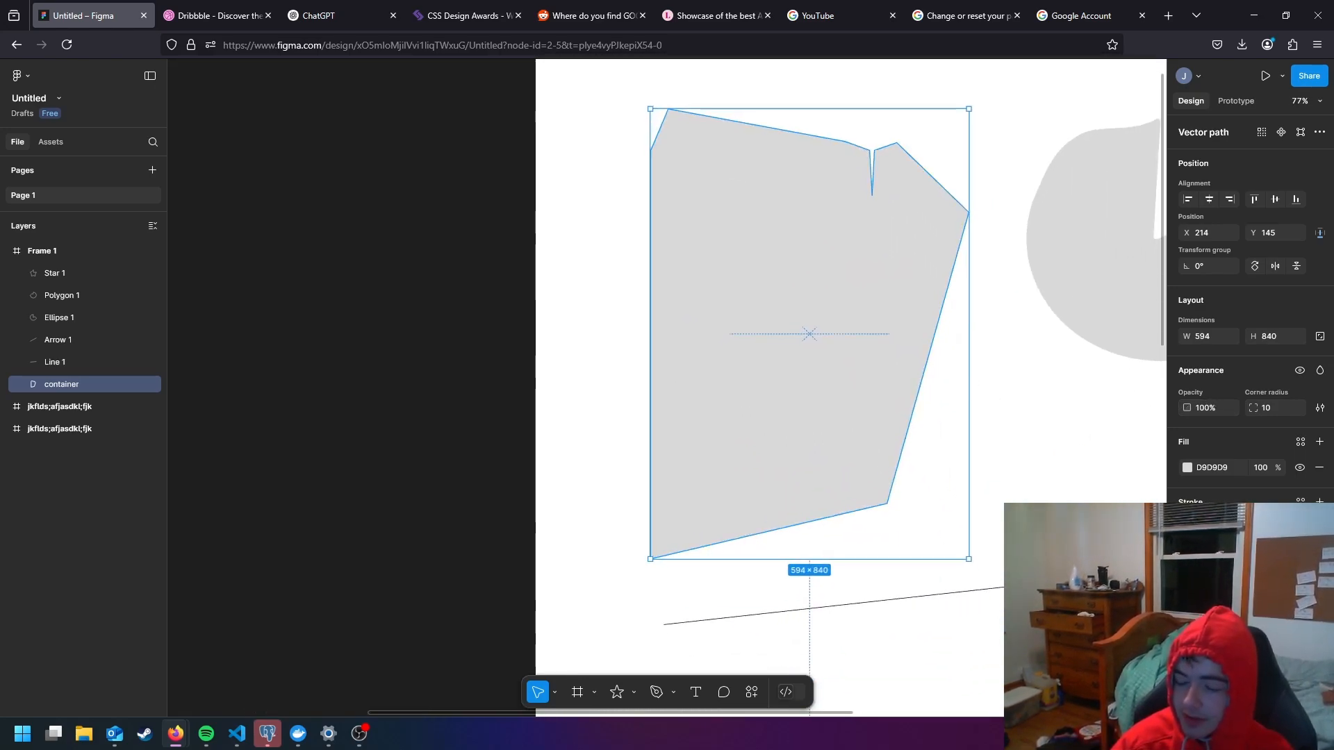
click(1187, 468)
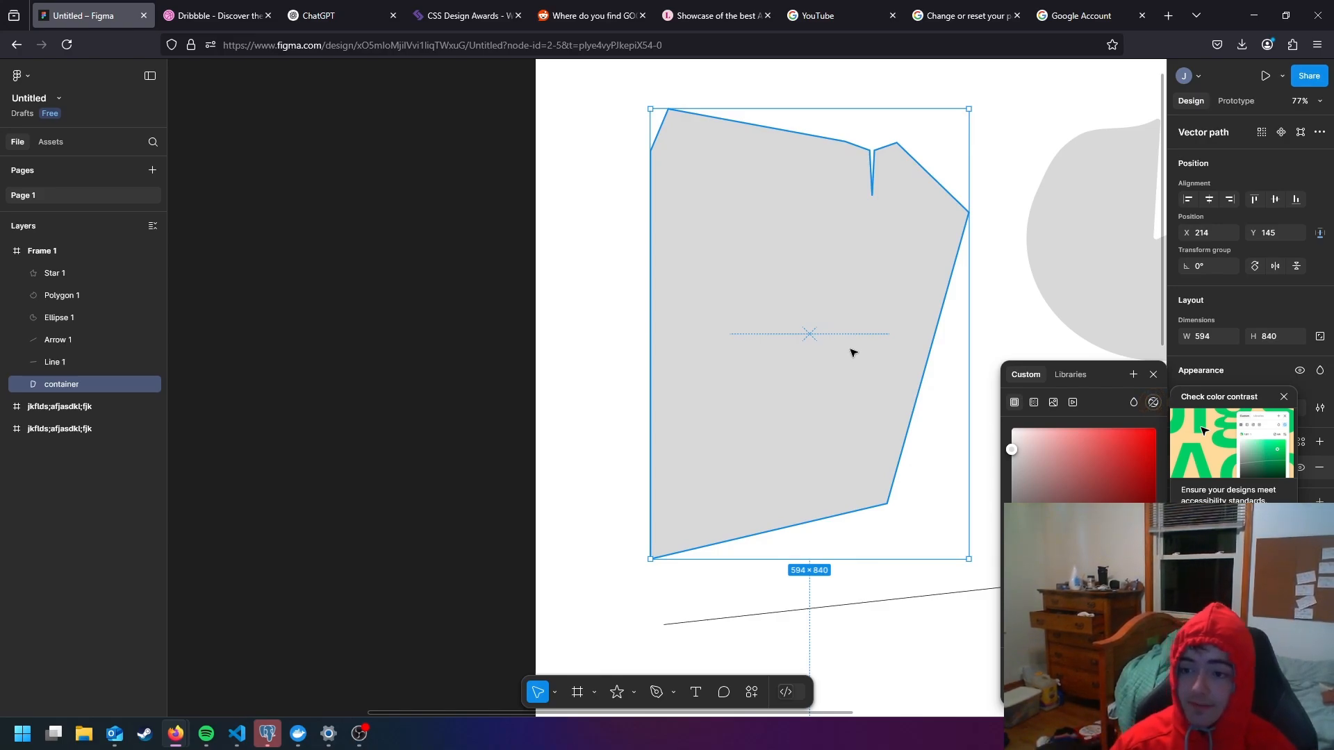
mouse_move(1025, 459)
mouse_down()
mouse_move(1045, 445)
mouse_move(1074, 542)
mouse_move(1087, 436)
mouse_move(1012, 436)
mouse_move(1069, 458)
mouse_move(1077, 448)
mouse_move(1012, 436)
mouse_up()
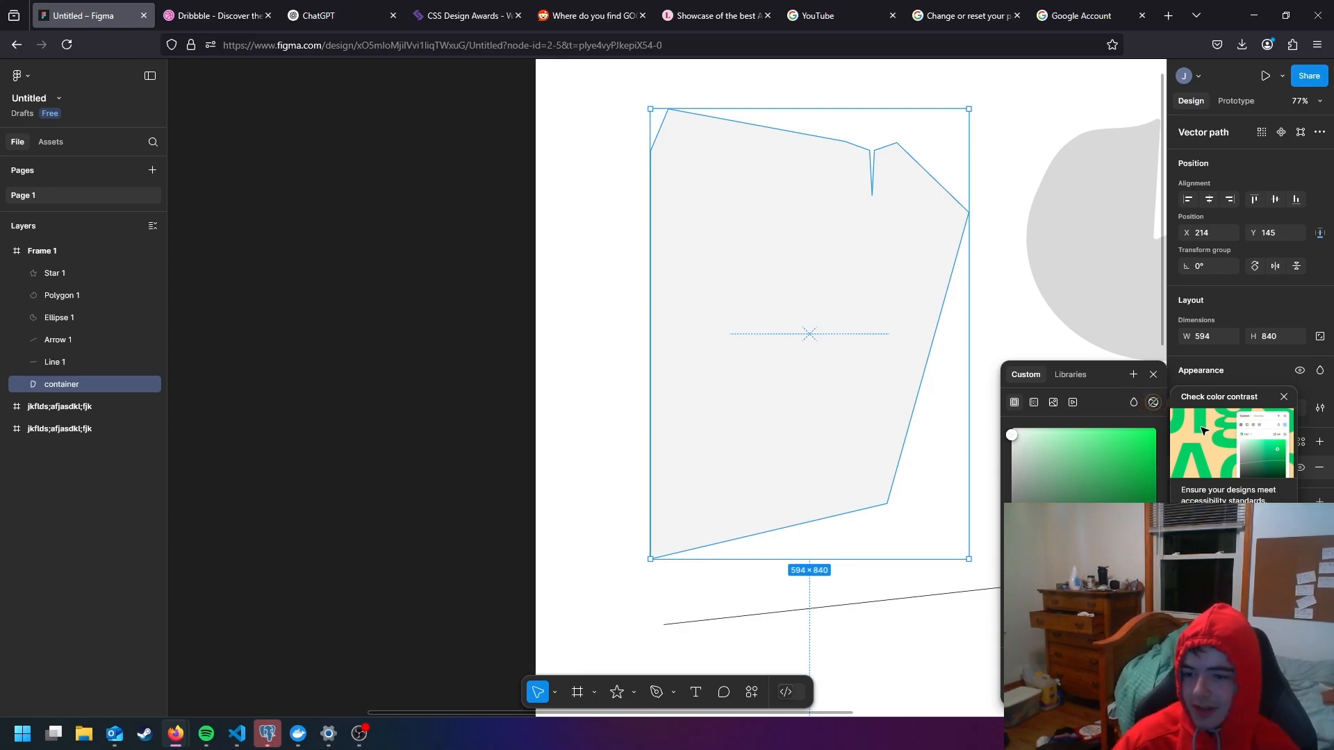
drag(1037, 476, 1072, 470)
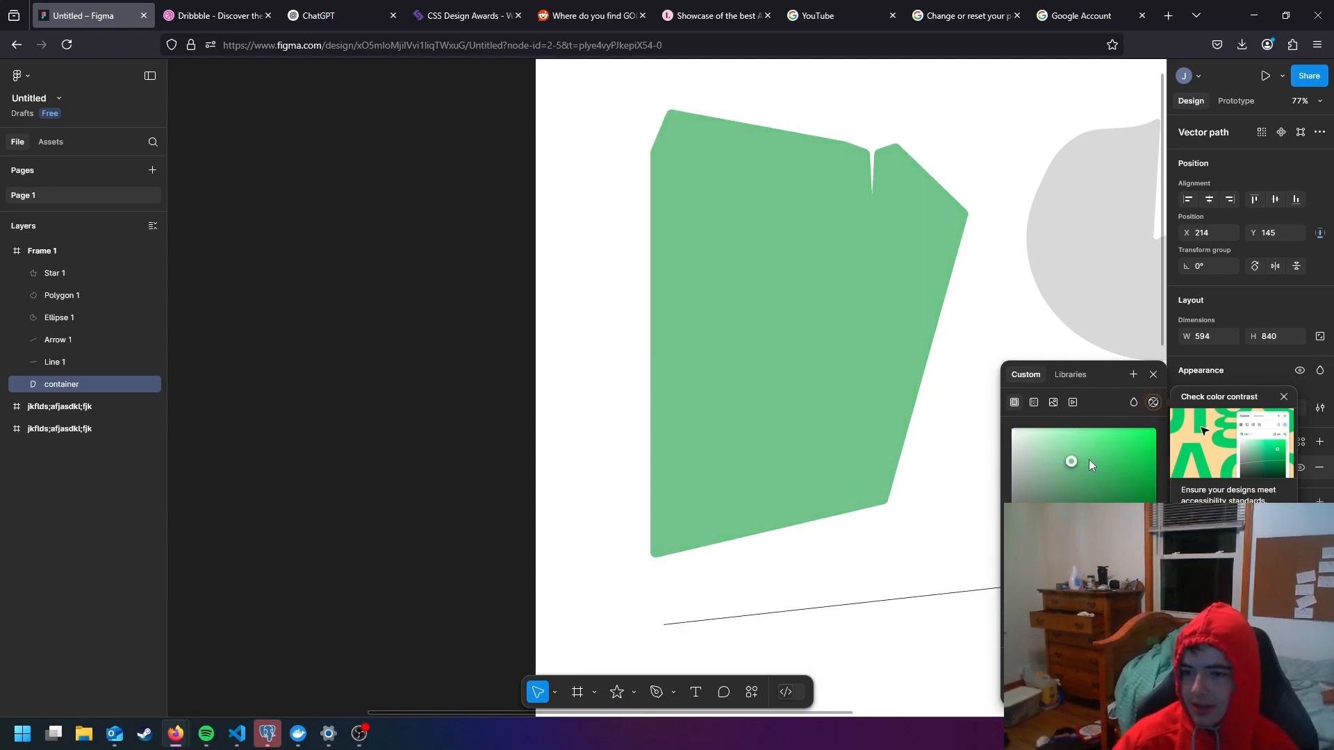
- Check the color contrast of the container's fill while shifting the green to 6EC28A, and turn the check off
click(1157, 402)
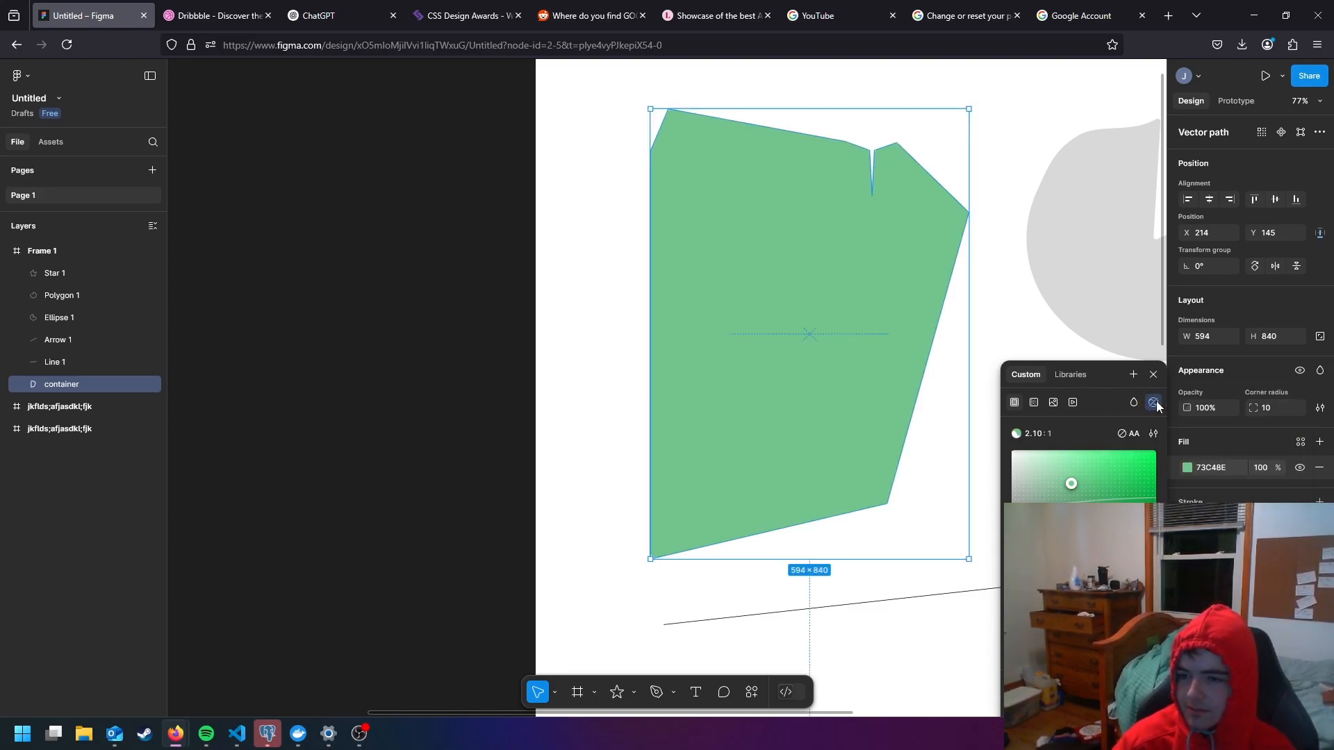
mouse_move(1064, 494)
mouse_down()
mouse_move(1090, 461)
mouse_move(1040, 469)
mouse_move(1053, 462)
mouse_move(1042, 514)
mouse_move(1074, 489)
mouse_up()
click(1153, 402)
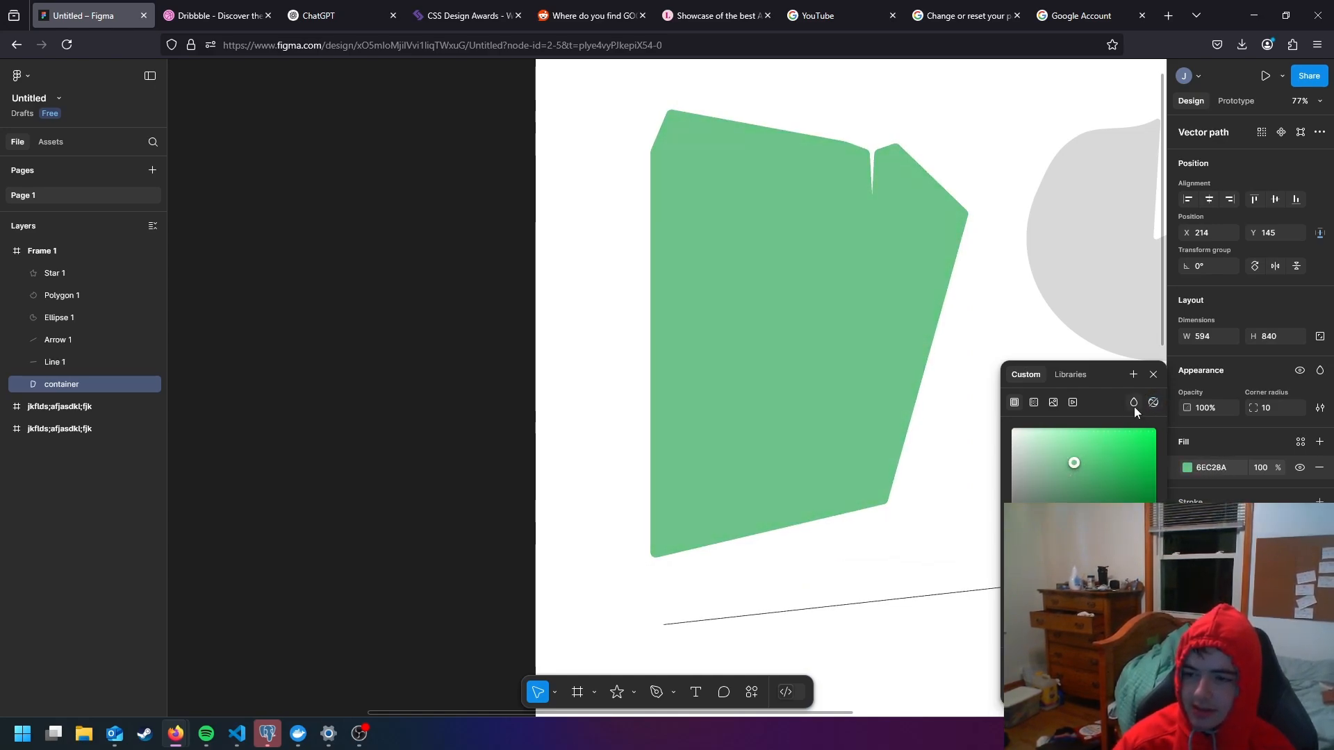
- Try the Darken and Multiply blend modes on the container's fill, and shade its green to 67B882
click(1134, 404)
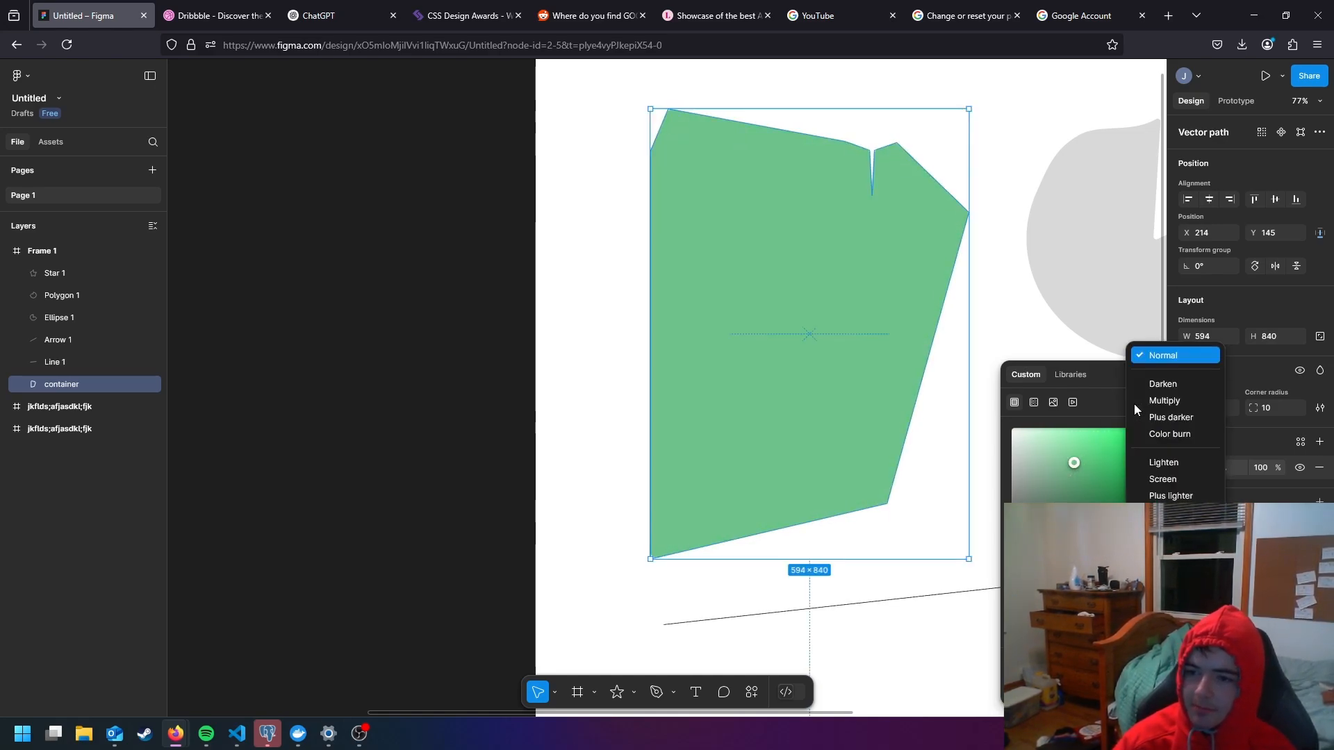
click(1159, 385)
drag(1112, 430, 1073, 468)
click(1134, 402)
click(1171, 410)
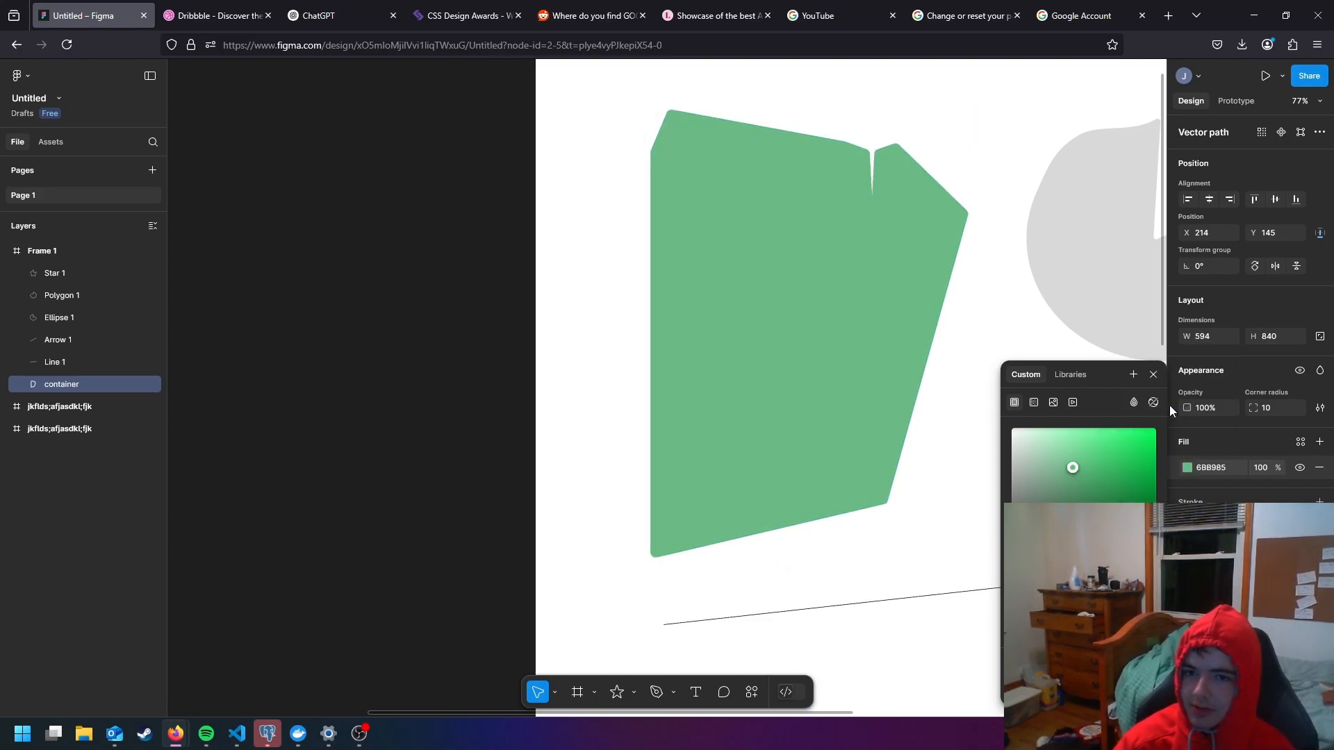
click(1134, 405)
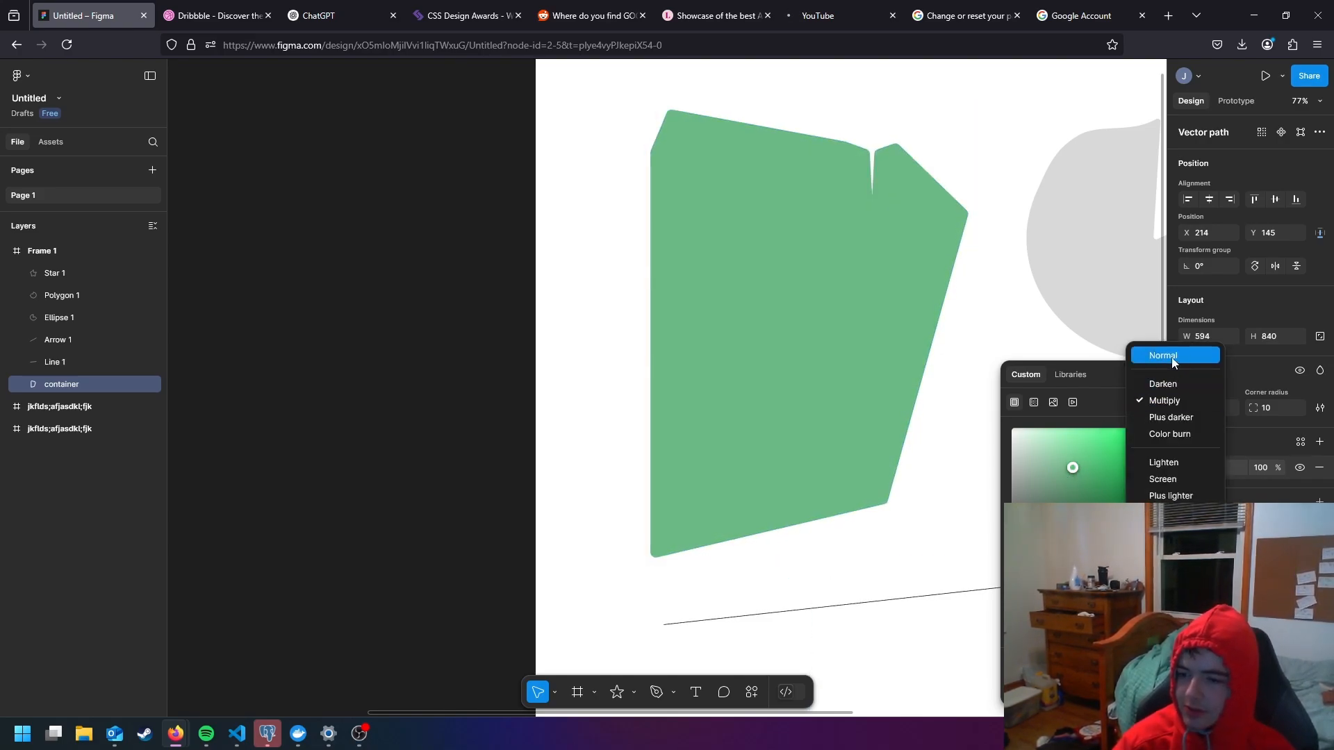
click(1169, 382)
click(1064, 451)
mouse_move(1092, 457)
mouse_down()
mouse_move(1087, 485)
mouse_move(1075, 468)
mouse_up()
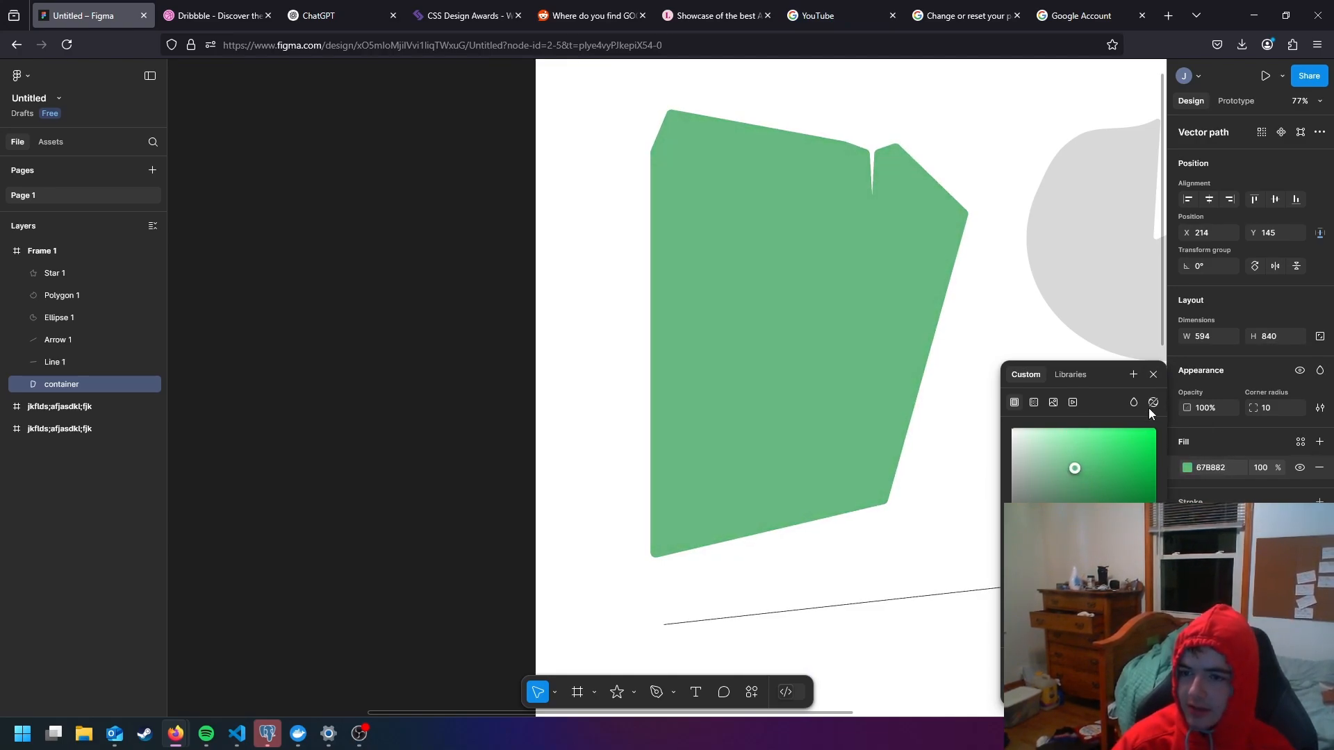
- Browse the library colors offered for the container's fill, filtering them to the Simple Design System library
click(1064, 375)
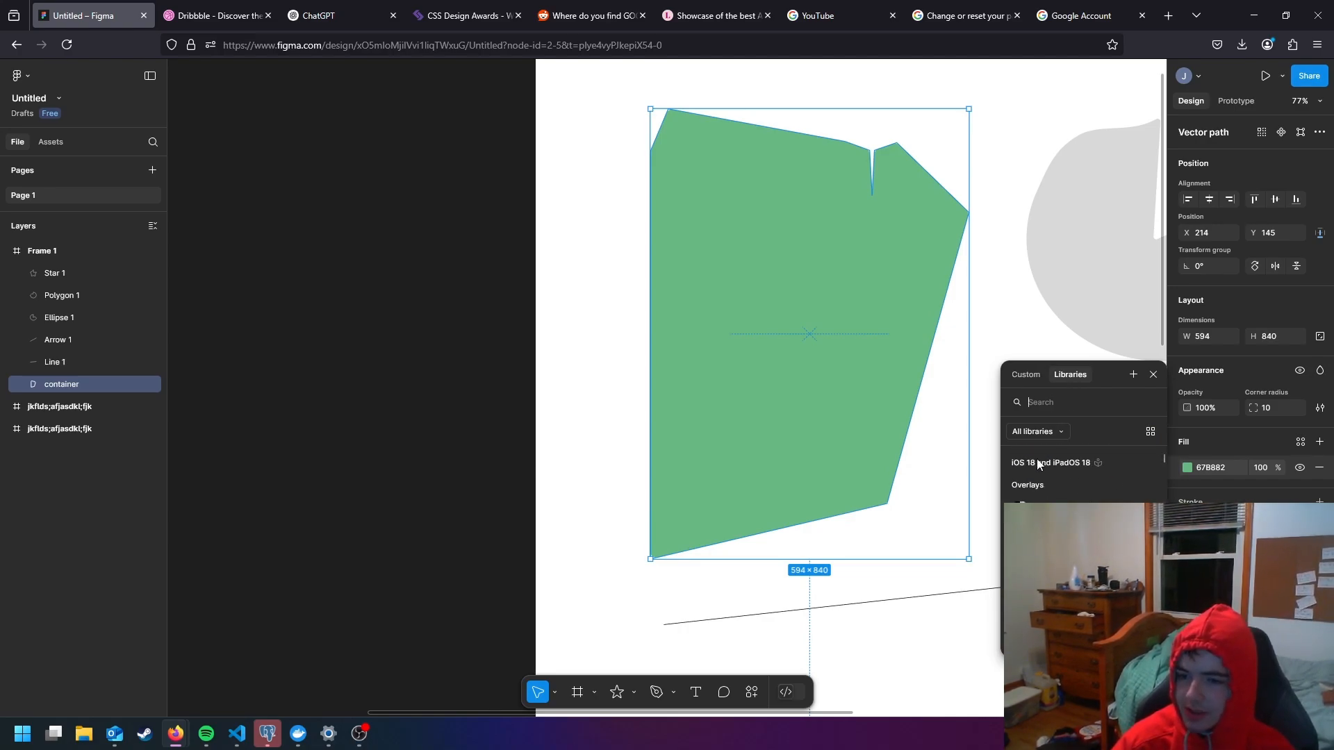
scroll(1040, 467, down, 5)
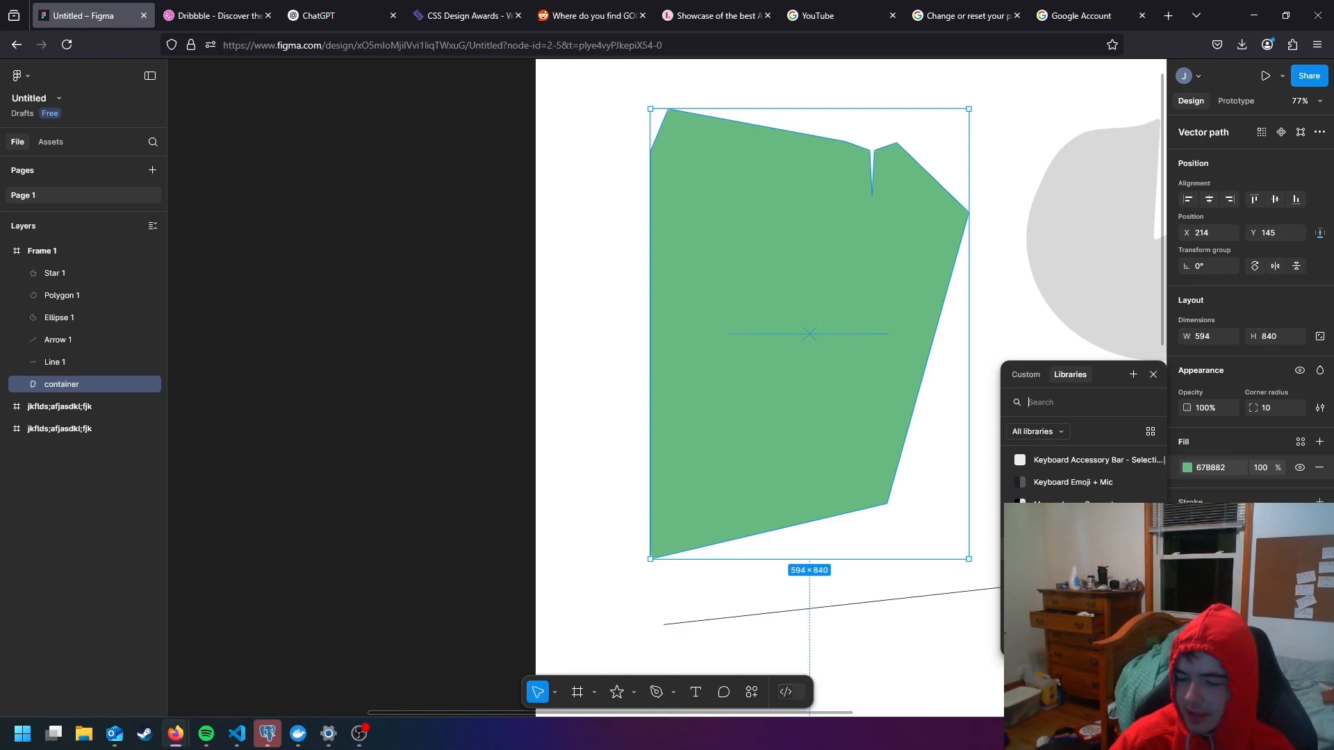
scroll(1084, 472, down, 5)
scroll(1084, 473, down, 10)
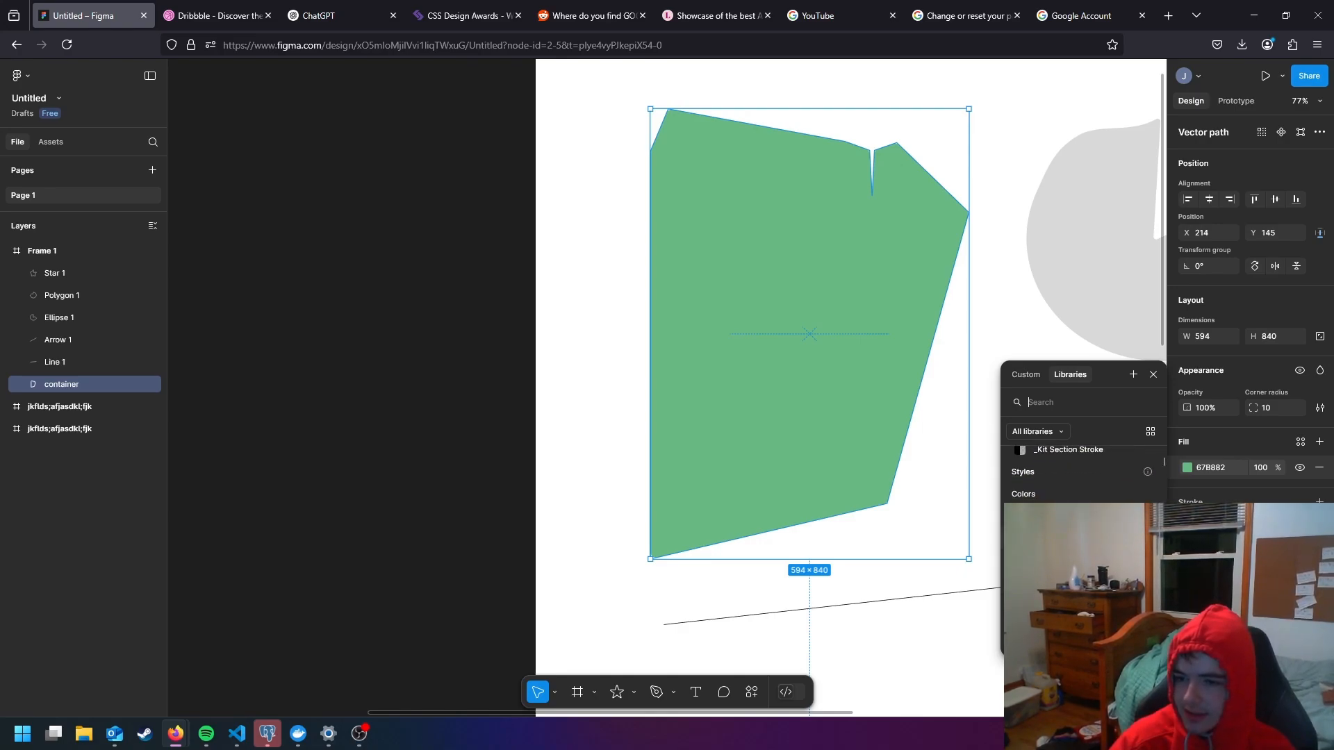
scroll(1076, 484, down, 2)
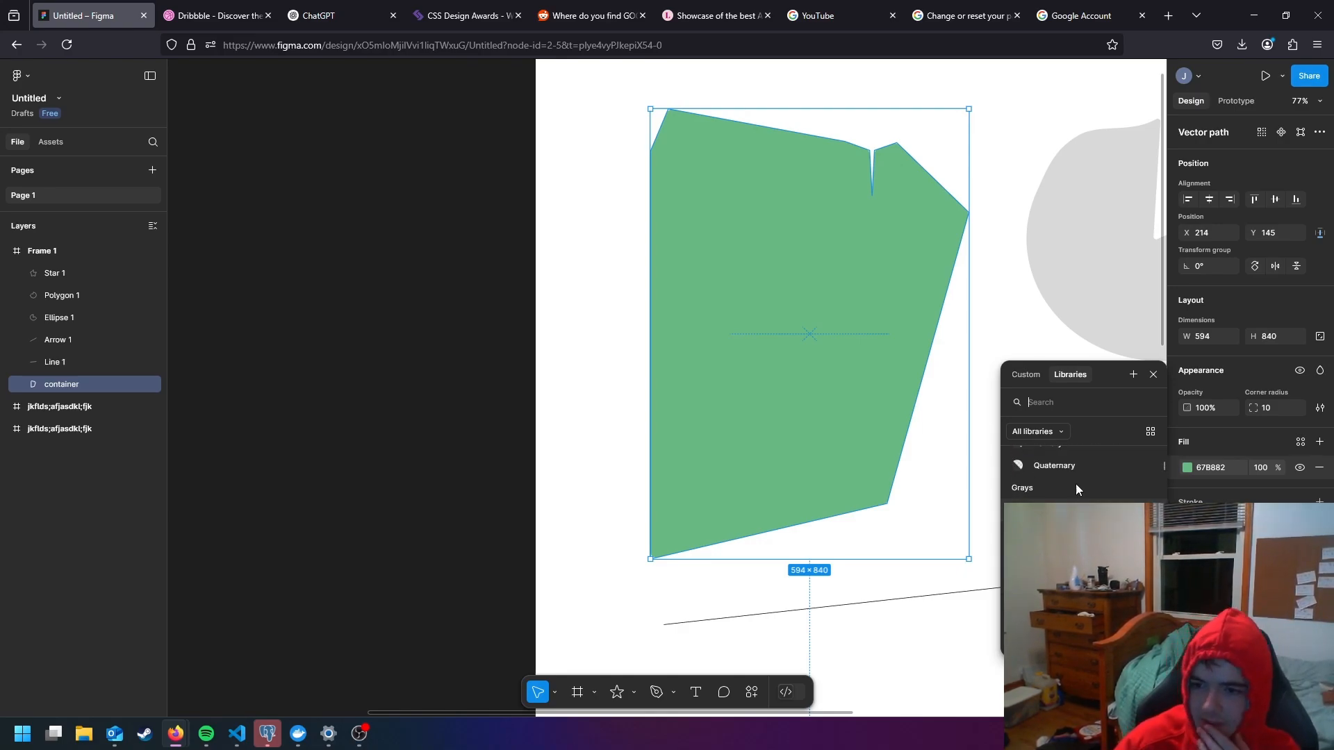
click(1048, 432)
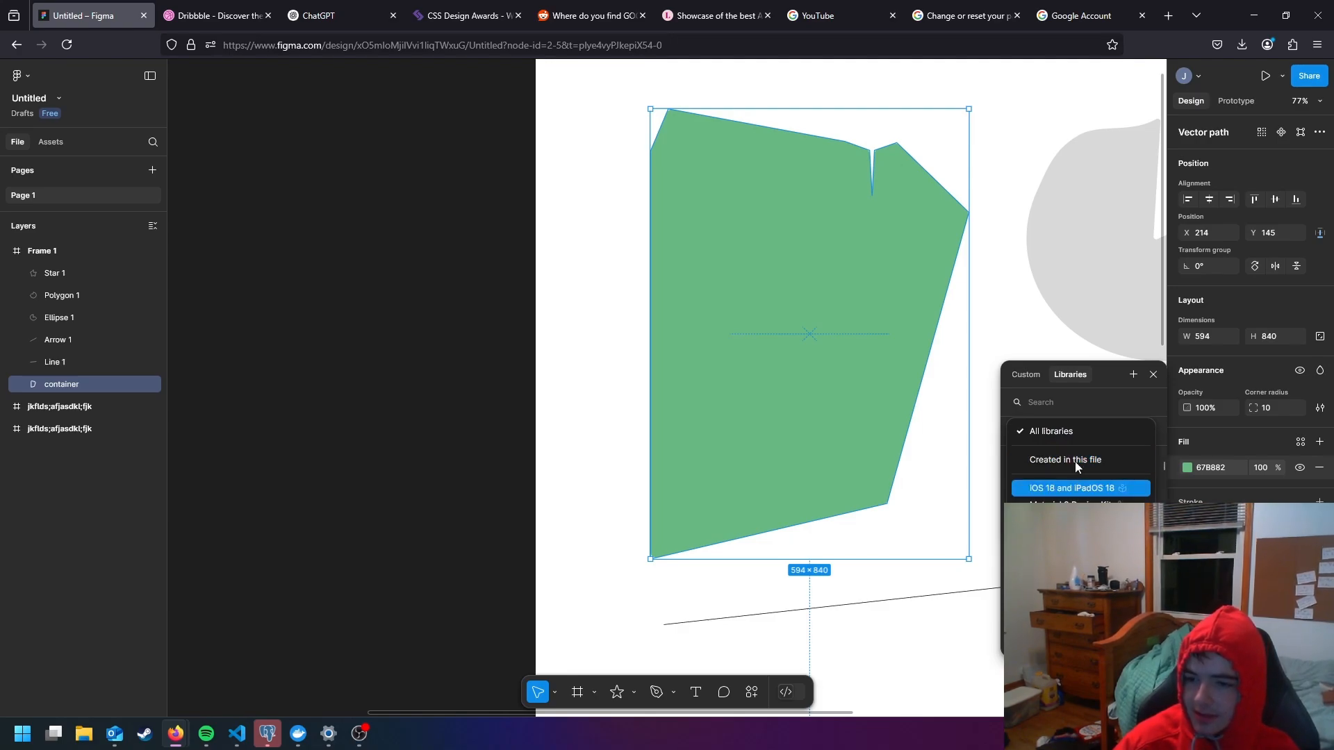
click(1075, 522)
scroll(1082, 499, down, 8)
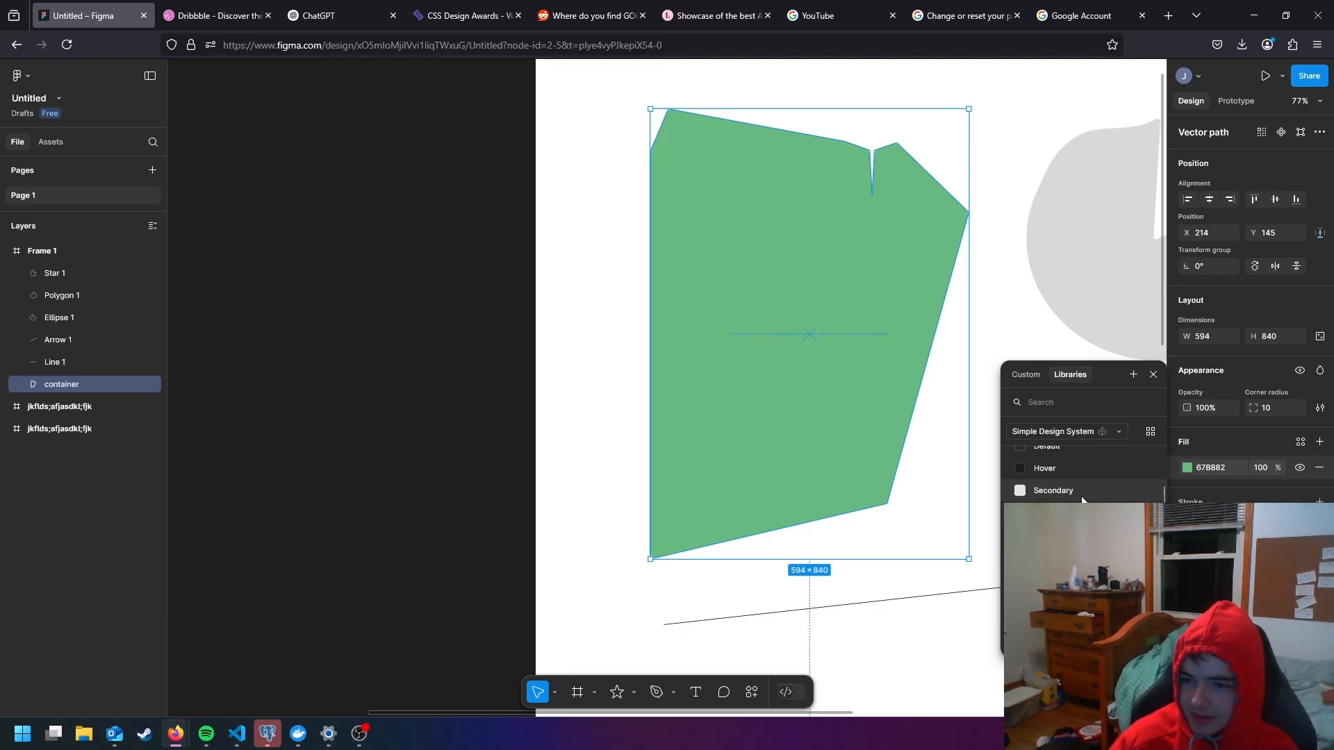
scroll(1098, 499, down, 6)
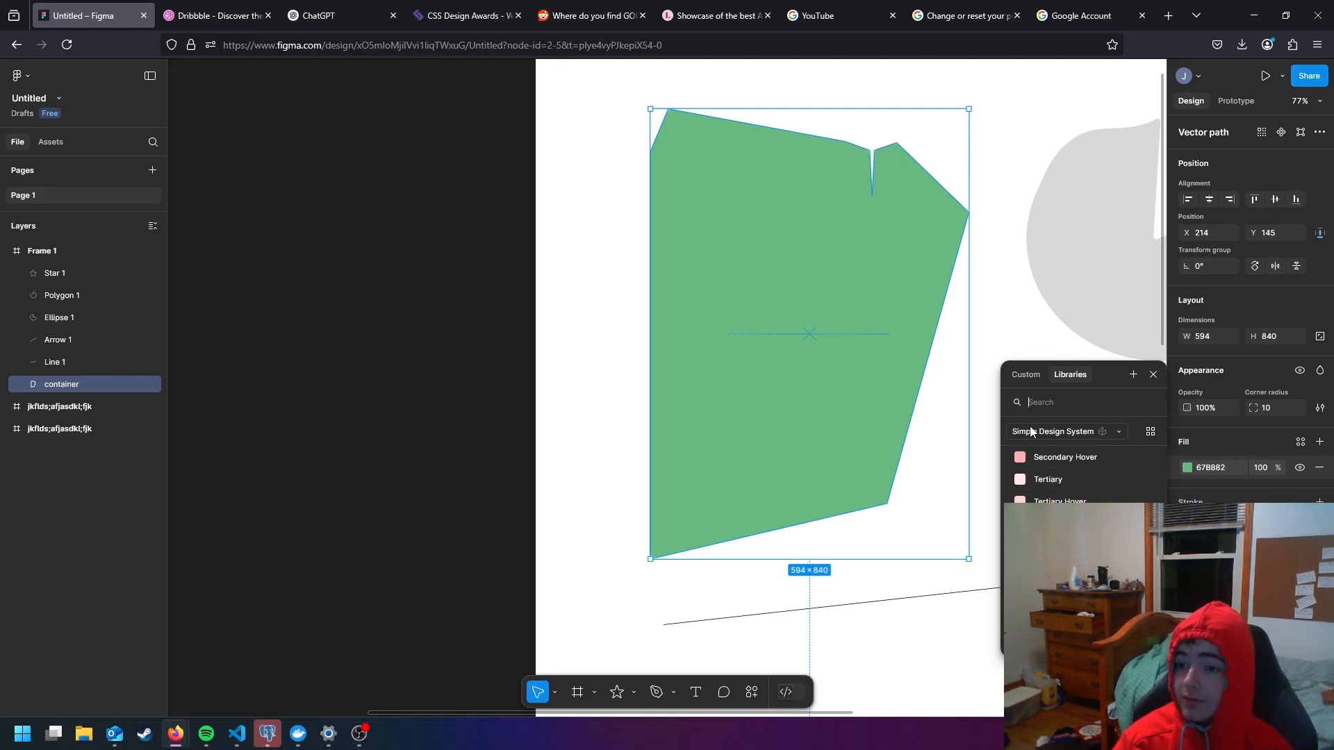
- Change the container's custom fill to a linear gradient running diagonally from its upper-left corner to beyond its lower-right corner
click(1026, 375)
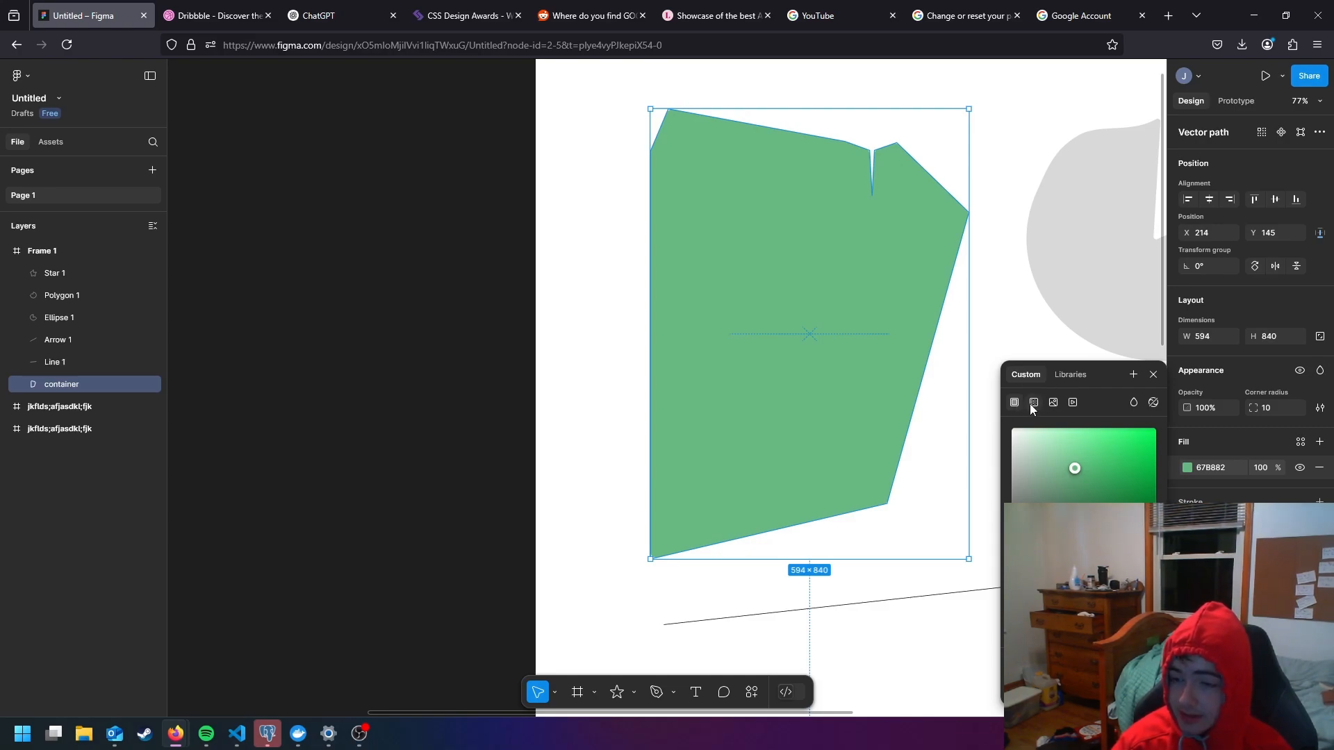
click(1033, 404)
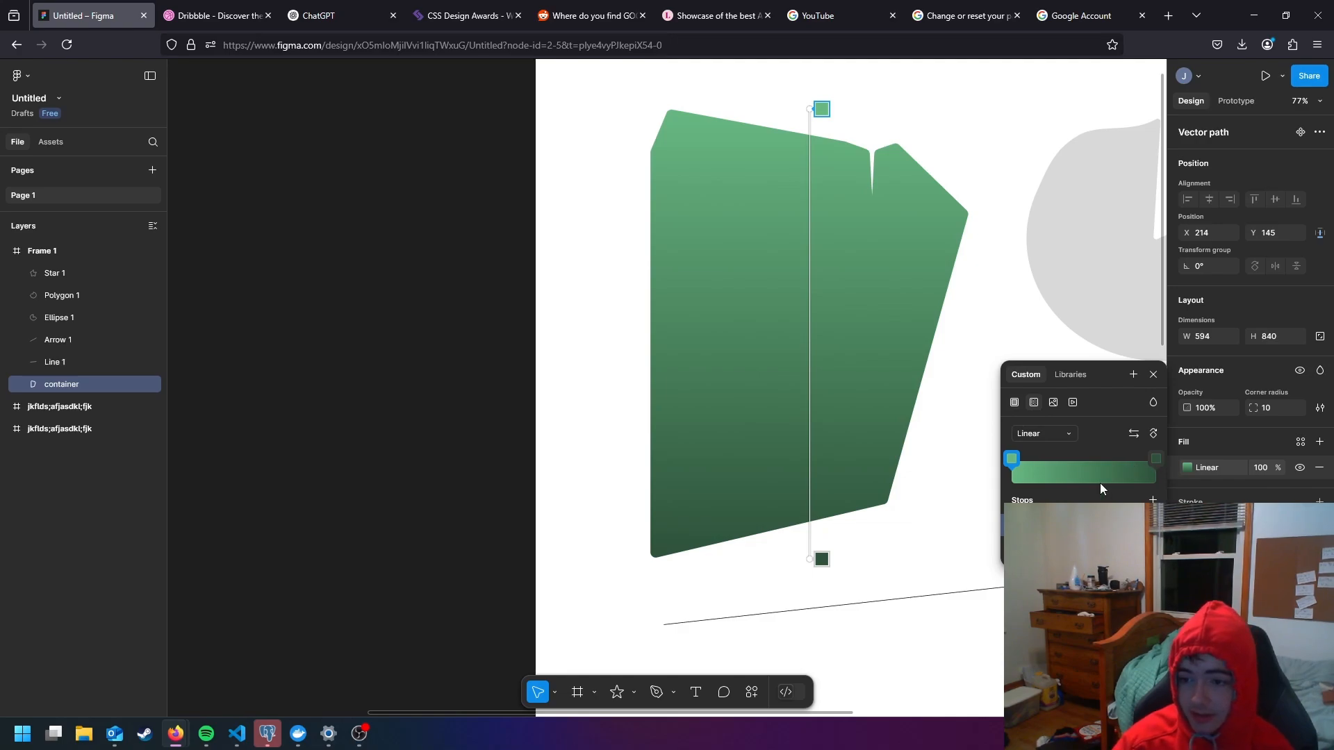
drag(1013, 459, 908, 507)
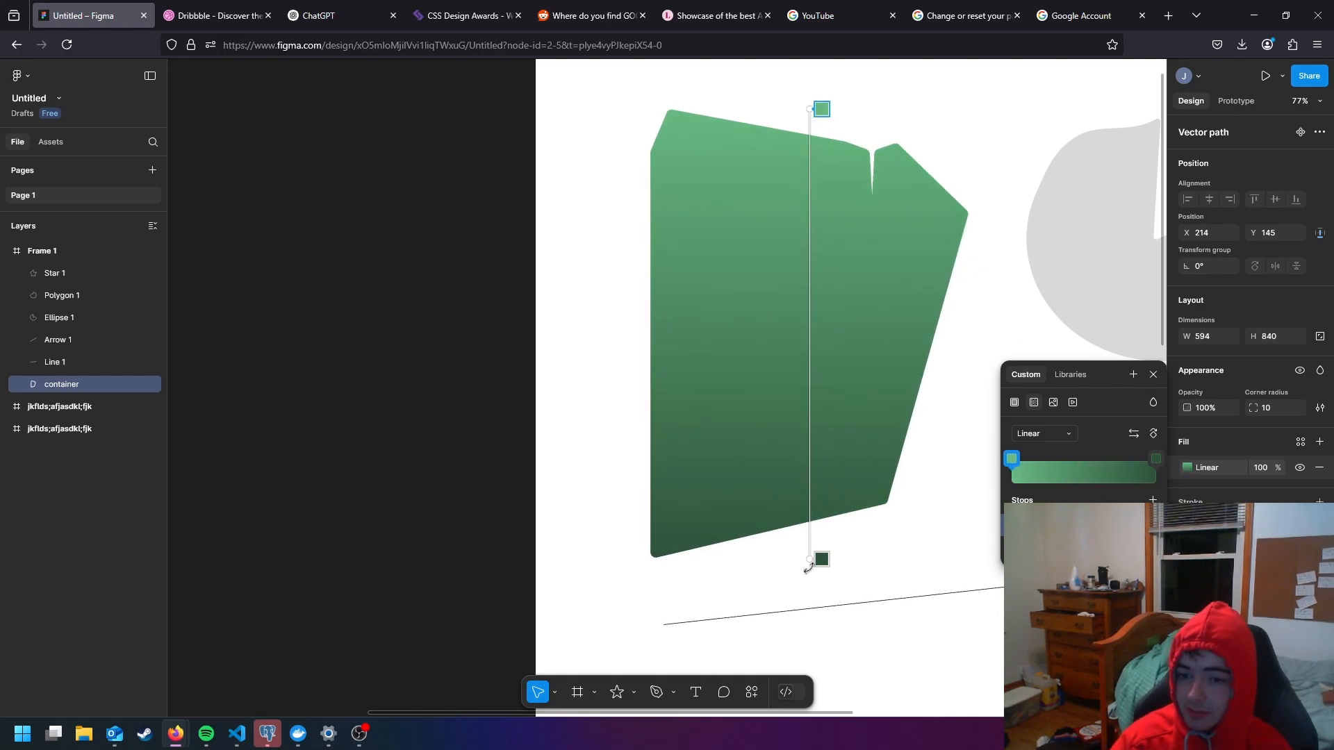
drag(822, 559, 925, 553)
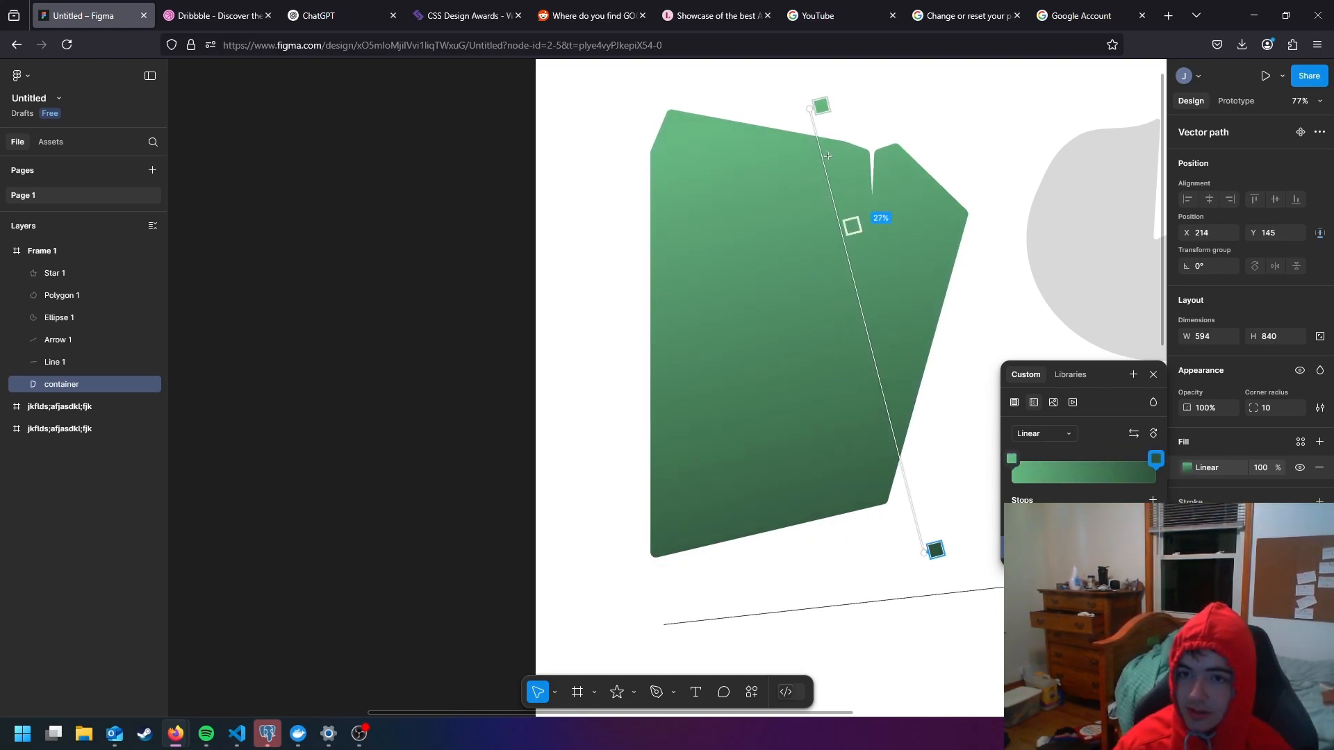
drag(814, 109, 637, 105)
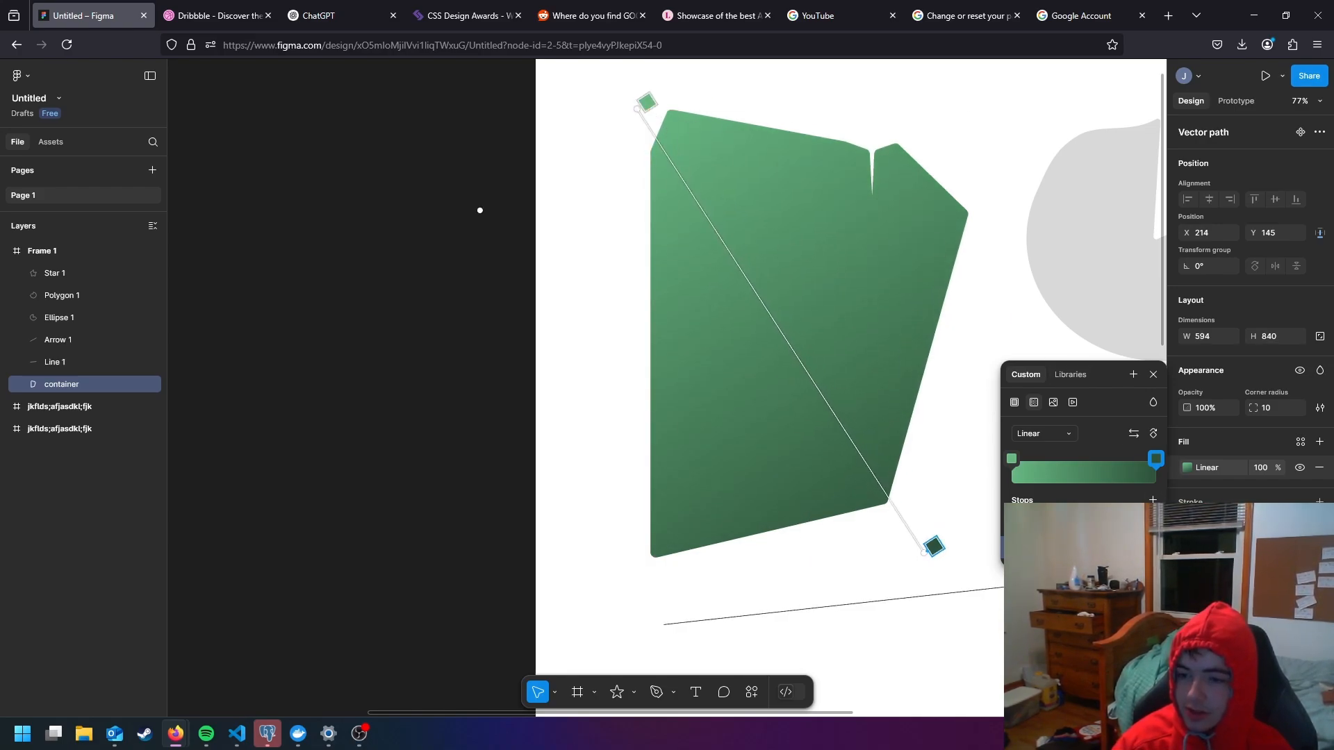
- Recolor the gradient's lower-right stop to purple 522C81 at 100% opacity
click(639, 105)
click(986, 403)
click(934, 546)
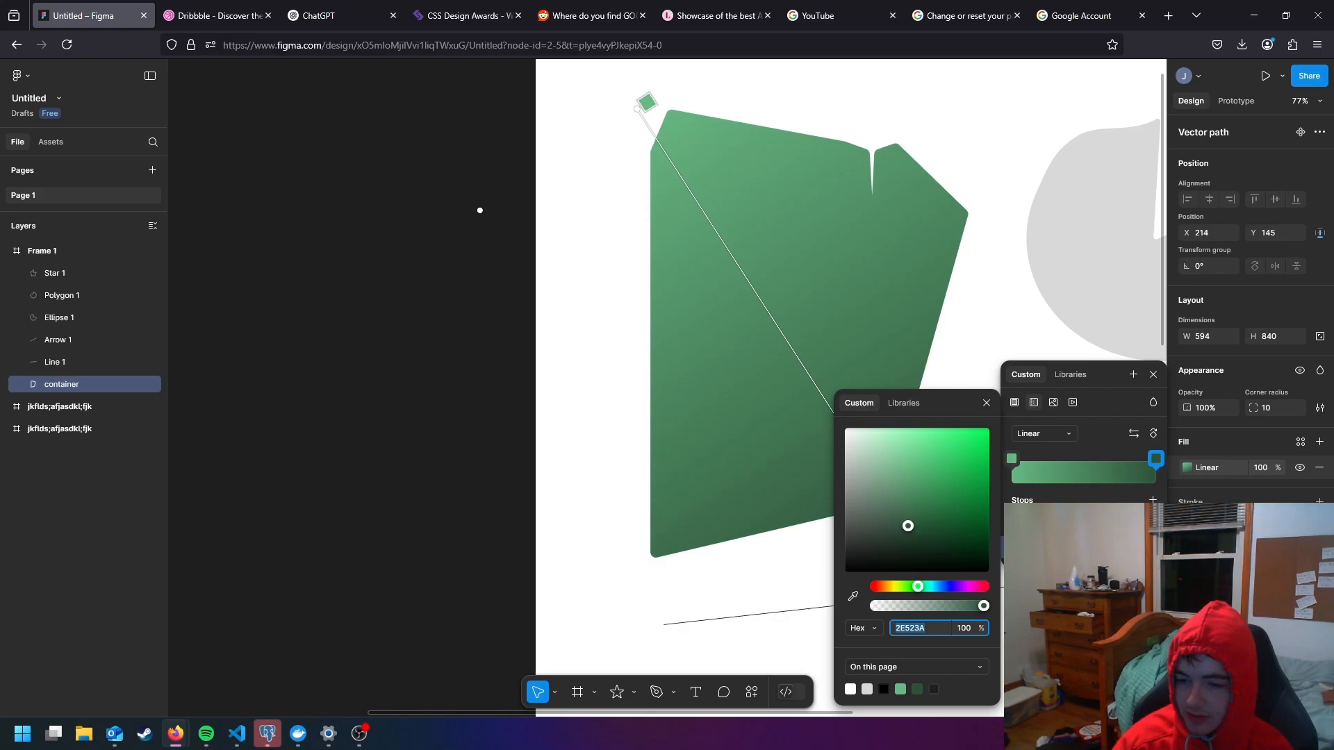
drag(938, 534, 940, 500)
click(956, 586)
mouse_move(984, 606)
mouse_down()
mouse_move(884, 607)
mouse_move(984, 607)
mouse_up()
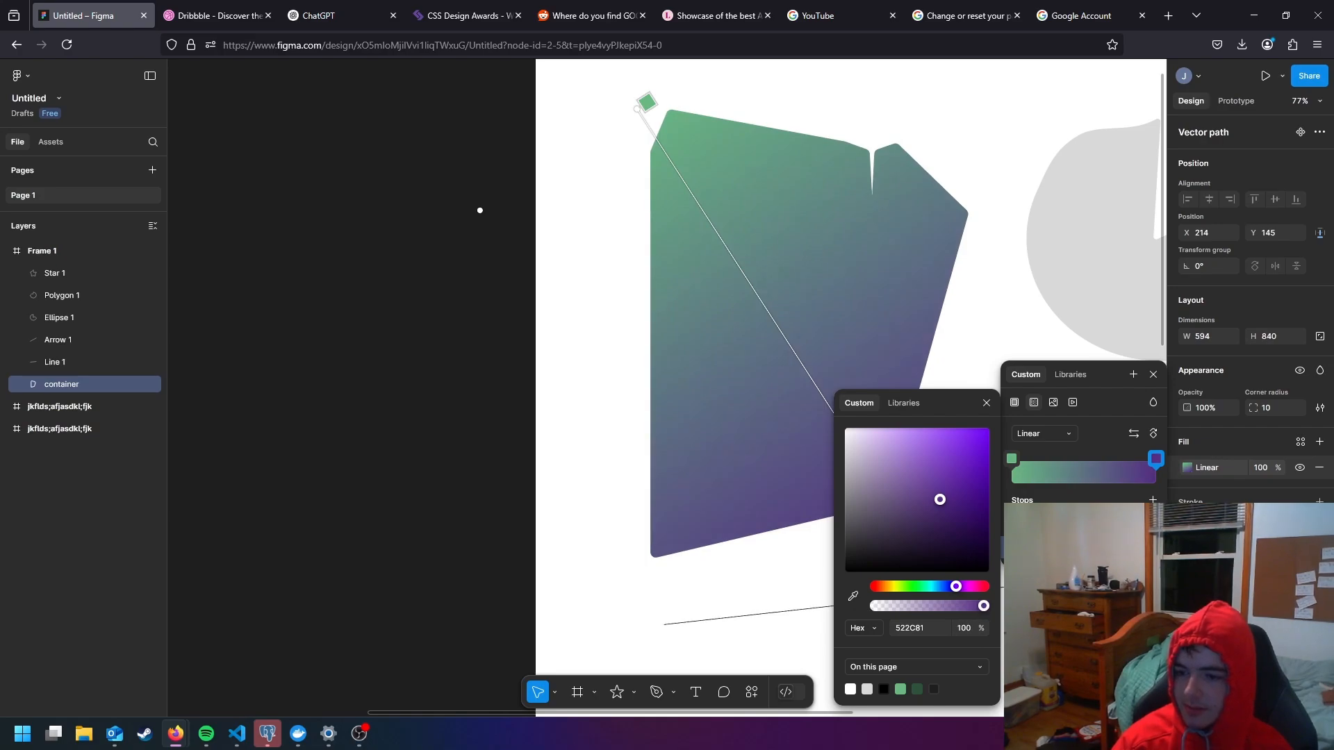
- Try the Radial, Angular and Diamond gradient types on the container's fill, and return it to Linear
click(1068, 436)
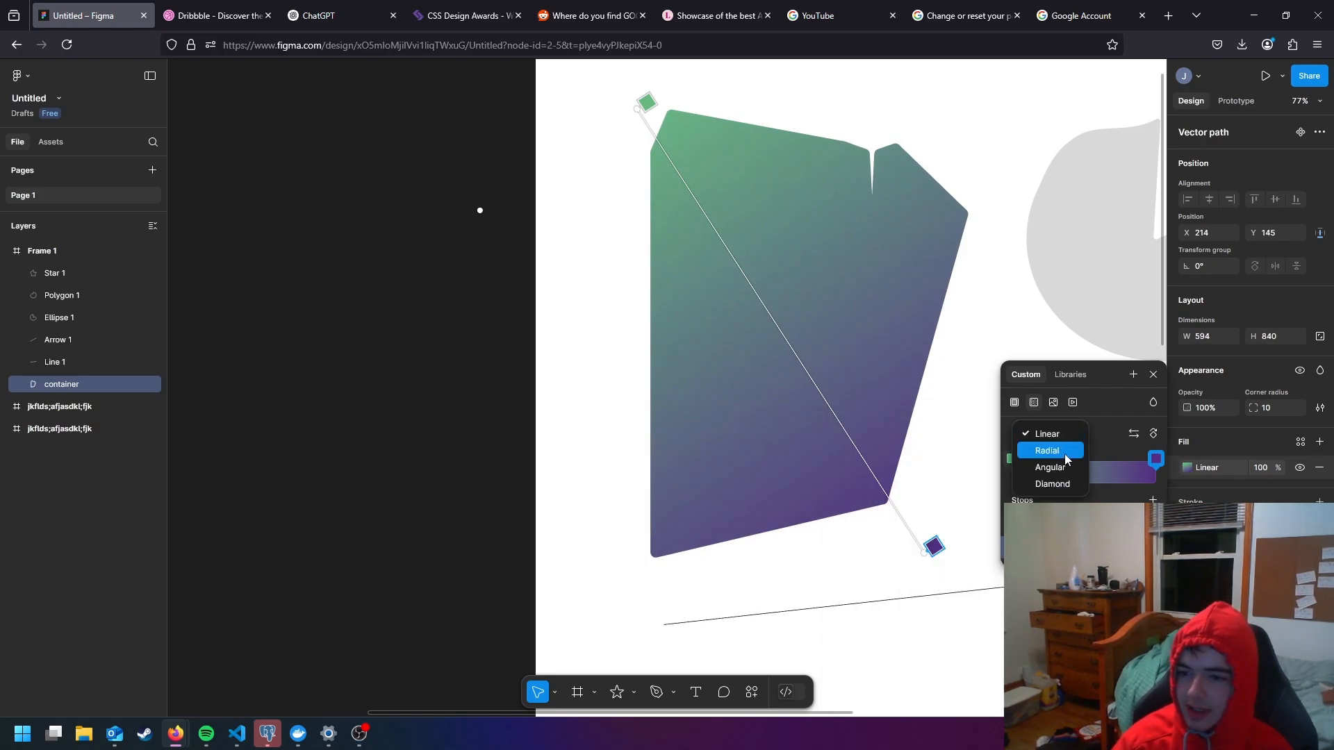
click(1068, 451)
click(1068, 435)
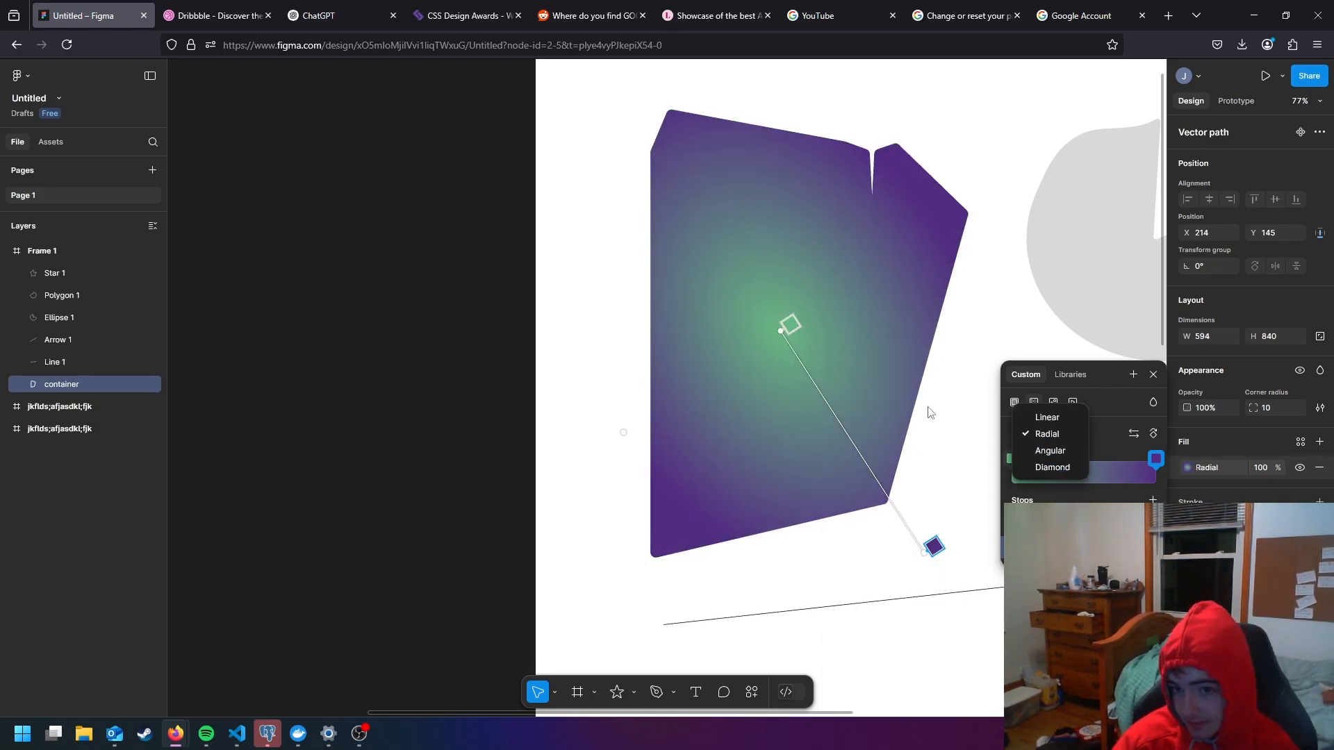
click(1061, 451)
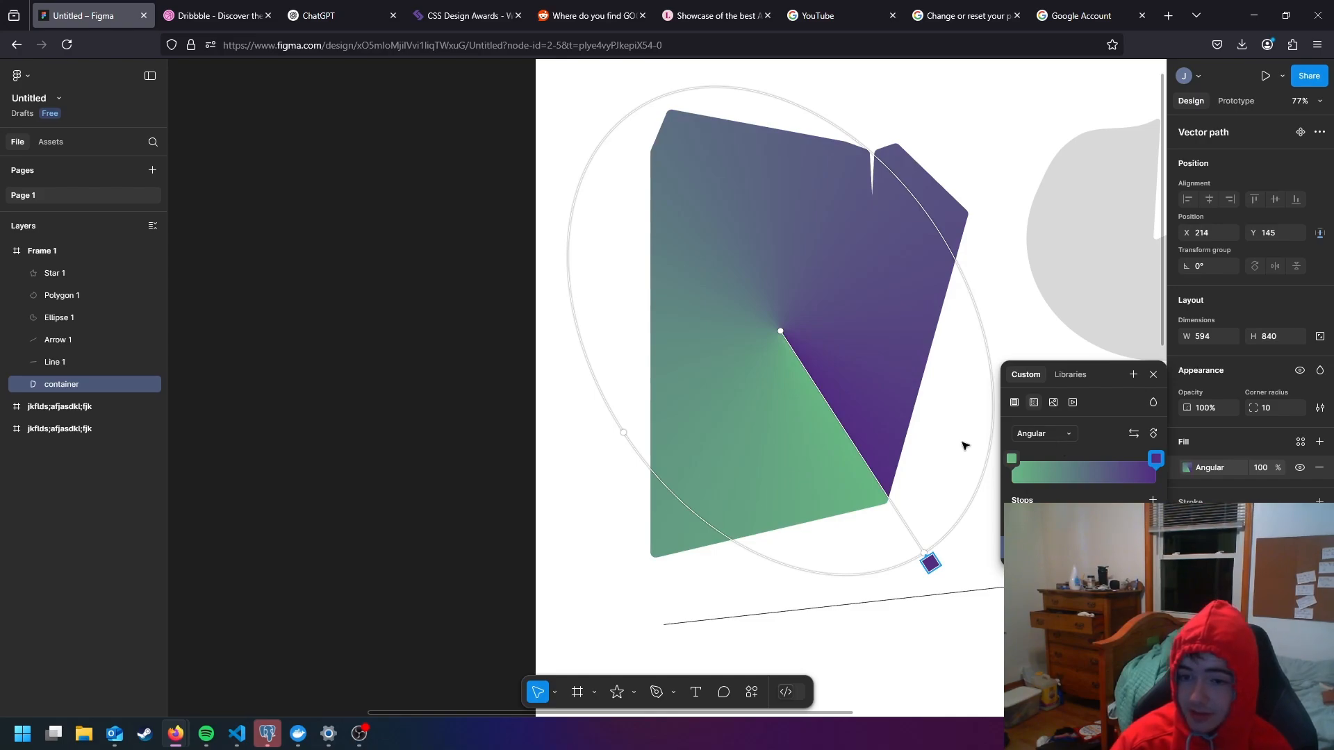
click(1052, 442)
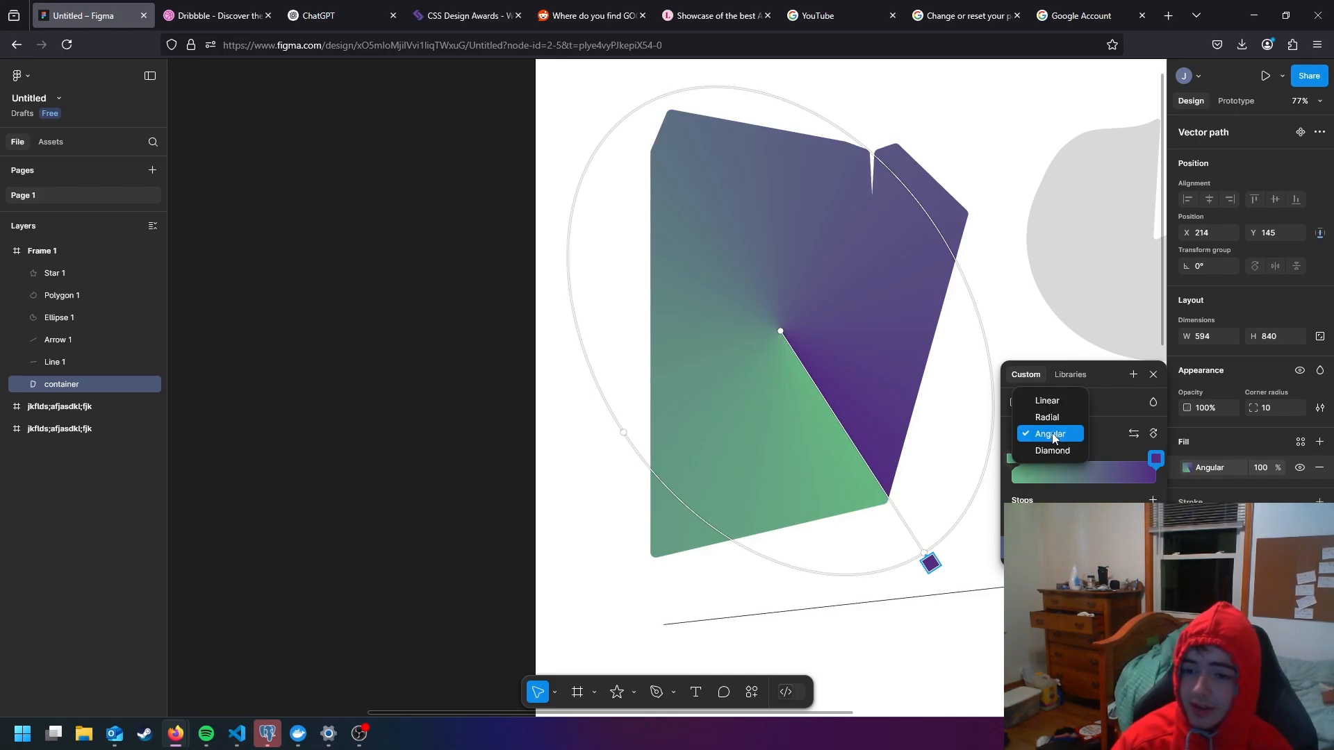
click(1067, 450)
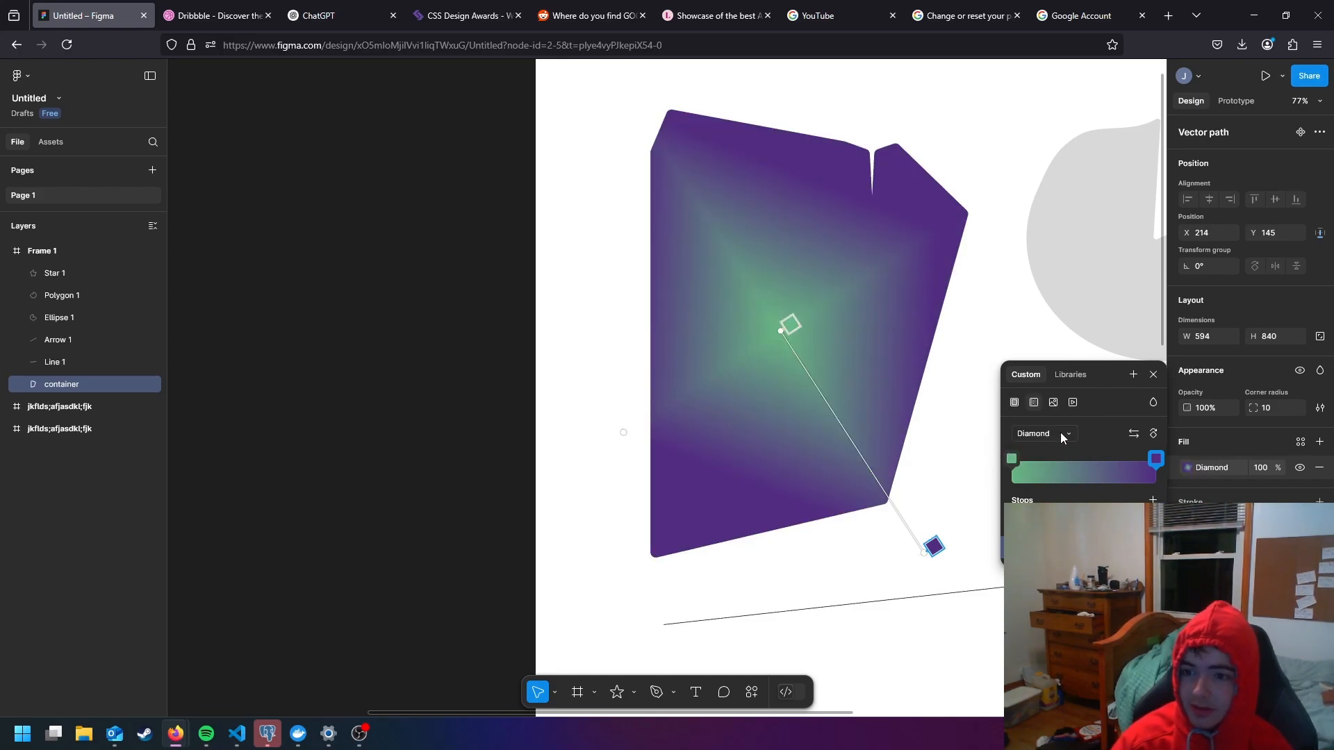
click(1061, 433)
click(1050, 386)
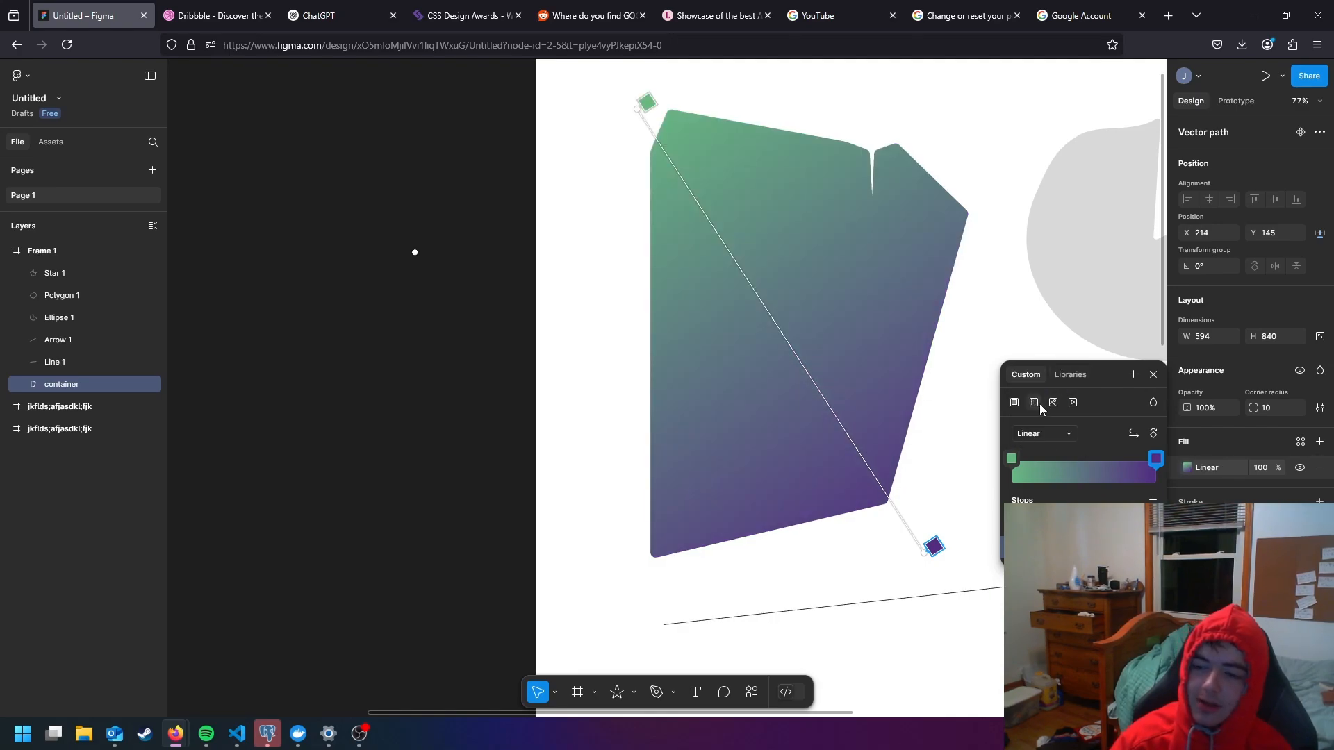
- Switch the container's fill to an image and upload today's Unsplash sunset JPG from the Downloads folder
click(1054, 404)
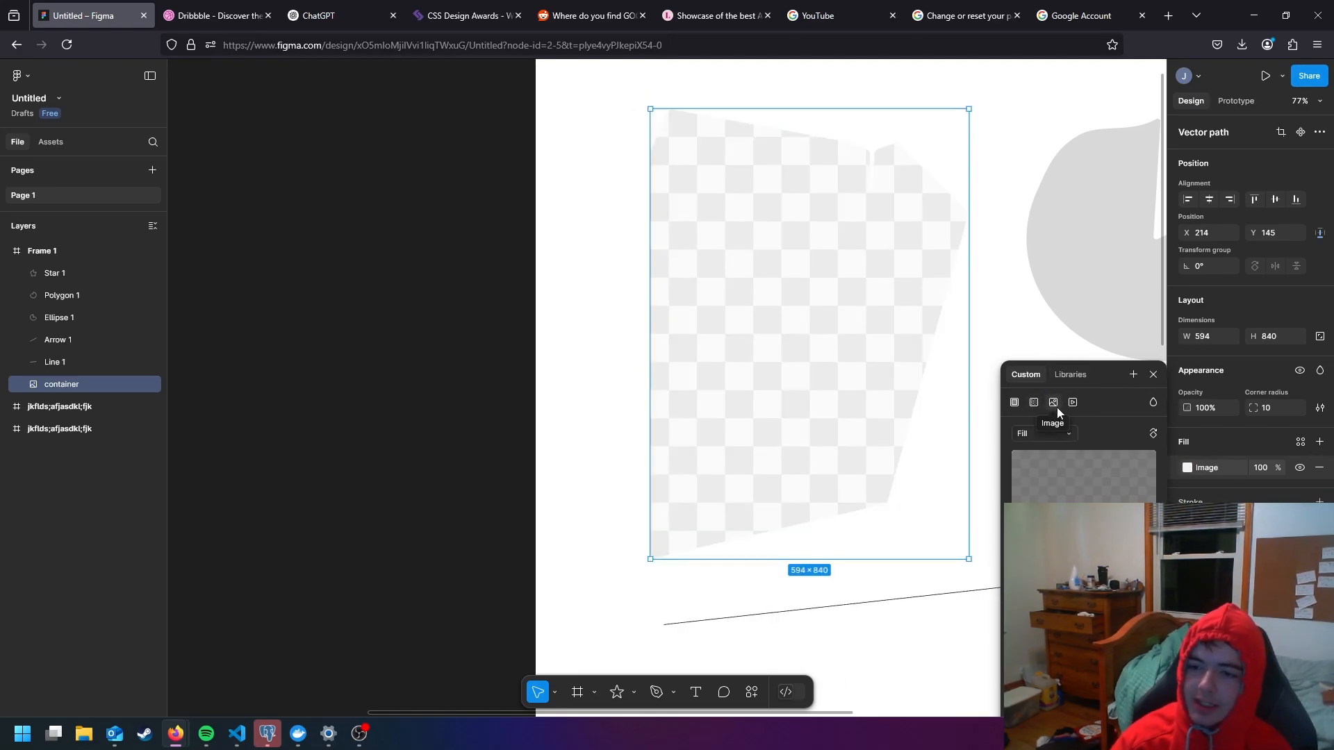
click(1019, 478)
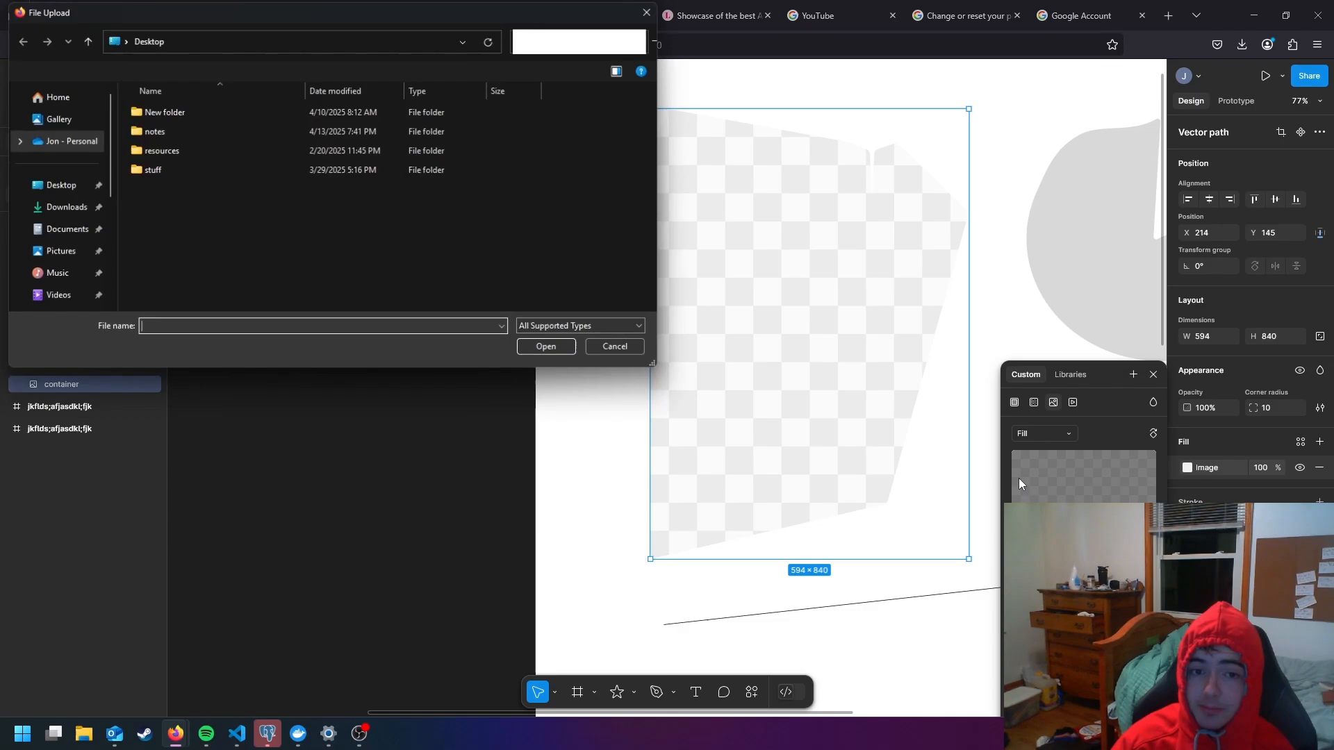
click(64, 207)
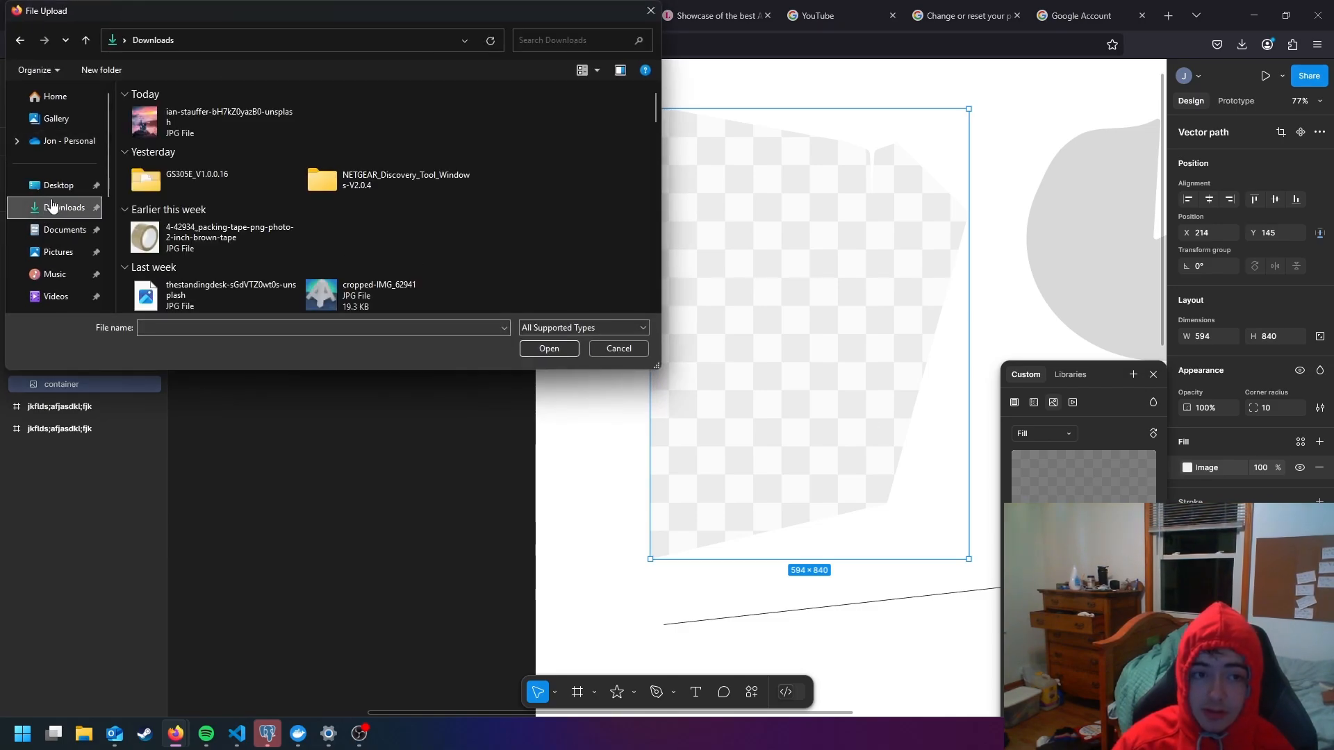
double_click(207, 128)
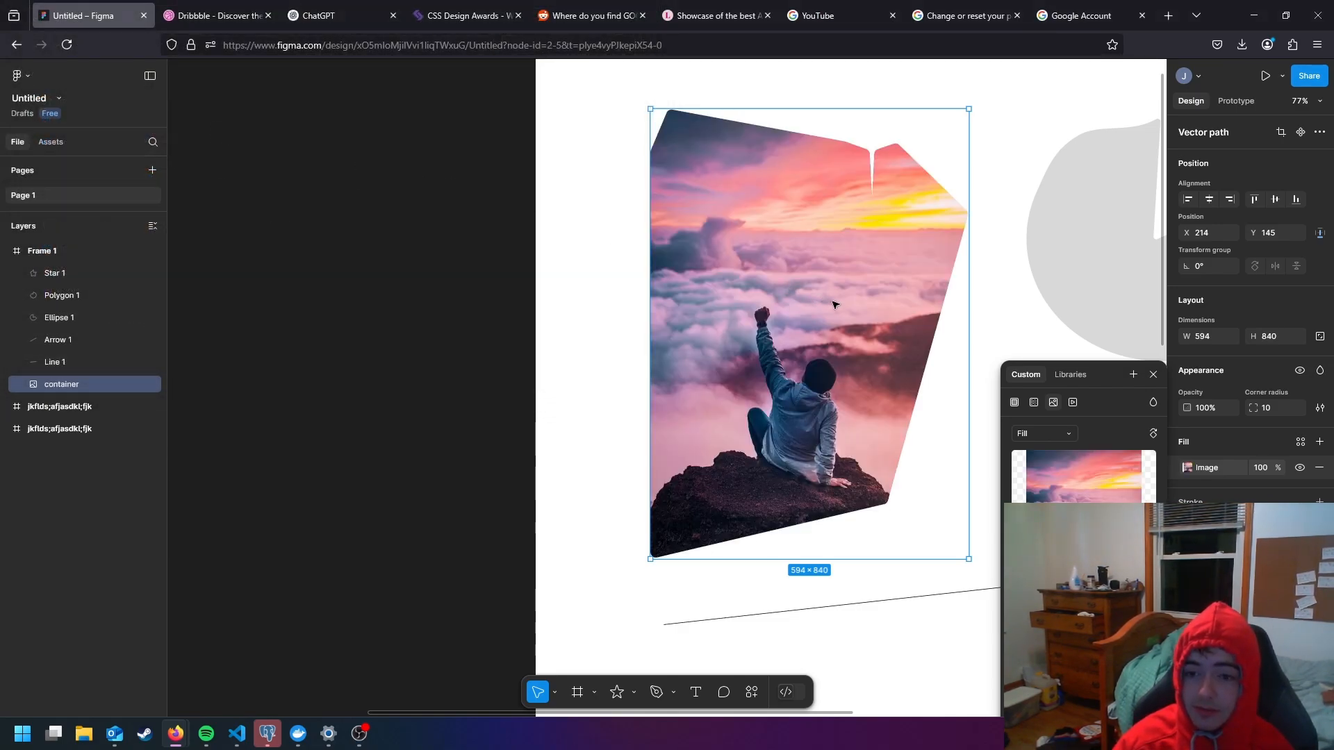
- Set the scaling mode of the container's image fill to Fit
drag(862, 309, 799, 327)
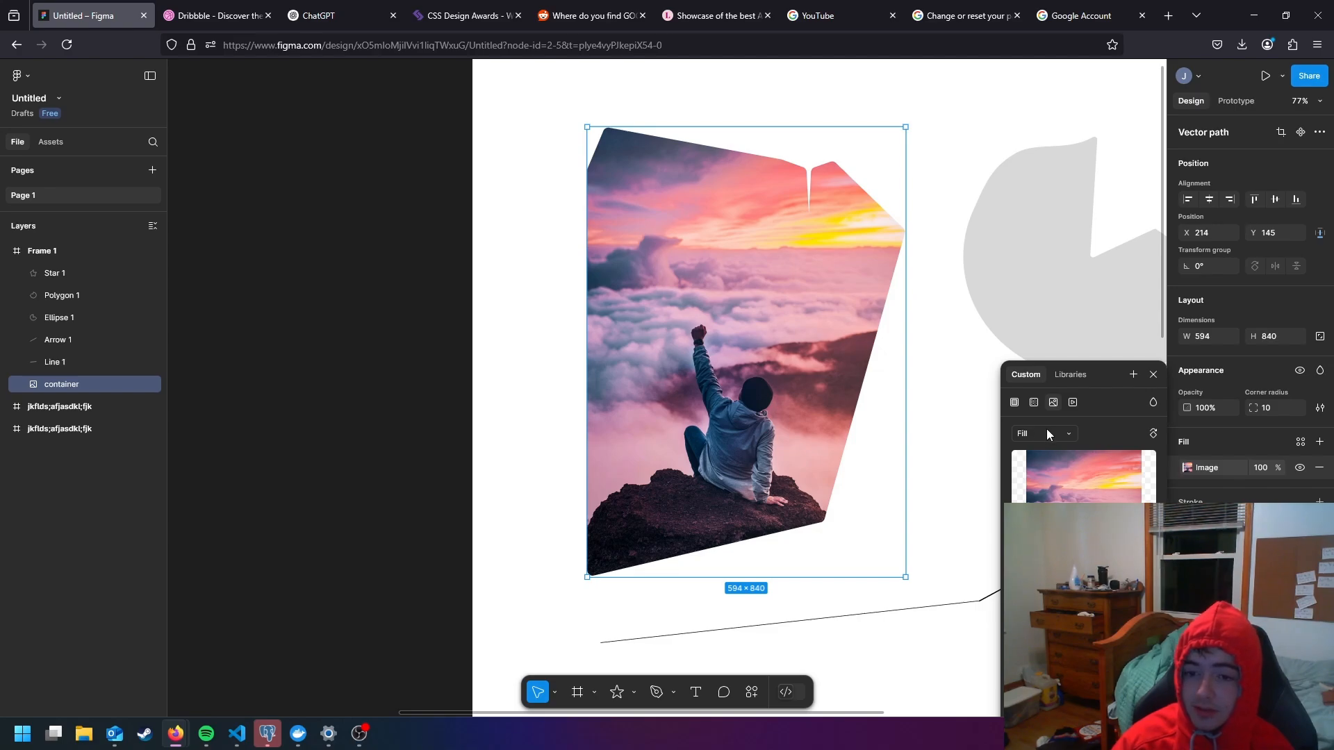
scroll(896, 389, down, 2)
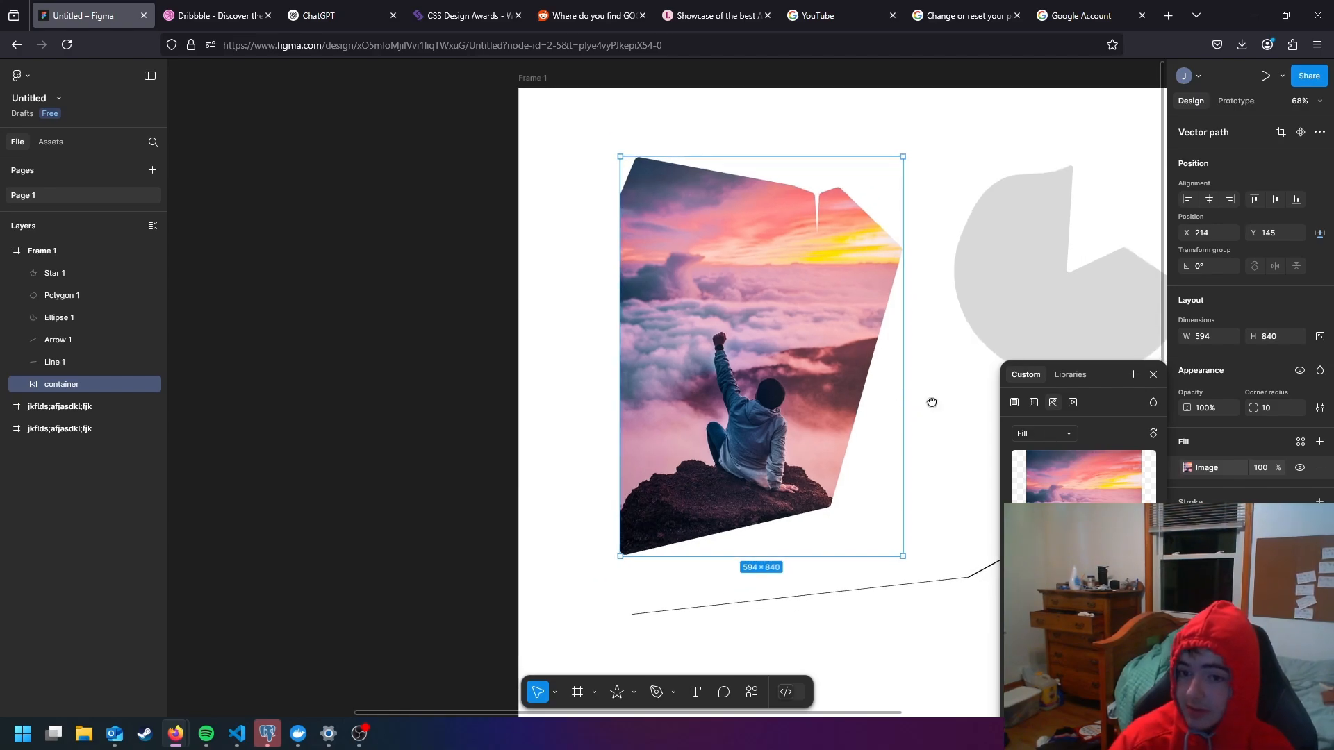
scroll(931, 402, up, 1)
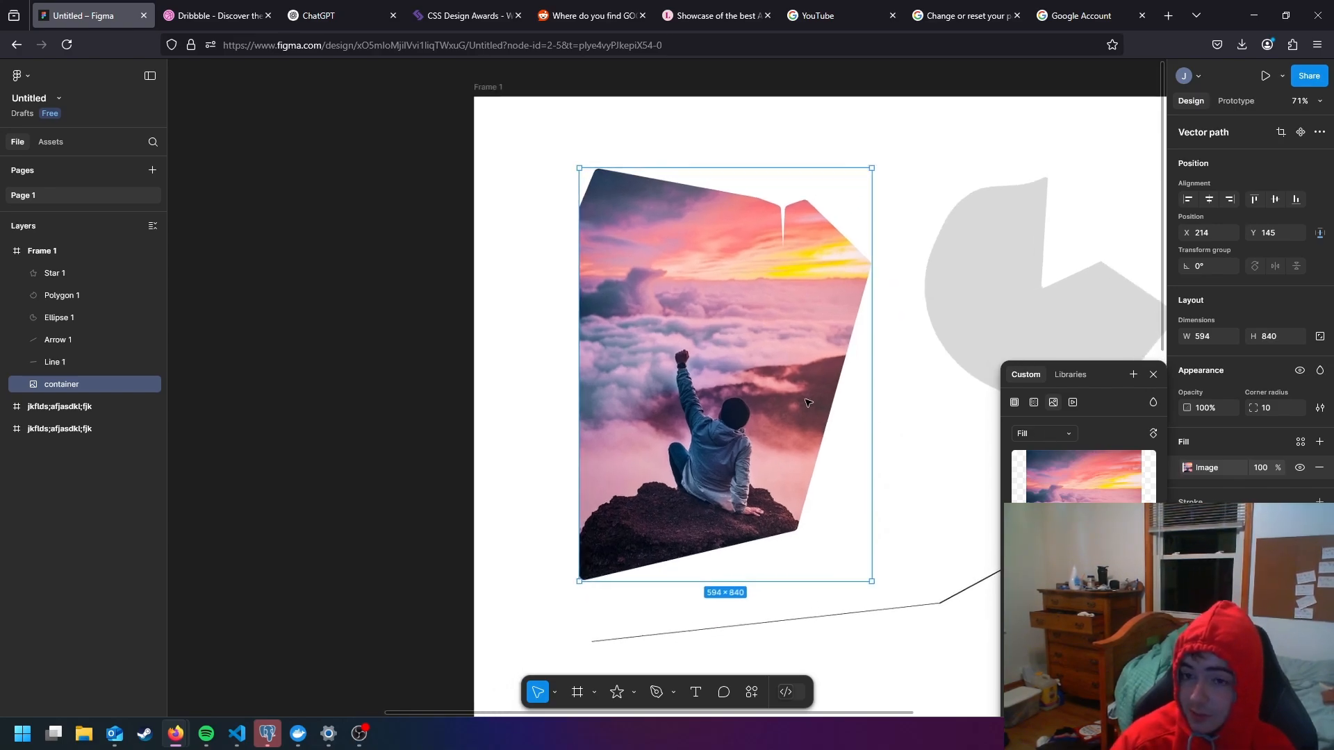
click(1065, 436)
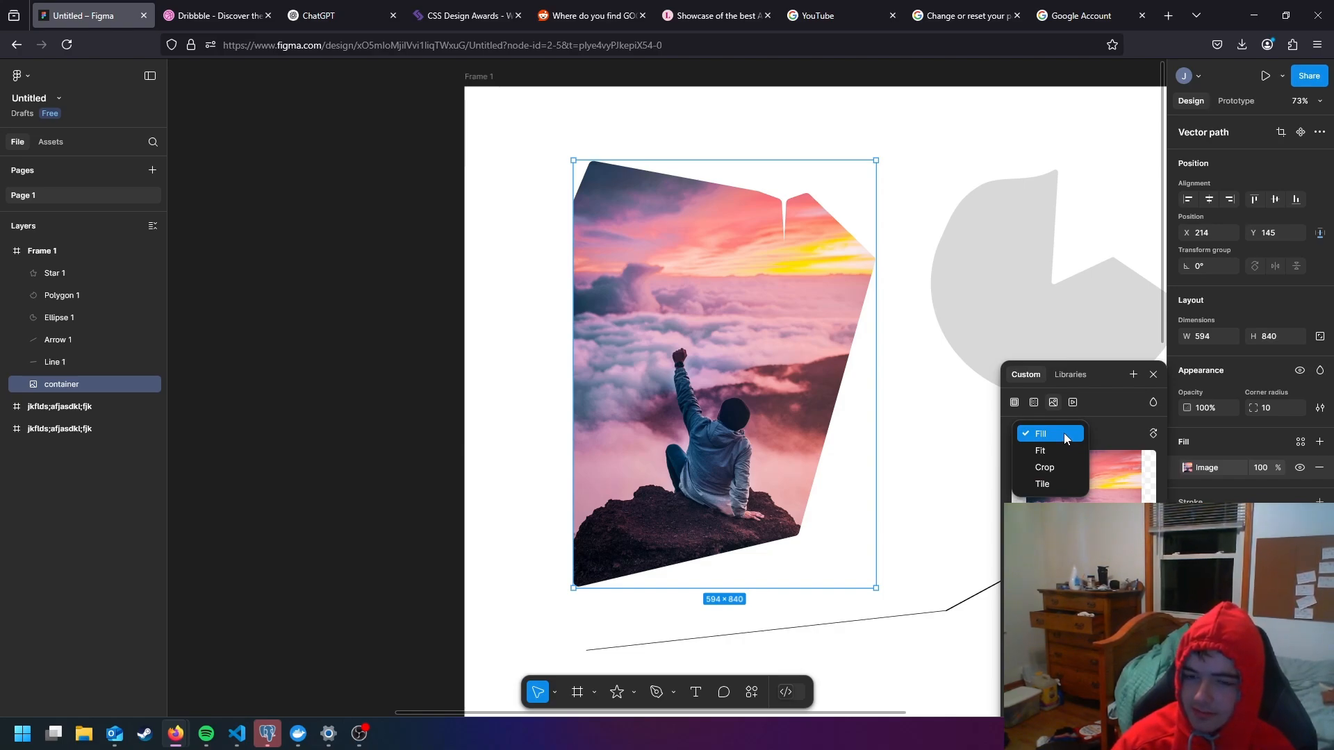
click(1063, 452)
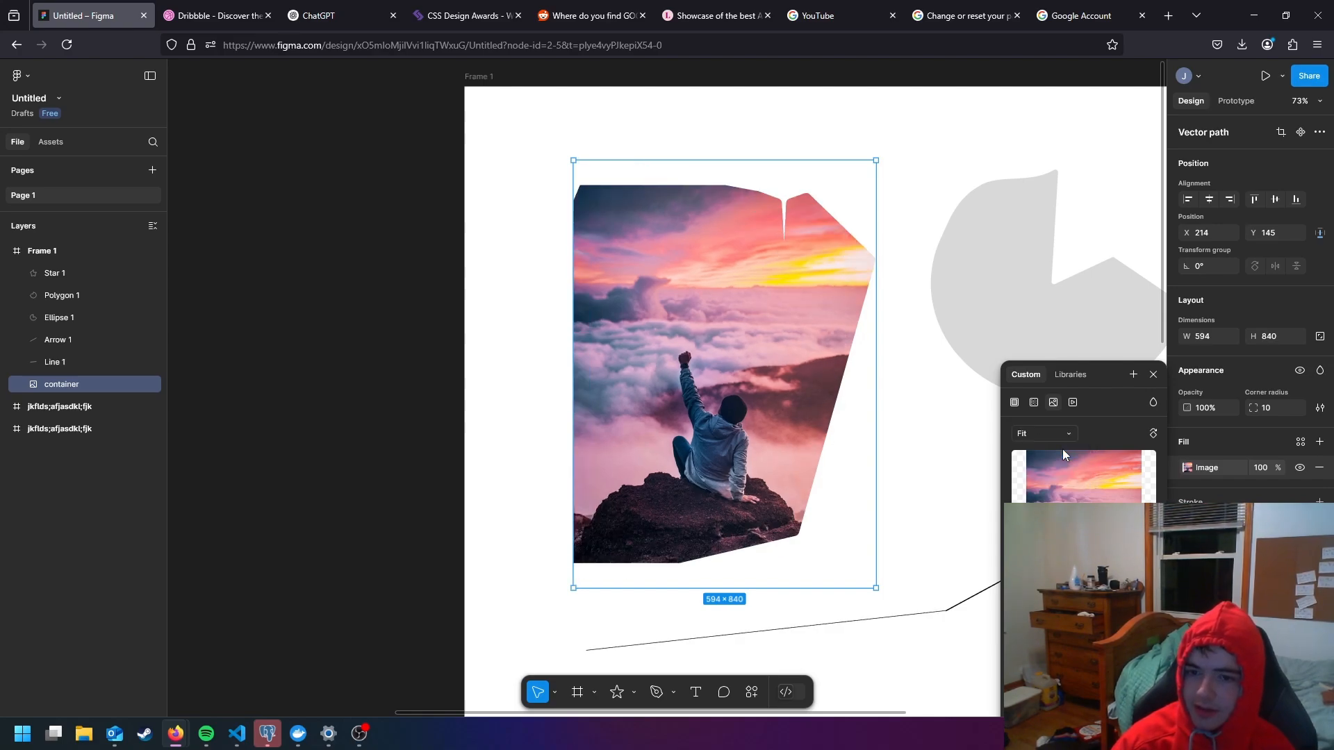
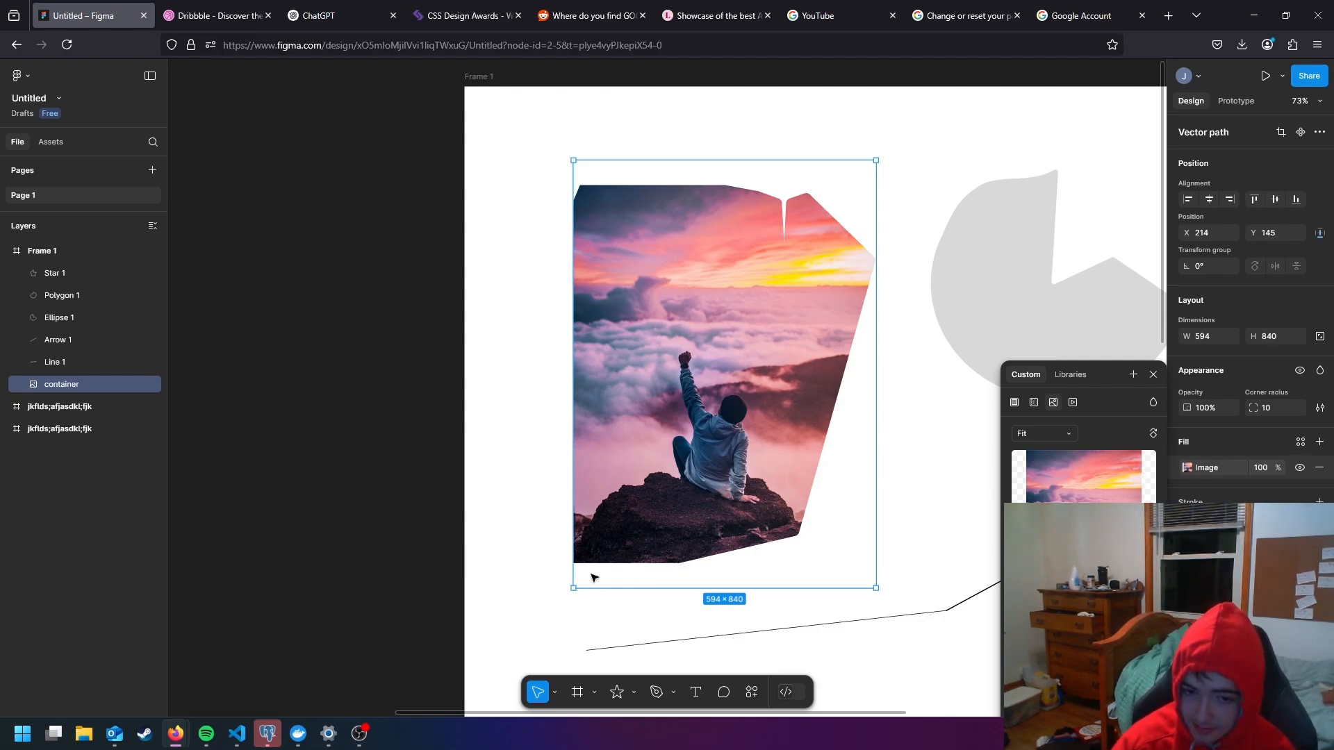
- Set the container's image scaling to Crop and enlarge its crop area to about 813 × 908 around the repositioned image
drag(617, 574, 634, 542)
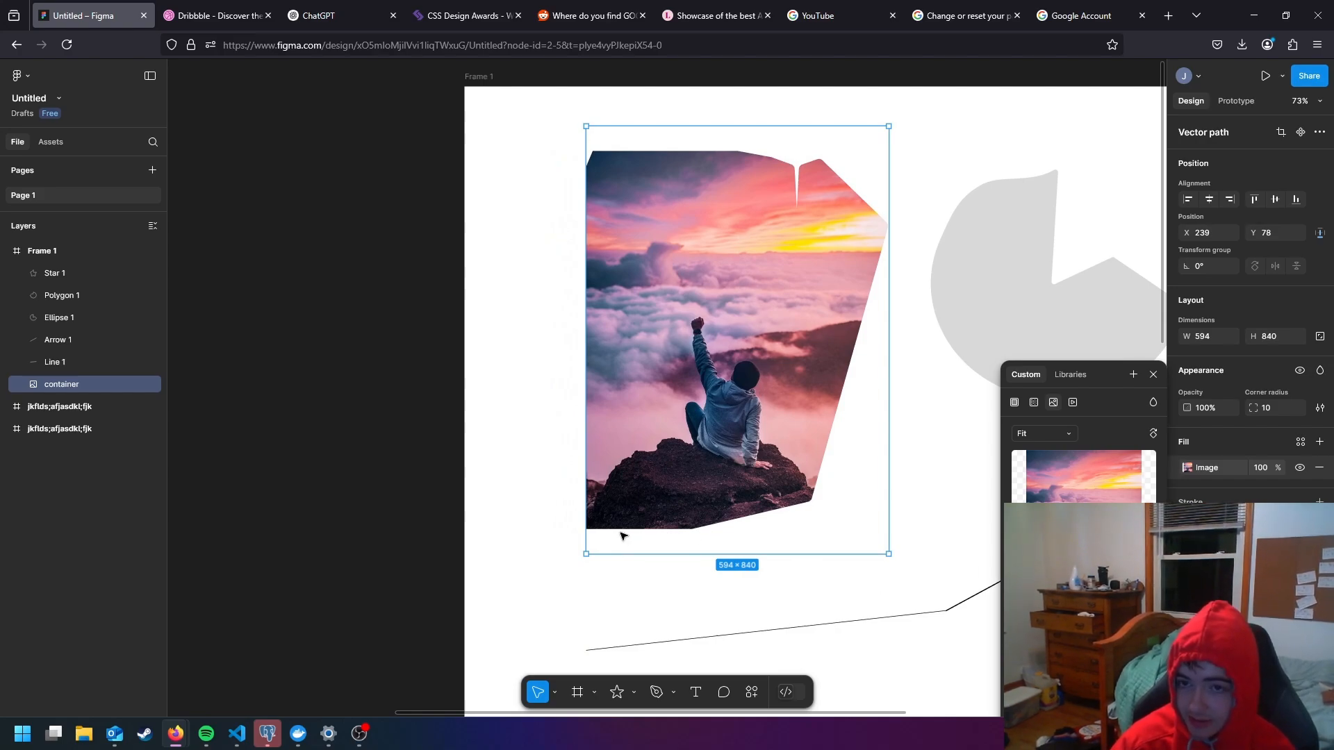
click(1031, 438)
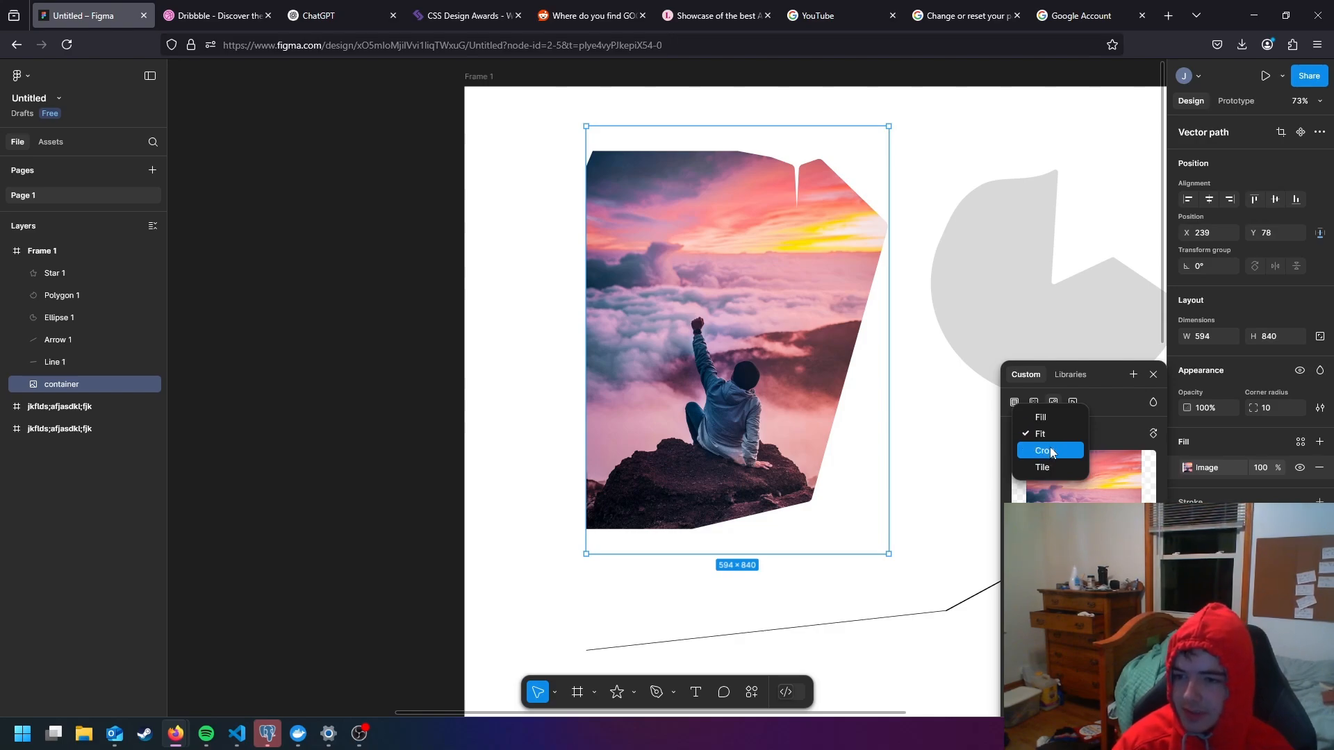
click(1051, 451)
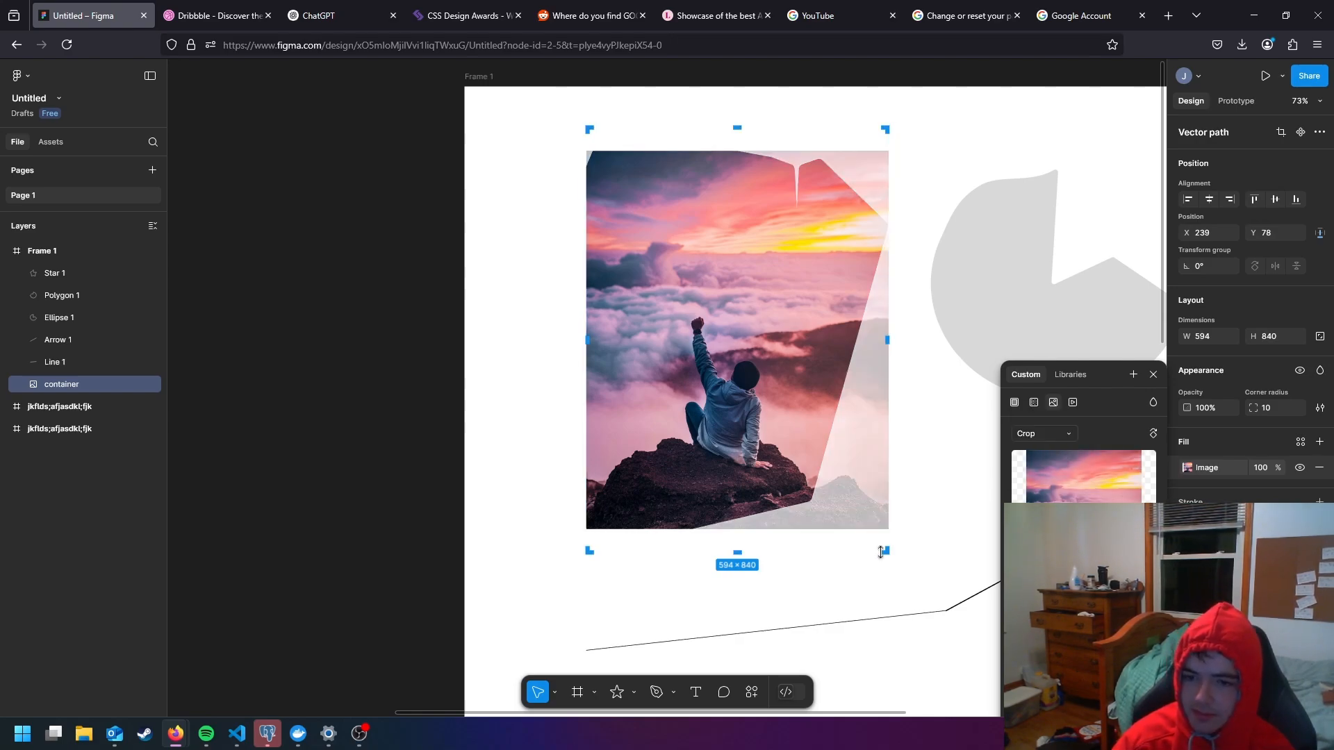
drag(882, 553, 999, 586)
mouse_move(840, 437)
mouse_down()
mouse_move(856, 460)
mouse_move(829, 455)
mouse_up()
drag(708, 441, 677, 414)
click(543, 390)
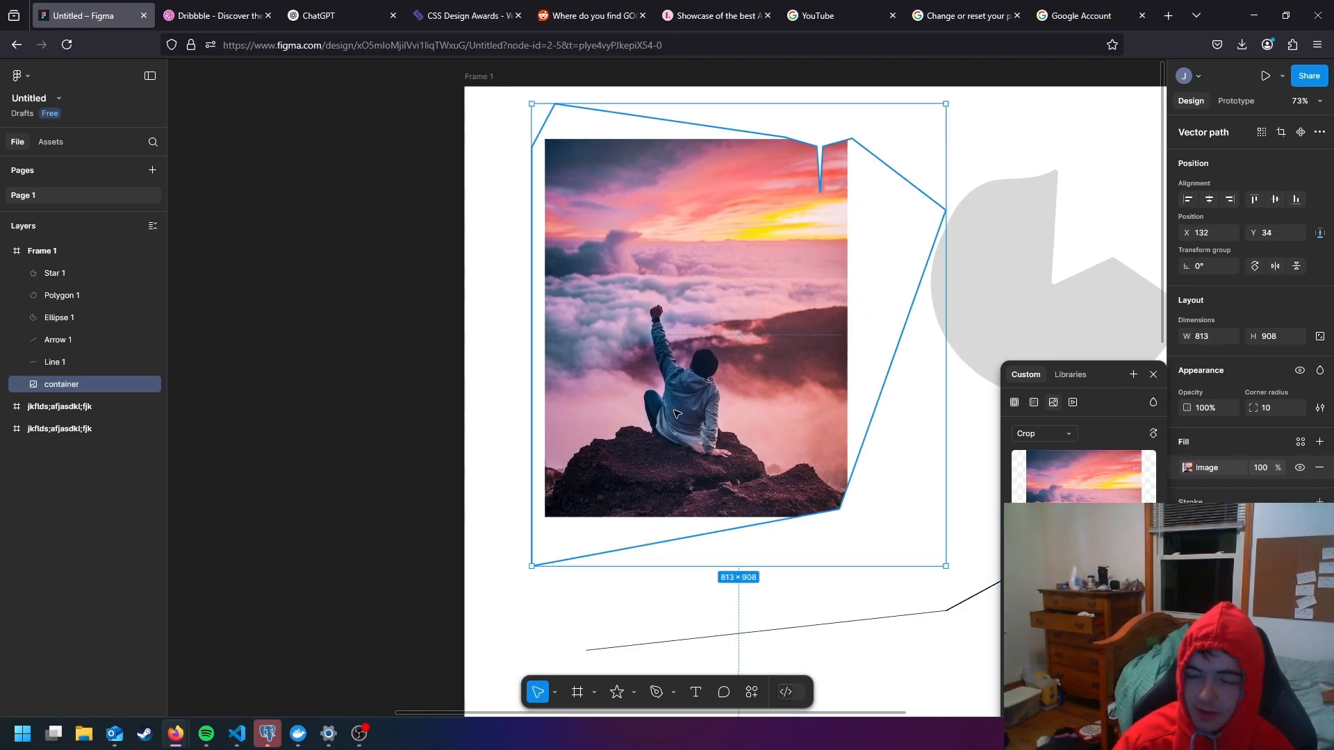
- Set the container's image fill to Tile at 10% and move the container to about X 185, Y 68
click(1042, 434)
click(1051, 450)
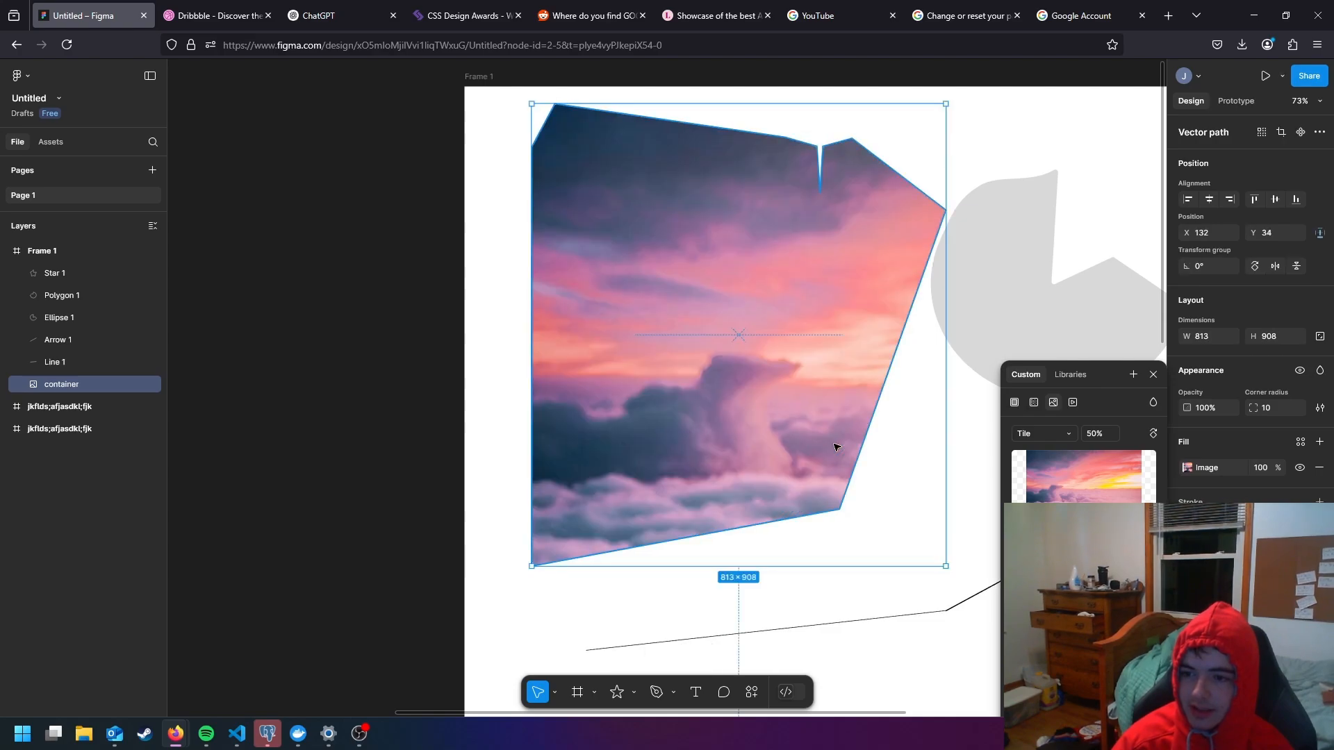
click(1061, 427)
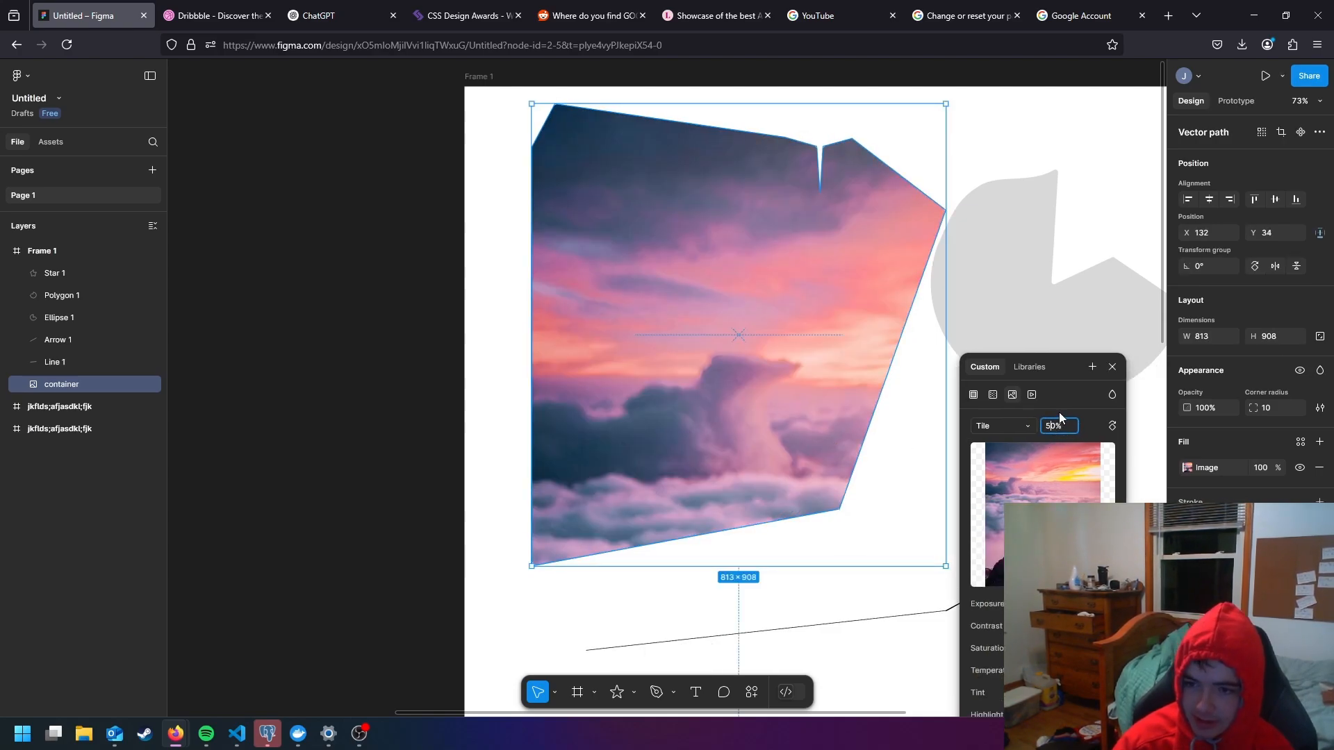
text(10)
key(Return)
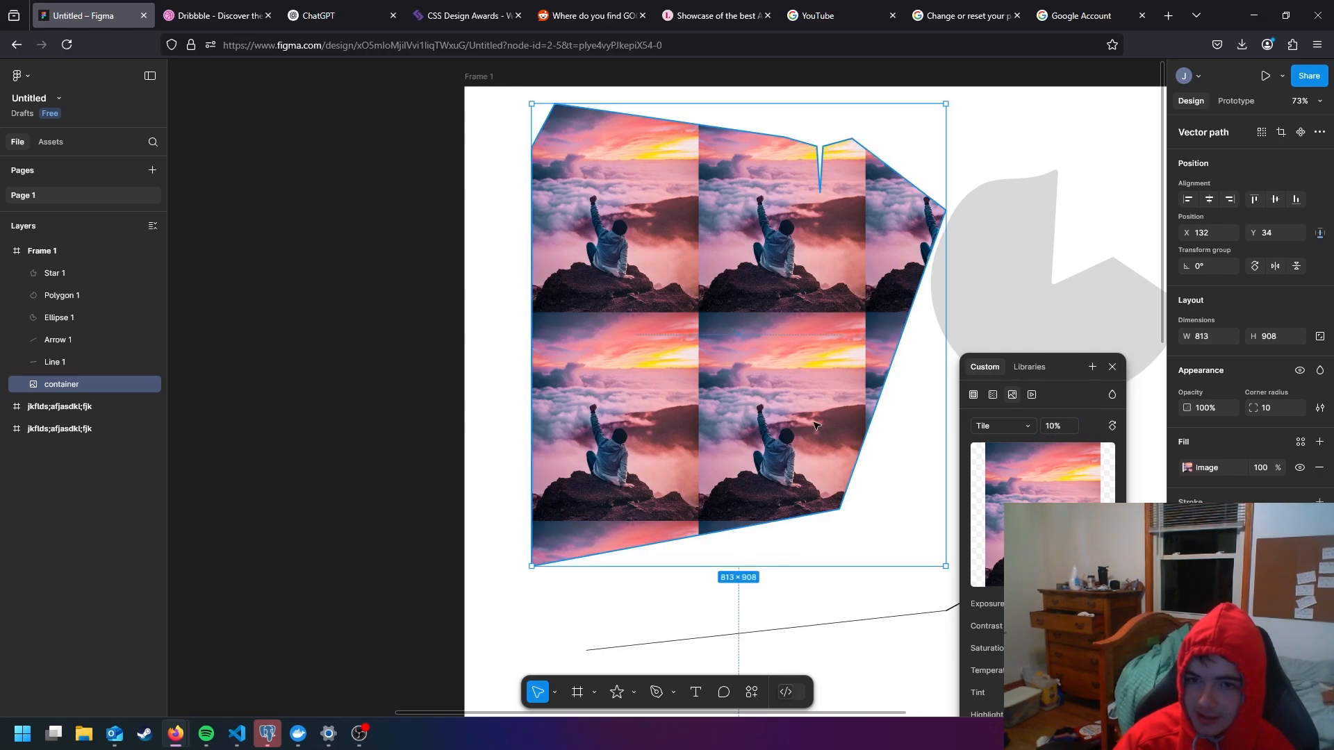
drag(800, 424, 827, 442)
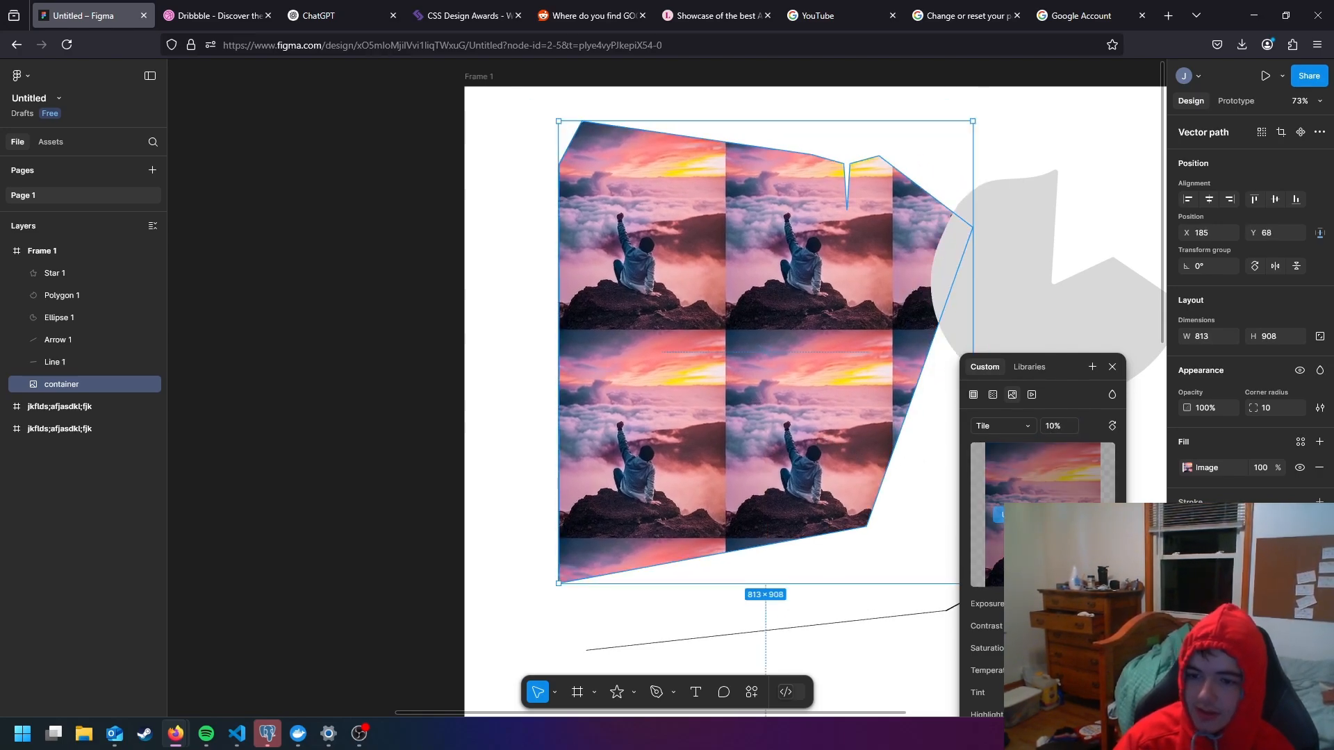
- Adjust the container's image exposure and contrast for a brighter look, and shift its temperature and tint toward pink-red
drag(1070, 604, 1052, 626)
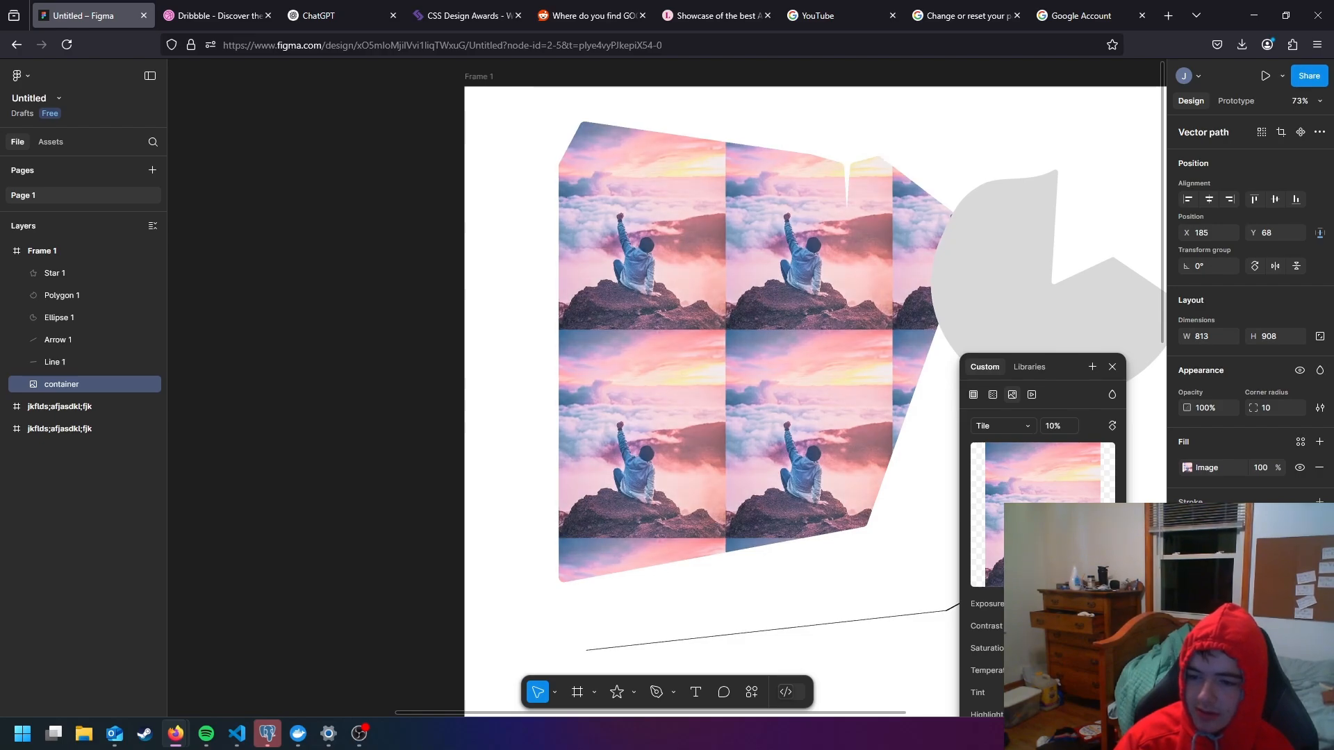
drag(1070, 670, 1102, 693)
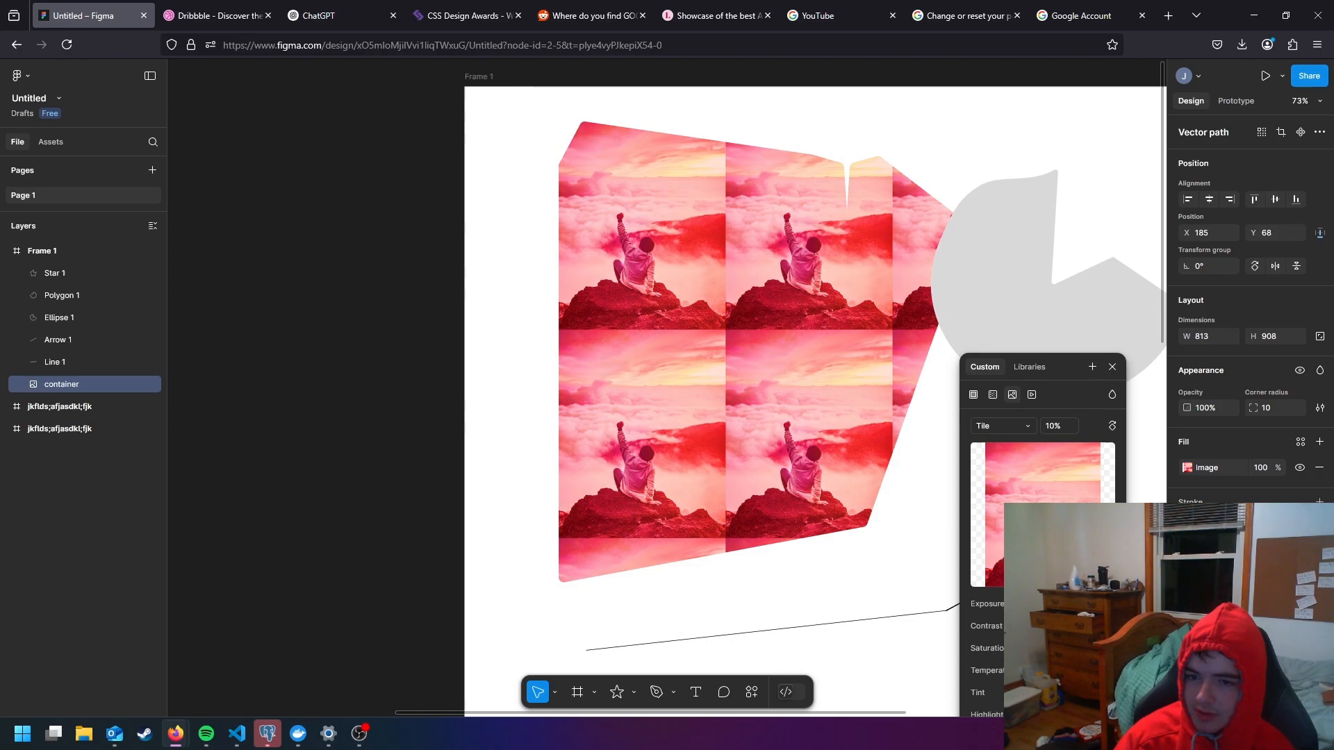
scroll(952, 606, down, 1)
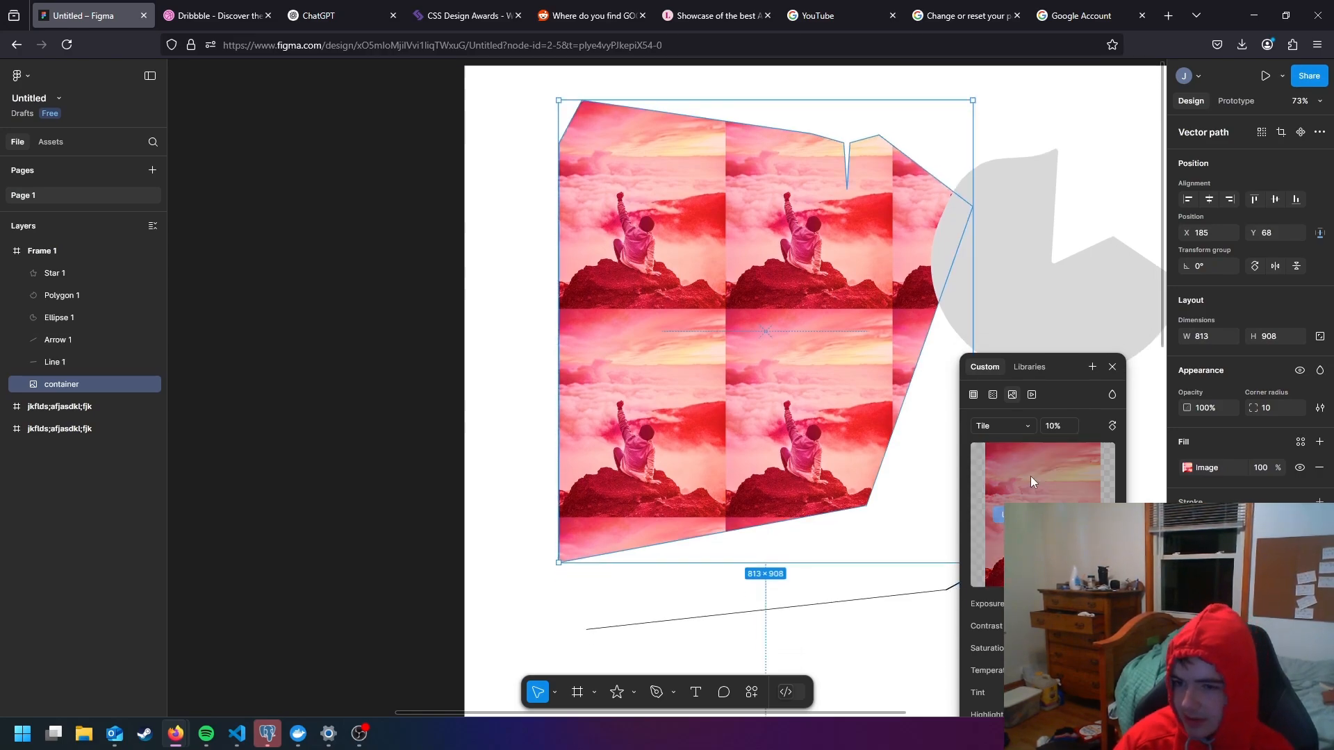
- Switch the container's fill to Video, check the library colors on offer, and close the fill settings
click(1035, 396)
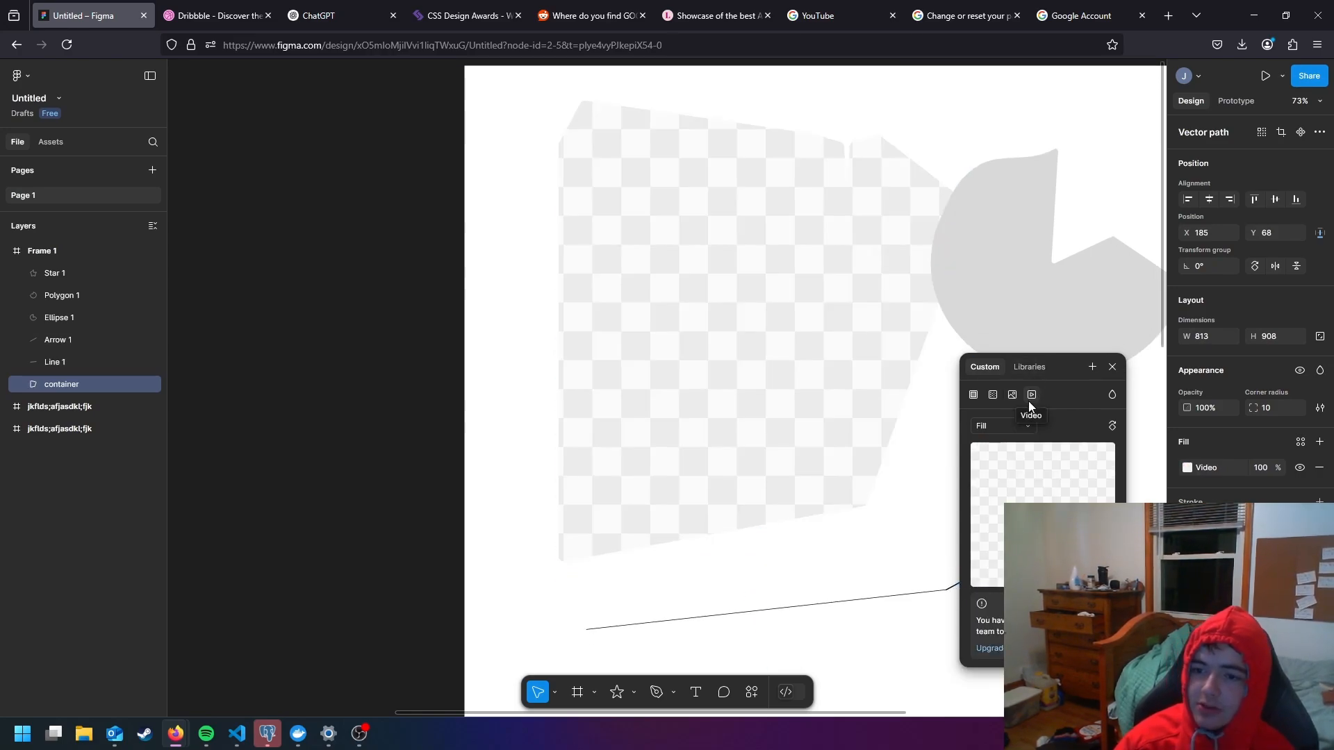
click(1027, 369)
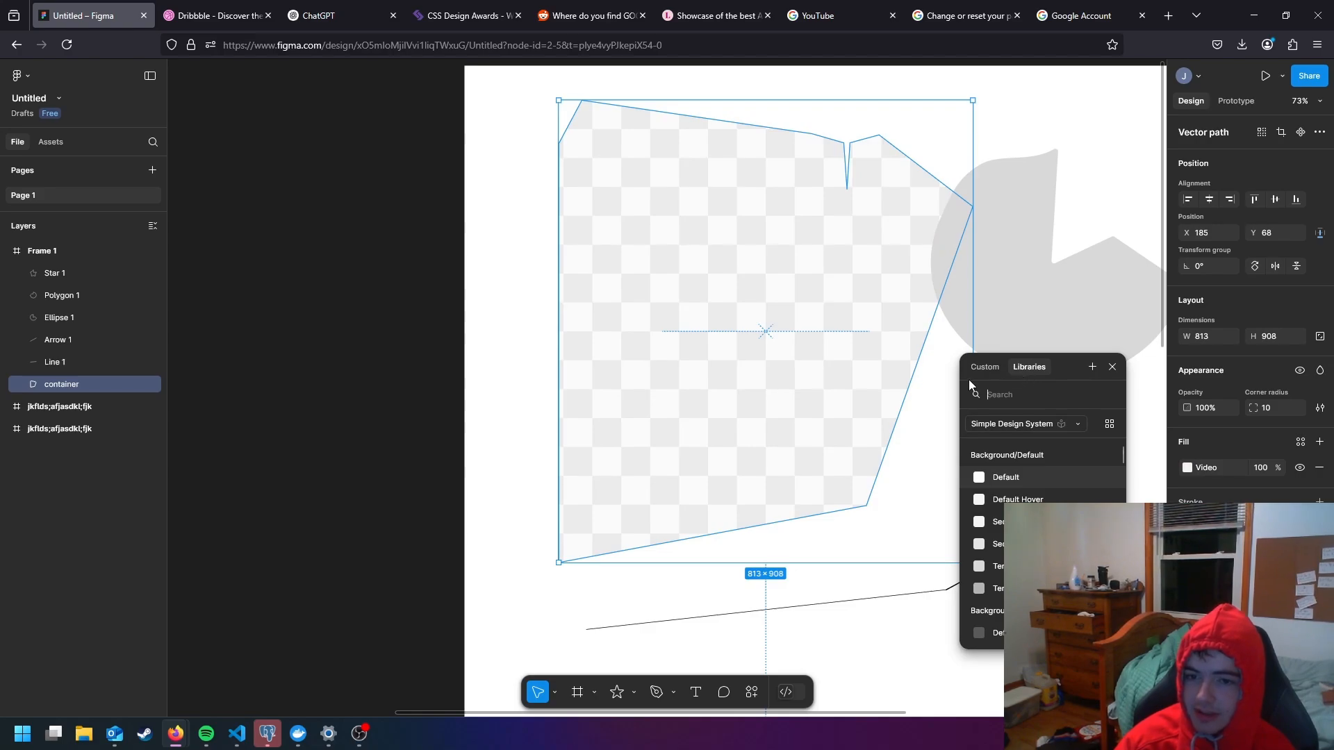
scroll(931, 386, down, 3)
click(988, 369)
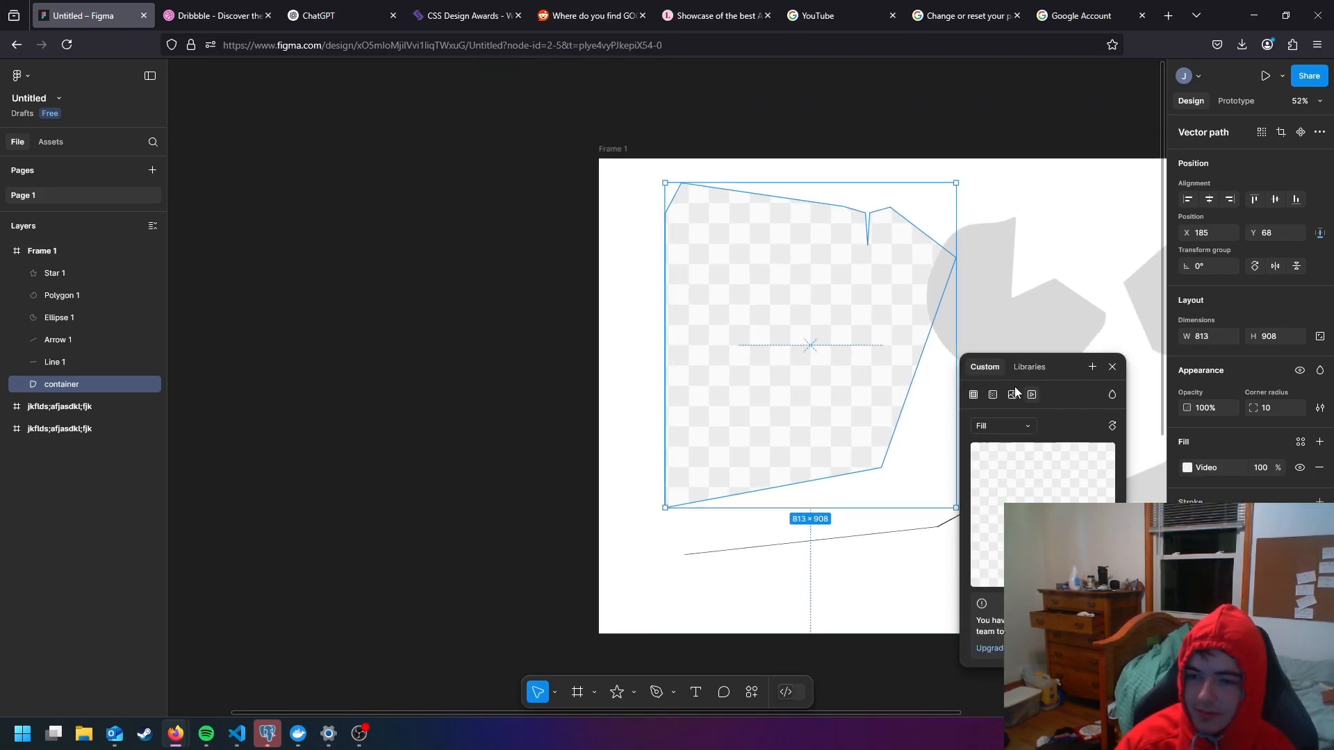
click(1112, 367)
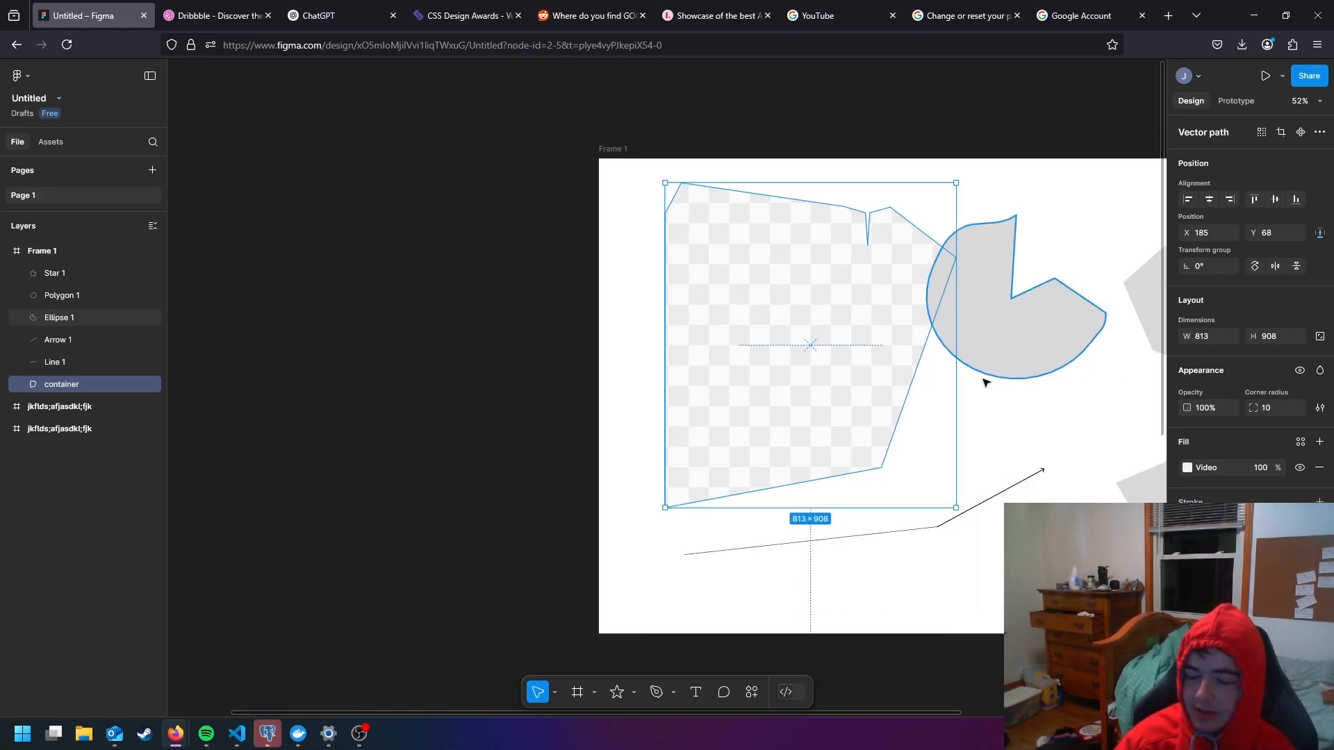
- Select the ellipse, view its fill type options and close them without choosing one
click(1037, 358)
scroll(1107, 378, right, 3)
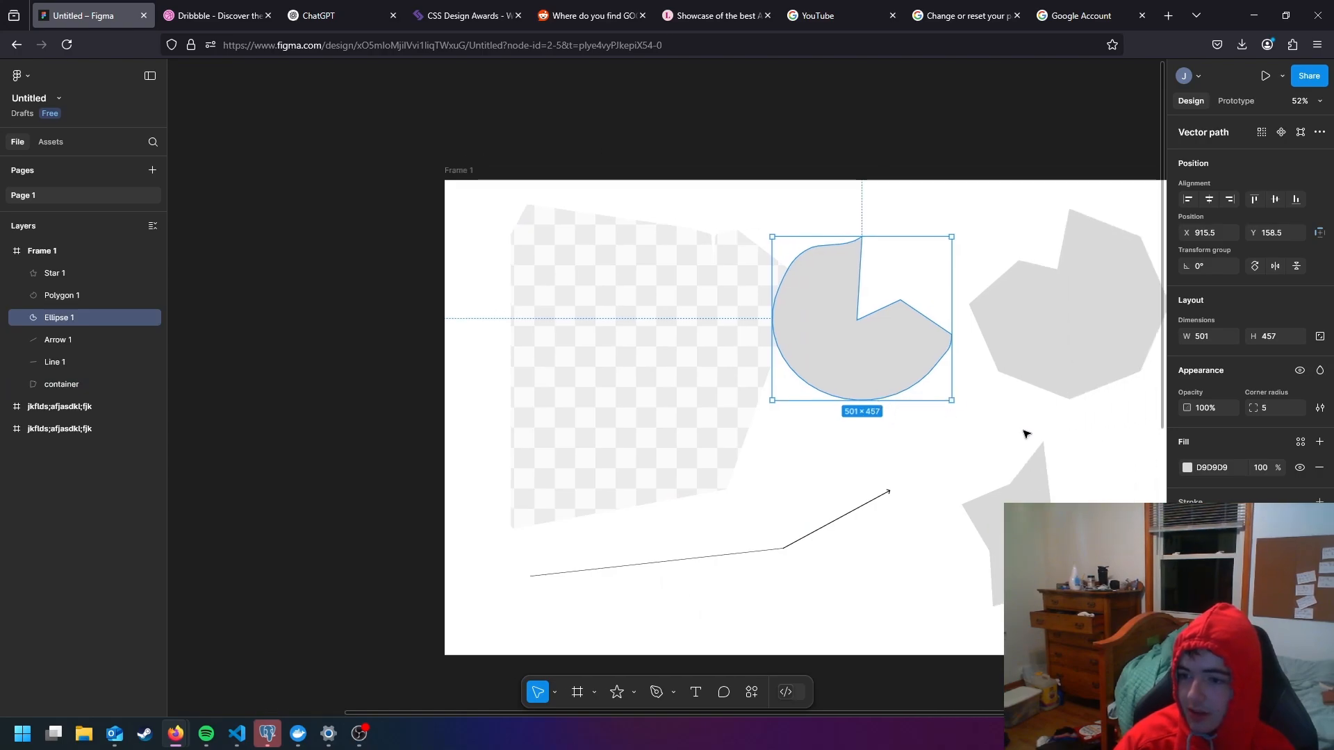
click(1187, 468)
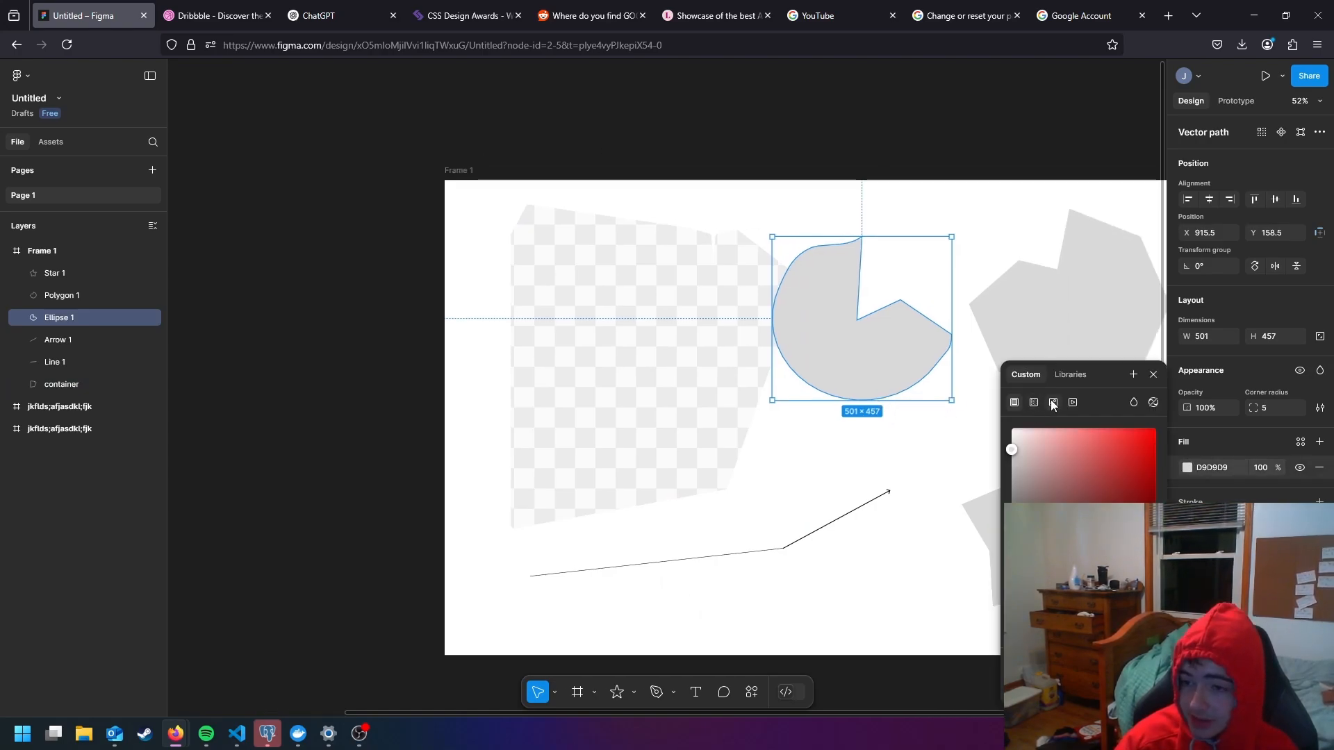
click(1036, 322)
- Try a black outside stroke with a weight of 5 on the star, and remove it
click(1050, 478)
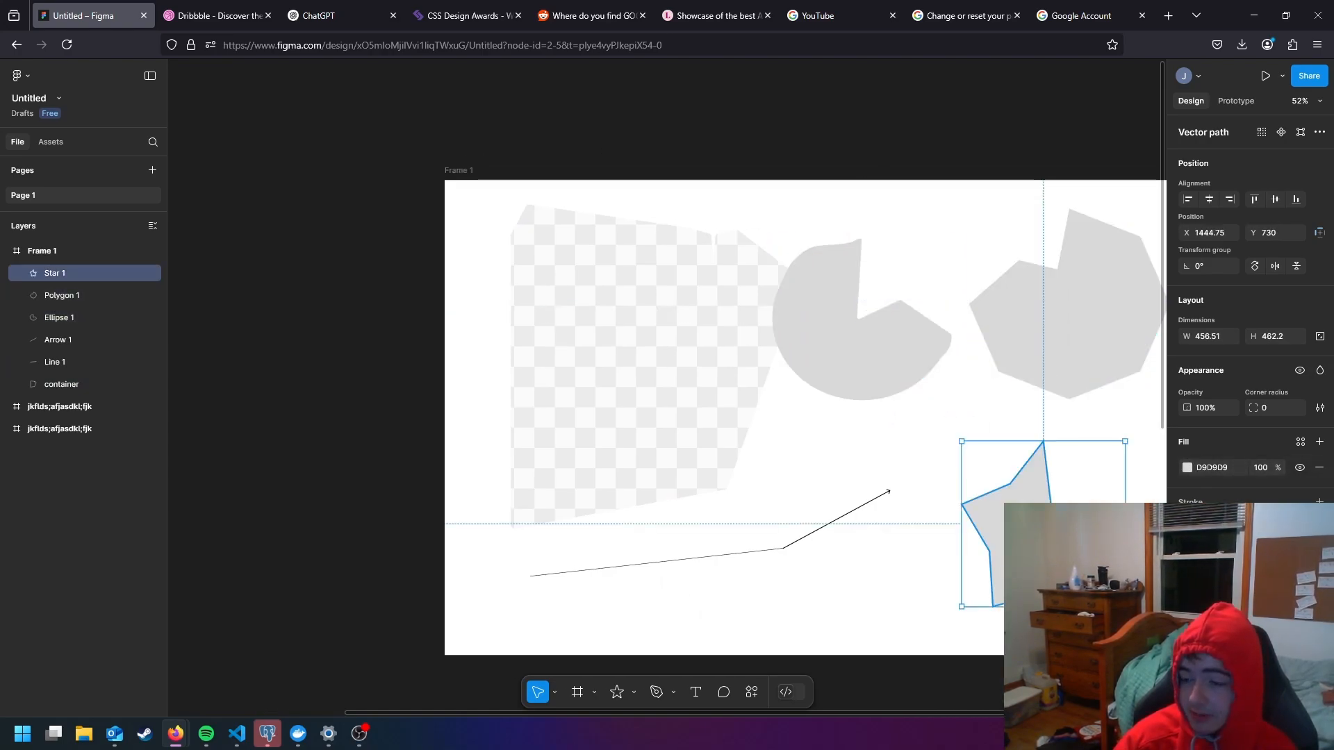
click(1187, 468)
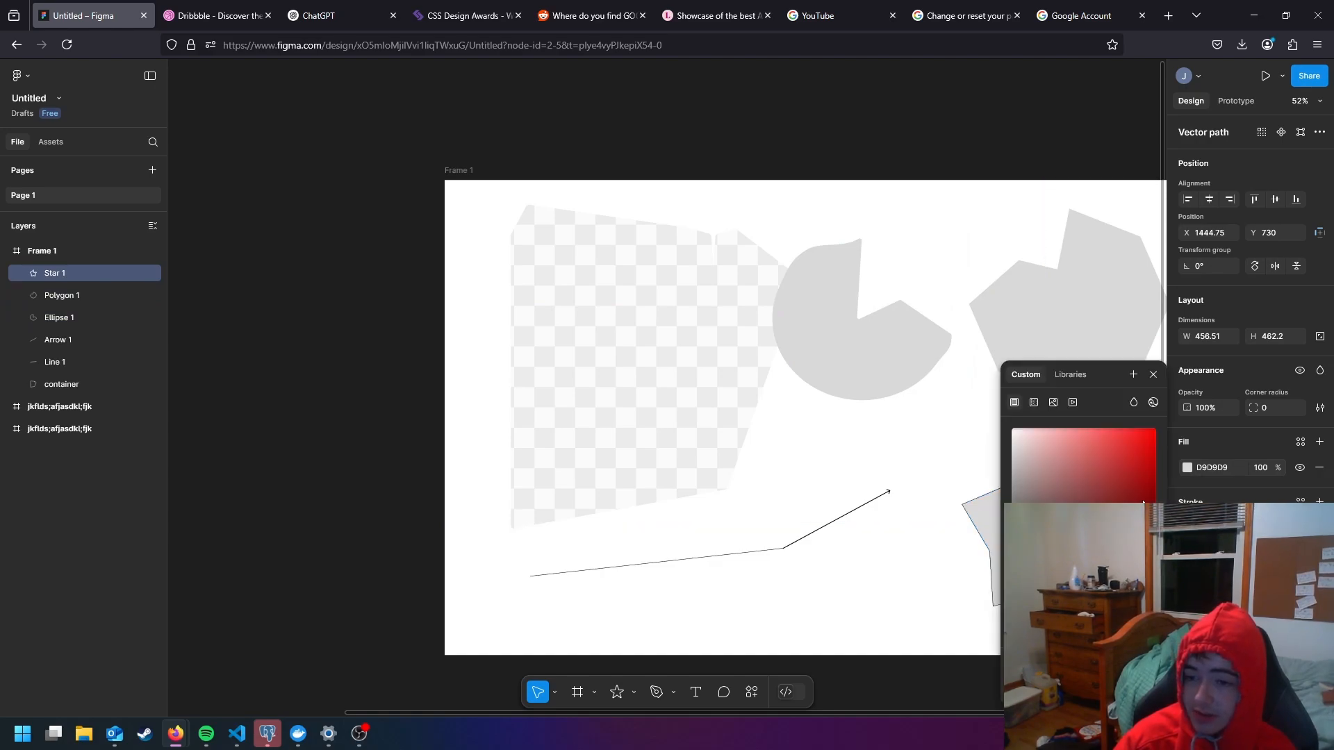
scroll(834, 426, right, 2)
scroll(834, 426, down, 1)
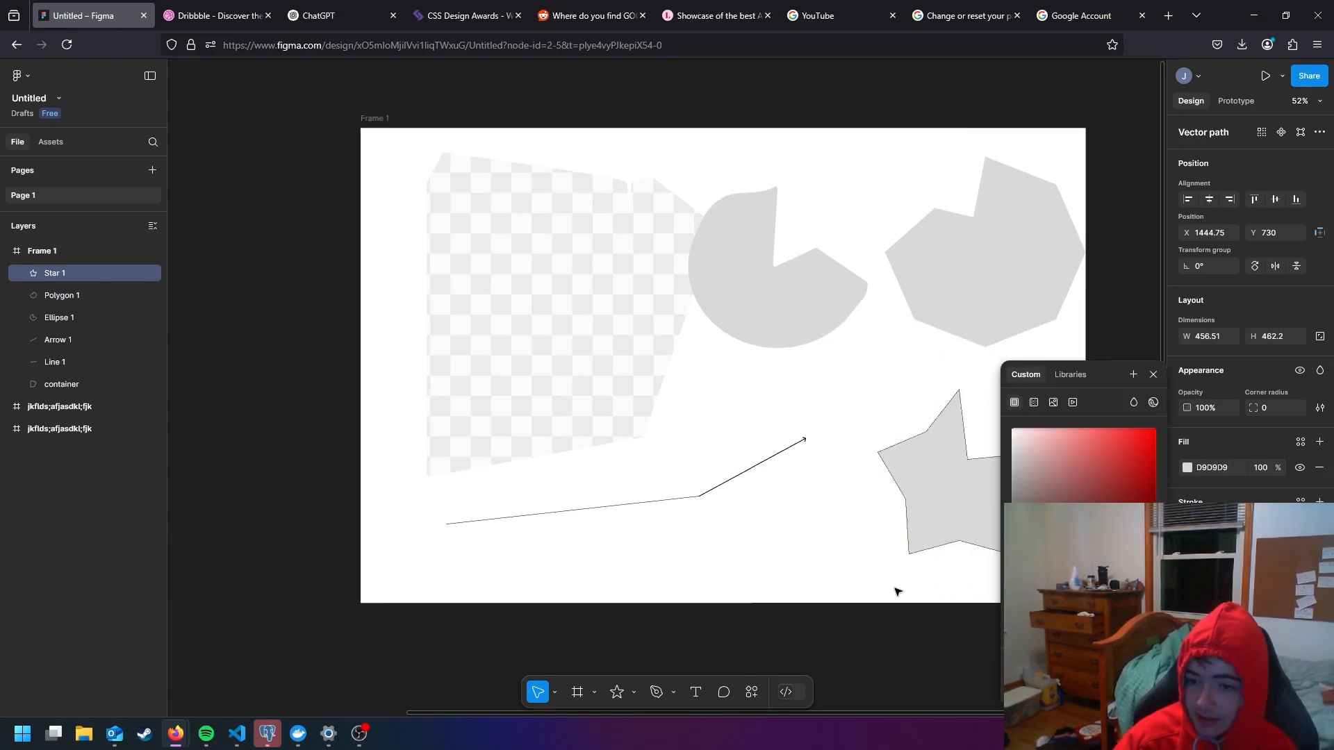
scroll(896, 528, up, 10)
scroll(831, 540, right, 1)
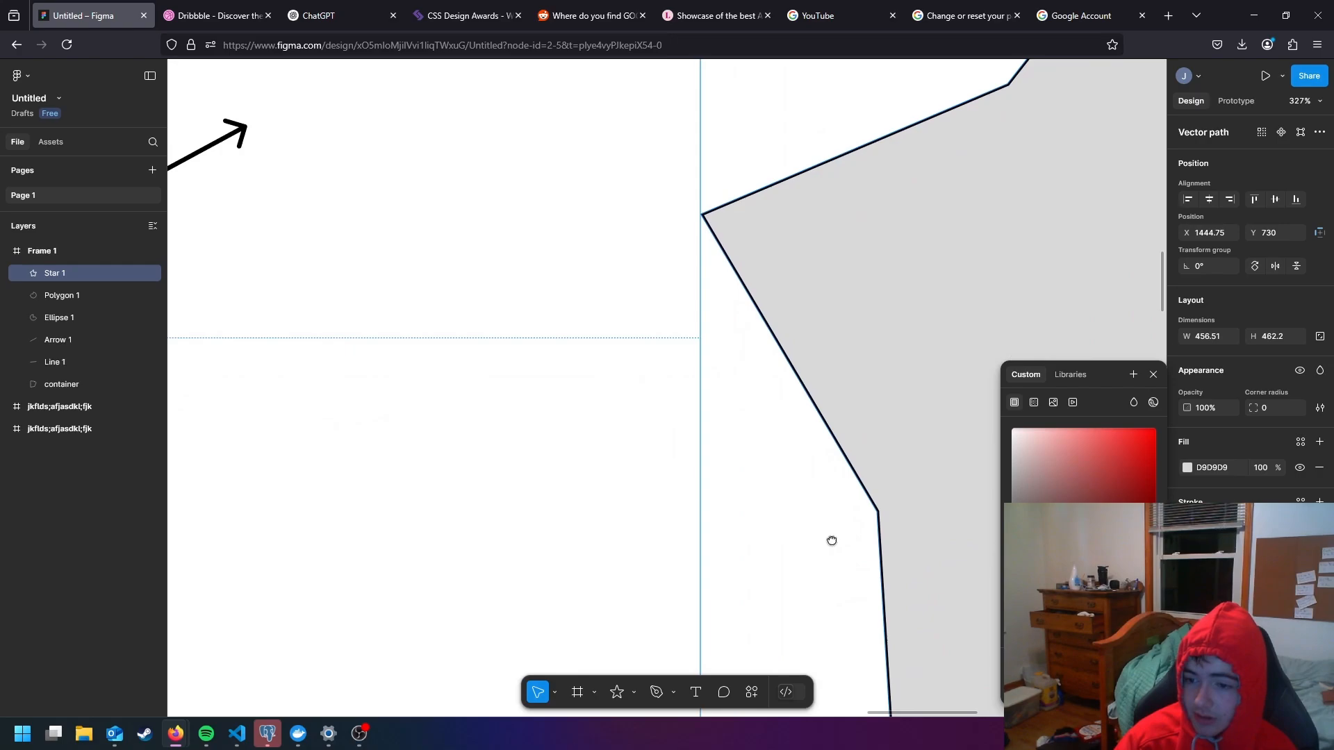
scroll(832, 541, right, 1)
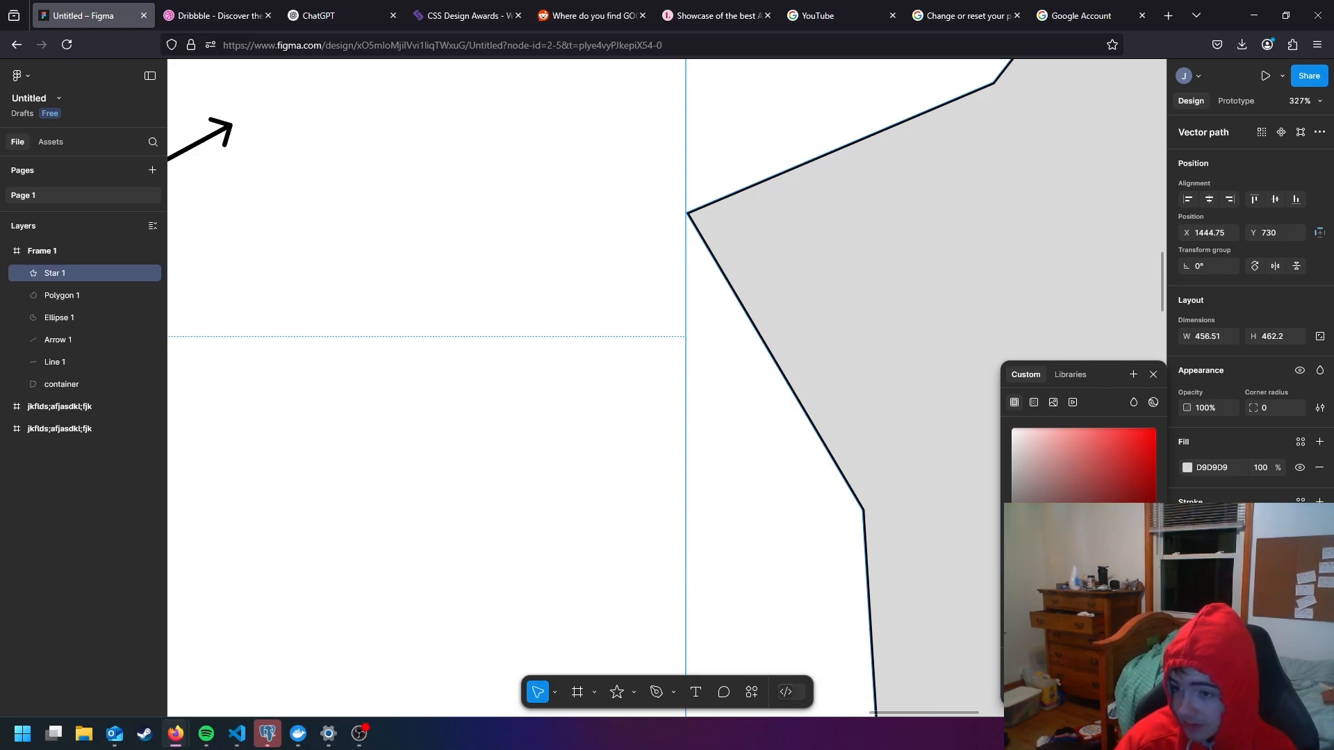
key(Escape)
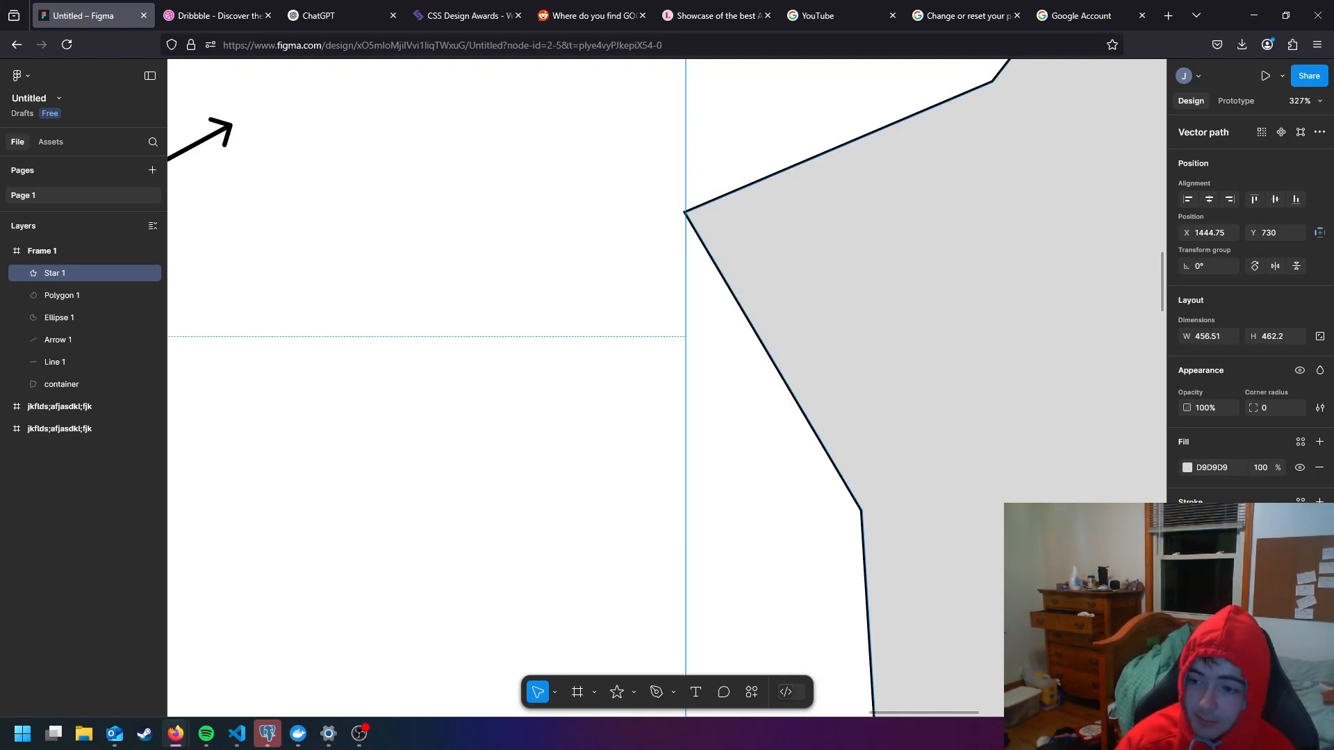
text(5)
key(Return)
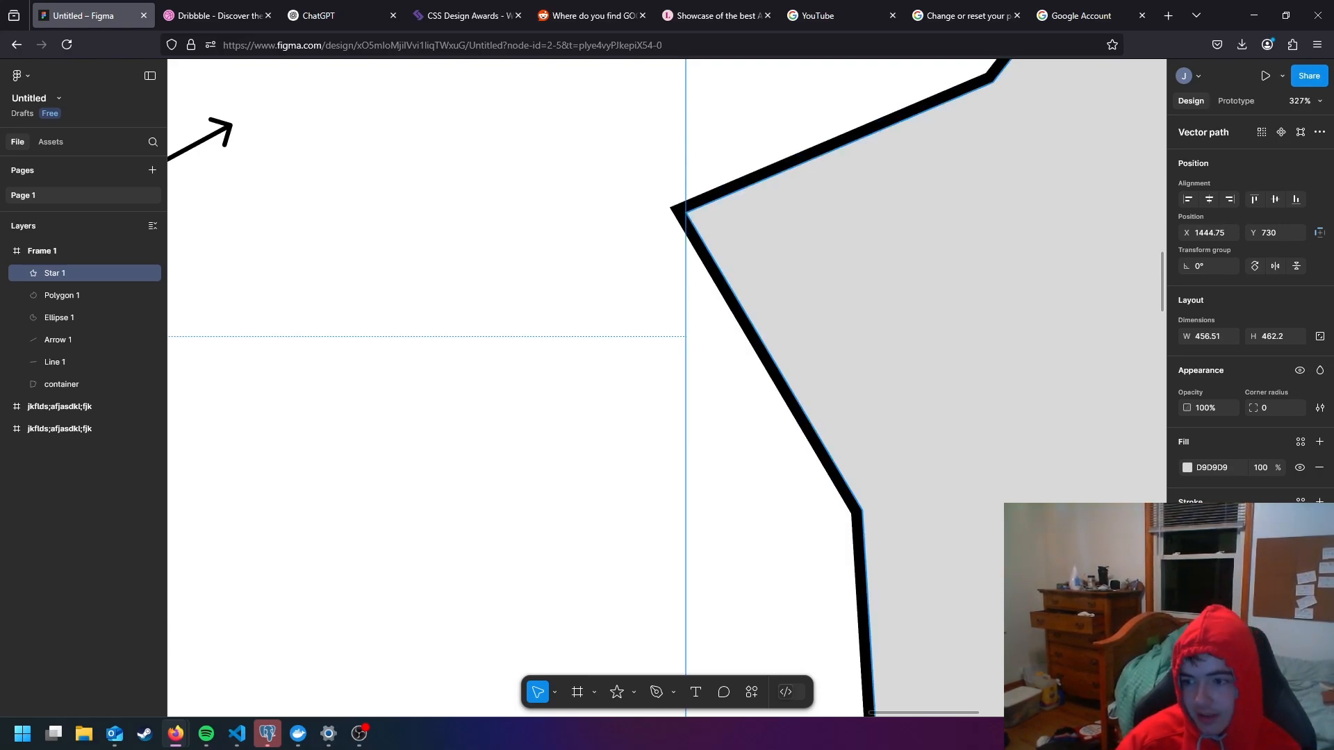
mouse_move(1253, 563)
mouse_down()
mouse_move(1271, 563)
mouse_move(1250, 564)
mouse_up()
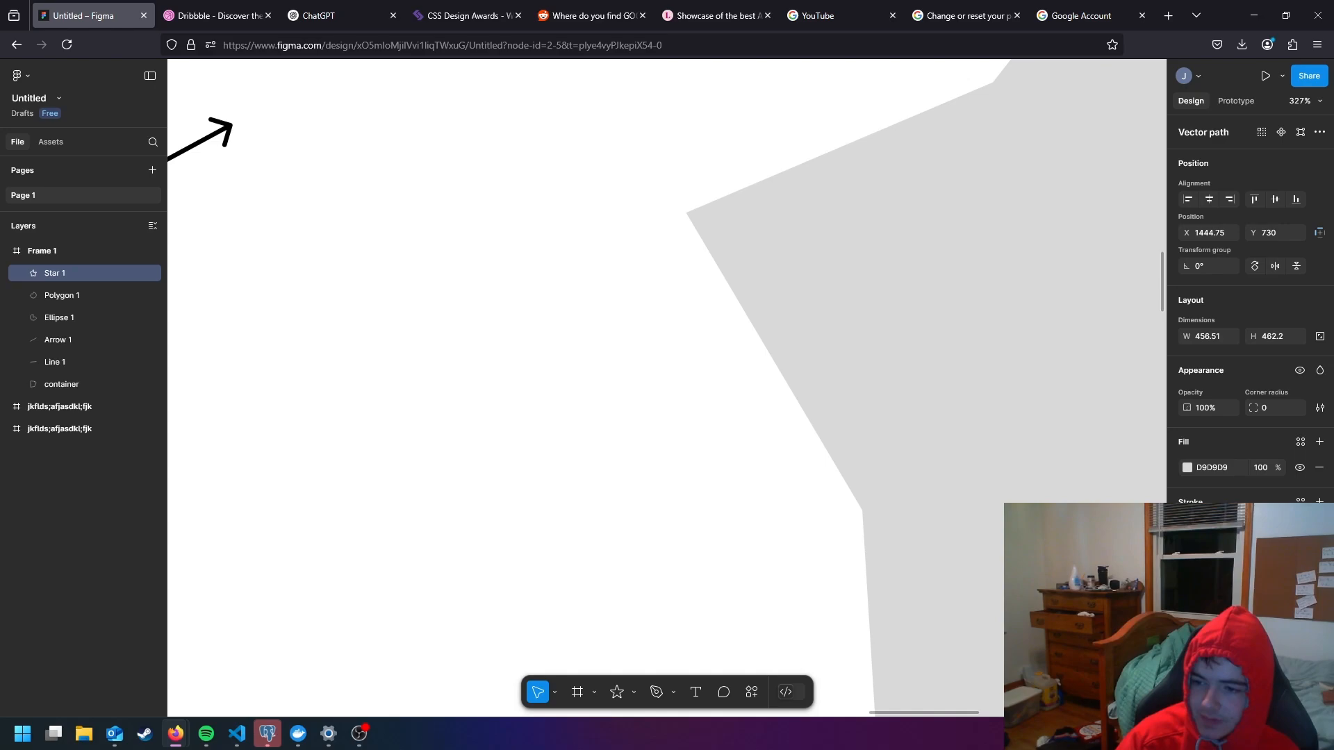
- Add an inner shadow effect to the star and examine it along the star's upper-left edge
click(1319, 599)
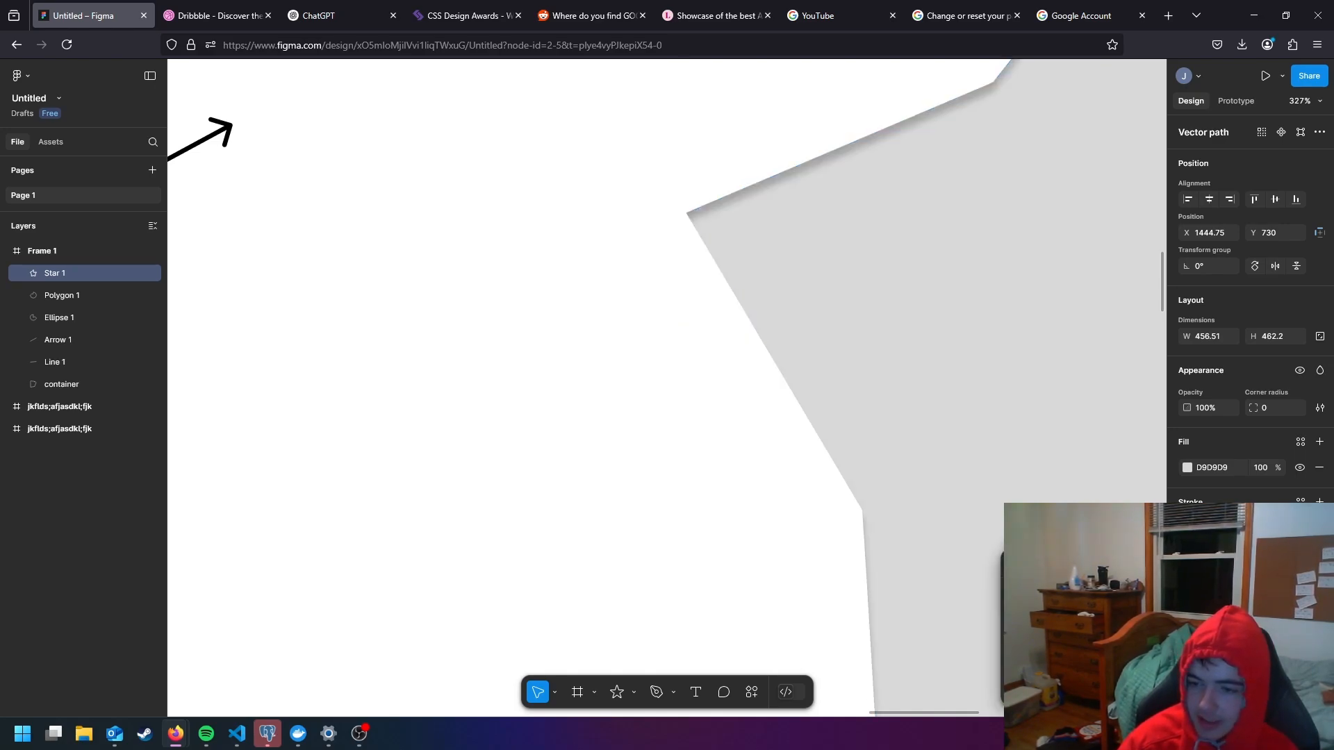
scroll(1019, 455, down, 5)
drag(1024, 438, 893, 455)
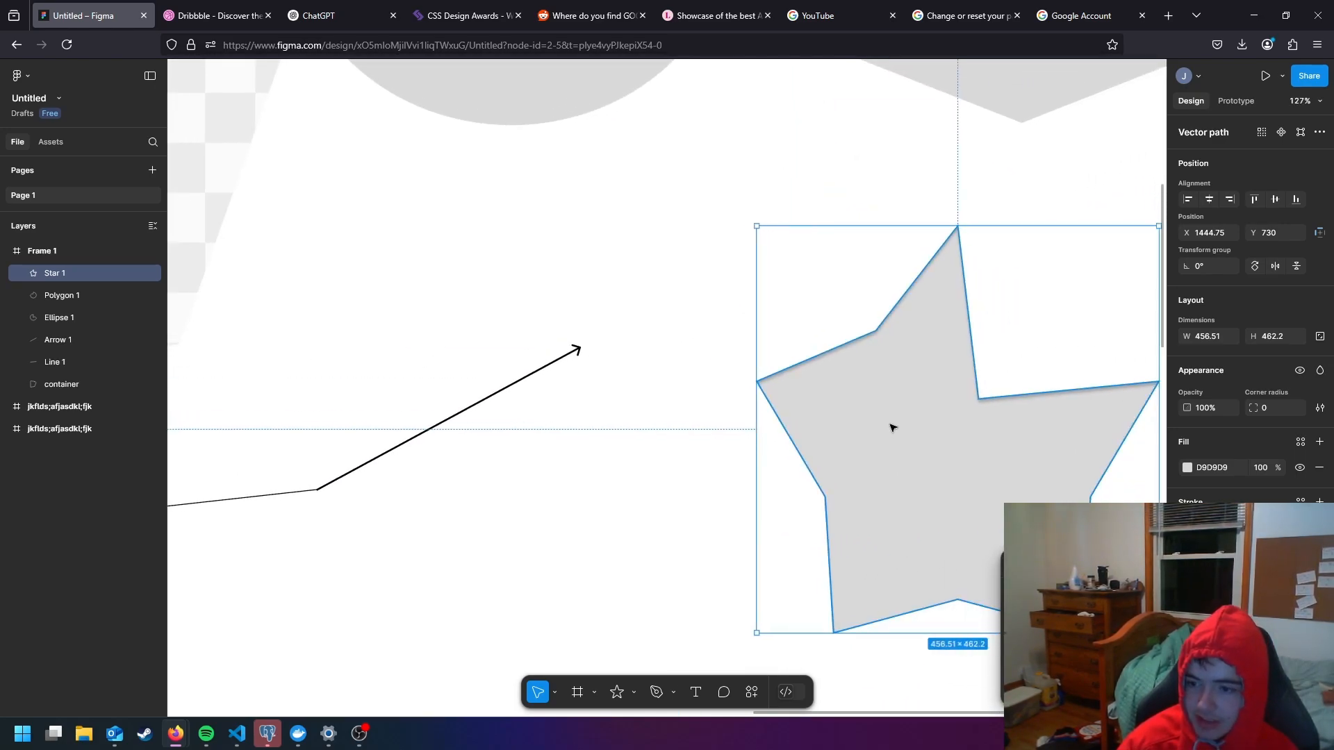
scroll(795, 359, up, 5)
scroll(732, 407, up, 2)
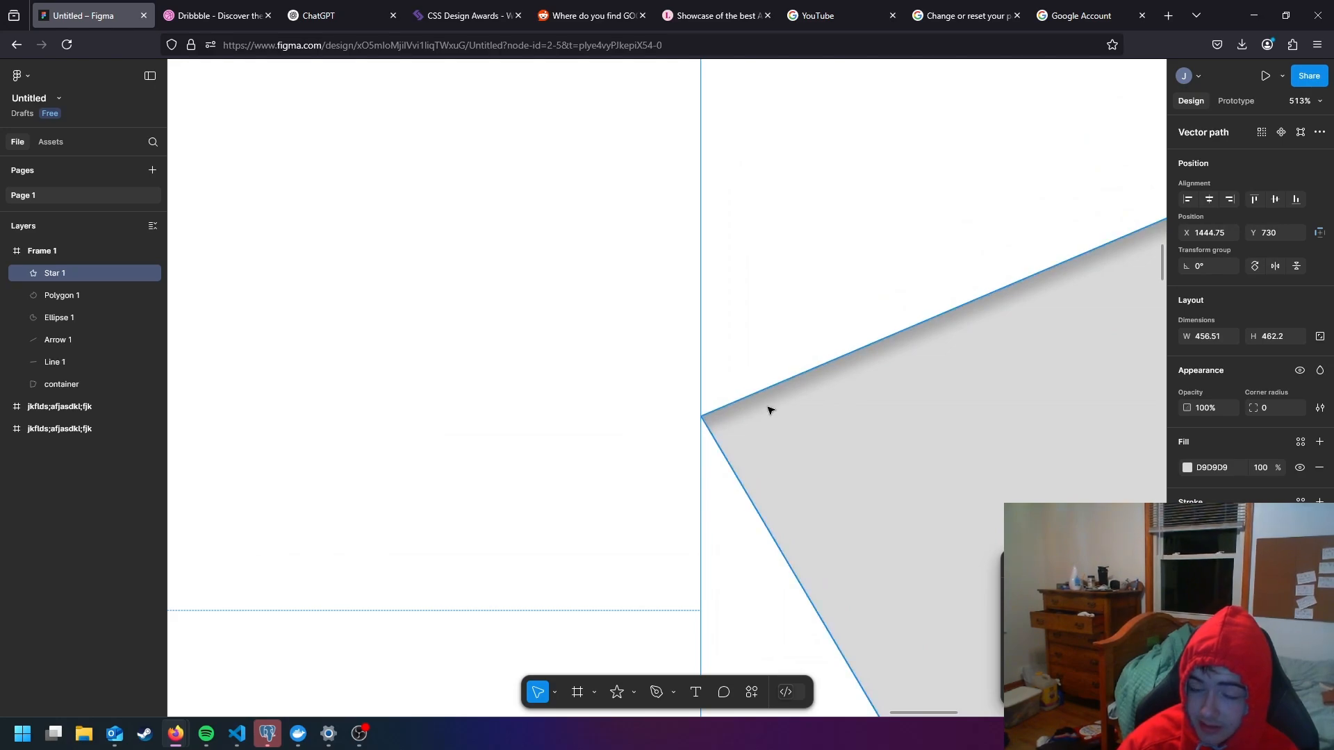
scroll(779, 411, down, 2)
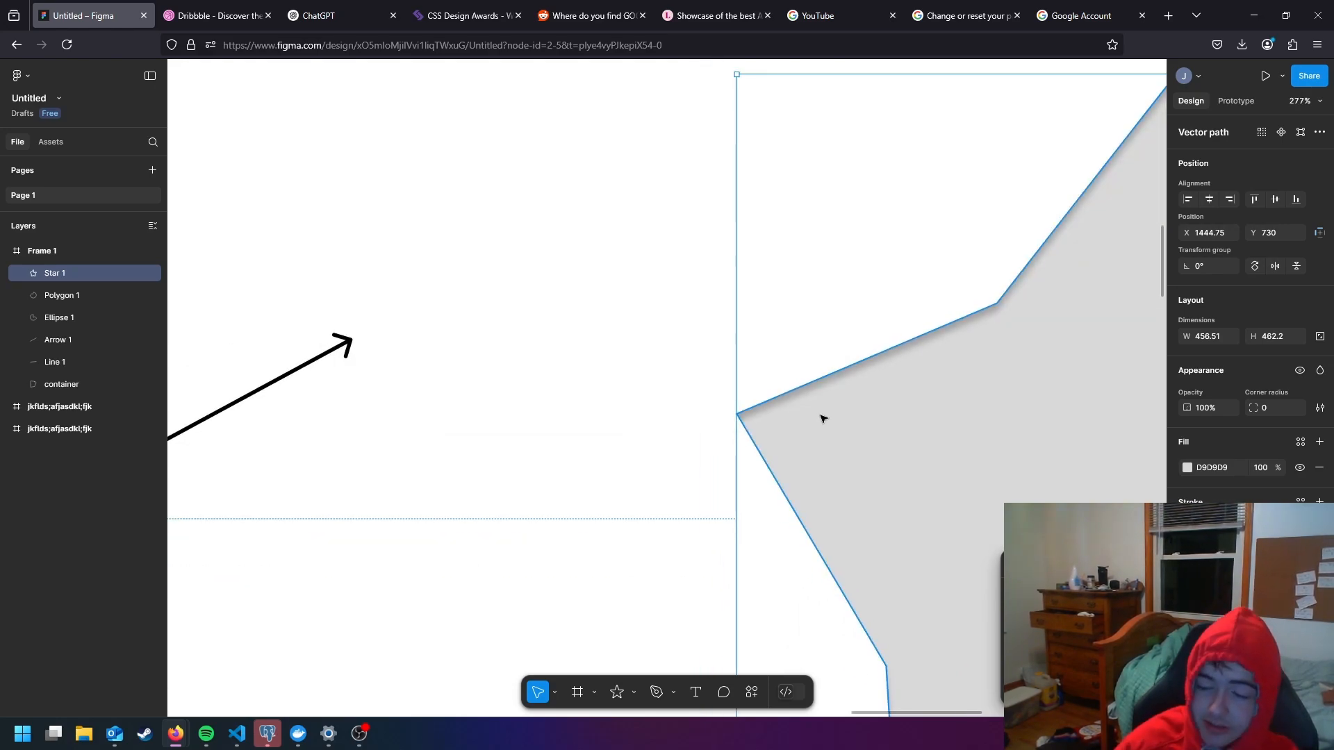
- Offset the star's inner shadow toward its lower-left edge and try other effect types, including a drop shadow
drag(1071, 618, 1067, 618)
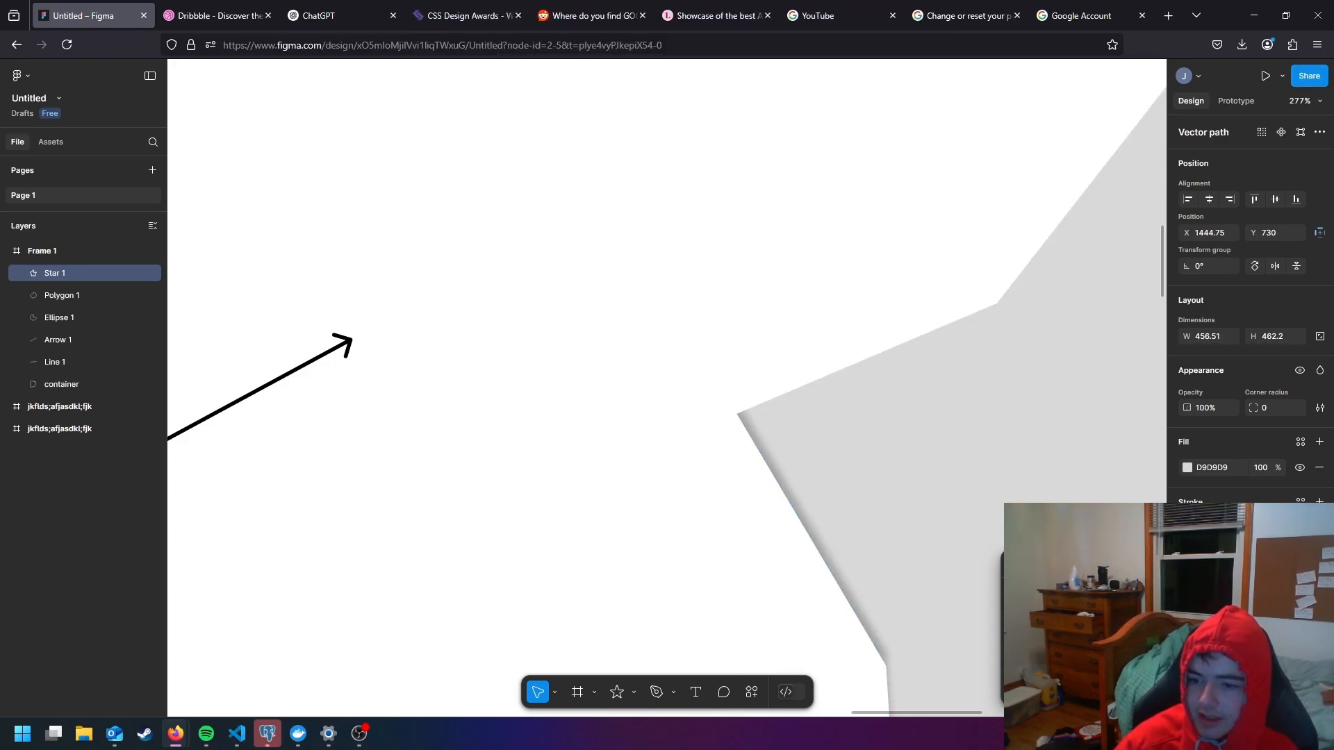
click(1046, 584)
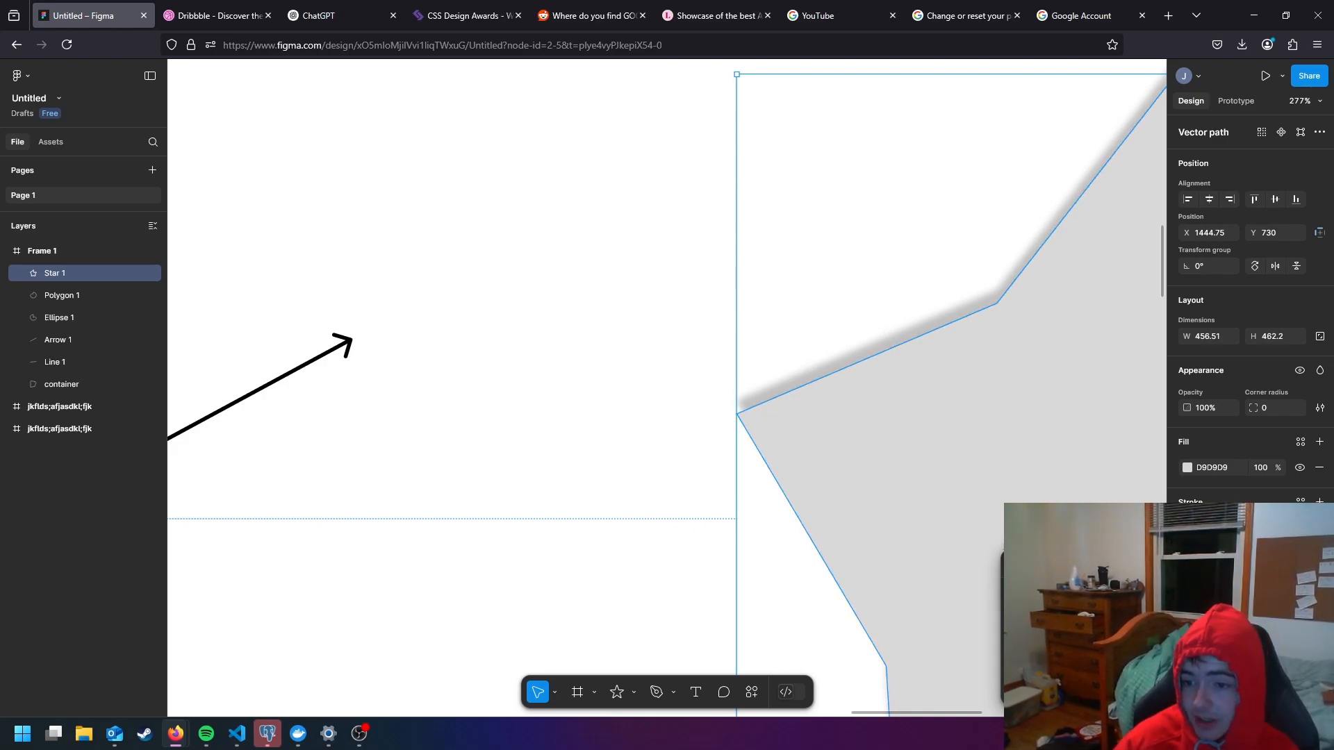
click(1049, 582)
scroll(878, 485, down, 10)
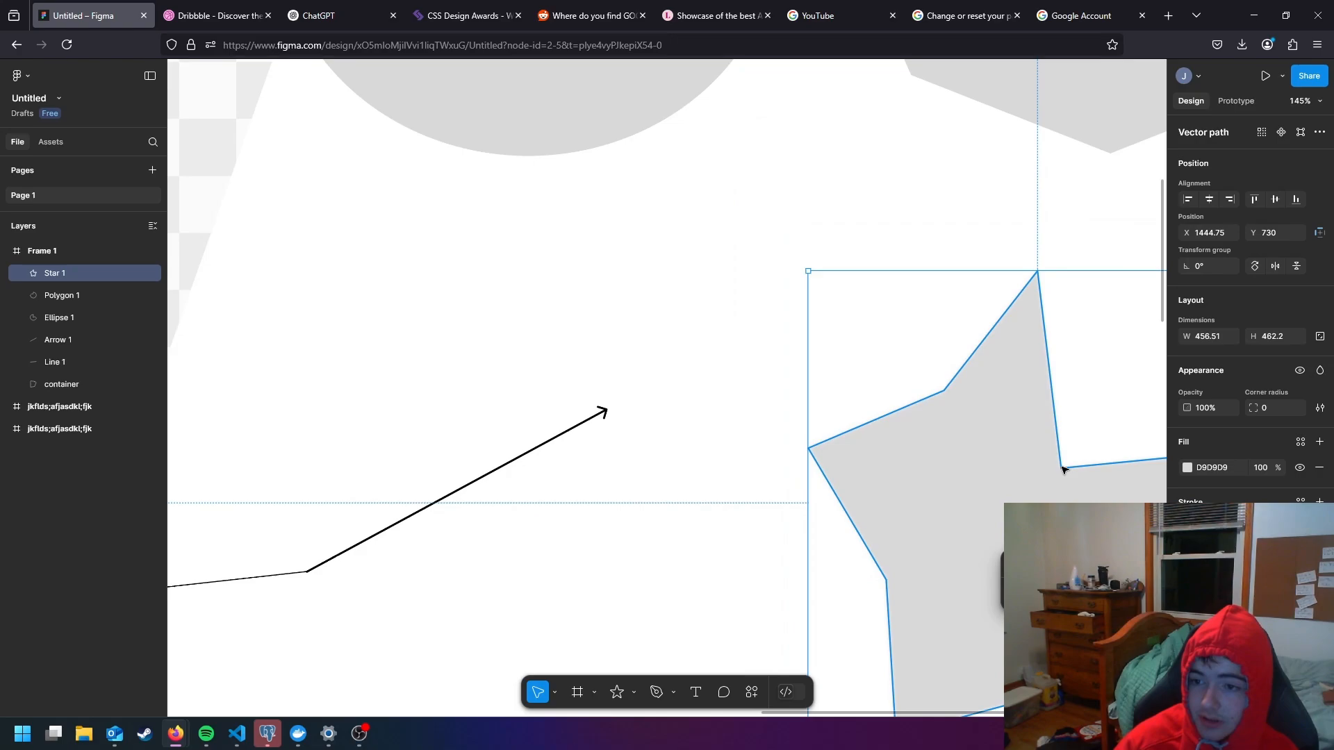
click(441, 333)
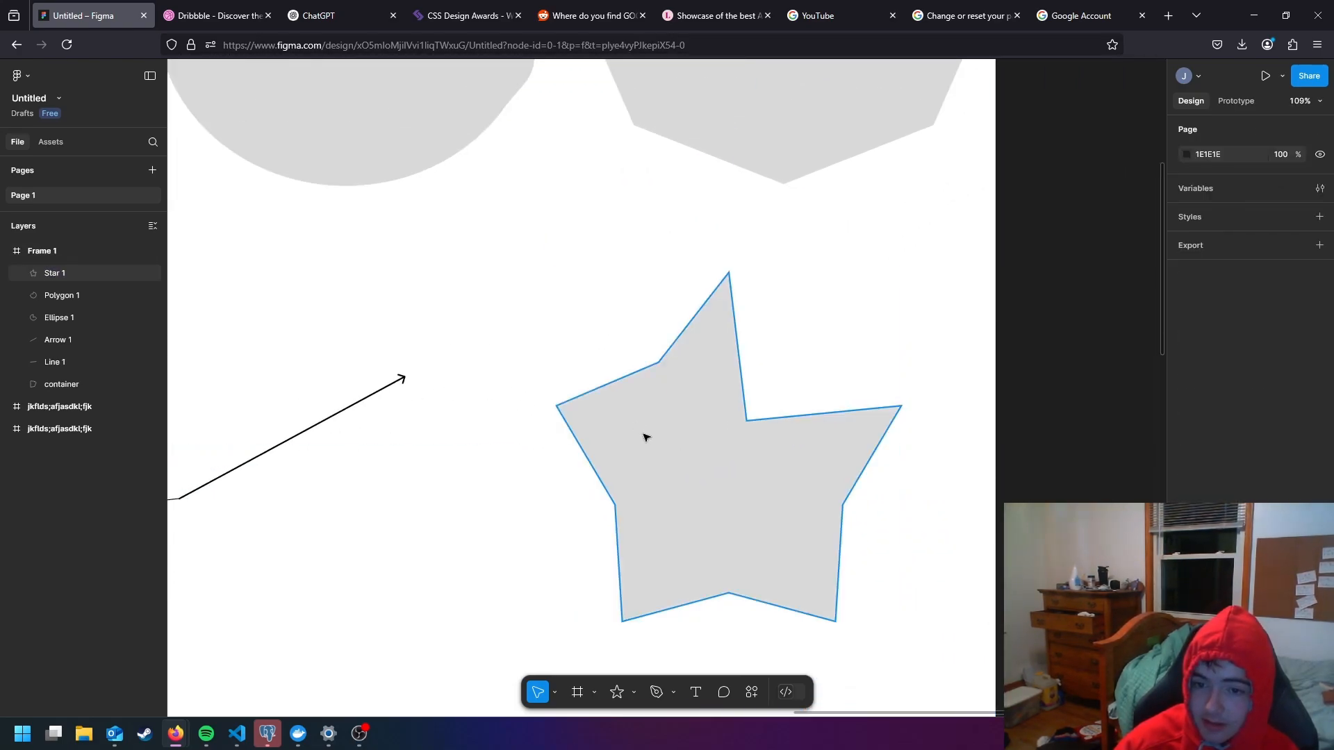
click(646, 438)
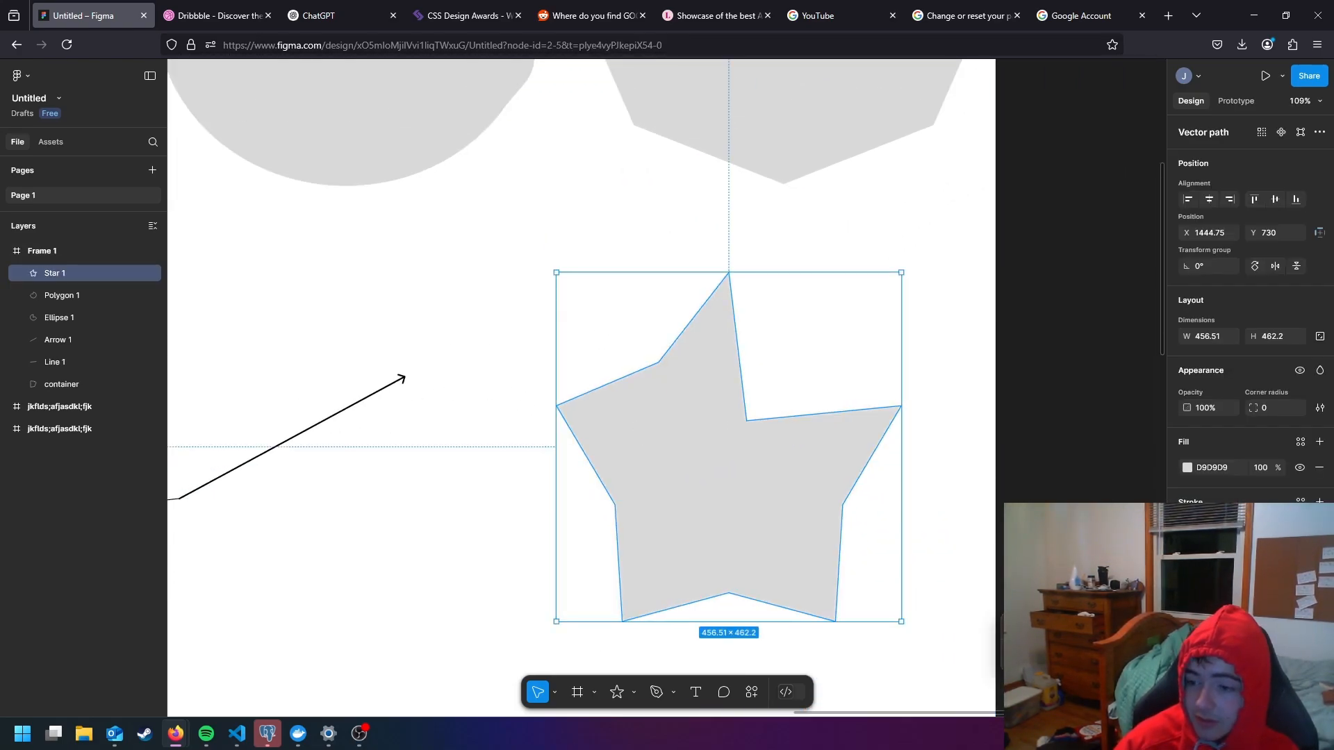
click(440, 333)
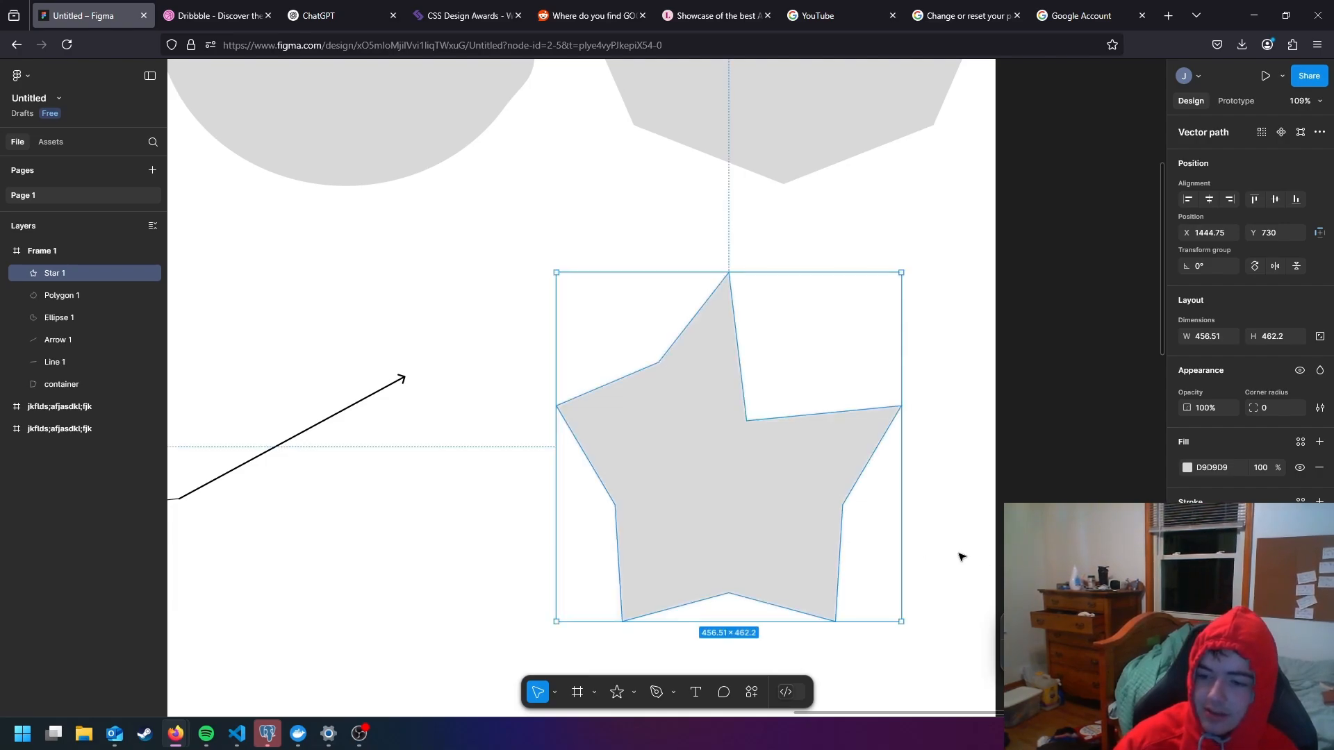
- Adjust the star's layer blur effect so that its edges are visibly softened
drag(1070, 656, 1077, 656)
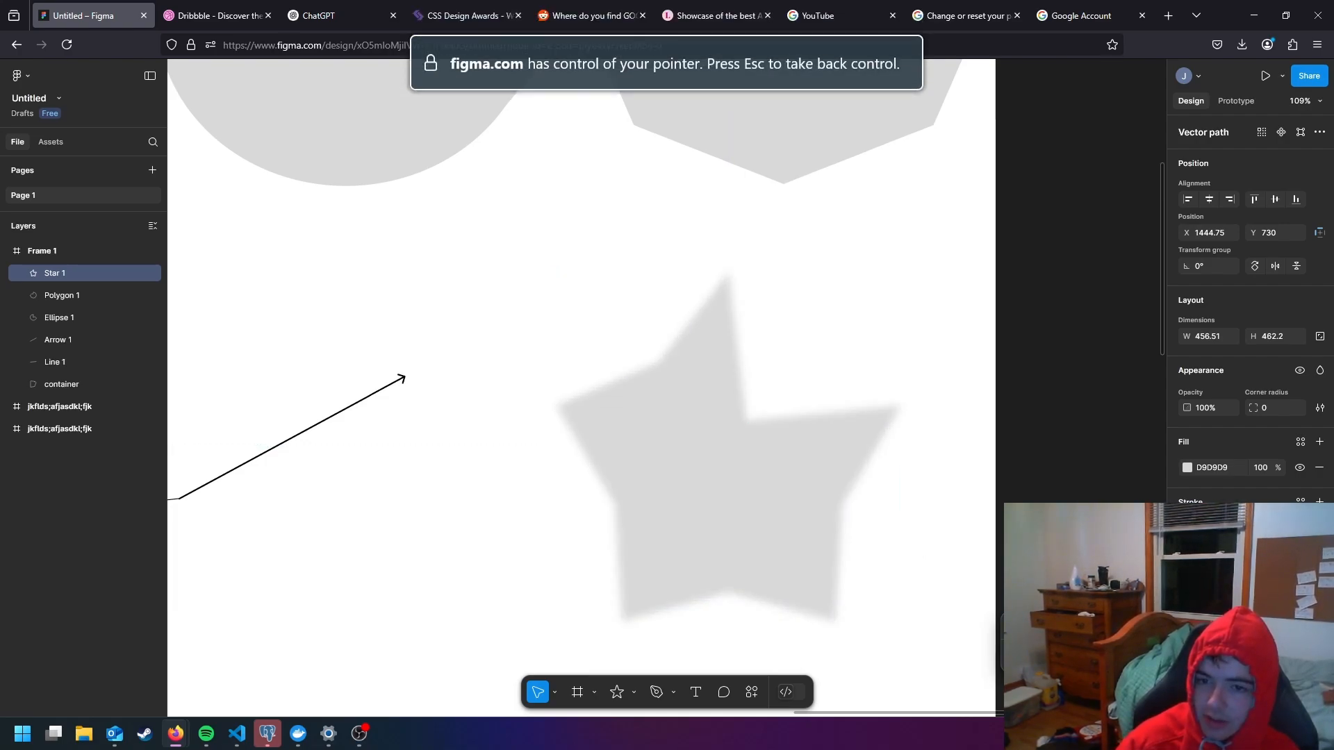
drag(31, 659, 3, 644)
drag(1250, 639, 950, 602)
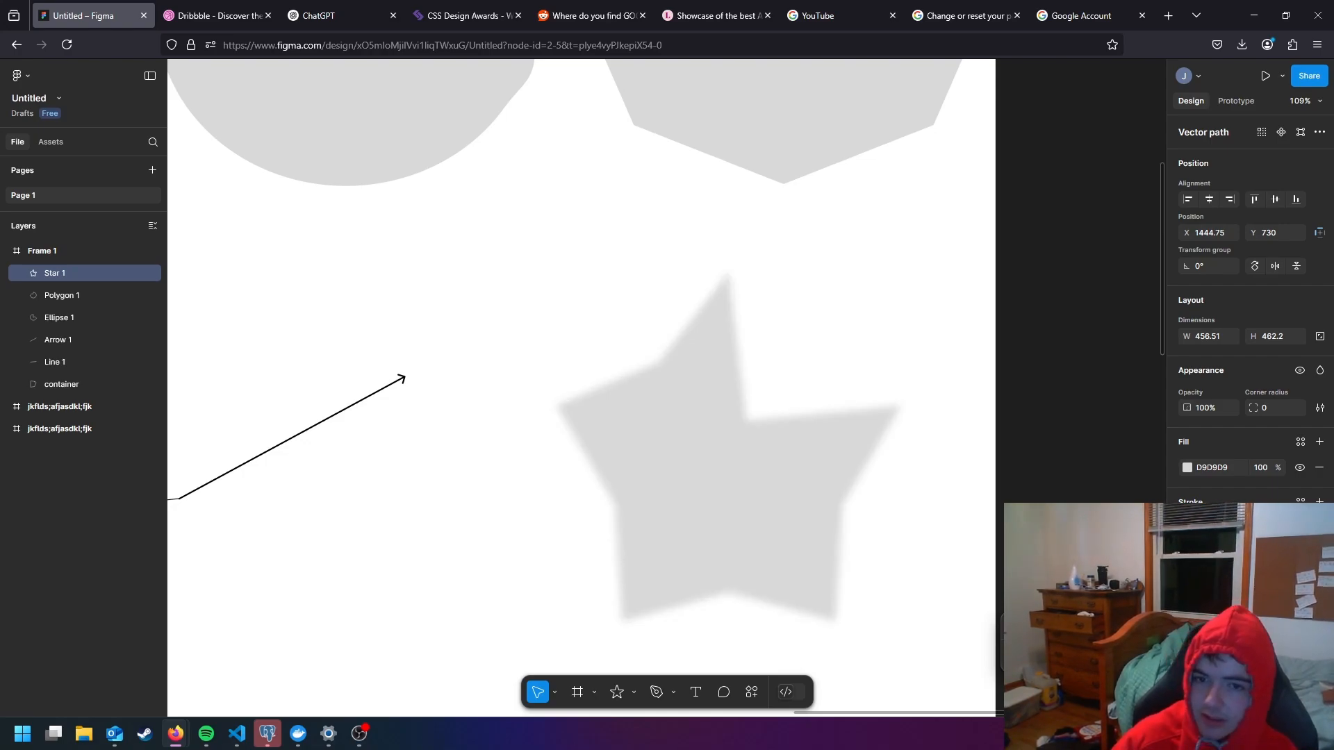
scroll(732, 515, down, 5)
click(587, 334)
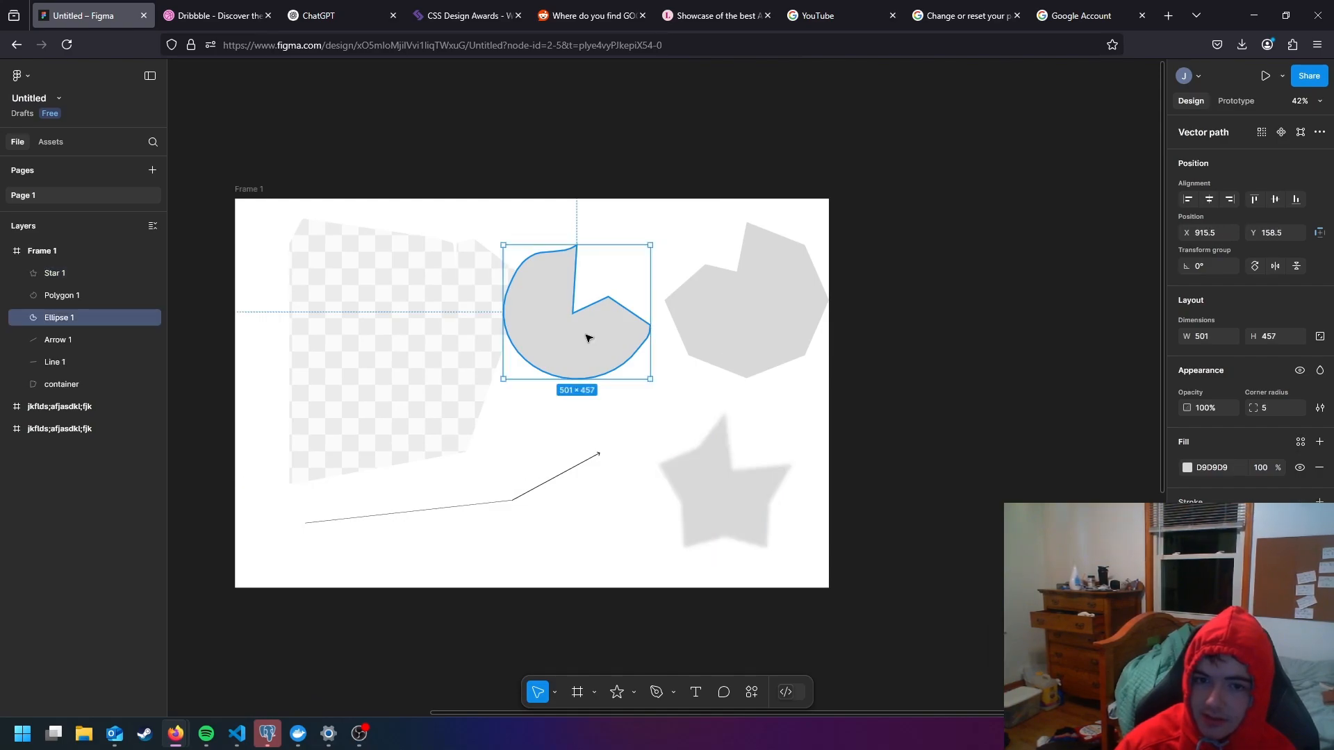
double_click(588, 335)
key(Escape)
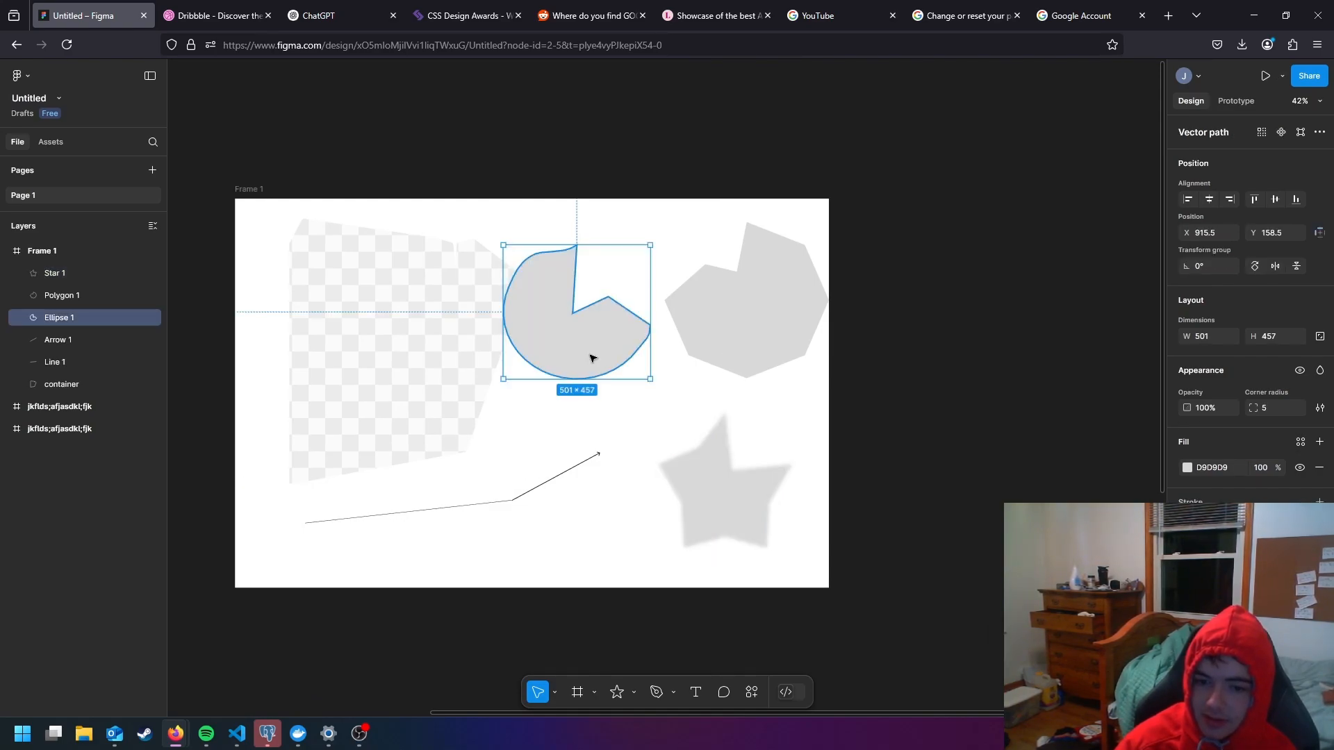
- Draw an ellipse about 680 × 763 over the star and place it beneath all other layers in Frame 1
click(633, 693)
click(645, 609)
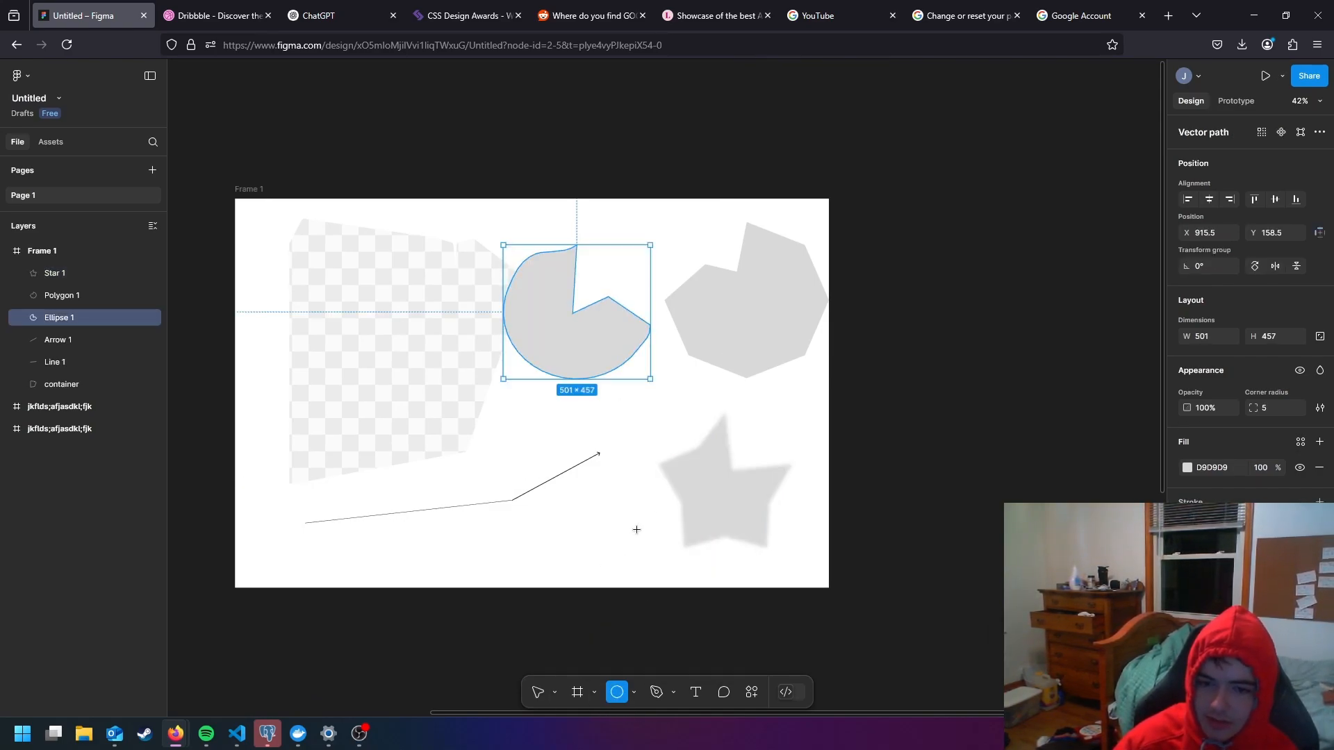
drag(599, 572, 783, 360)
drag(696, 458, 672, 496)
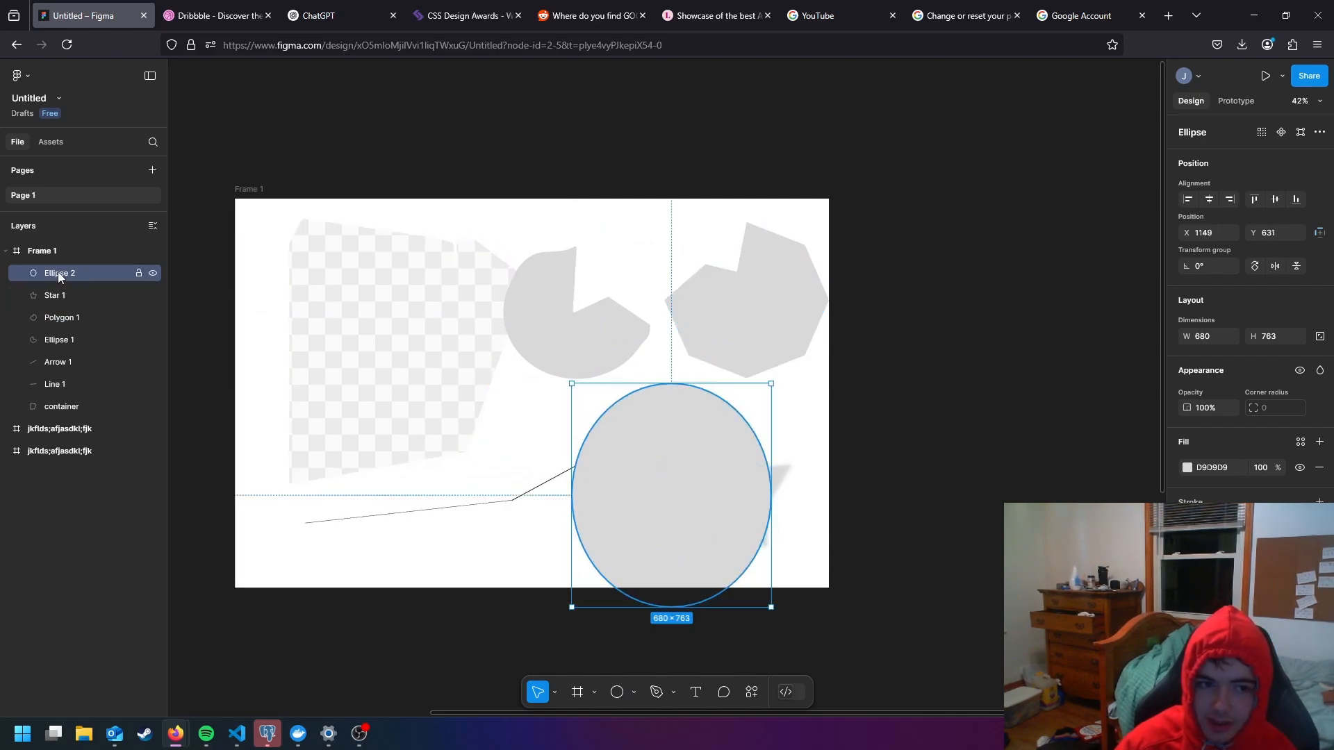
drag(57, 273, 64, 417)
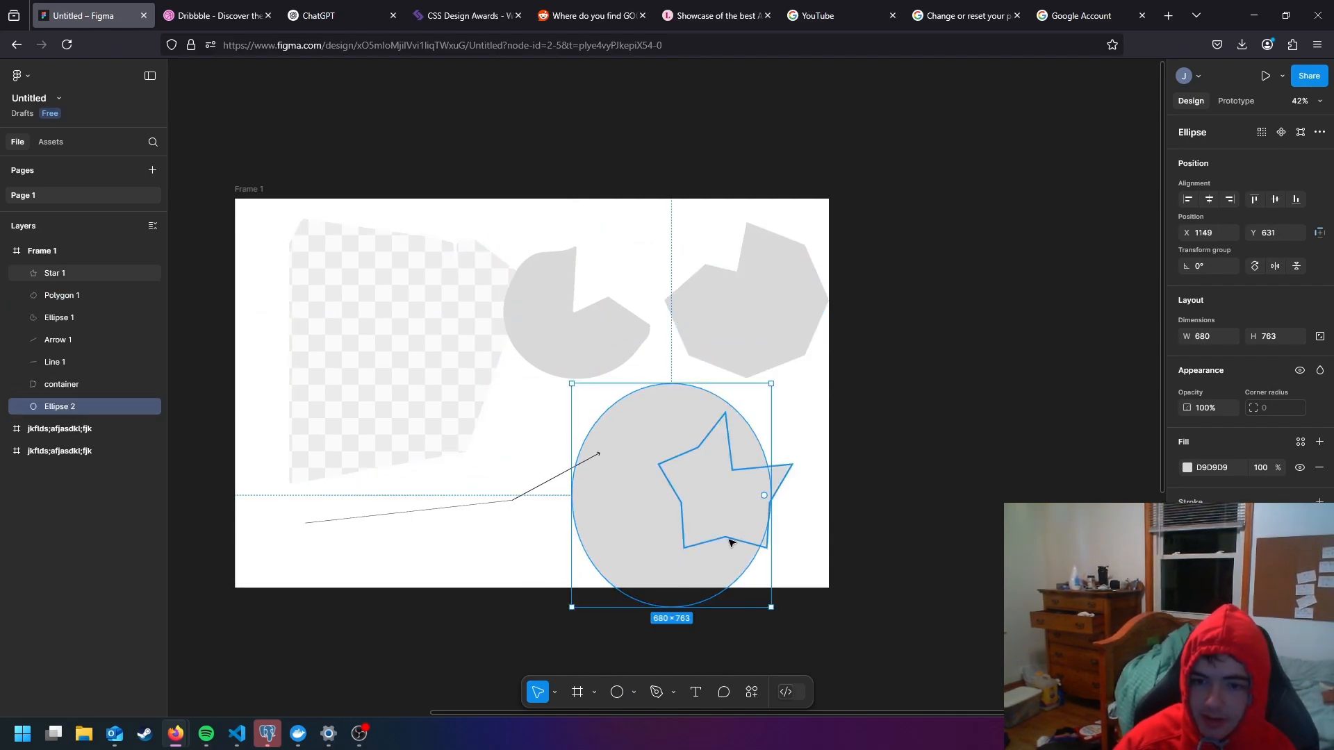
drag(695, 523, 734, 519)
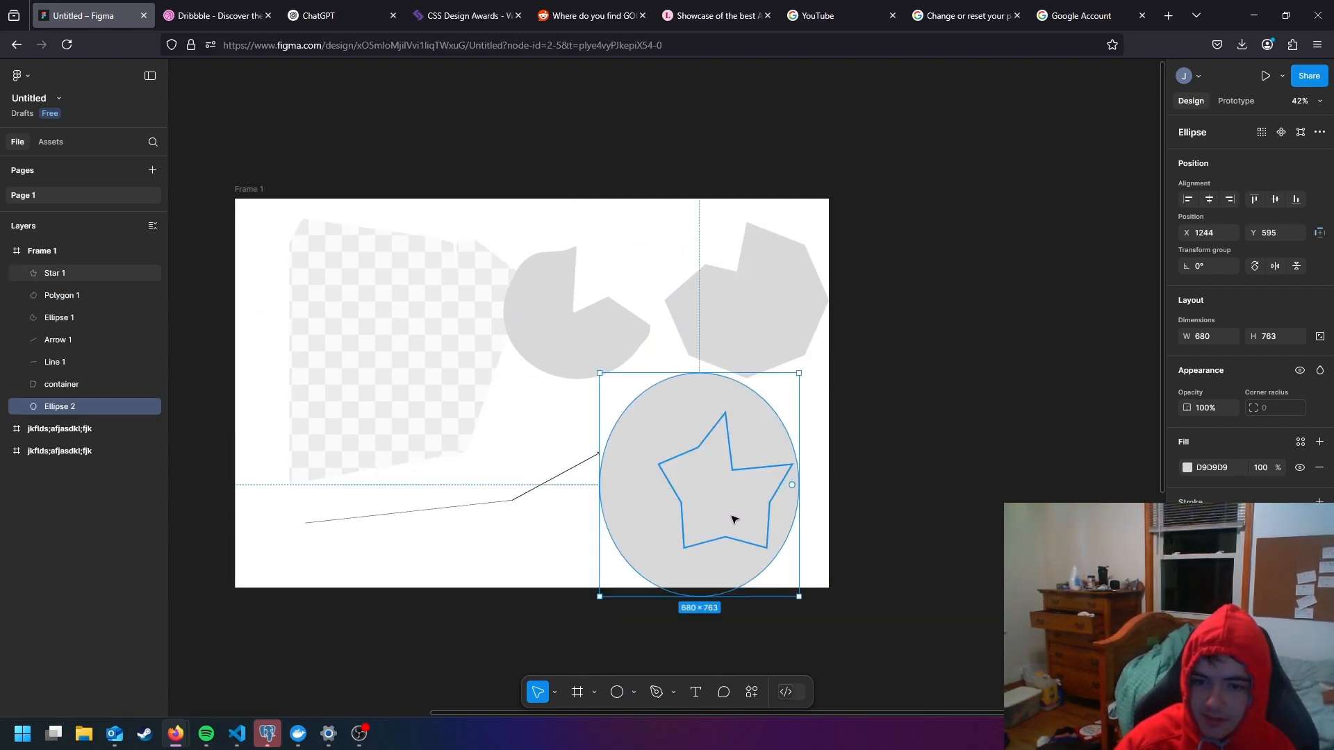
- Set the new ellipse's fill to the light red FF9191 at 39% opacity
click(1188, 467)
drag(1144, 466, 1074, 412)
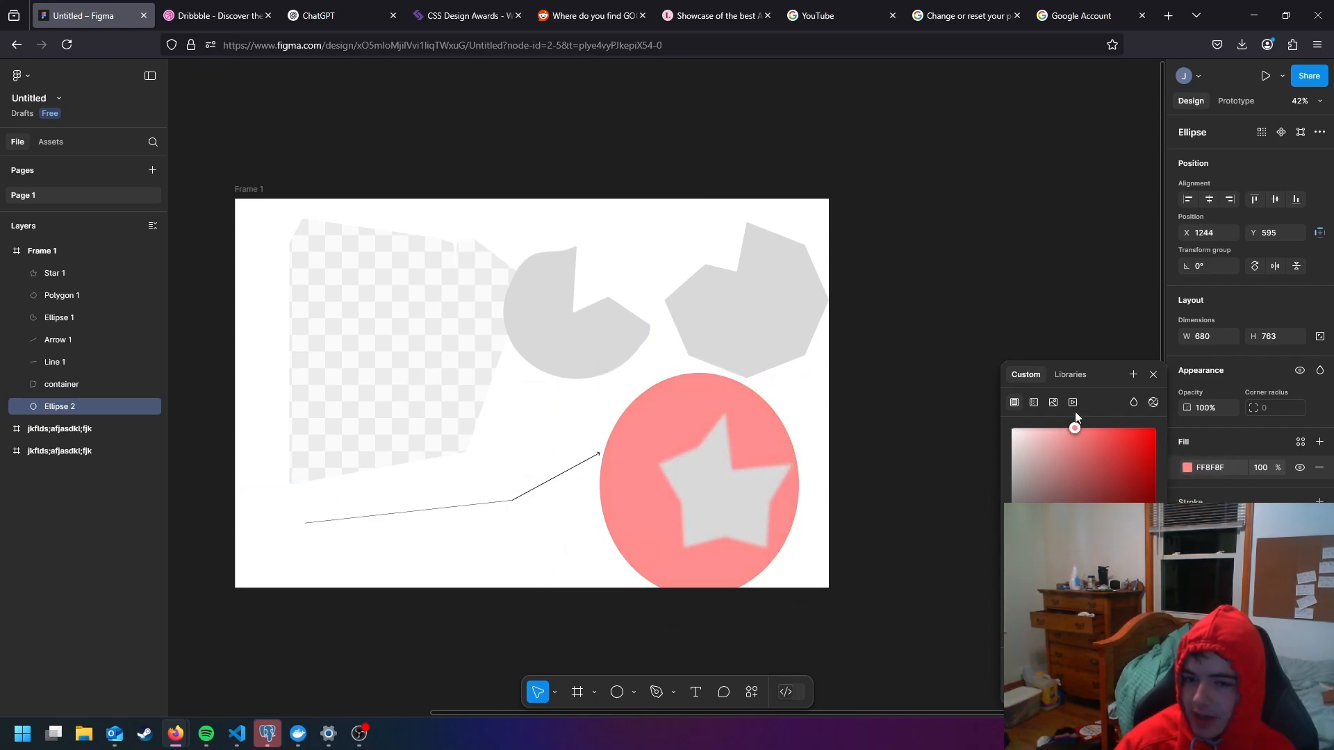
drag(1151, 603, 1081, 603)
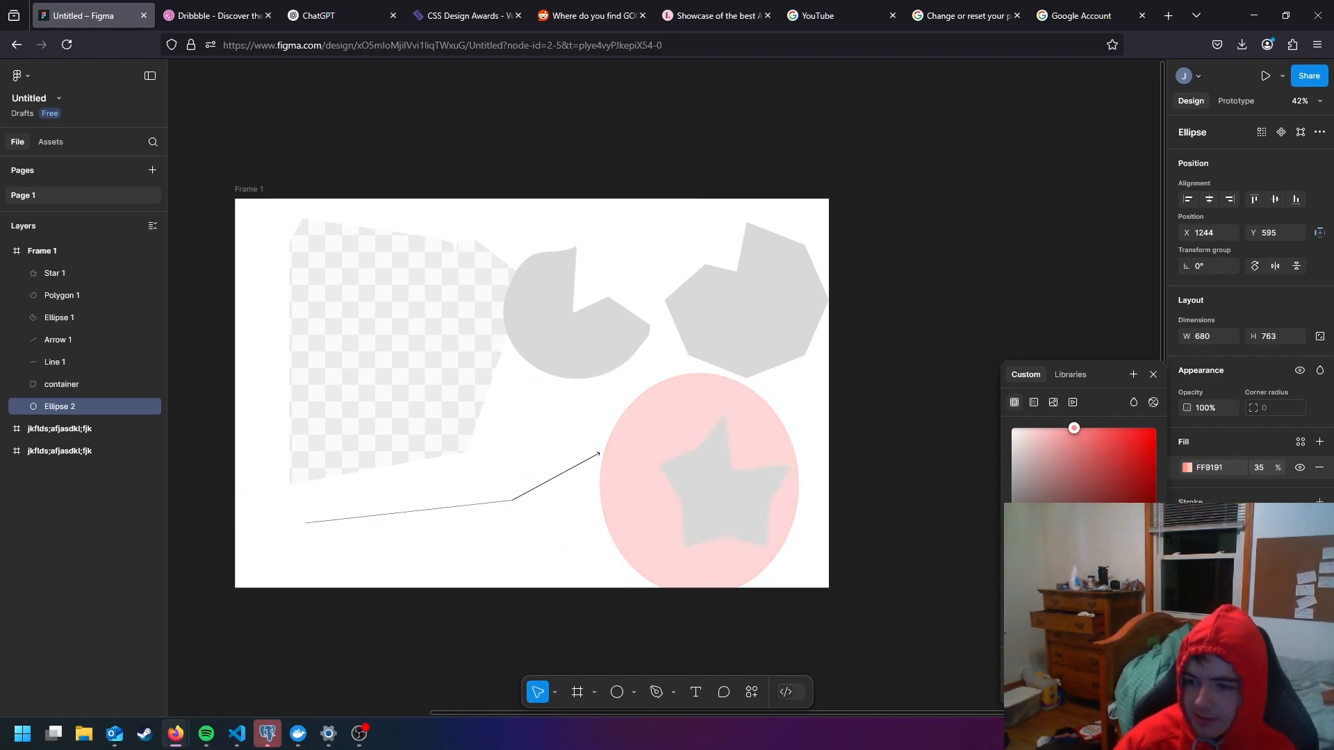
- Add a layer blur effect to the red ellipse and tune its strength to a soft glow
click(1320, 530)
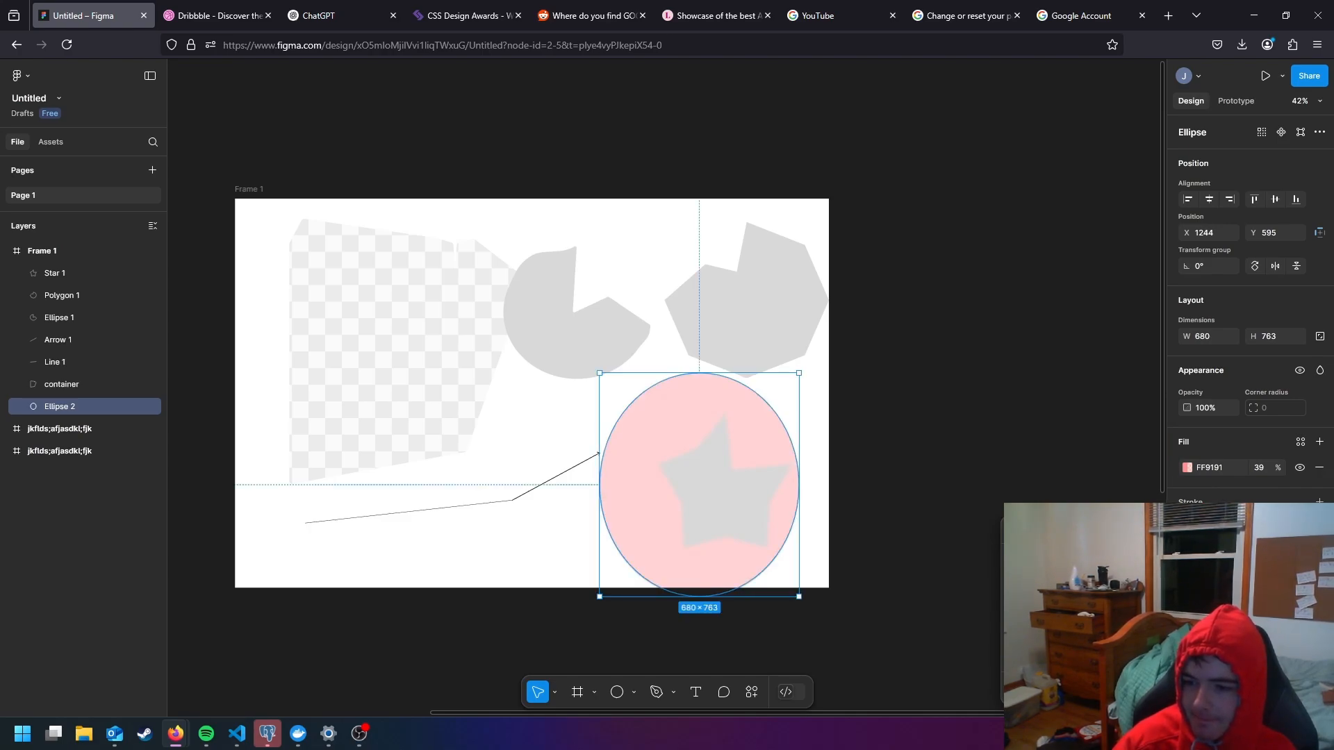
click(1049, 531)
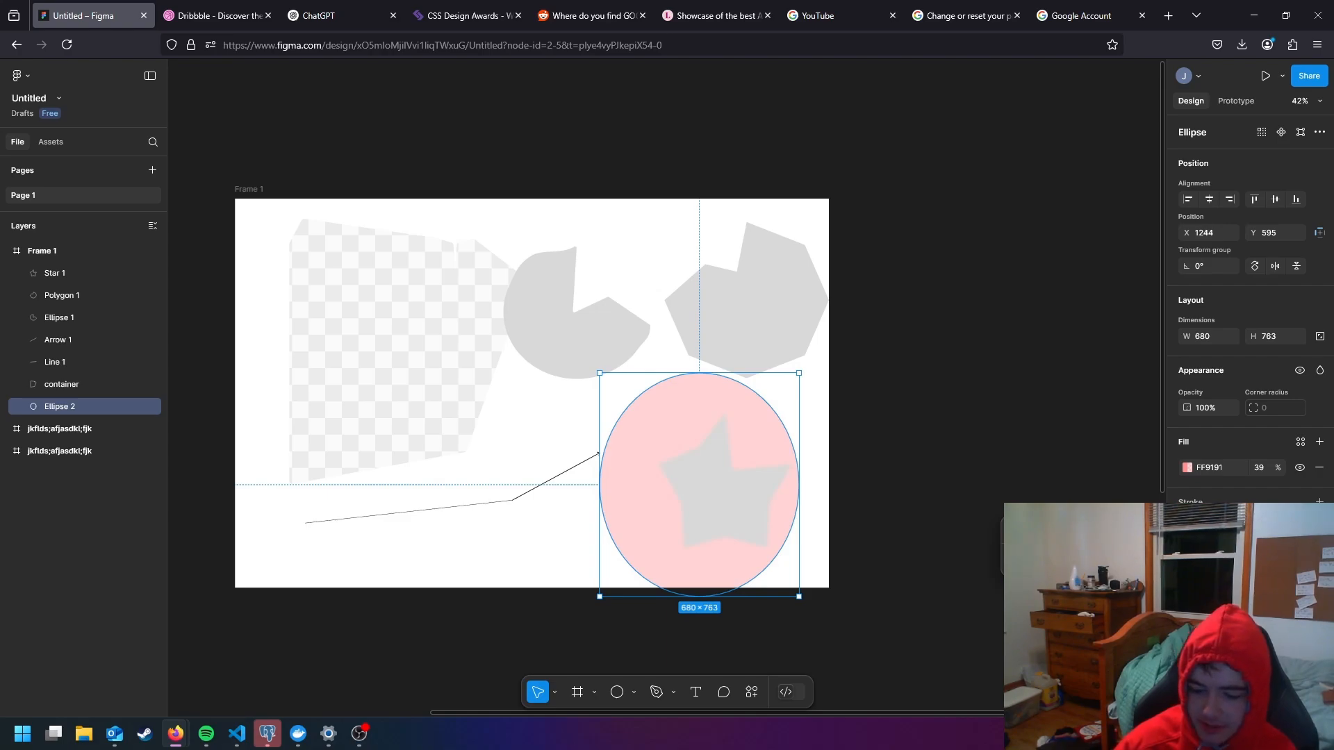
key(Return)
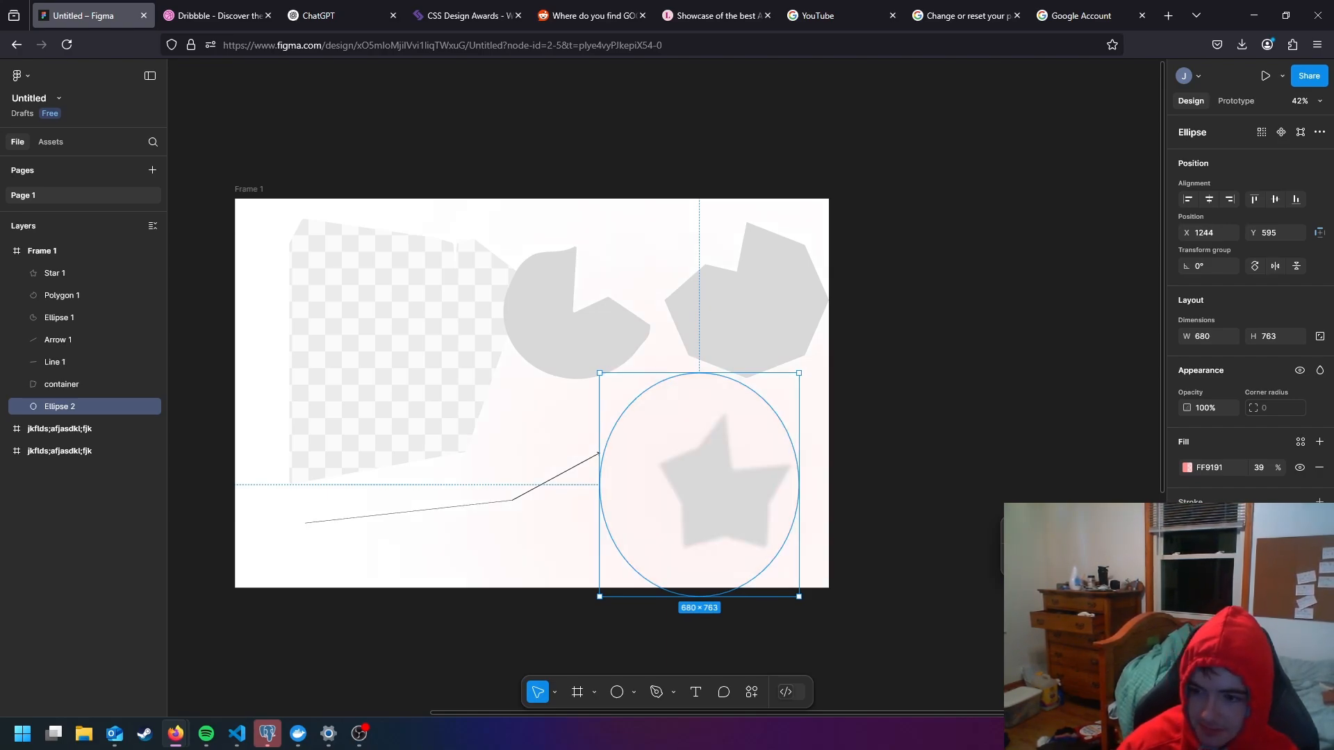
key(Return)
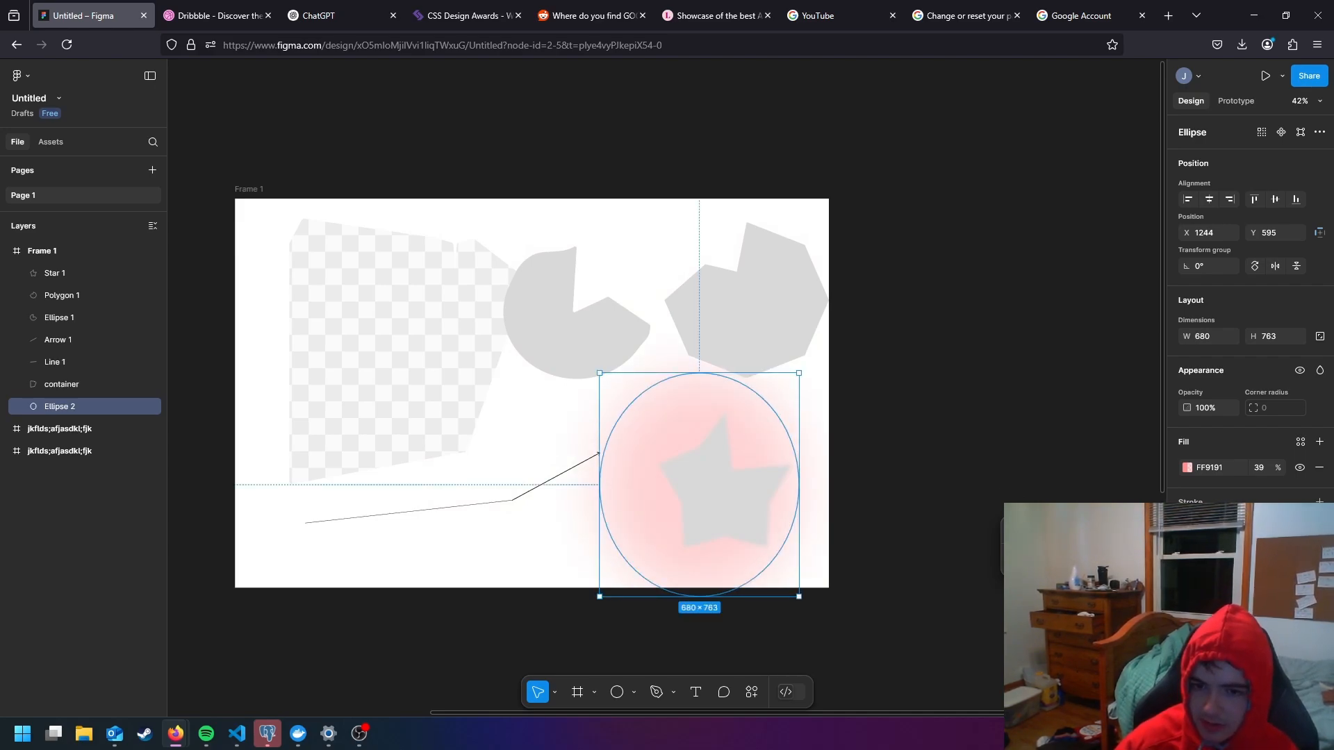
click(831, 425)
- Resize the blurred red ellipse to about 663 × 634 and position it around the star
click(639, 401)
drag(639, 400, 566, 370)
mouse_move(725, 455)
mouse_down()
mouse_move(869, 444)
mouse_move(717, 435)
mouse_up()
drag(635, 441, 748, 477)
drag(759, 597, 761, 560)
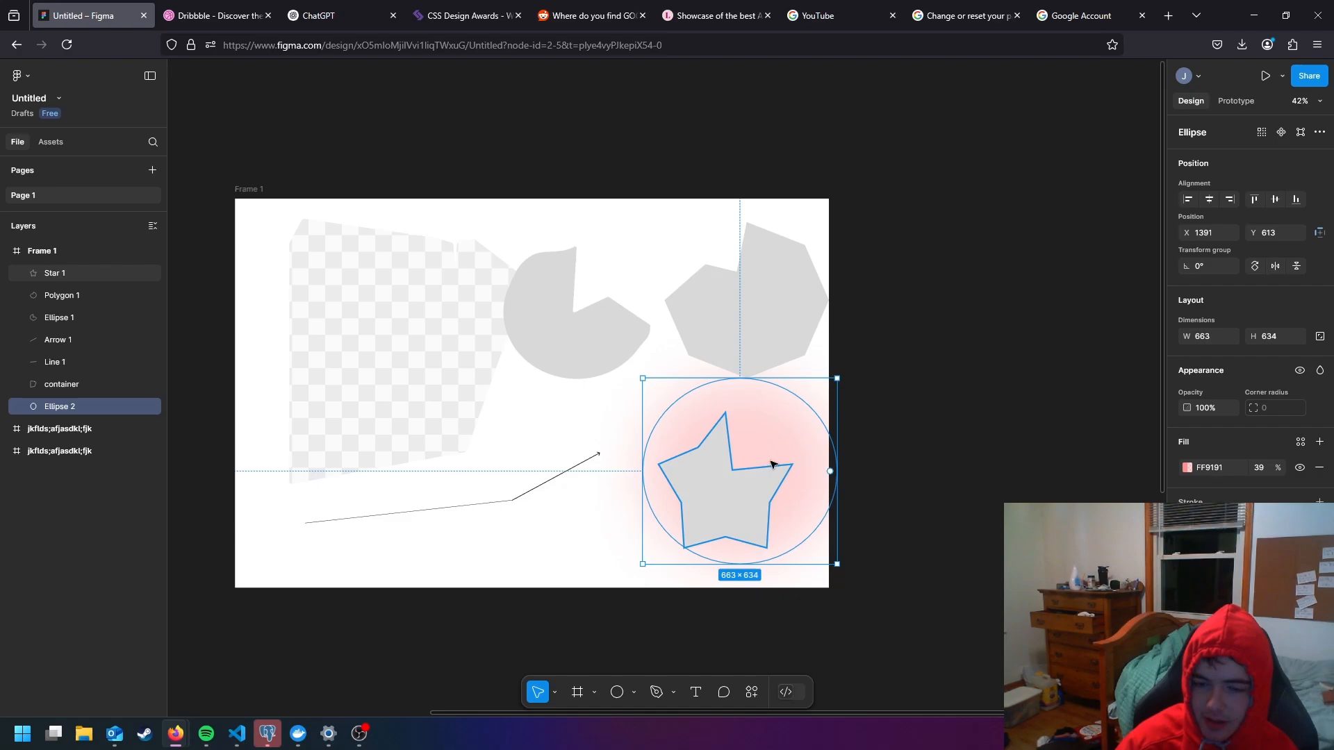
drag(762, 438, 778, 483)
- Move the blurred red ellipse to about X 1383, Y 831 in Frame 1 and deselect it
click(928, 454)
drag(907, 477, 1068, 541)
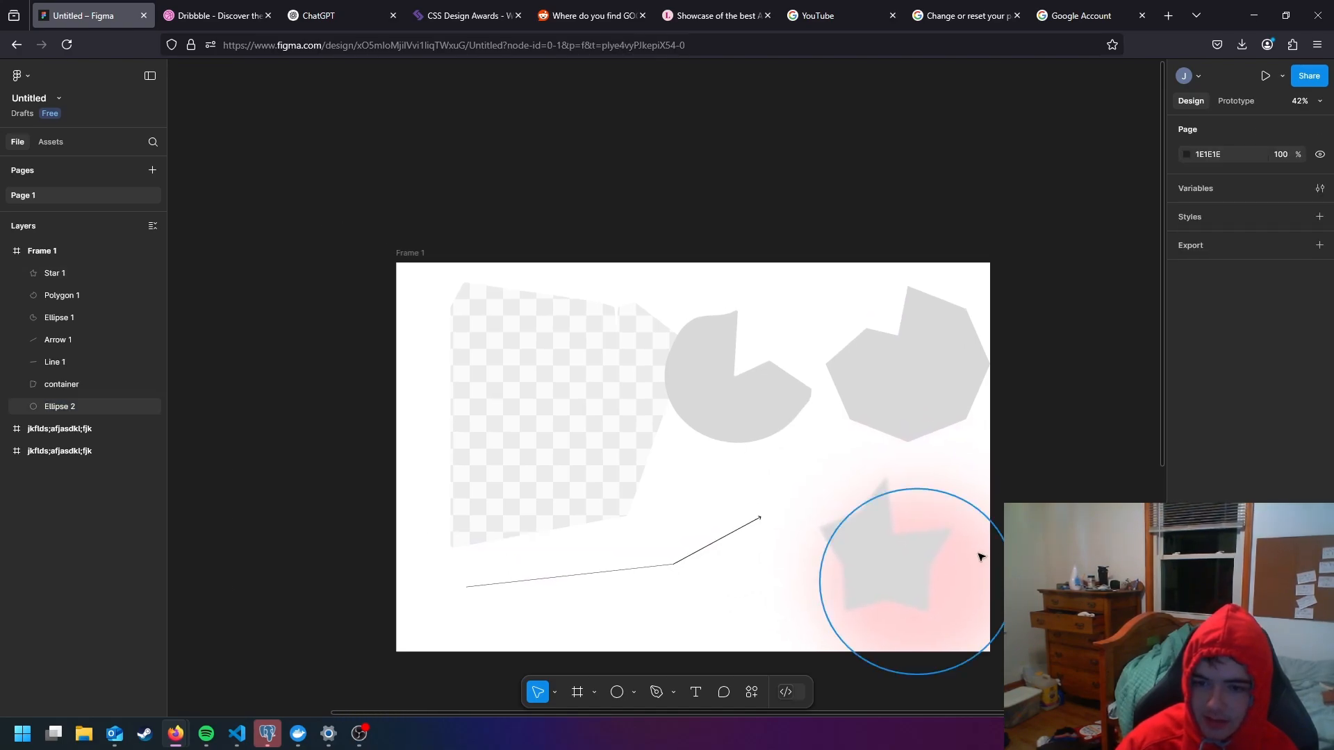
click(962, 578)
drag(945, 580, 935, 580)
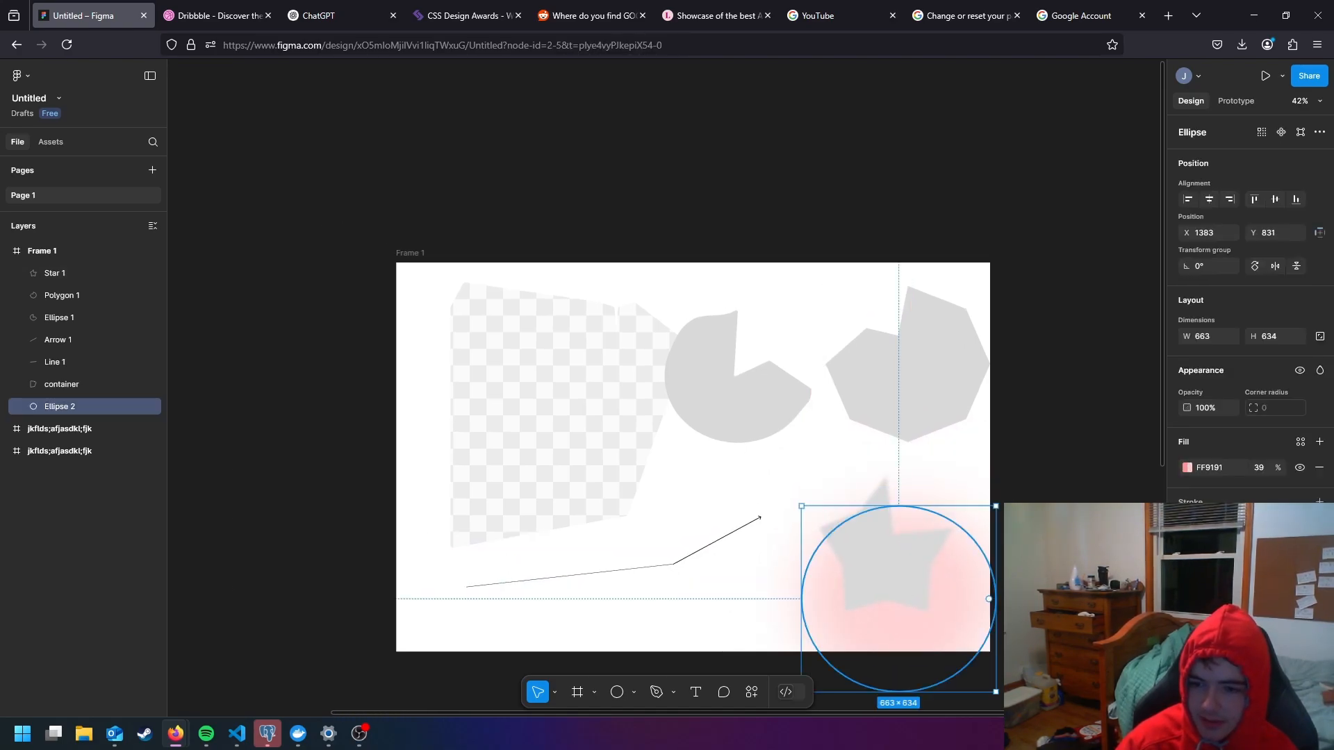
click(999, 516)
- Move the star off the red glow and delete it
drag(977, 522, 957, 461)
scroll(799, 437, up, 1)
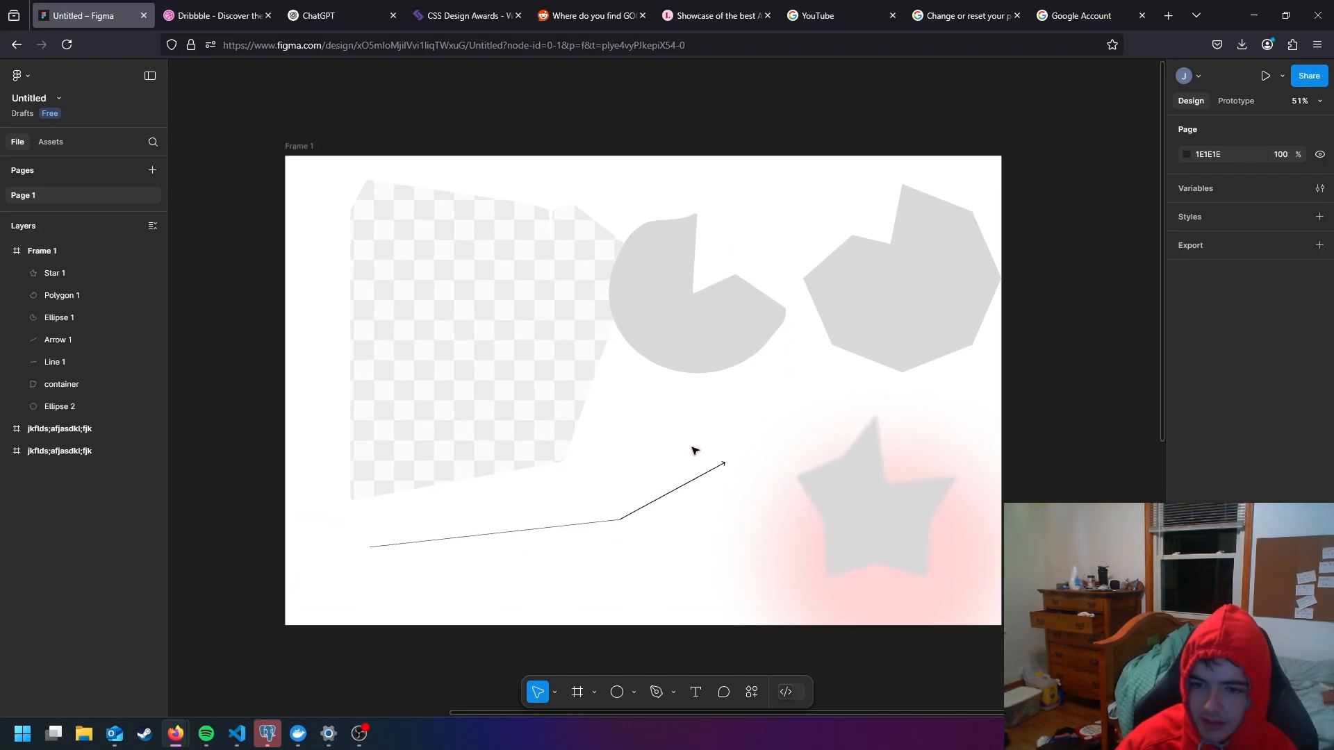
scroll(792, 480, up, 1)
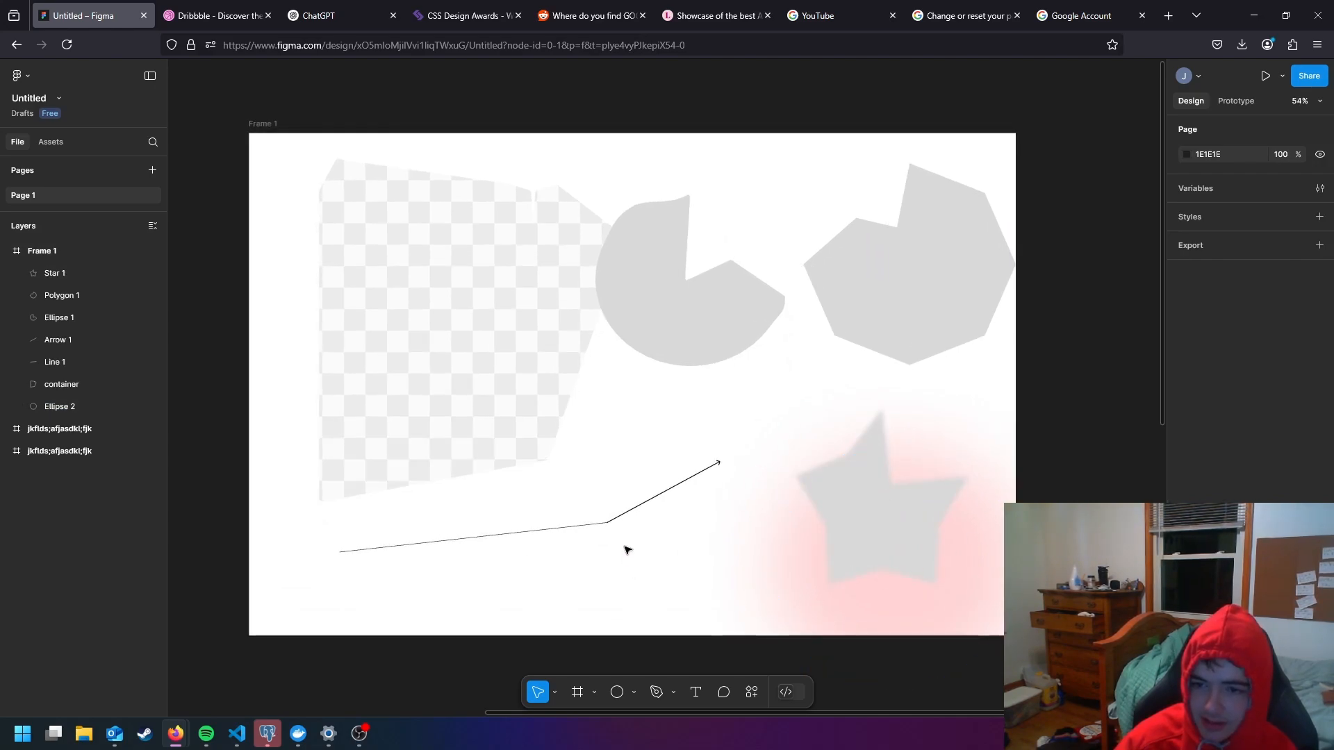
drag(876, 500, 716, 481)
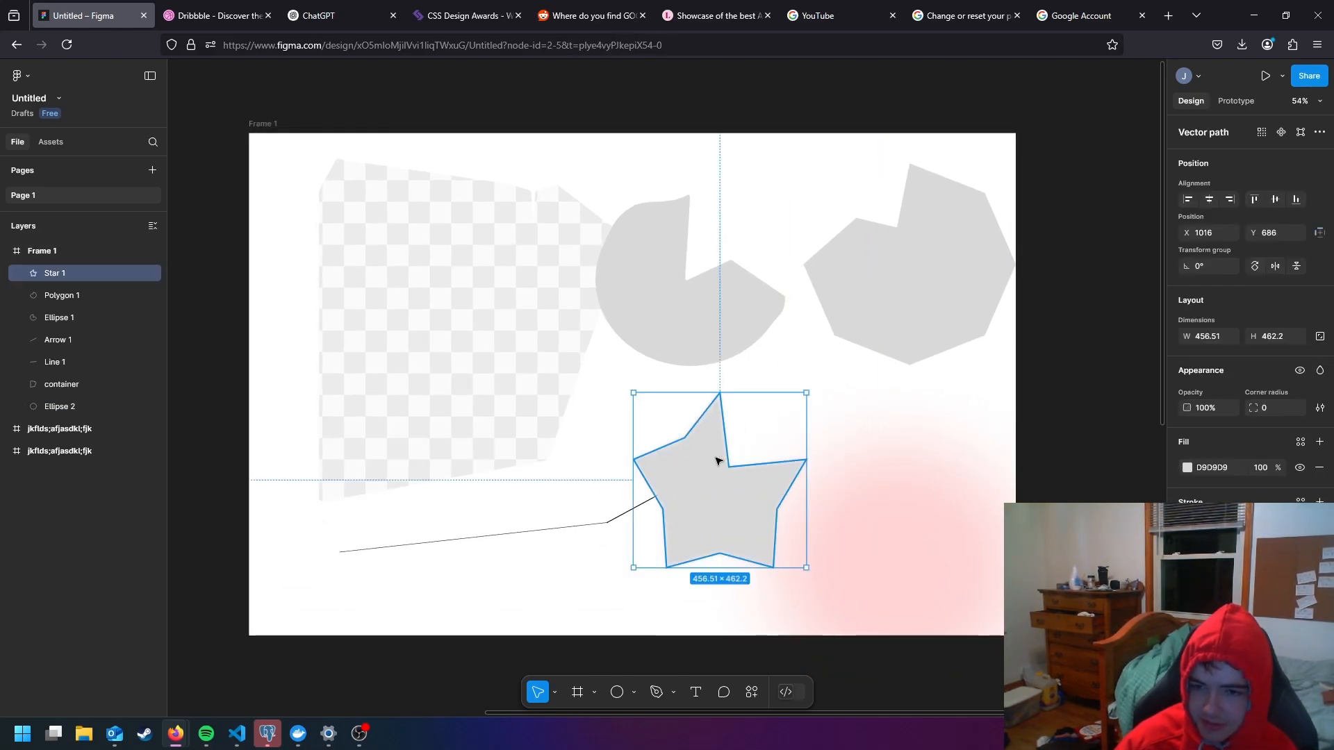
key(Delete)
- Move the polygon onto the red glow at about X 1316, Y 683, and select the blurred ellipse
click(911, 301)
drag(911, 300, 846, 465)
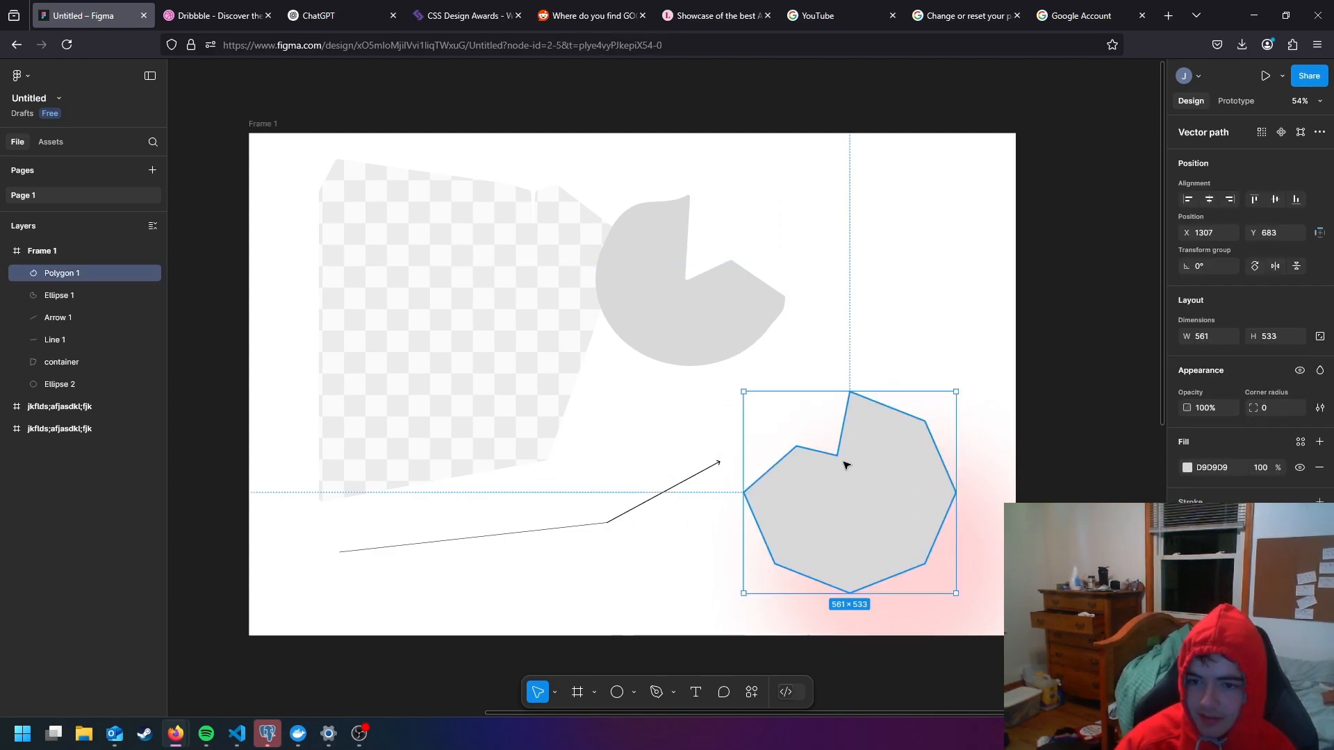
click(875, 303)
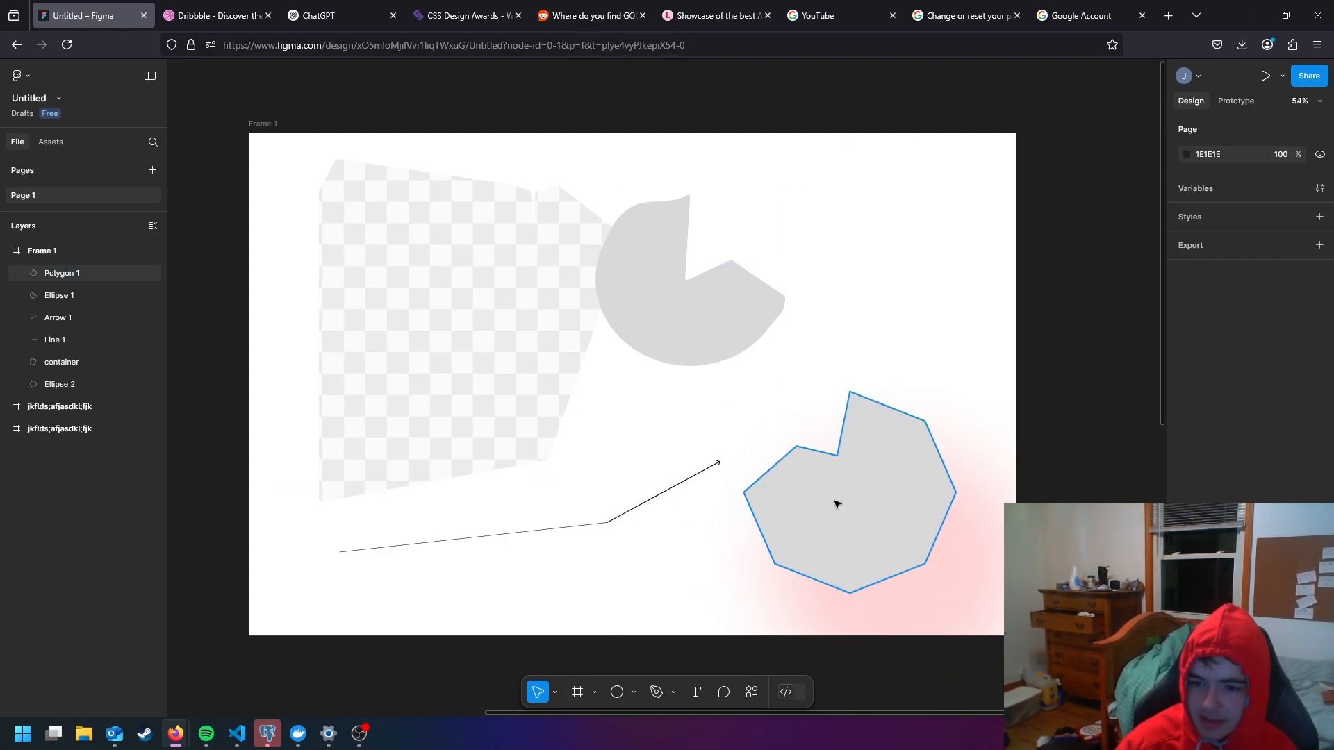
mouse_move(688, 414)
mouse_down()
mouse_move(772, 476)
mouse_move(663, 405)
mouse_up()
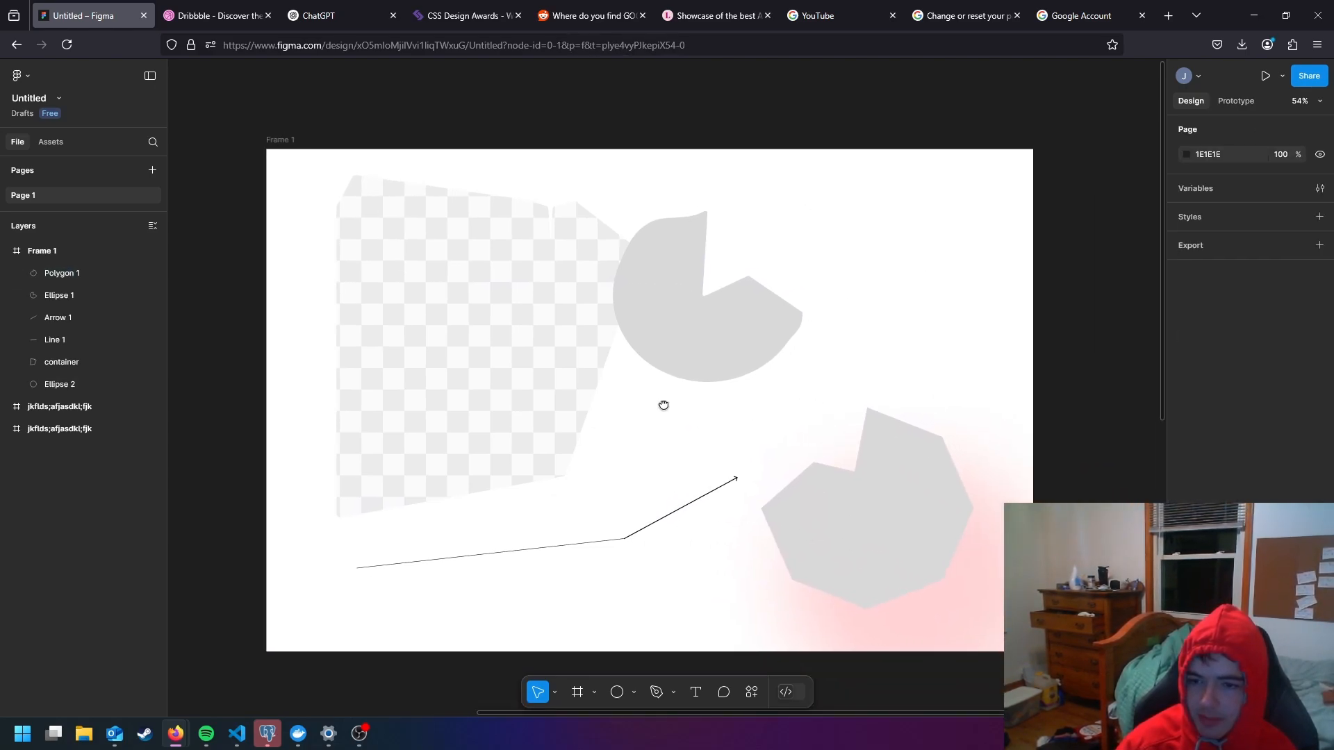
scroll(778, 500, down, 1)
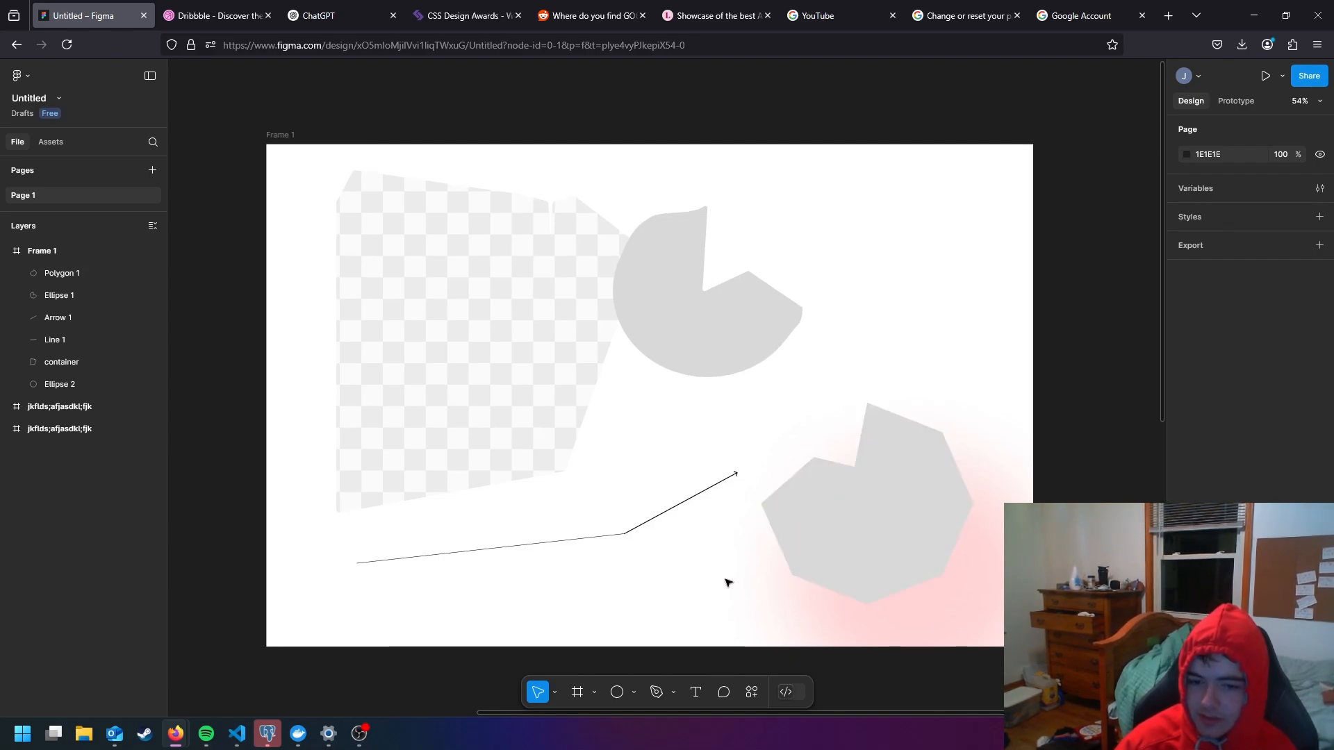
click(901, 512)
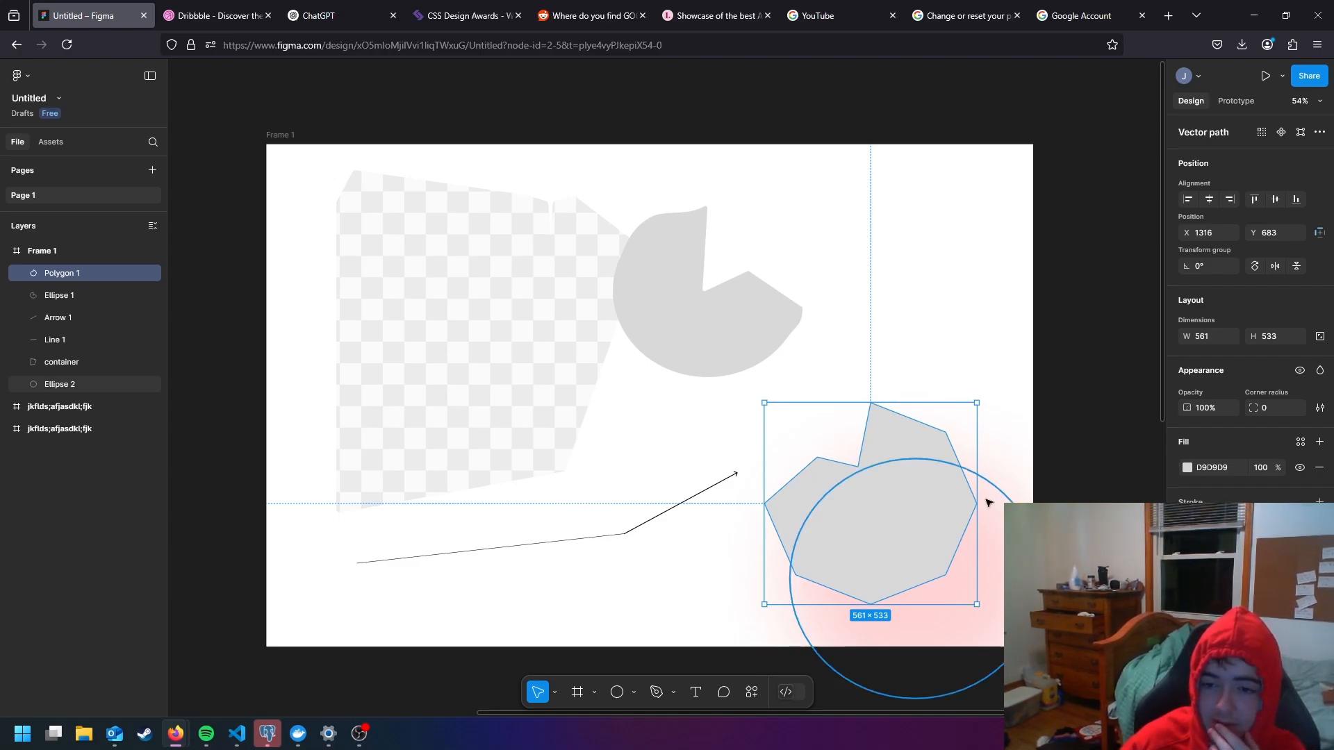
click(906, 596)
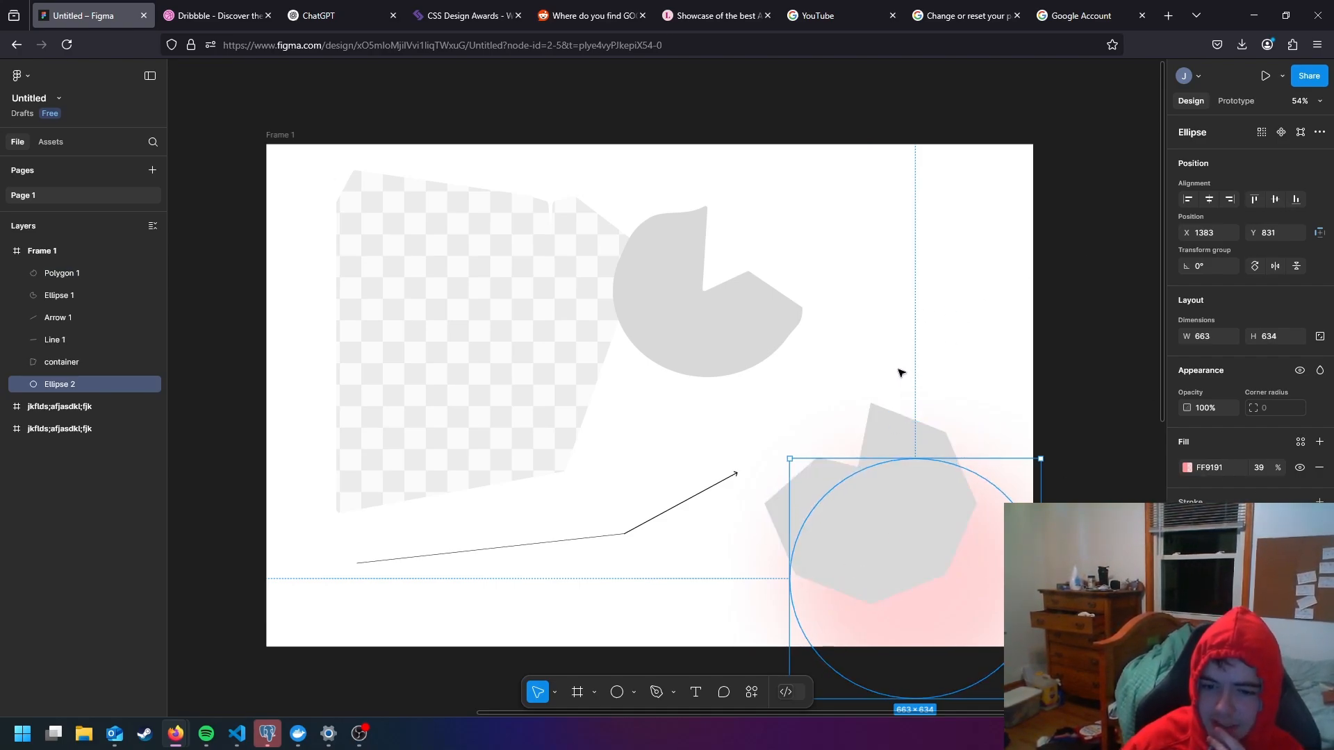
- Add a text box about 704 × 202 across the arrow and polygon, containing "fdjdaskL;FJASDKL;FJADLS;FJAL;KSDF"
click(696, 692)
drag(605, 472, 871, 549)
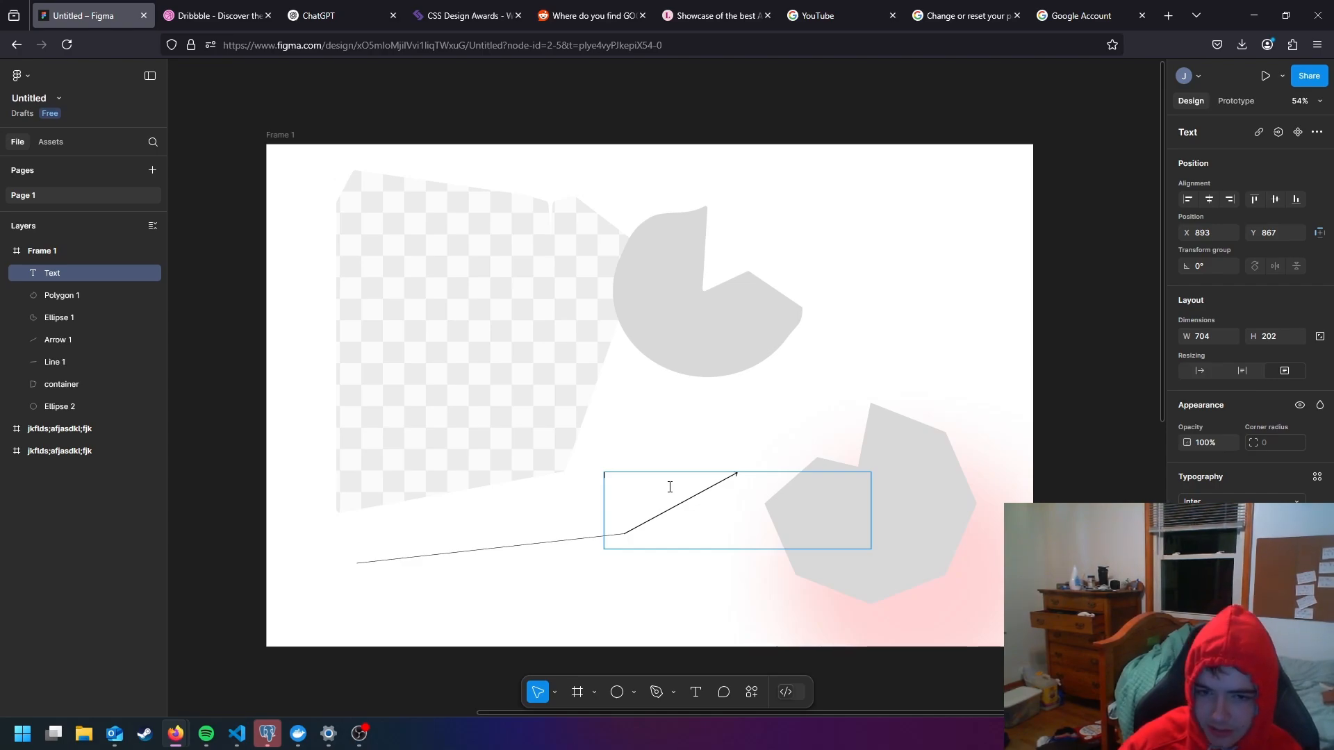
text(fdjdaskL;FJASDKL;FJADLS;FJAL;KSDF)
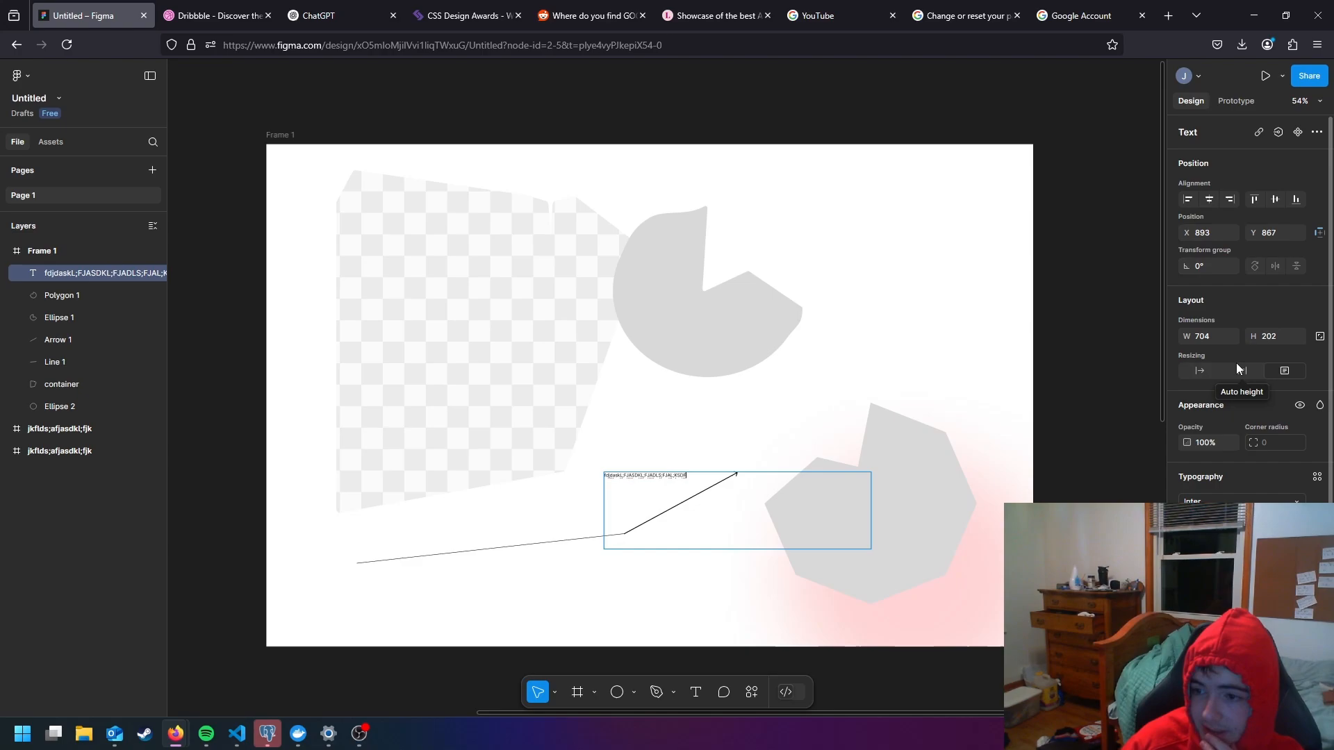
- Try the Poppins font on the text and undo the font change
scroll(1270, 395, down, 1)
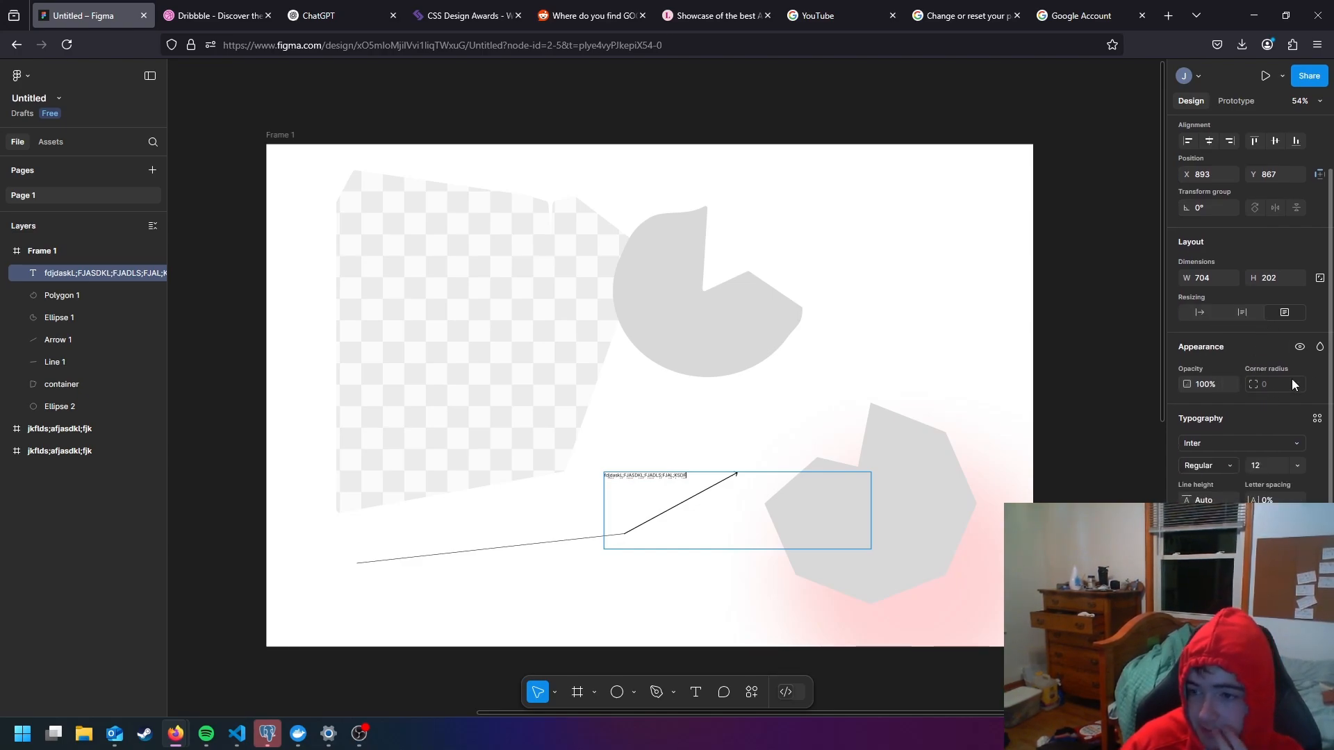
scroll(1259, 408, down, 1)
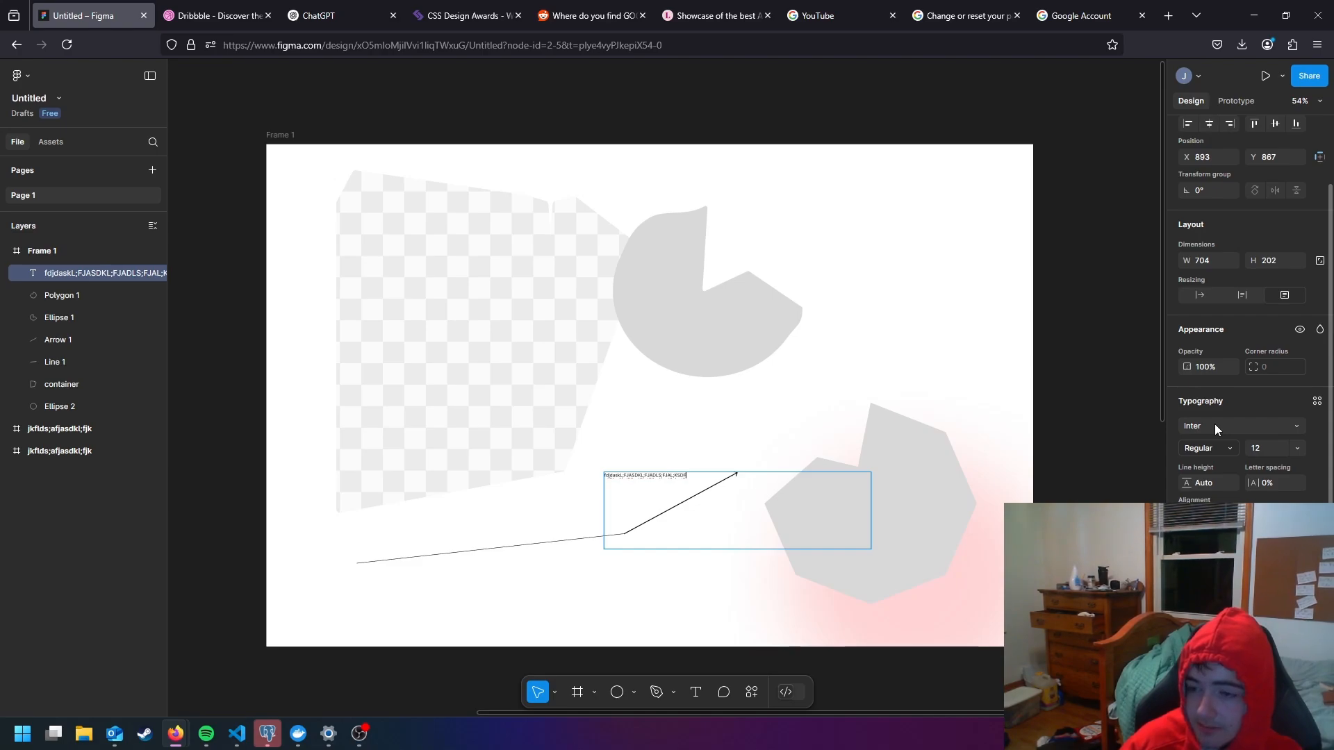
click(1216, 431)
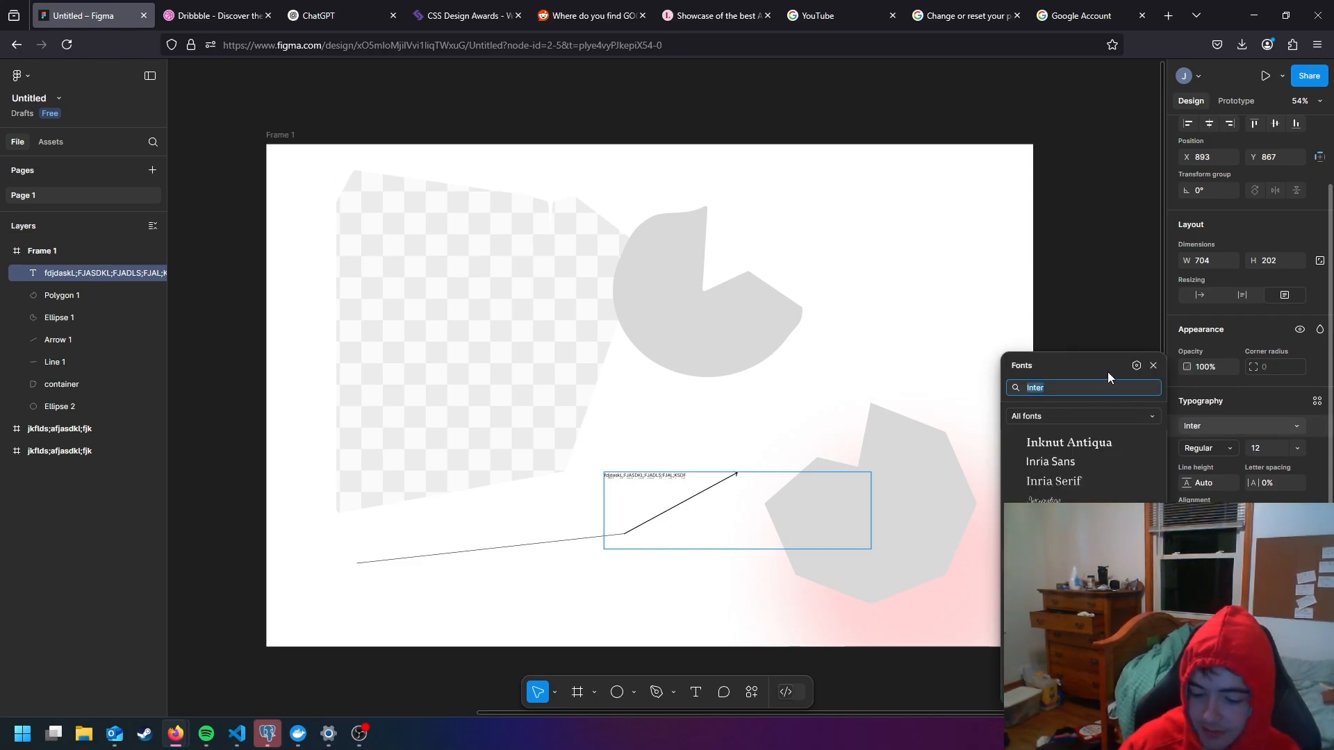
text(POp)
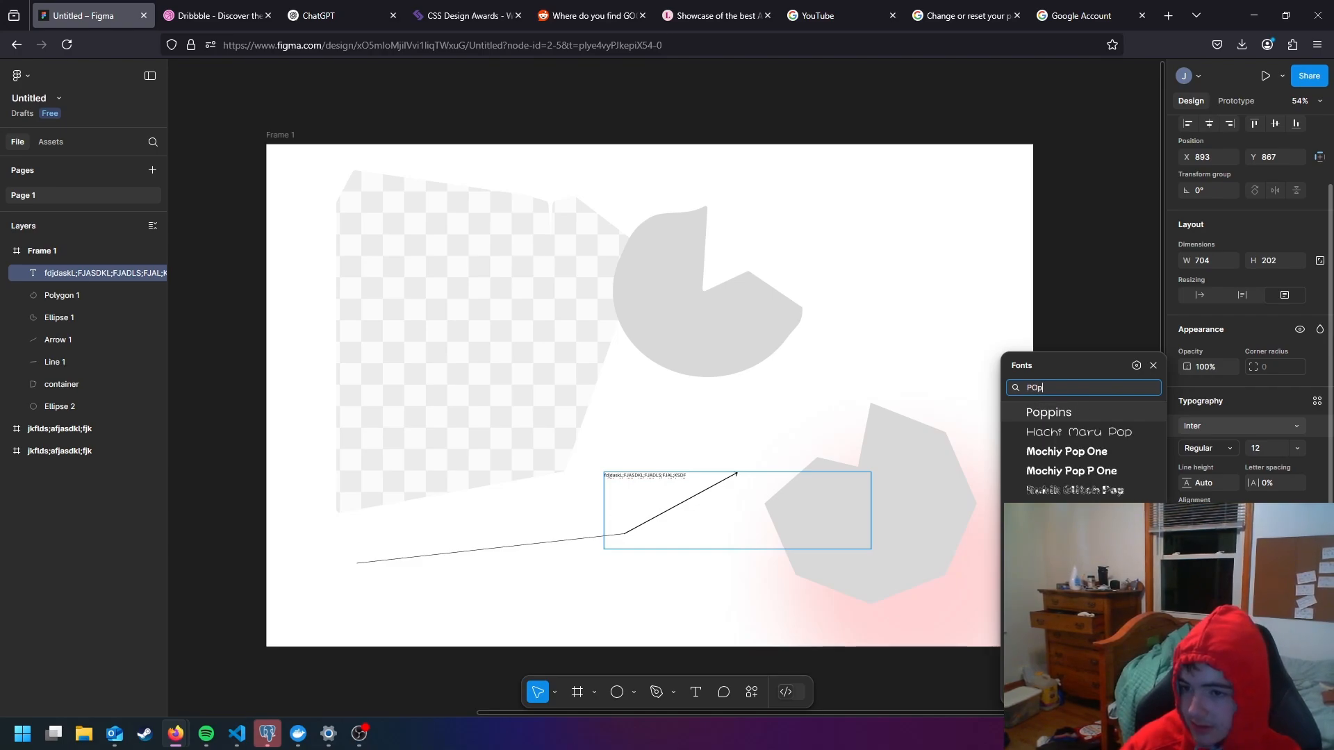
text(p)
key(Return)
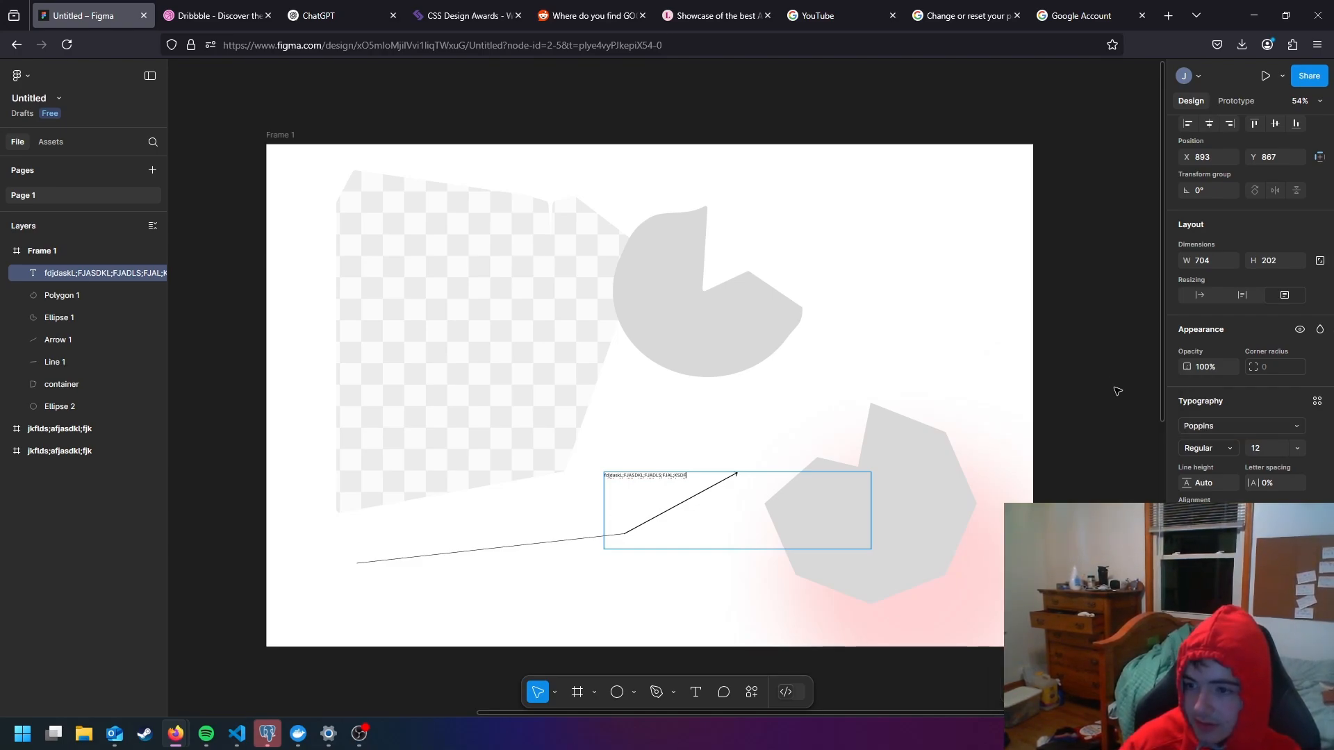
key(ctrl+z)
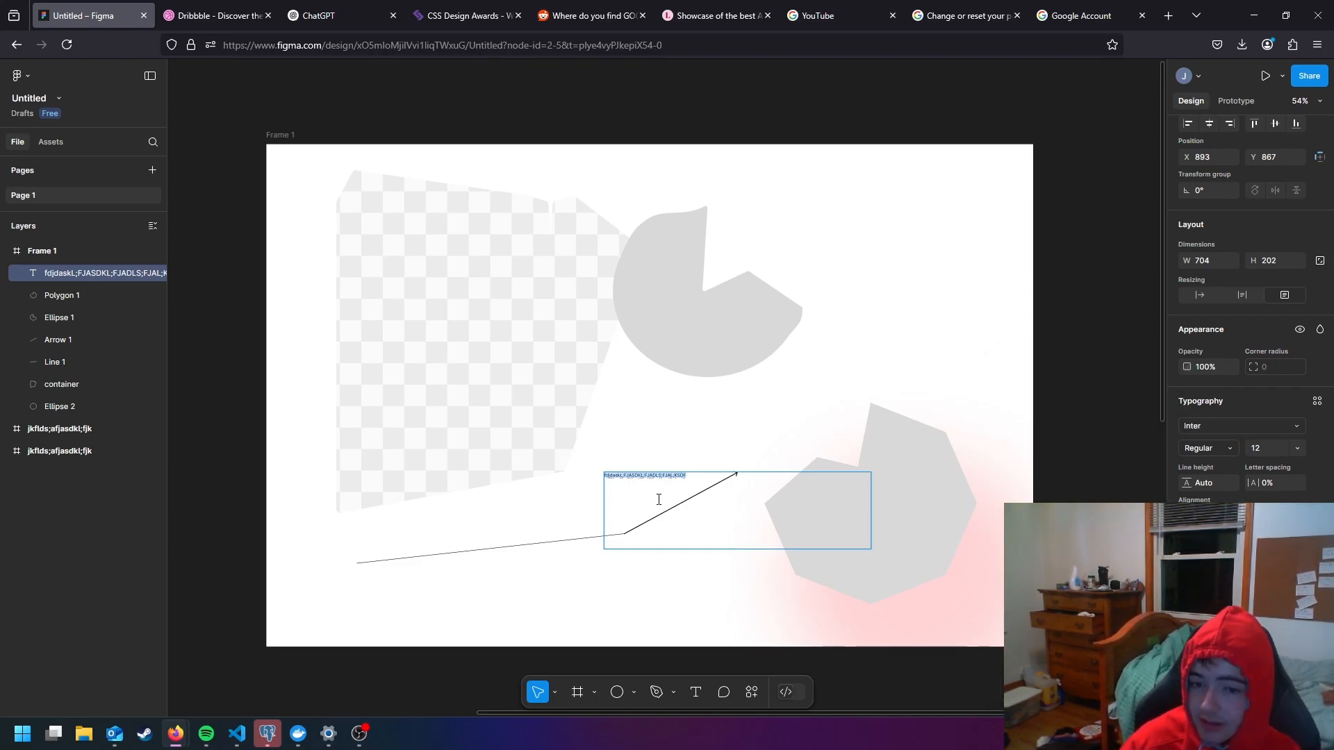
- Set the font of the selected text to Poppins
click(1231, 432)
text(poo)
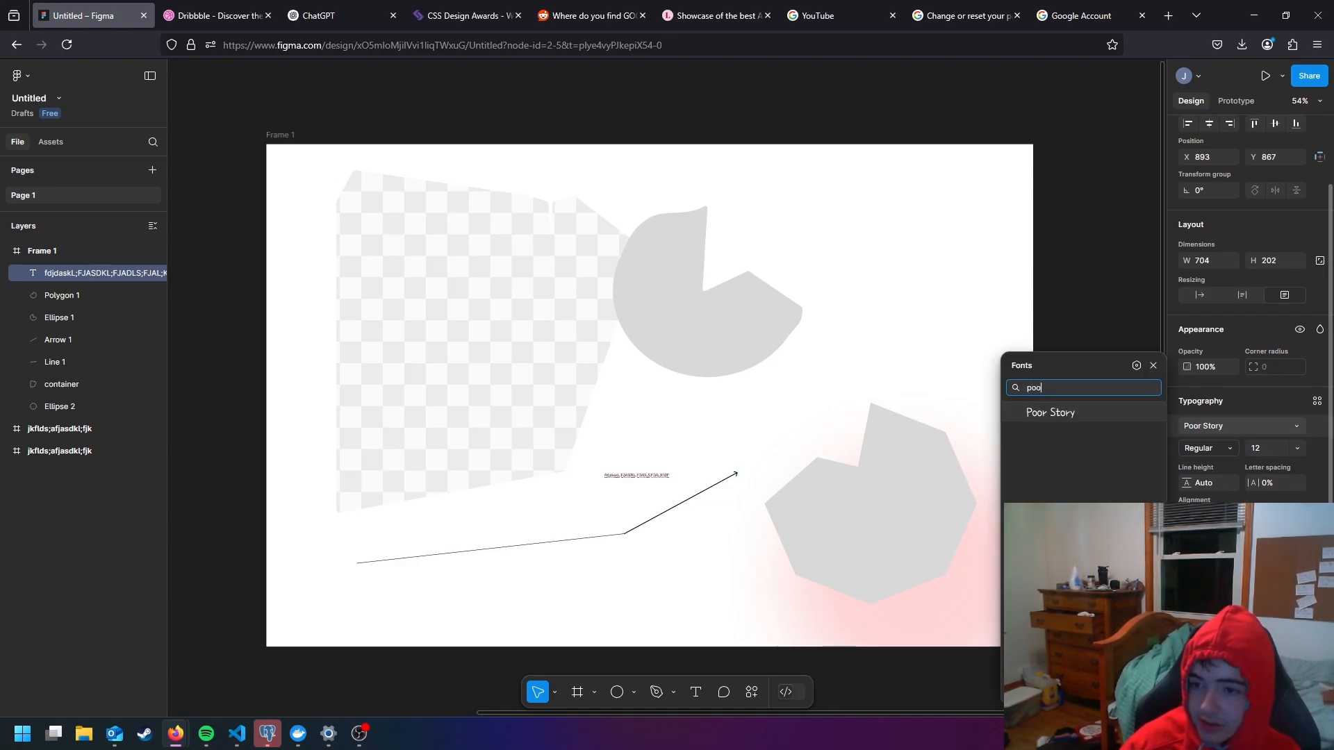
key(BackSpace)
text(pp)
click(1136, 410)
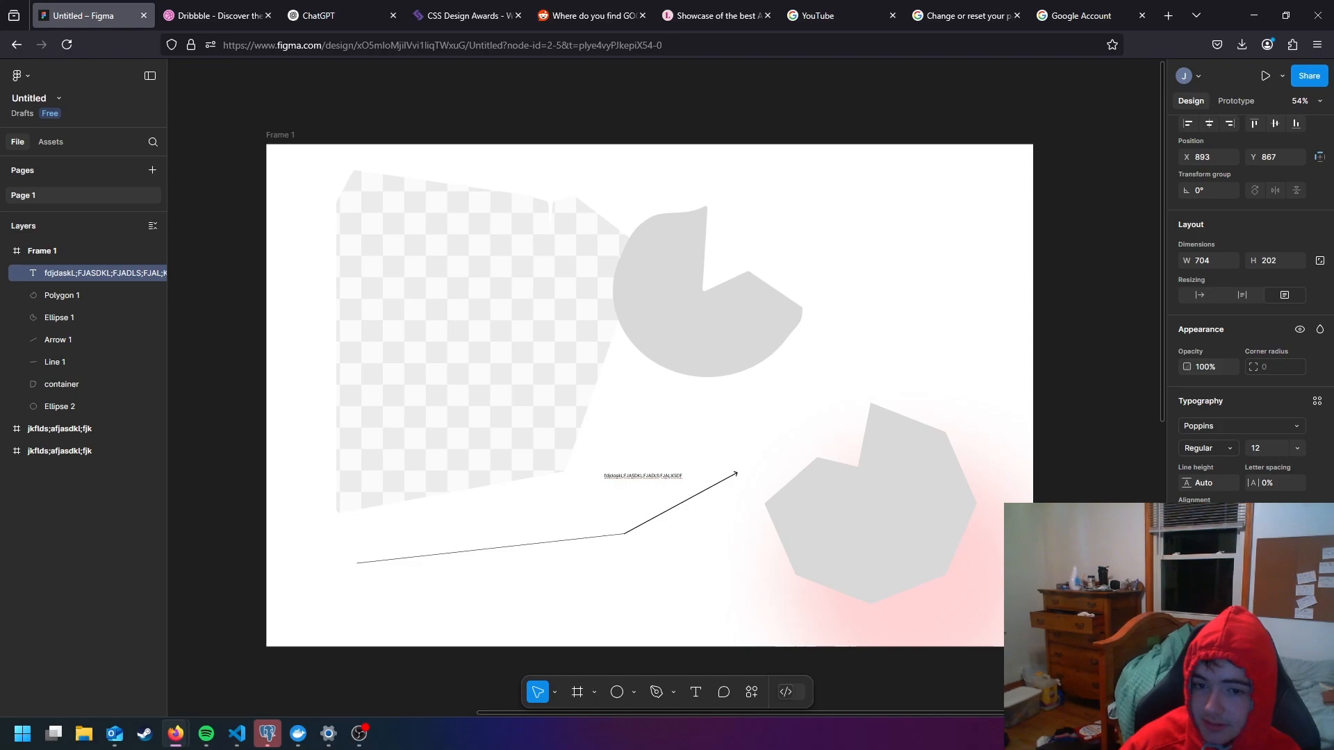
- Compare typefaces on the whole text by changing the font to Inter and back to Poppins
double_click(643, 476)
ctrl+scroll(650, 474, up, 8)
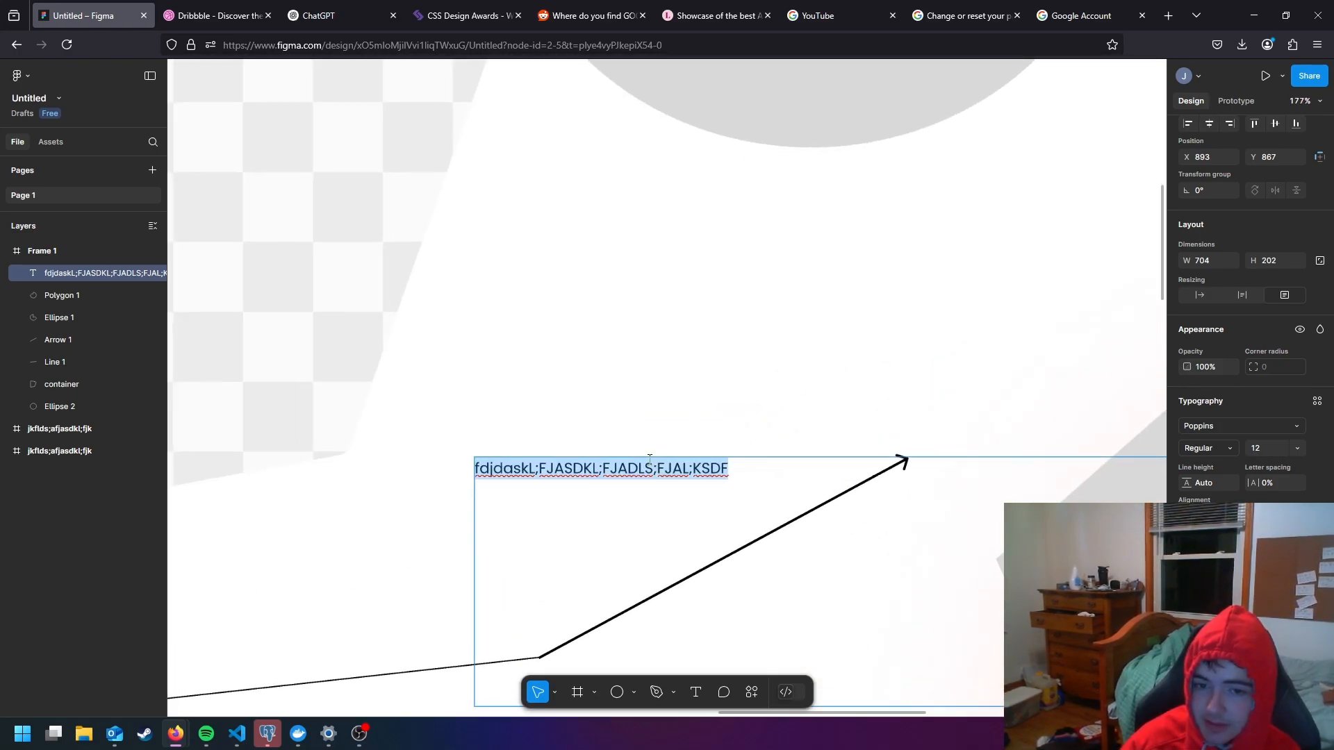
scroll(654, 453, up, 1)
click(1227, 426)
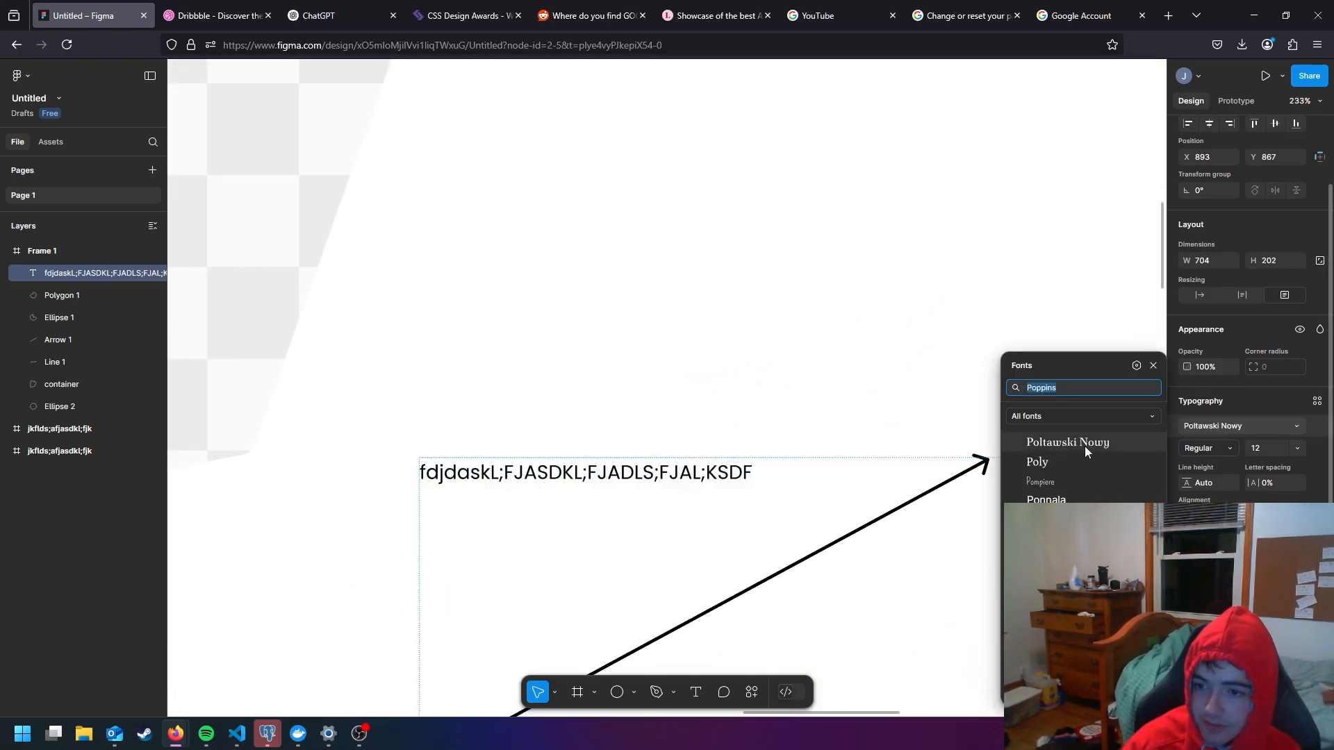
text(inter)
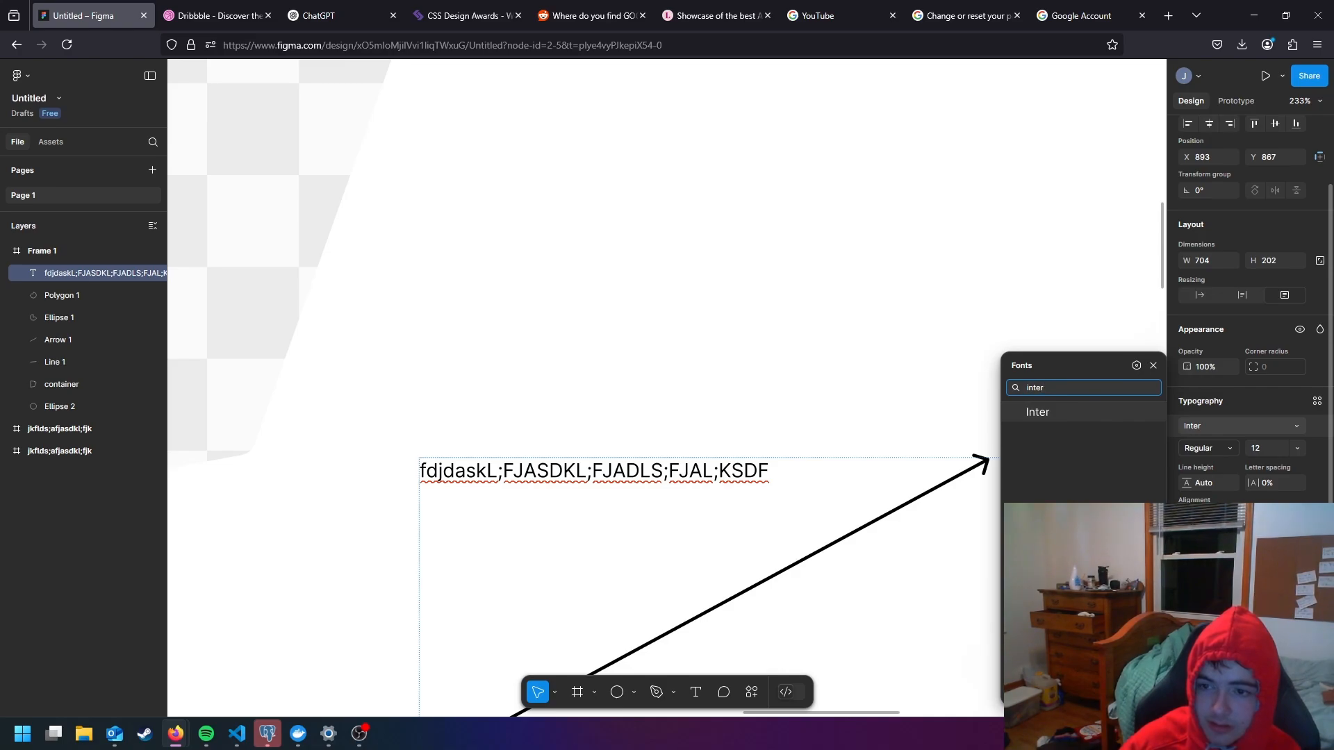
key(Return)
click(1227, 426)
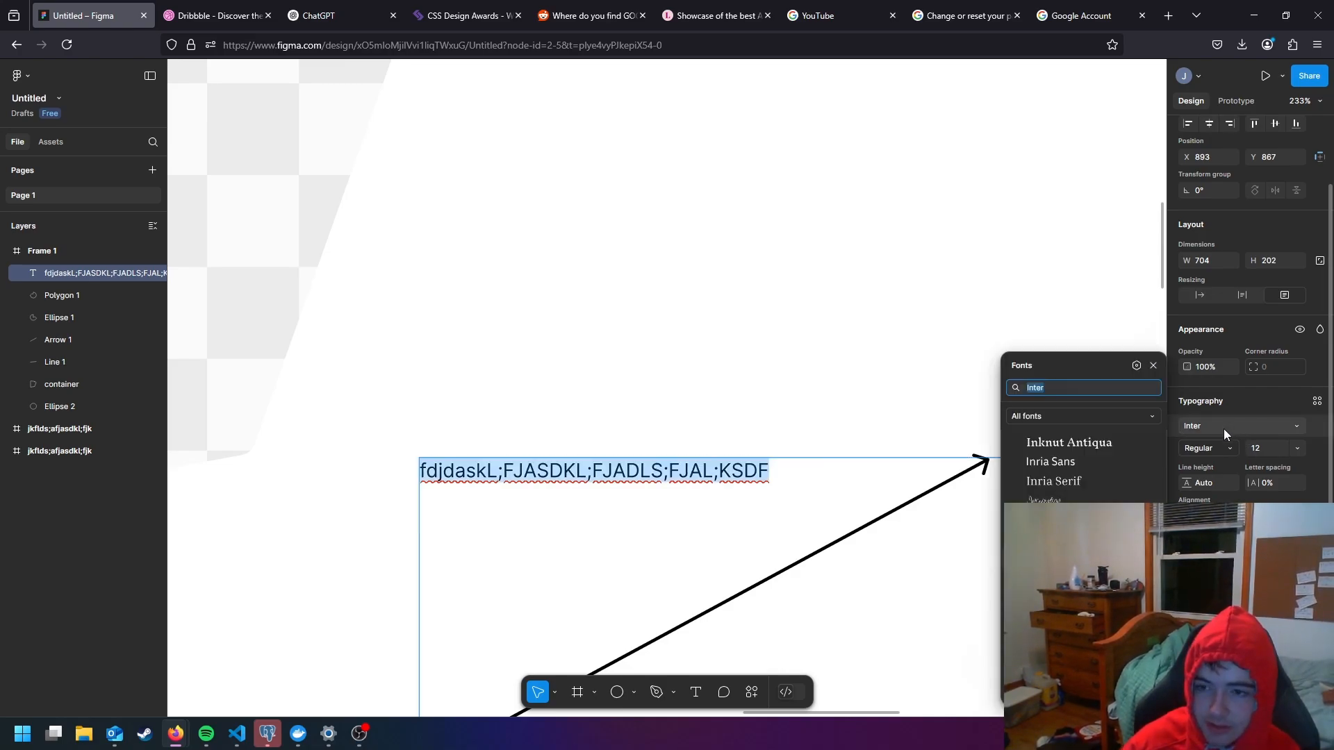
text(popp)
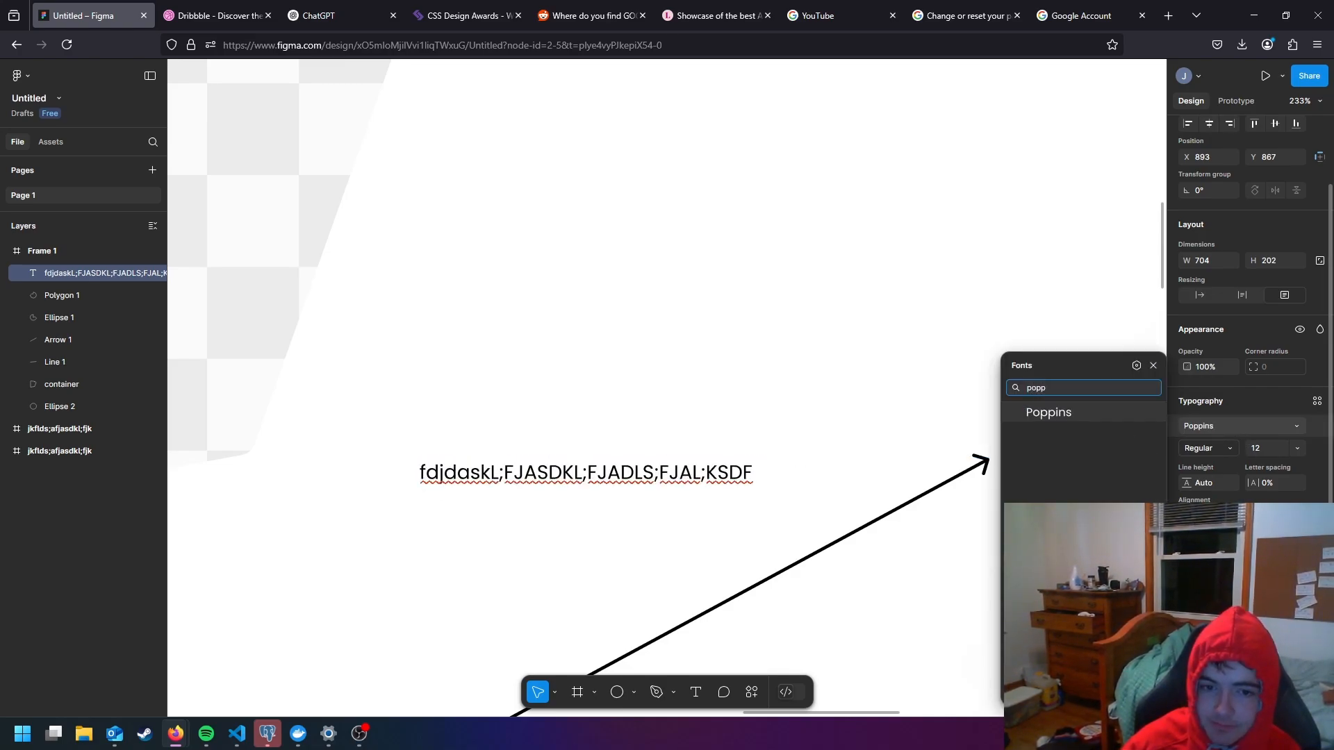
key(Return)
- Select all of the text and look through the font weights available for Poppins
double_click(704, 489)
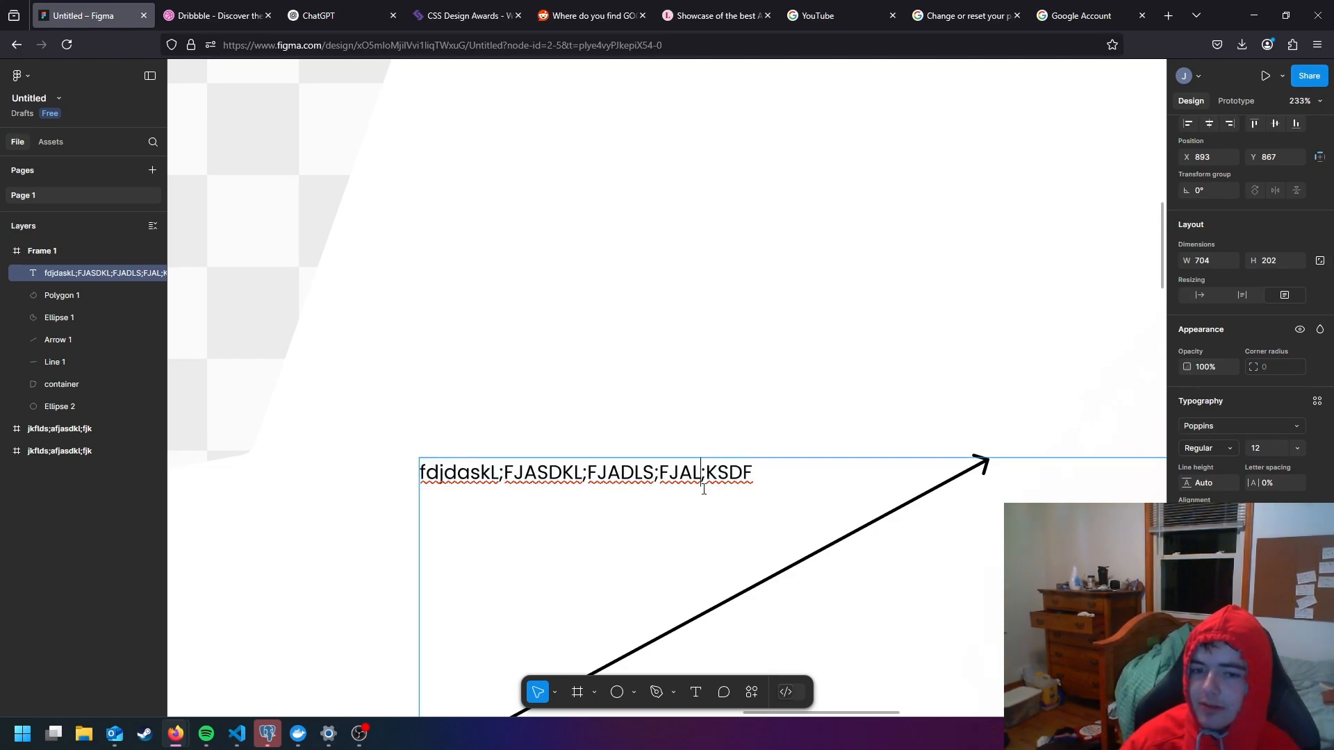
key(ctrl+a)
click(1209, 449)
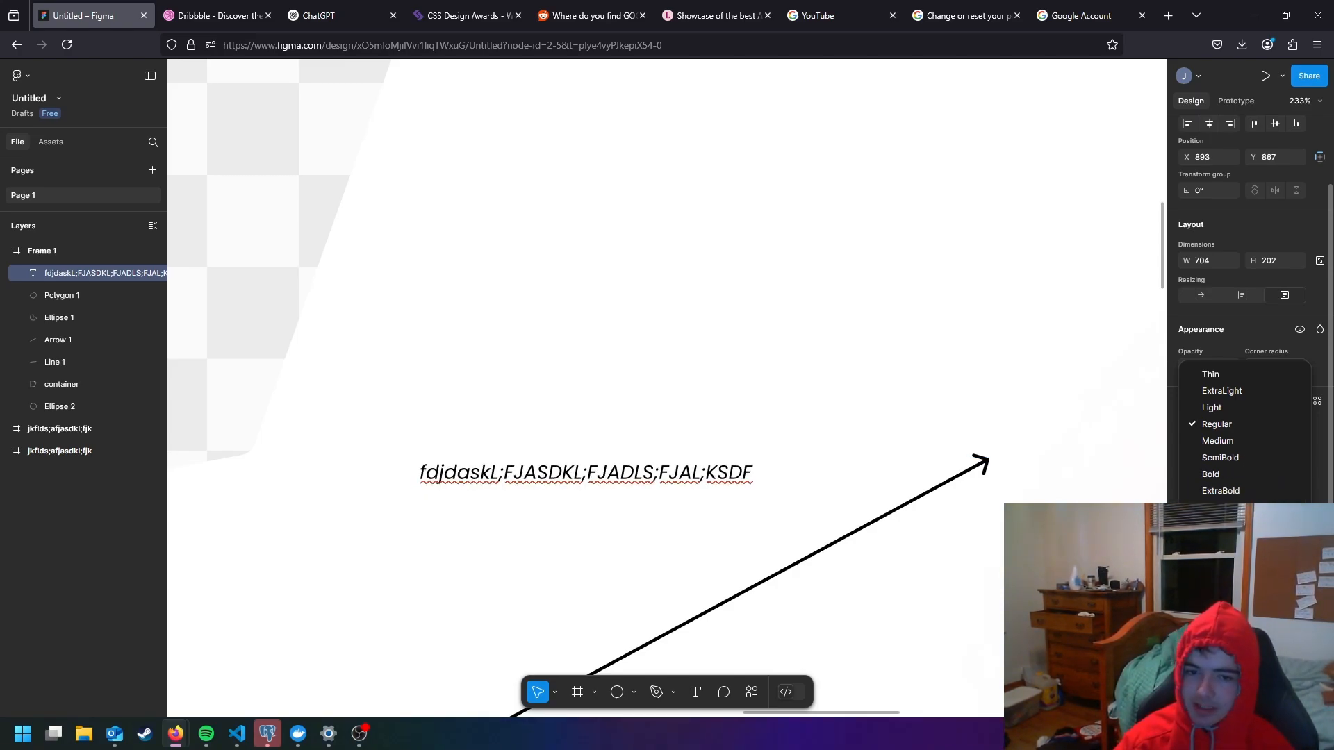
click(1095, 438)
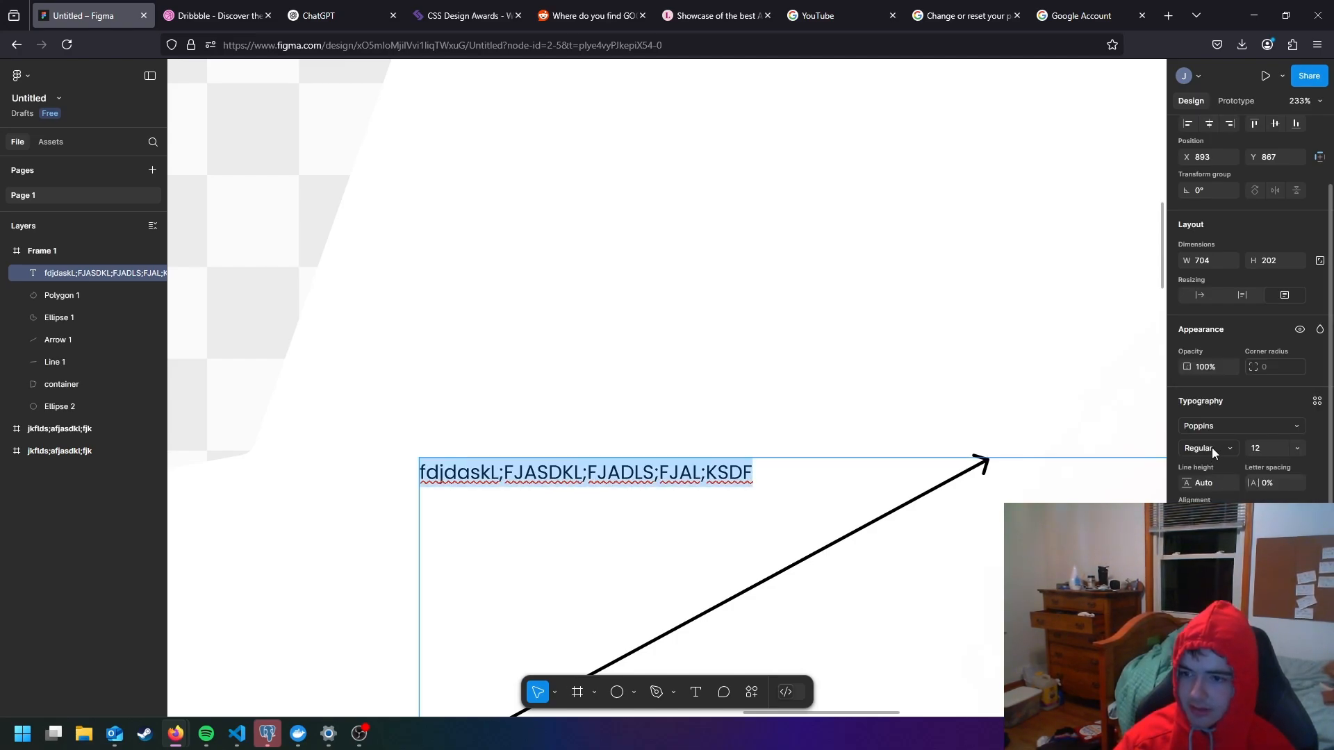
- Enlarge the selected text to font size 40 and increase it further to 48
click(1296, 450)
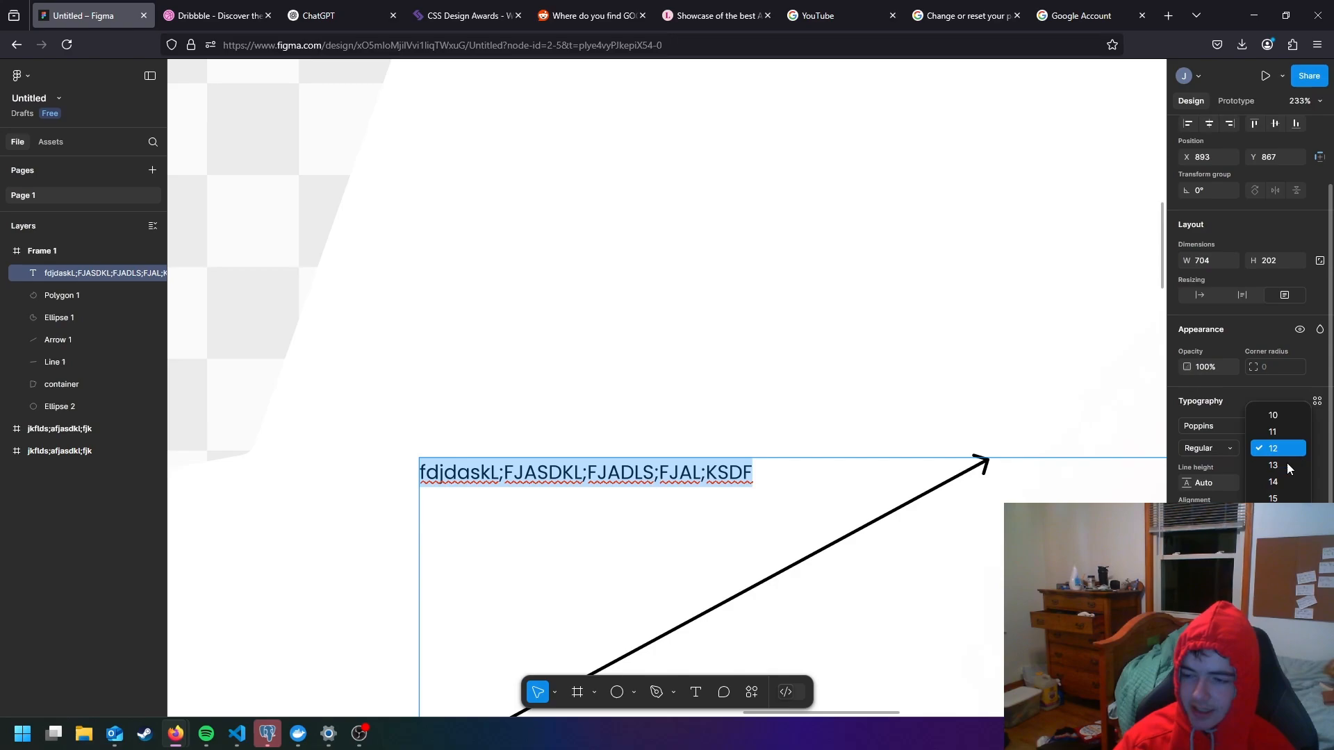
click(1278, 599)
scroll(977, 532, down, 2)
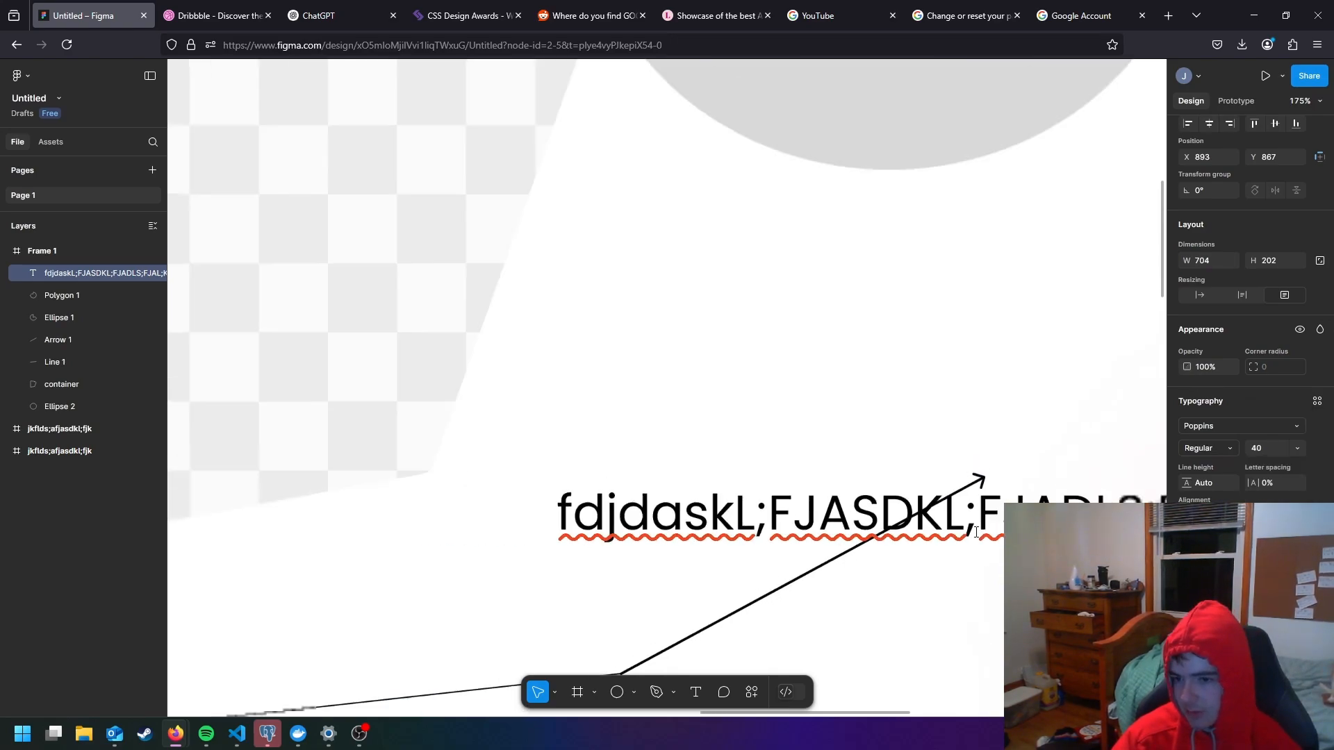
scroll(976, 532, down, 5)
click(1296, 450)
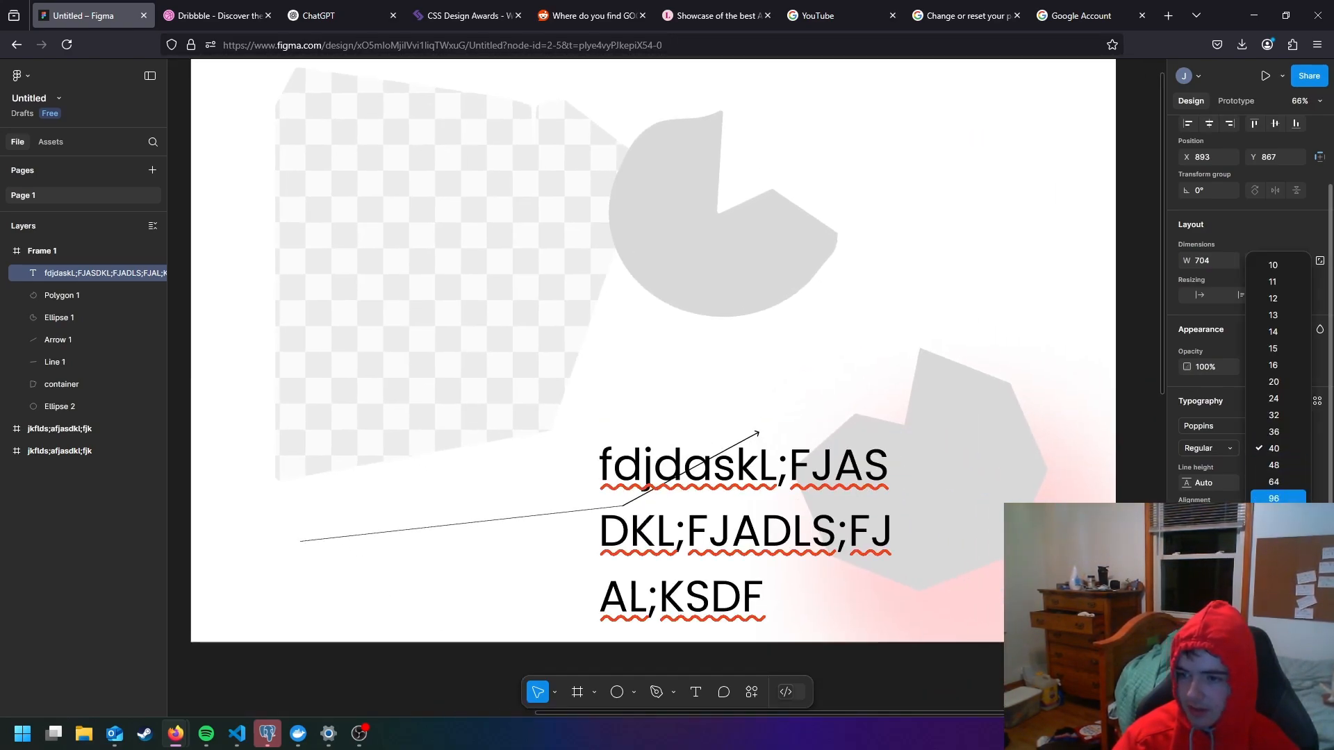
click(1278, 464)
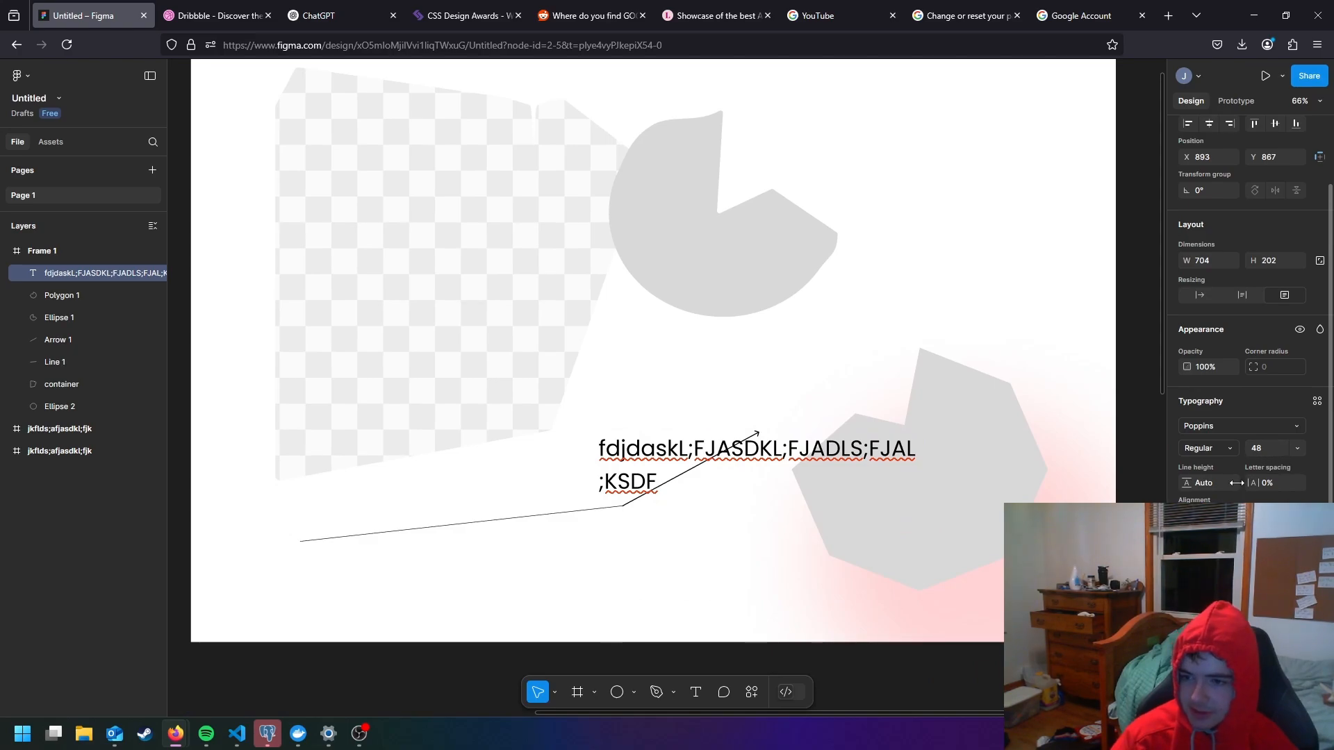
- Try adjusting the text's line height by scrubbing its value down to 138.1%
click(1210, 481)
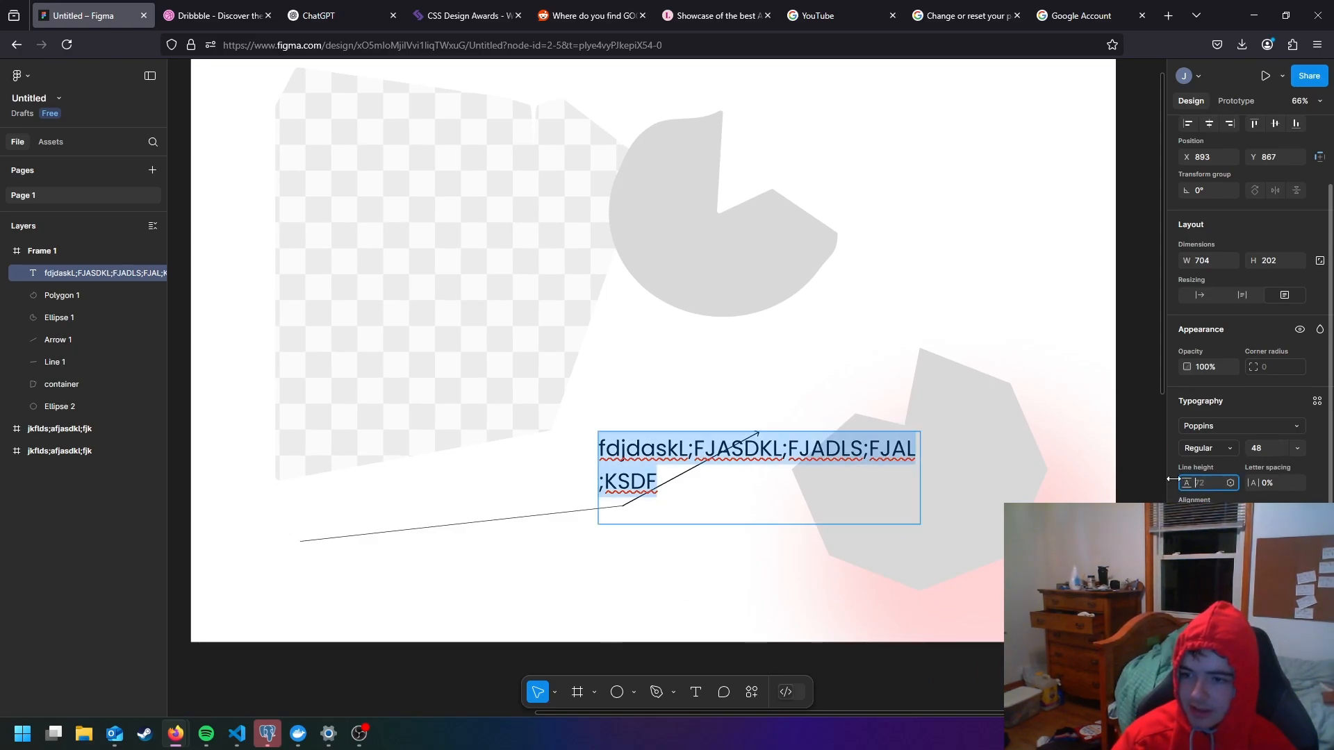
scroll(641, 461, up, 1)
scroll(641, 460, up, 1)
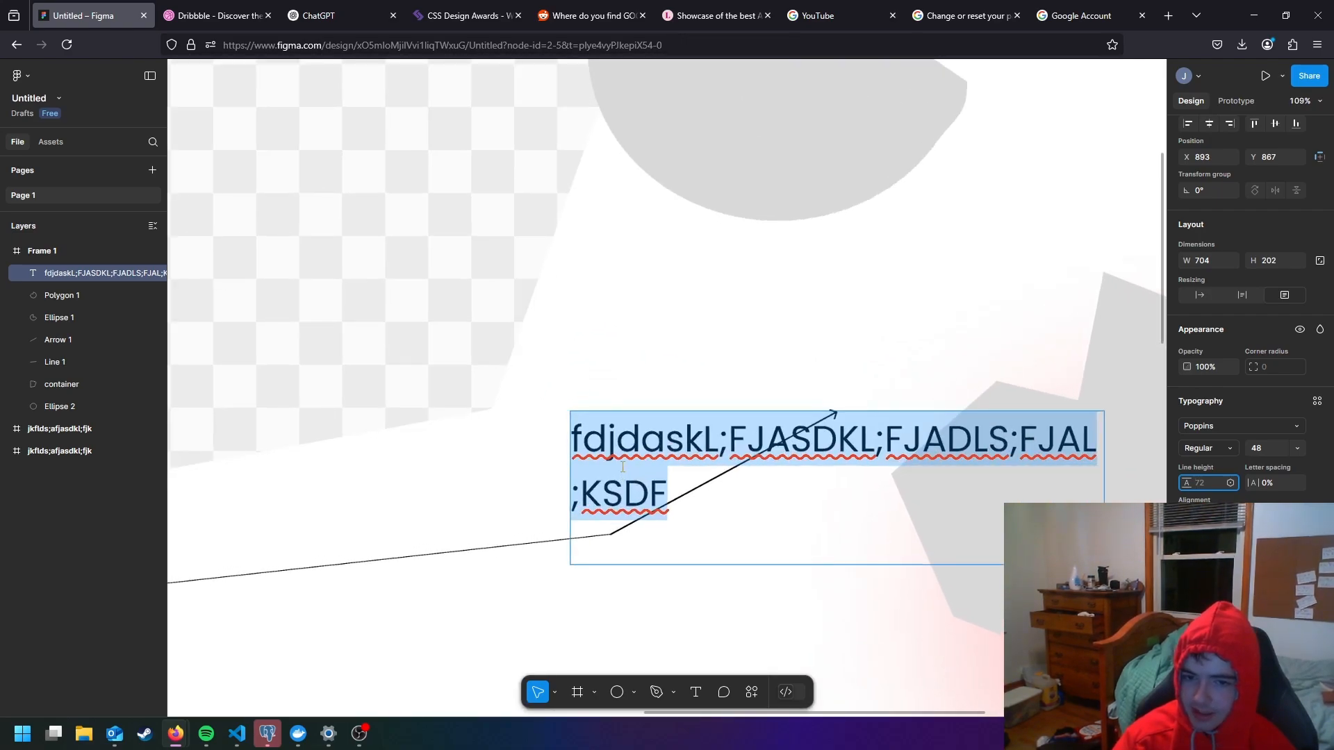
scroll(624, 478, up, 2)
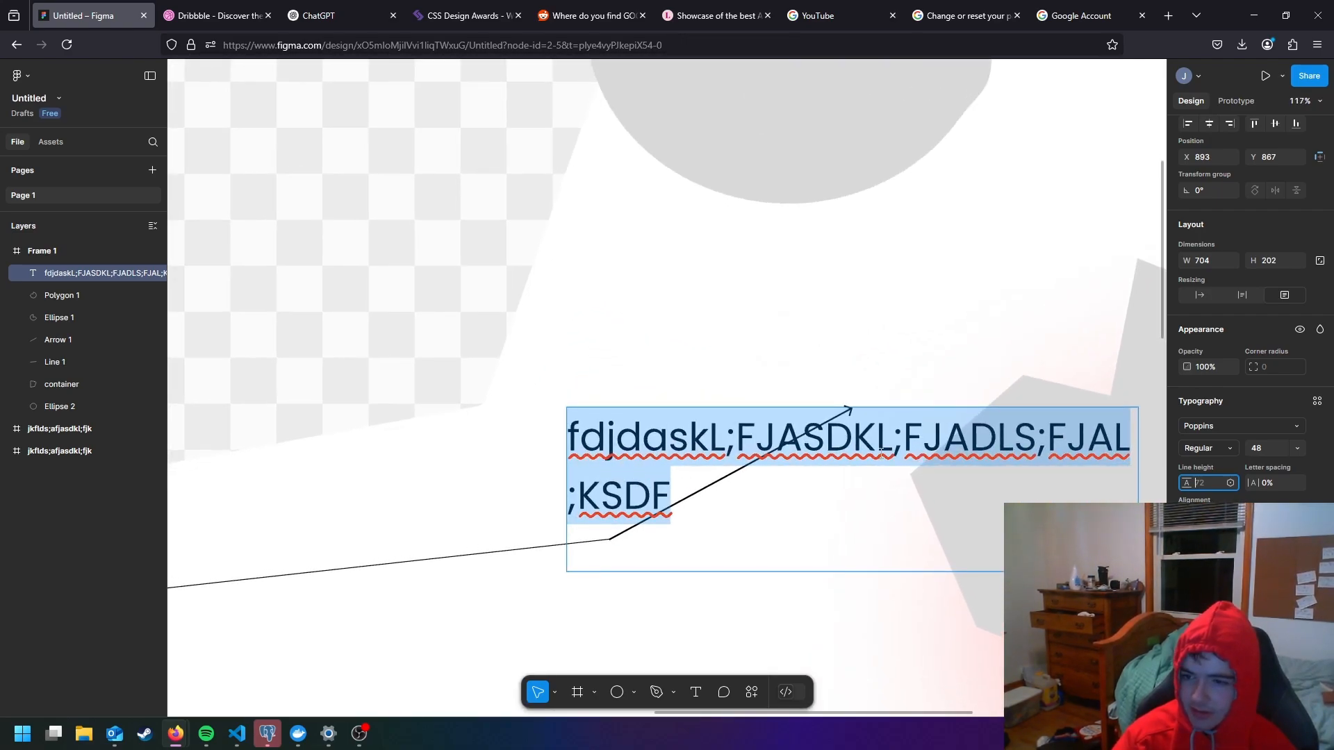
click(1195, 483)
drag(1143, 483, 1055, 476)
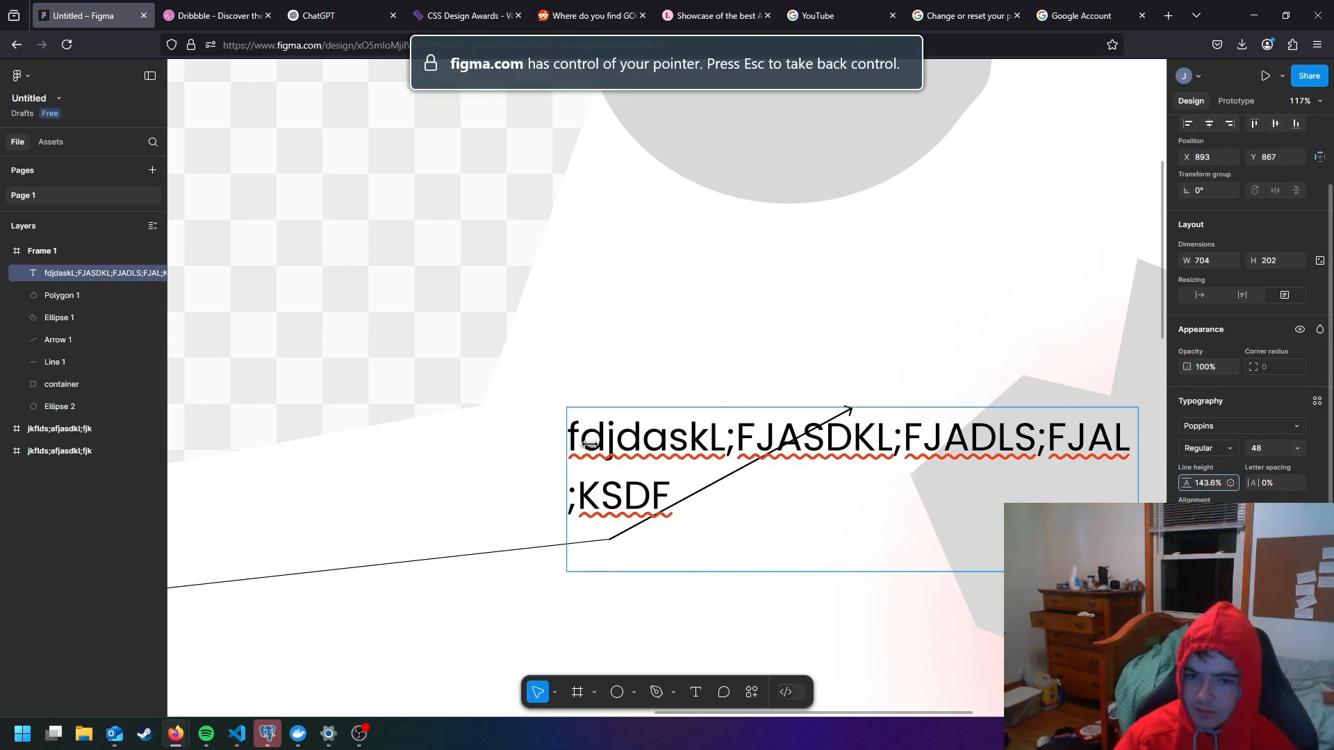
drag(589, 445, 158, 421)
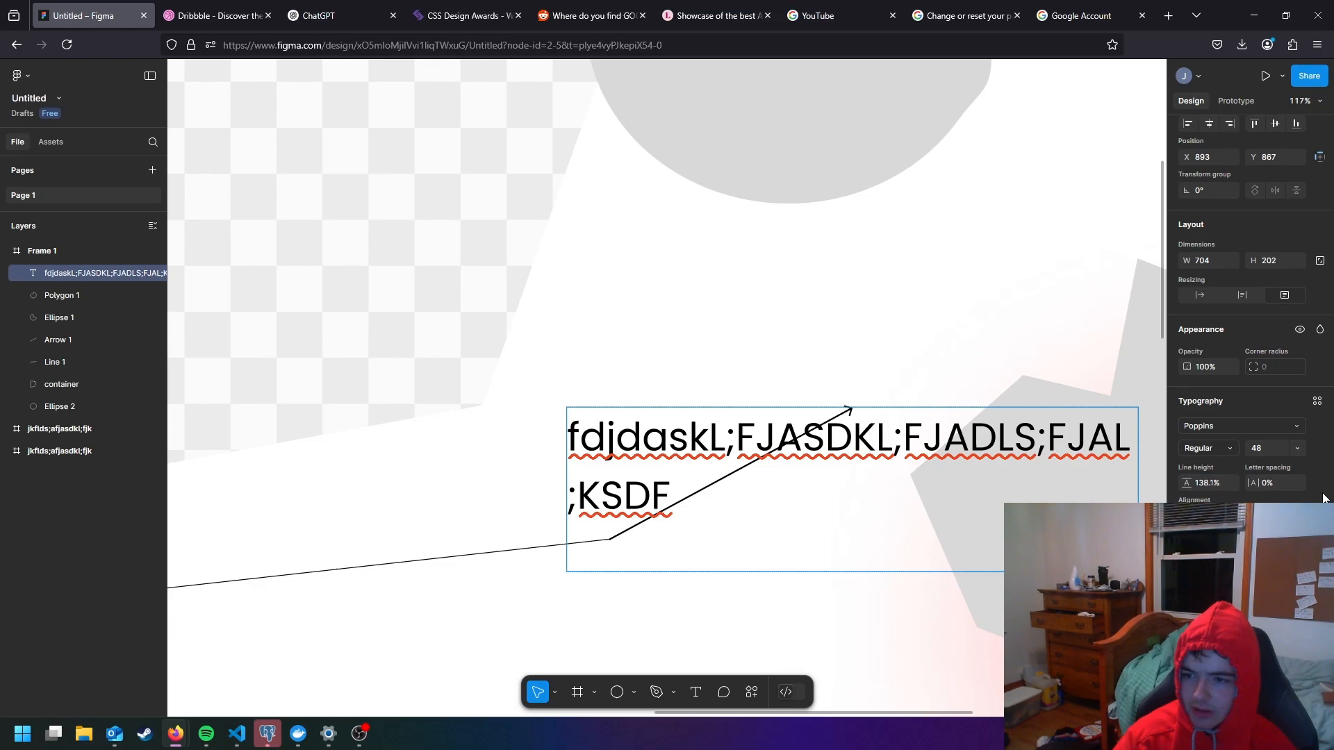
- Try line heights of 100% and 50% on the text and undo the line height changes
click(1212, 482)
text(100)
key(Return)
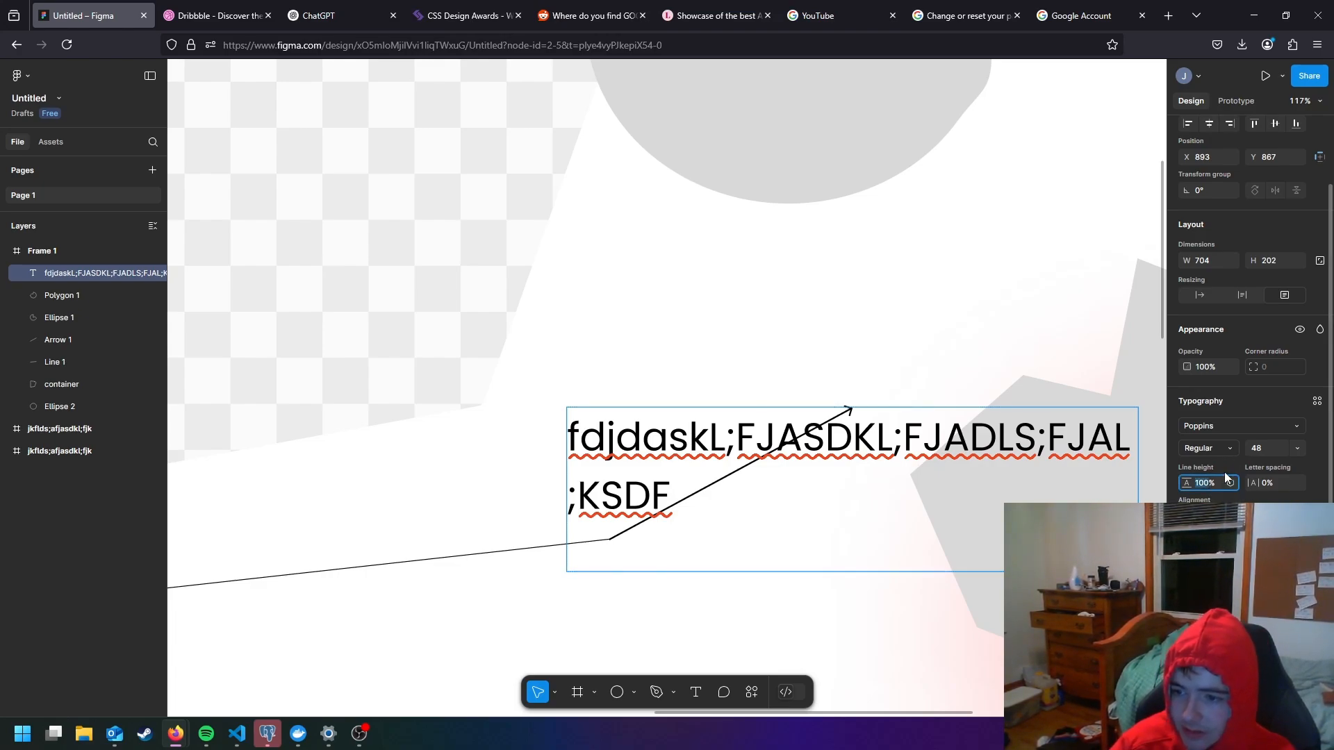
text(50)
key(Return)
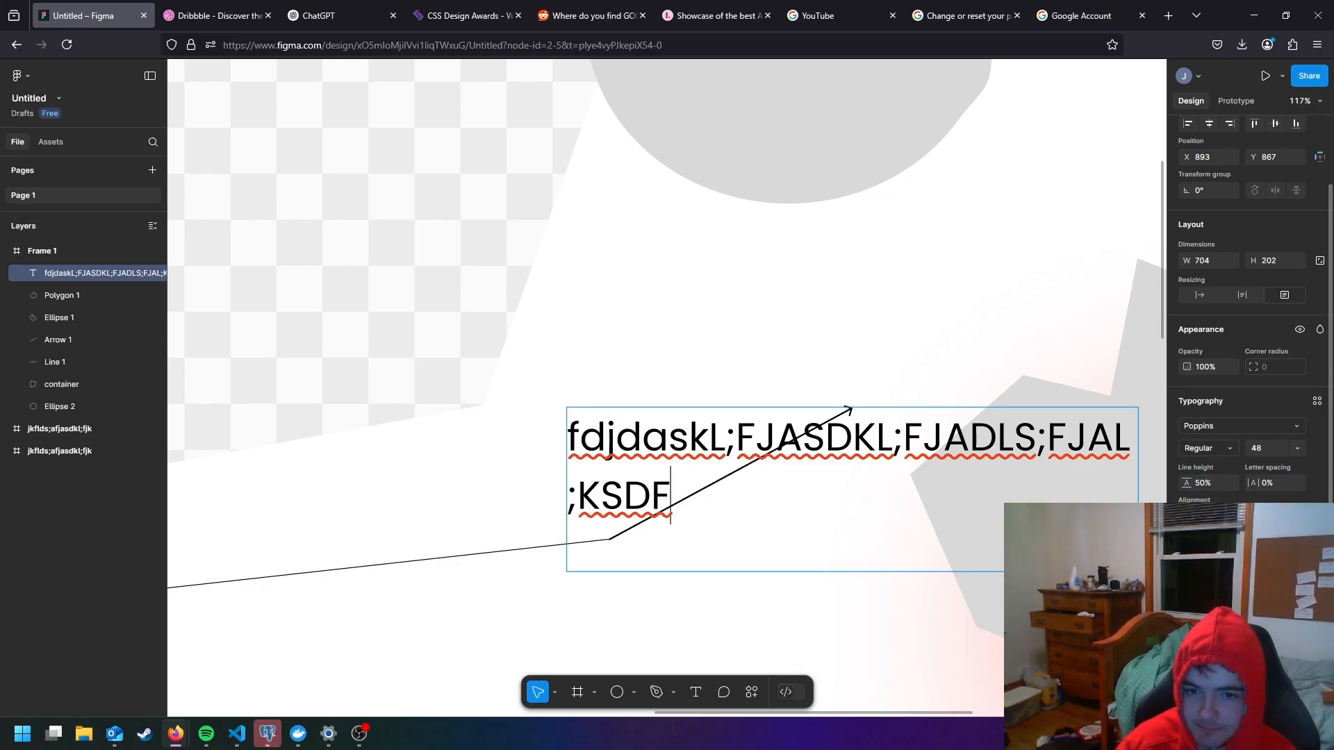
key(ctrl+z)
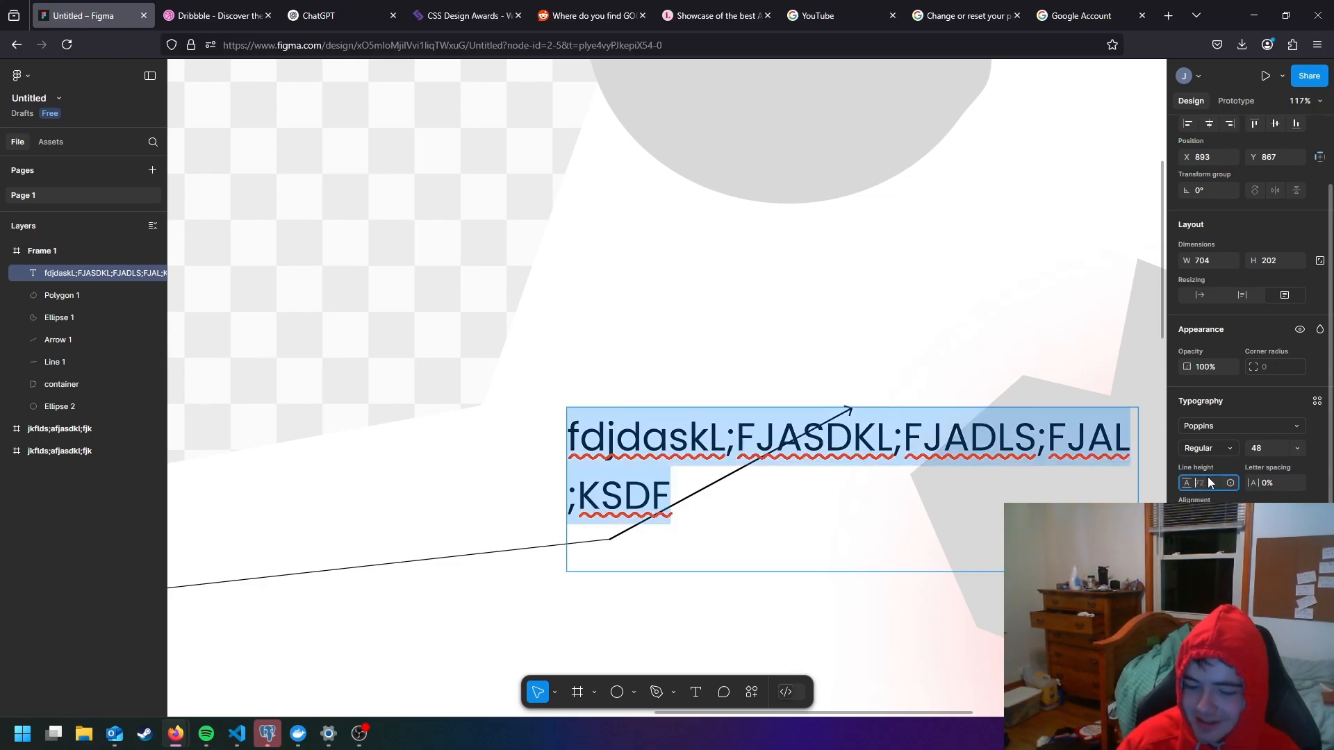
- Set the line height of the selected text to 50 and deselect the text box
click(1208, 479)
text(50)
key(Return)
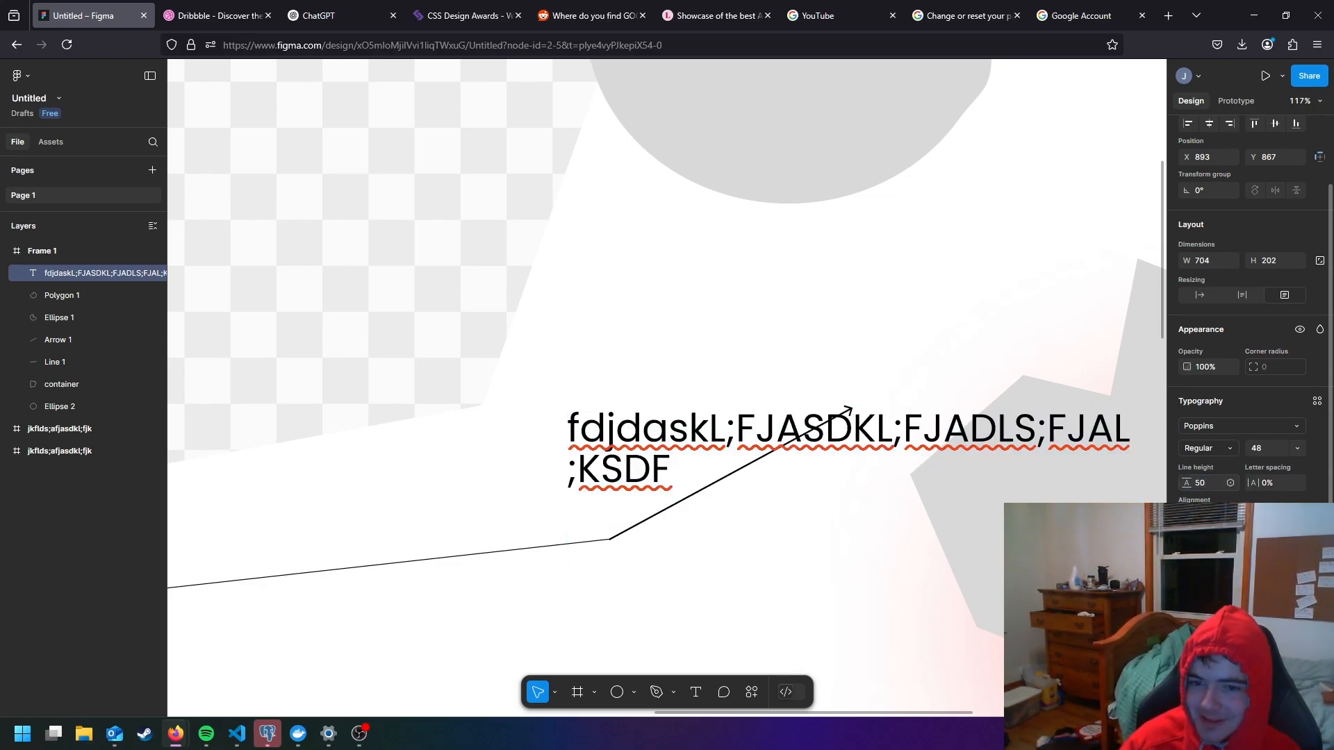
click(1216, 478)
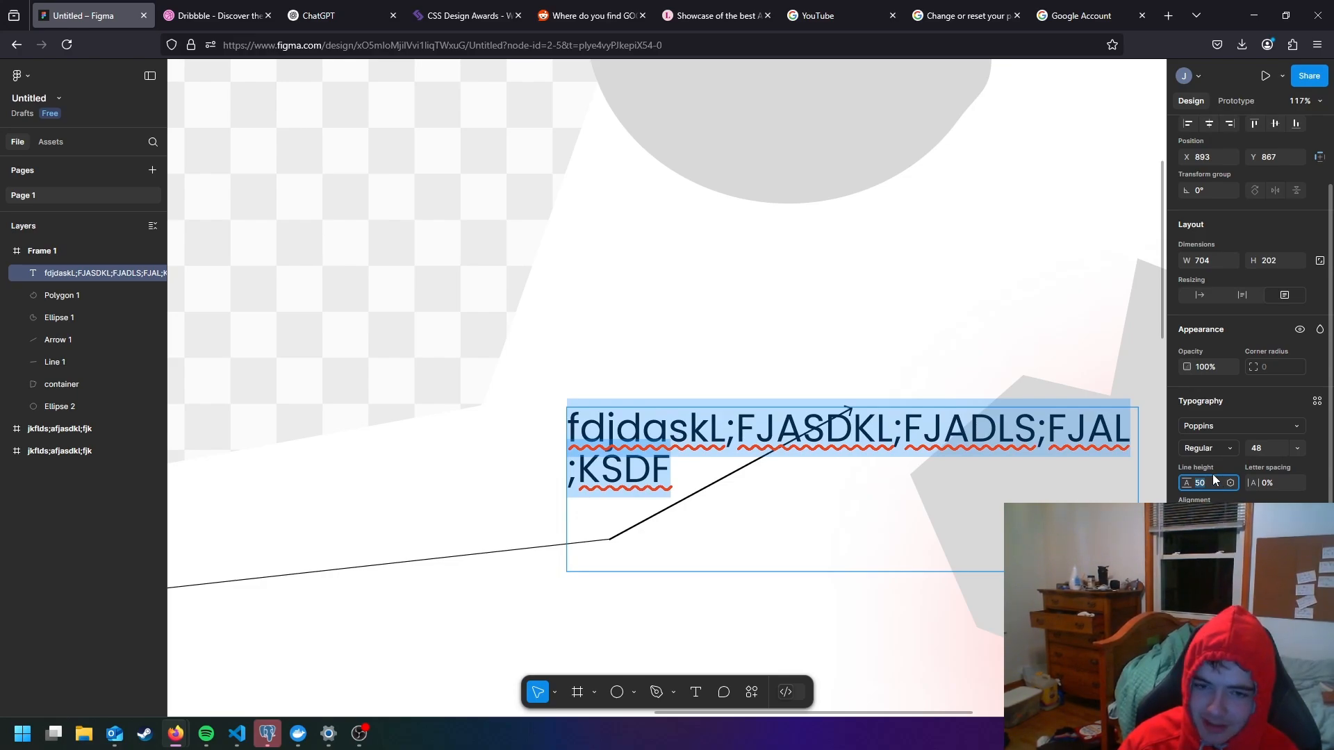
click(1047, 345)
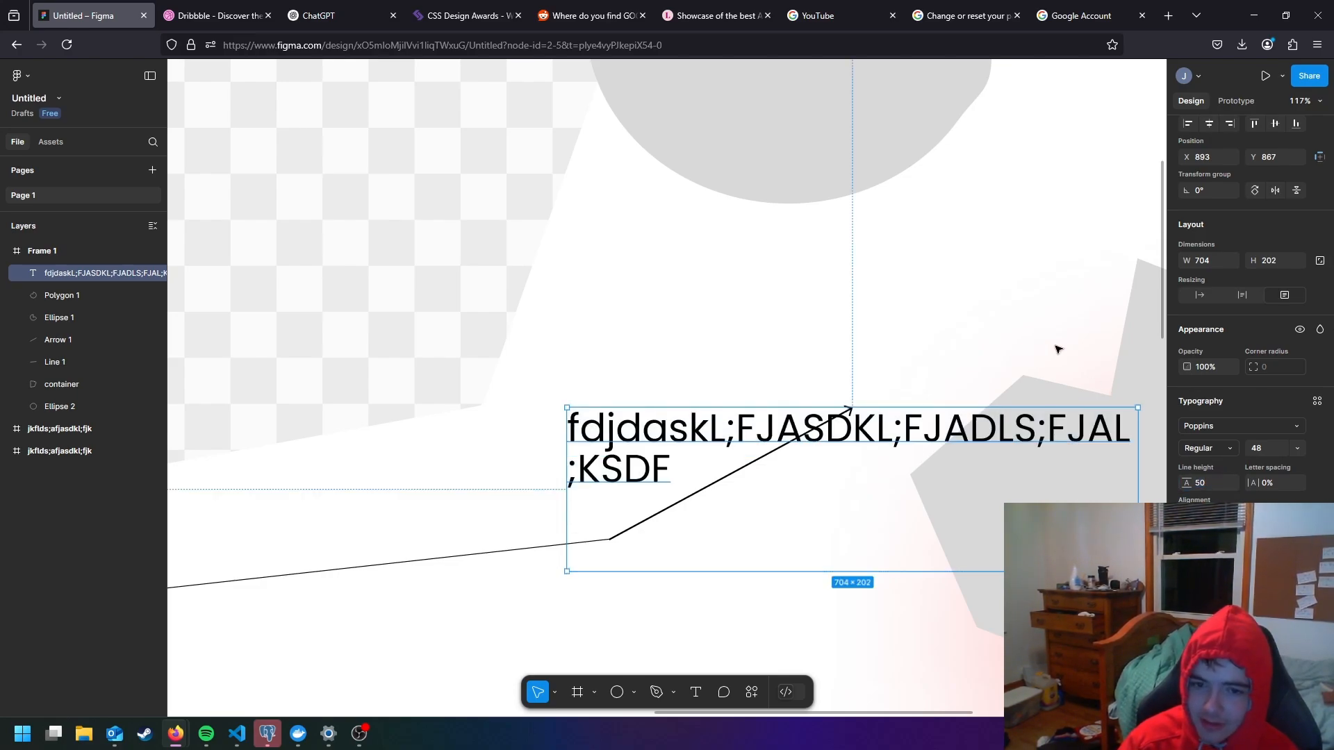
click(853, 309)
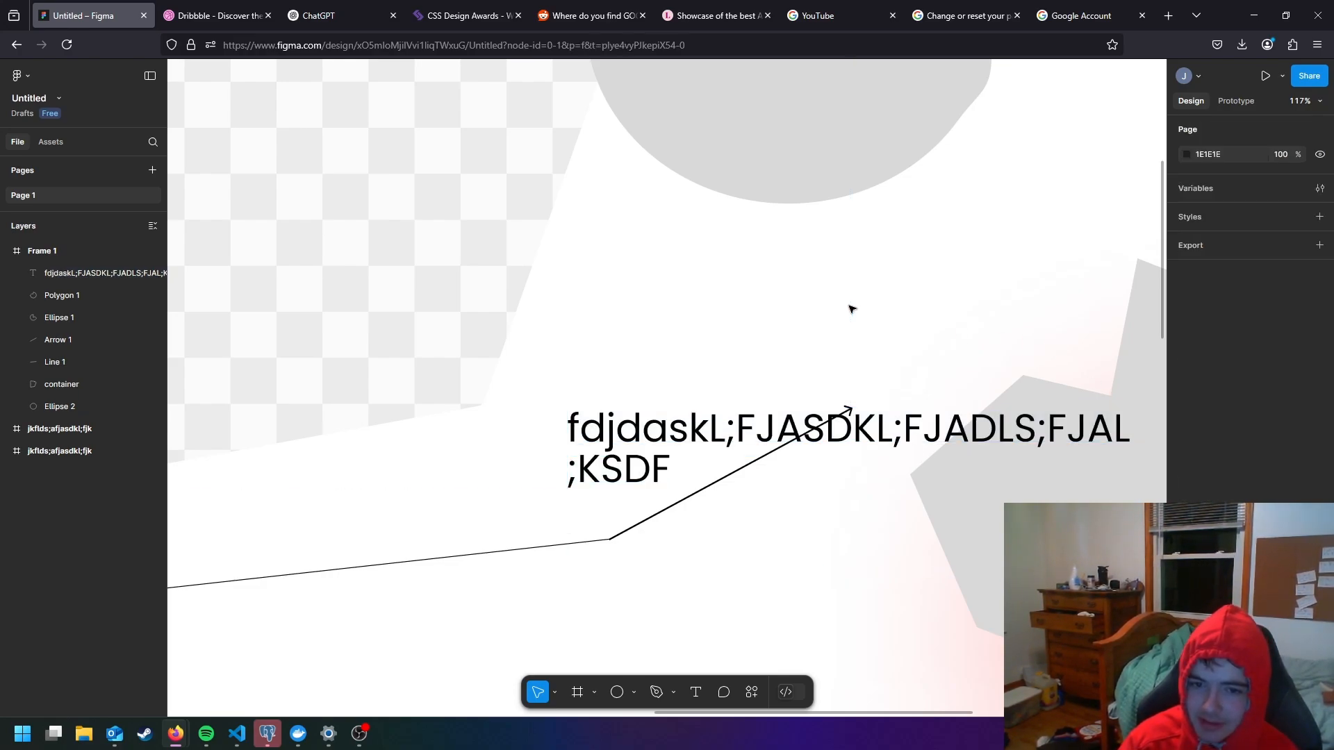
- Try a wide letter spacing on the whole text and replace it with a tight spacing that fits everything on one line
double_click(642, 428)
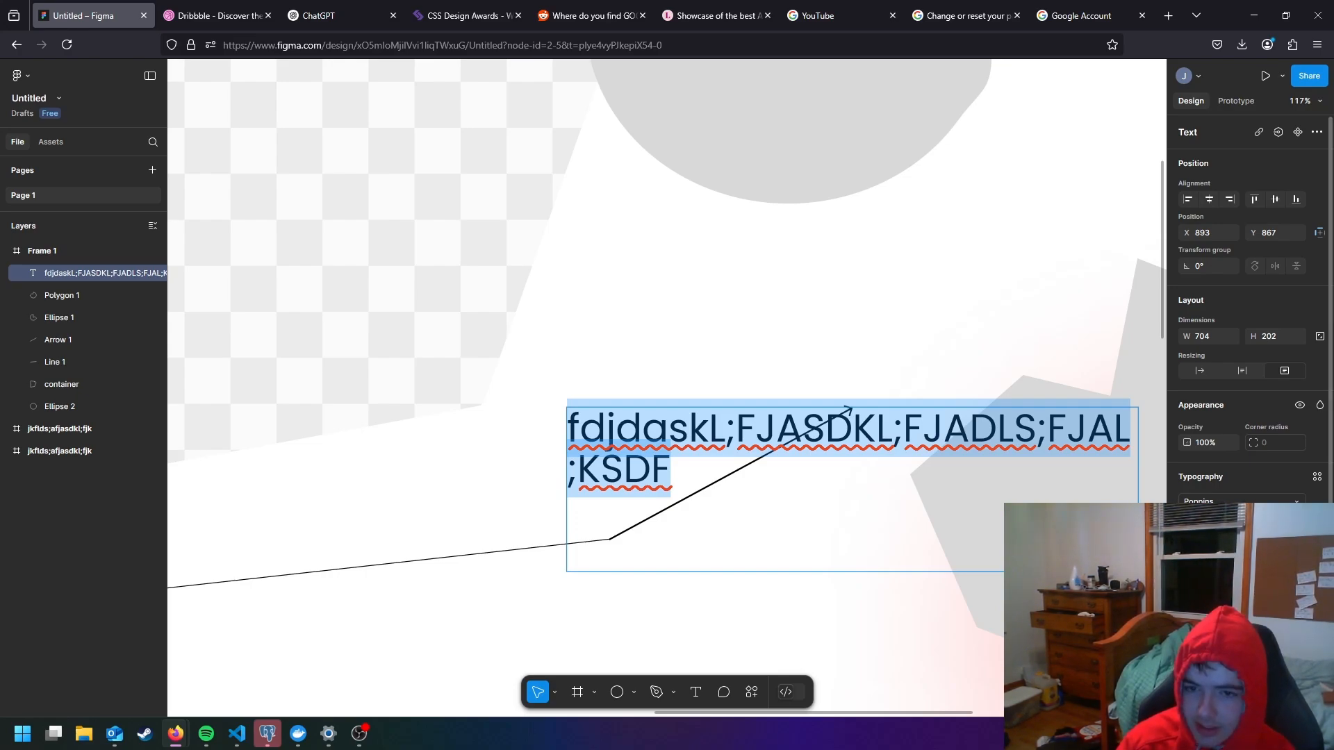
key(Return)
click(1018, 452)
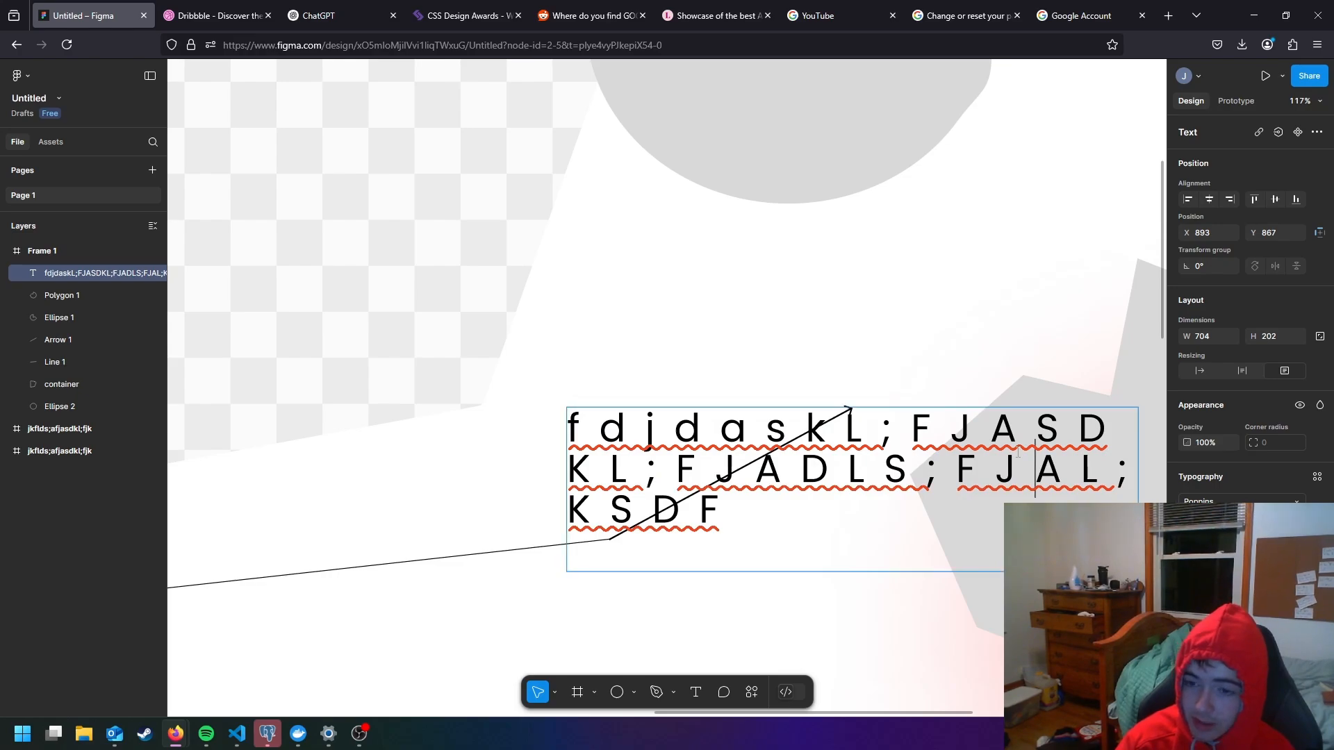
key(ctrl+a)
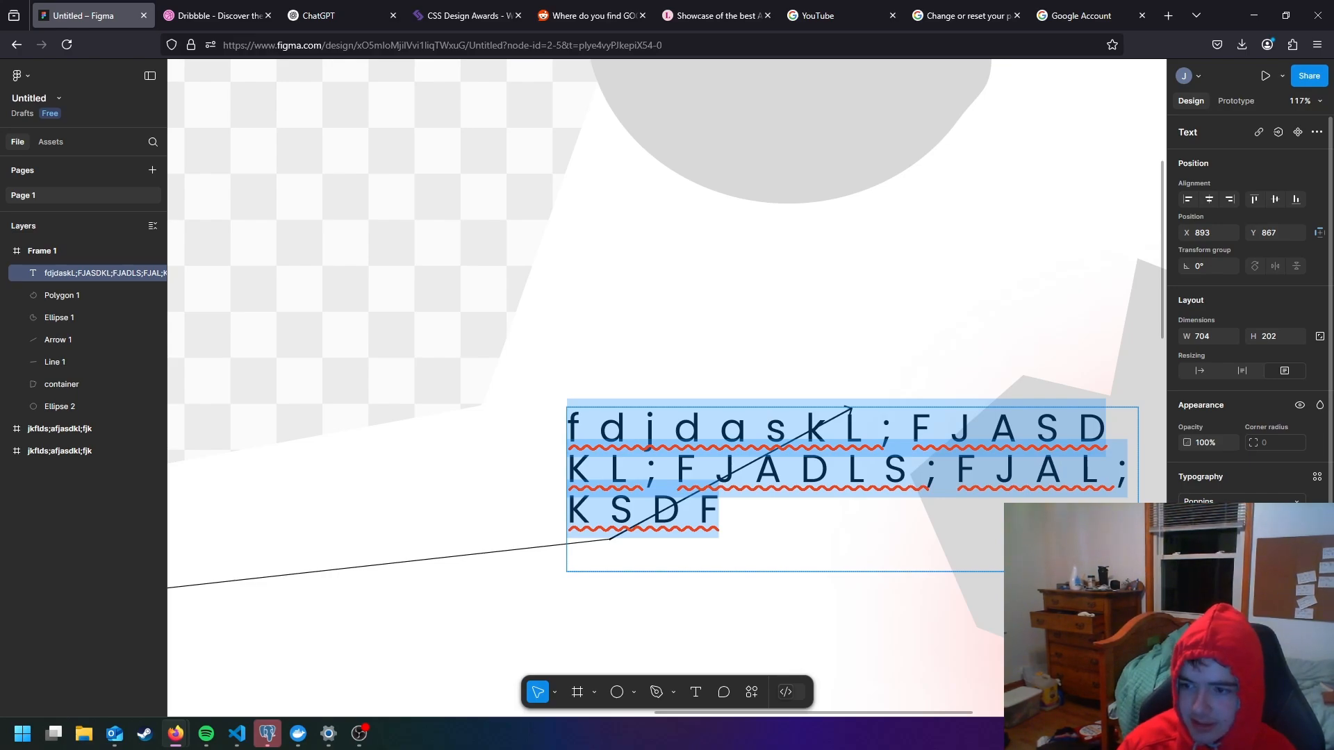
key(Return)
double_click(889, 437)
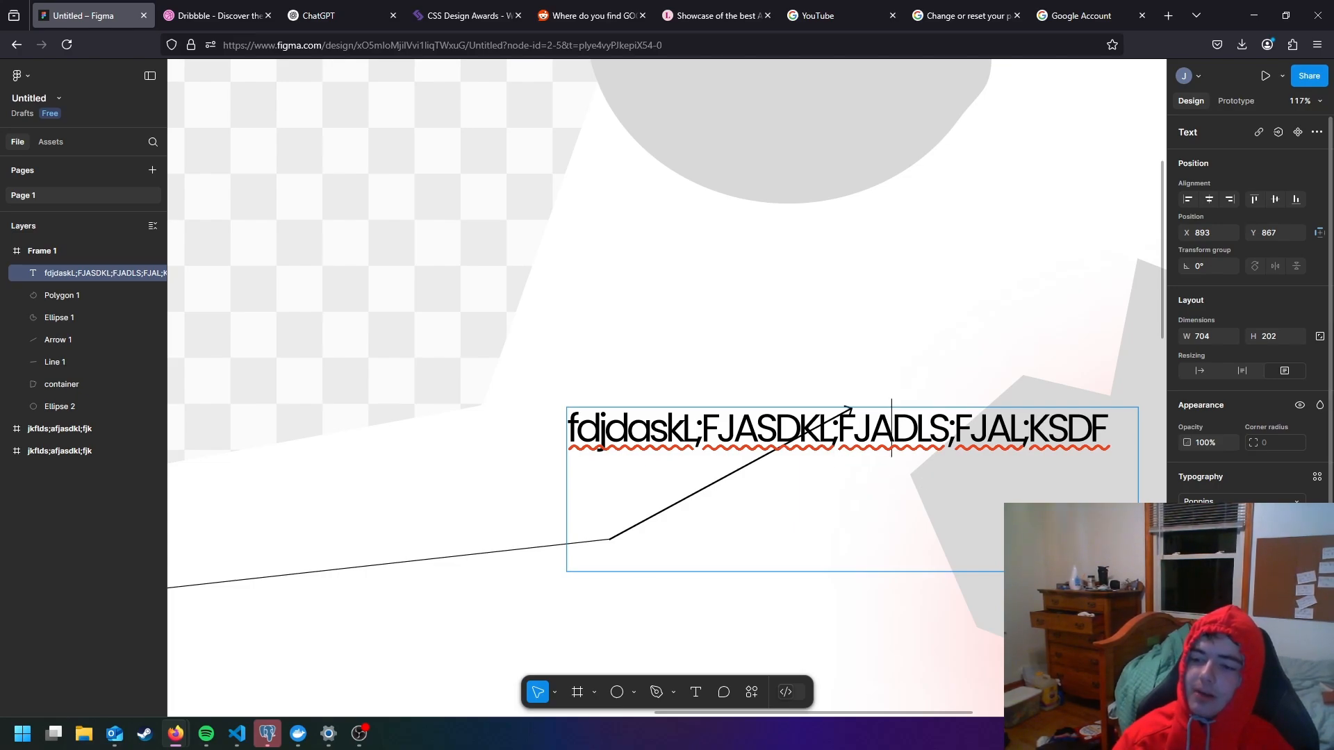
- Center the text horizontally in its box and widen the box to about 1058 × 202
click(1209, 591)
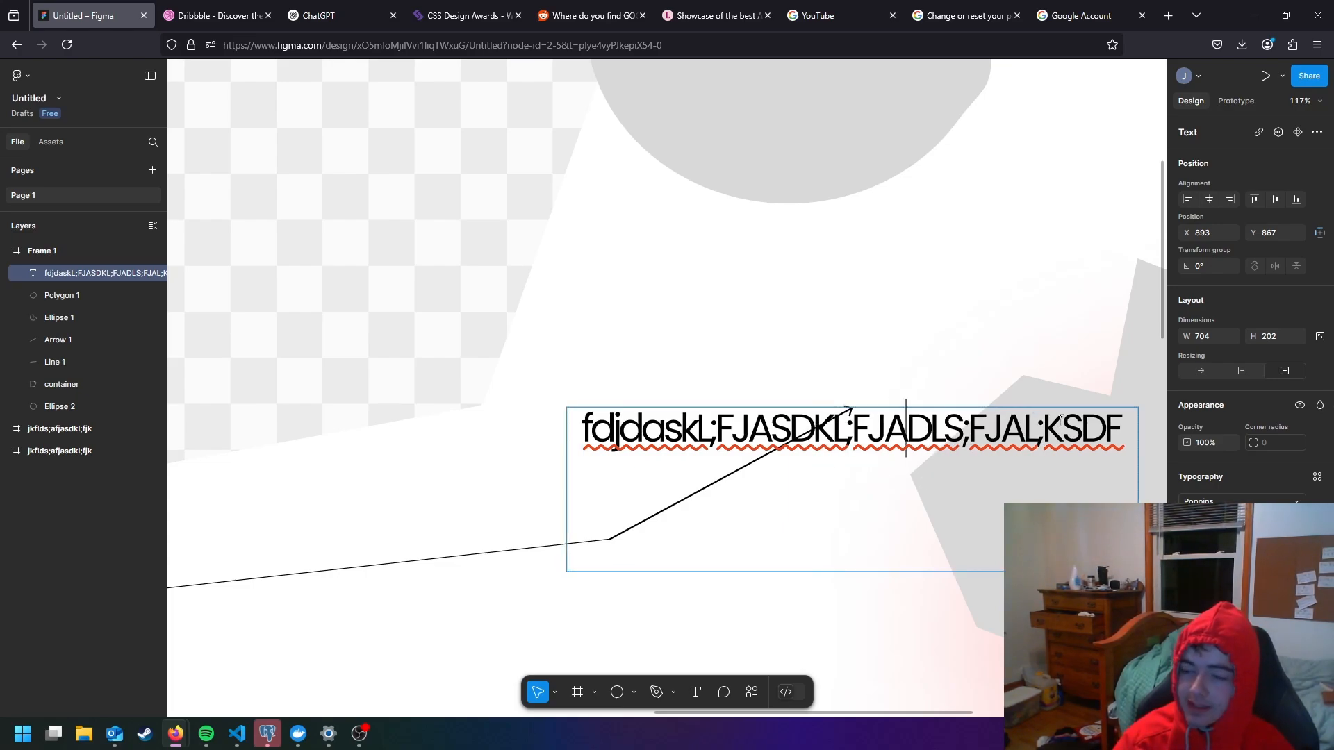
key(ctrl+a)
scroll(1035, 379, down, 5)
key(Escape)
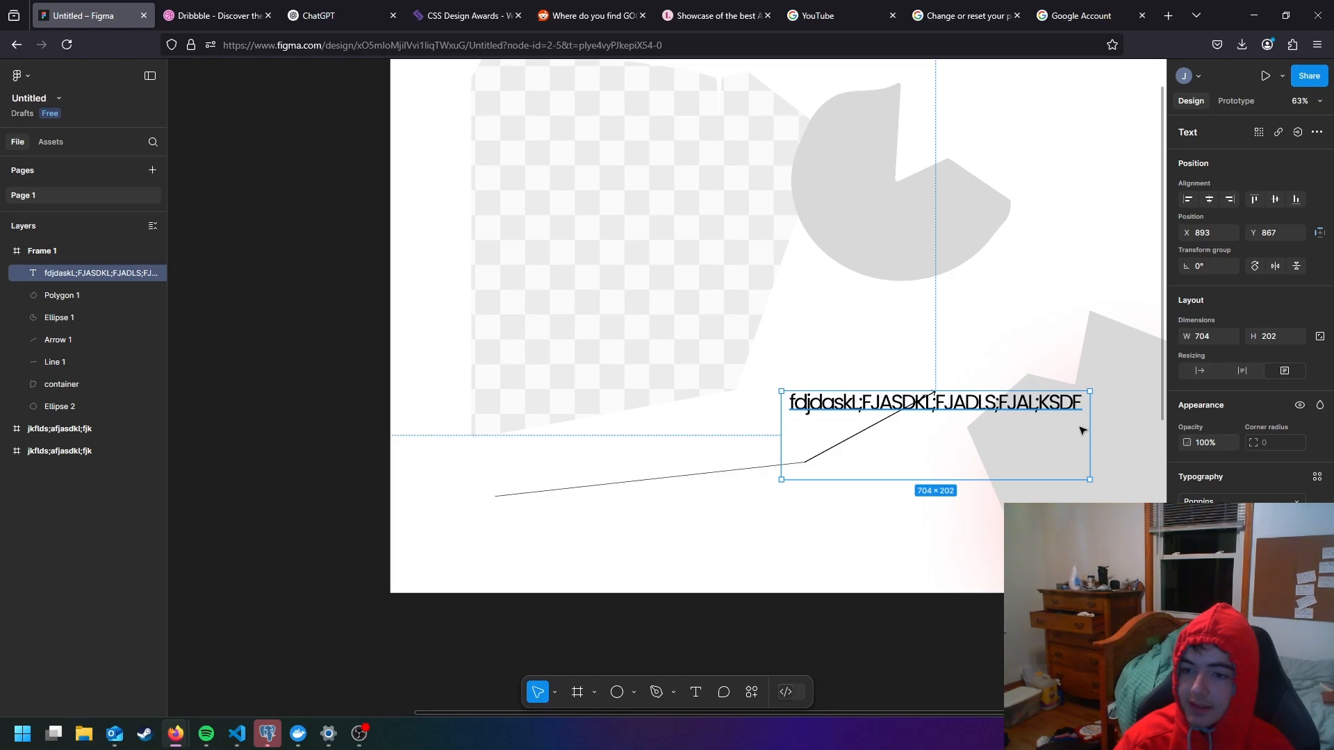
drag(1091, 417, 1195, 417)
scroll(1007, 417, right, 5)
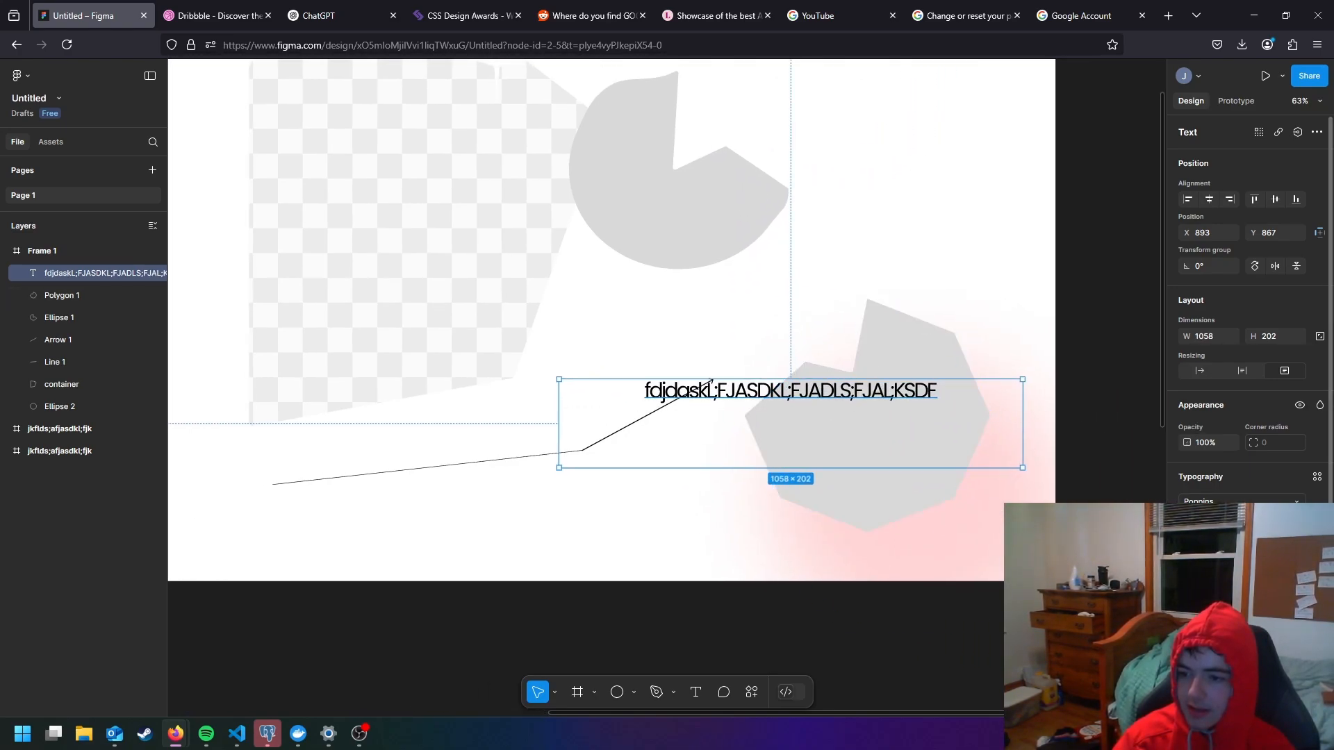
- Try right and middle alignment on the text, and leave it aligned to the left and top of its box
click(1230, 591)
click(1189, 591)
click(1275, 592)
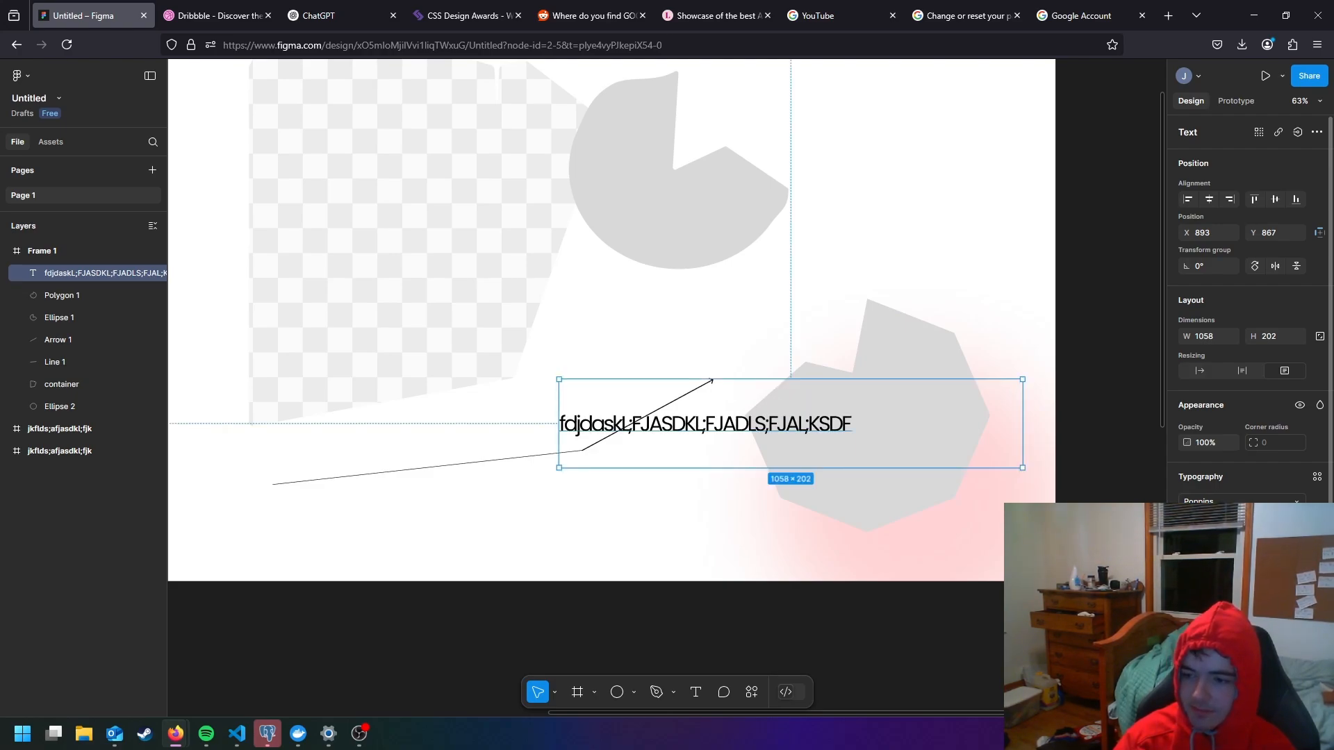
click(1255, 591)
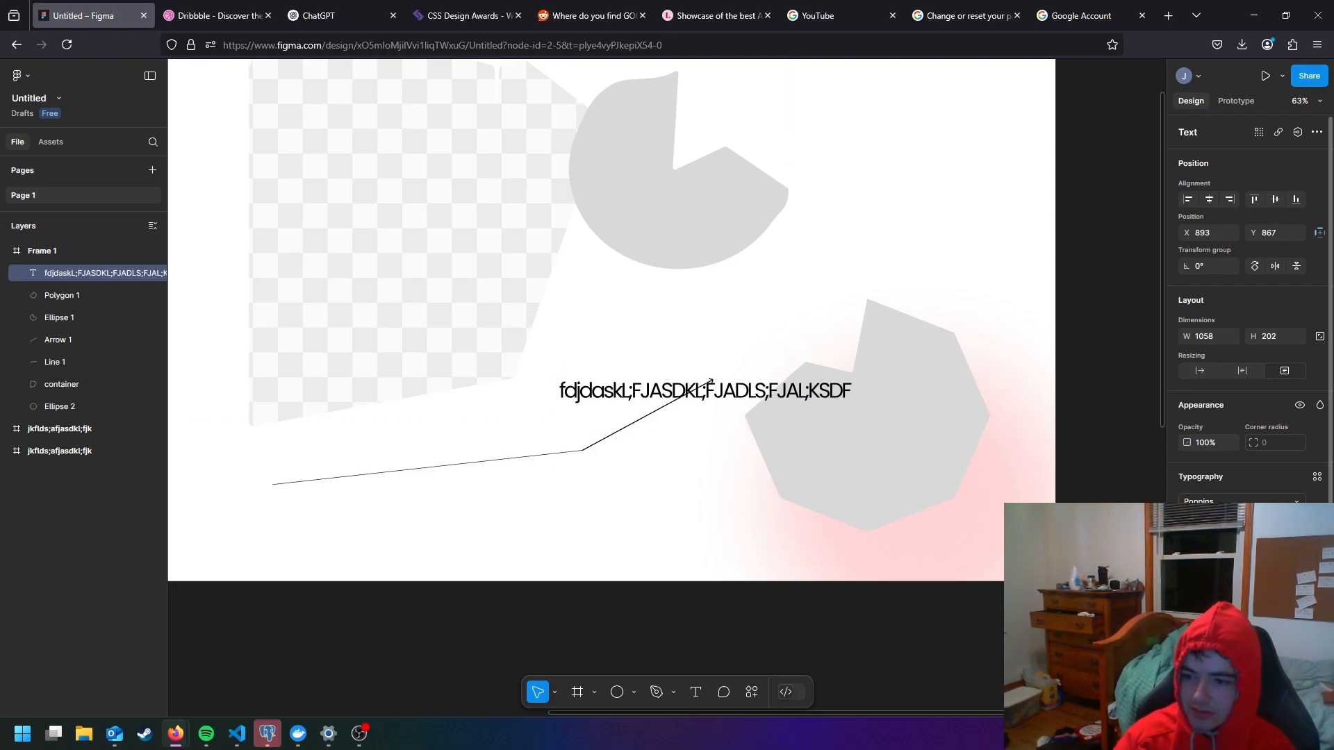
- Align the text to the vertical middle of its box and center the text box horizontally in Frame 1
click(1295, 592)
click(1275, 592)
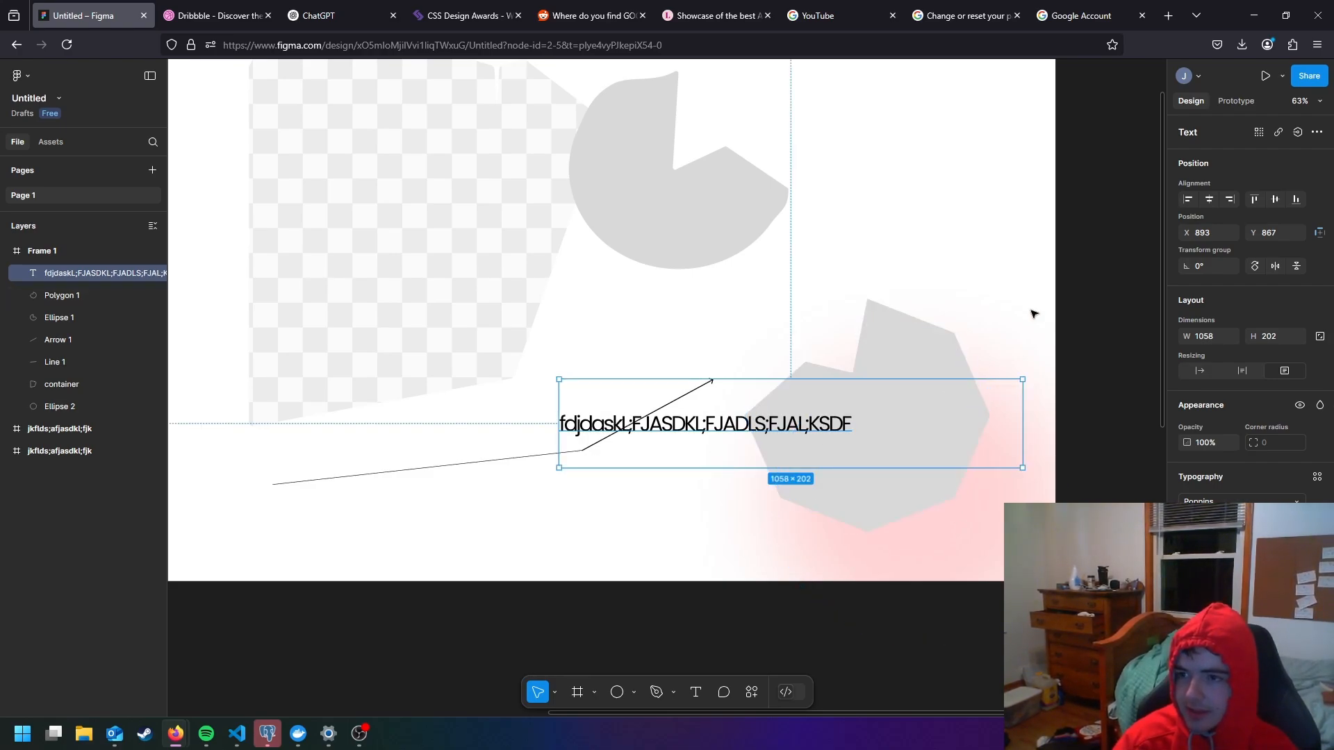
click(1189, 200)
scroll(753, 392, down, 3)
drag(755, 387, 859, 448)
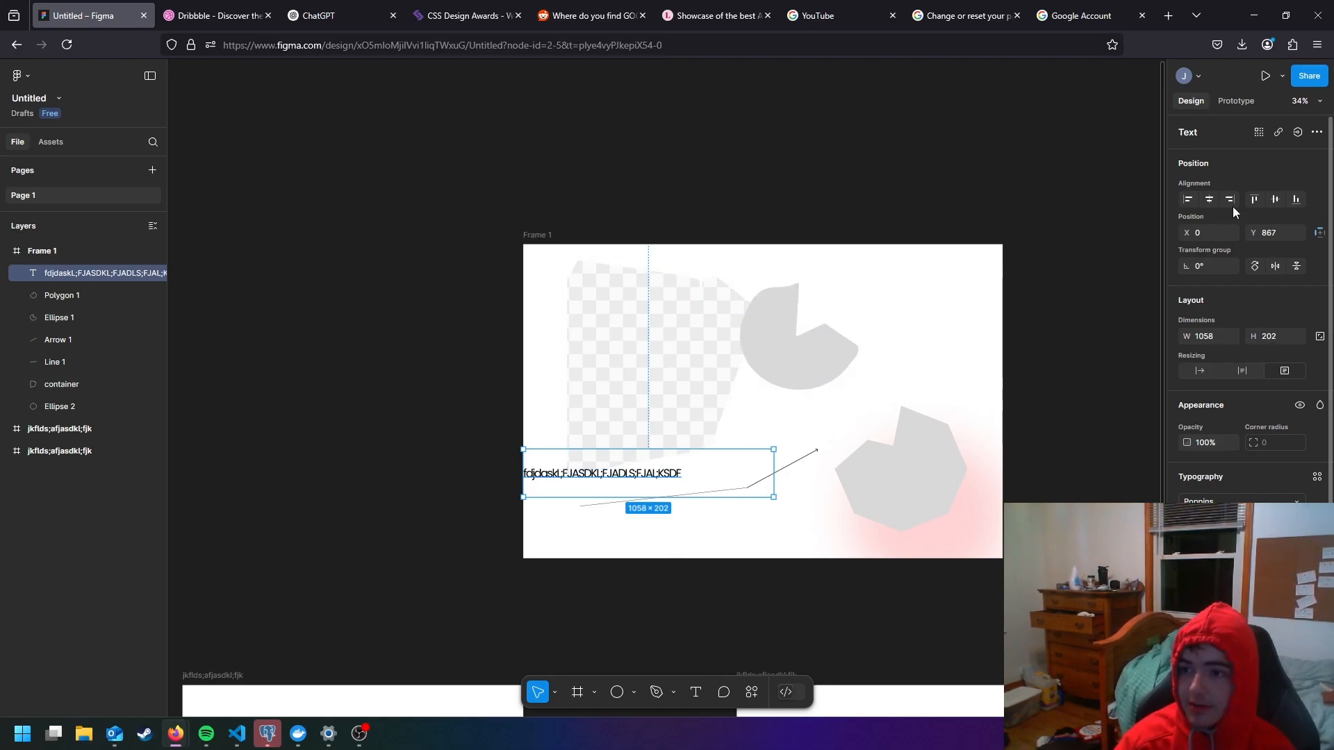
key(alt+h)
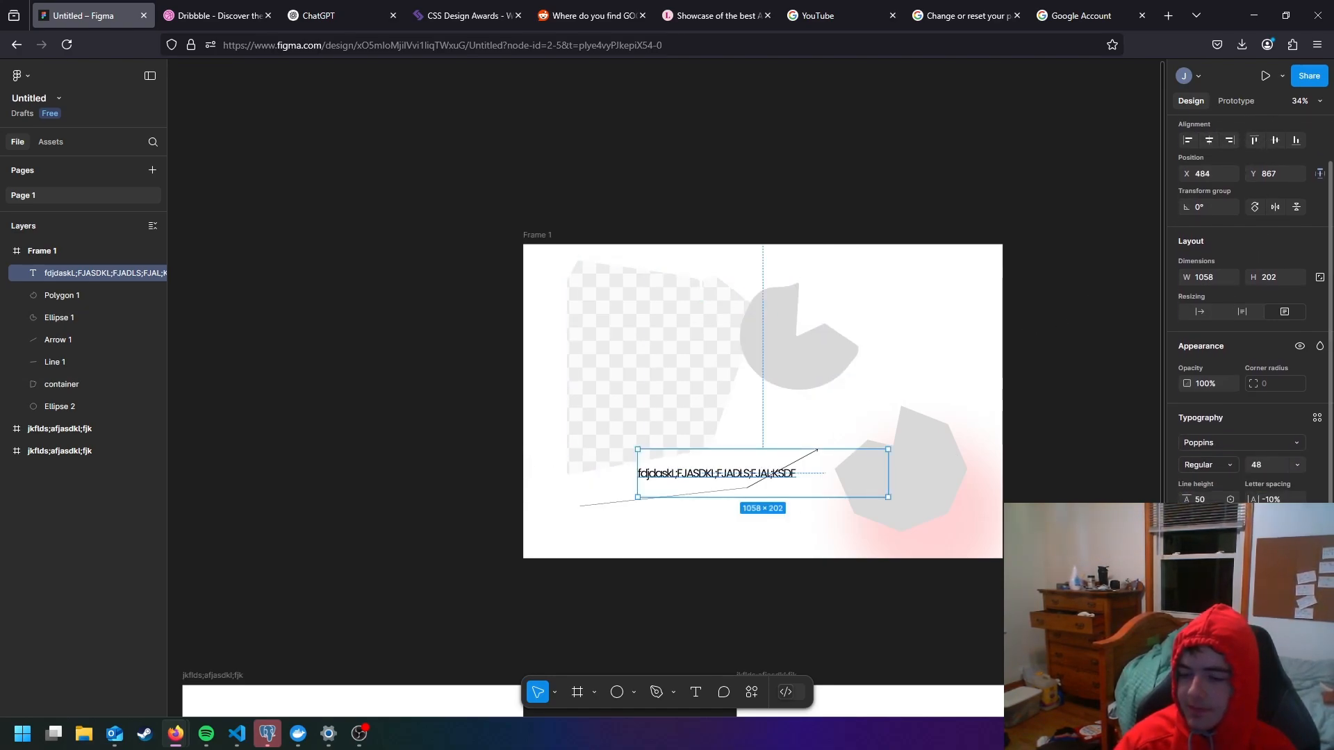
- Change the text's fill color from black to a muted red
scroll(1178, 490, down, 2)
click(1188, 574)
drag(1105, 486, 1072, 450)
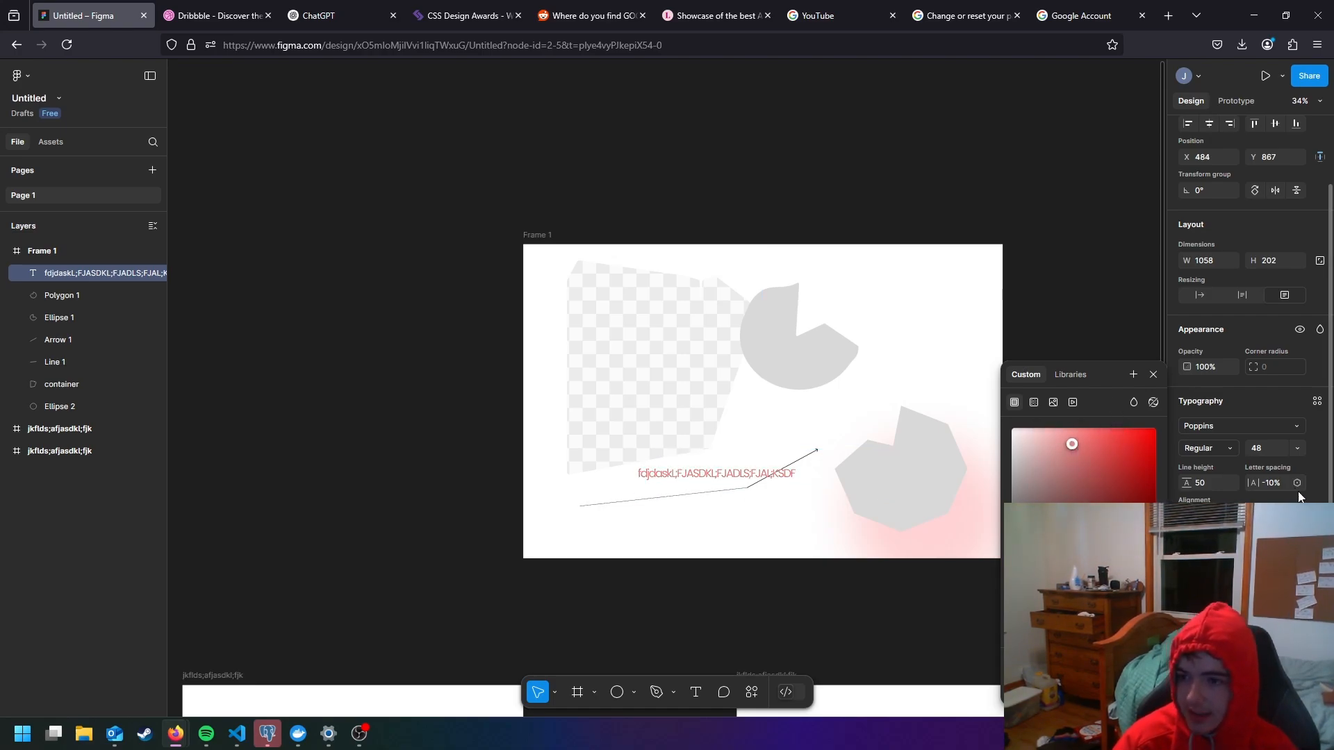
- Try a dark stroke around the red text, inspect it up close, and remove the stroke
click(1247, 425)
click(1187, 574)
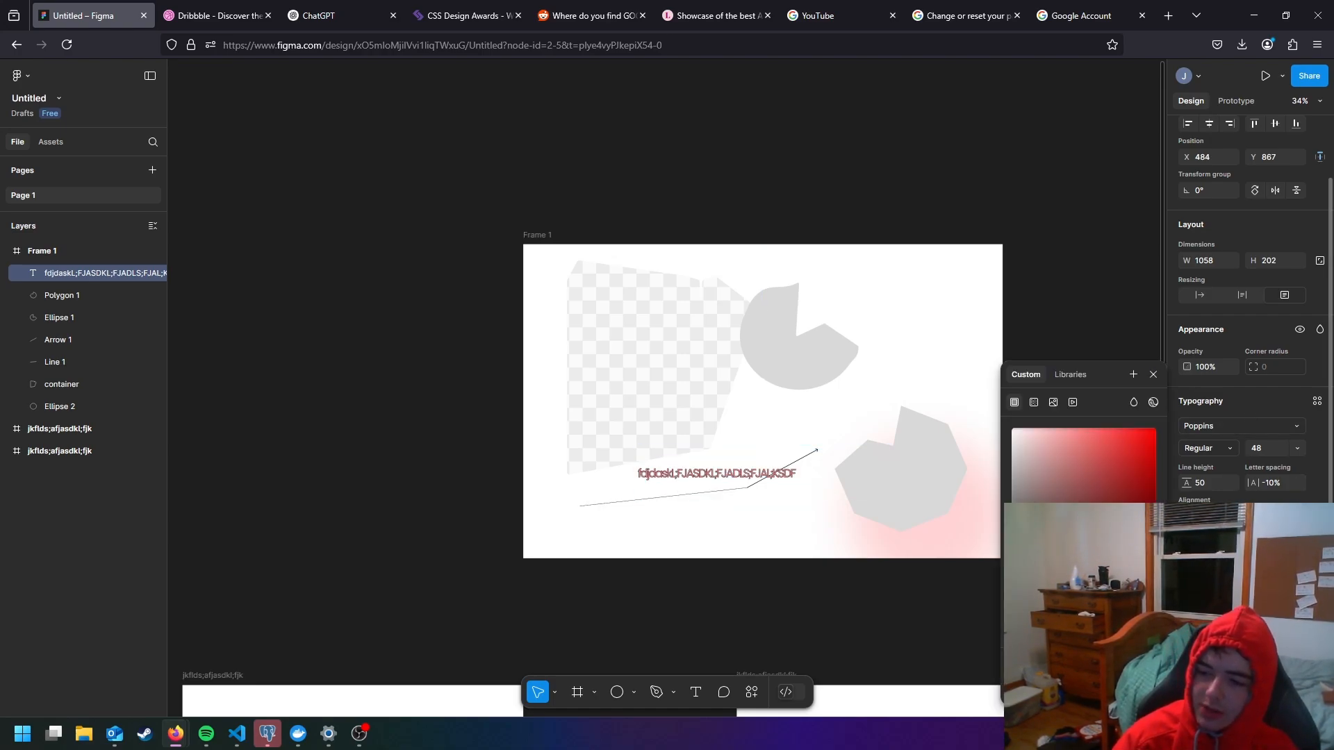
scroll(709, 485, up, 5)
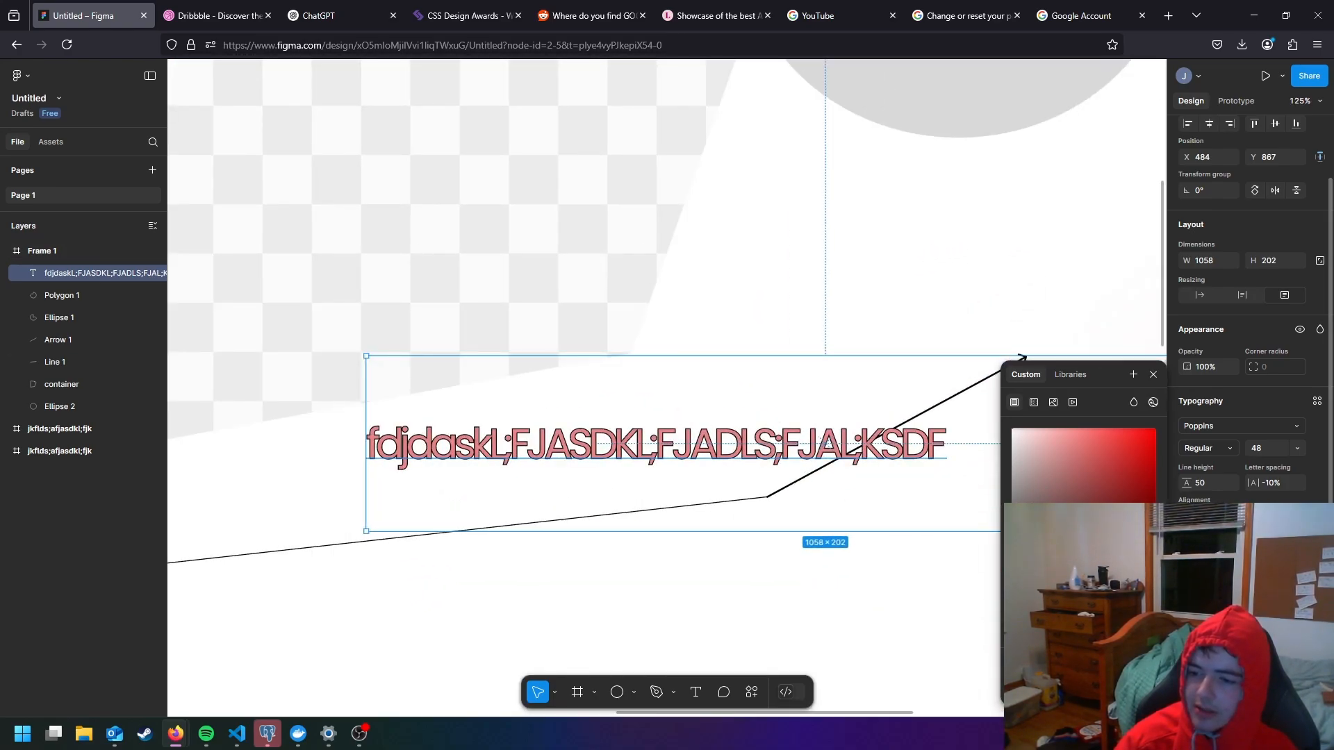
click(1320, 628)
scroll(1320, 629, down, 1)
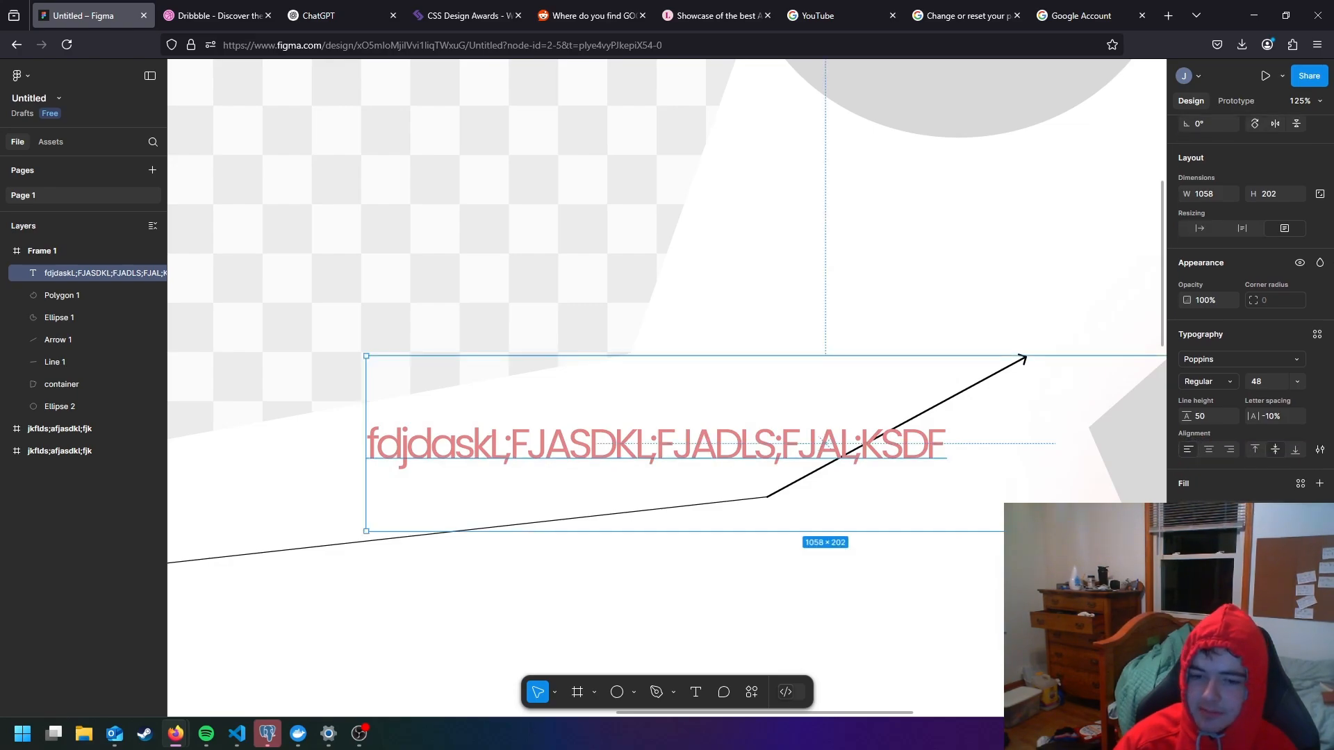
- Reduce the text box height to about 142 and narrow the box so the text wraps onto three lines
scroll(991, 583, down, 4)
drag(1001, 576, 803, 511)
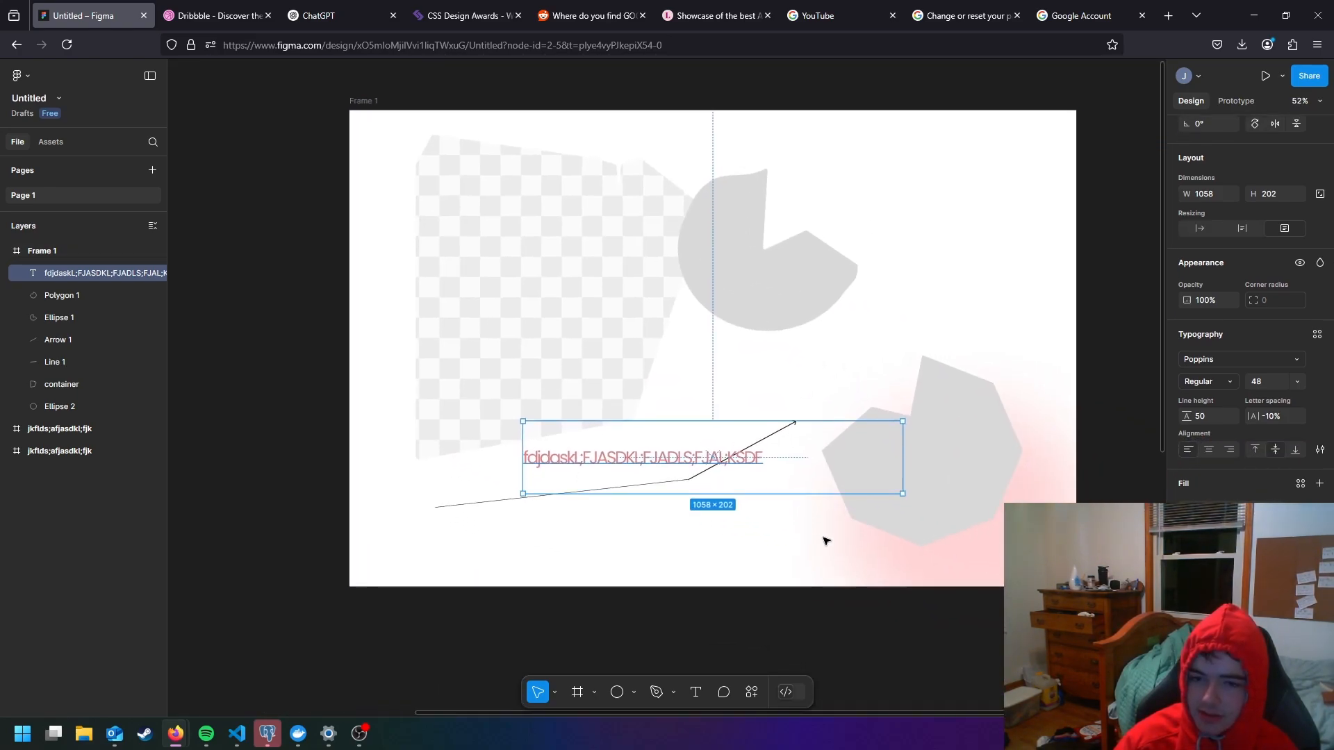
scroll(785, 521, up, 1)
double_click(706, 455)
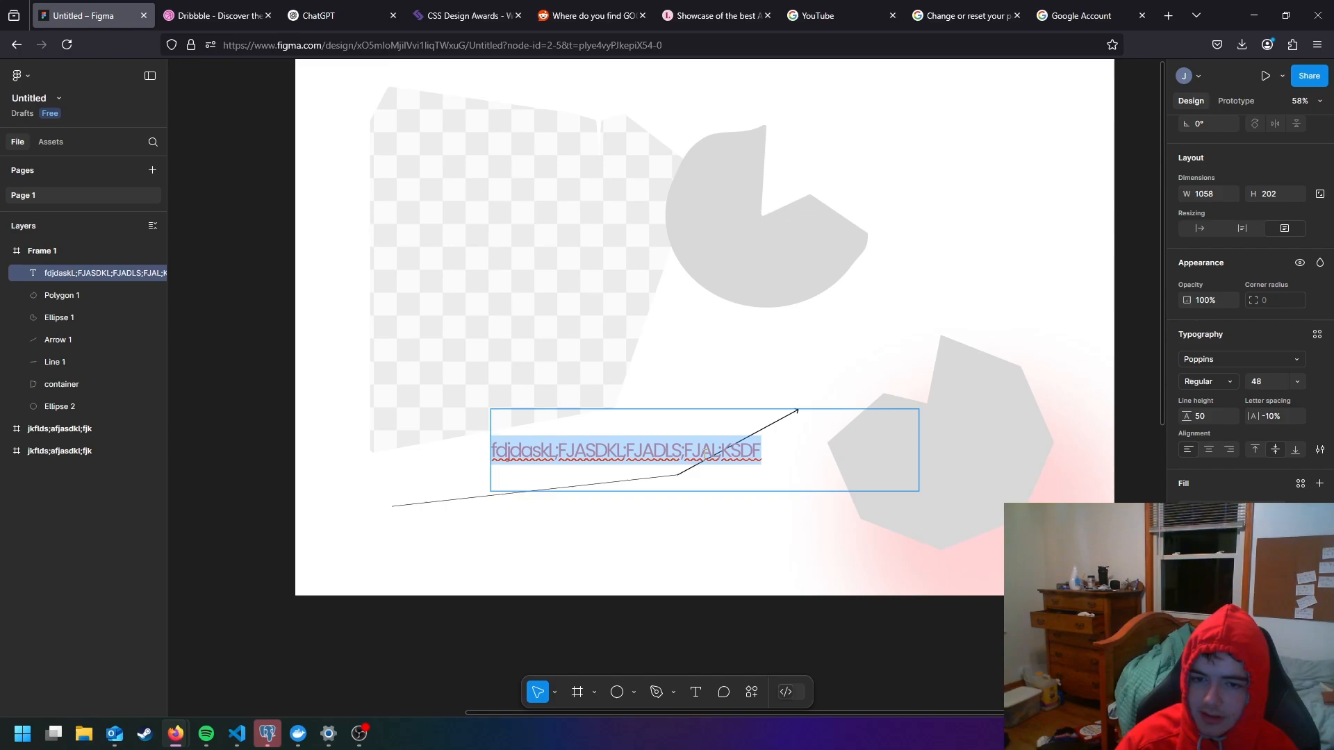
double_click(706, 455)
click(701, 410)
drag(699, 410, 768, 433)
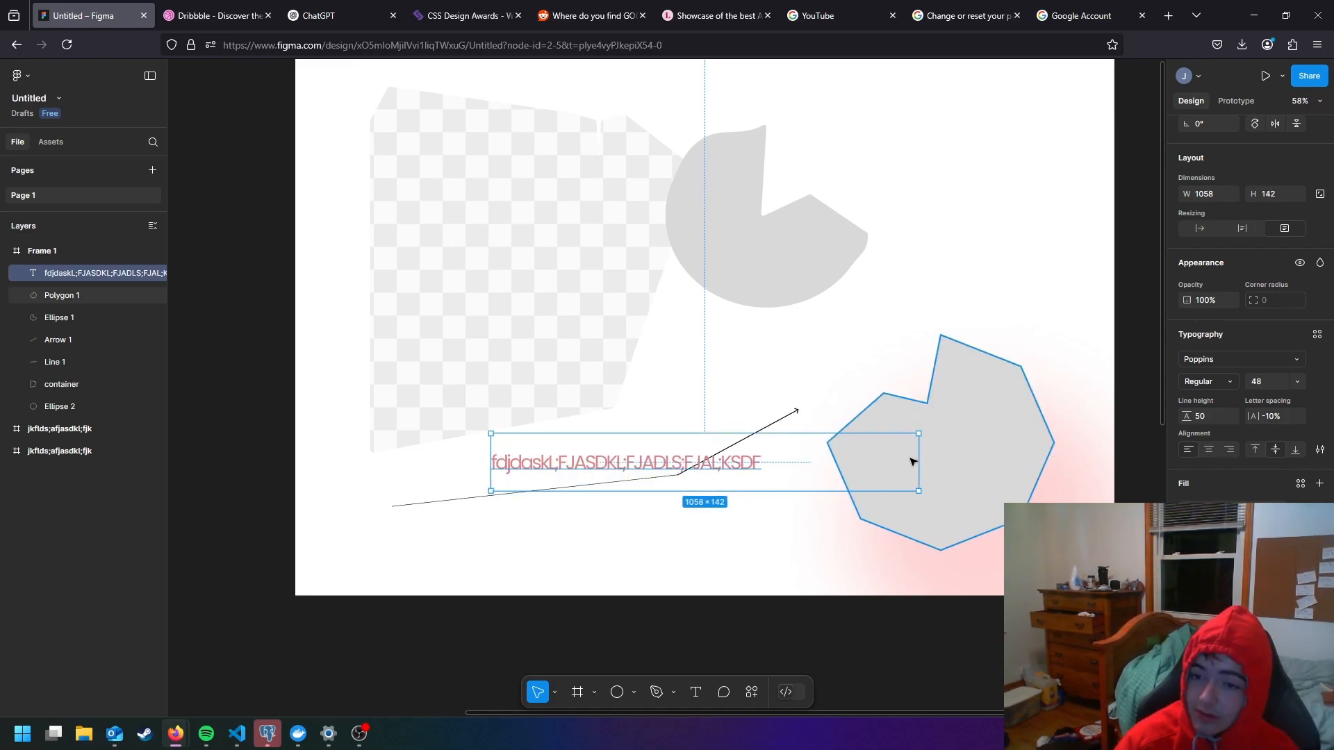
drag(919, 462, 561, 451)
click(757, 523)
- Reposition the checkered container shape to about X 145, Y 22 in the frame
click(571, 379)
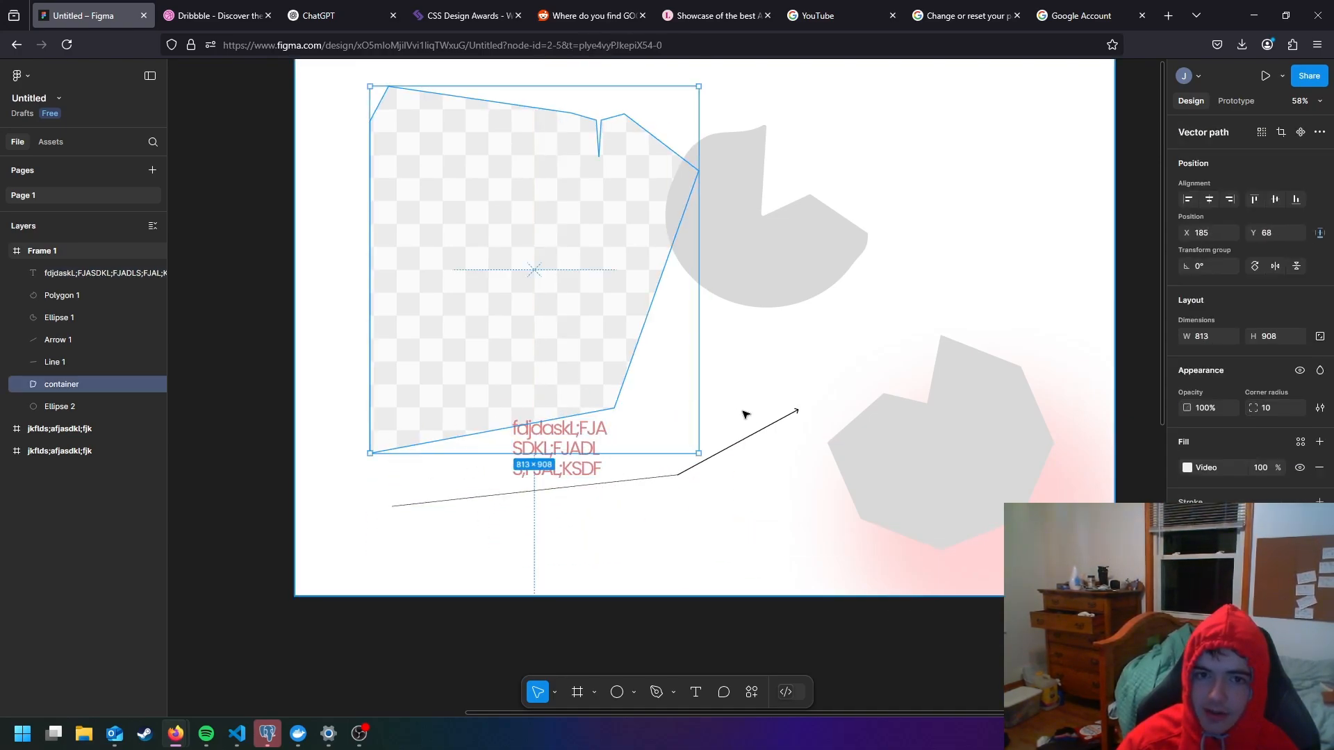
scroll(746, 414, down, 1)
drag(578, 315, 654, 384)
click(843, 453)
drag(775, 479, 711, 432)
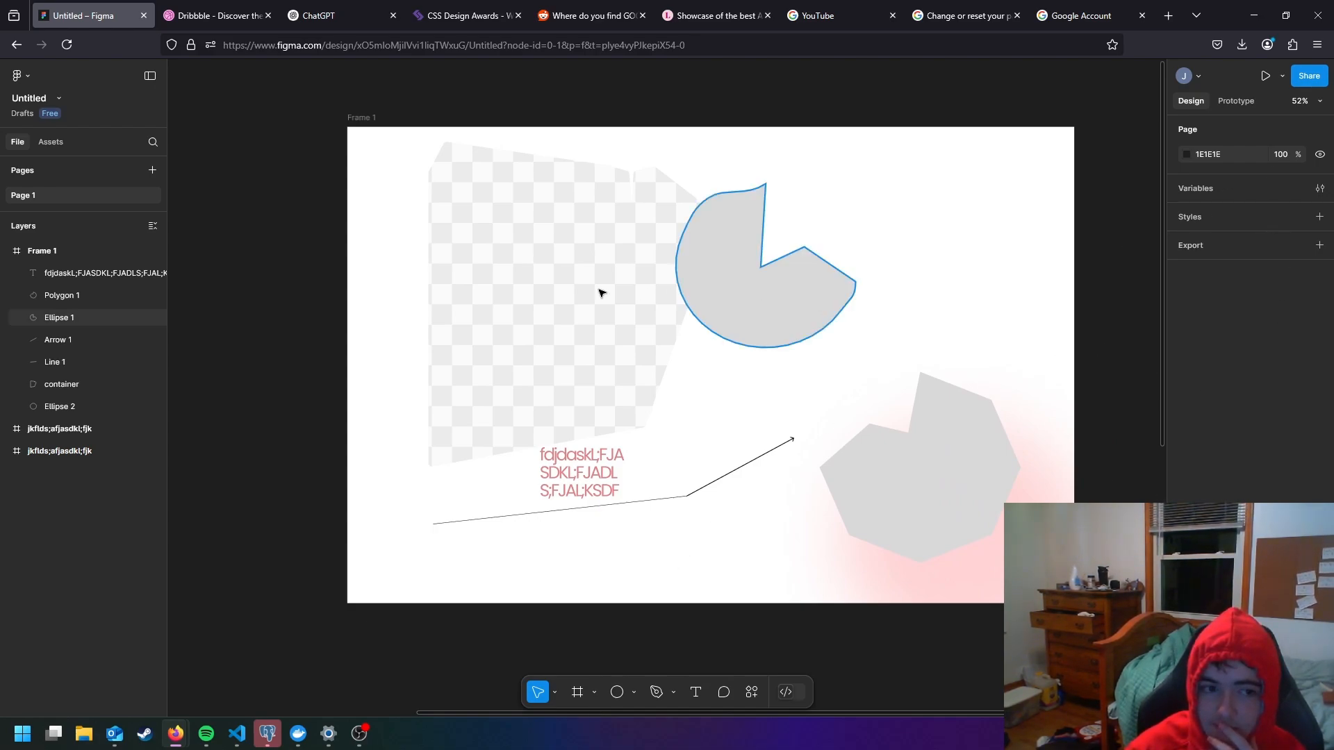
click(601, 293)
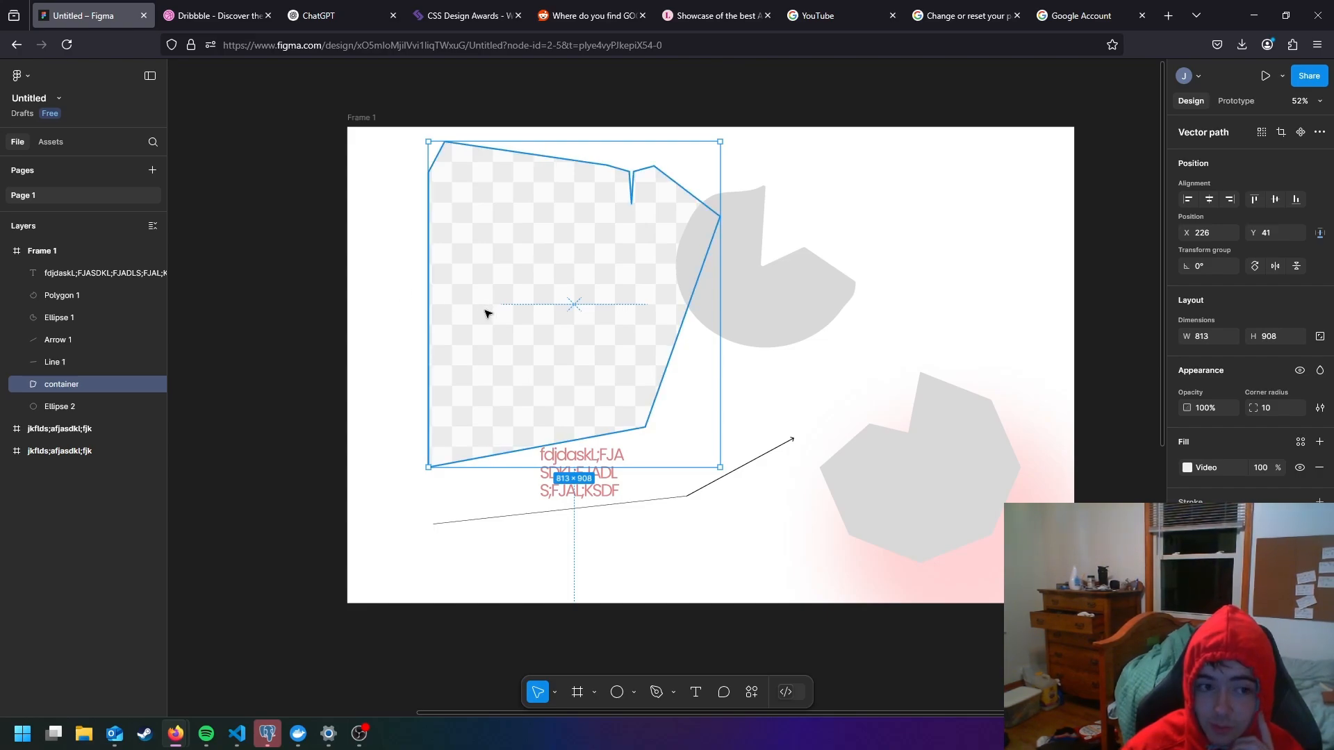
drag(476, 289, 449, 282)
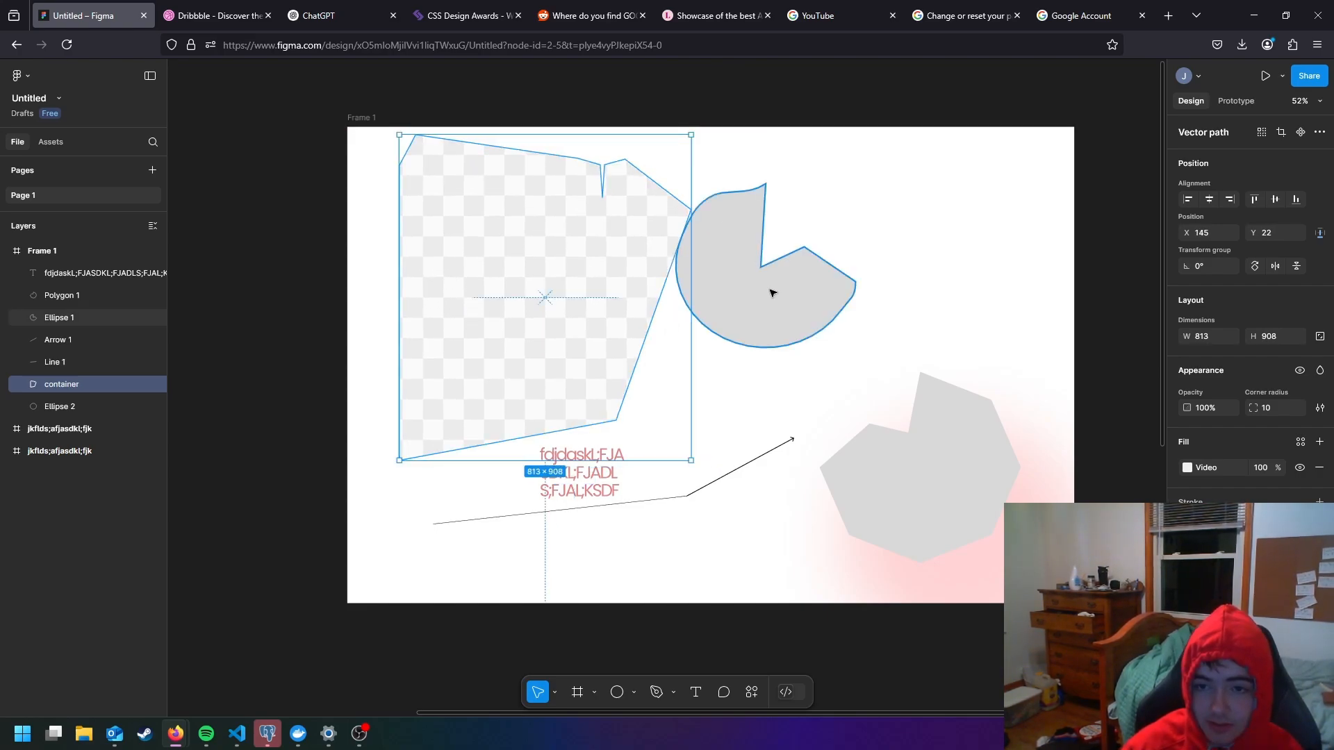
- Delete all the shapes, lines and text inside Frame 1, leaving the frame empty
shift+click(770, 295)
shift+click(947, 536)
shift+click(959, 590)
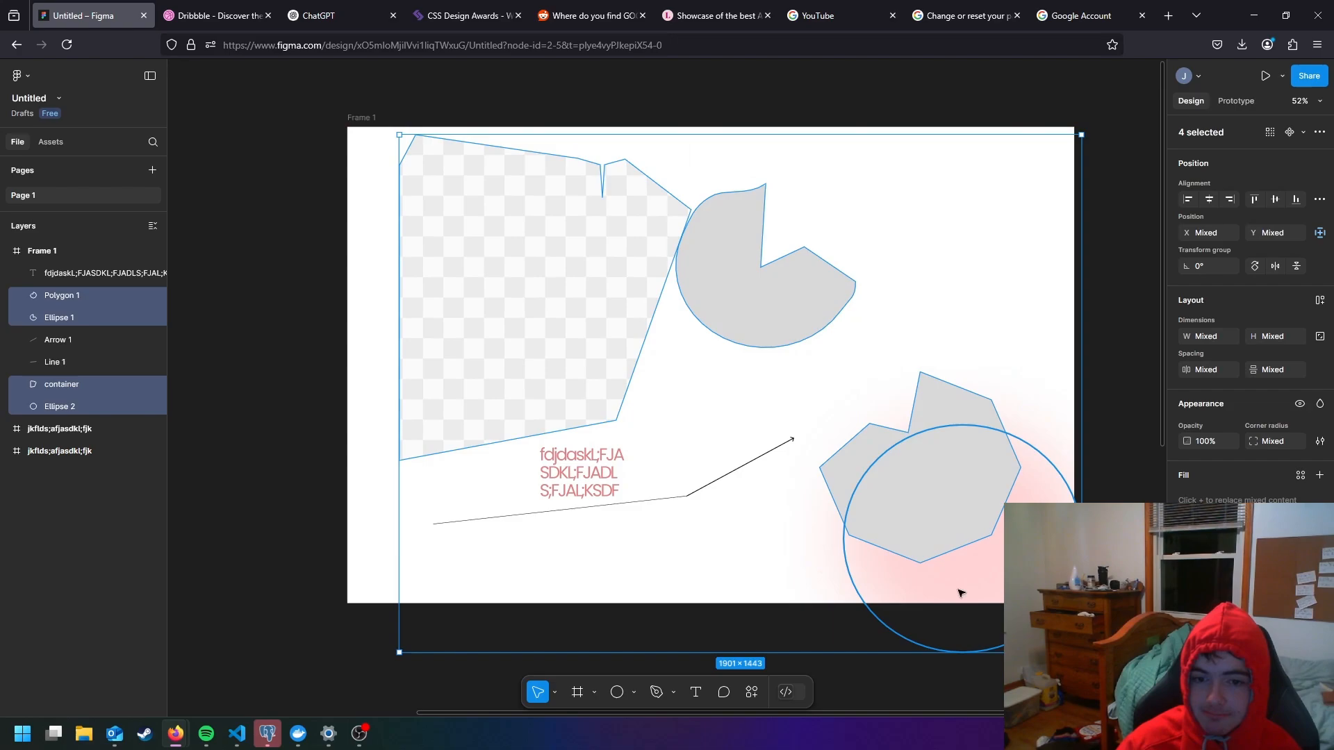
drag(760, 542, 662, 445)
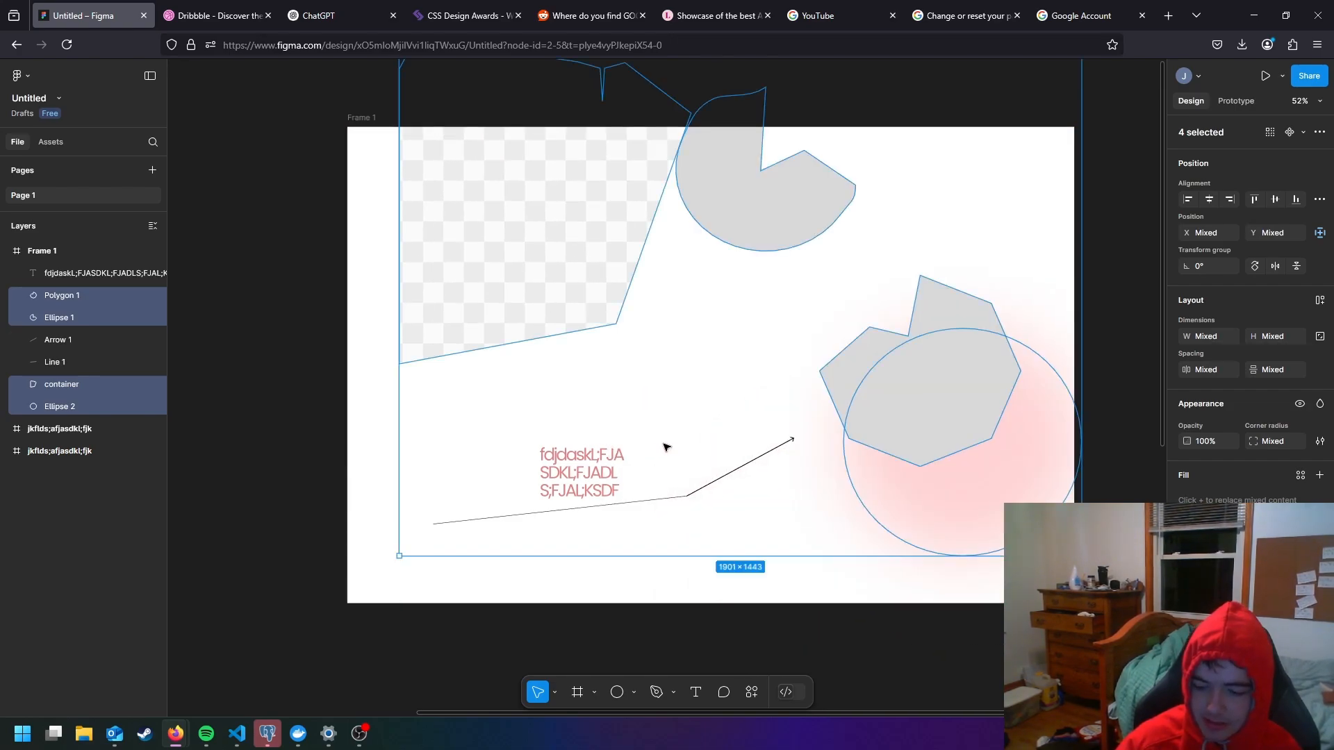
key(Delete)
drag(859, 517, 493, 396)
key(Delete)
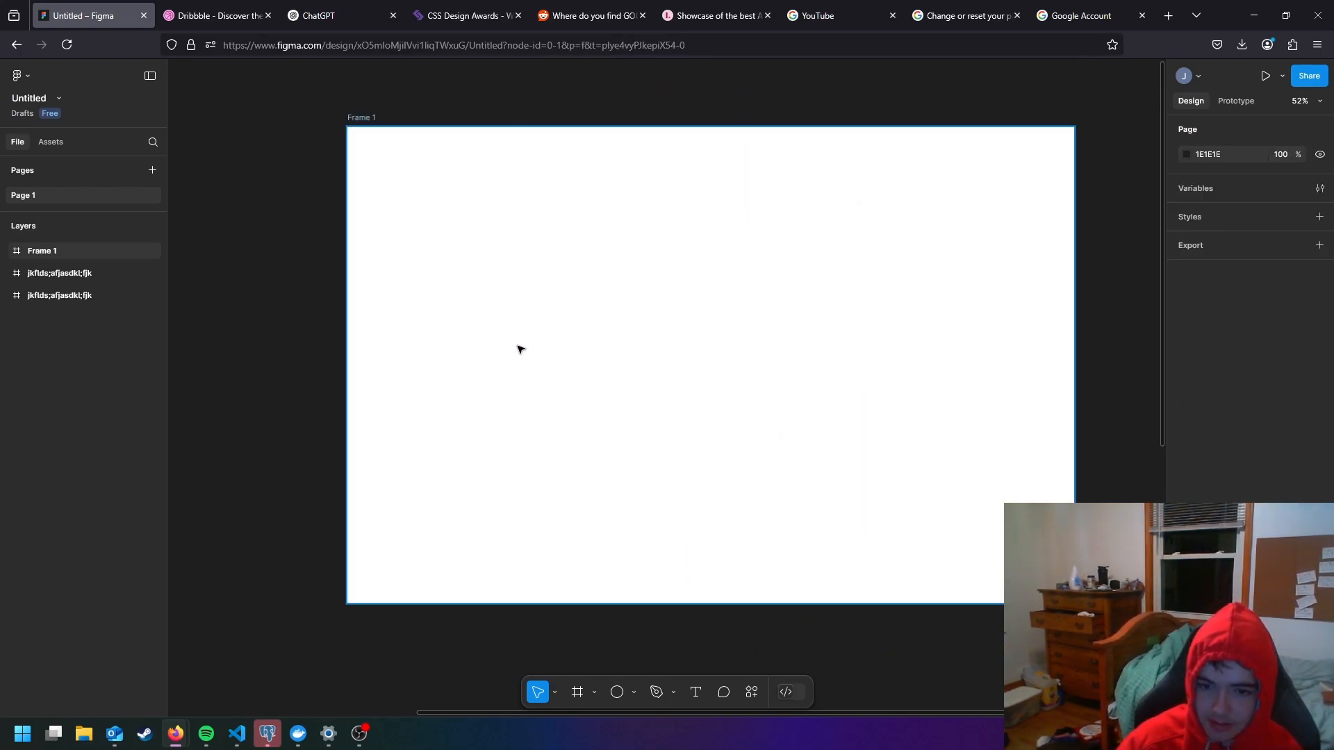
click(680, 631)
- Draw a wide rectangle about 1362 × 298 in Frame 1 and move it closer to the frame's top edge
click(634, 693)
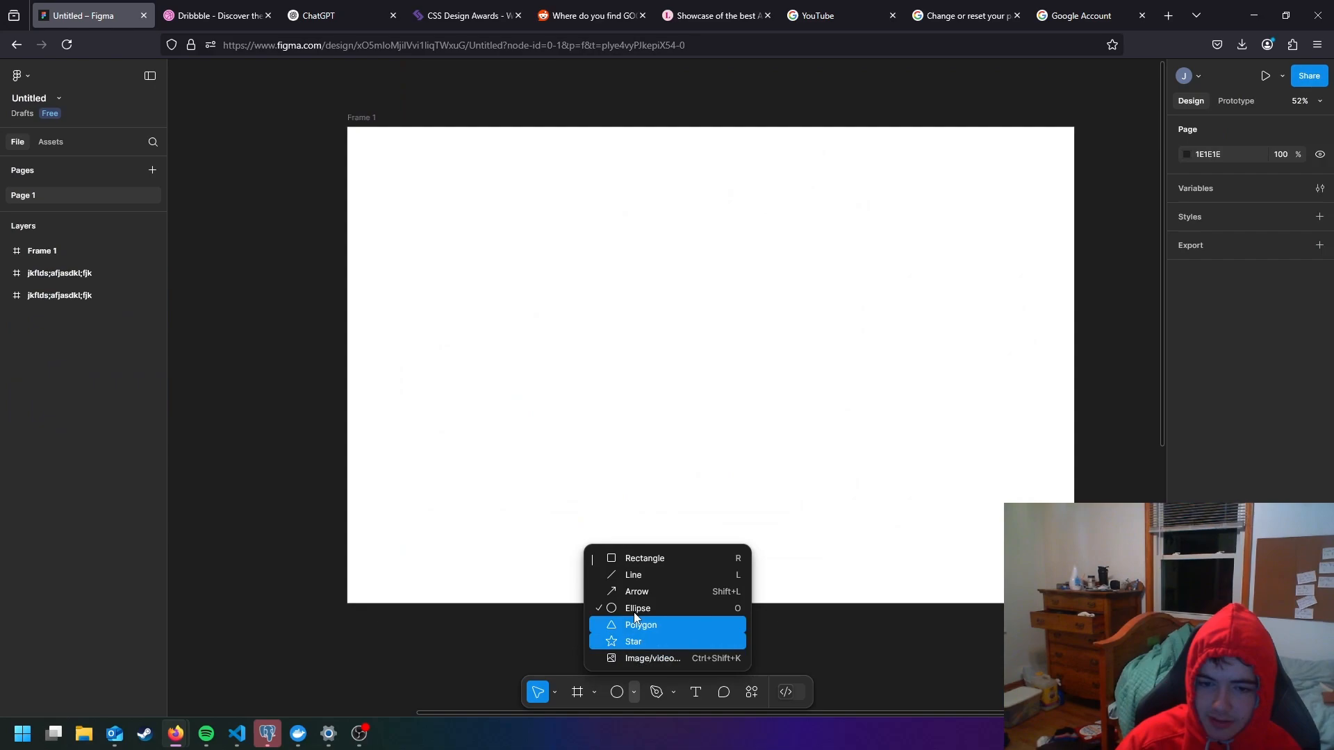
click(648, 559)
mouse_move(485, 164)
mouse_down()
mouse_move(858, 233)
mouse_move(974, 272)
mouse_up()
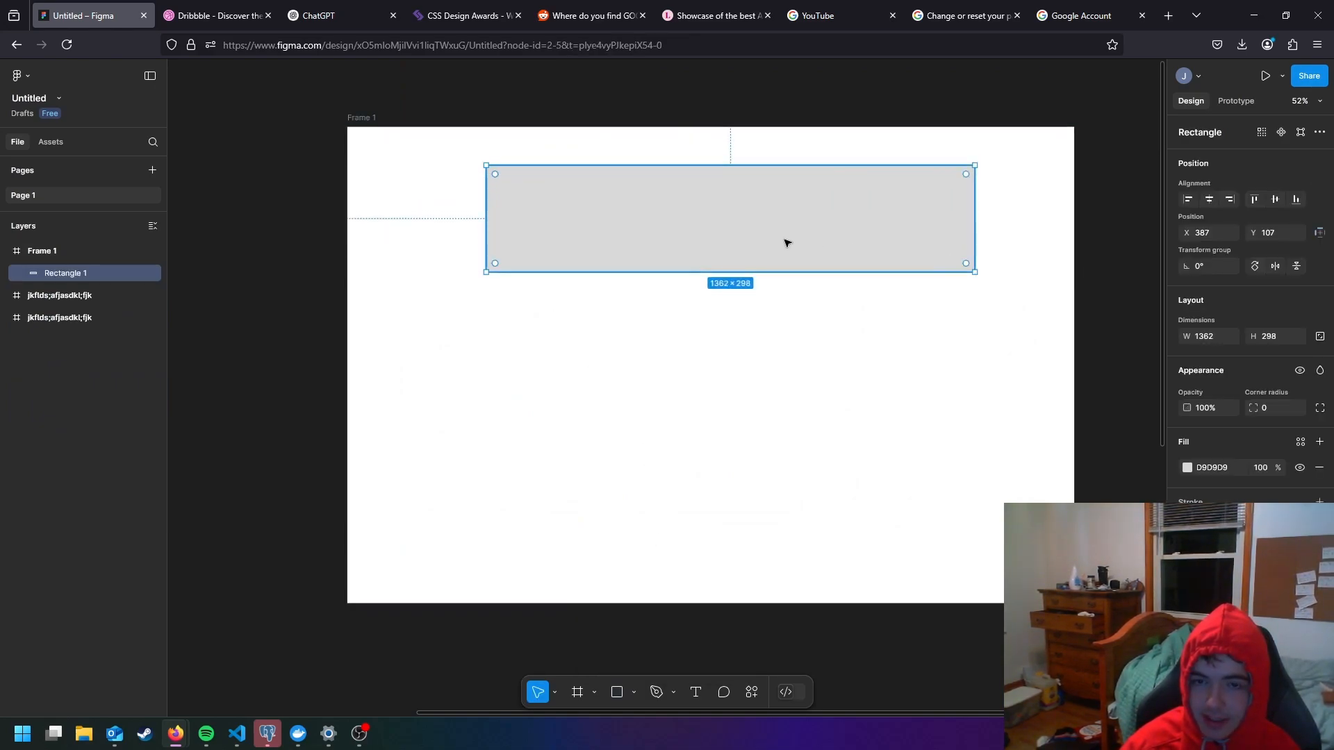
mouse_move(733, 223)
mouse_down()
mouse_move(691, 196)
mouse_move(709, 202)
mouse_up()
click(786, 321)
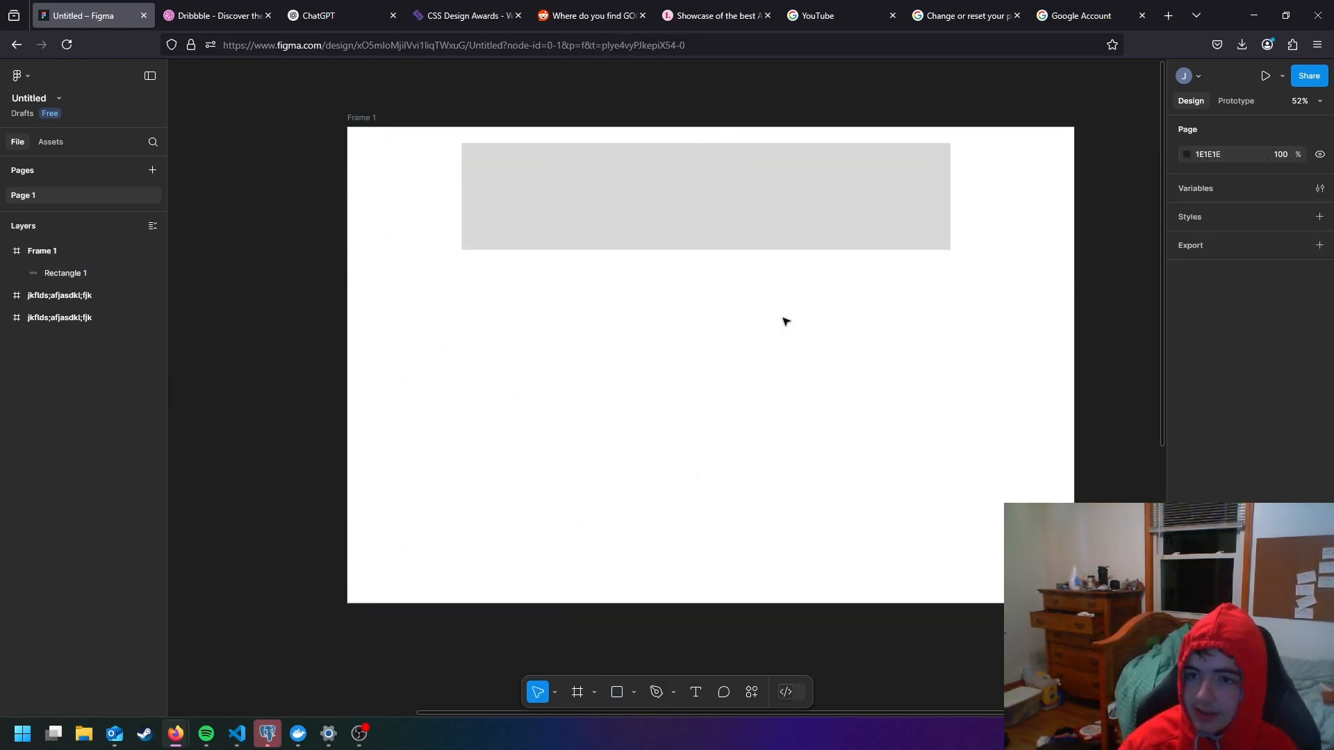
- Shrink the rectangle to about 1093 × 213 and center it near the top of the frame at about X 466, Y 39
click(721, 212)
drag(953, 251, 859, 218)
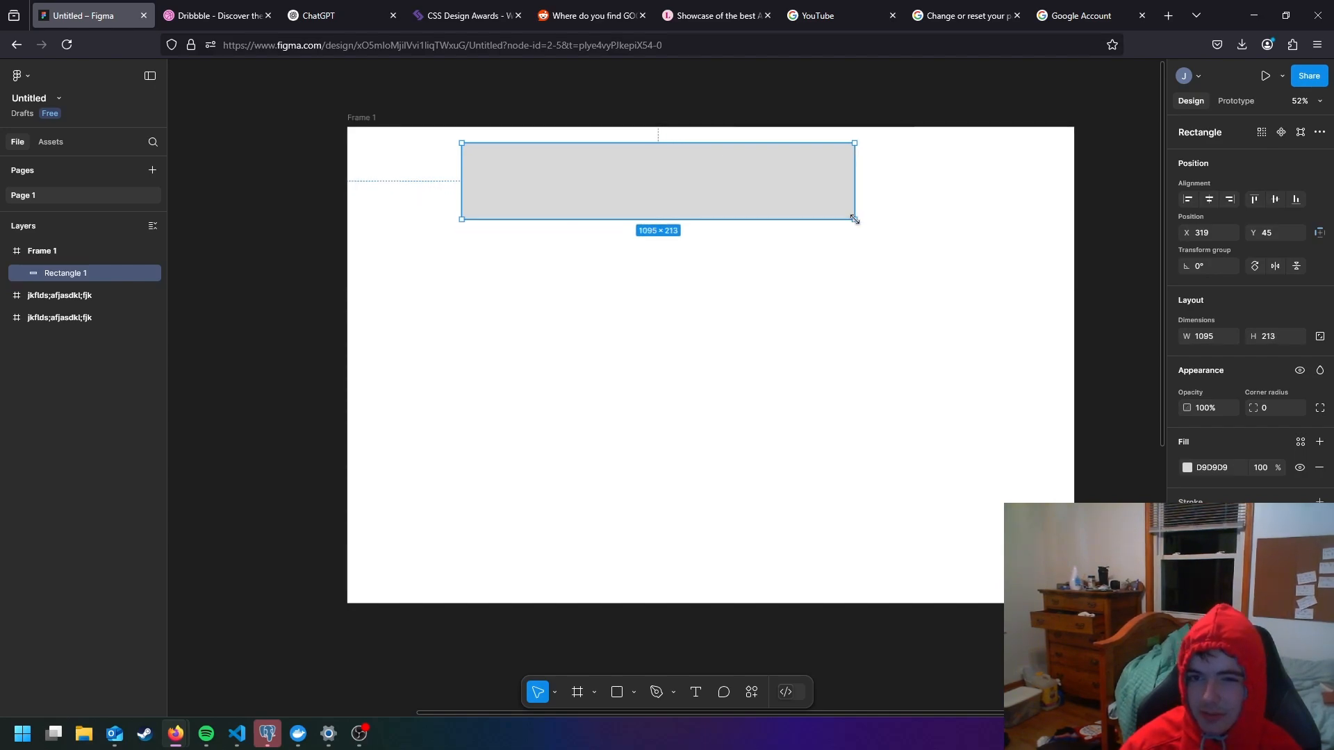
drag(723, 194, 754, 188)
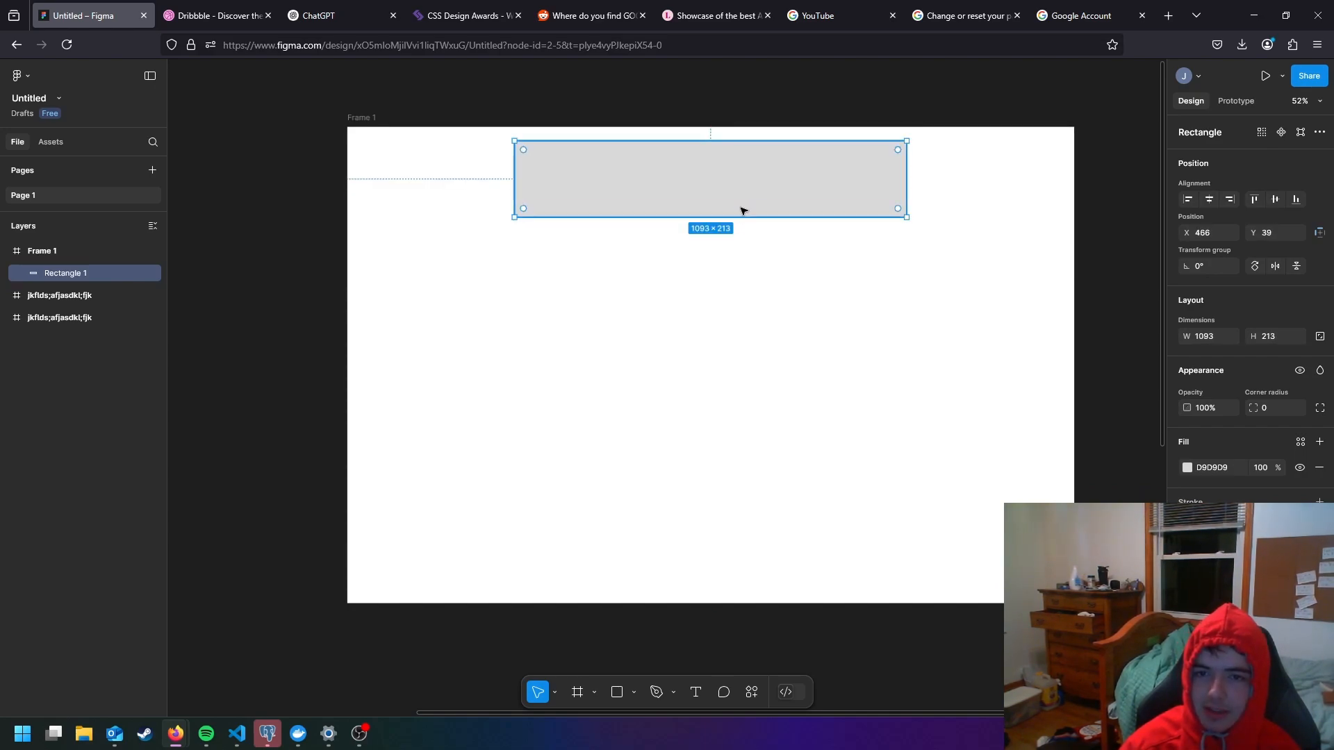
- Duplicate the rectangle, resize the copy to about 669 × 730, and place it in the frame's lower left at about X 180, Y 401
key(ctrl+d)
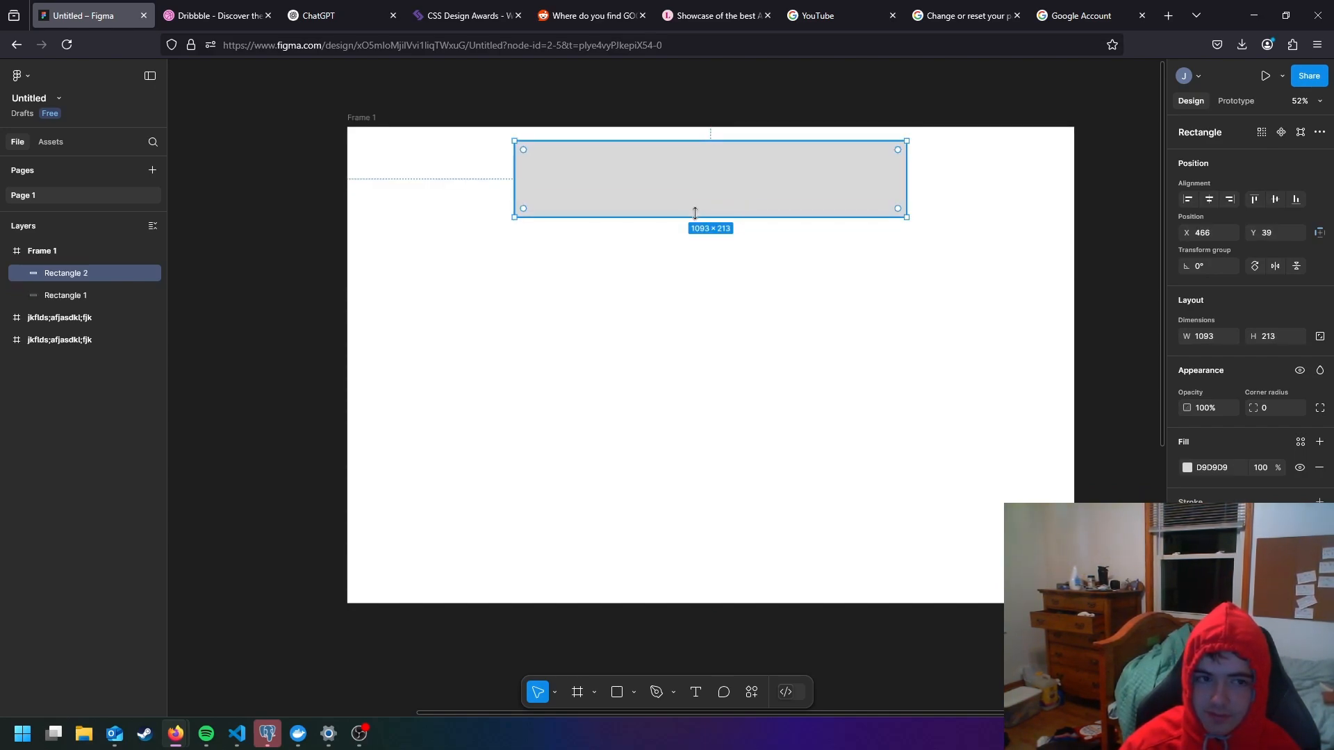
drag(697, 198, 625, 350)
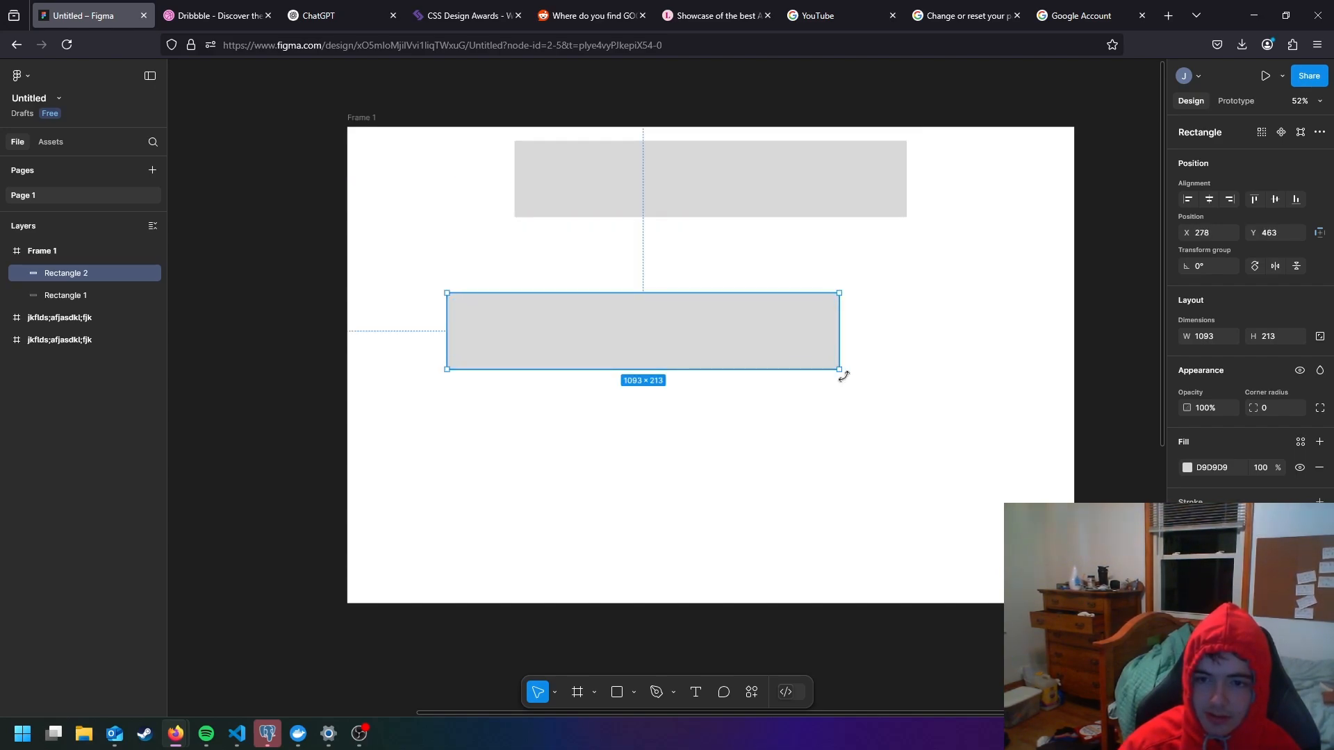
drag(823, 361, 678, 545)
drag(645, 456, 589, 437)
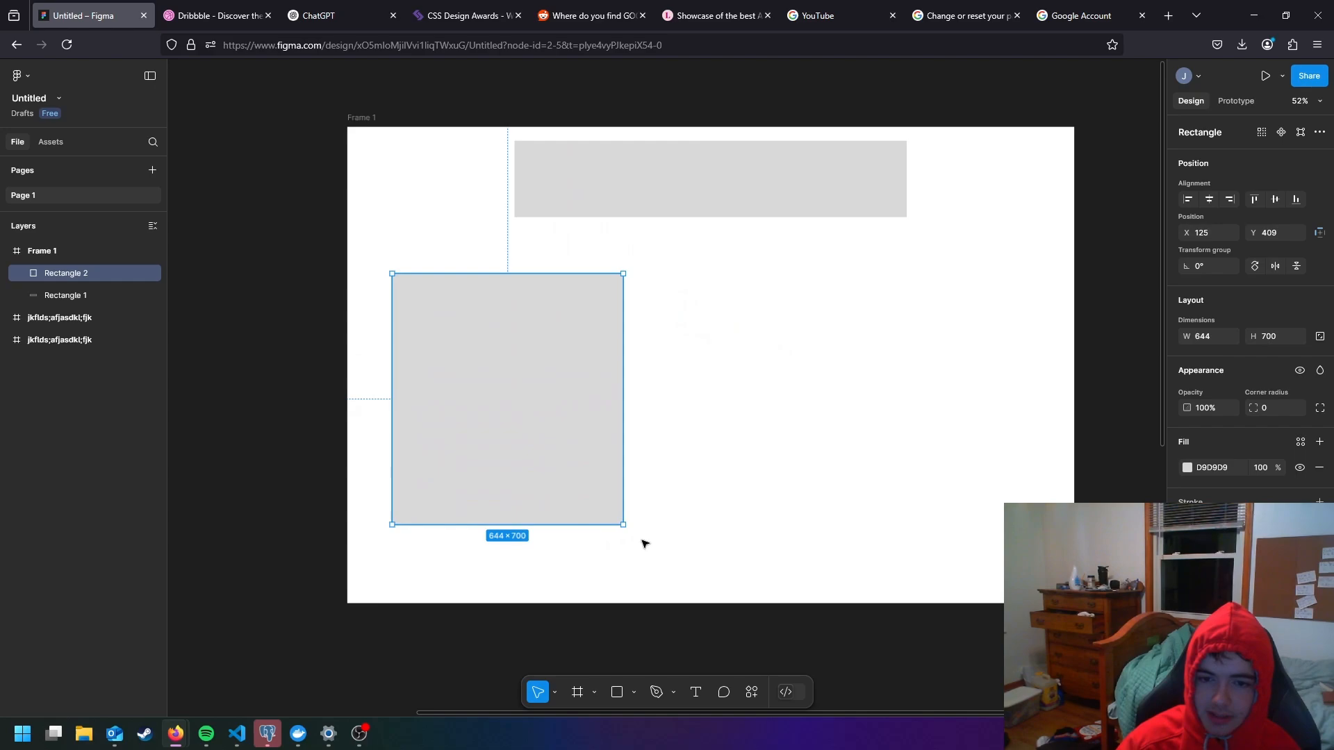
drag(623, 524, 635, 537)
drag(575, 451, 586, 459)
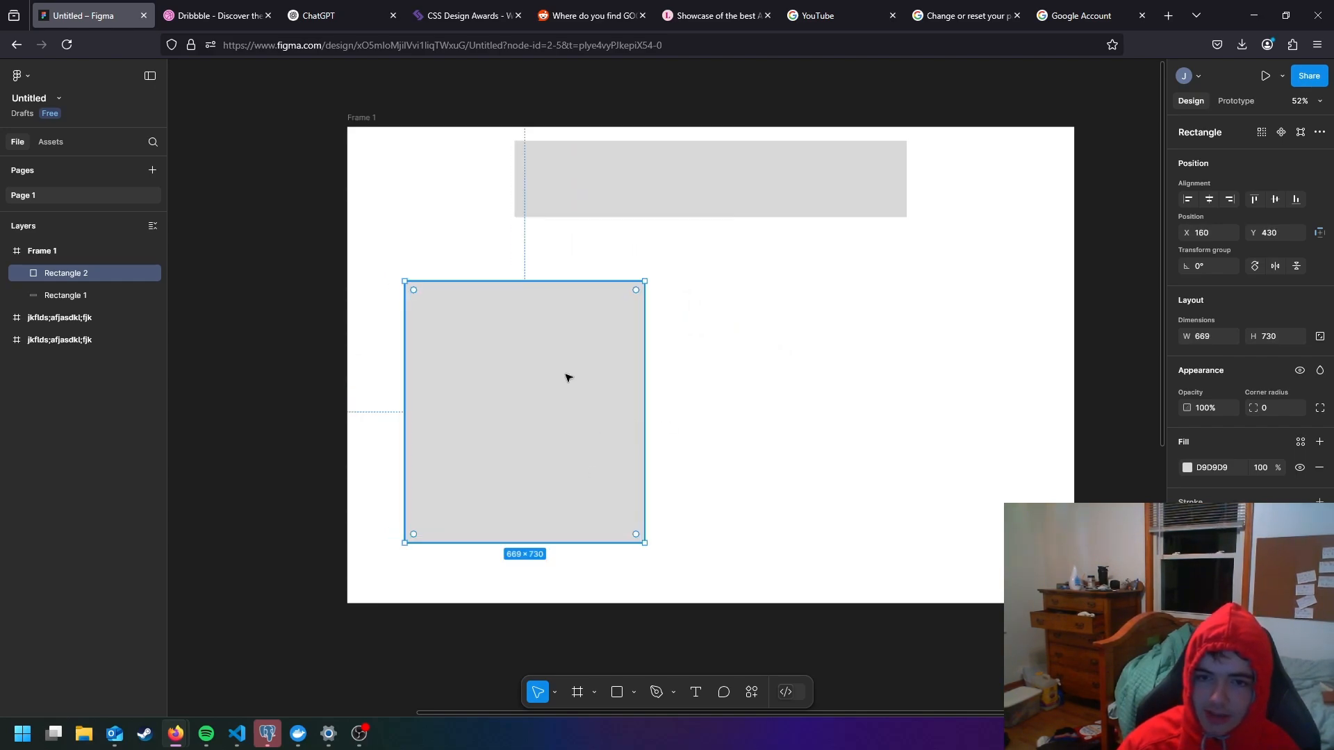
mouse_move(575, 400)
mouse_down()
mouse_move(582, 380)
mouse_move(585, 398)
mouse_up()
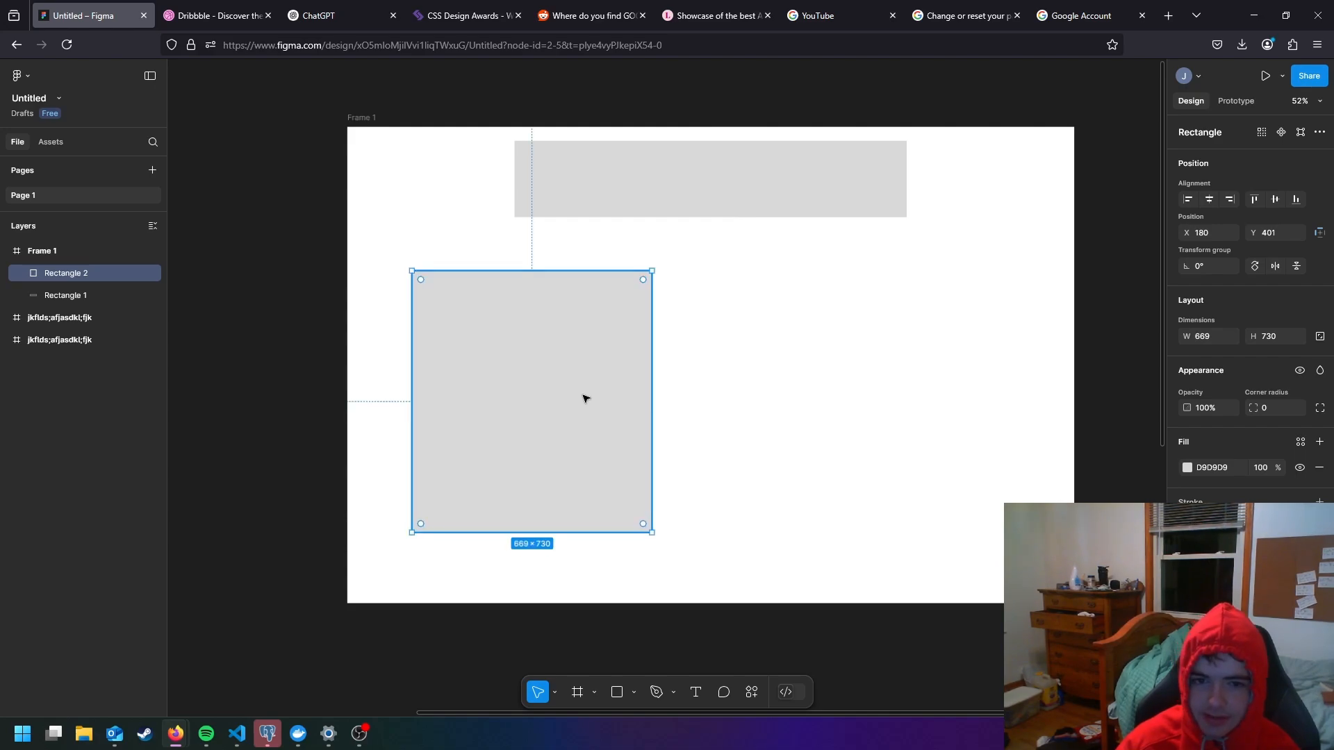
- Duplicate the lower-left rectangle and place the copy beside it in the right half of the frame
click(754, 416)
click(587, 468)
drag(629, 452, 930, 444)
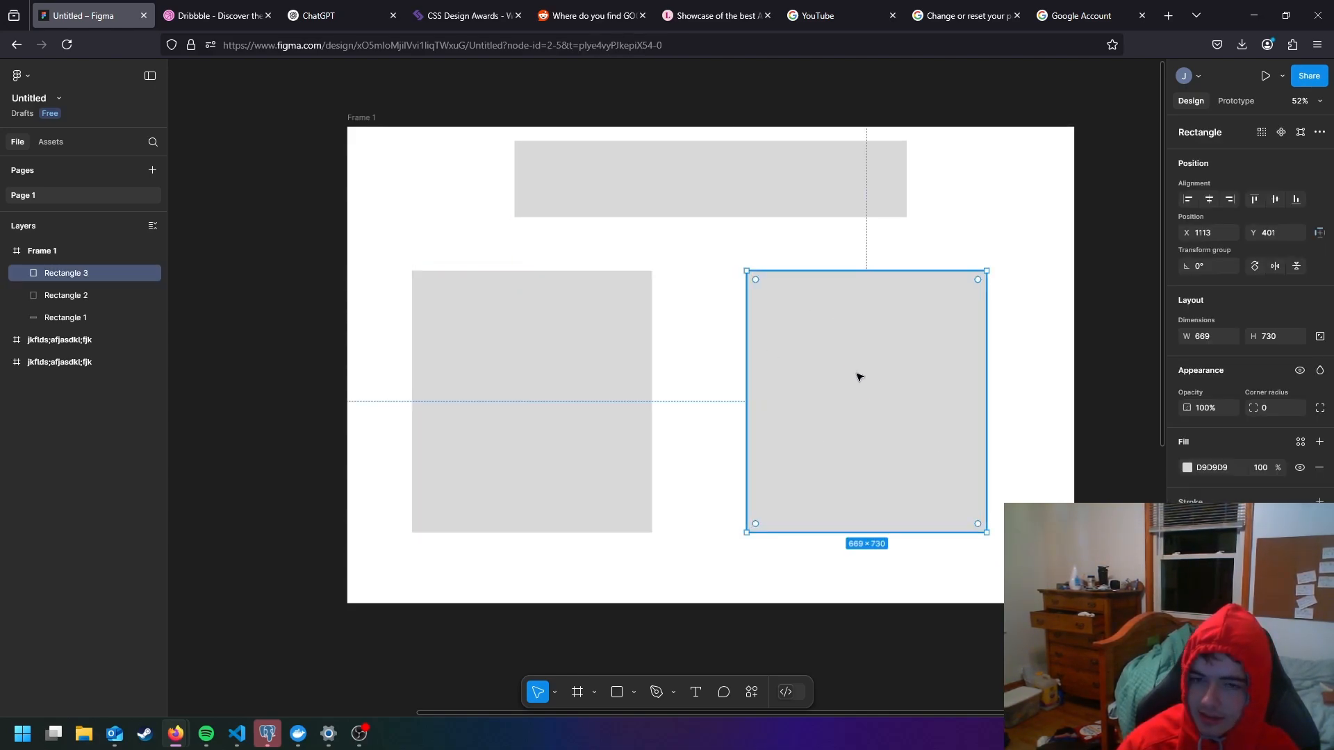
drag(859, 377, 862, 376)
- Heighten the right rectangle to about 669 × 845 and position it at about X 1068, Y 344
drag(873, 533, 870, 566)
drag(897, 495, 882, 479)
drag(885, 548, 886, 557)
drag(892, 510, 894, 506)
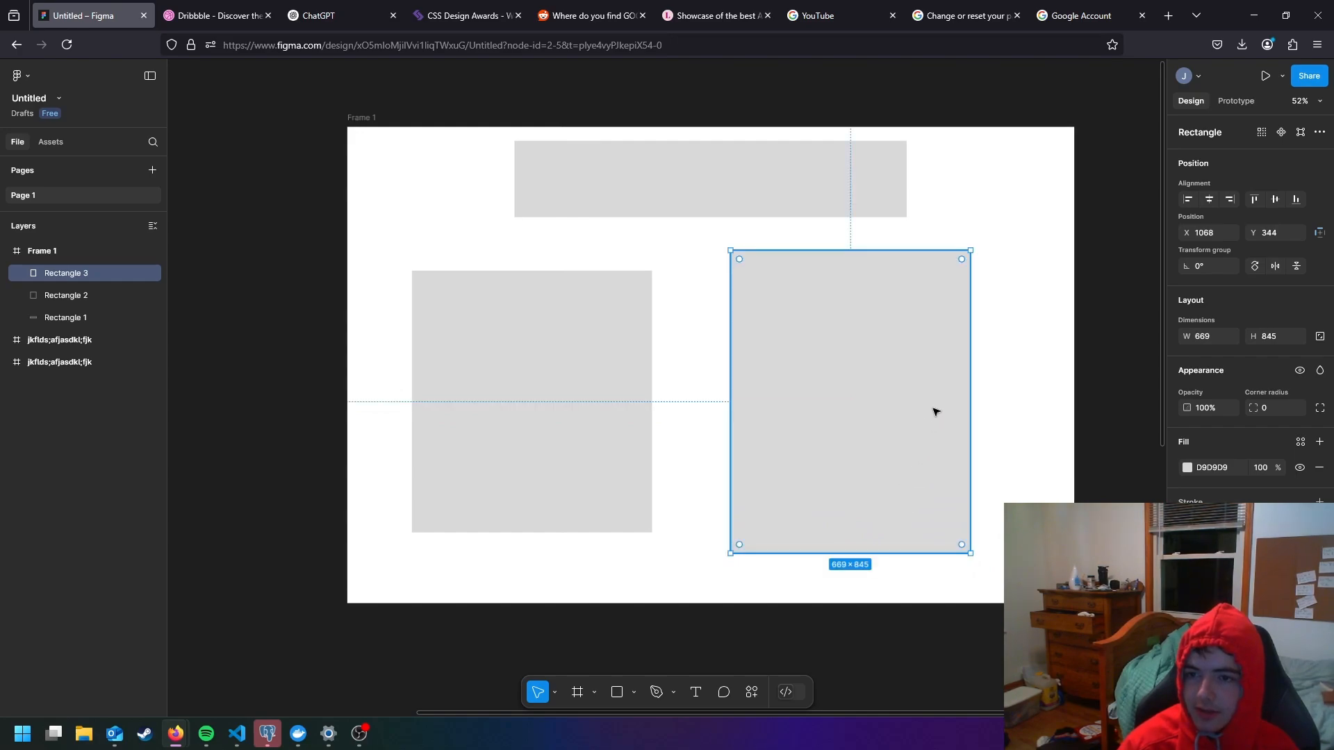
click(1007, 301)
- Round the corners of the tall right rectangle
click(953, 313)
drag(962, 260, 957, 268)
click(1000, 277)
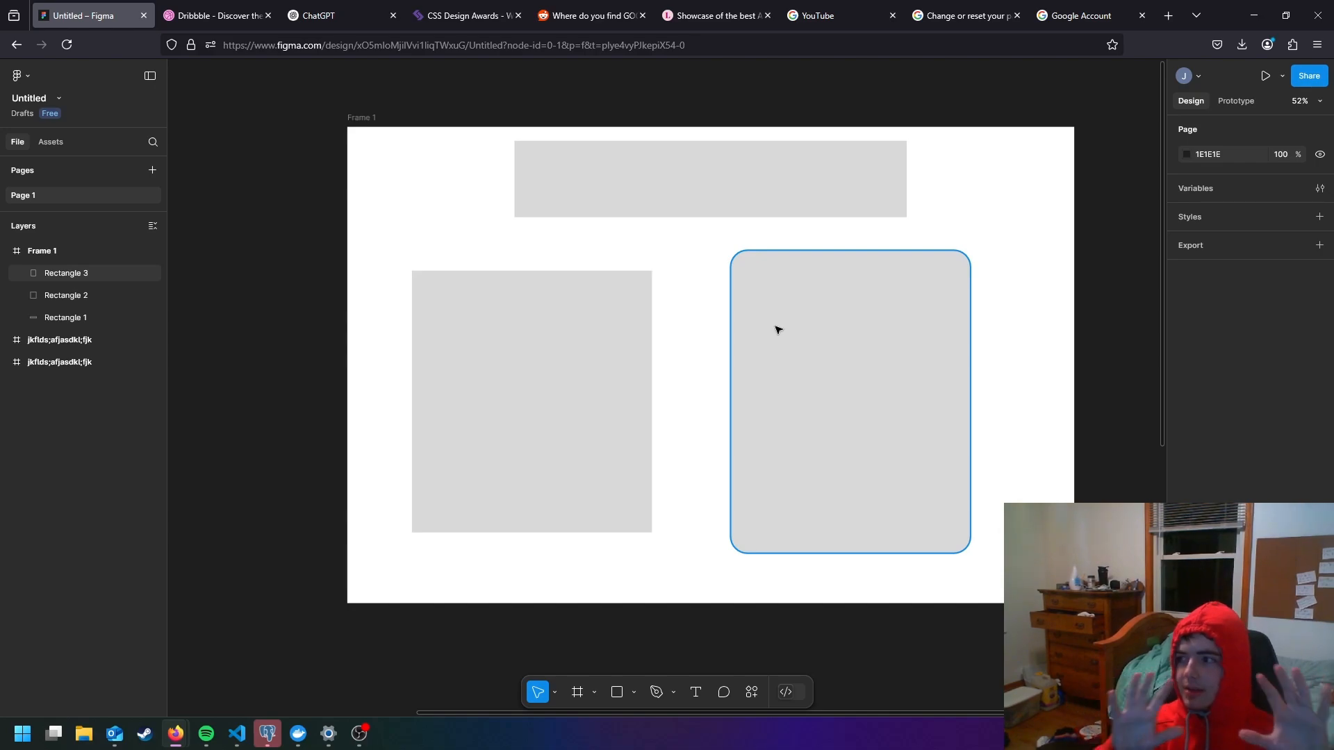
- Fill the left rectangle with the Unsplash JPG from Downloads and move it to about X 153, Y 356
click(582, 368)
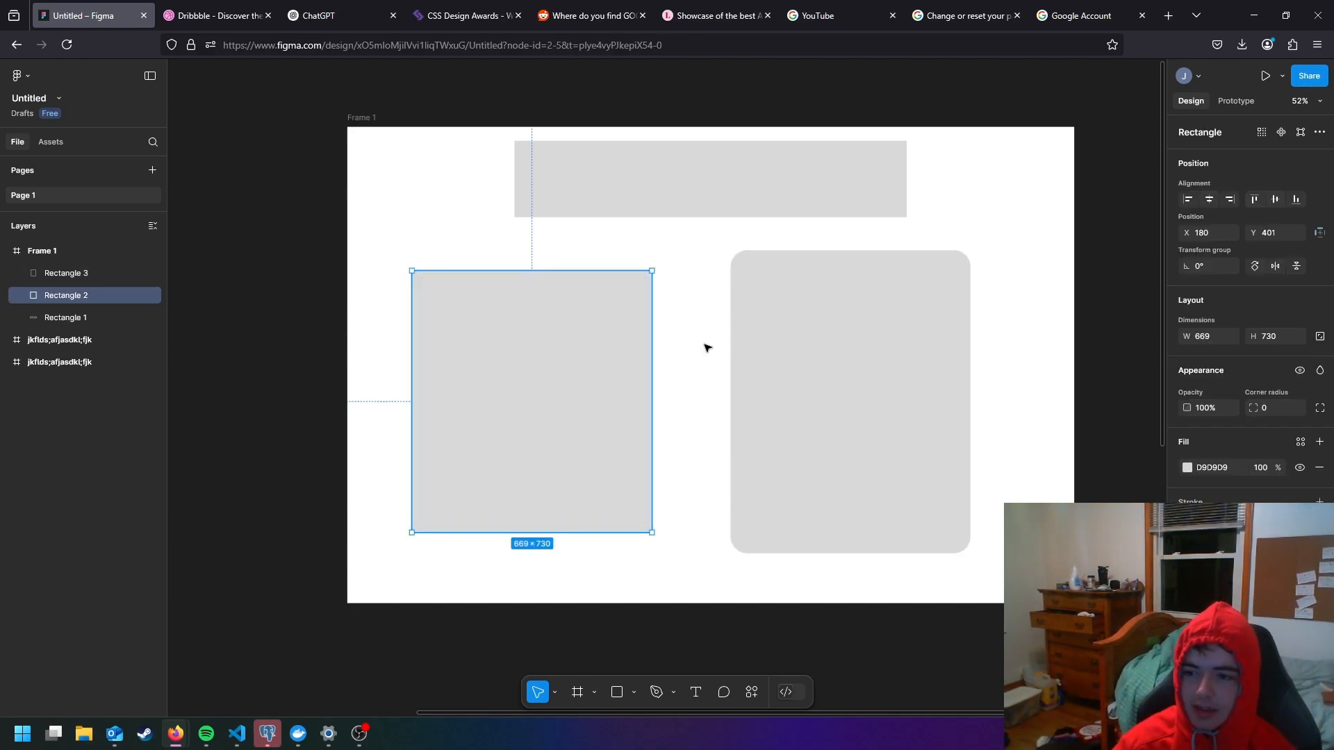
click(1188, 467)
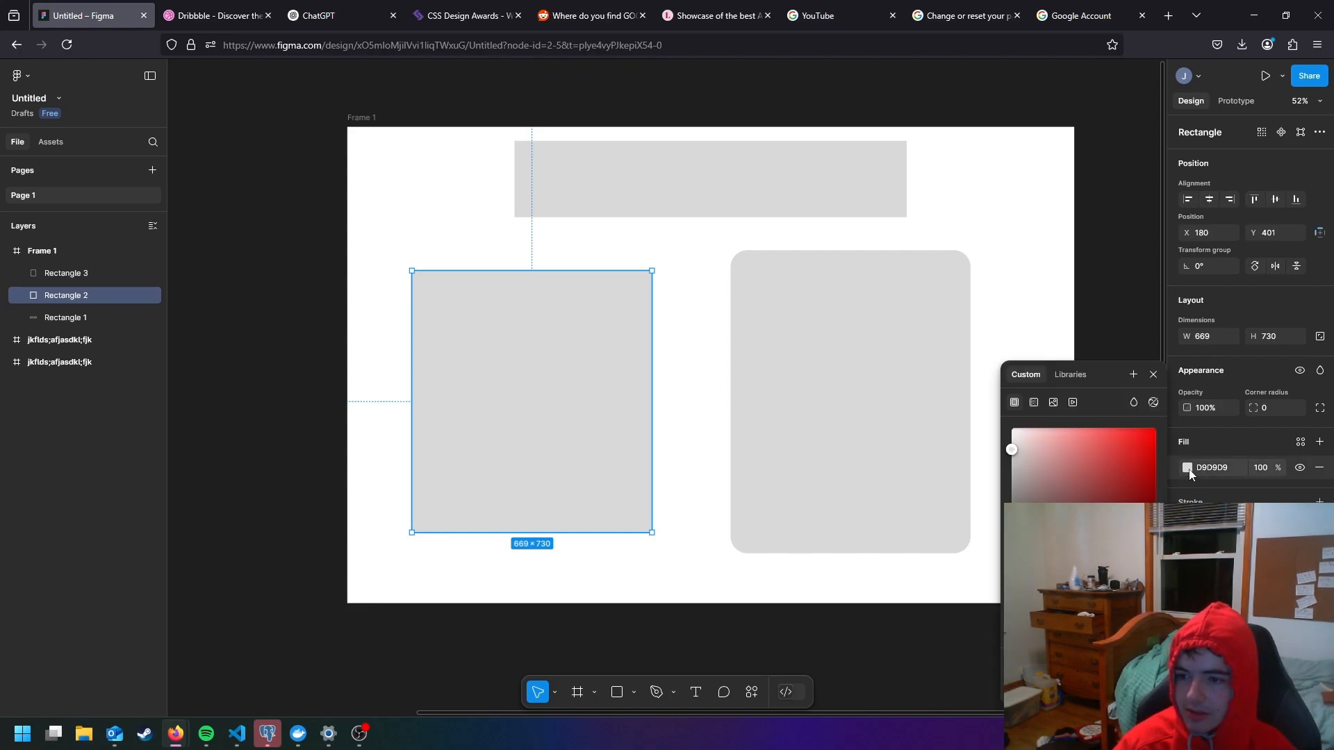
click(1054, 403)
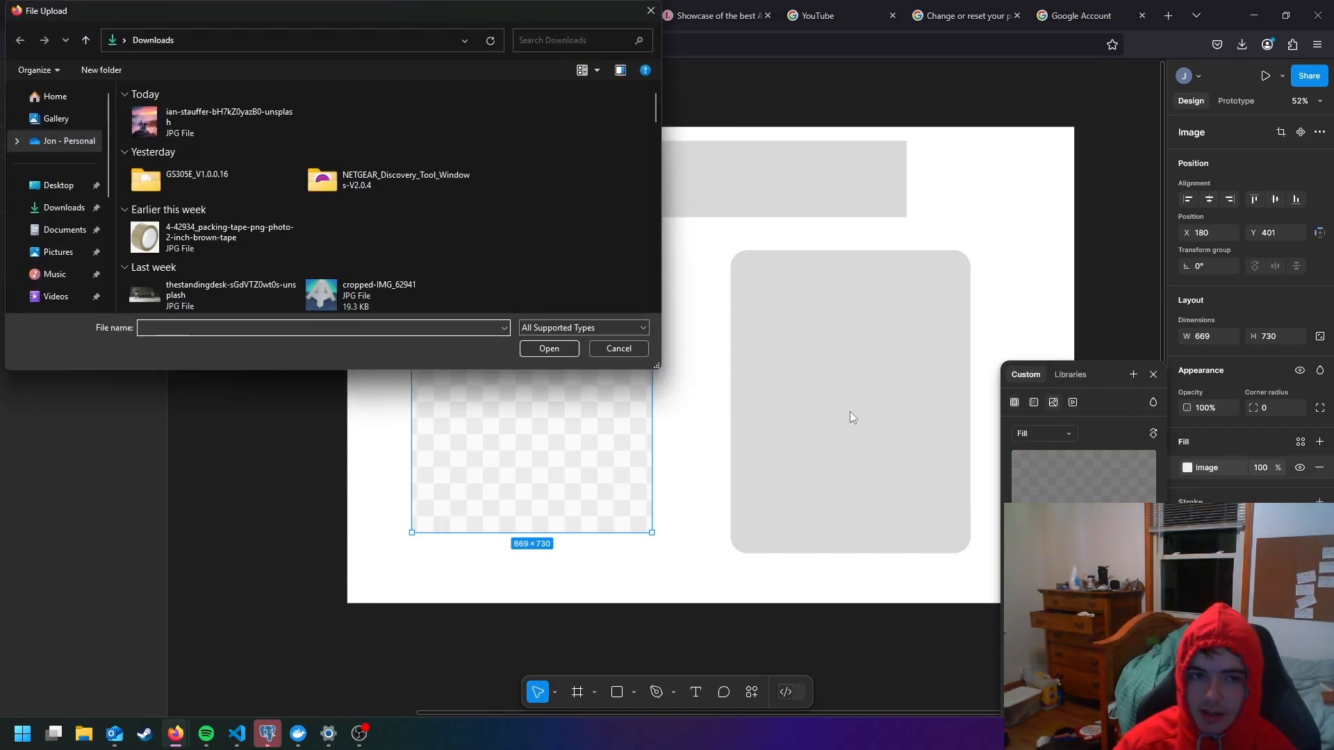
double_click(240, 122)
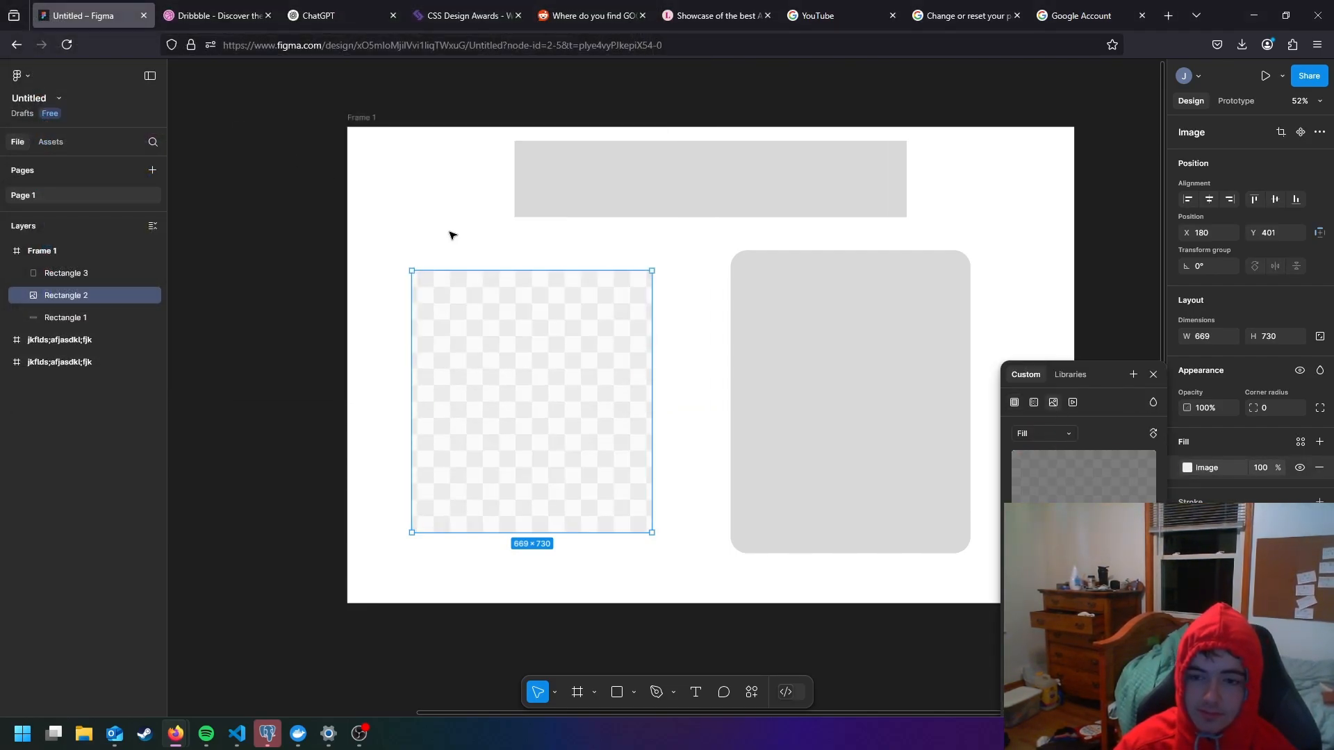
click(453, 236)
drag(522, 351, 512, 336)
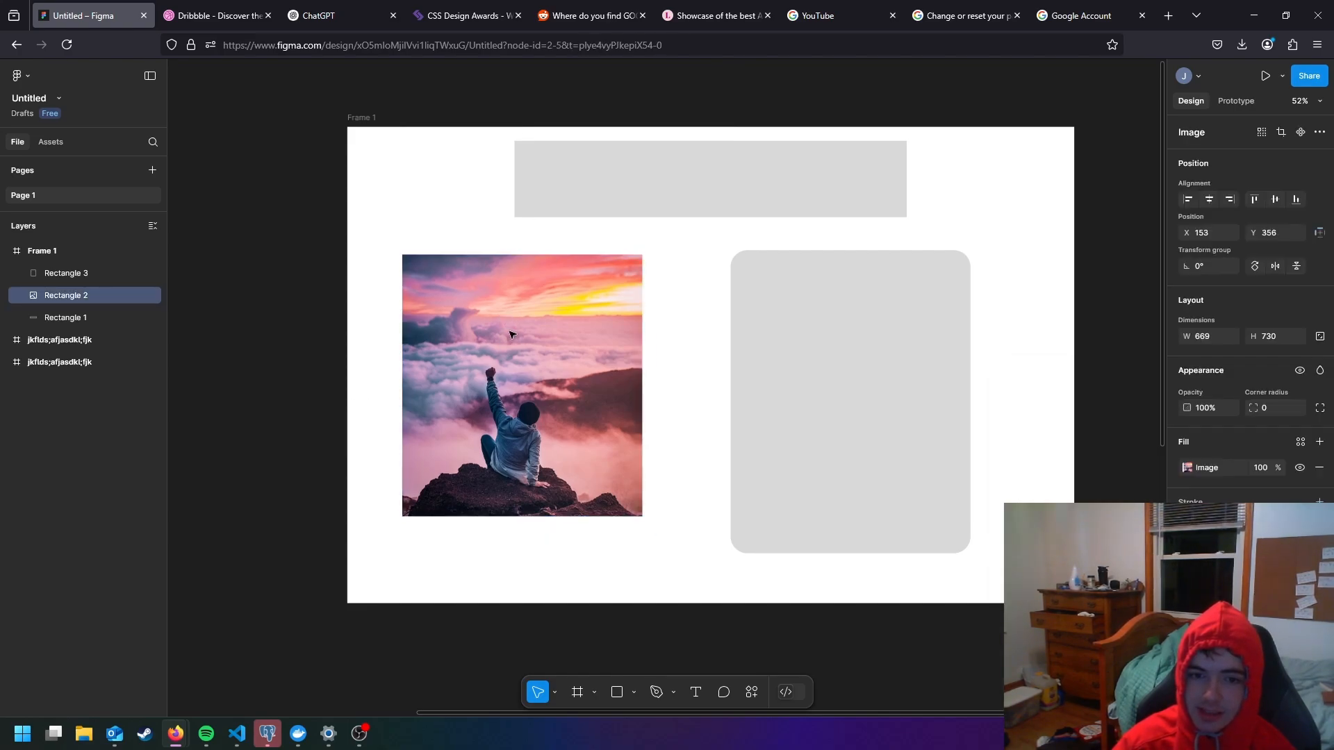
- Heighten the image rectangle to about 669 × 906 and move it to about X 163, Y 334
drag(531, 517, 539, 578)
drag(536, 571, 537, 578)
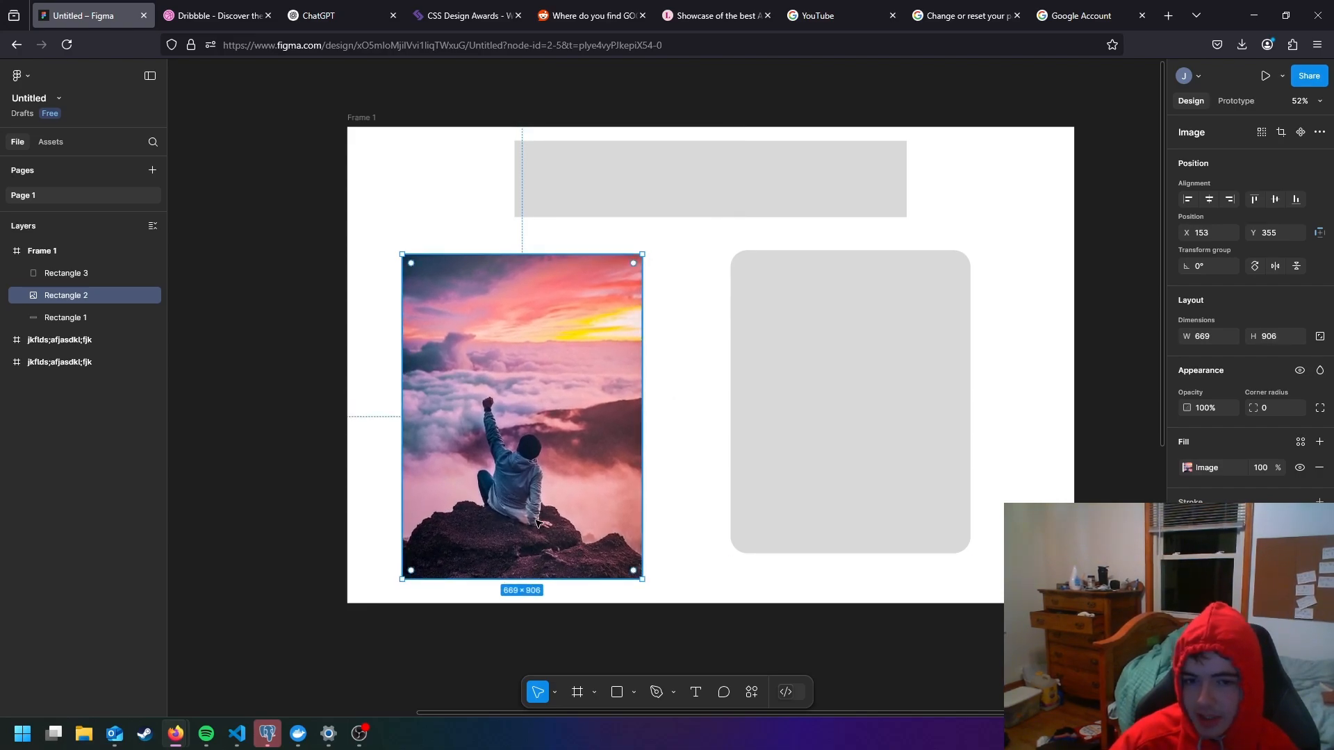
drag(536, 503, 539, 496)
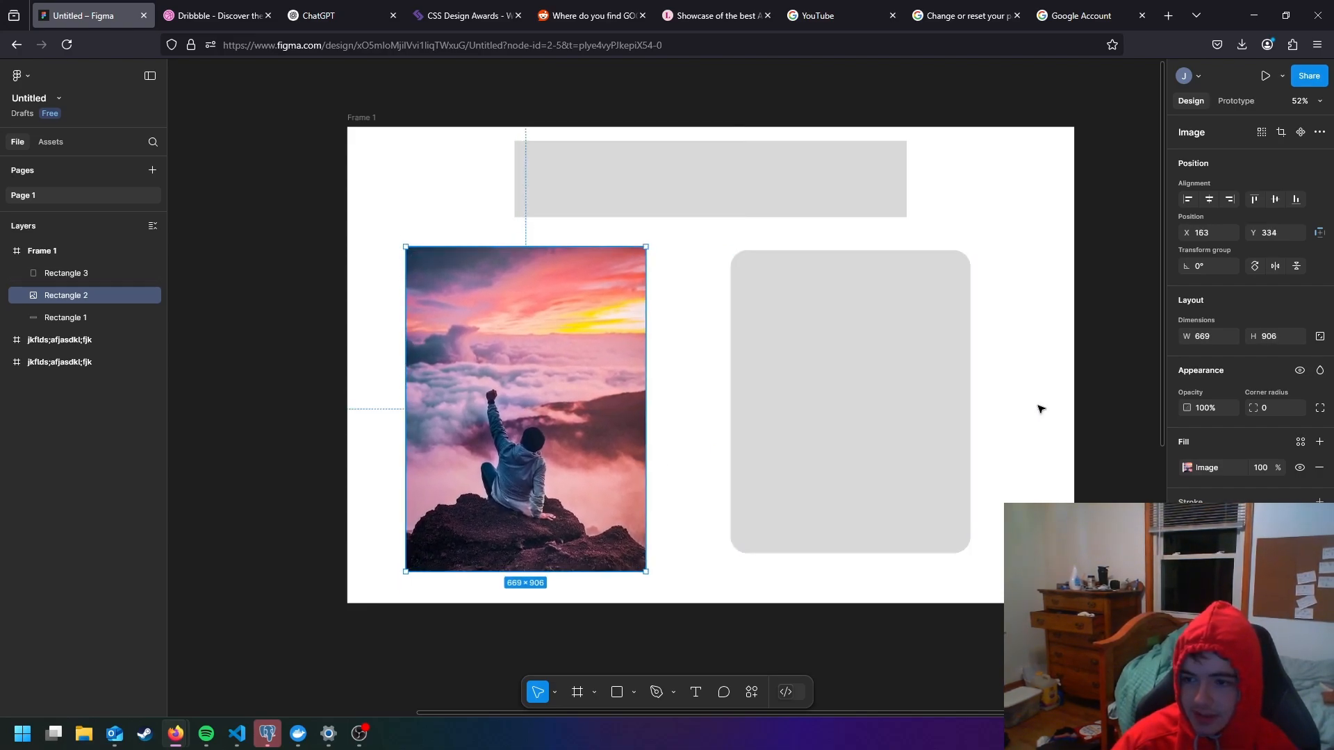
- Try the Fit scaling mode on the rectangle's image fill and set it back to Fill
click(1185, 468)
click(1063, 375)
click(1073, 396)
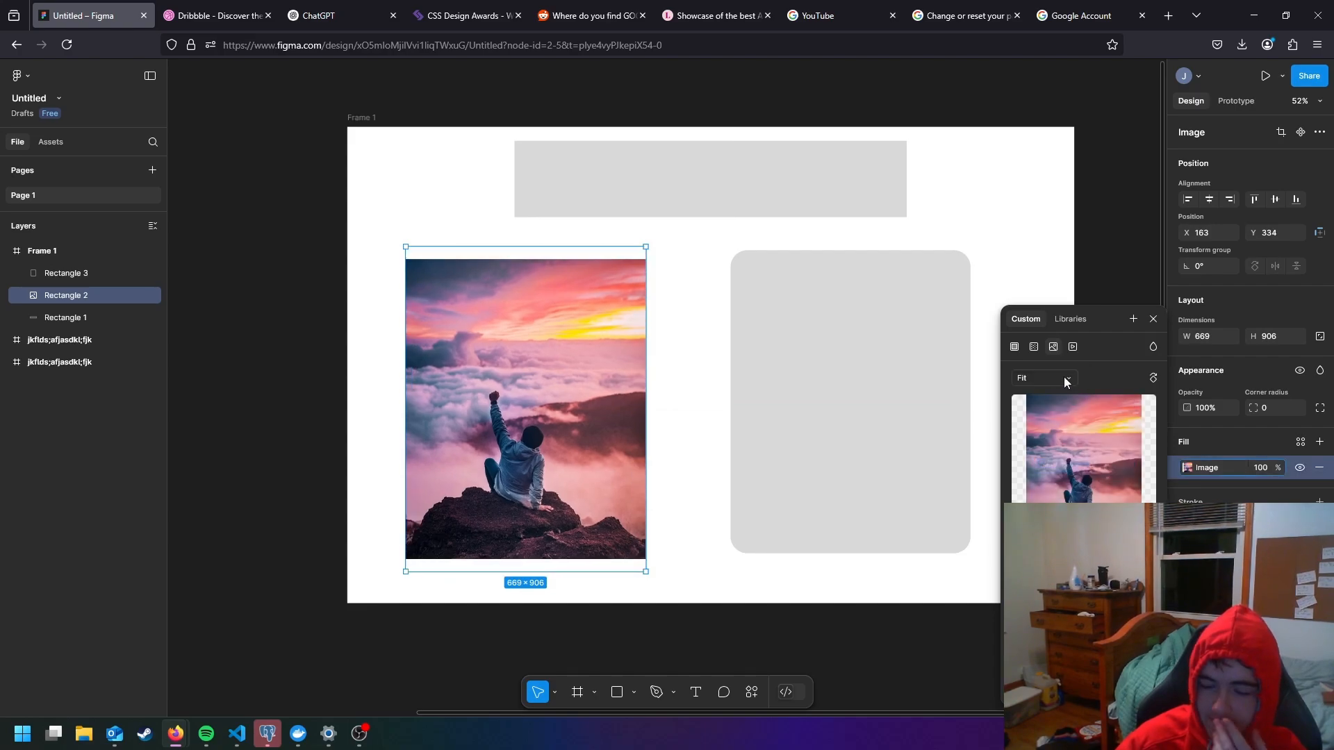
click(1065, 376)
click(1051, 368)
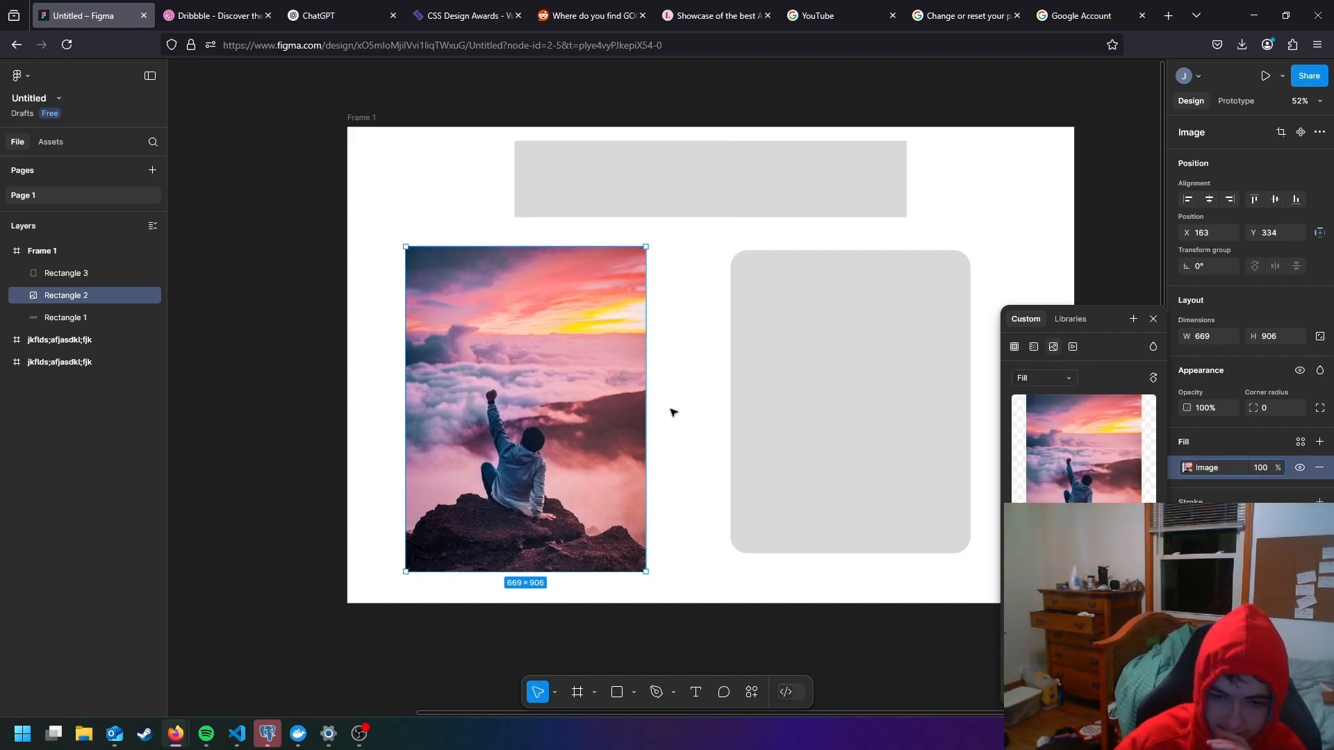
click(689, 418)
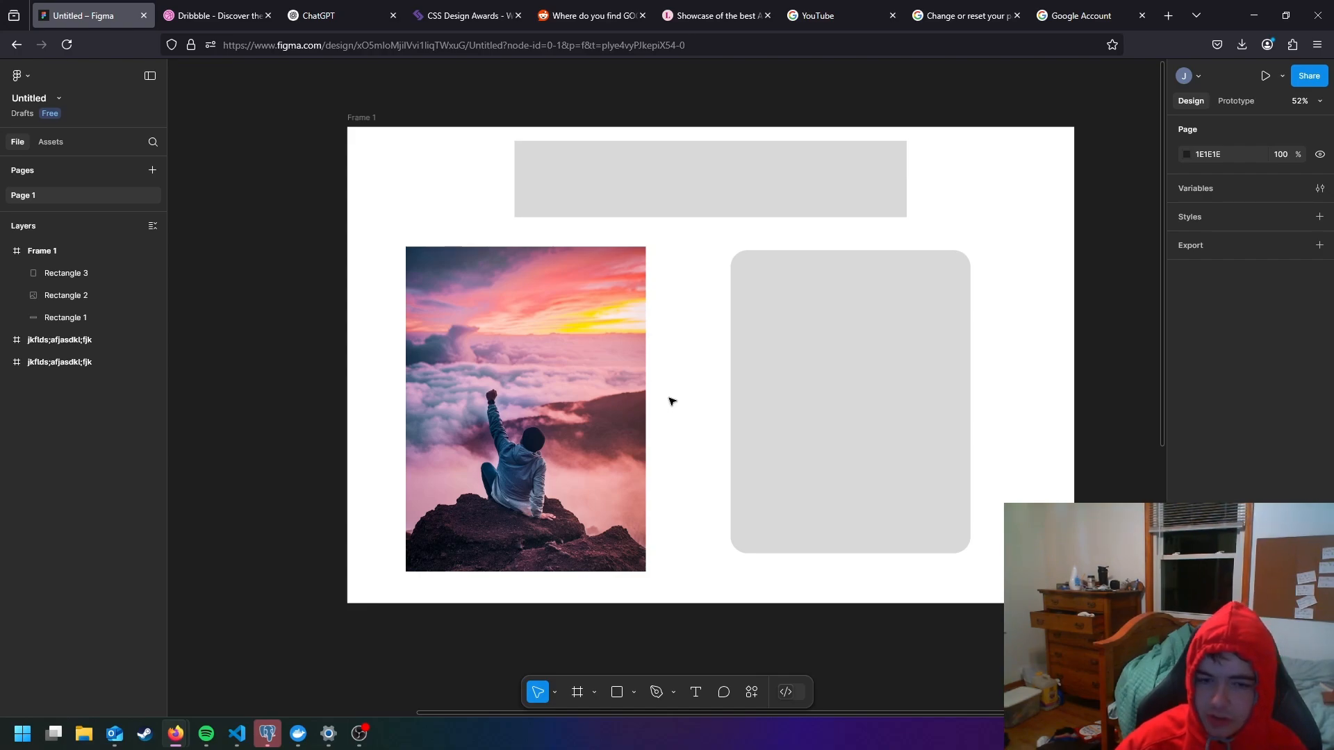
- Move the rounded rectangle to about X 1089, Y 365 and the image to about X 131, Y 334
click(793, 391)
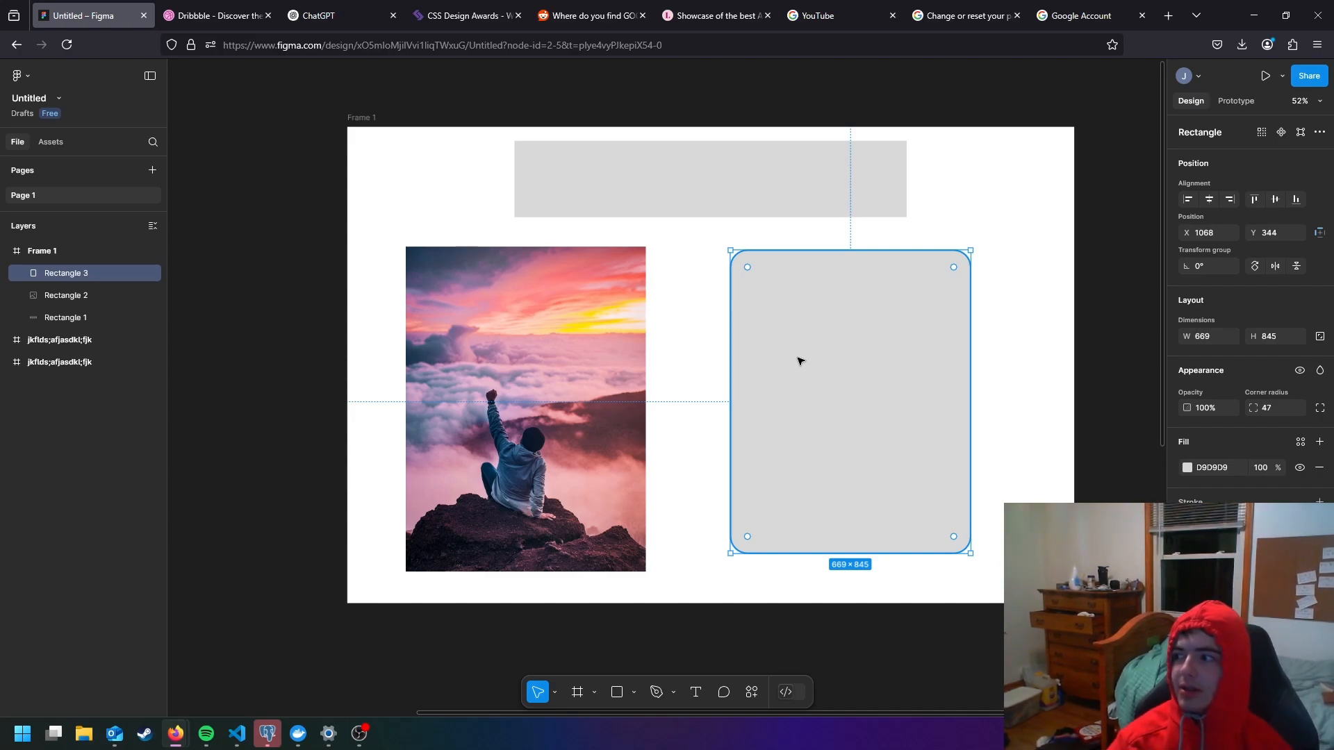
drag(806, 351, 814, 359)
click(763, 212)
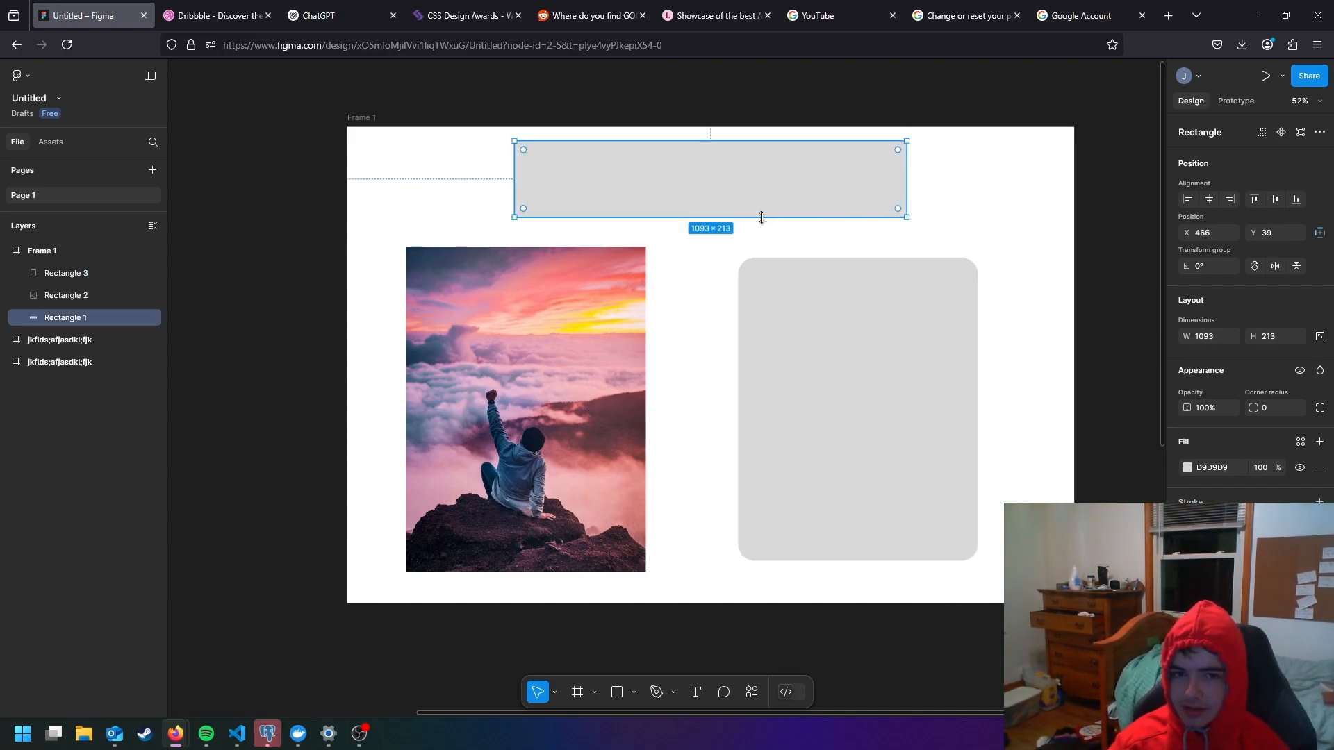
click(644, 280)
drag(572, 348, 514, 337)
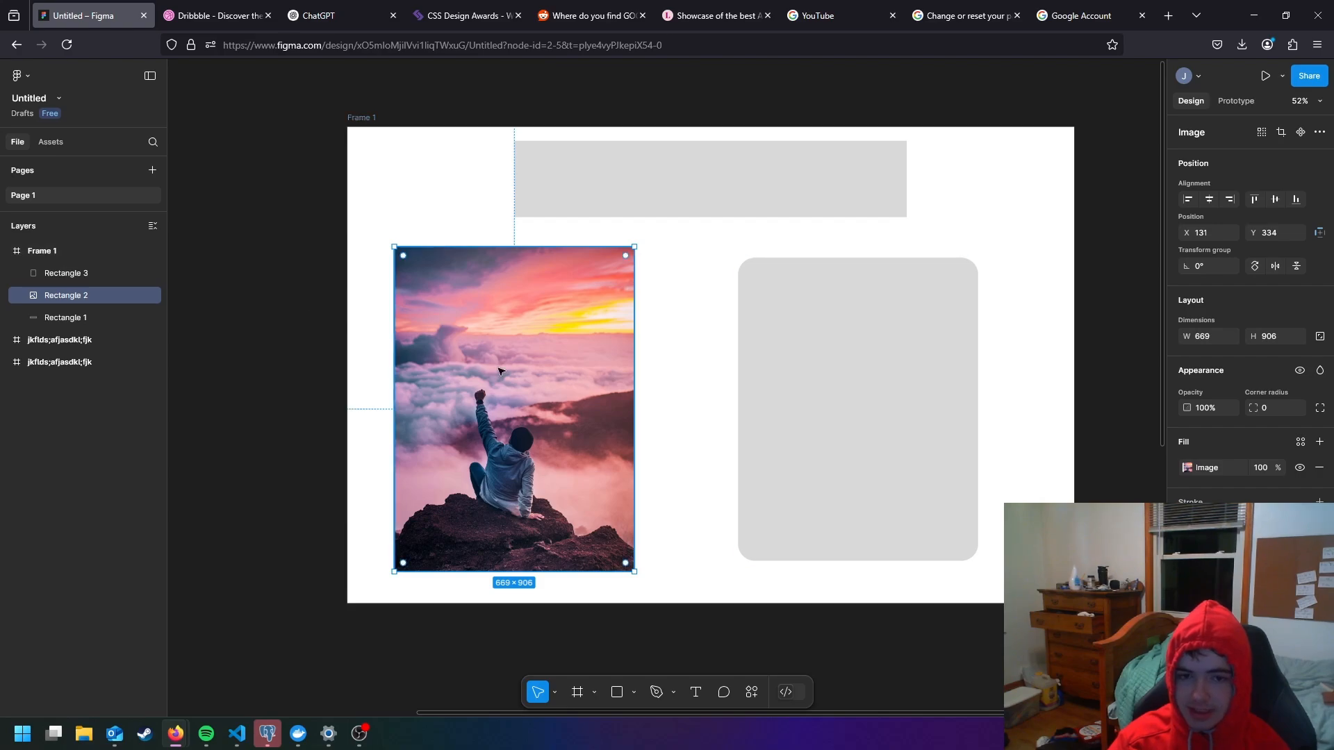
- Reorder the image's layer, Rectangle 2, to sit below Rectangle 1 within Frame 1
click(372, 334)
click(48, 296)
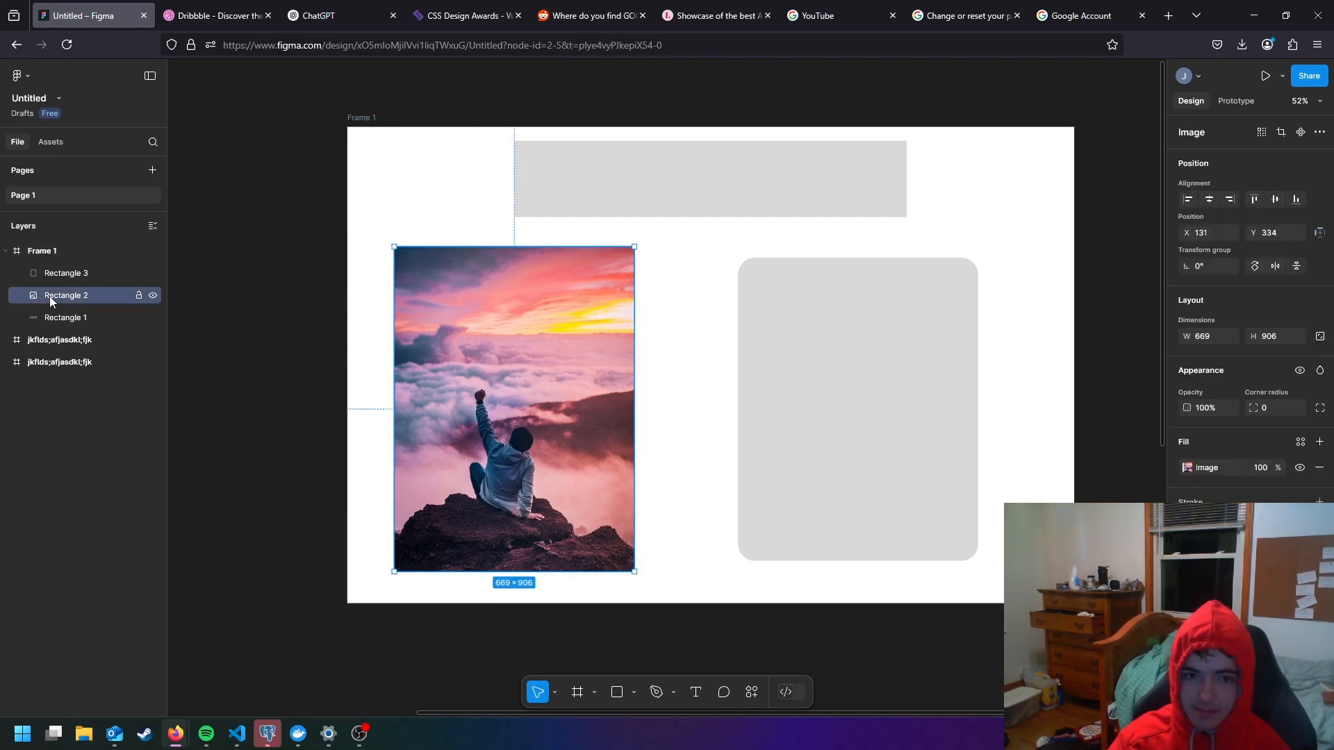
drag(49, 296, 55, 322)
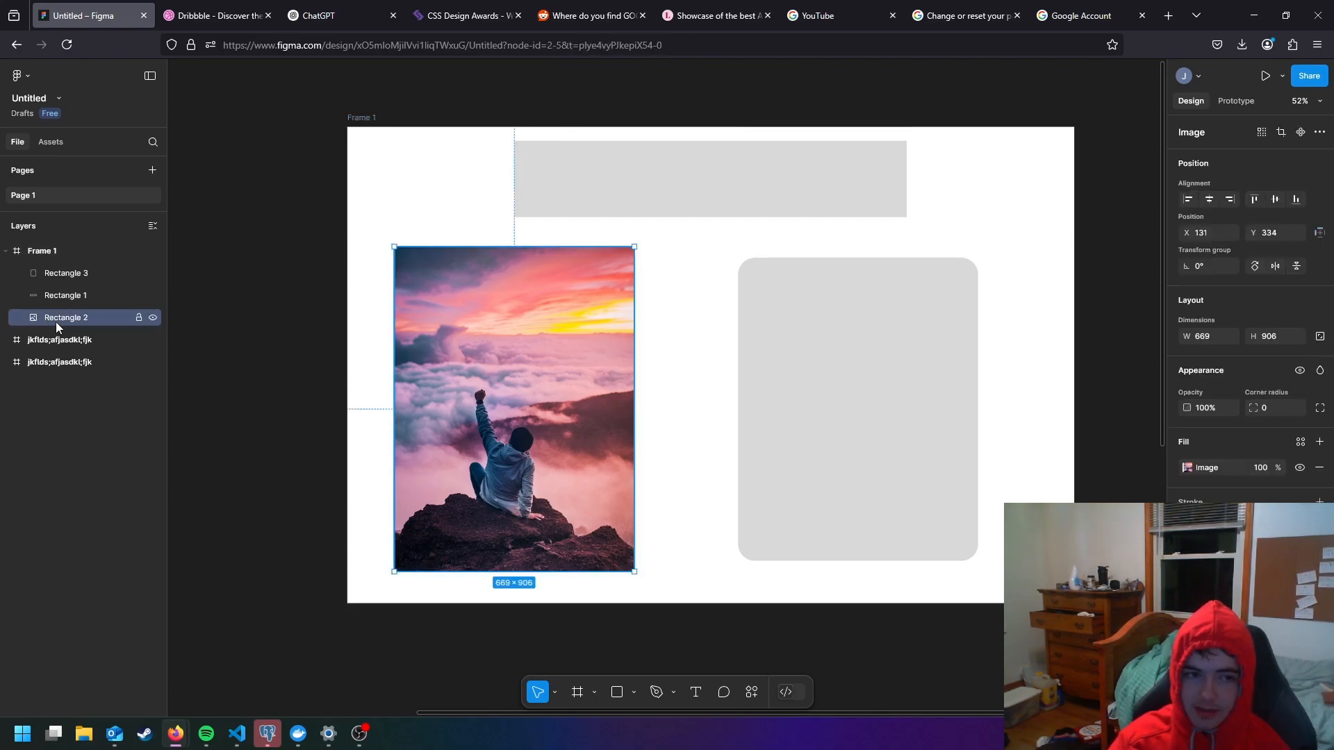
- Select Frame 1 as a whole and move it with its contents to about X 1679, Y -1906
click(7, 250)
click(44, 250)
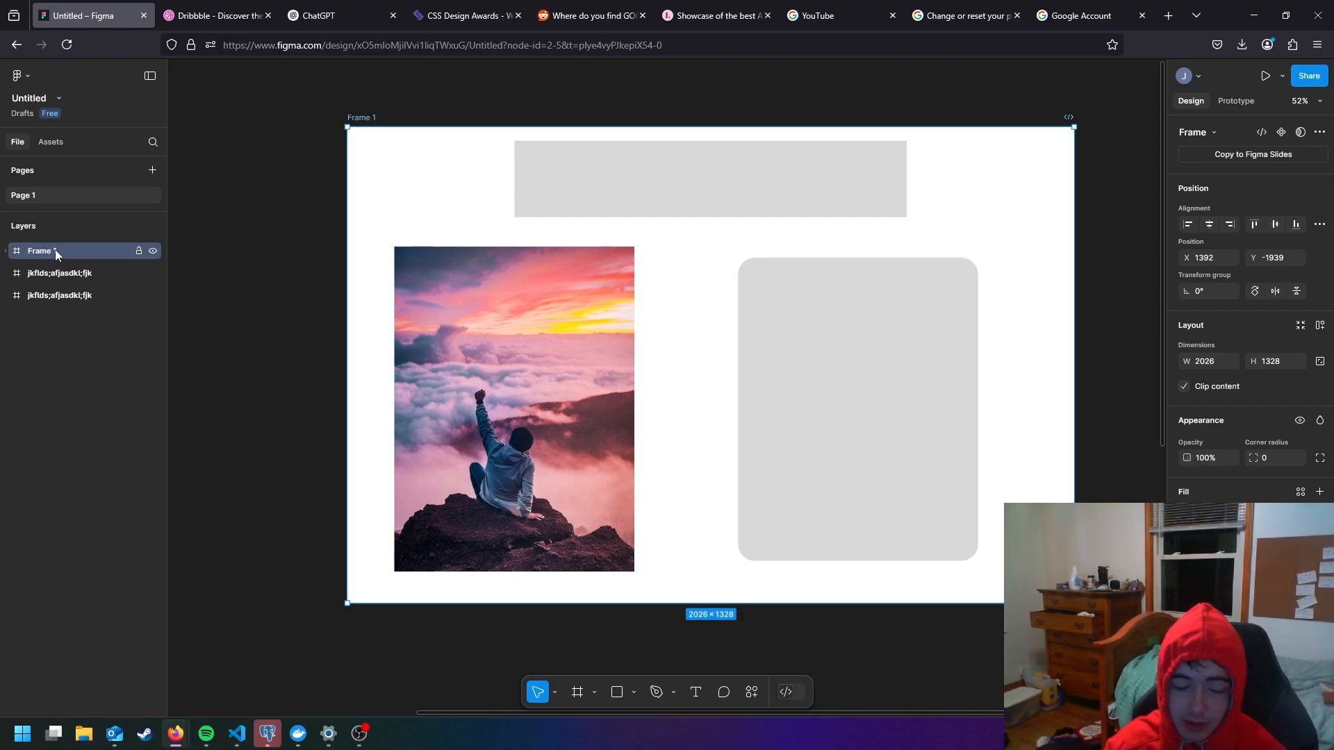
drag(529, 348, 631, 361)
click(630, 360)
double_click(633, 362)
click(420, 355)
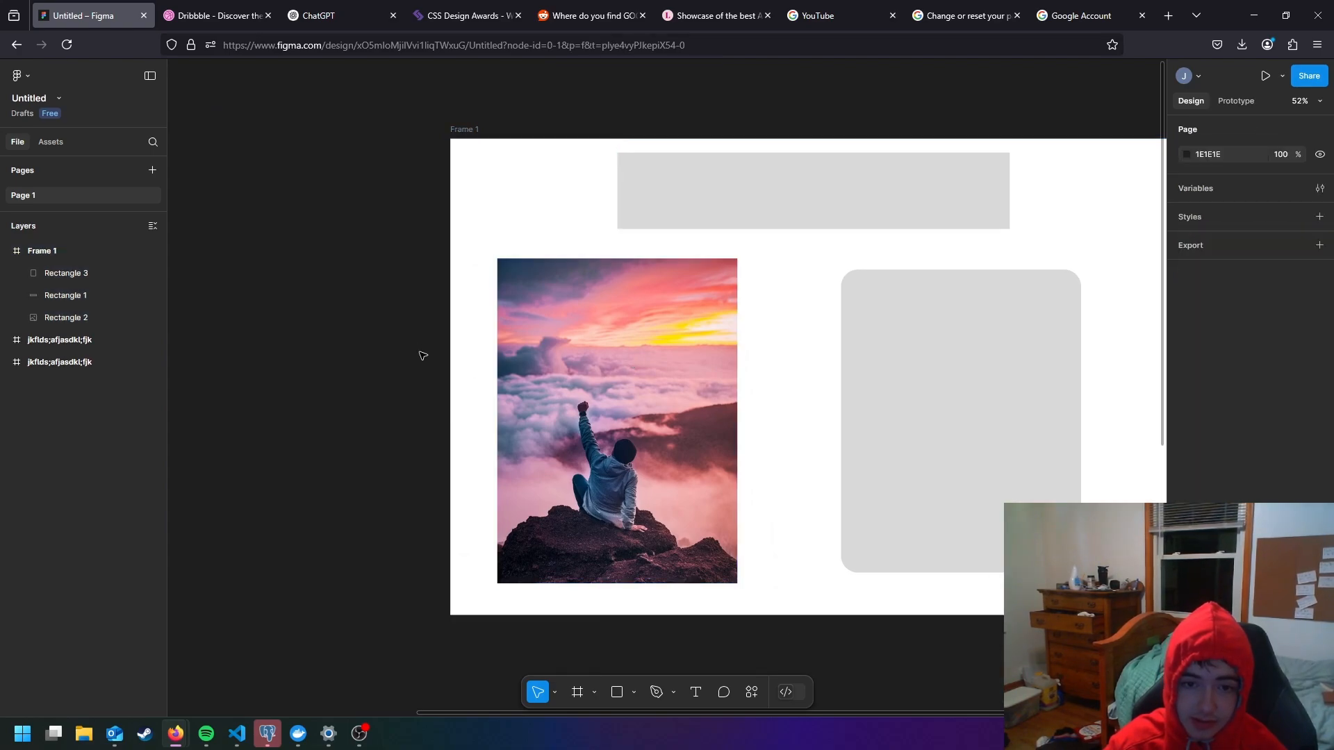
- Move the image out of Frame 1 to about X 801, Y -1644 and place its layer below Frame 1
drag(546, 357, 196, 332)
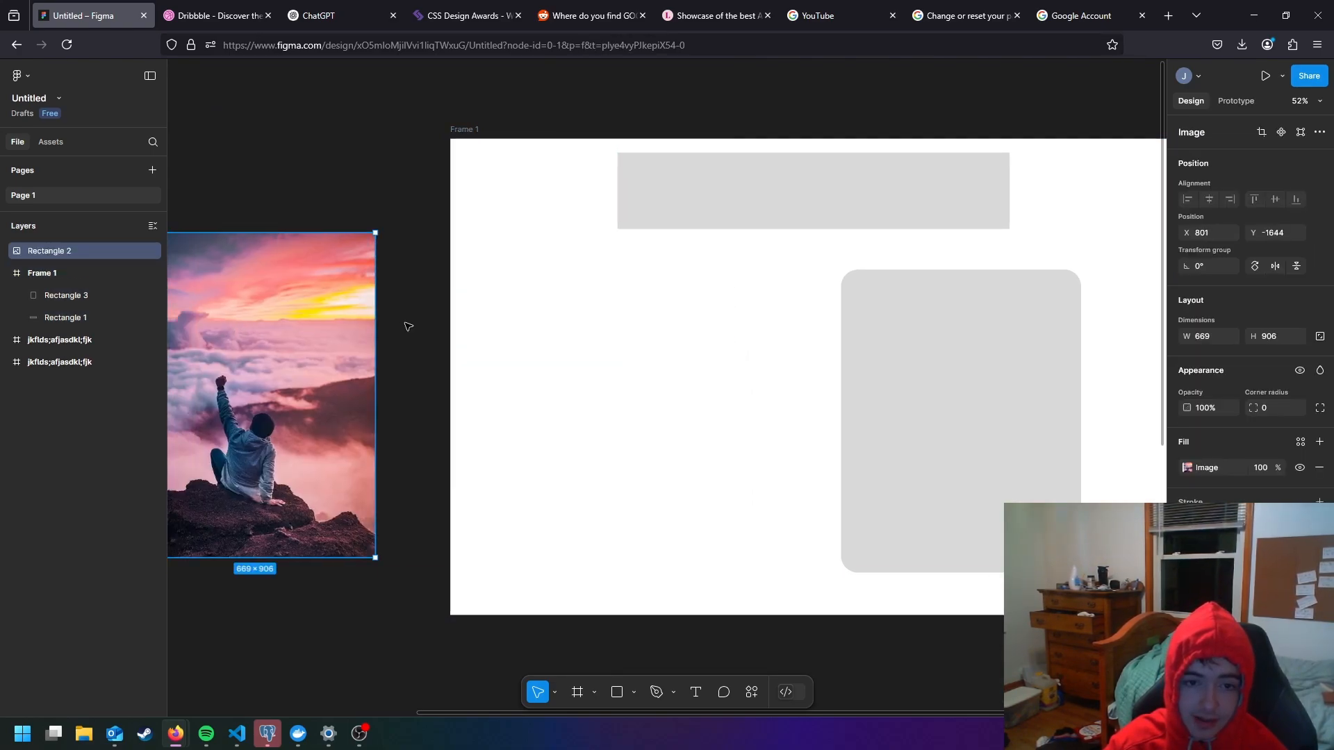
click(516, 340)
click(515, 189)
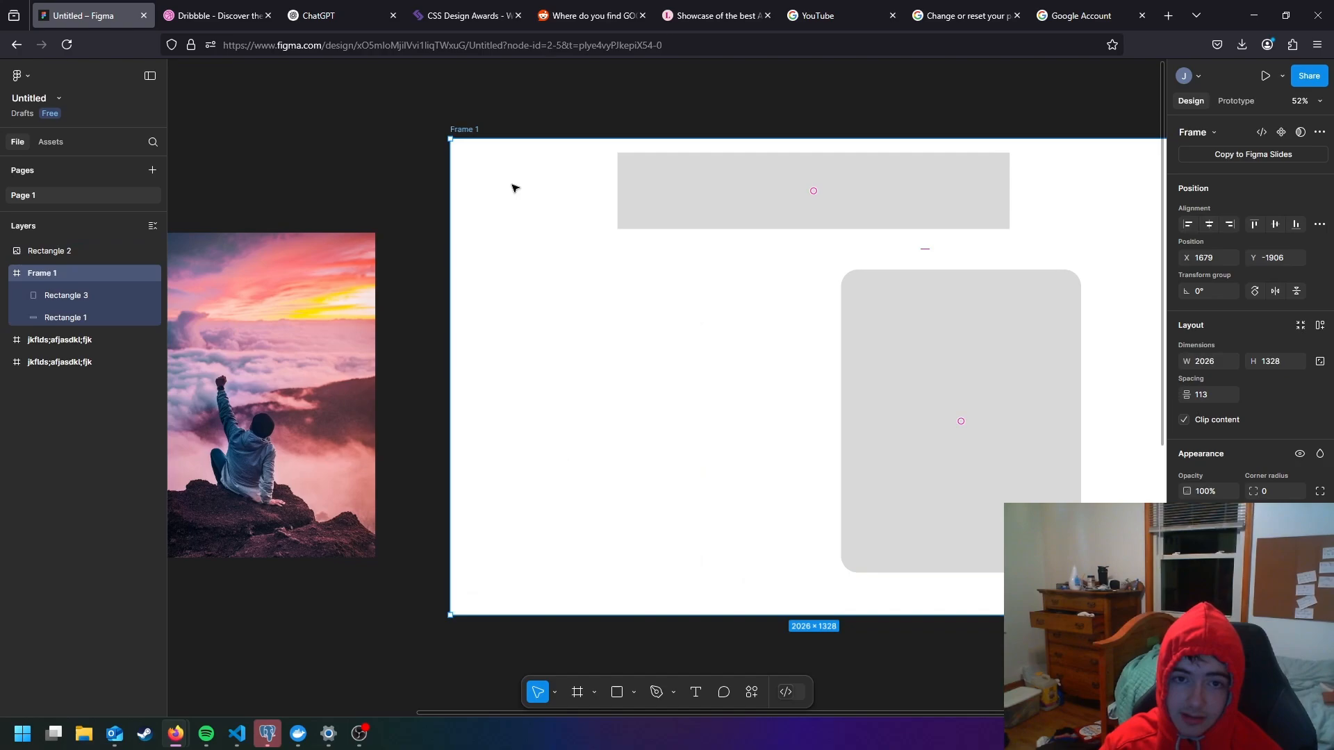
ctrl+scroll(431, 227, down, 2)
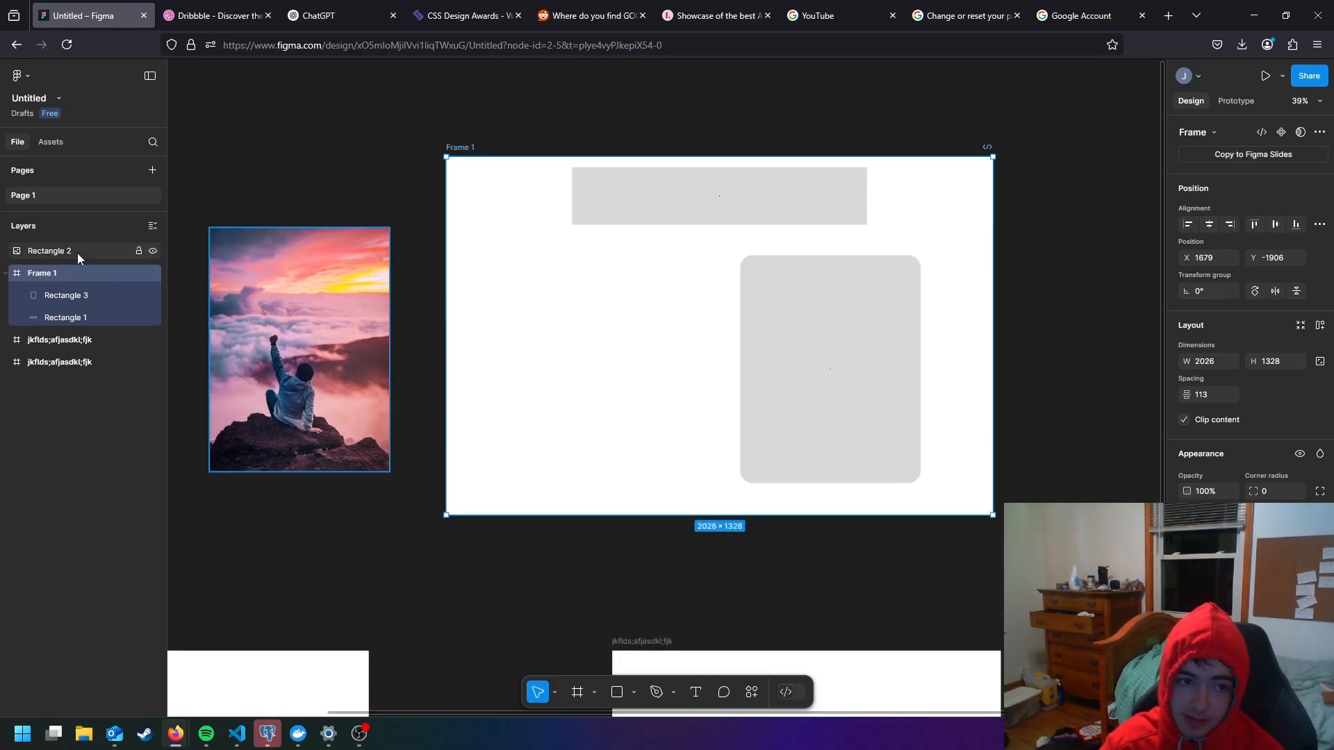
drag(77, 253, 86, 323)
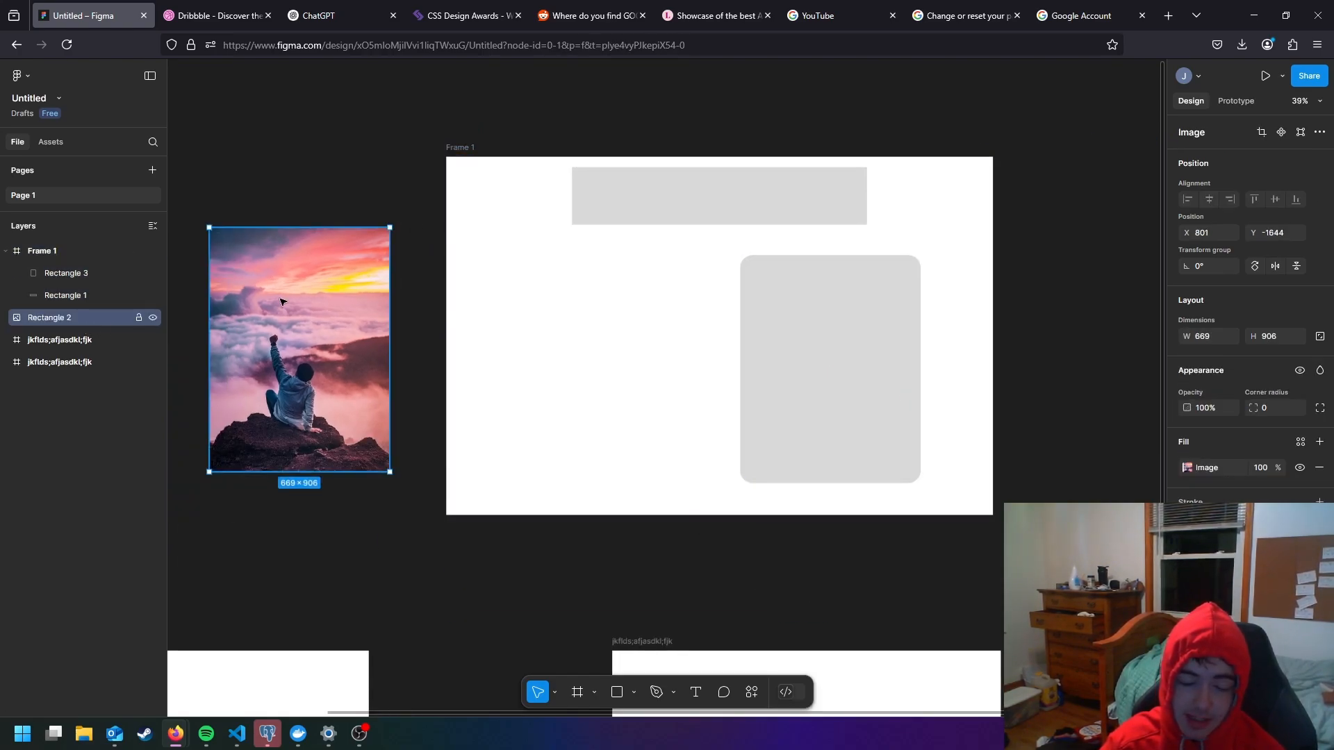
- Bring the image back into Frame 1 and position it at about X 228, Y 365
click(332, 153)
drag(328, 257, 595, 282)
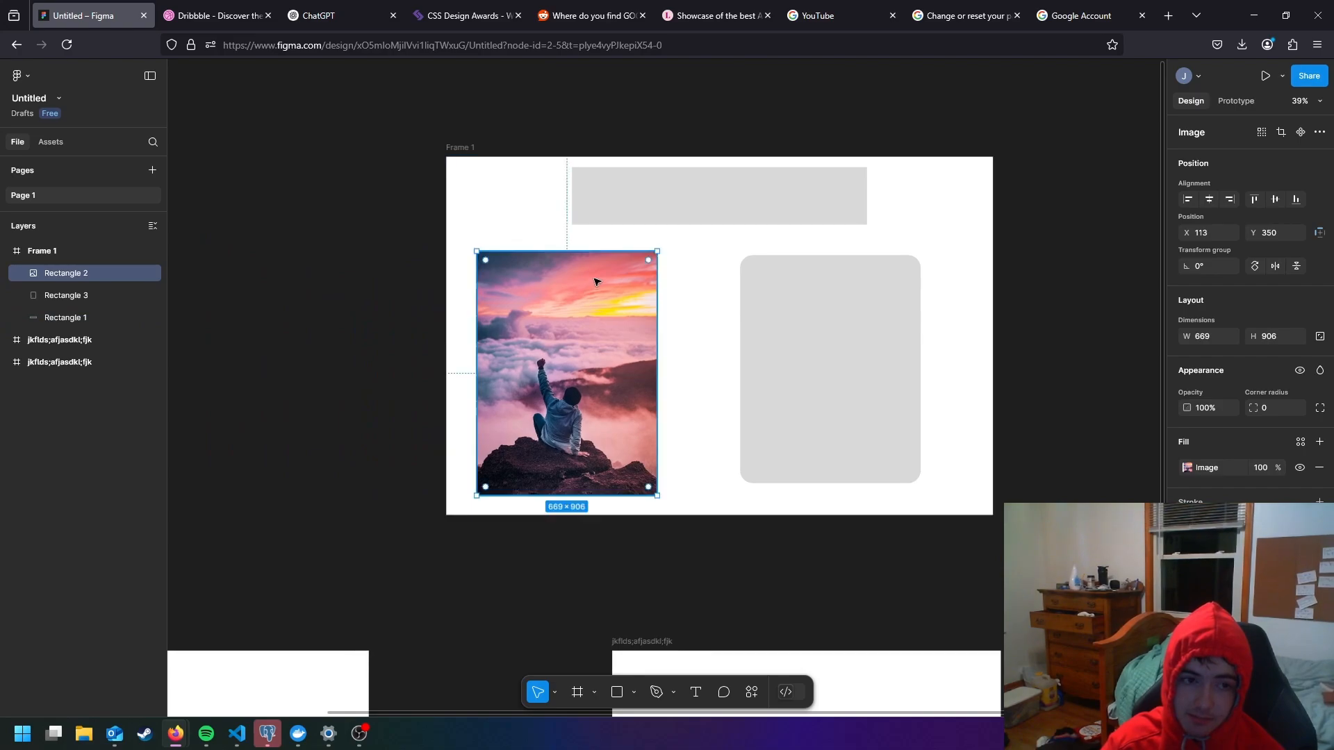
ctrl+scroll(431, 222, up, 3)
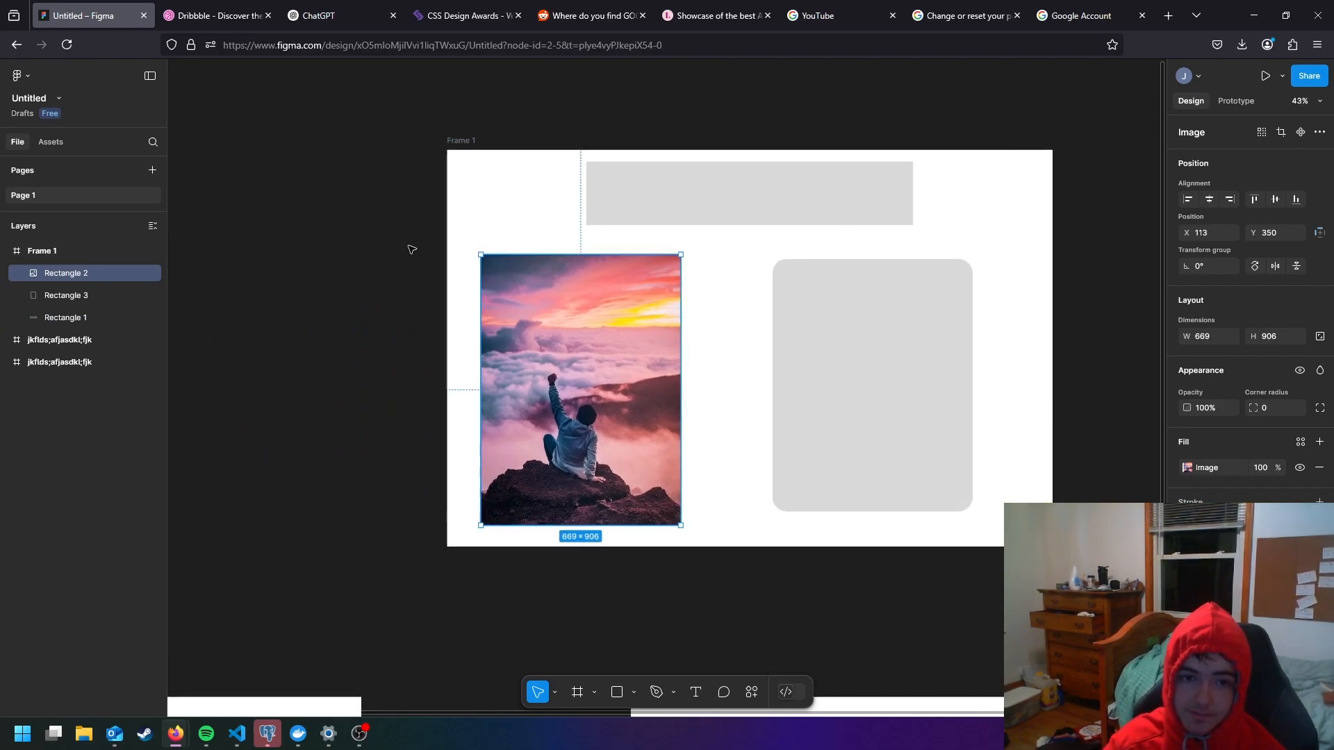
drag(574, 326, 610, 330)
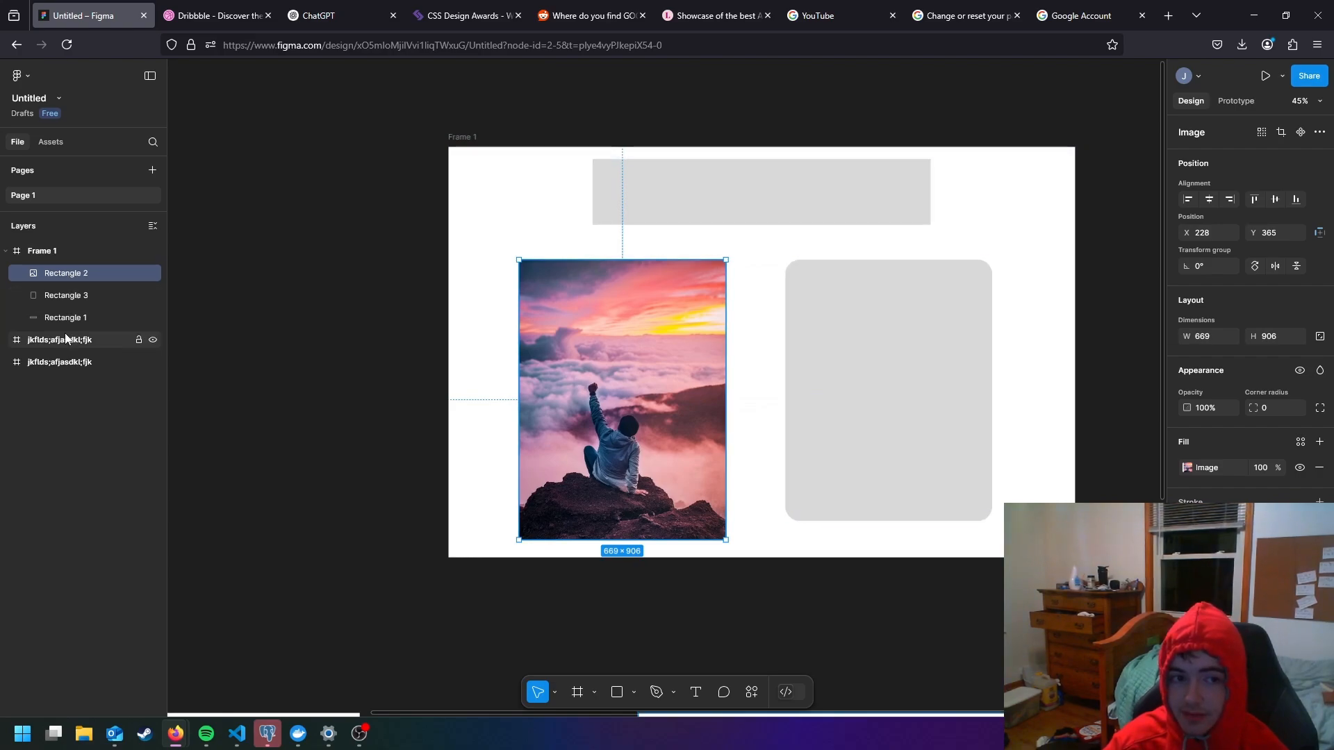
- Rename the image's layer as iamge
double_click(66, 275)
text(iamge)
key(Return)
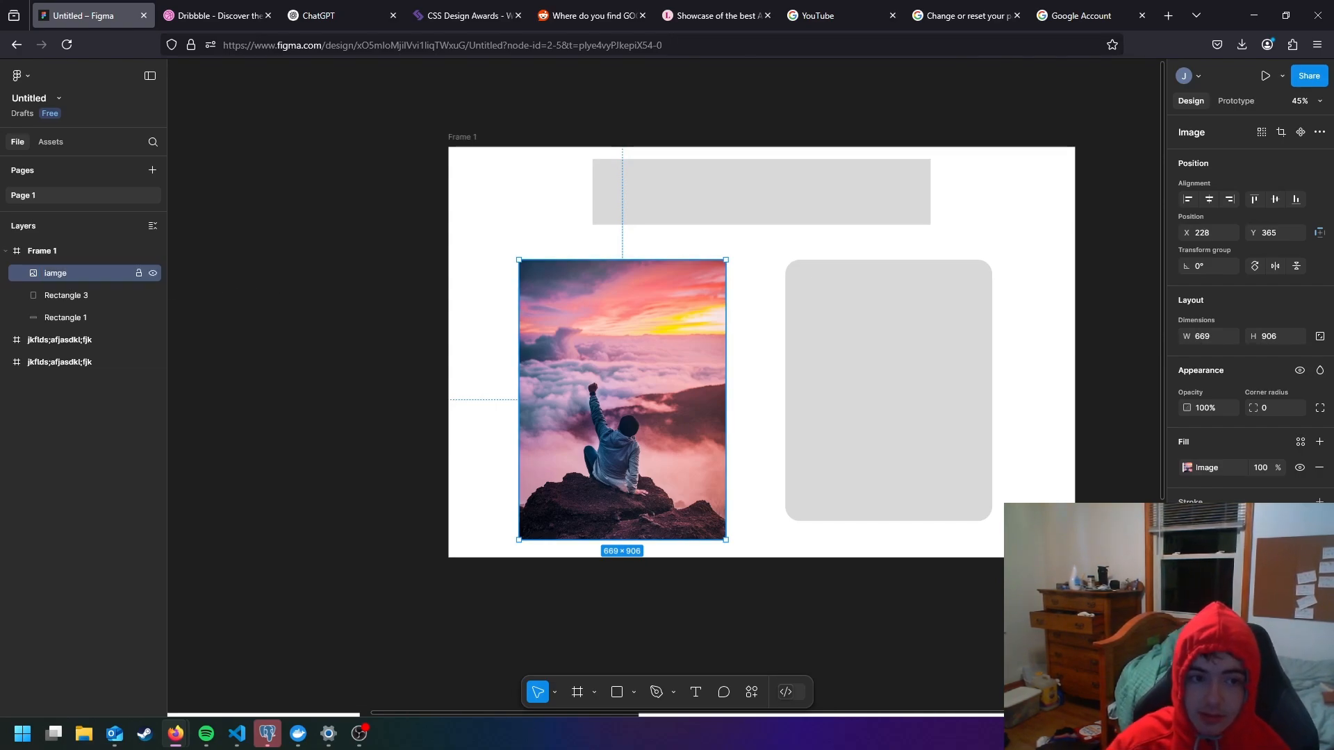
- Move the image so it overlaps the rounded rectangle, and rename the rounded rectangle's layer as login modal
drag(609, 335, 740, 298)
double_click(90, 296)
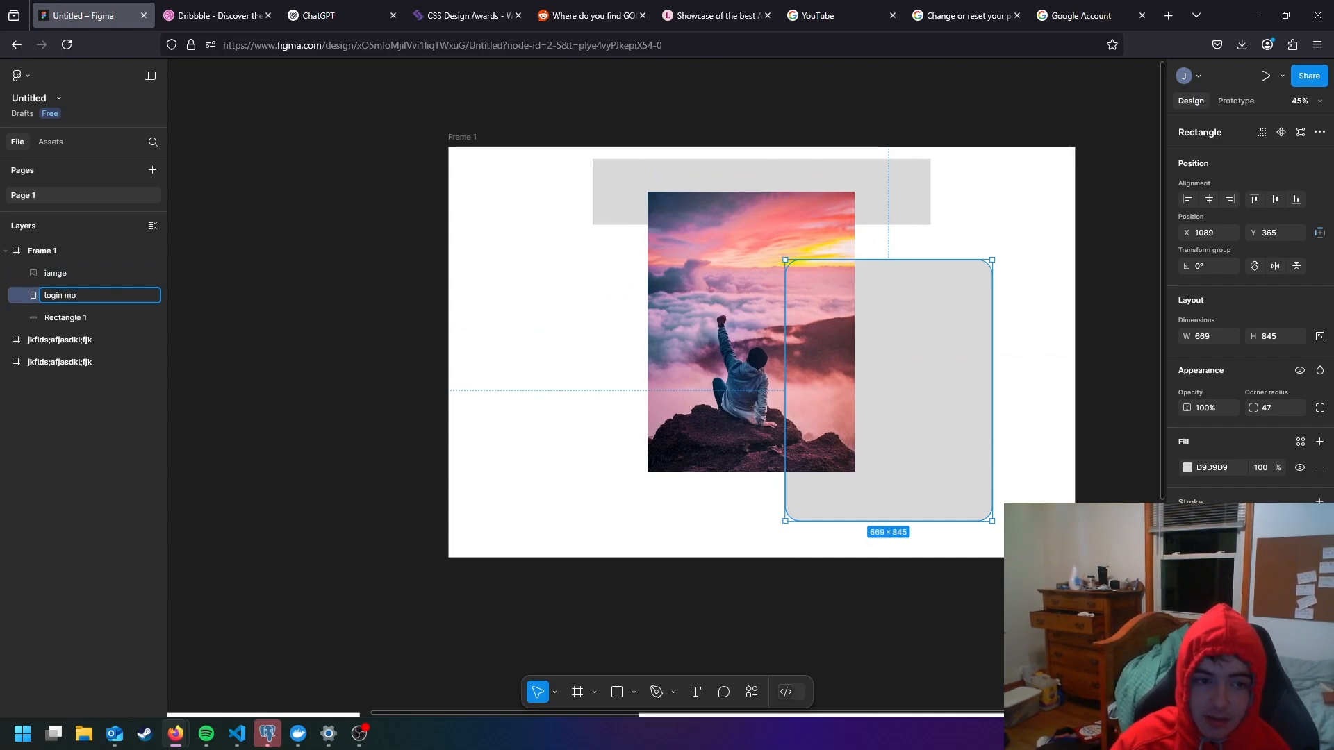
text(login modal)
key(Return)
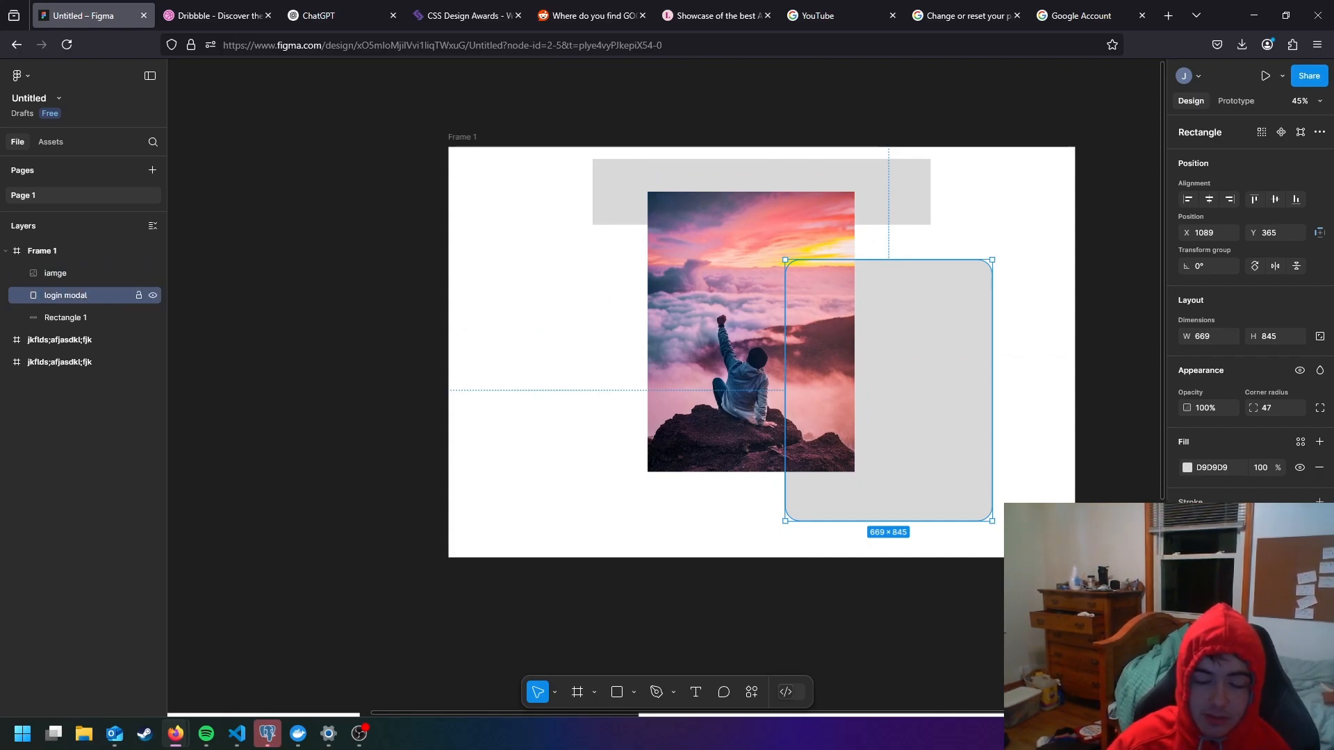
- Shift the image slightly to the left and reposition the login modal rectangle within the frame
click(727, 327)
drag(727, 326, 687, 344)
drag(932, 363, 939, 410)
- Set the login modal's fill to A2A2A2 and move the rectangle to about X 1150, Y 145
click(1188, 467)
drag(1018, 481, 1012, 480)
click(1036, 321)
drag(927, 369, 930, 276)
- Rename the wide rectangle along the frame's upper edge as title
click(799, 183)
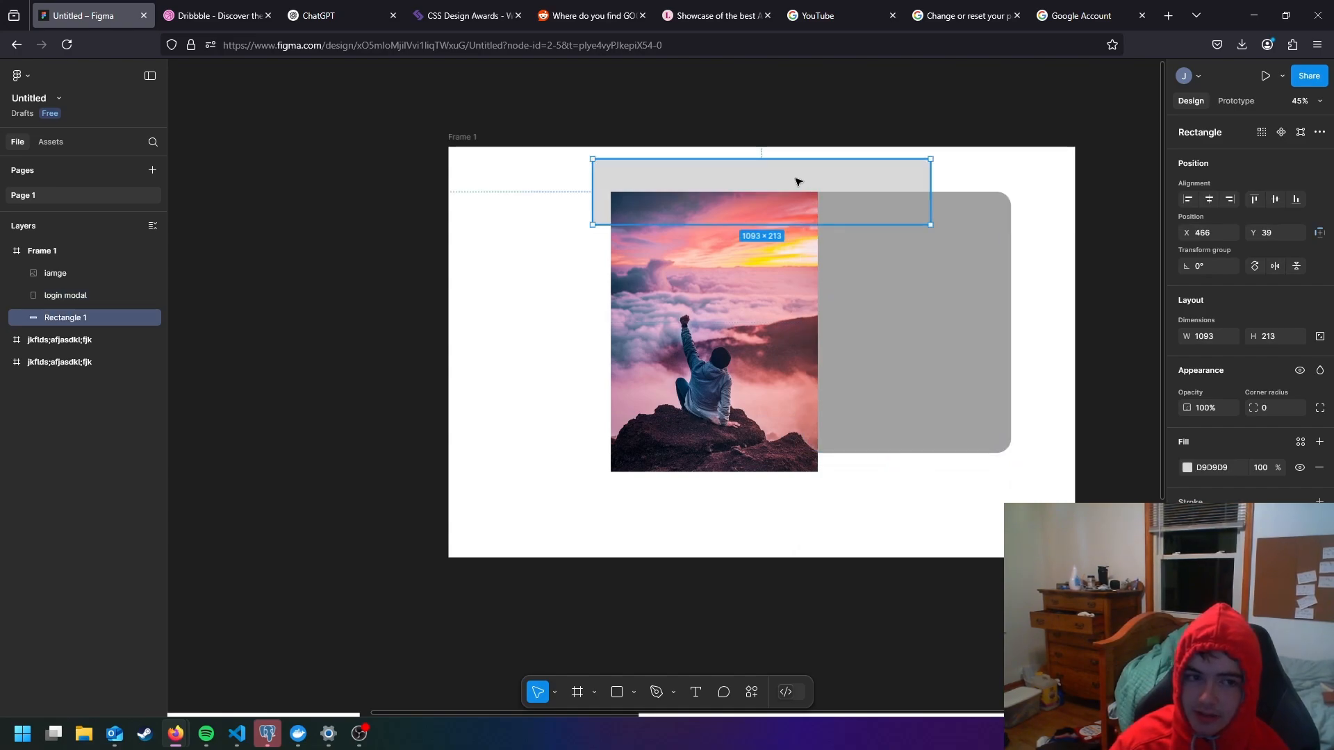
double_click(79, 316)
text(title)
key(Return)
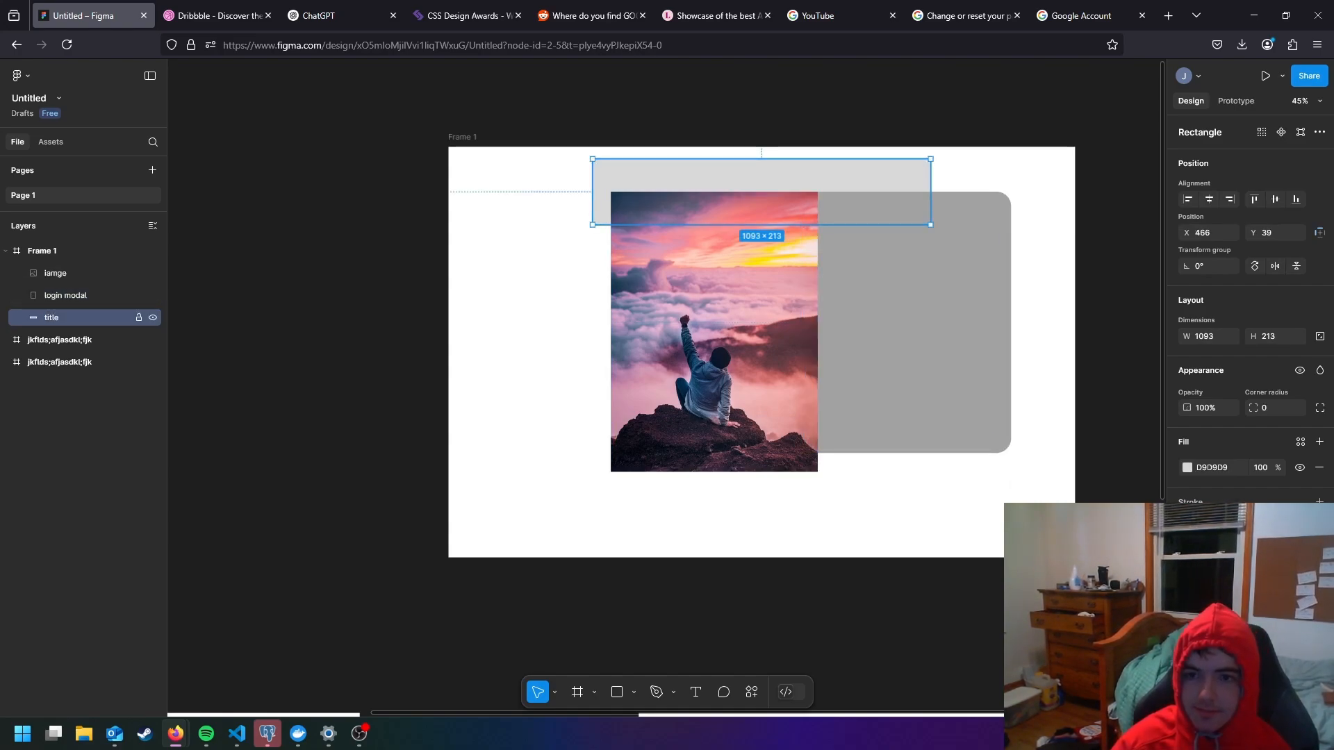
- Lower the image below the title rectangle and position it at about X 588, Y 358
click(814, 299)
drag(815, 299, 814, 375)
click(922, 273)
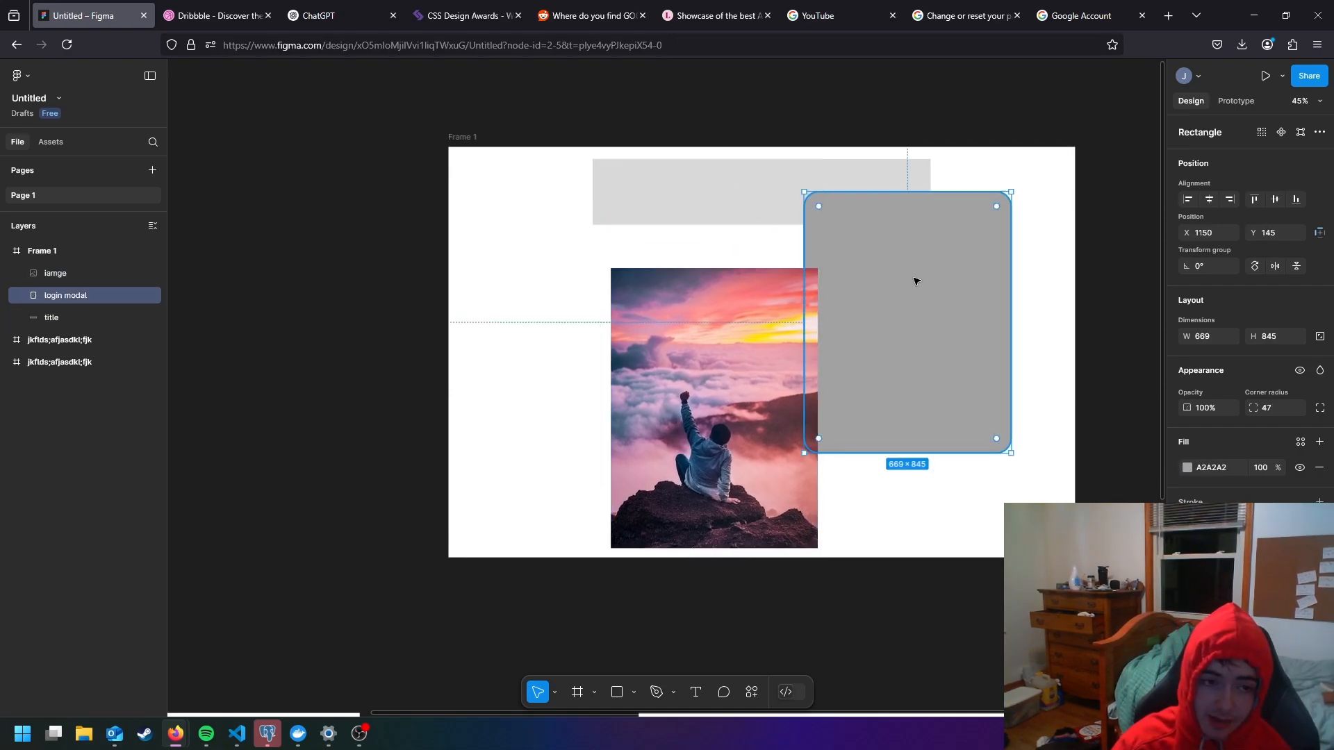
click(733, 209)
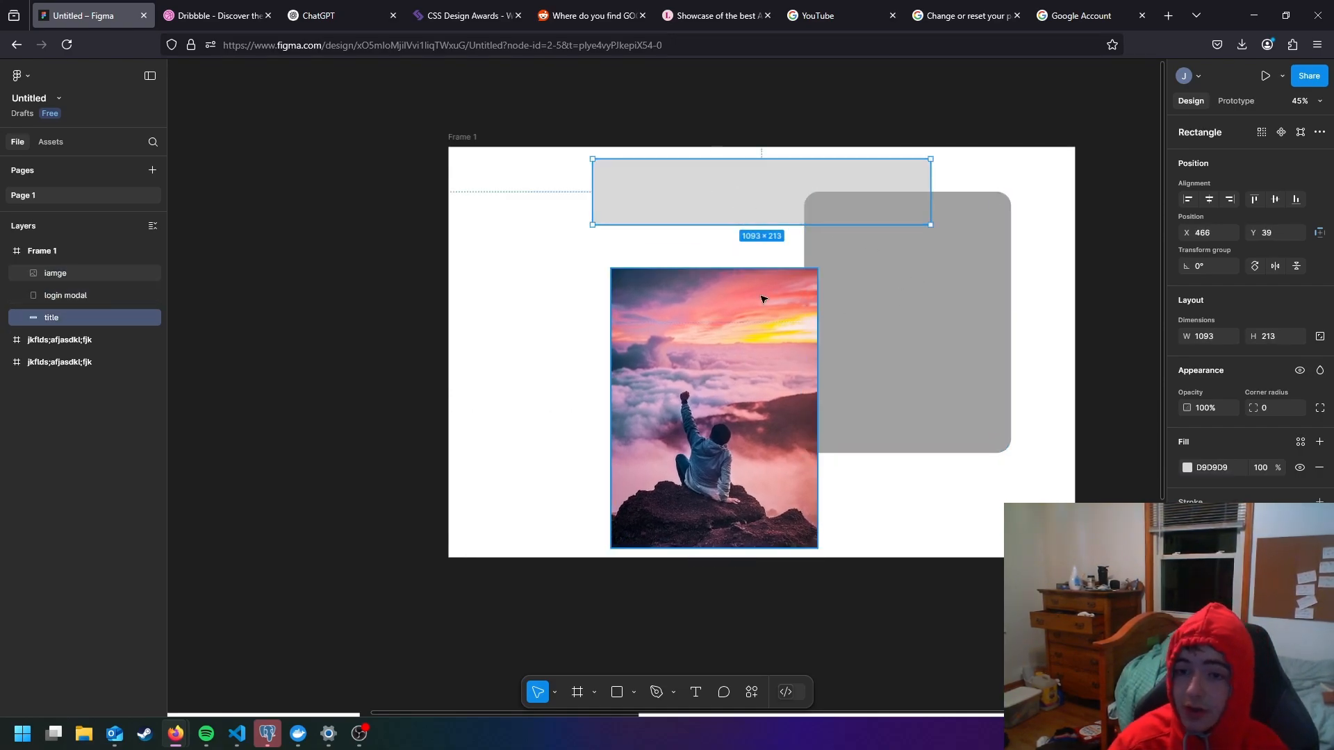
click(706, 339)
drag(706, 339, 725, 329)
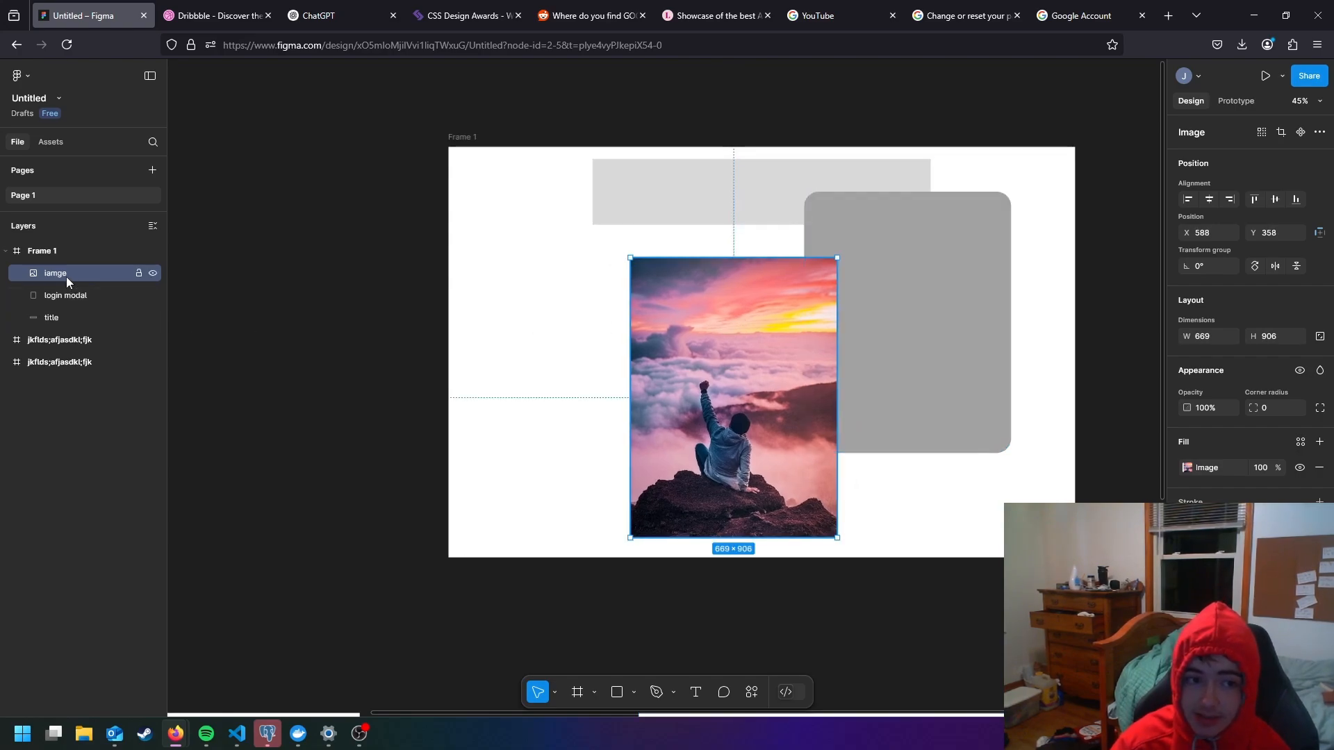
- Arrange the image in the frame's left half and the login modal at about X 1185, Y 362, nudging the title rectangle slightly
mouse_move(66, 274)
mouse_down()
mouse_move(71, 307)
mouse_move(69, 274)
mouse_up()
drag(674, 353, 563, 344)
drag(911, 336, 863, 371)
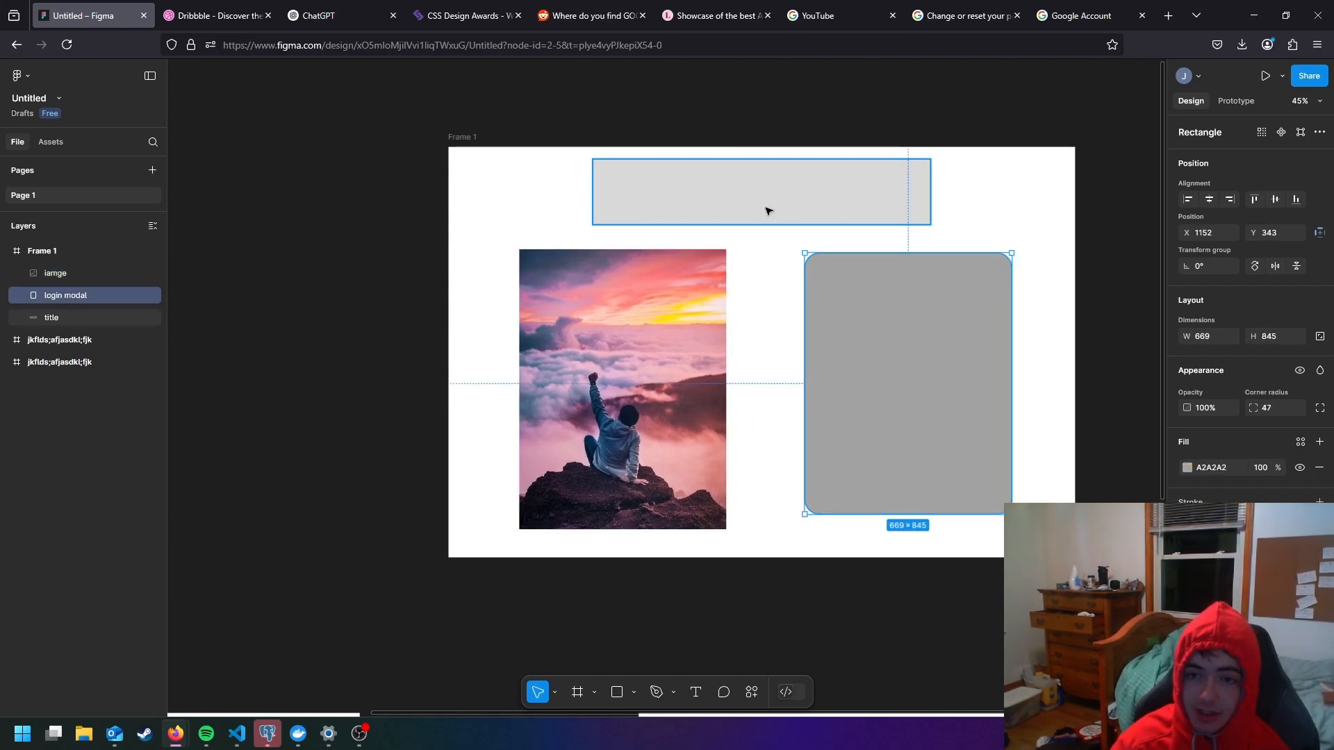
drag(769, 209, 763, 215)
drag(873, 311, 884, 322)
- Move the image over the title and login modal to about X 697, Y 99 and send it to the back
drag(625, 333, 811, 247)
click(999, 248)
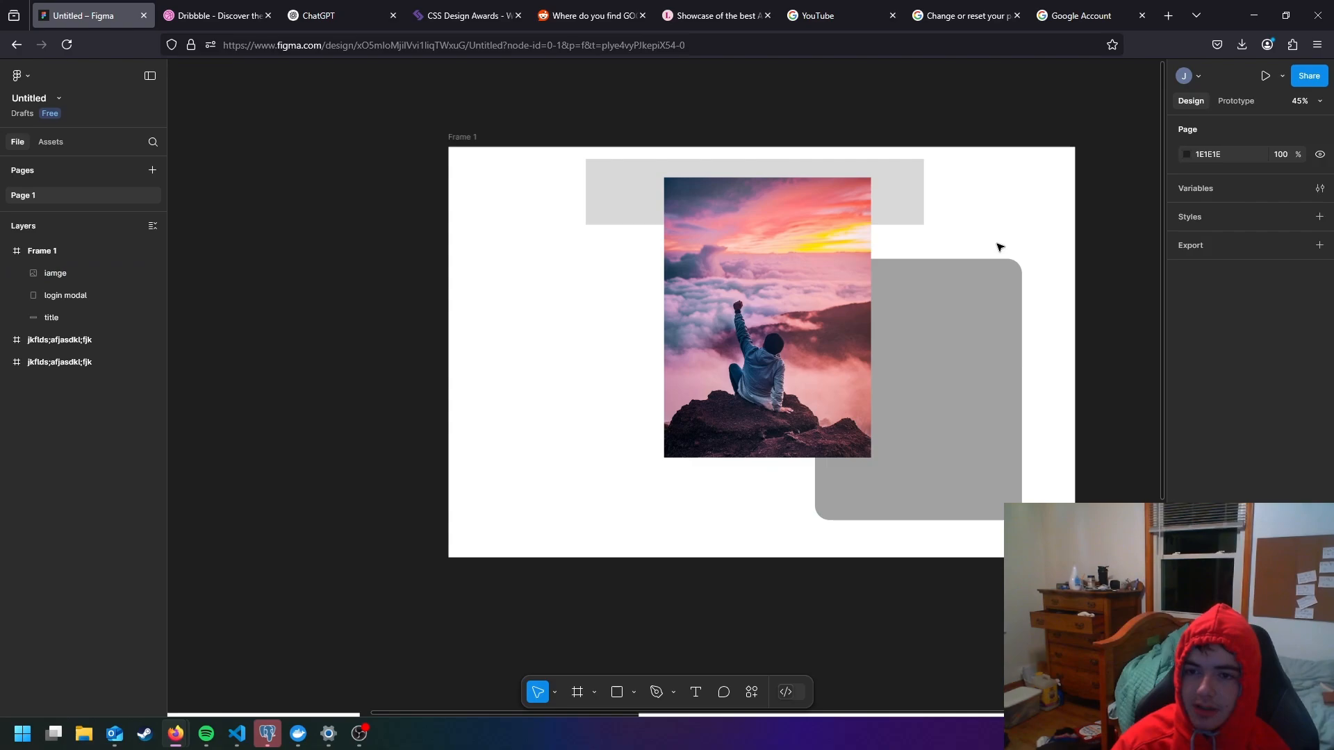
click(786, 296)
right_click(736, 332)
click(716, 339)
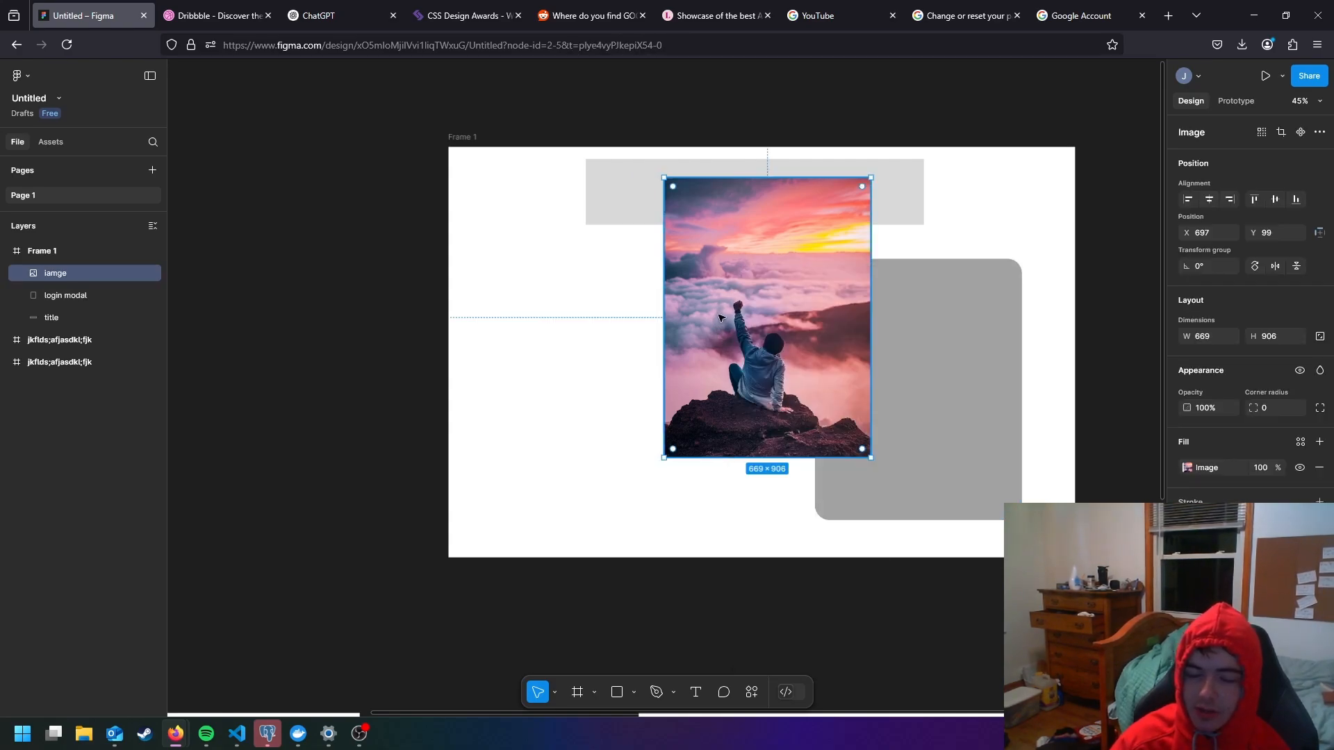
right_click(720, 335)
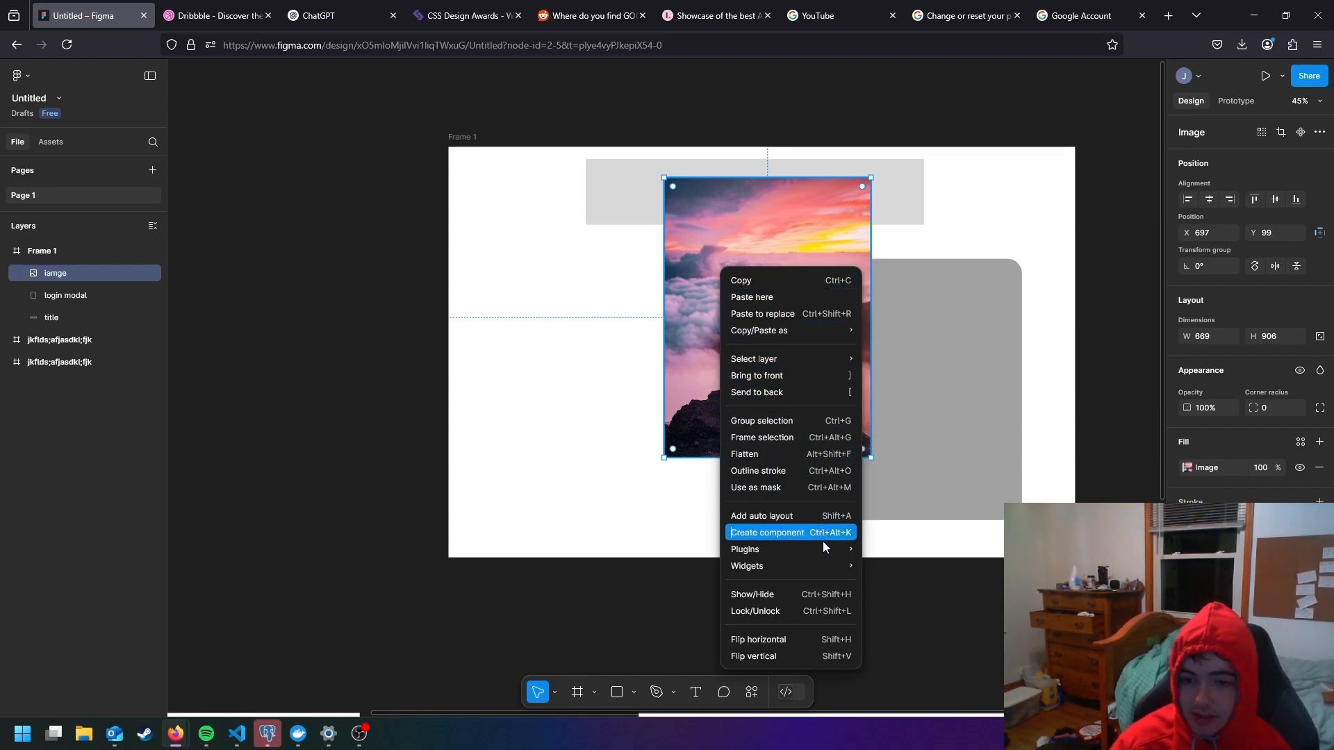
click(806, 394)
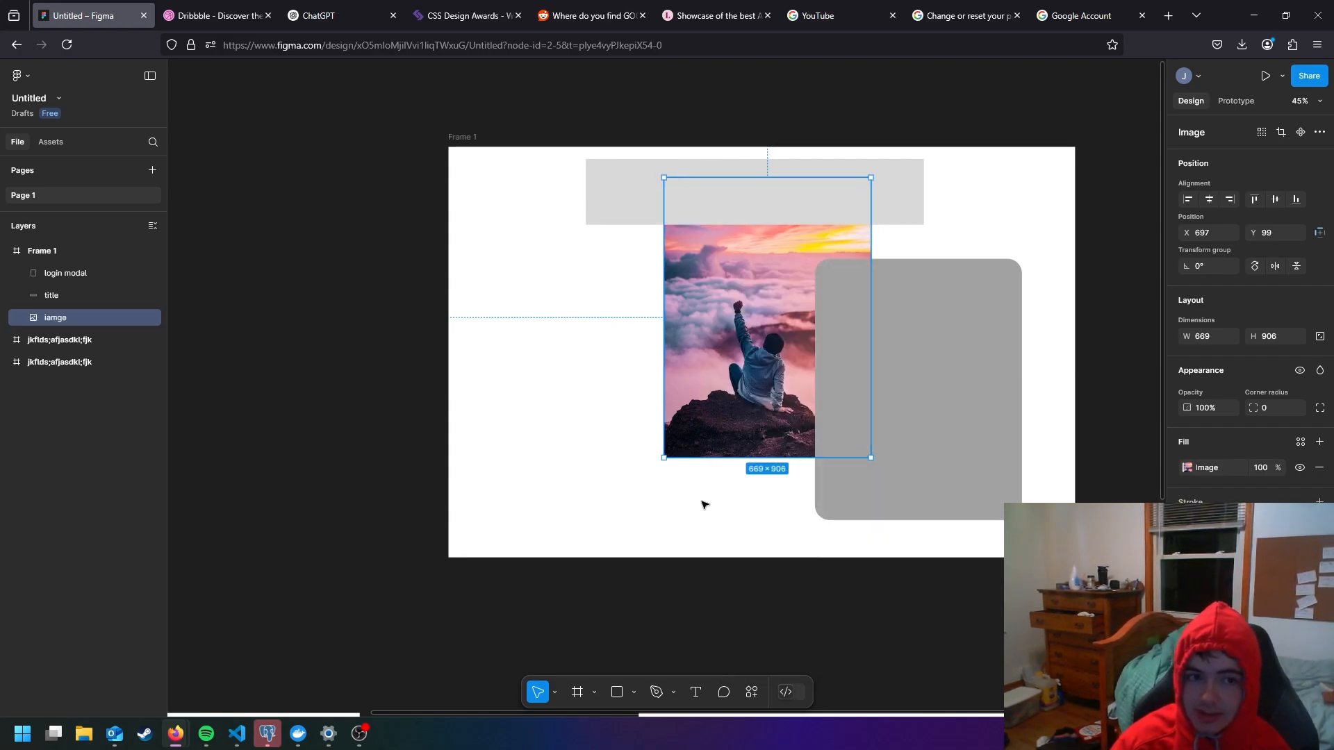
click(528, 313)
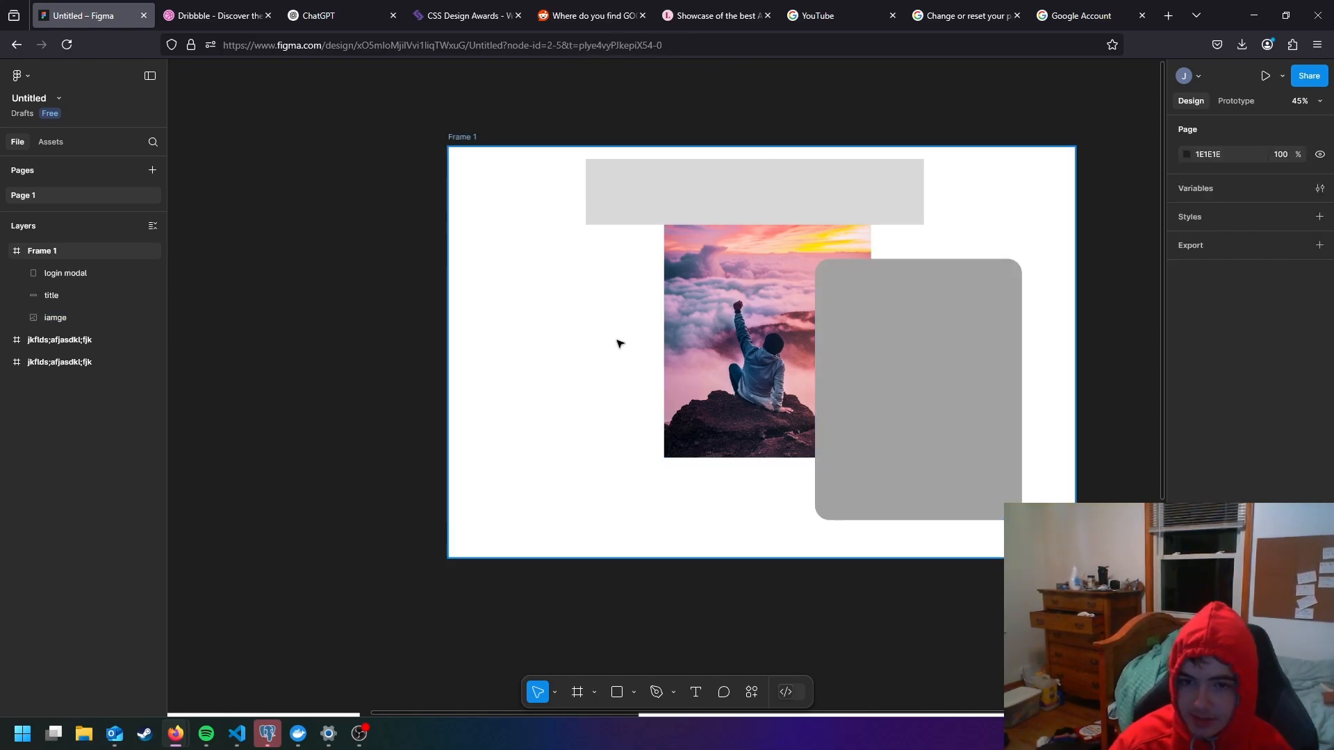
- Undo the image's send-to-back and overlapping move, and place the image in the frame's left half beside the login modal
key(ctrl+z)
key(ctrl+z)
key(ctrl+z)
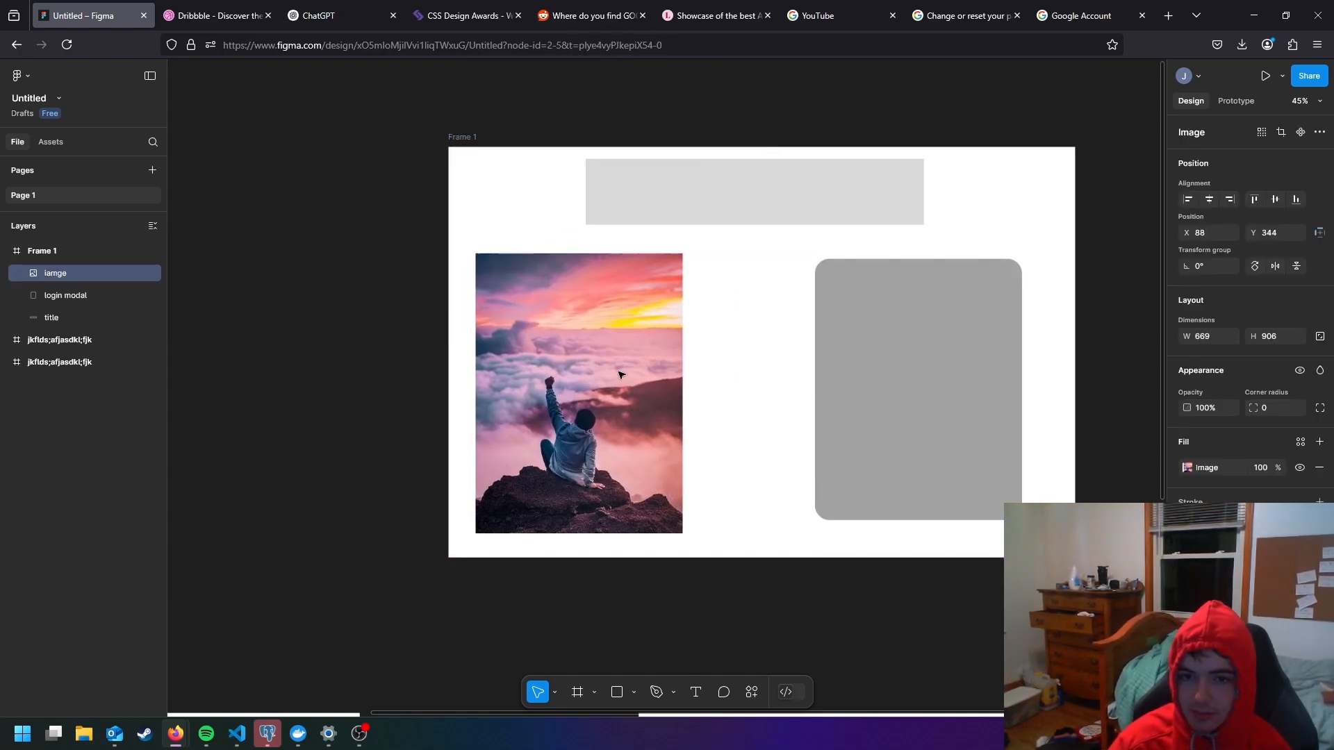
drag(637, 376, 658, 372)
click(840, 354)
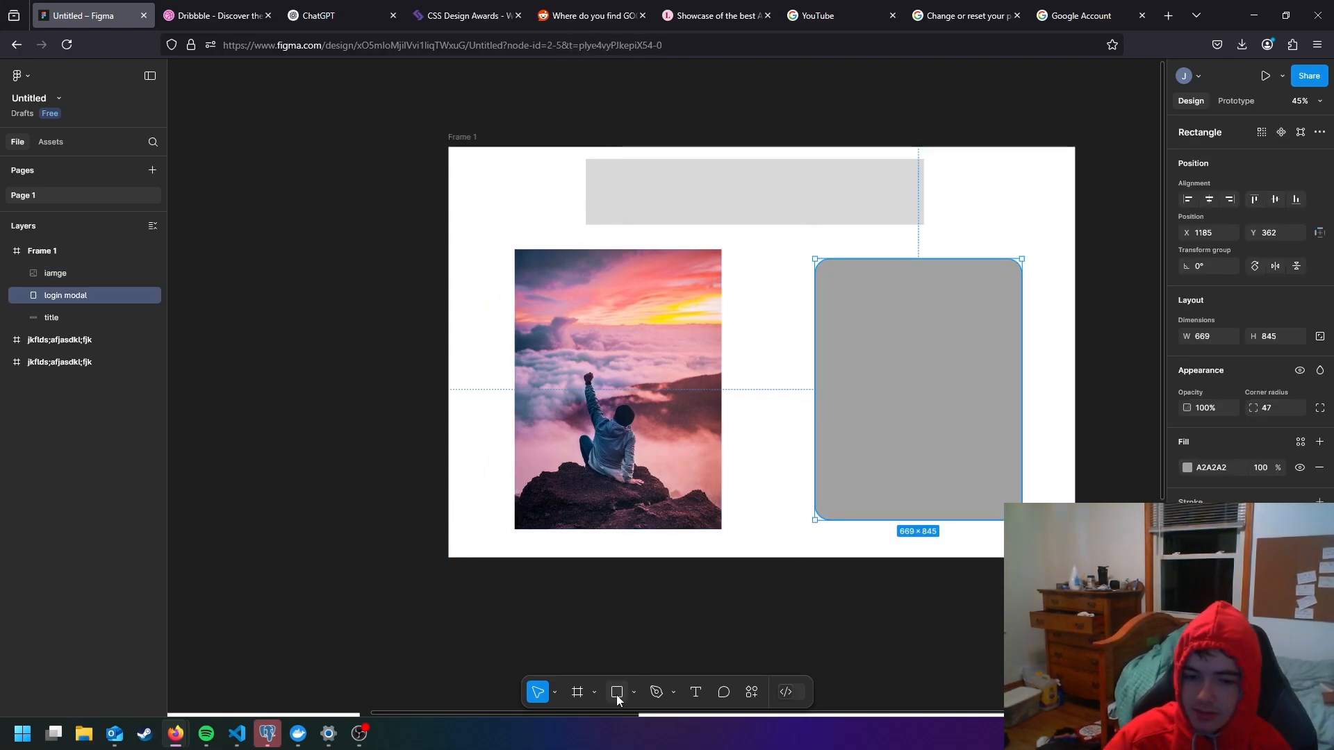
- Draw three stacked 537 × 126 rectangles inside the login modal and select all three layers together
mouse_move(834, 292)
mouse_down()
mouse_move(1008, 336)
mouse_move(944, 310)
mouse_move(923, 324)
mouse_move(902, 436)
mouse_move(918, 487)
mouse_up()
click(1078, 355)
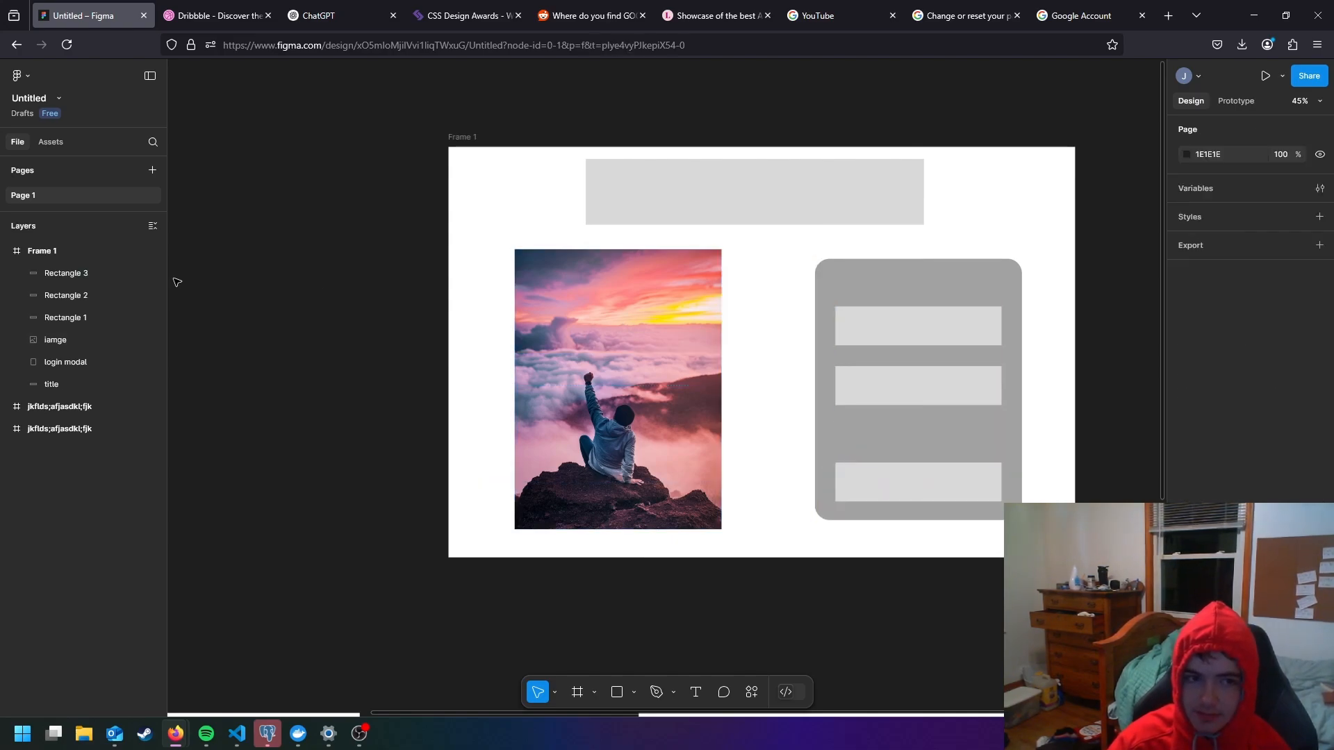
click(114, 275)
shift+click(104, 318)
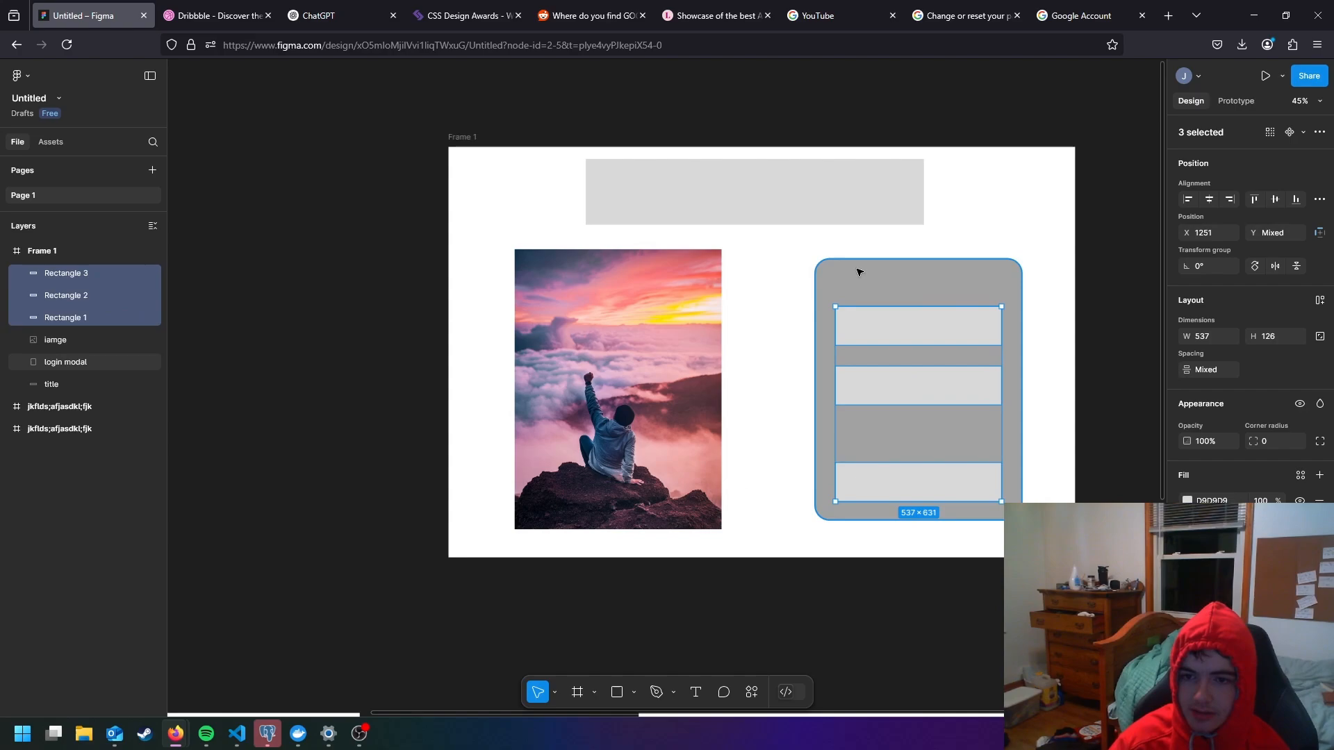
- Try to move the login modal on its own to about X 947, Y 362, and undo the move
click(789, 248)
click(852, 279)
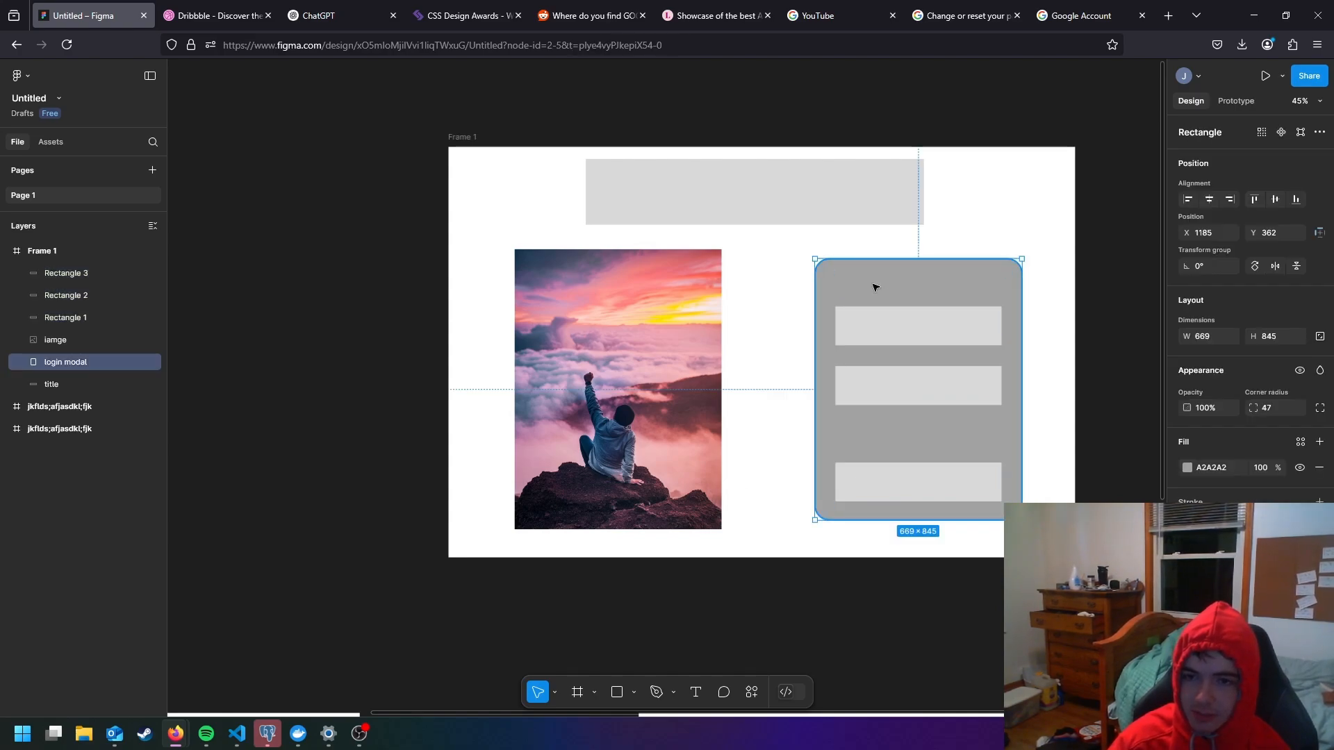
drag(874, 288, 801, 288)
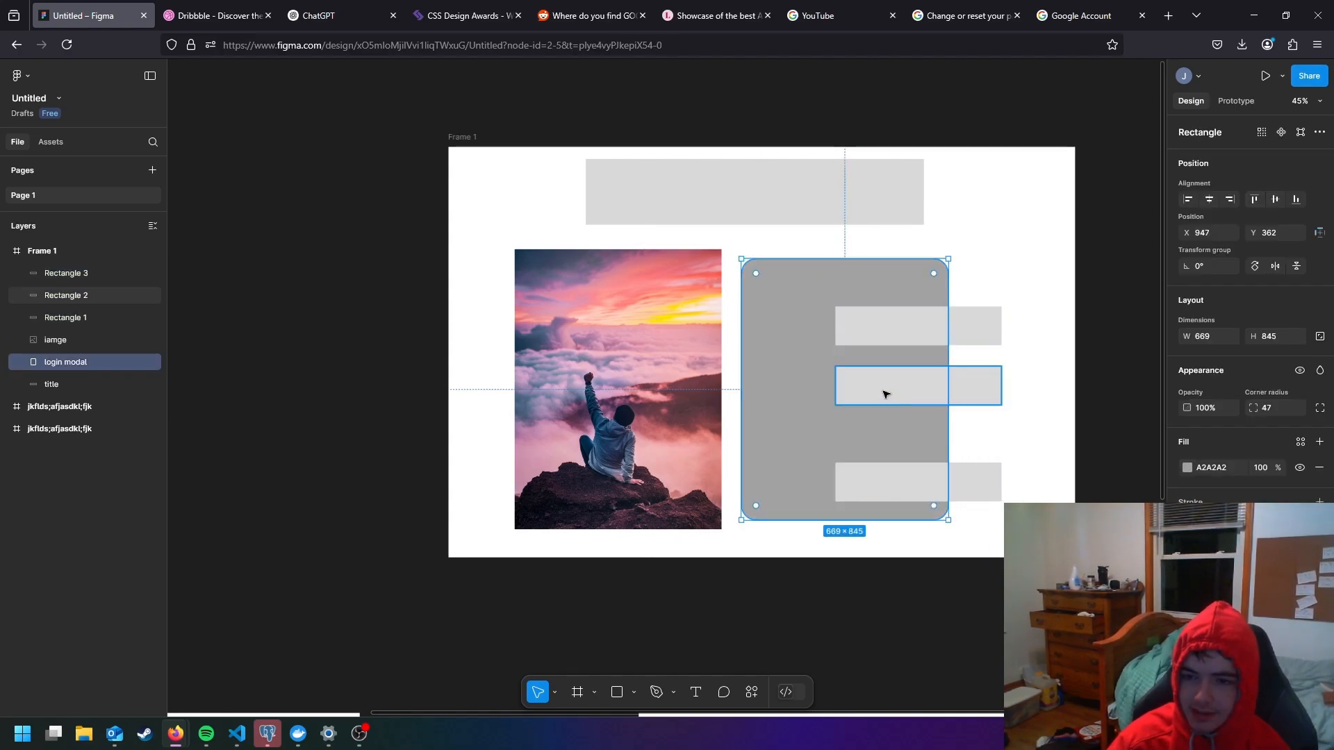
key(ctrl+z)
click(749, 298)
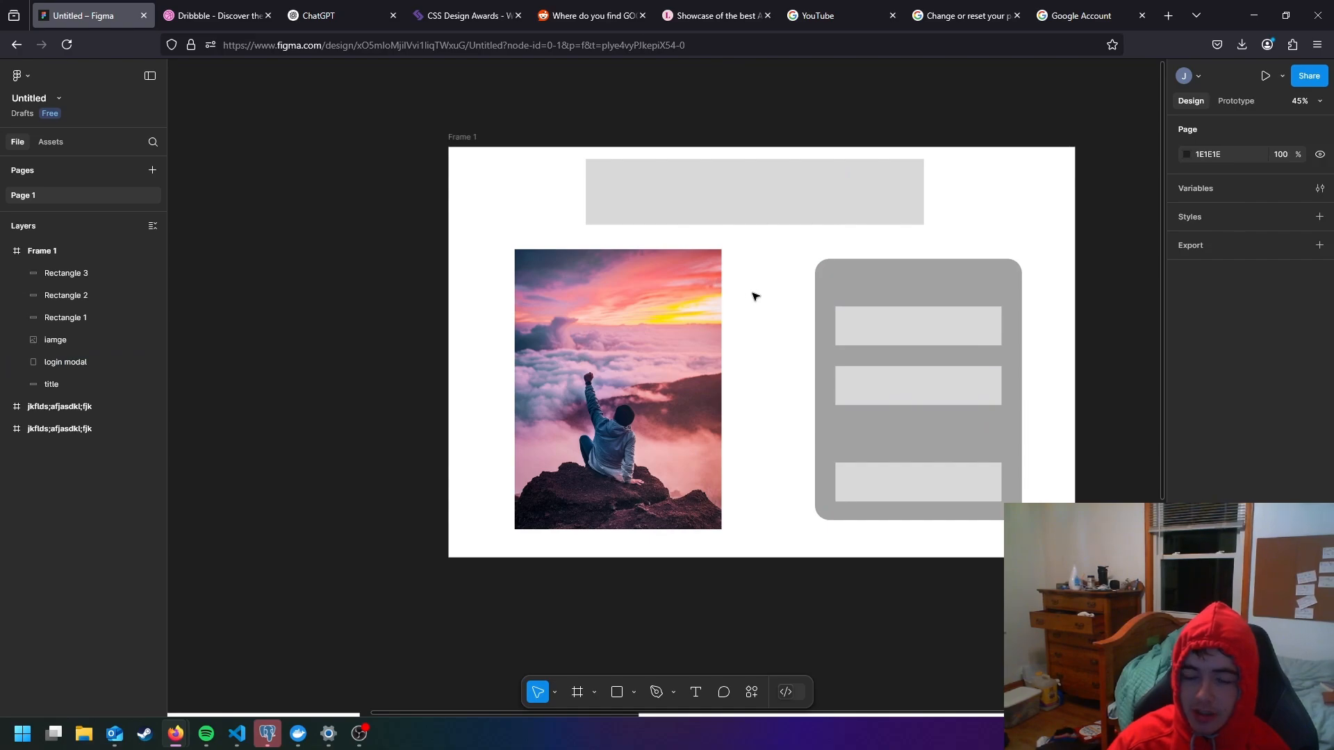
- Group the login modal with the three rectangles on it and collapse the group in the layer list
drag(786, 249, 1056, 521)
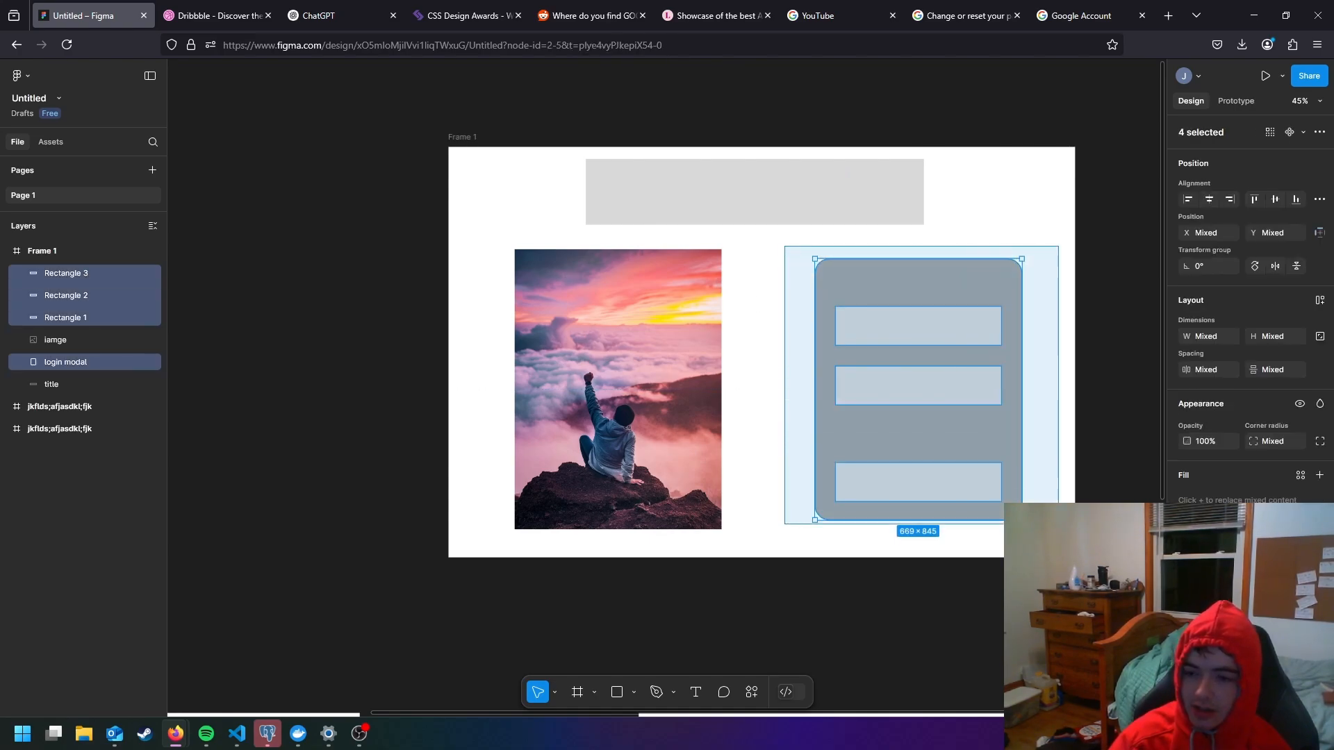
right_click(909, 414)
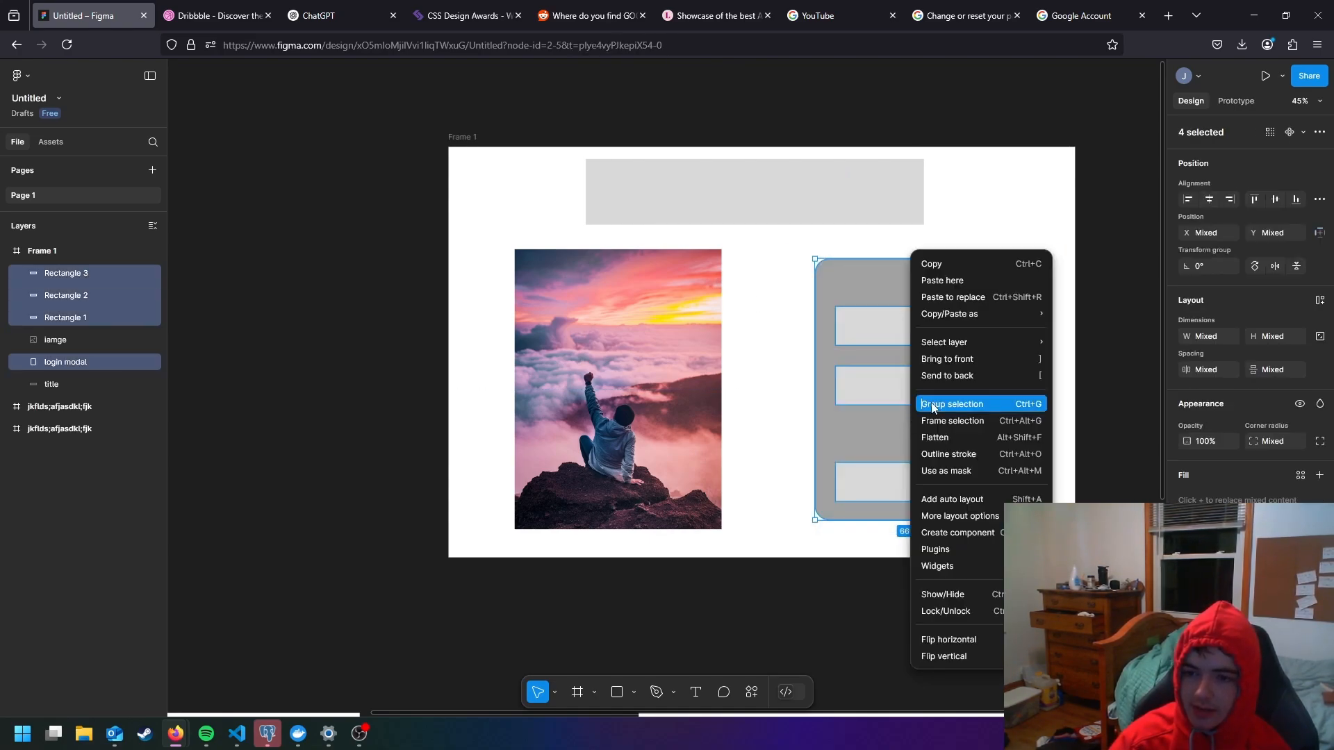
click(936, 404)
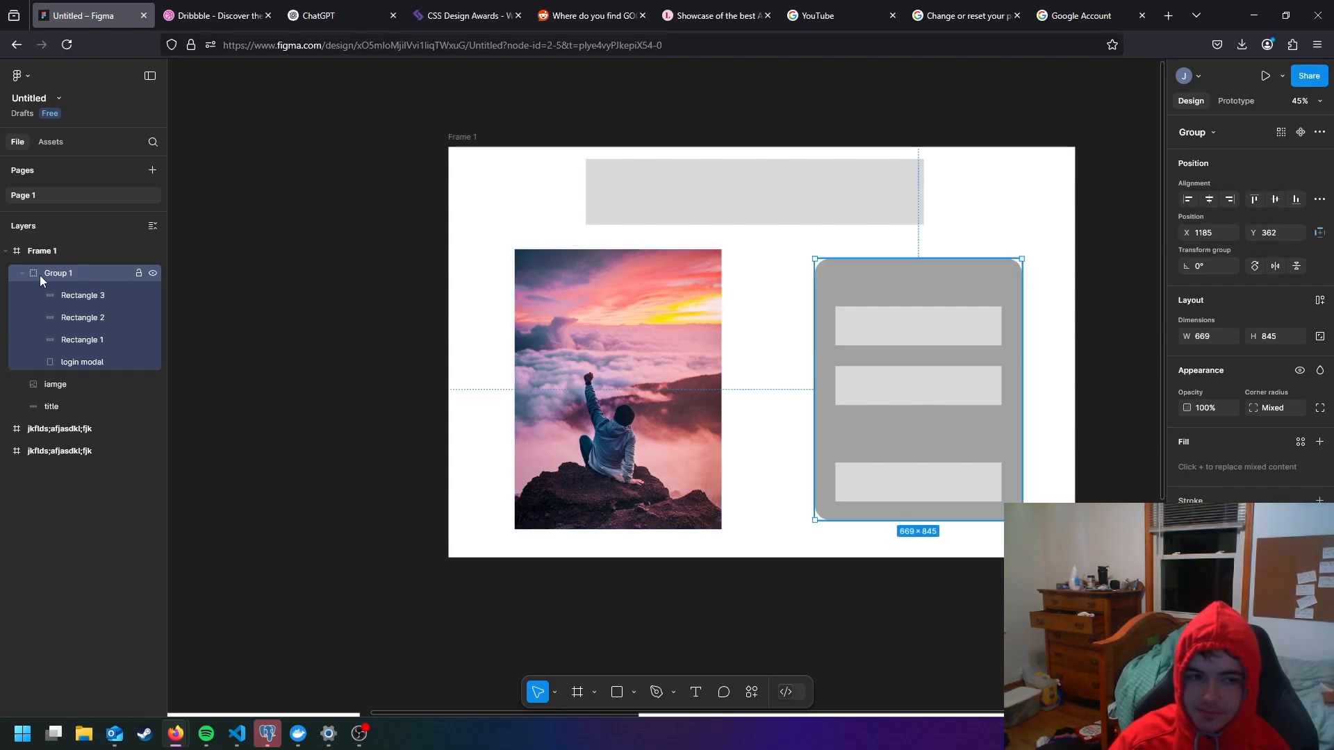
click(22, 273)
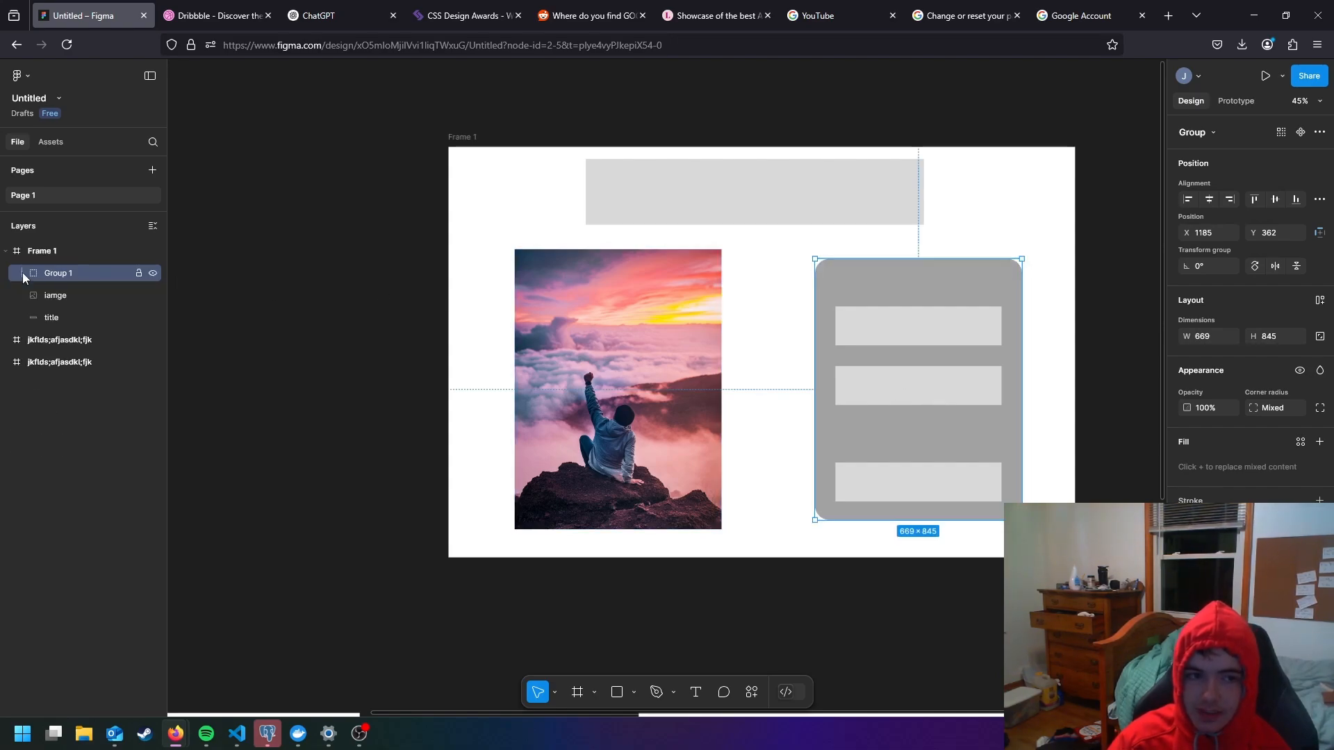
- Move the whole login modal group to about X 1145, Y 392
click(322, 310)
click(60, 273)
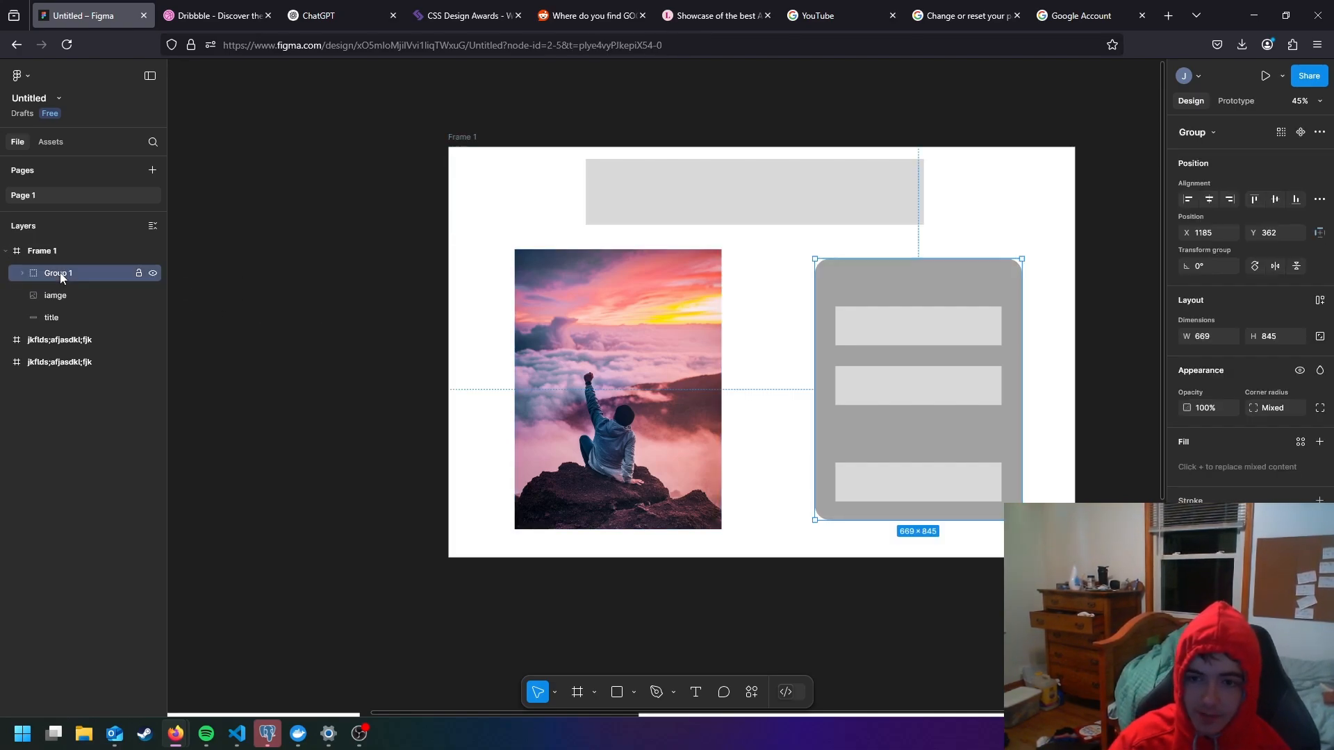
mouse_move(959, 332)
mouse_down()
mouse_move(974, 301)
mouse_move(946, 340)
mouse_up()
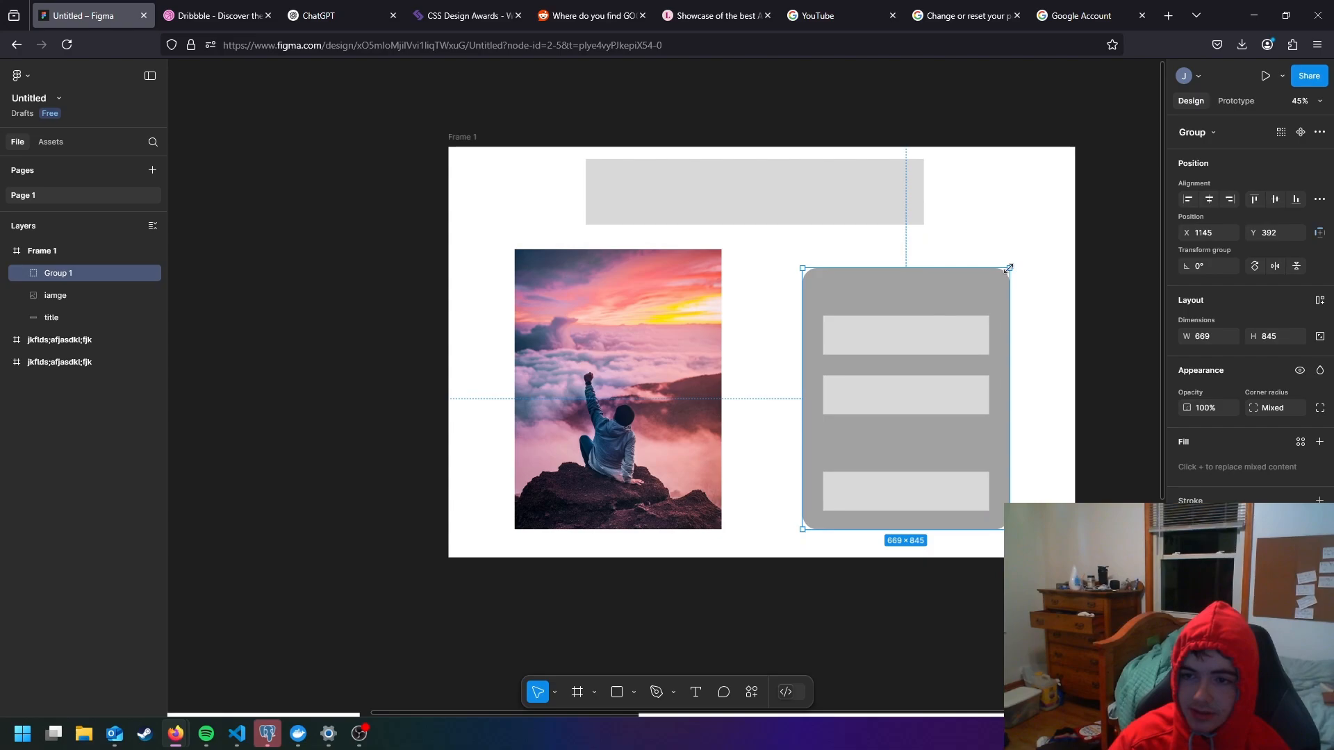
mouse_move(1010, 268)
mouse_down()
mouse_move(855, 370)
mouse_move(1010, 218)
mouse_move(1042, 265)
mouse_move(1027, 298)
mouse_move(1005, 306)
mouse_move(1009, 268)
mouse_up()
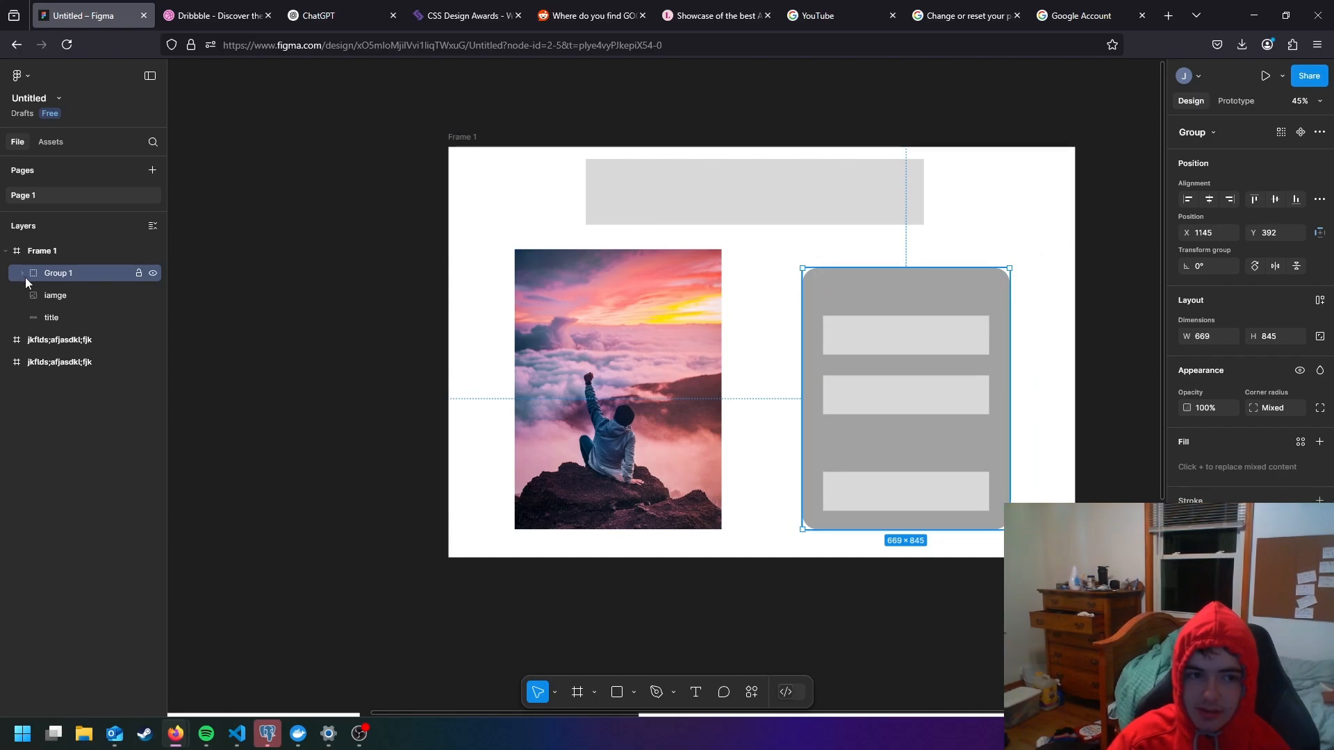
- Rename the login modal group as jfdsakl;jf
double_click(60, 273)
text(jfdsakl;jf)
key(Return)
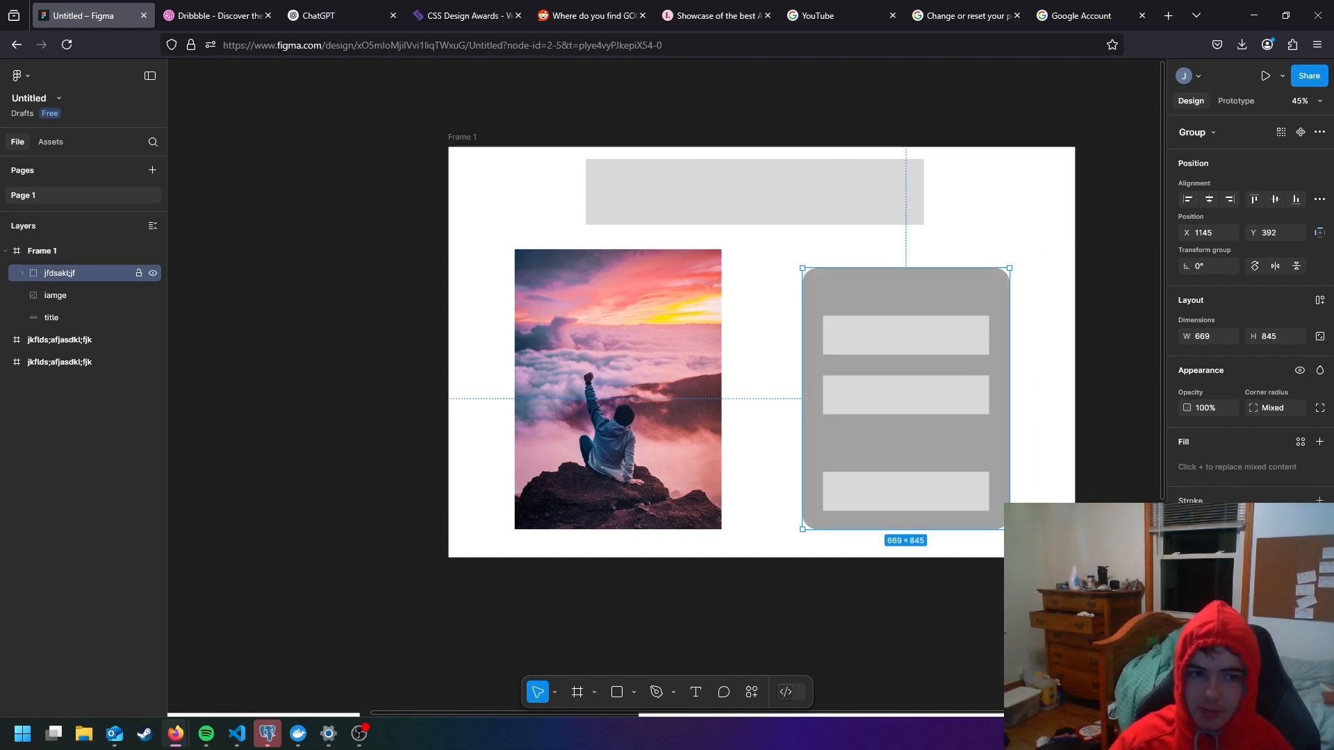
- Expand the jfdsakl;jf group and examine which object each of its layers represents
click(21, 273)
click(78, 295)
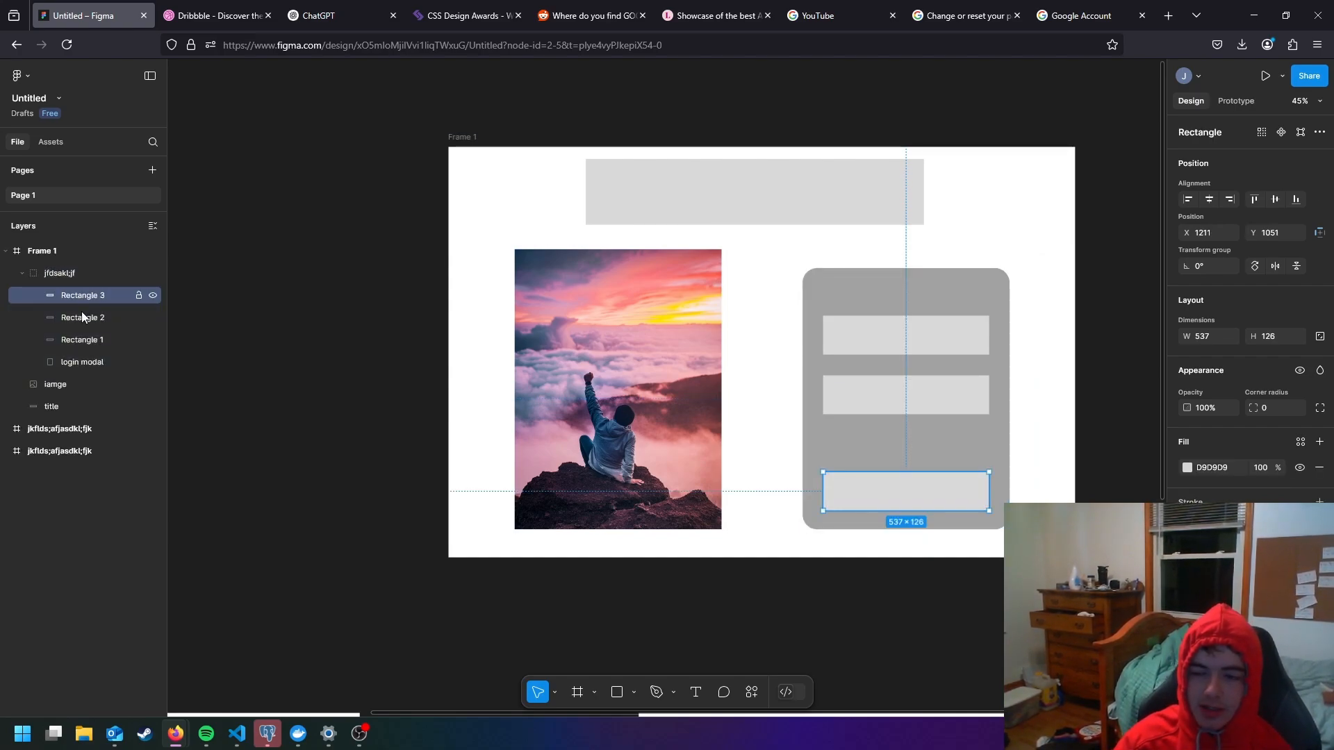
click(84, 315)
click(90, 339)
click(91, 296)
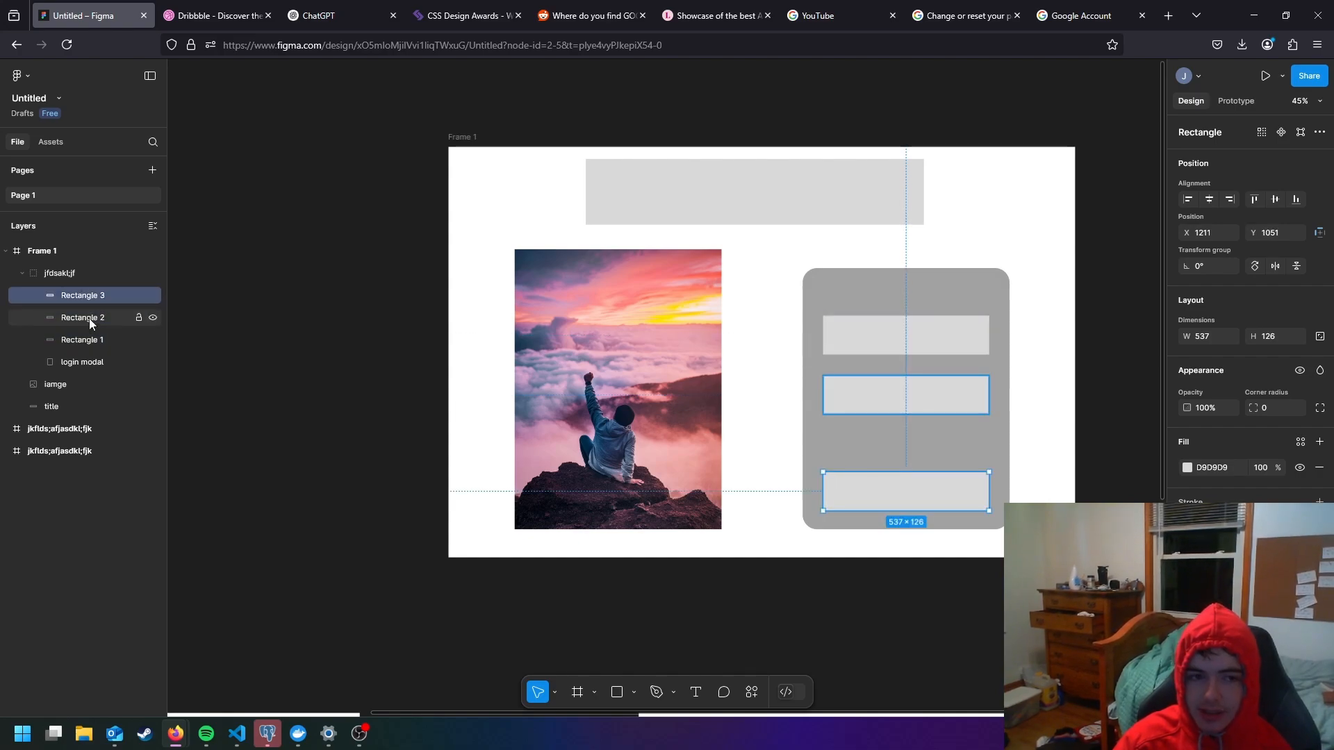
click(89, 340)
click(88, 360)
- Move the jfdsakl;jf group to about X 1202, Y 362 and check its individual layers one by one
drag(69, 274, 81, 395)
mouse_move(819, 340)
mouse_down()
mouse_move(755, 346)
mouse_move(849, 335)
mouse_move(836, 331)
mouse_up()
mouse_move(95, 297)
mouse_down()
mouse_move(93, 265)
mouse_move(92, 278)
mouse_up()
click(87, 317)
click(84, 294)
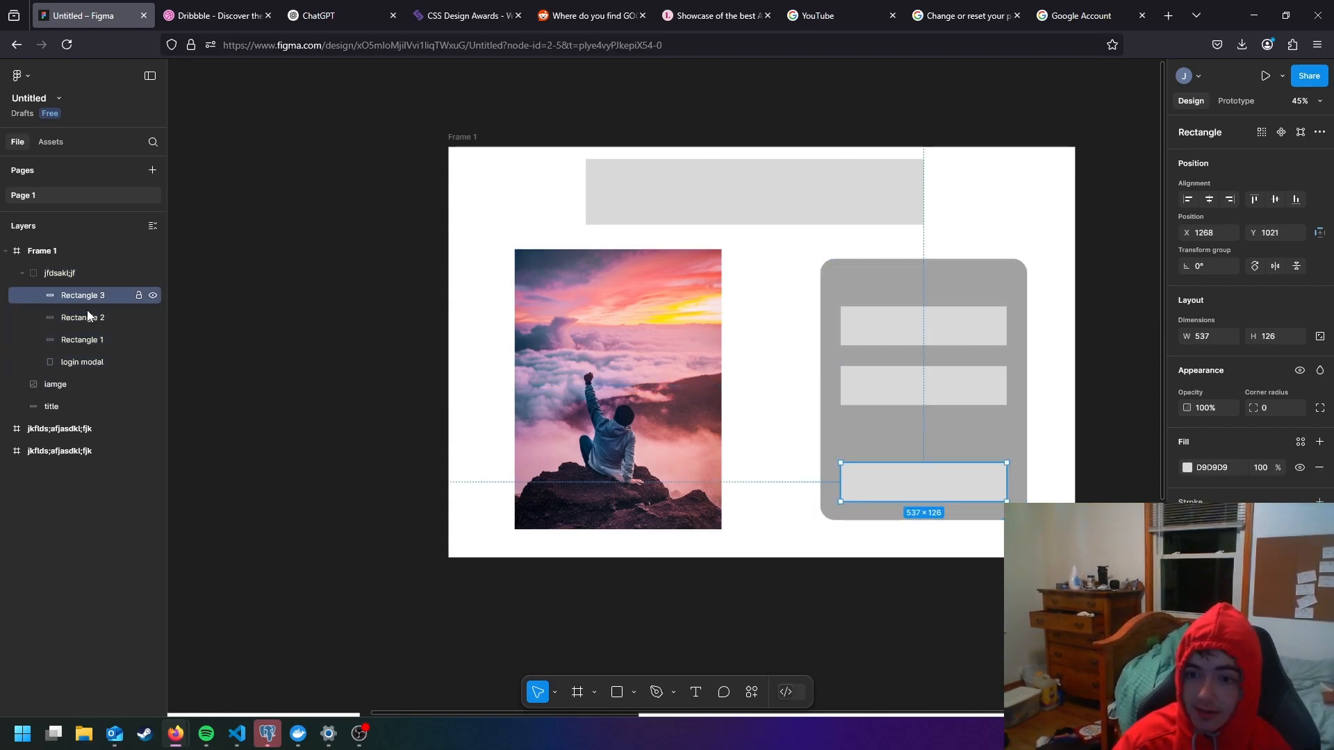
click(90, 321)
click(91, 340)
click(95, 360)
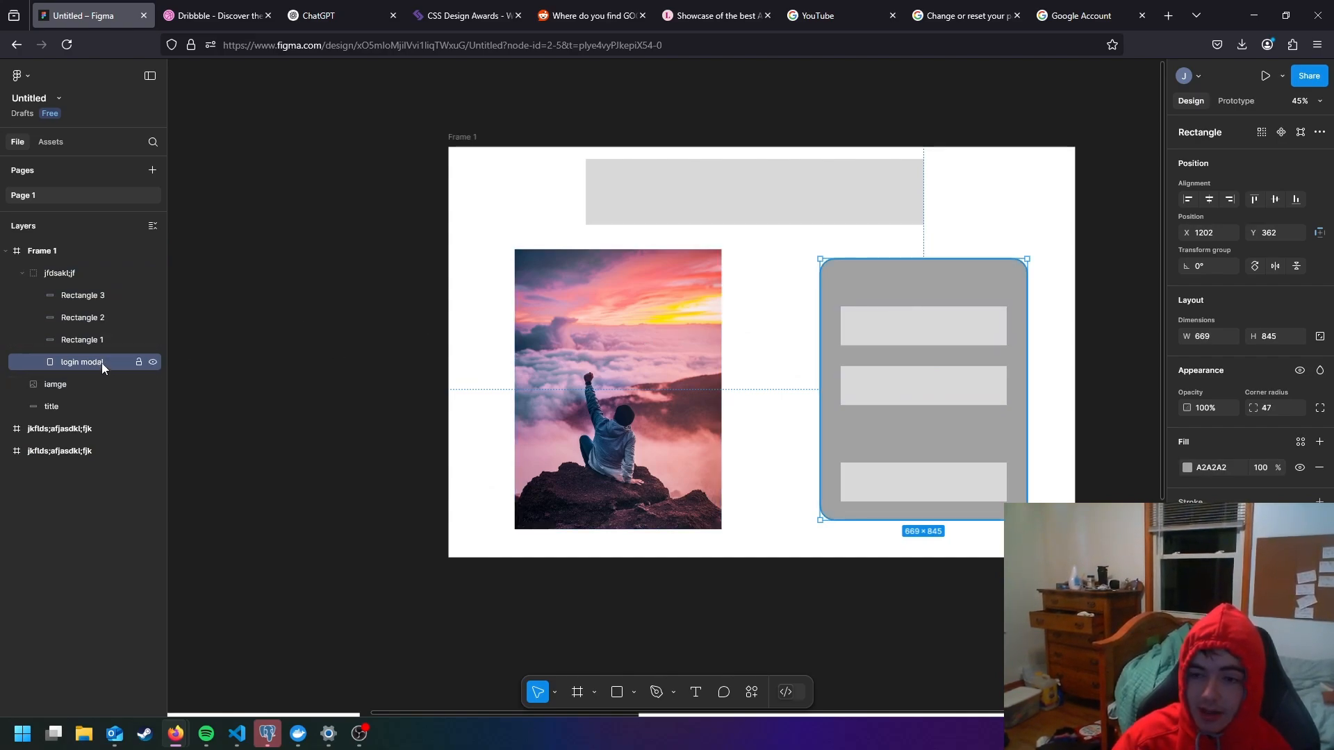
mouse_move(102, 360)
mouse_down()
mouse_move(98, 334)
mouse_move(98, 364)
mouse_up()
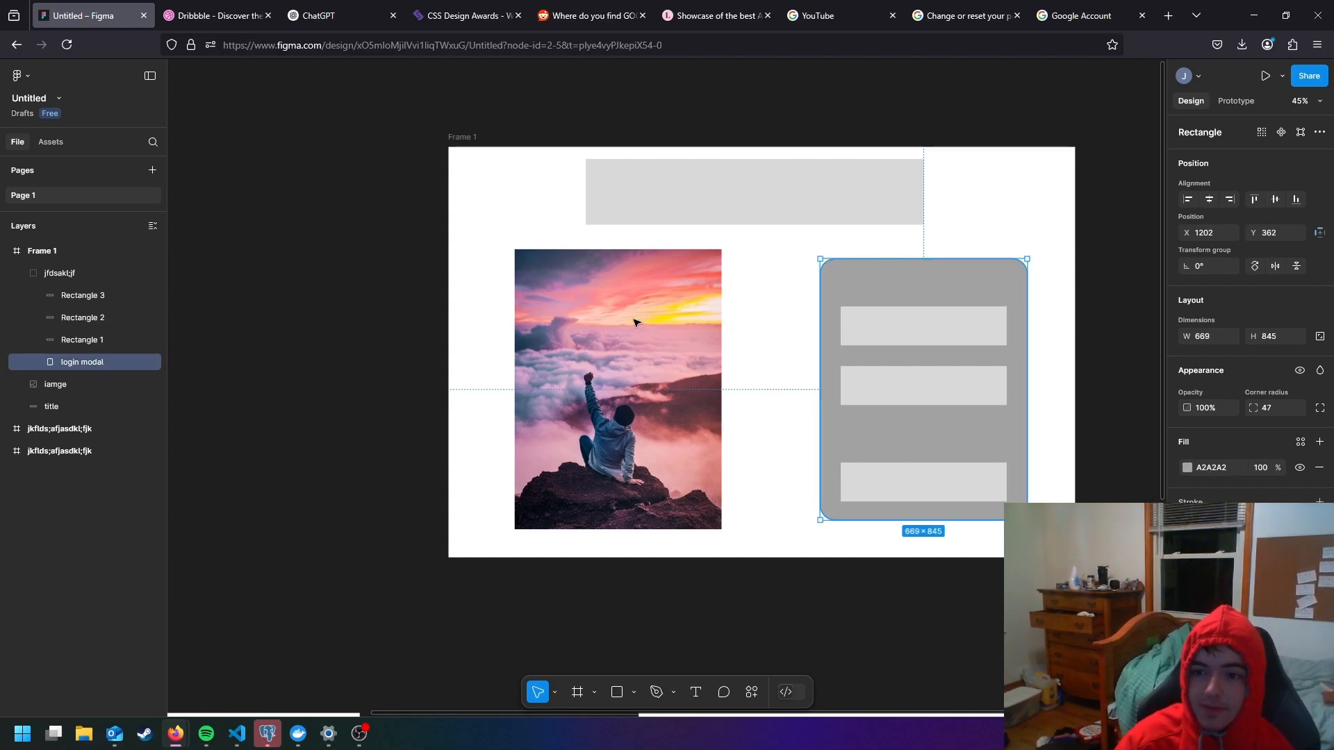
- Add a text box of about 505 × 97 over the login modal's top rectangle with the text "fjdaskl;fjdaskl;"
click(905, 328)
scroll(945, 334, up, 3)
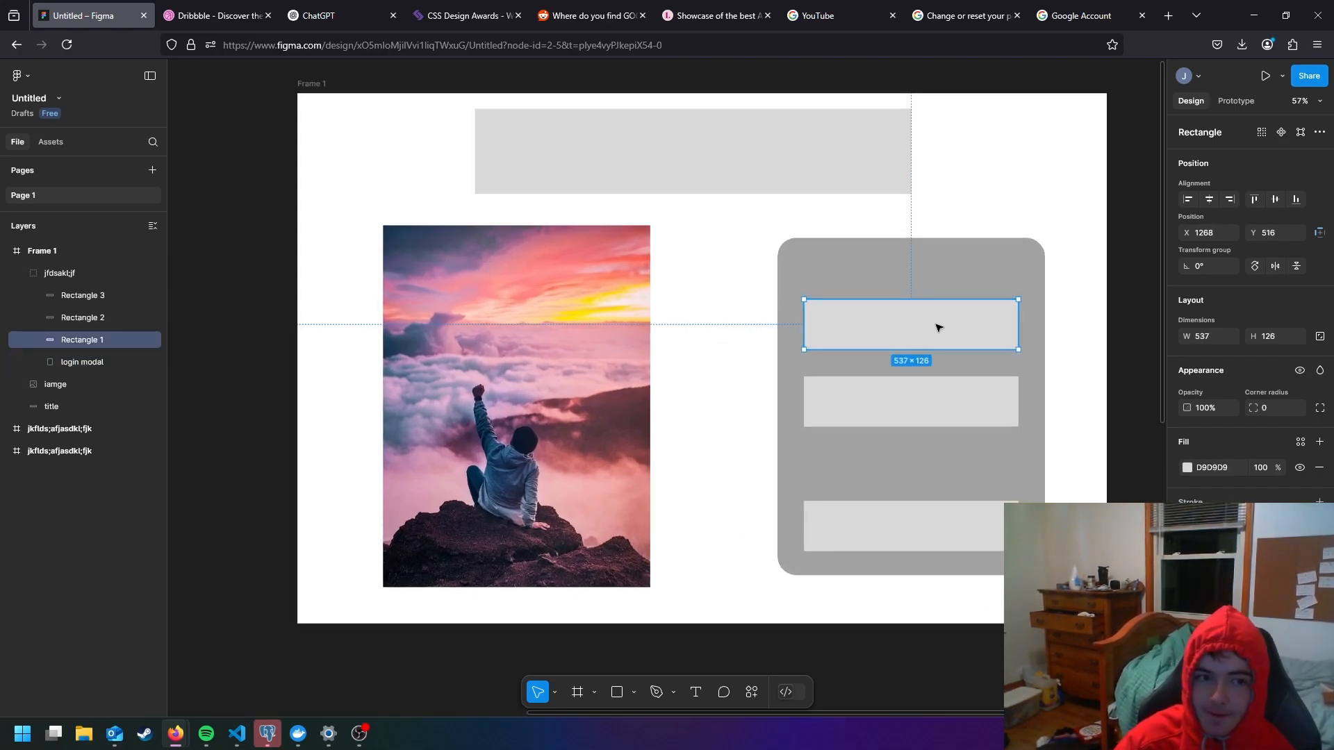
drag(935, 327, 811, 399)
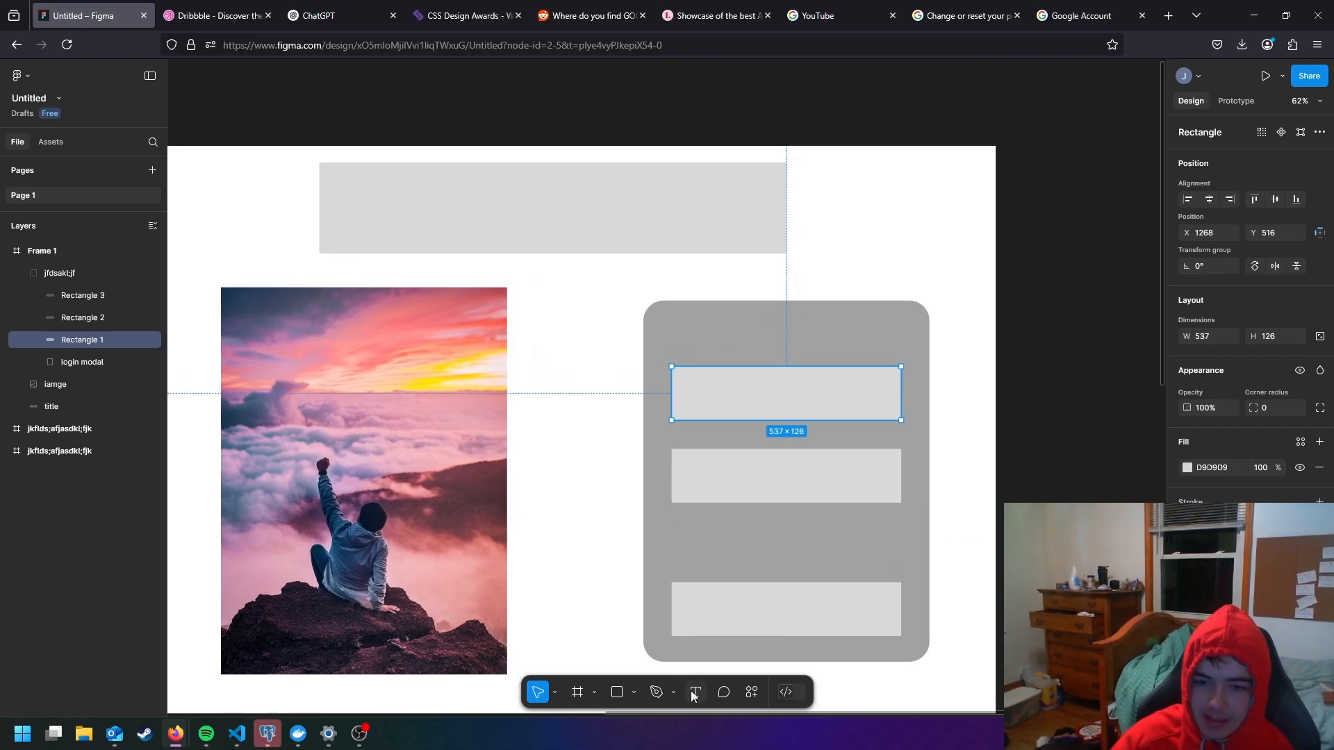
key(t)
drag(677, 374, 893, 417)
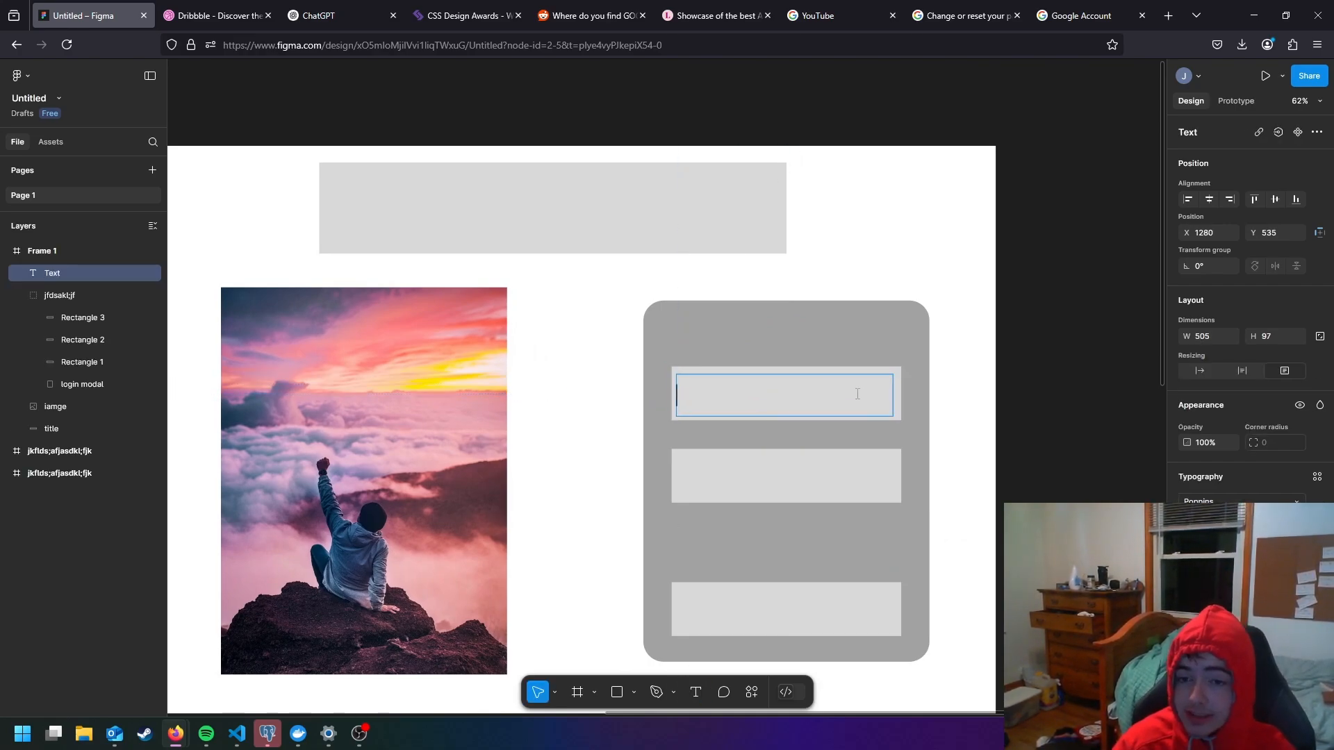
text(fjdaskl;fjdaskl;)
key(Return)
key(Escape)
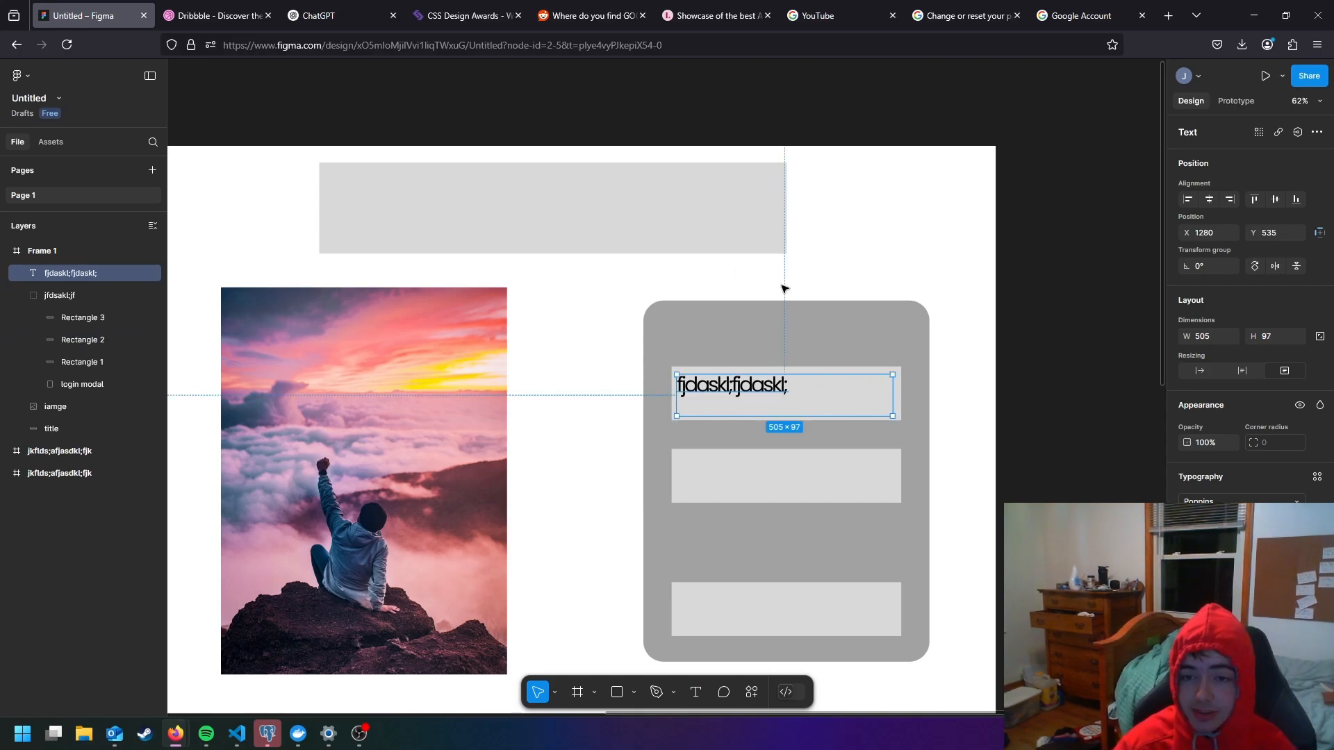
- Move the jfdsakl;jf group up to about Y 331 and nest the text layer inside it above Rectangle 3
mouse_move(813, 336)
mouse_down()
mouse_move(869, 327)
mouse_move(808, 326)
mouse_up()
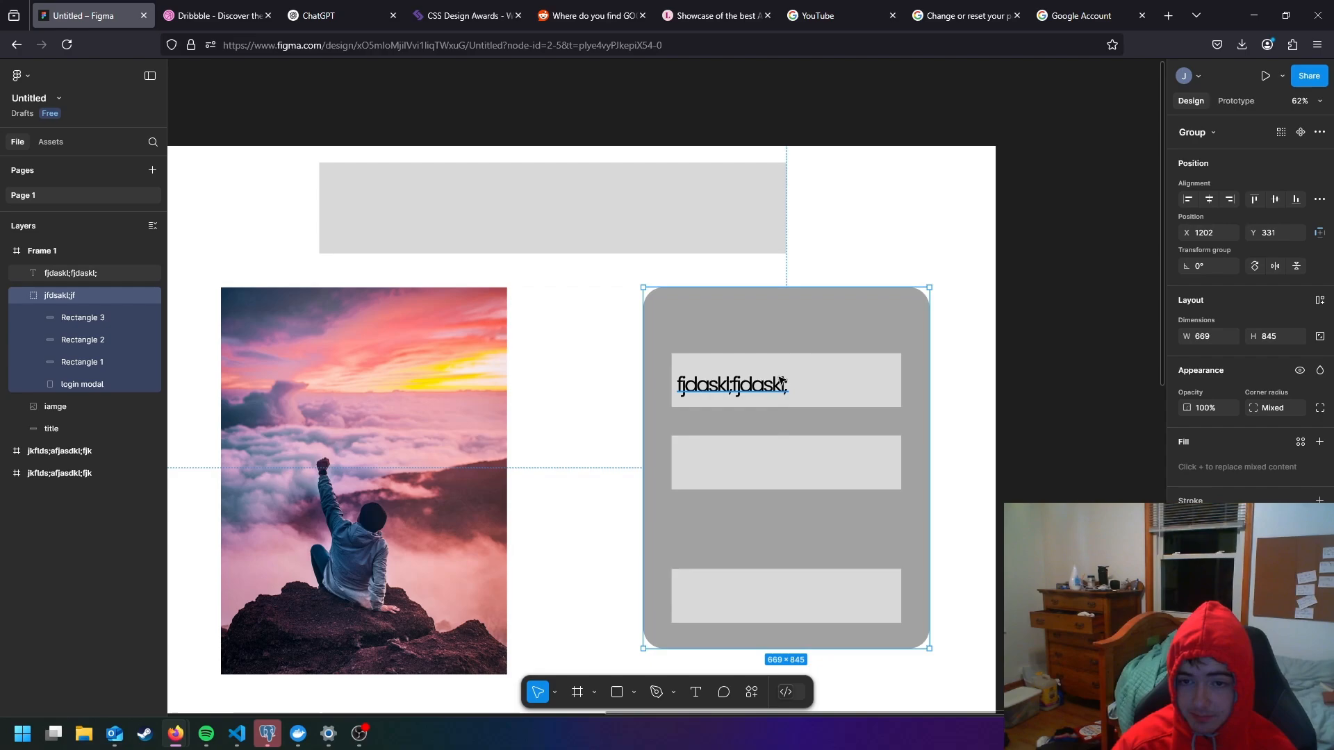
double_click(831, 372)
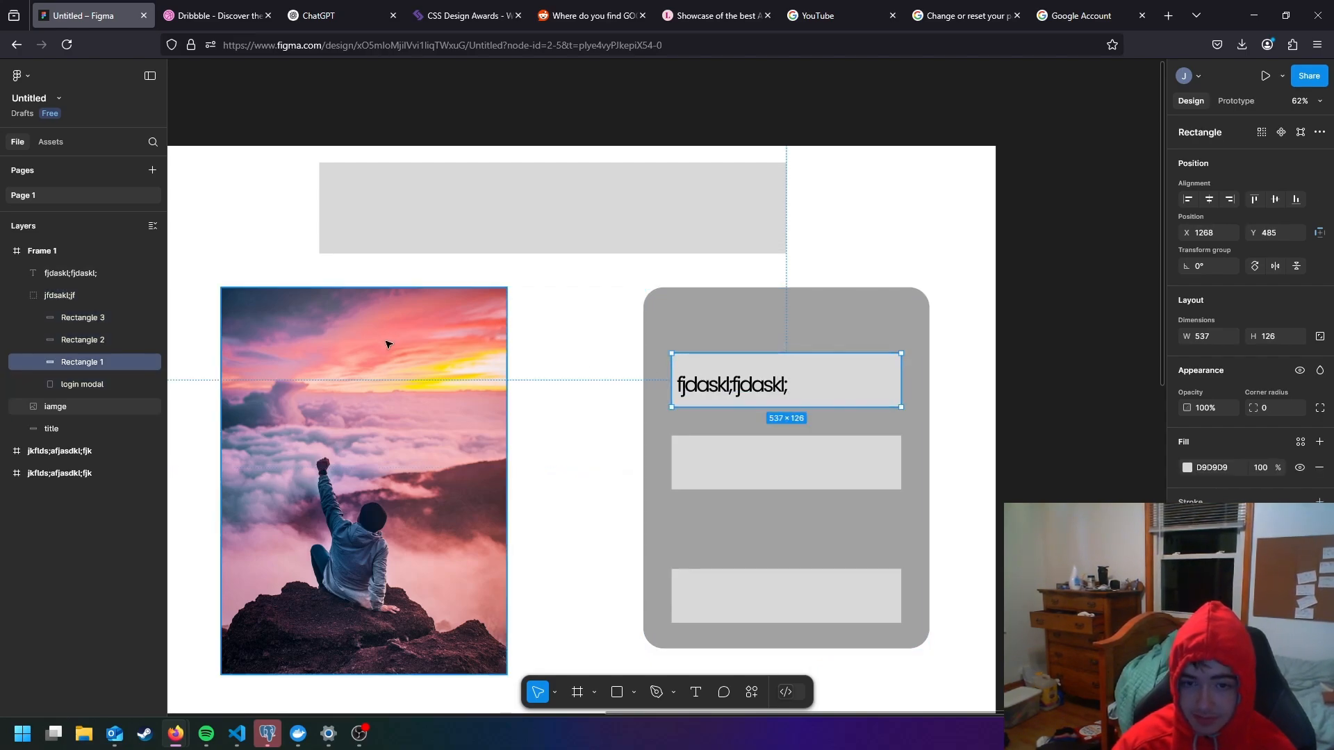
click(713, 384)
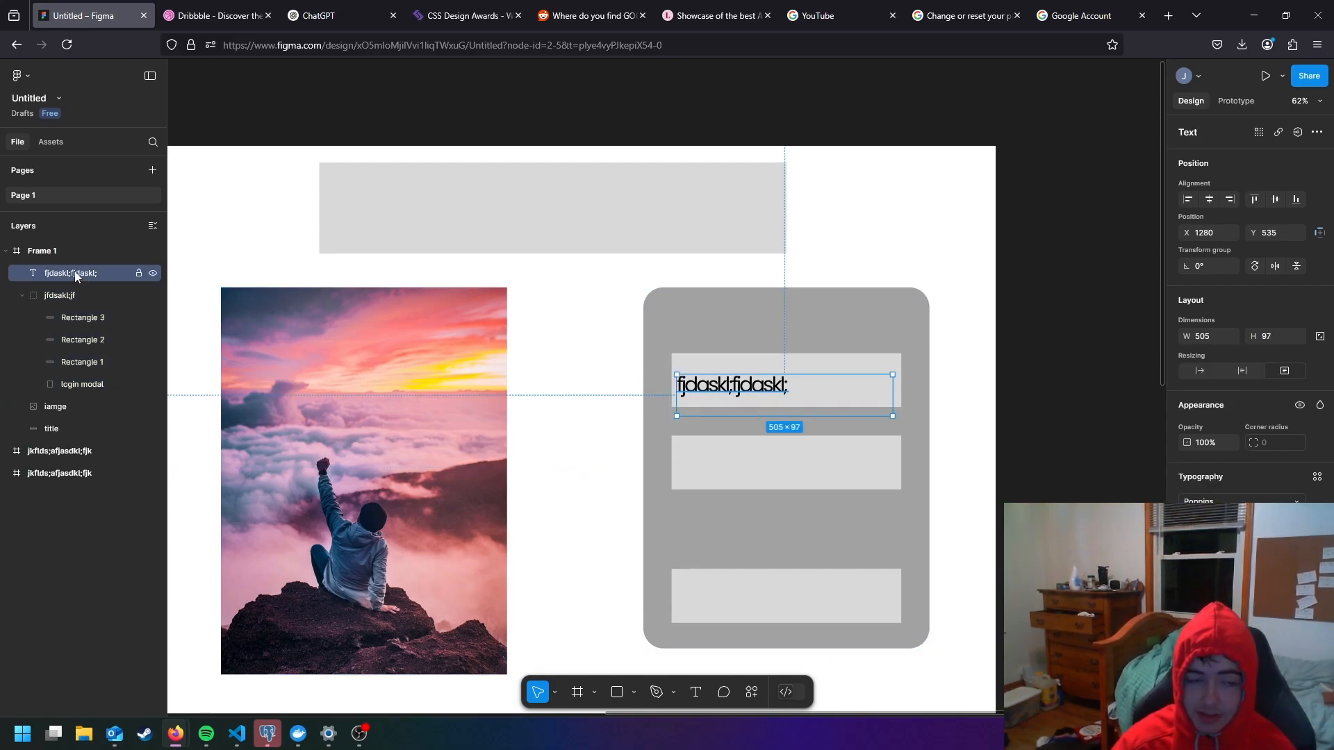
drag(77, 276, 72, 308)
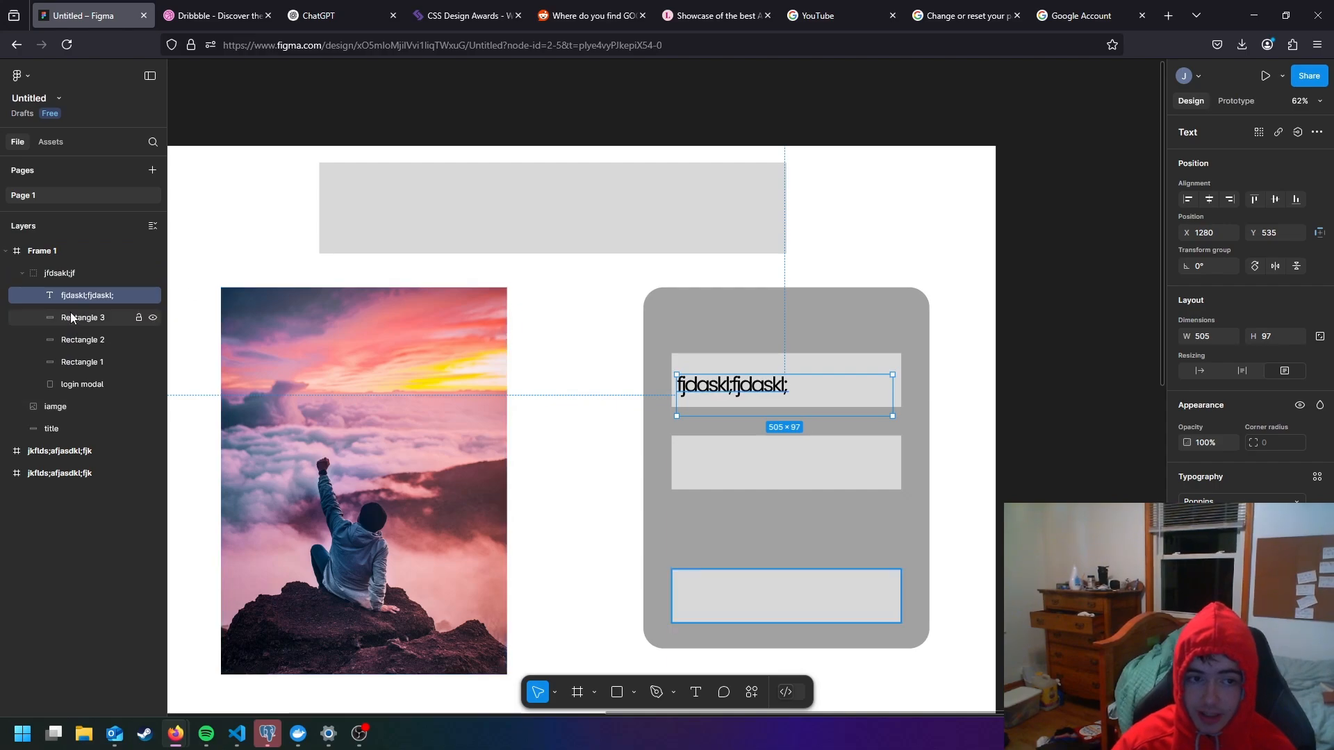
right_click(71, 316)
click(70, 271)
click(95, 294)
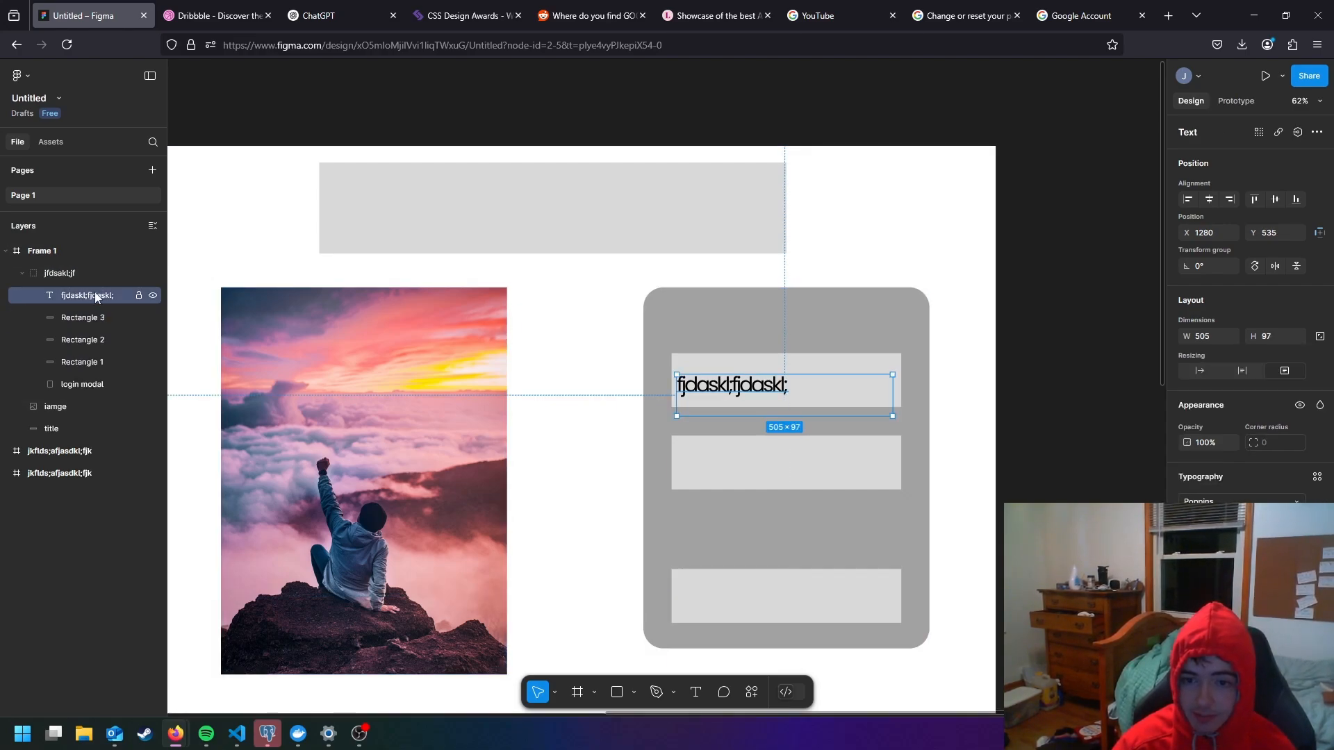
click(602, 381)
- Reposition the text on the login modal's top rectangle at about X 1300, Y 527
click(733, 389)
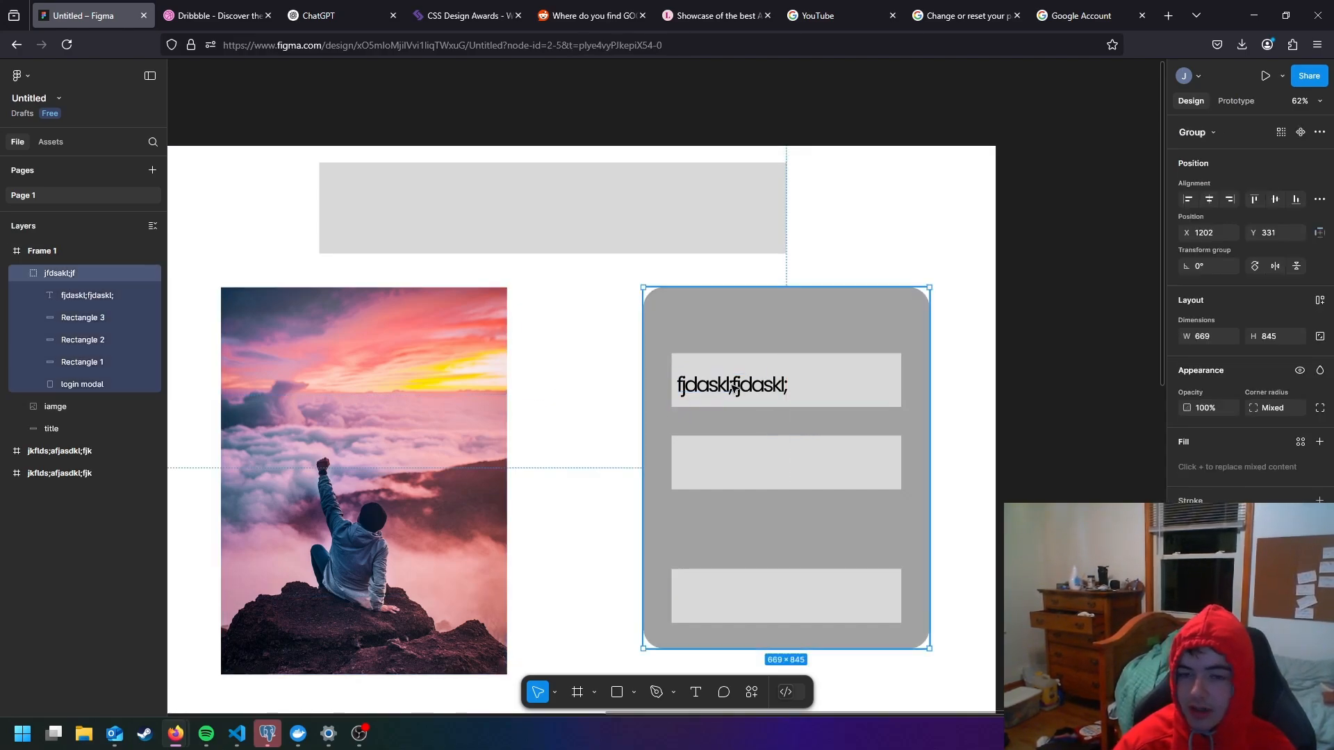
click(733, 389)
drag(733, 389, 739, 387)
click(586, 361)
double_click(730, 384)
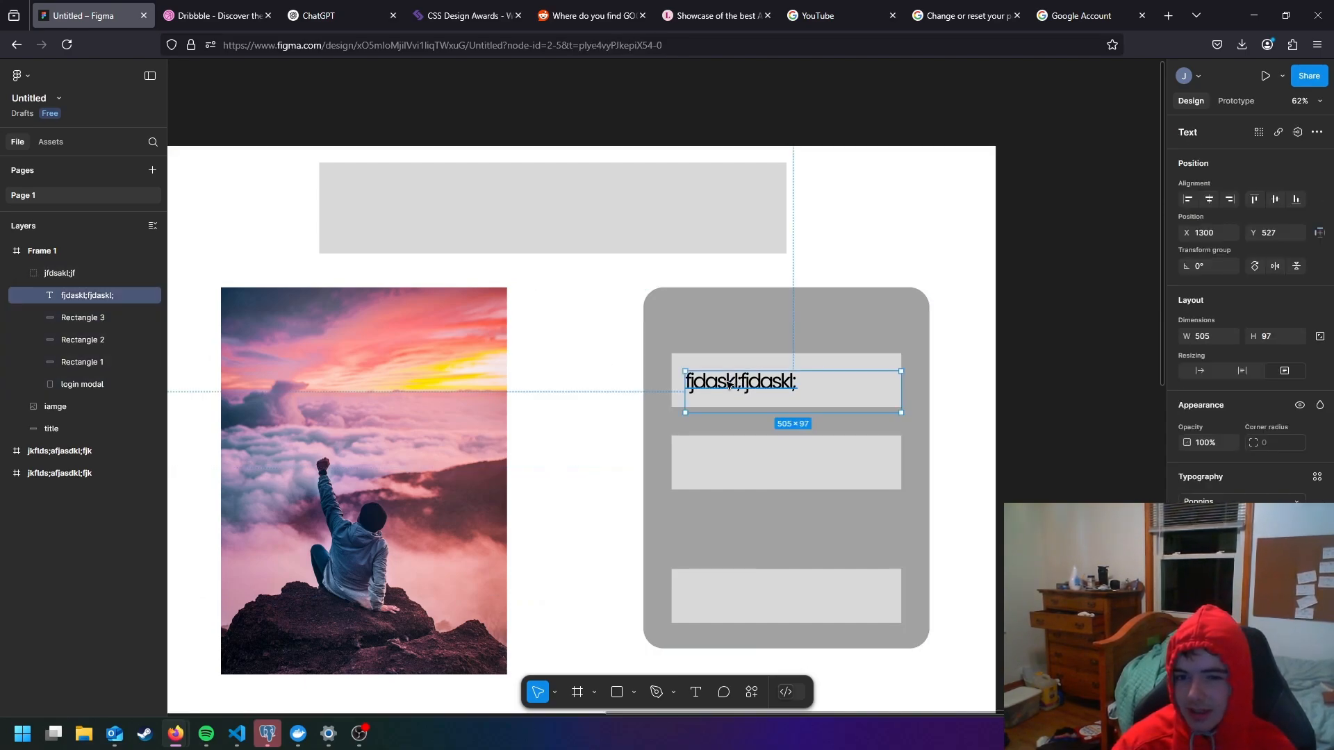
click(605, 396)
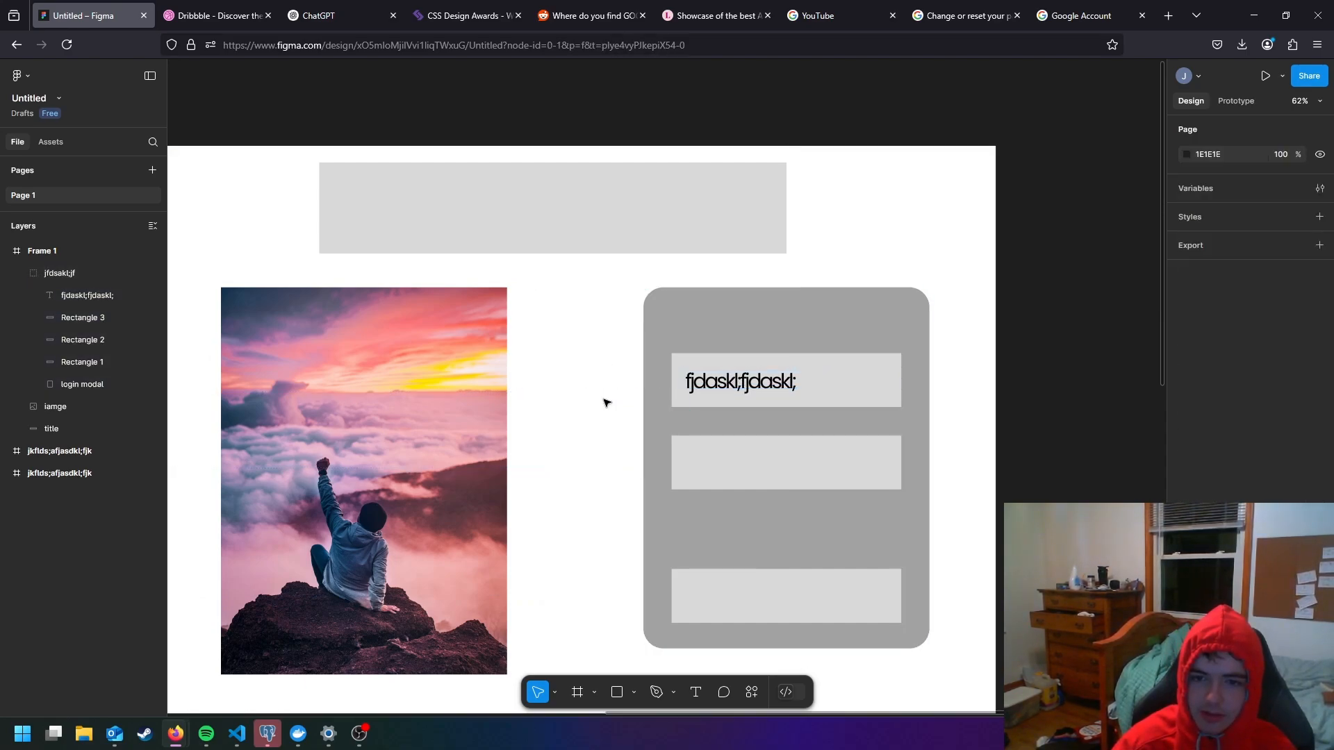
double_click(737, 382)
drag(735, 386, 738, 386)
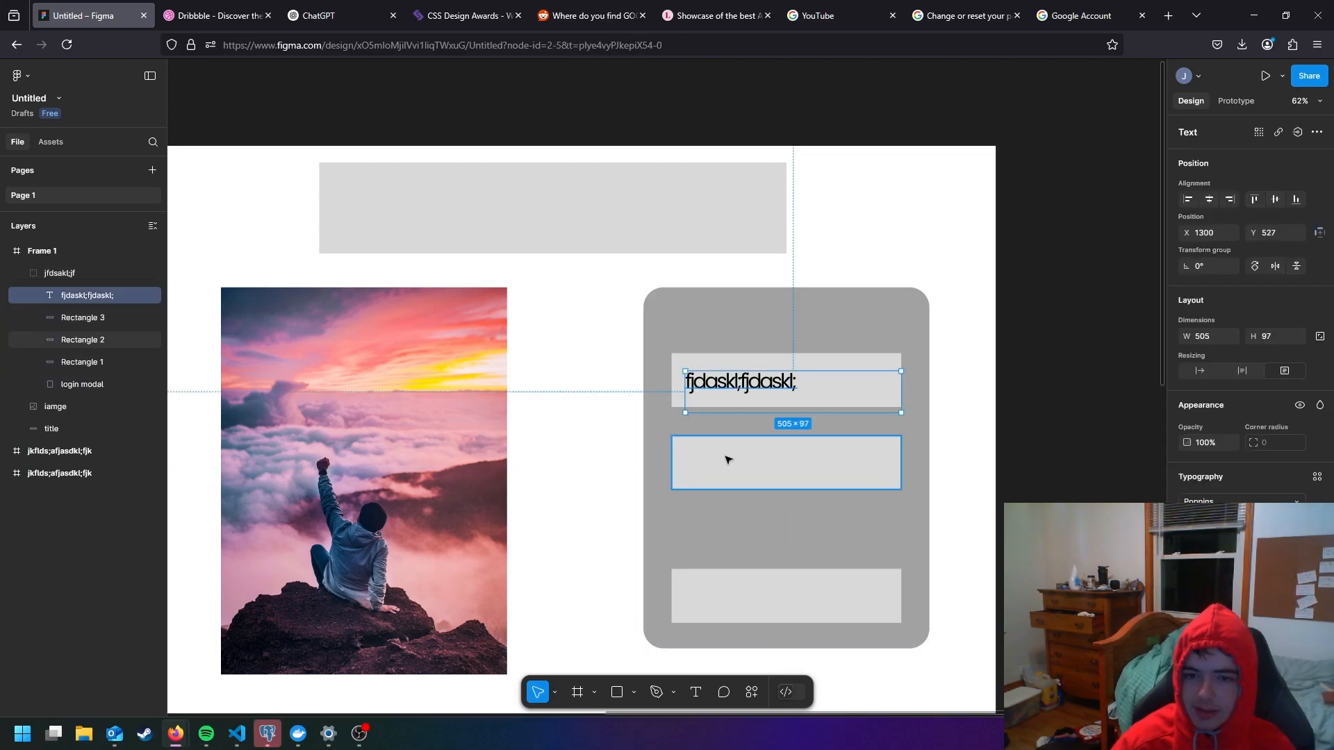
- Change the fill of the login modal's middle rectangle to white
click(756, 465)
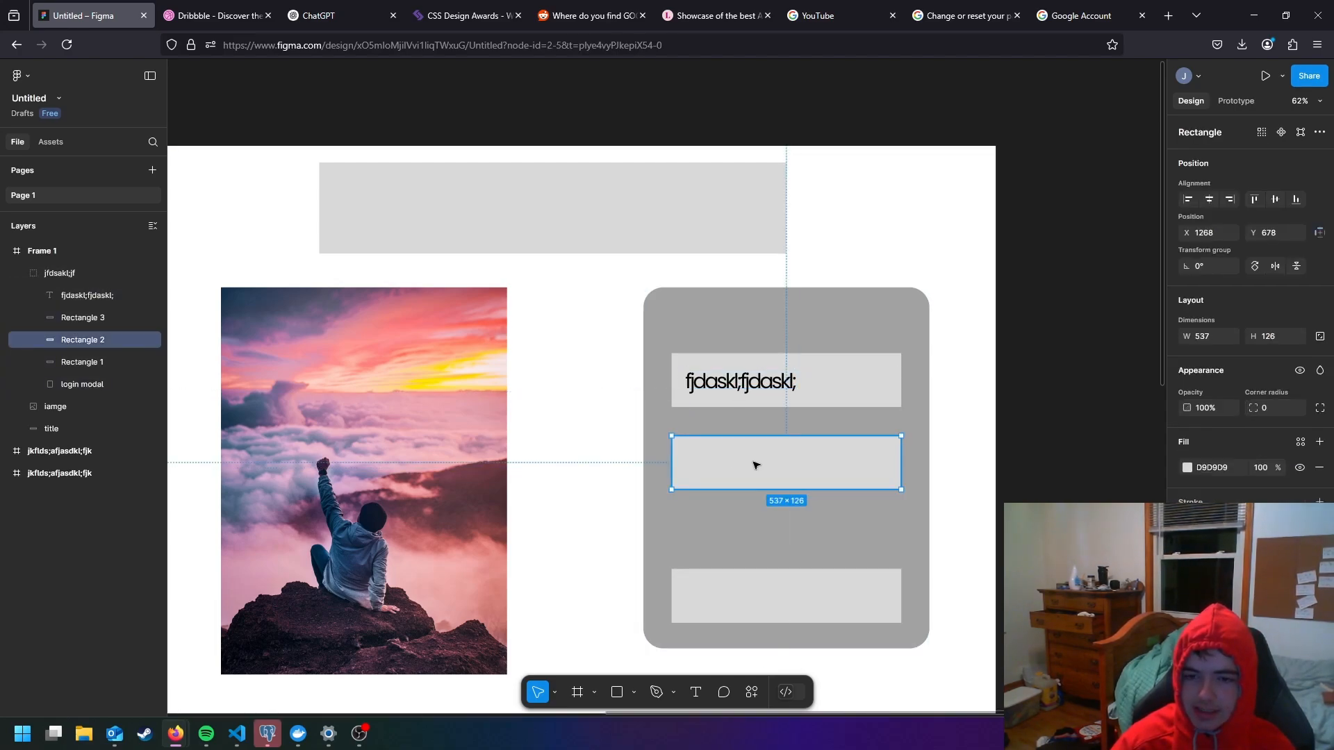
click(1188, 467)
drag(1037, 445, 971, 329)
click(974, 290)
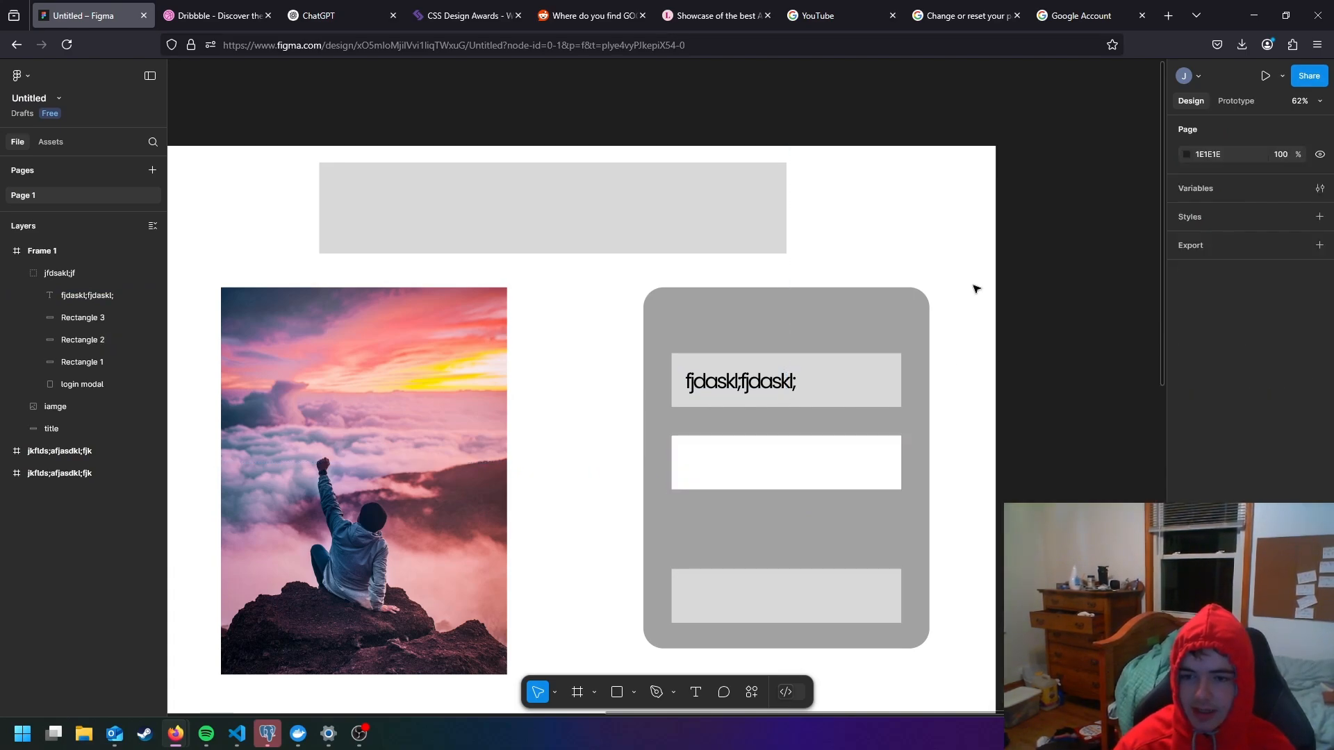
- Change the fill of the login modal's bottom rectangle to light green, 8FFF84
click(787, 614)
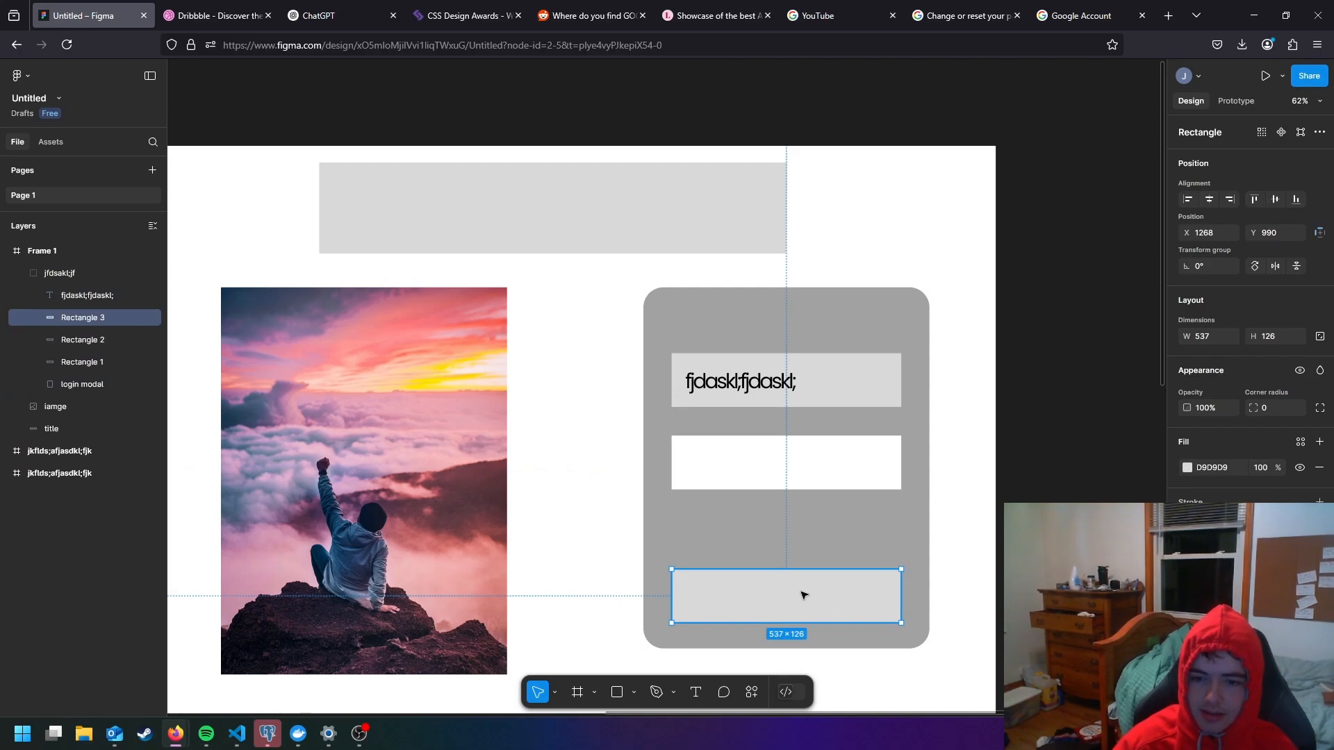
click(1188, 468)
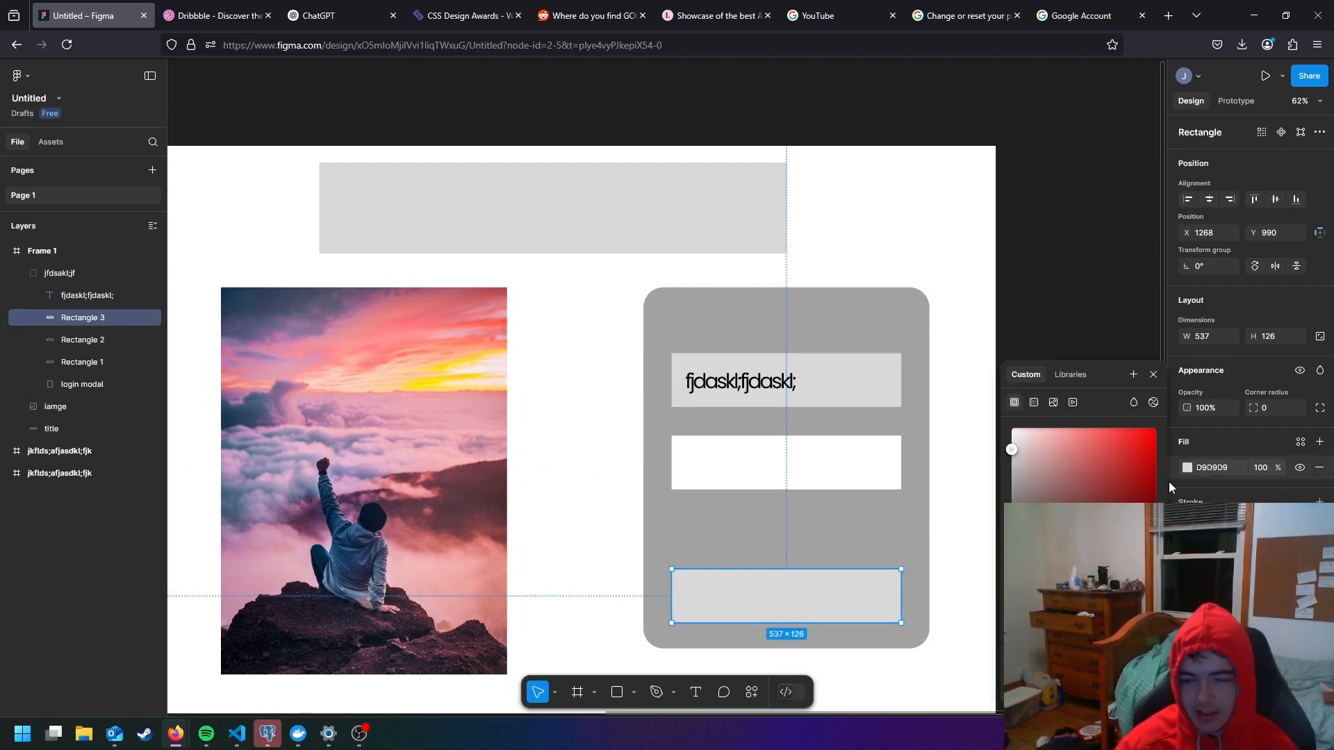
click(1080, 586)
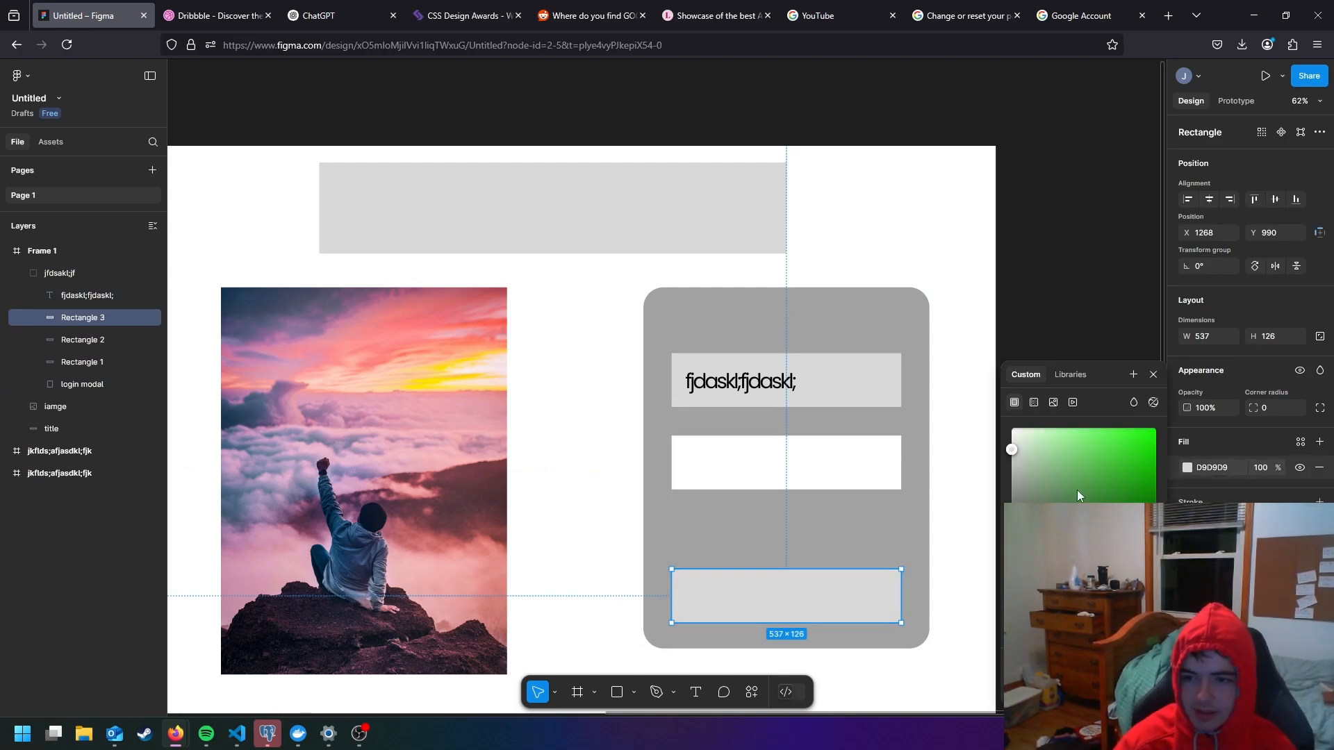
drag(1078, 490, 1081, 428)
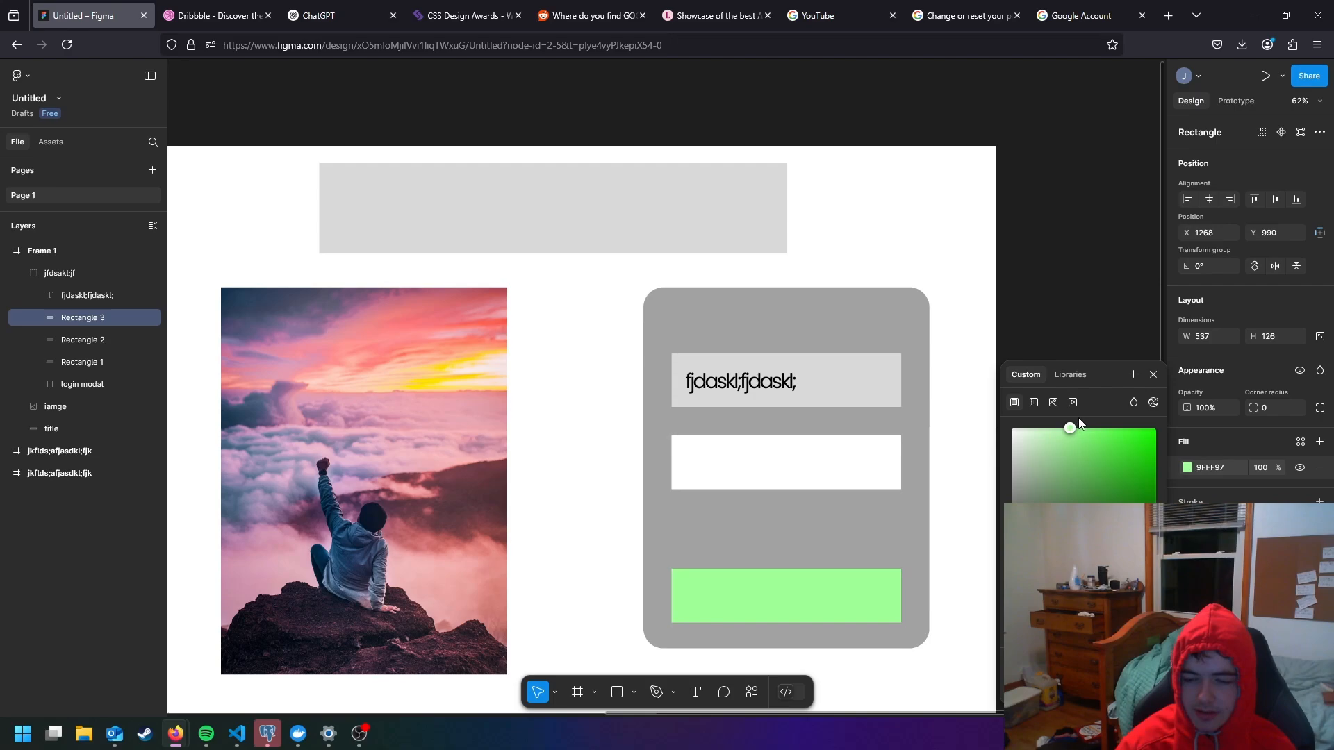
click(952, 440)
click(843, 606)
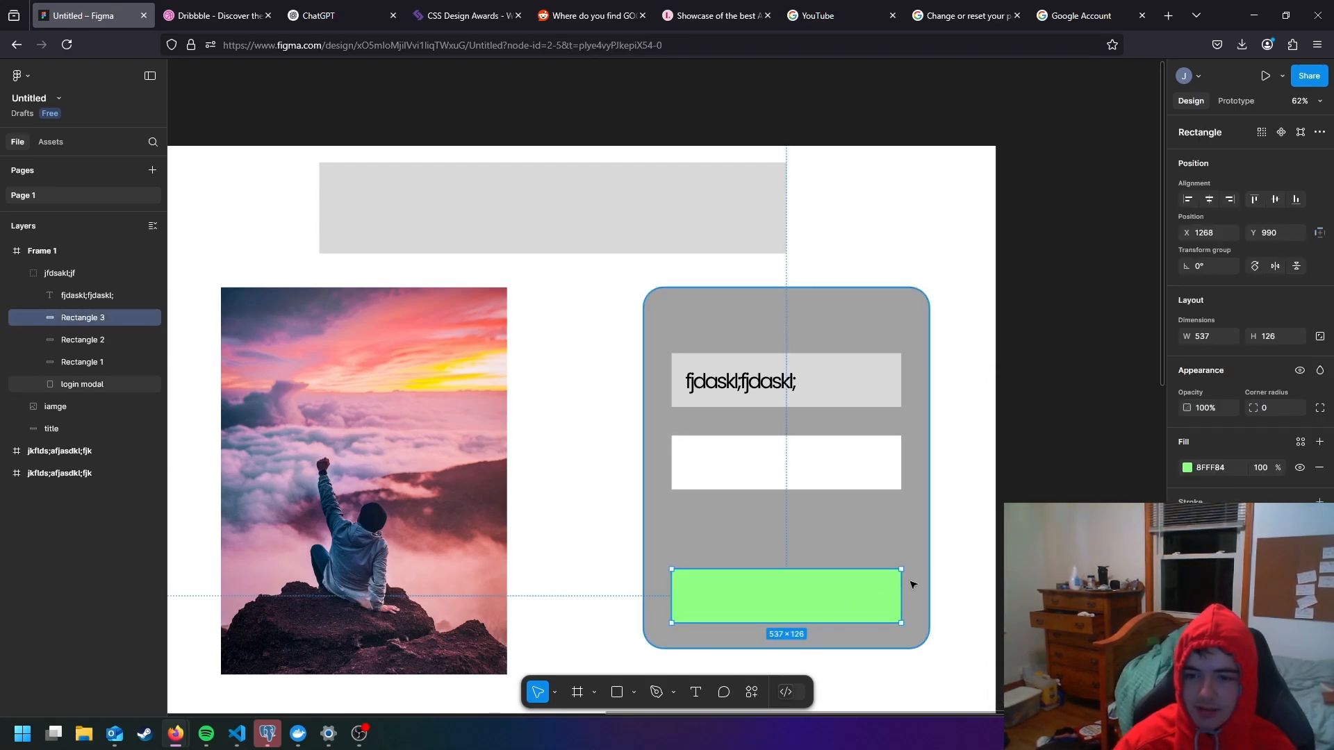
- Round the corners of the login modal's green rectangle to a radius of 50
scroll(893, 584, up, 5)
drag(902, 568, 872, 597)
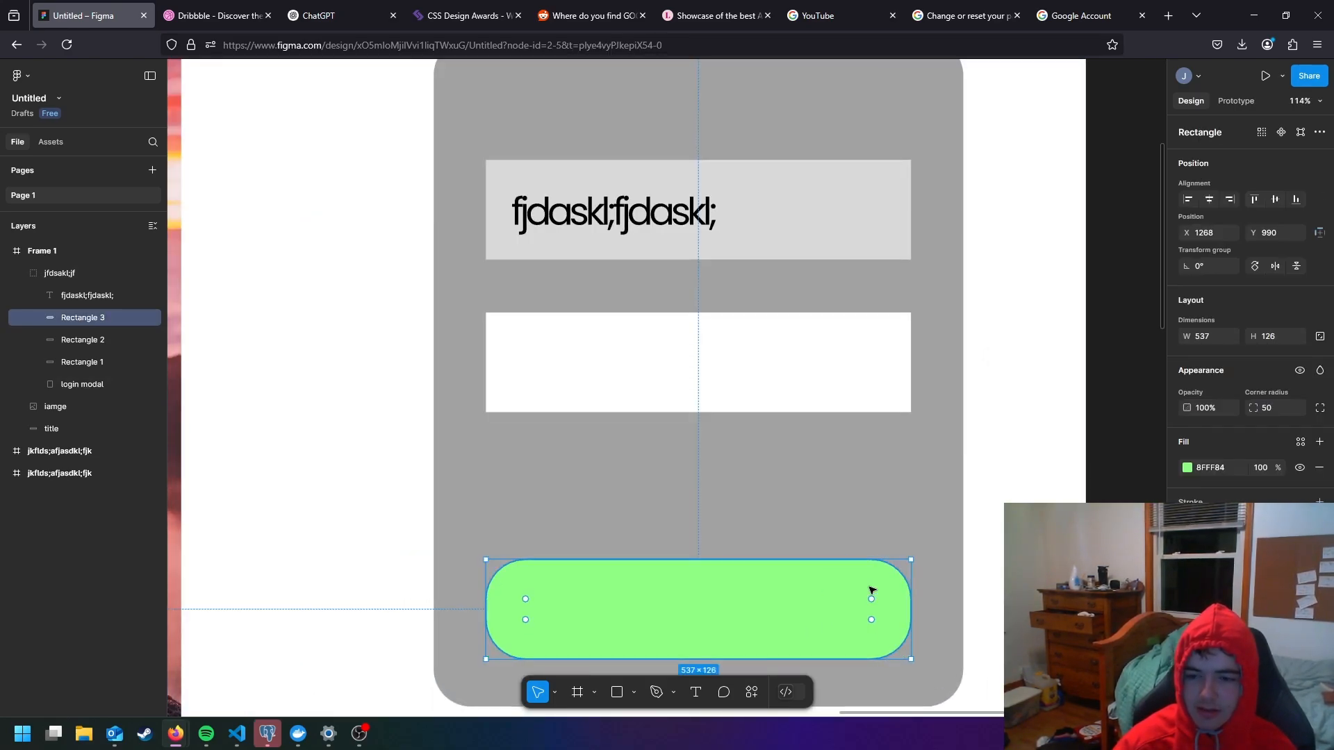
click(1011, 583)
scroll(1011, 583, down, 6)
drag(1011, 565, 974, 523)
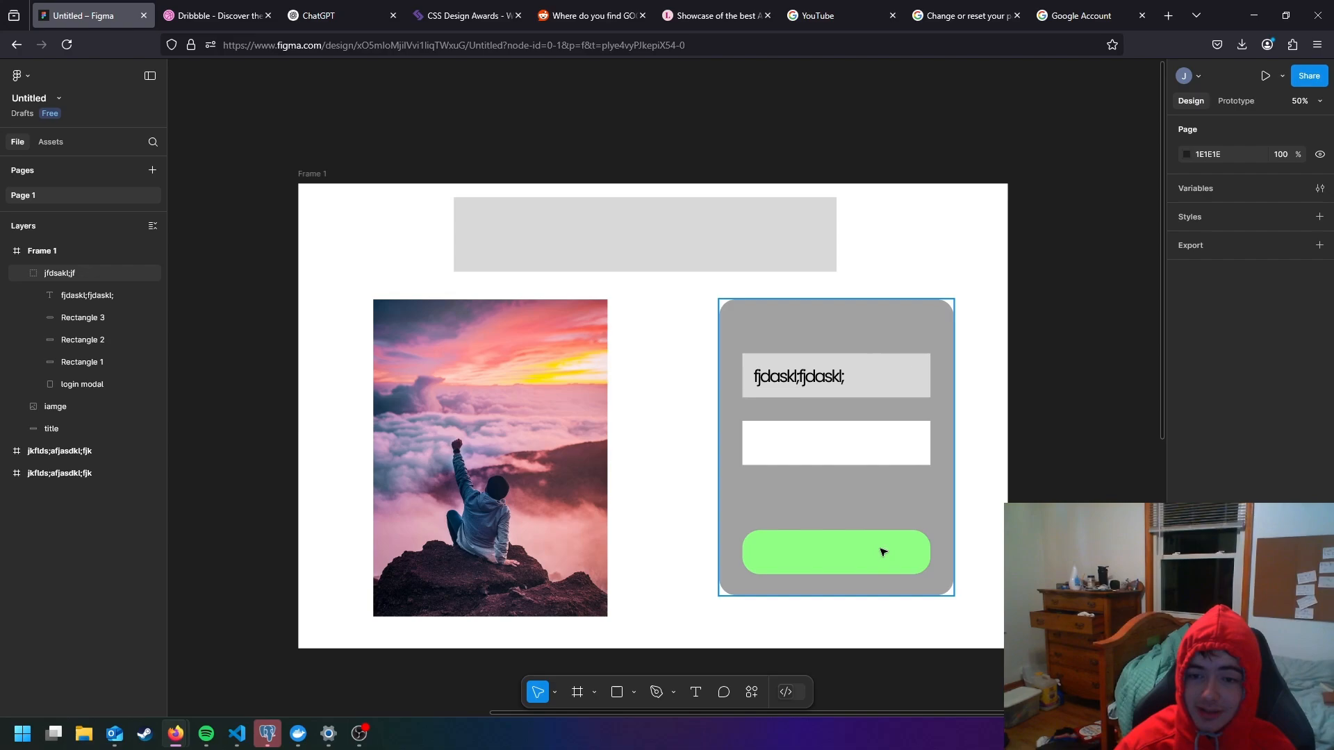
- Add a text box of about 552 × 90 over the title rectangle with the text "fdjsalk;fasd"
click(676, 256)
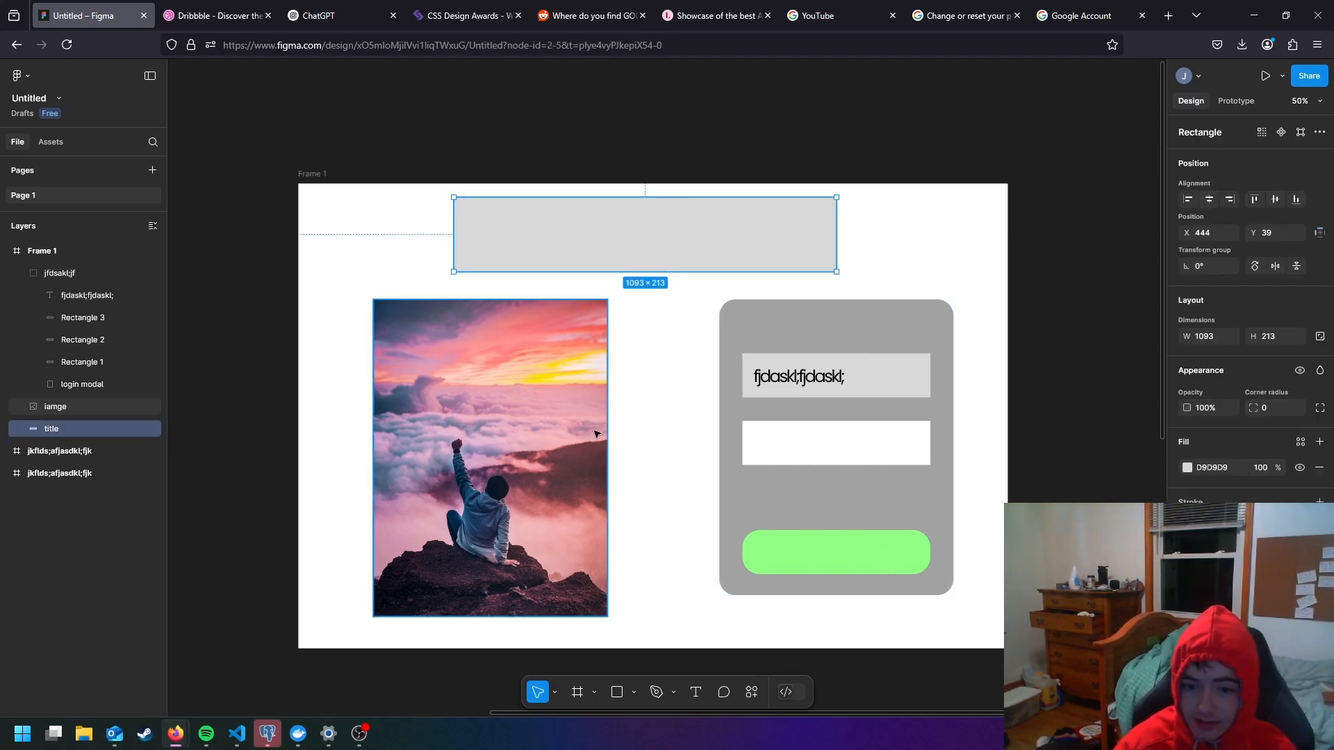
click(695, 692)
drag(526, 229, 719, 261)
text(fdjsalk;fasd)
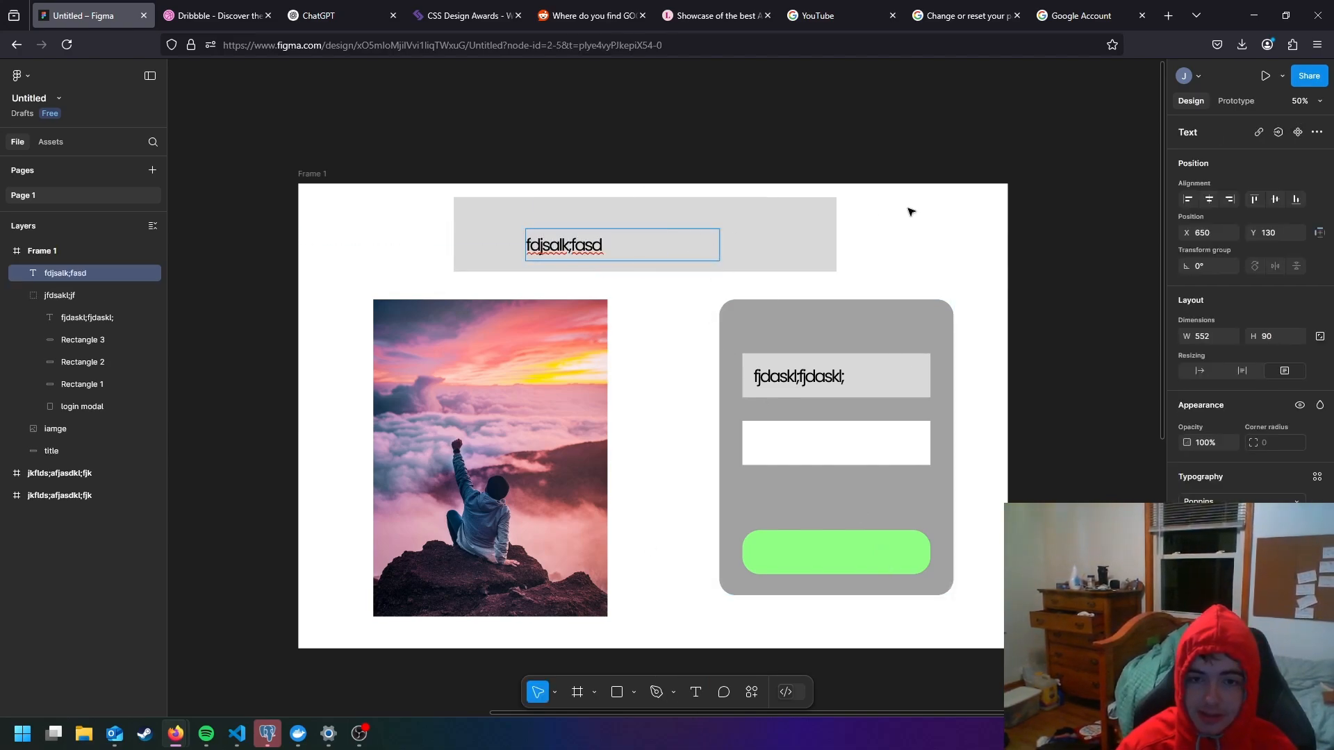
click(907, 213)
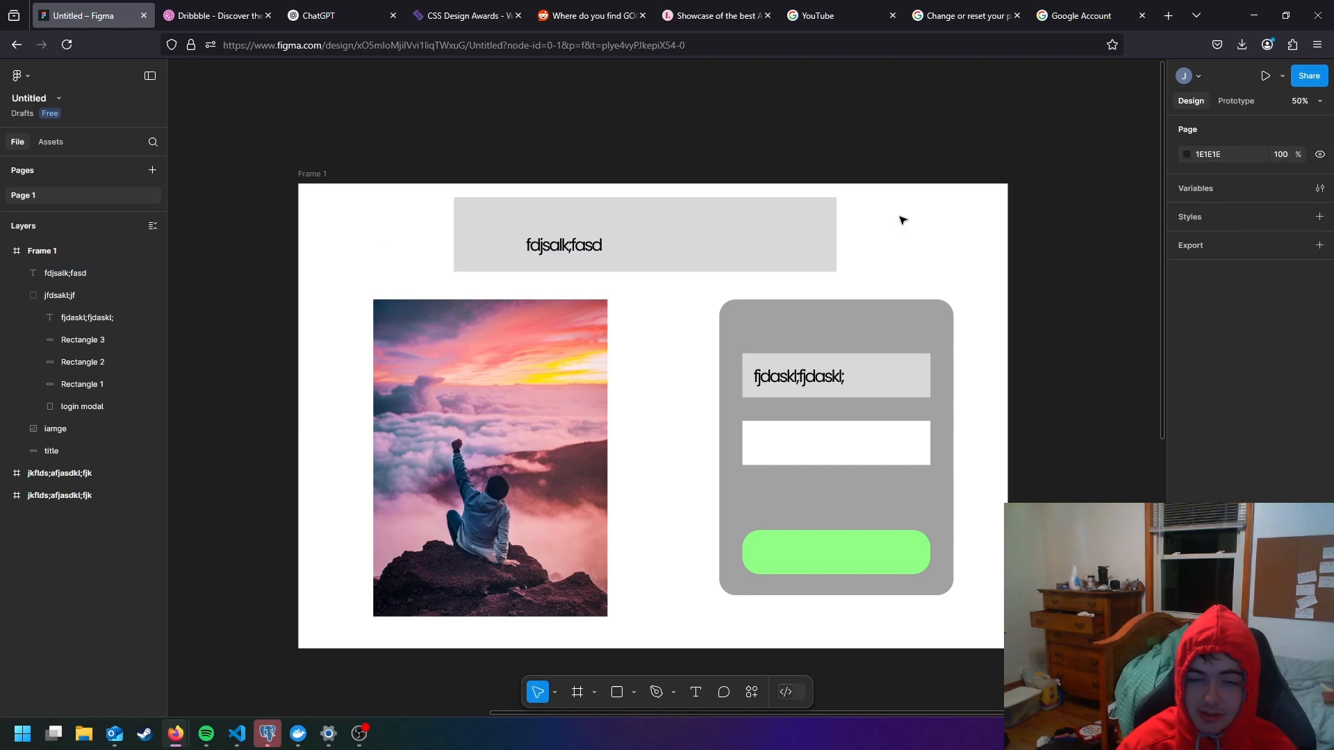
- Reposition the title text at the centre of the title rectangle, at about X 715, Y 100
double_click(570, 250)
key(Escape)
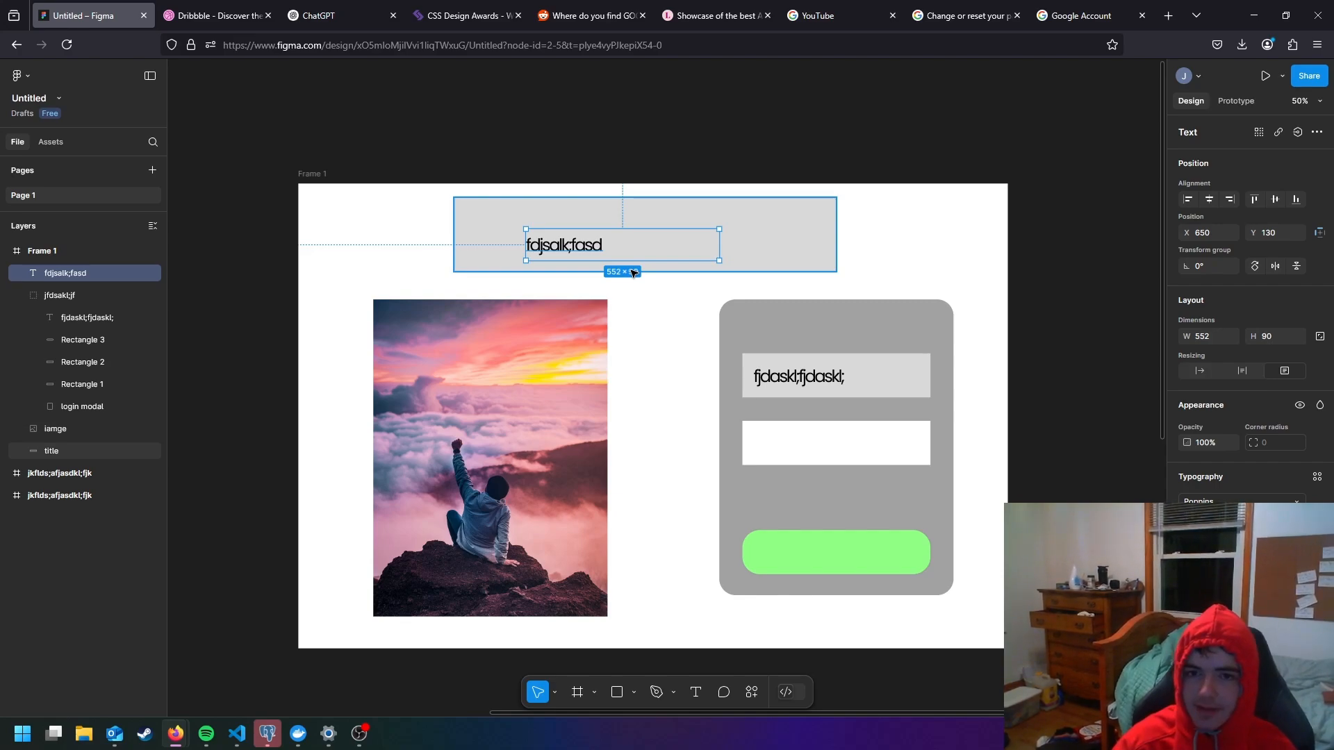
drag(566, 246, 589, 236)
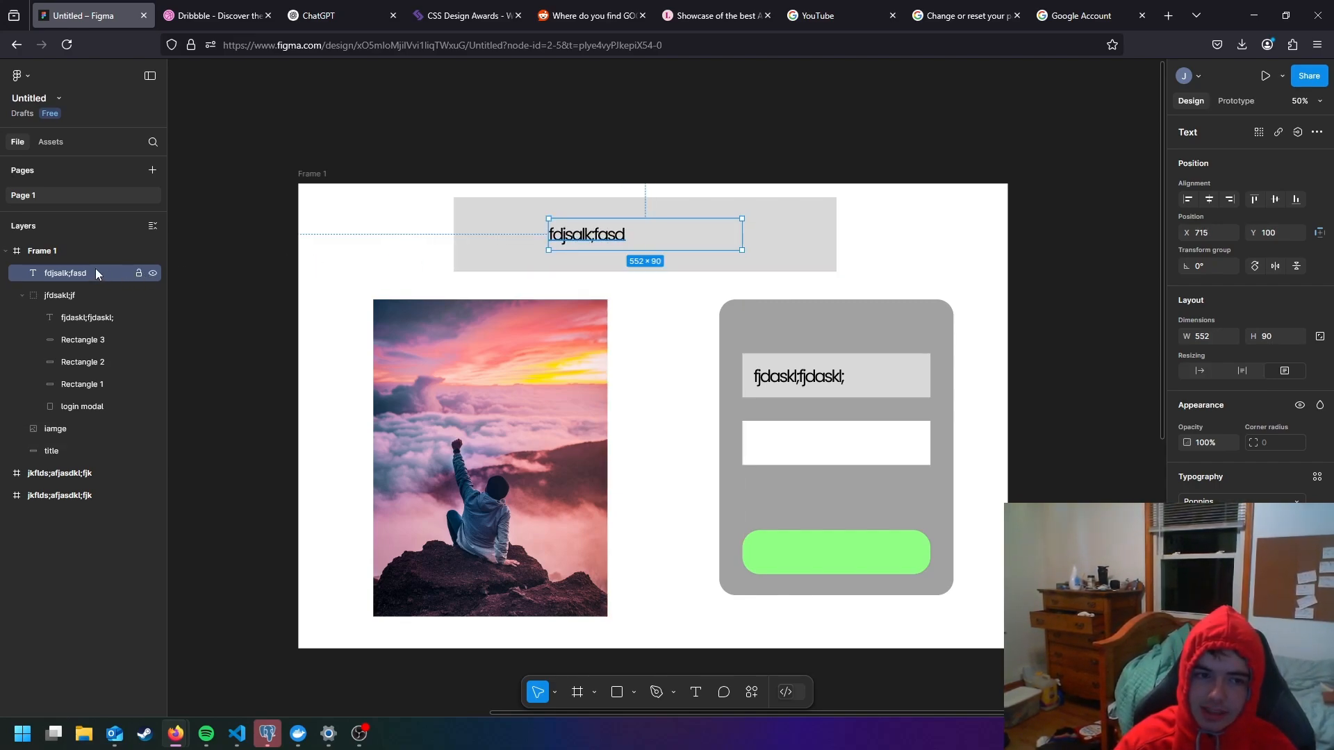
- Move the fdjsalk;fasd text layer down the layer order to sit directly above the title layer
mouse_move(95, 269)
mouse_down()
mouse_move(94, 428)
mouse_move(94, 316)
mouse_move(76, 274)
mouse_up()
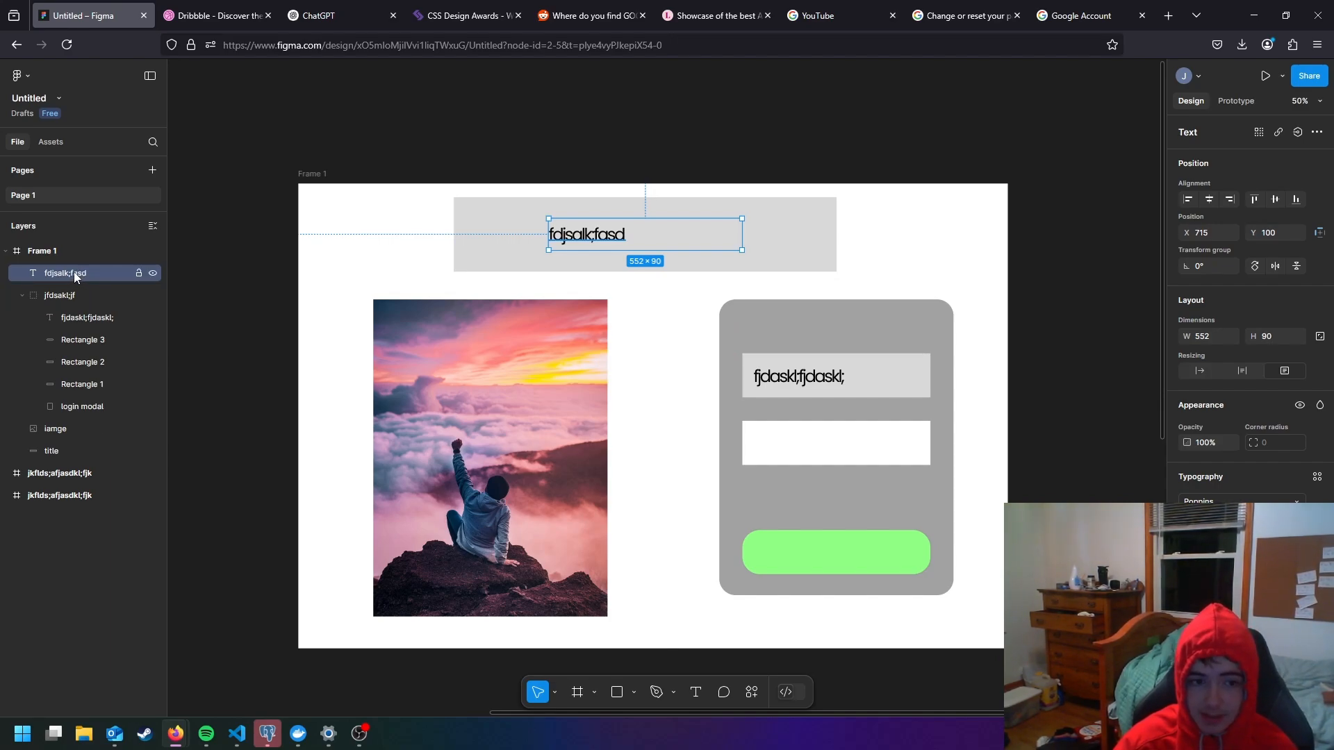
drag(73, 273, 65, 440)
shift+click(59, 449)
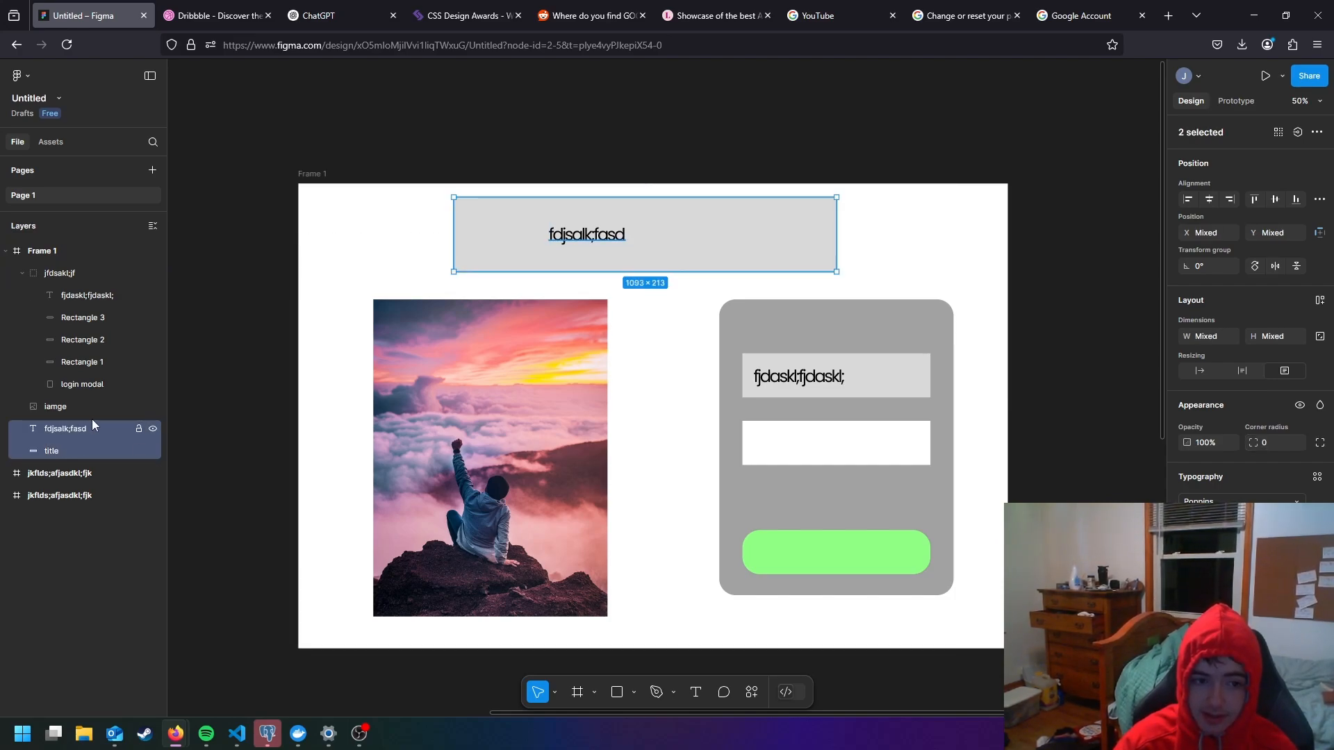
- Group the fdjsalk;fasd text layer with the title rectangle
click(90, 422)
click(79, 413)
click(72, 430)
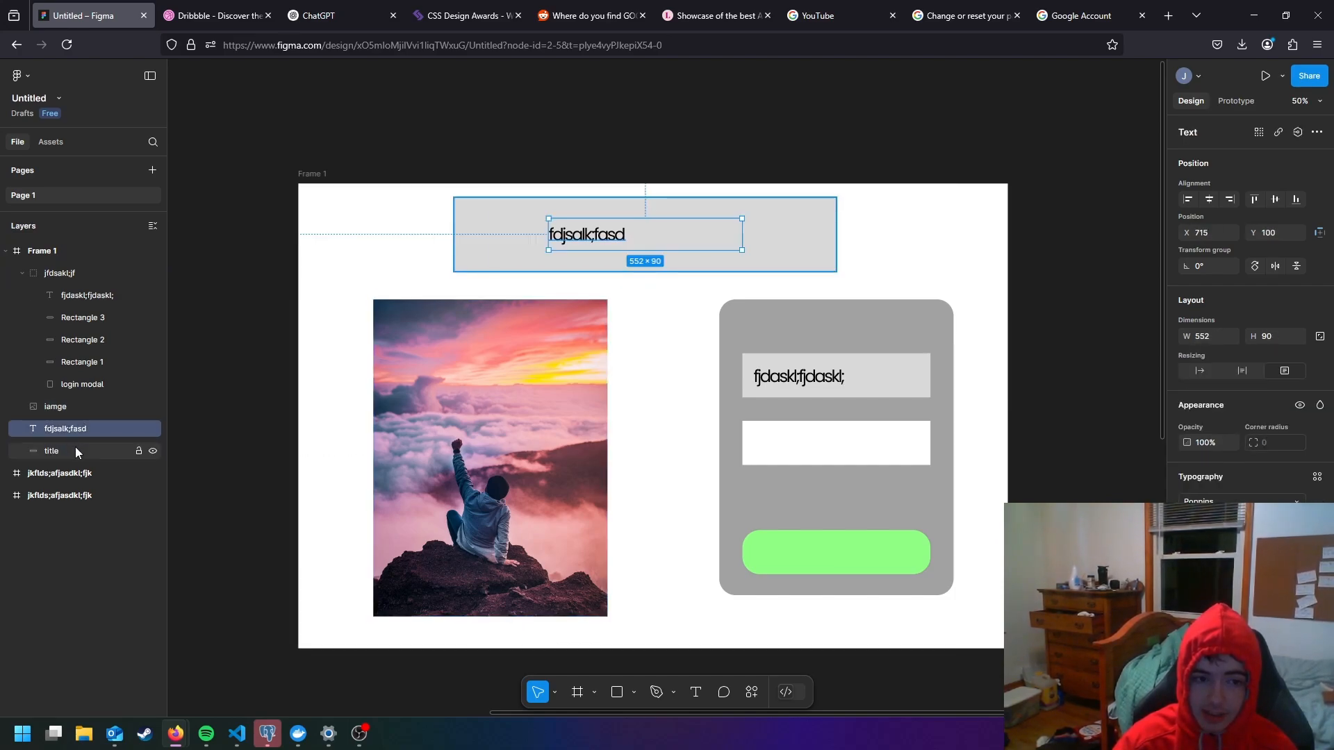
shift+click(75, 450)
click(88, 410)
click(80, 432)
shift+click(79, 451)
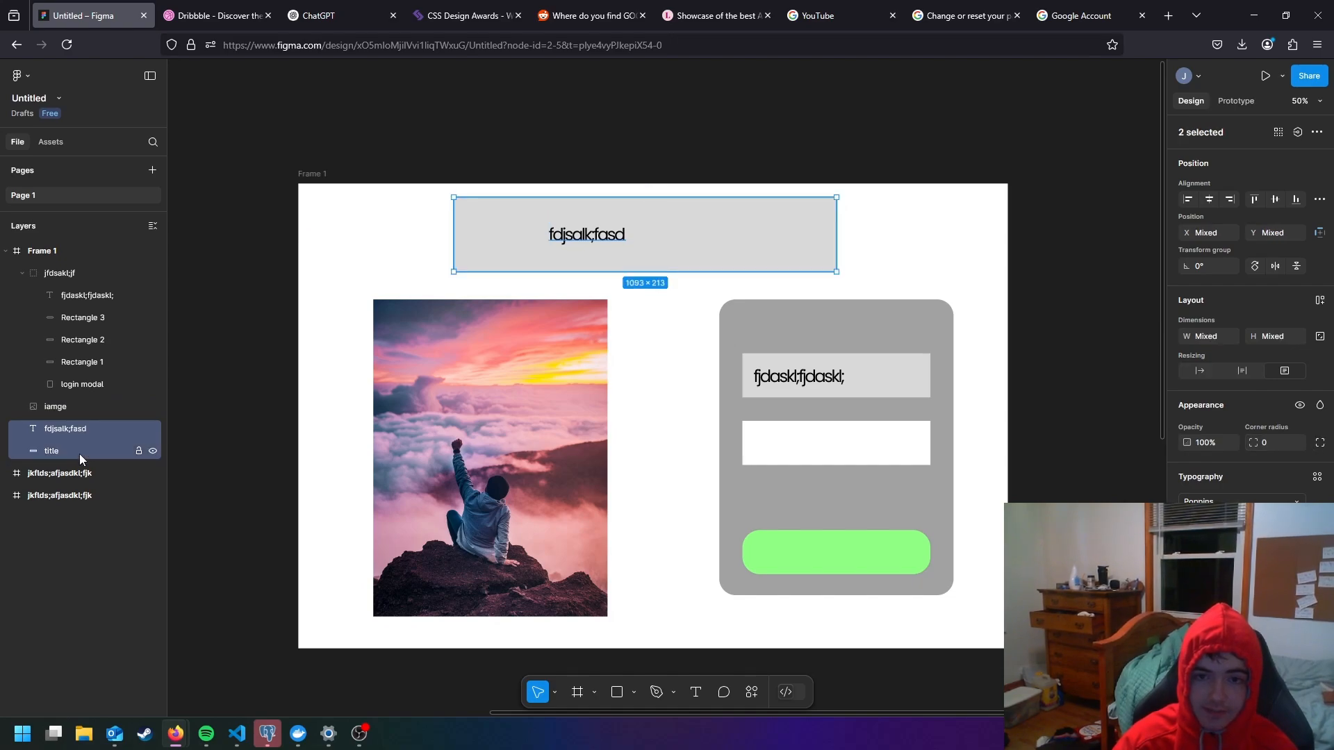
right_click(79, 438)
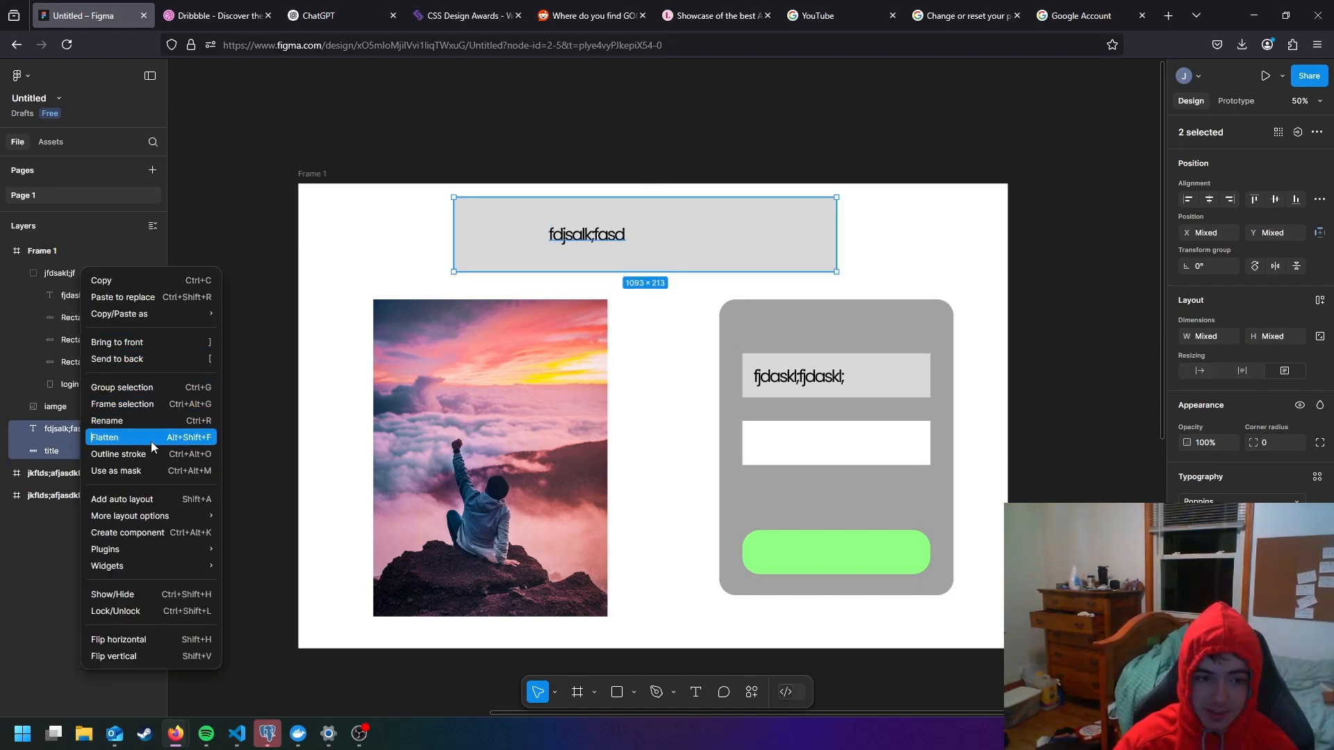
click(153, 388)
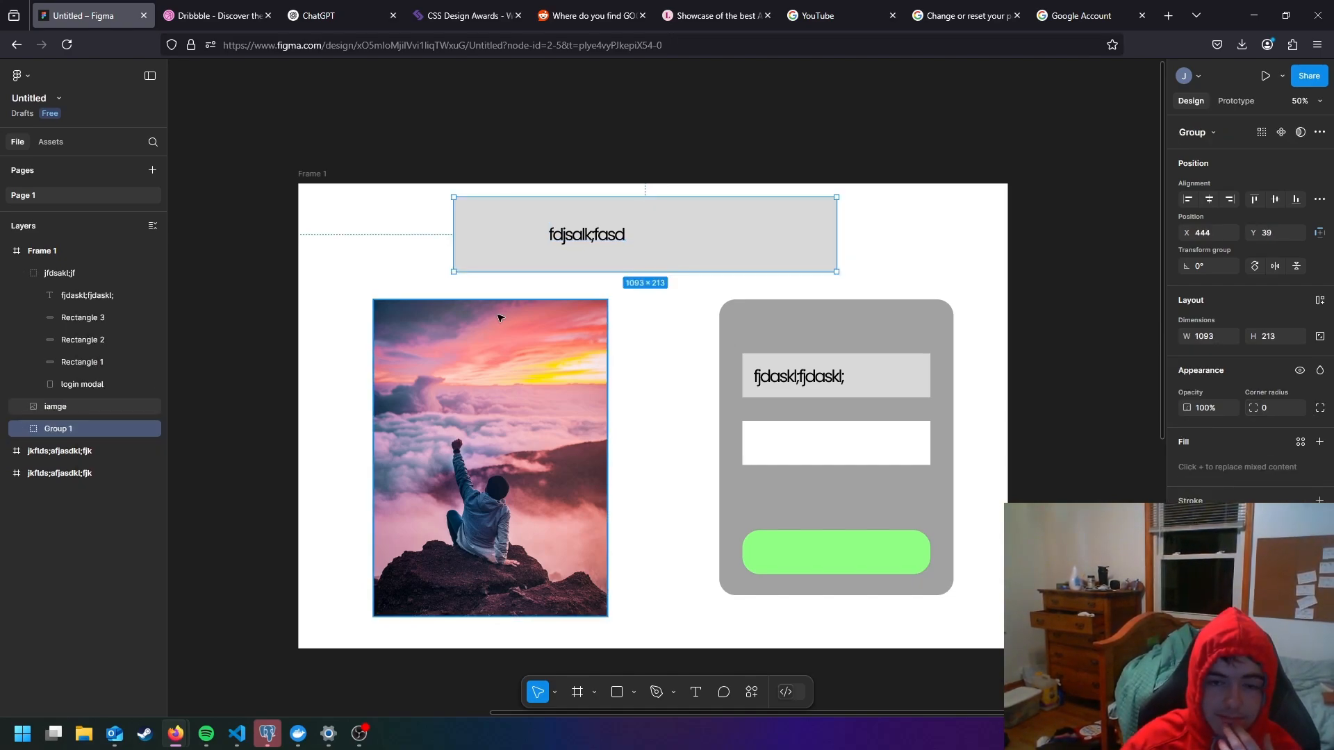
- Move the title group as one unit to about X 460, Y 53
click(419, 244)
drag(690, 301, 456, 170)
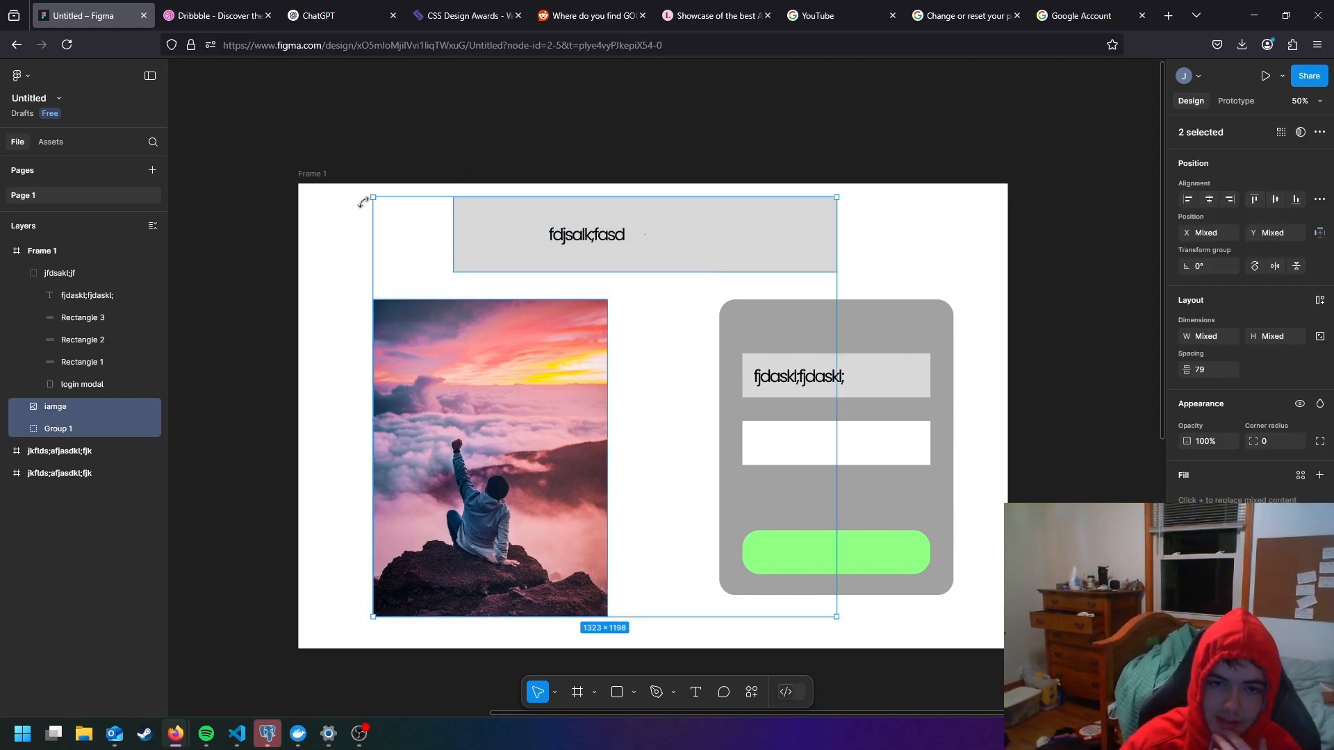
click(334, 207)
mouse_move(656, 256)
mouse_down()
mouse_move(545, 254)
mouse_move(683, 254)
mouse_move(657, 257)
mouse_up()
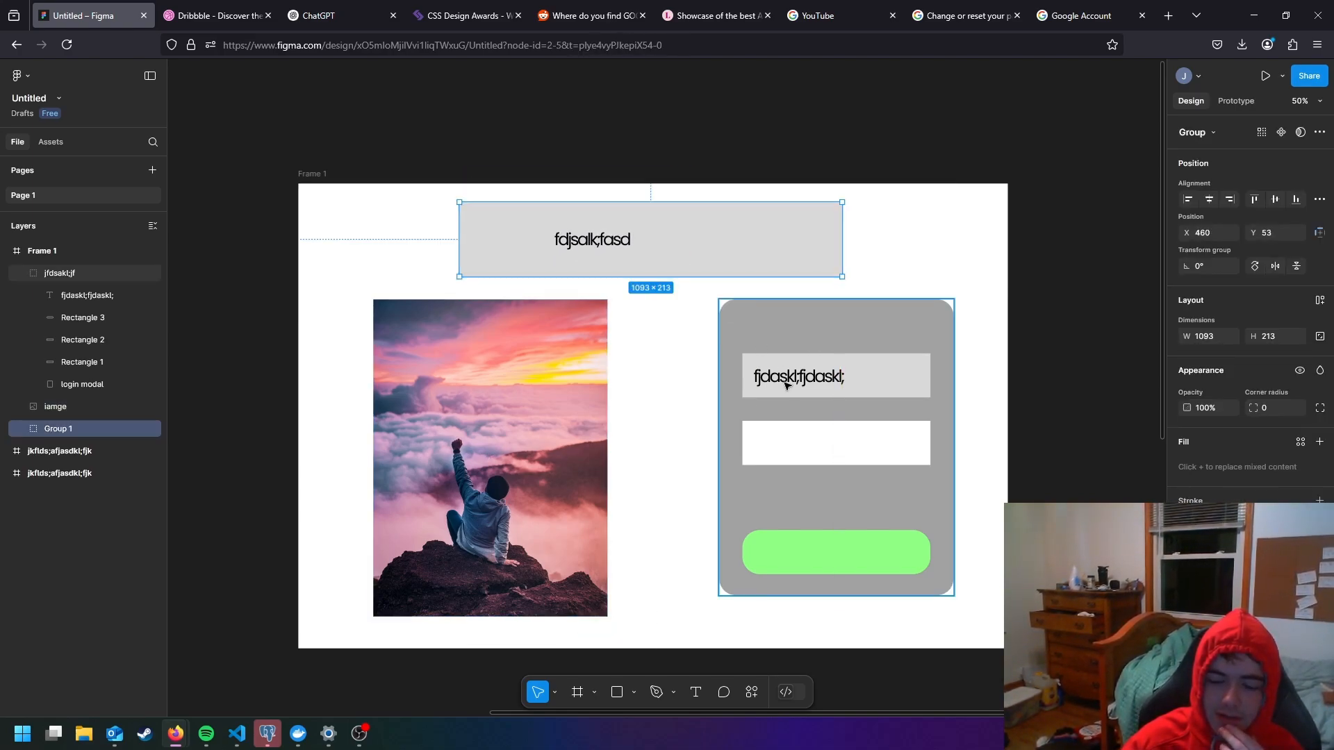
click(678, 443)
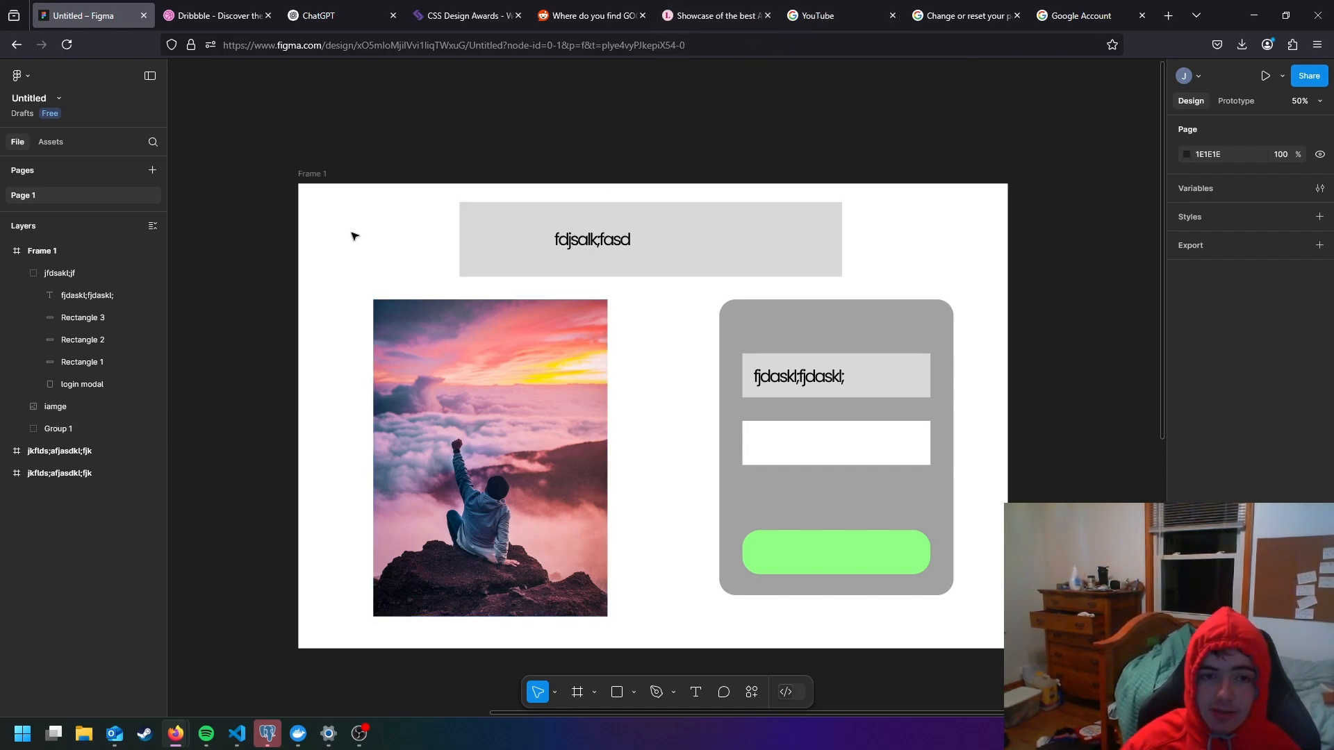
- Try out changes to the fill and selection colours of Frame 1
click(312, 179)
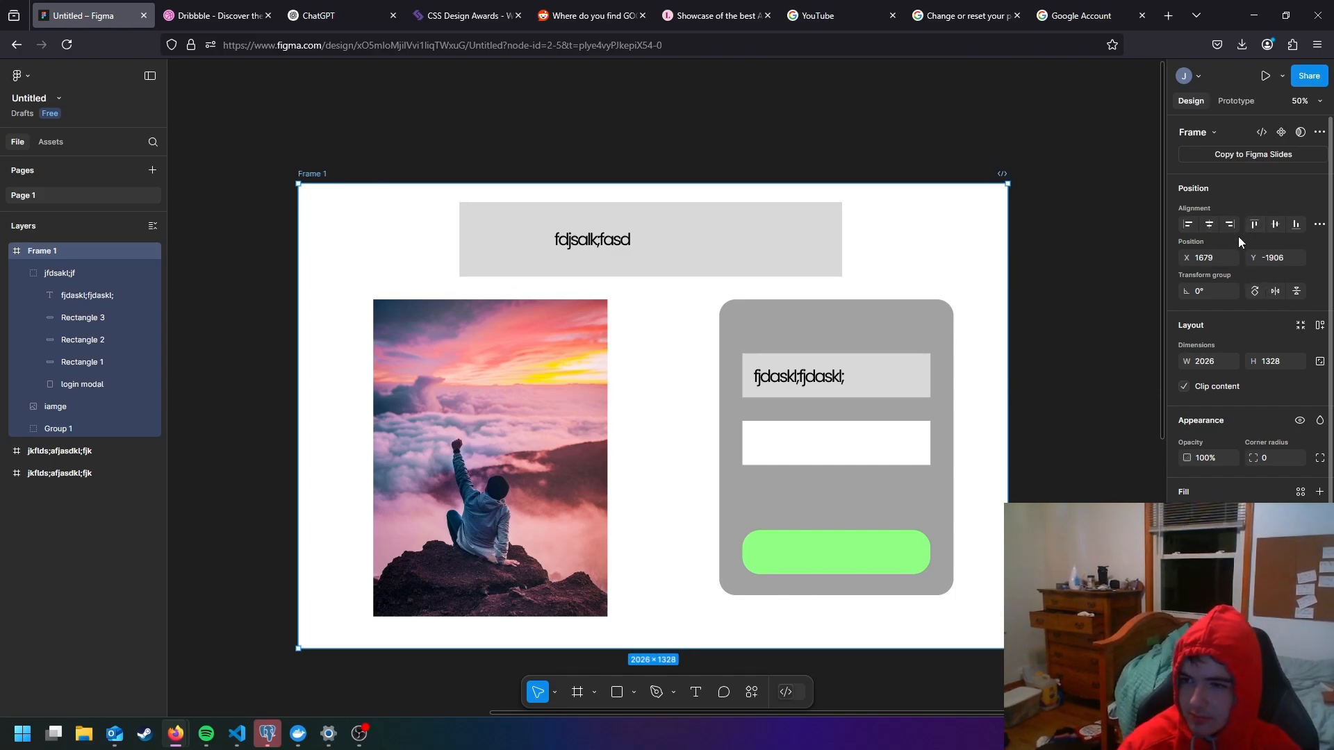
scroll(1257, 300, down, 3)
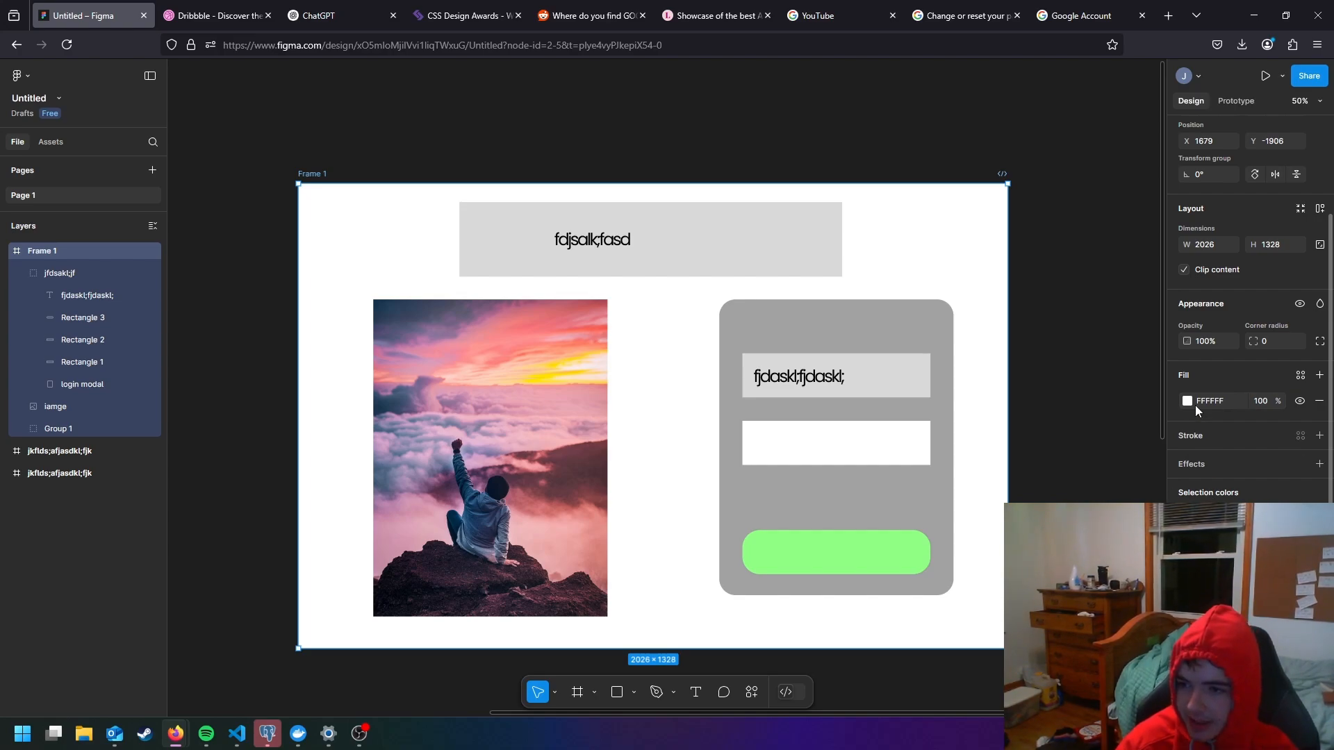
click(1188, 401)
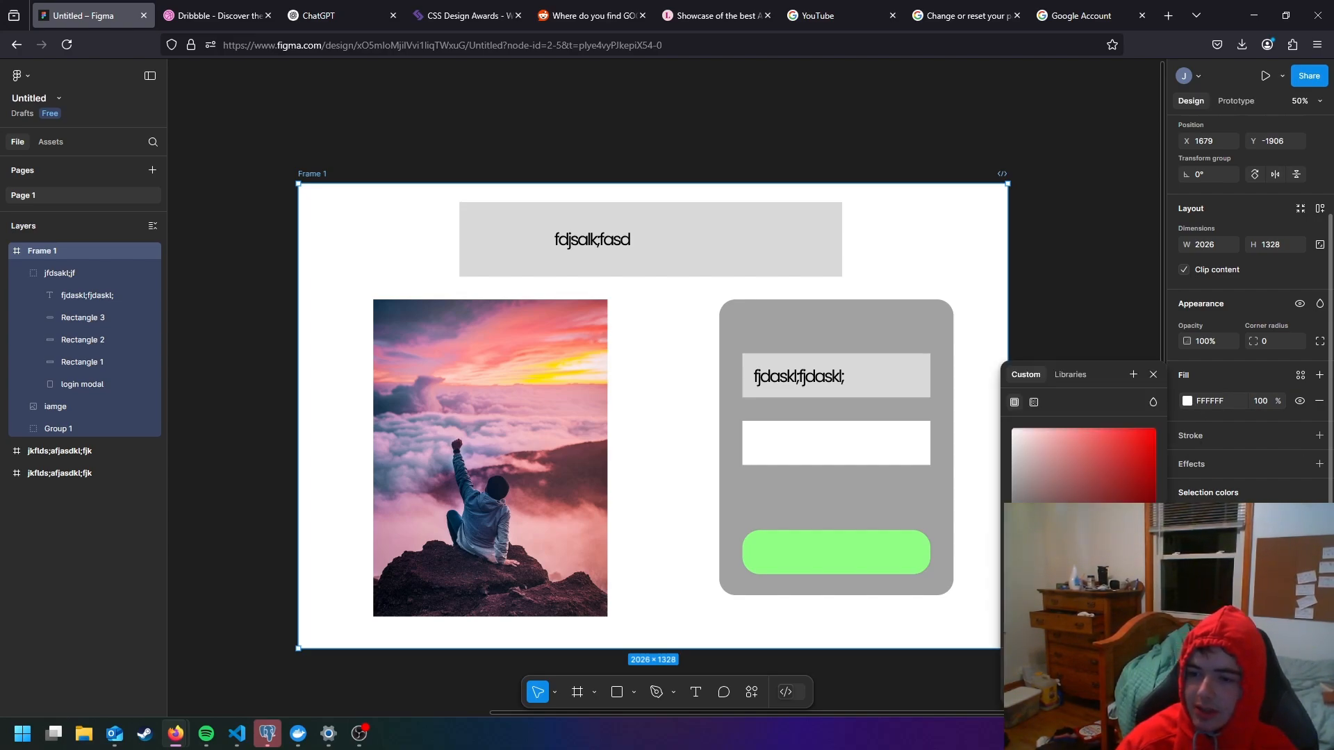
drag(1094, 488, 1005, 629)
click(1187, 540)
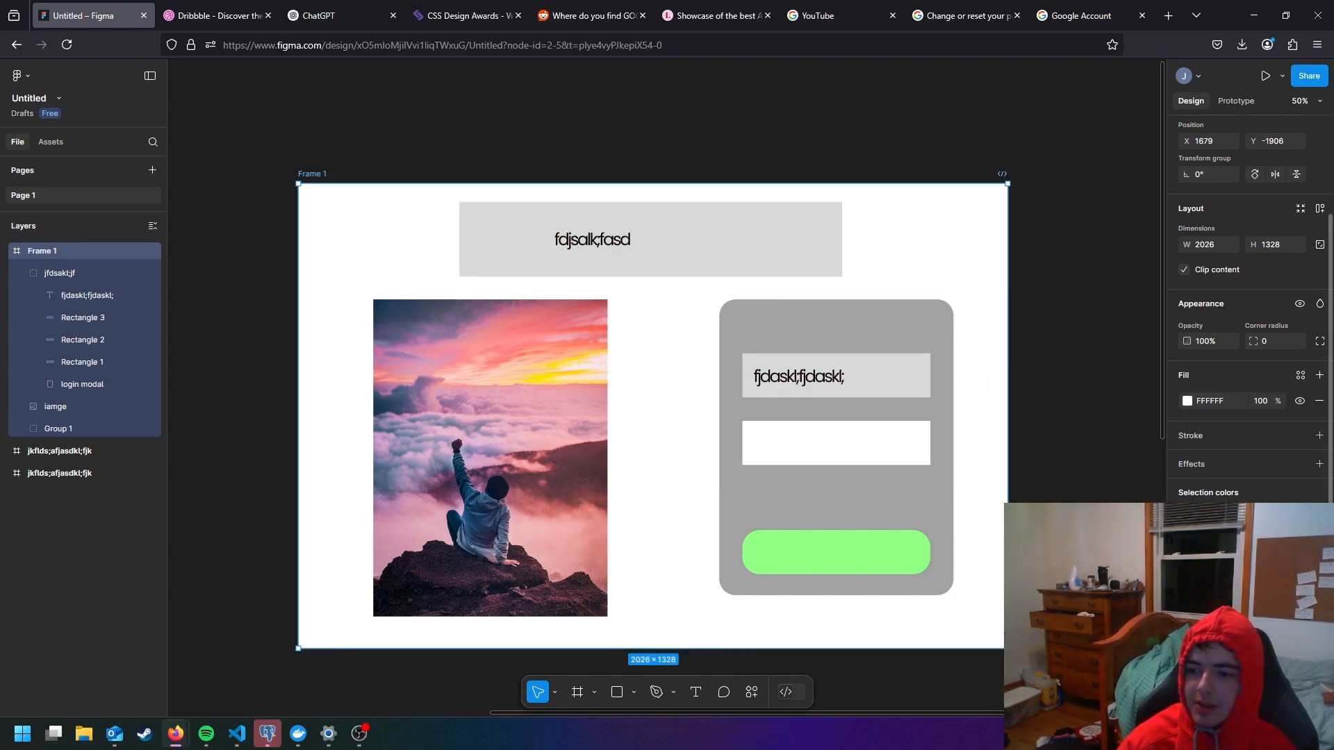
click(1188, 563)
drag(1107, 474, 1087, 394)
click(1002, 539)
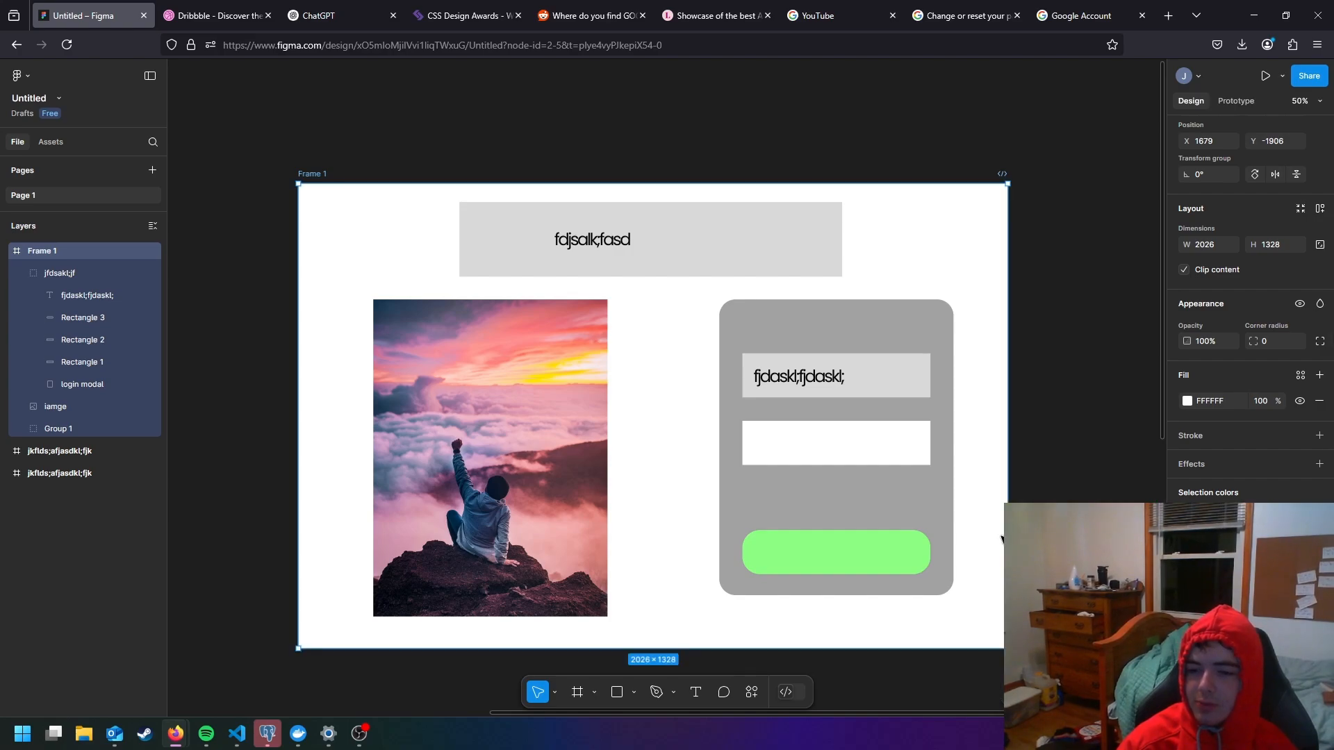
- Try selecting the login modal's rectangles and the title group together in different pairs
click(908, 560)
click(908, 560)
shift+click(885, 449)
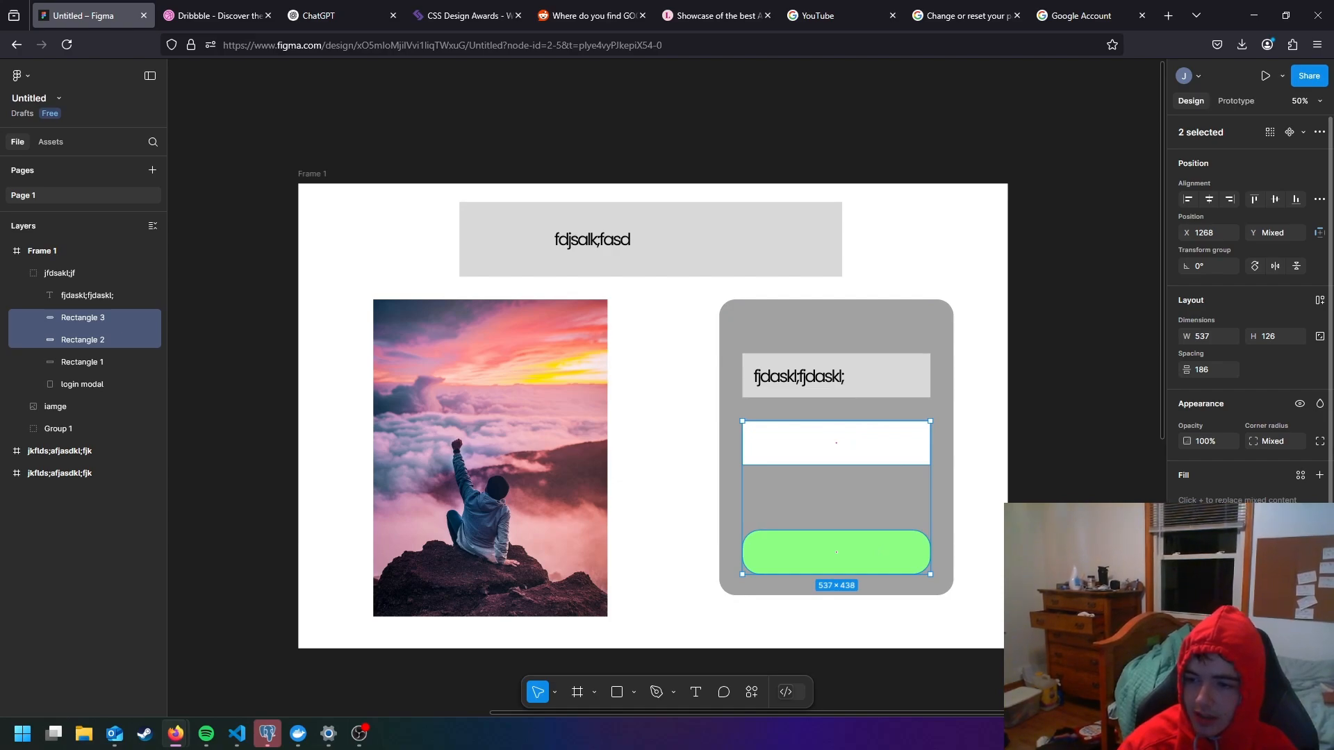
click(913, 373)
shift+click(916, 446)
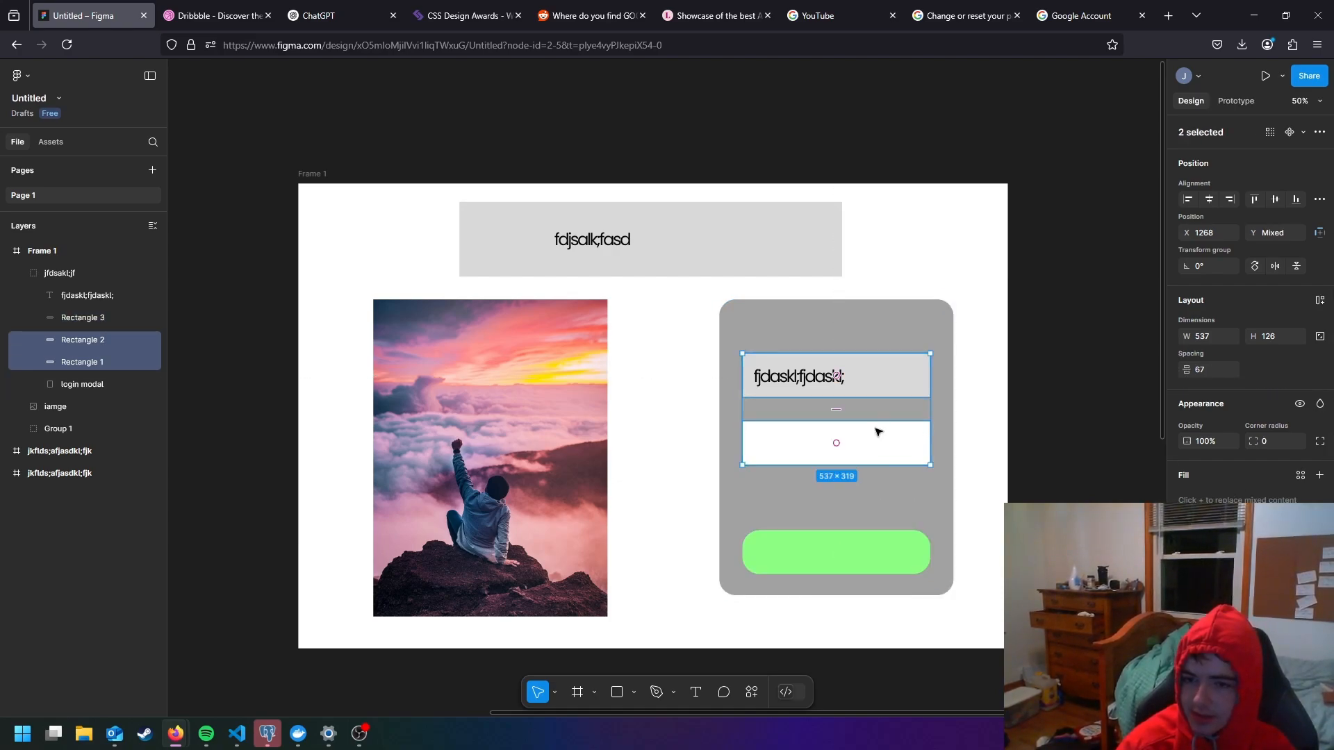
click(756, 250)
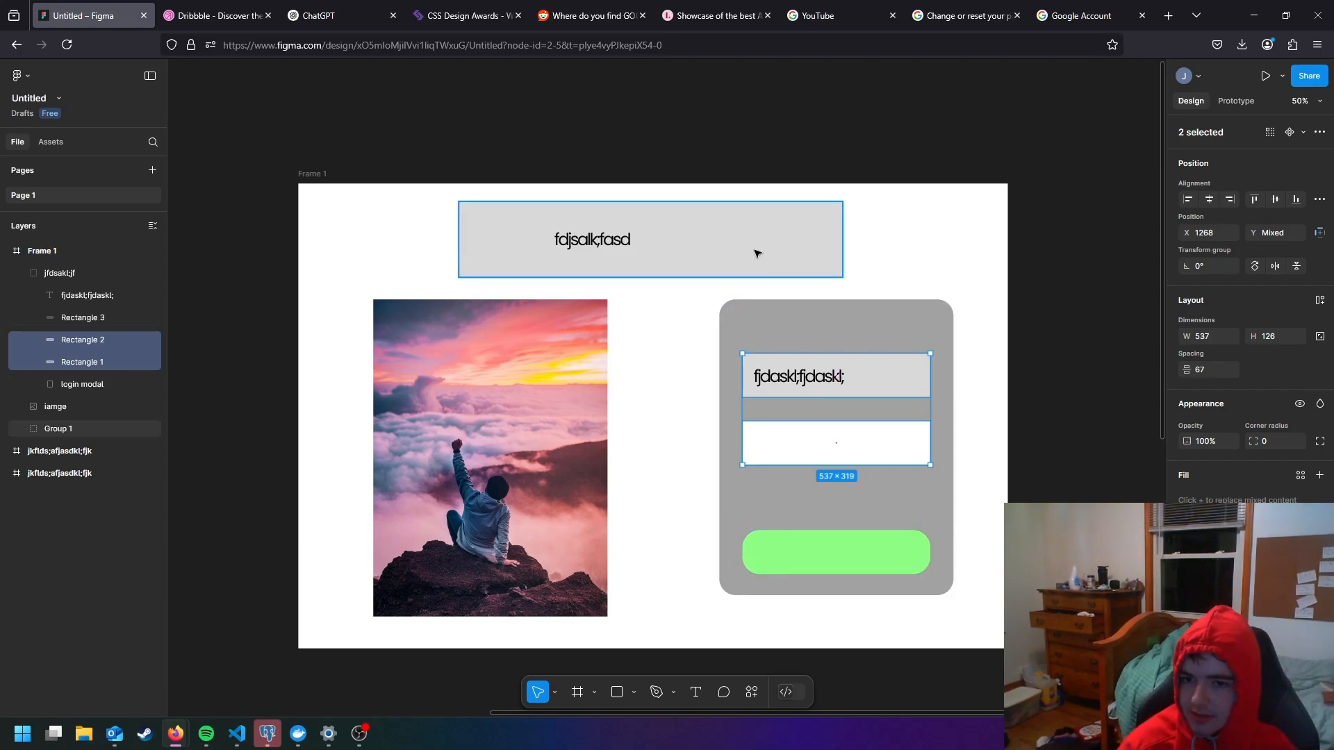
shift+double_click(913, 373)
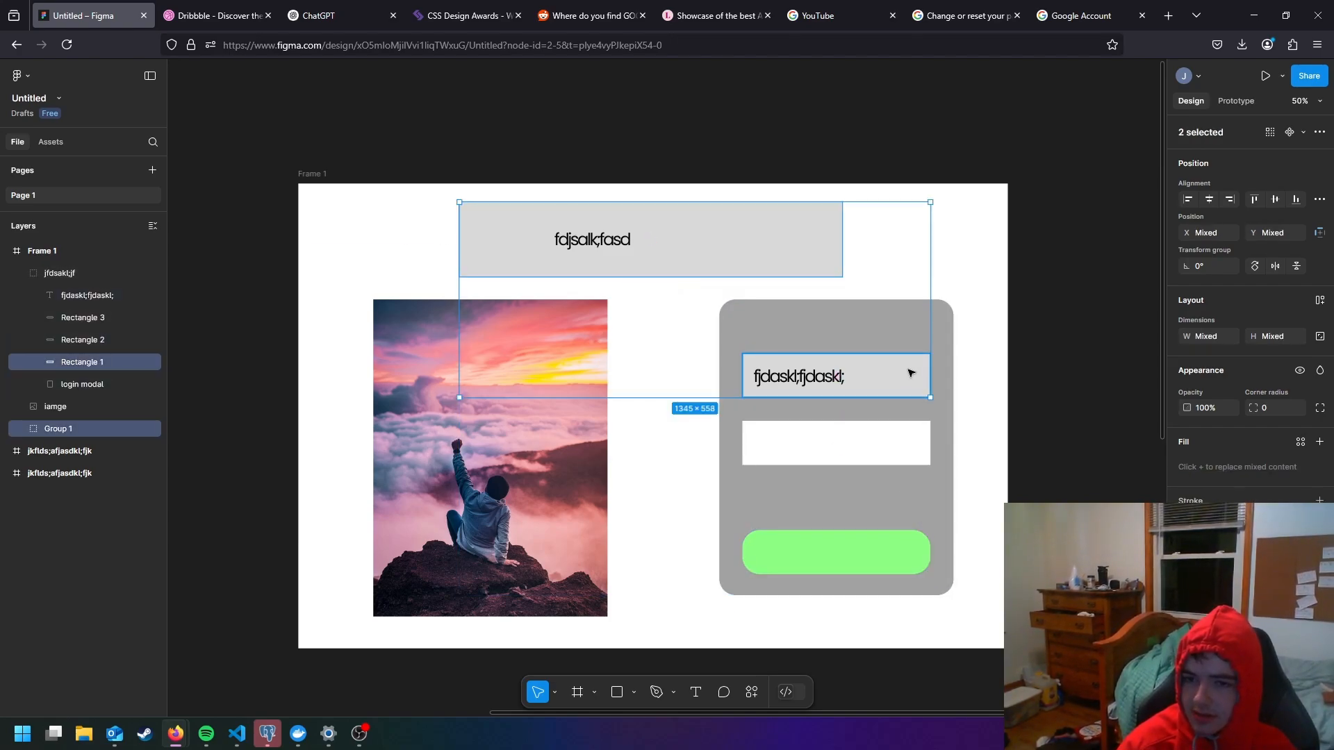
shift+click(909, 371)
shift+double_click(909, 372)
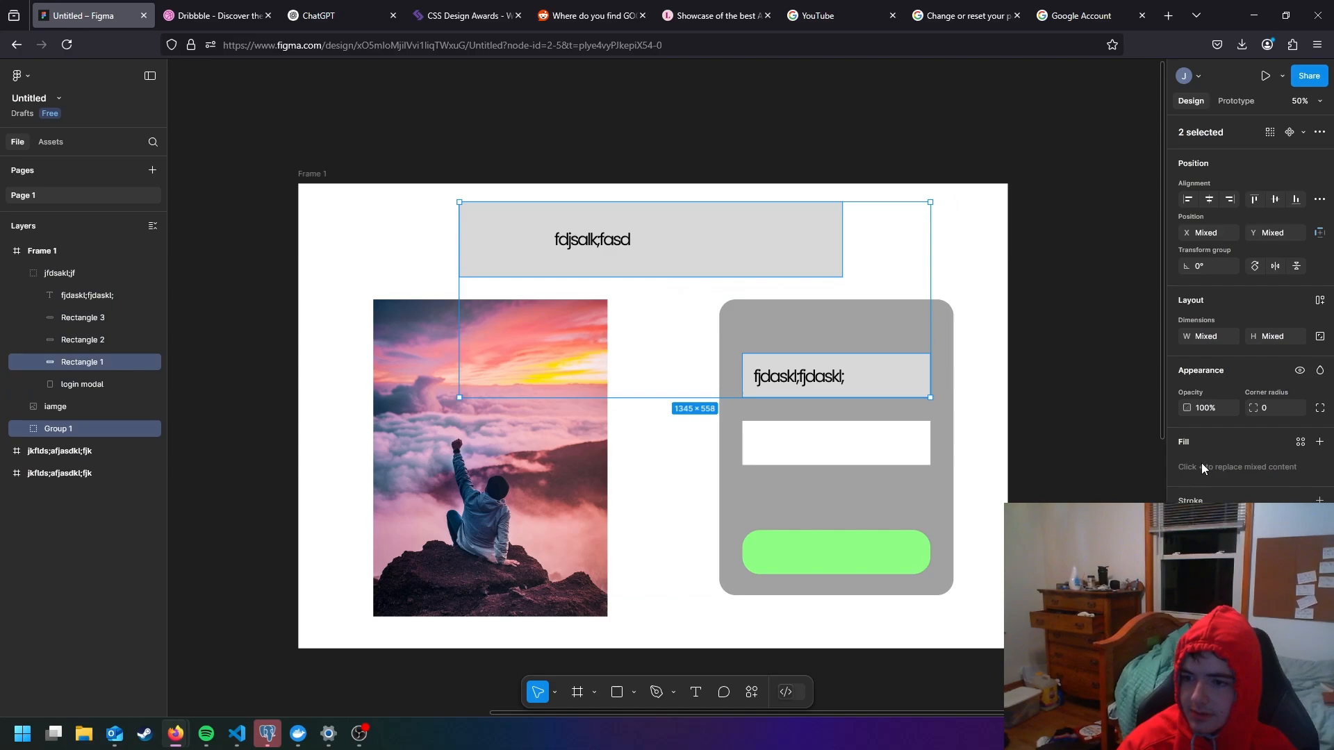
click(888, 352)
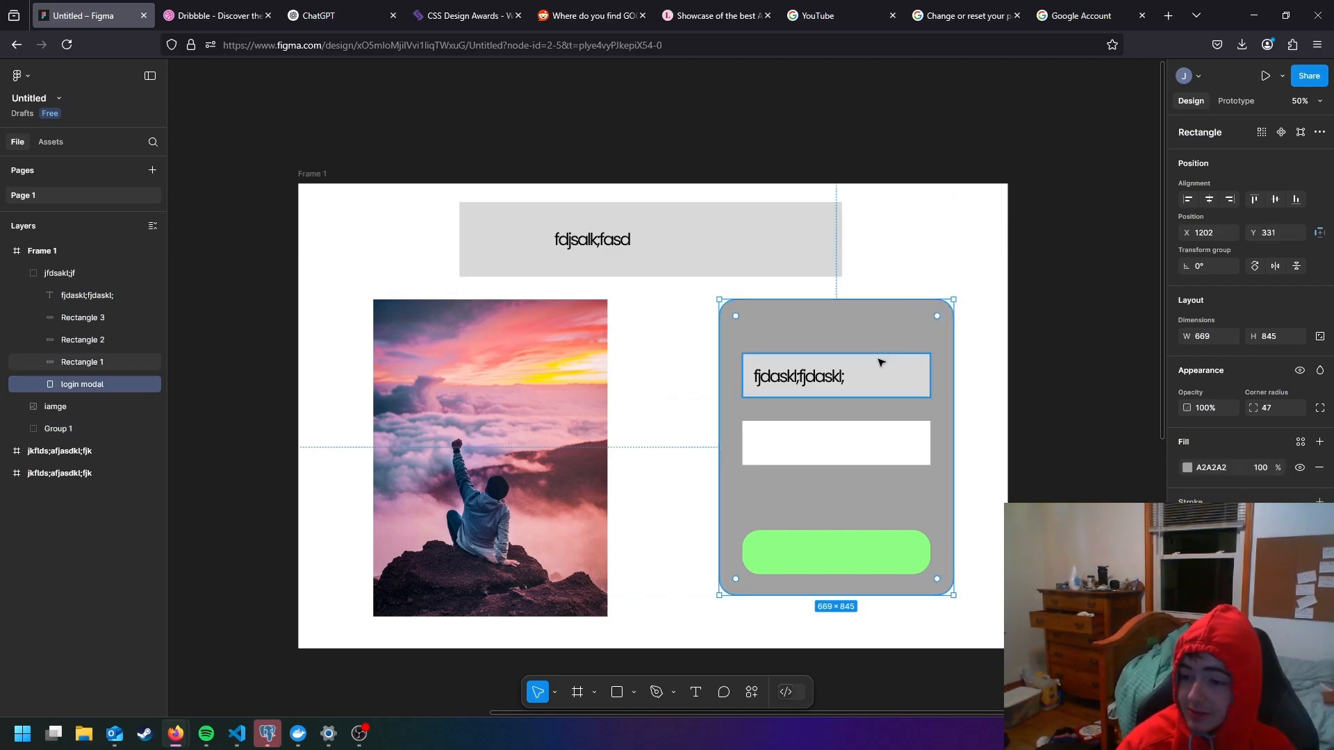
- Try resizing the login modal's middle and bottom rectangles together, and undo the resize
click(854, 448)
shift+click(895, 566)
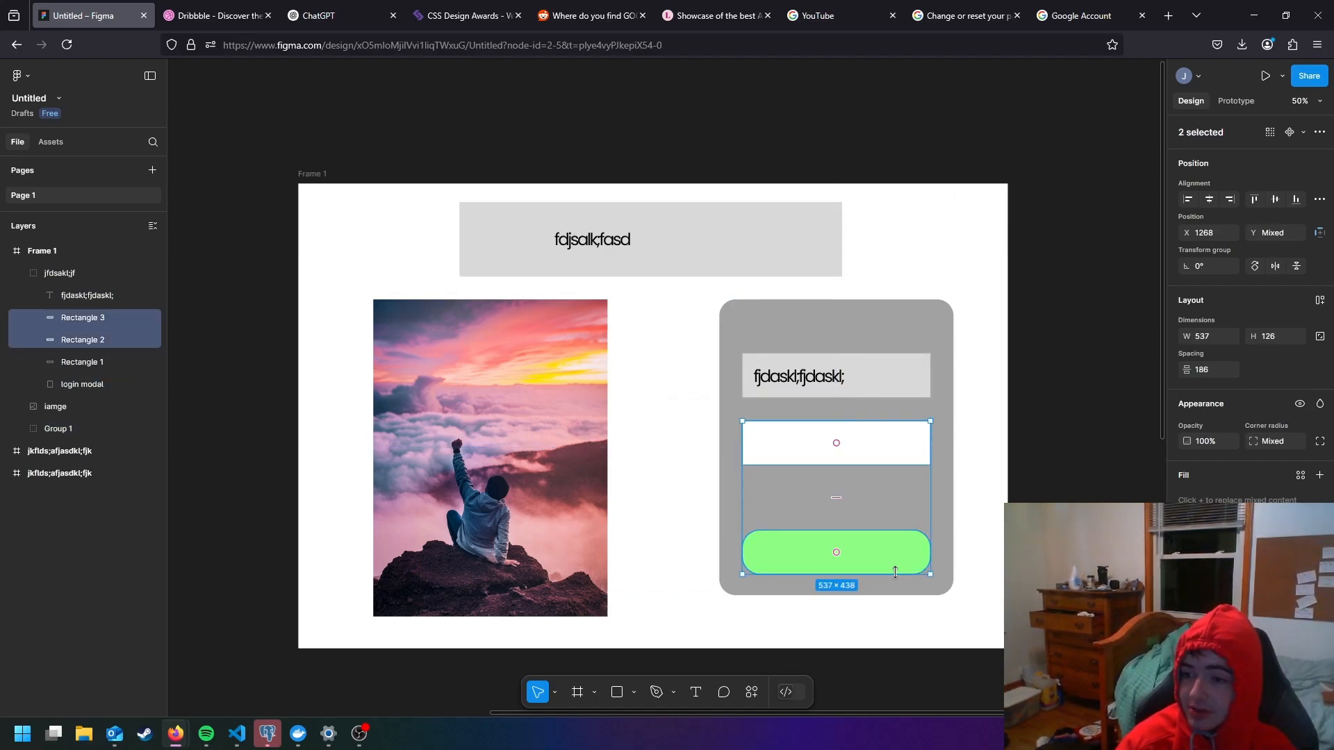
mouse_move(931, 574)
mouse_down()
mouse_move(986, 615)
mouse_move(851, 512)
mouse_move(909, 566)
mouse_up()
key(ctrl+z)
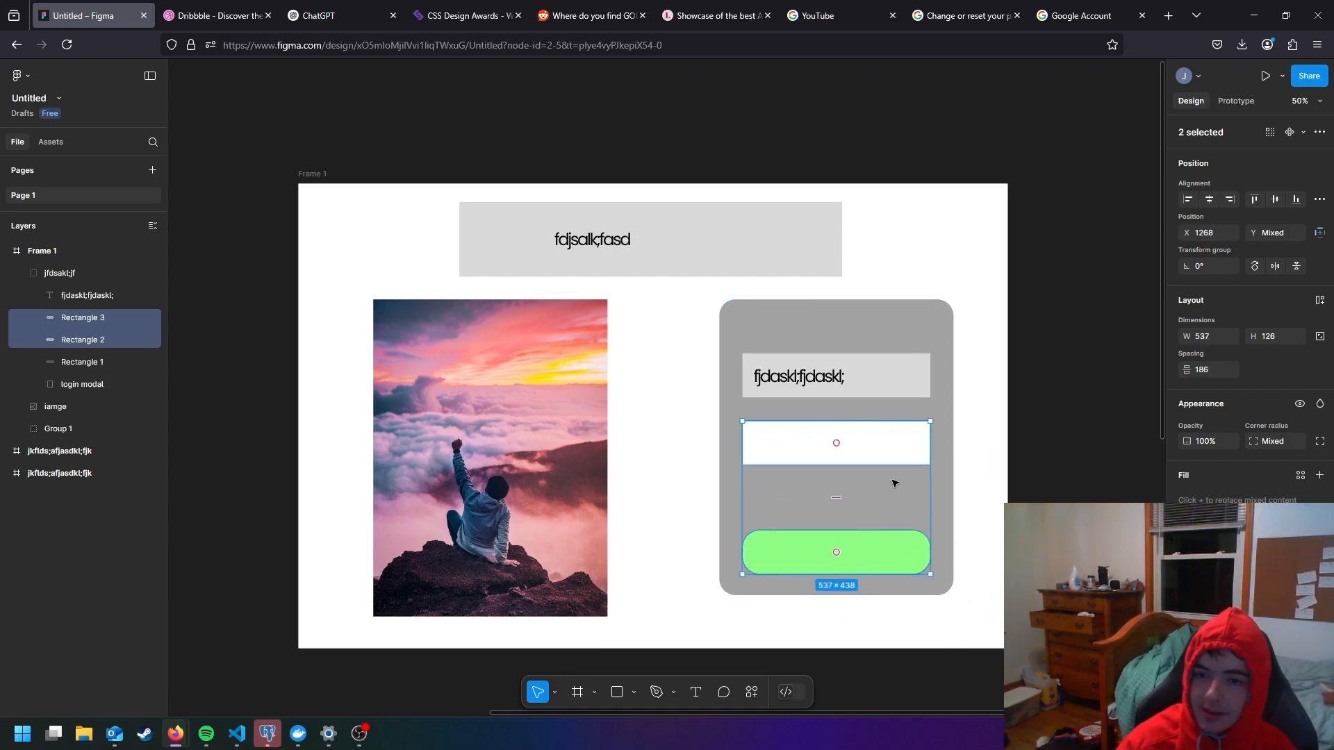
click(947, 420)
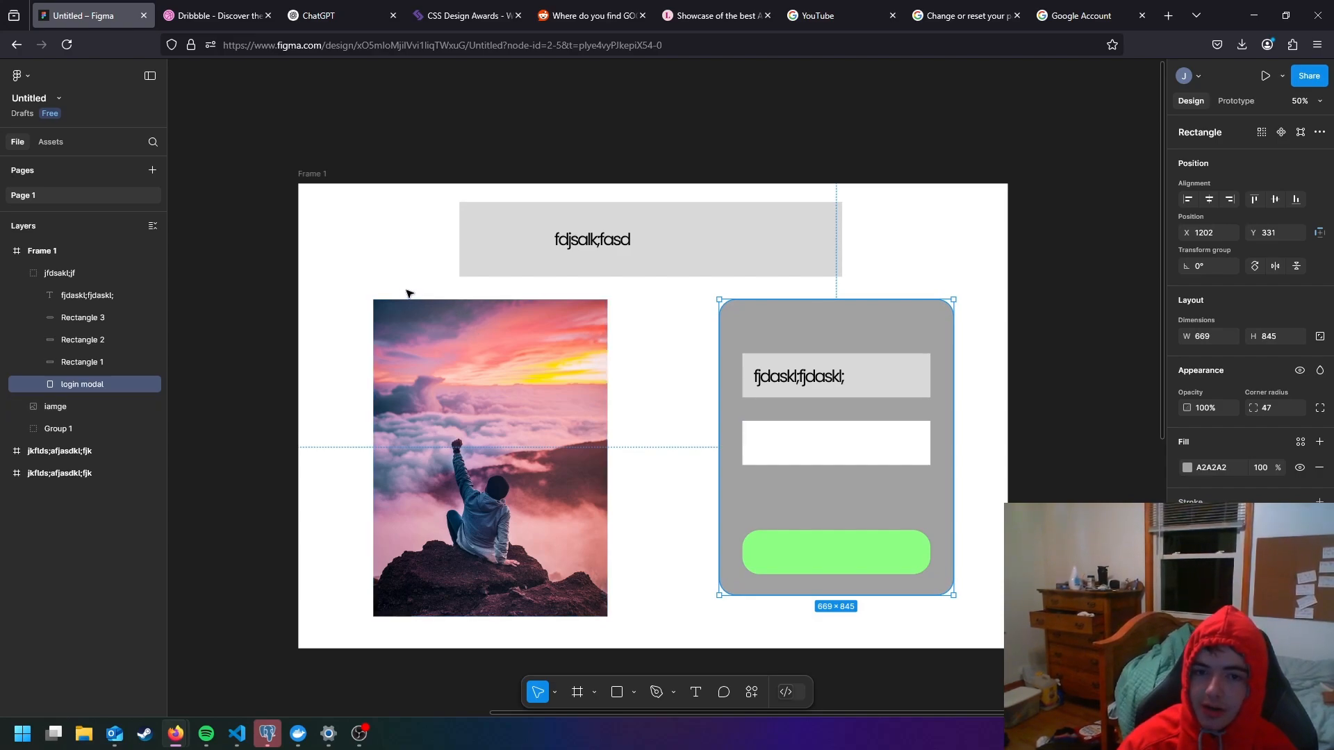
- Switch to Dribbble, search its shots for "login screen" and browse the designs for inspiration
click(377, 276)
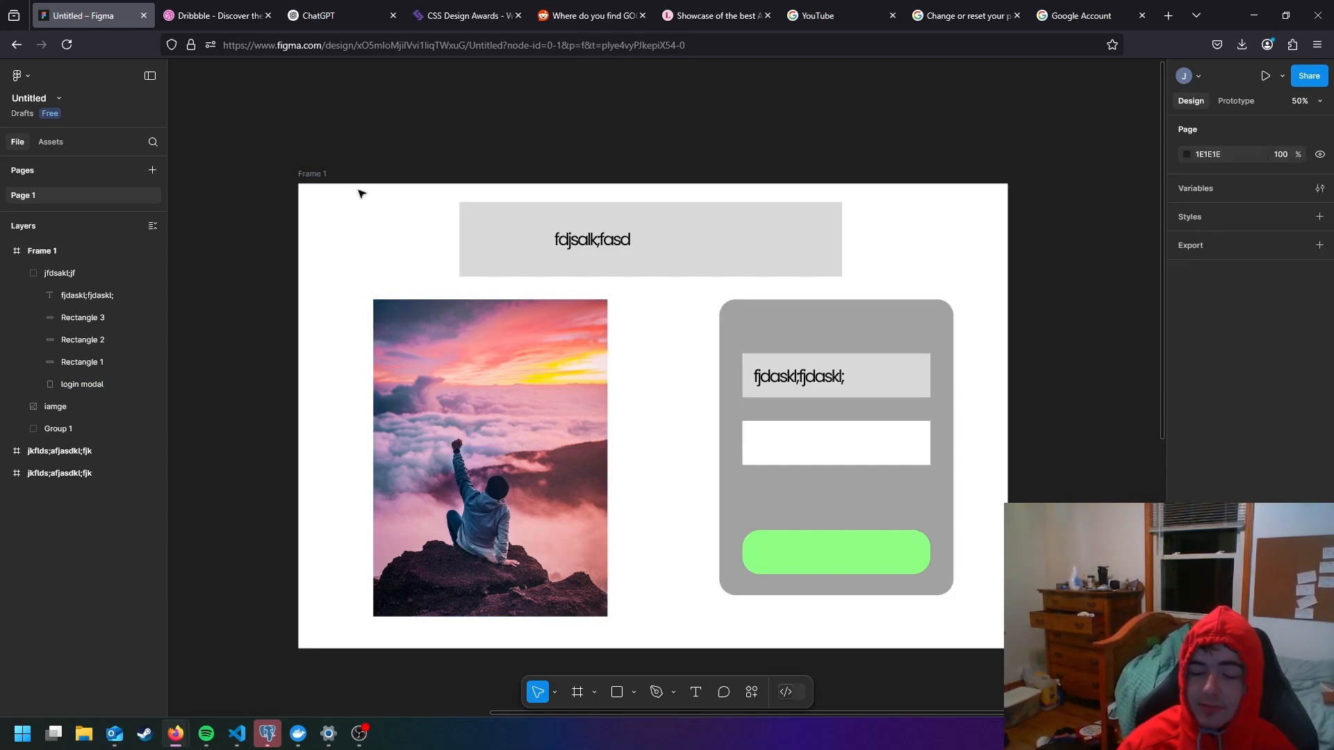
click(234, 28)
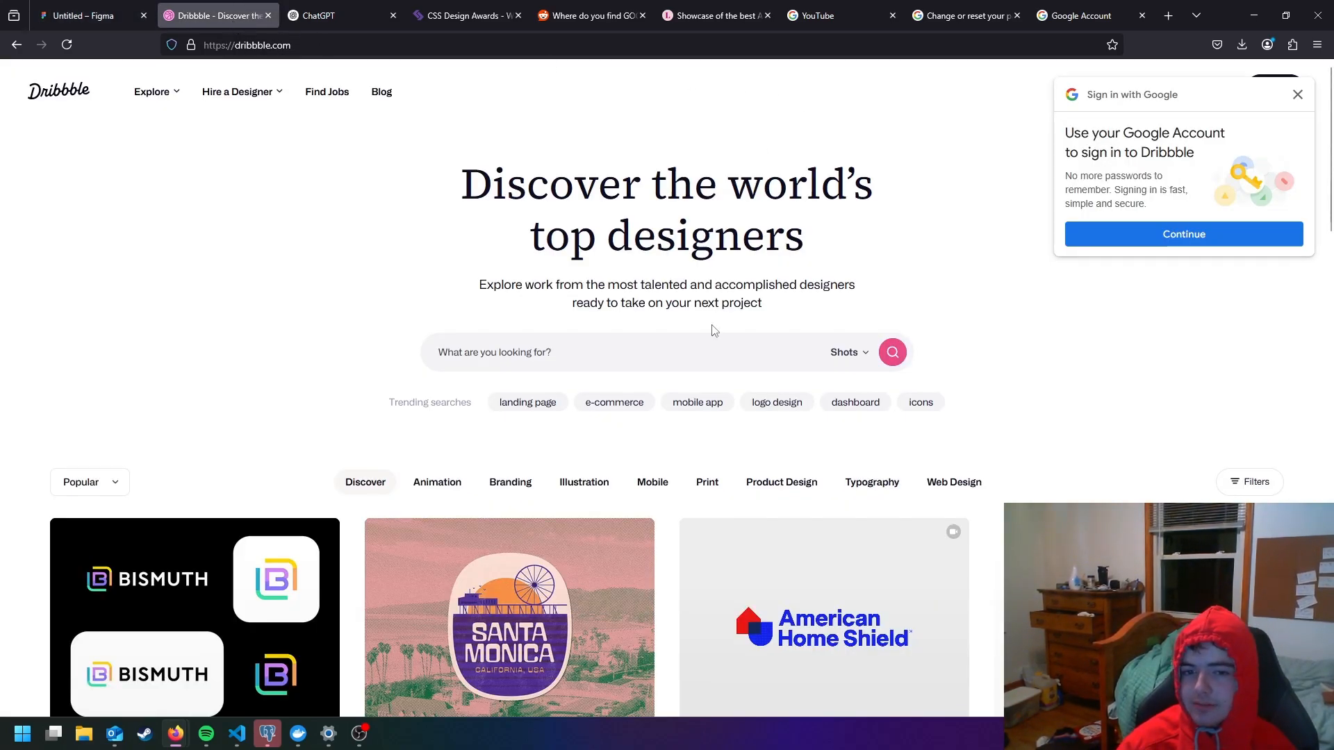
click(695, 344)
text(login scr)
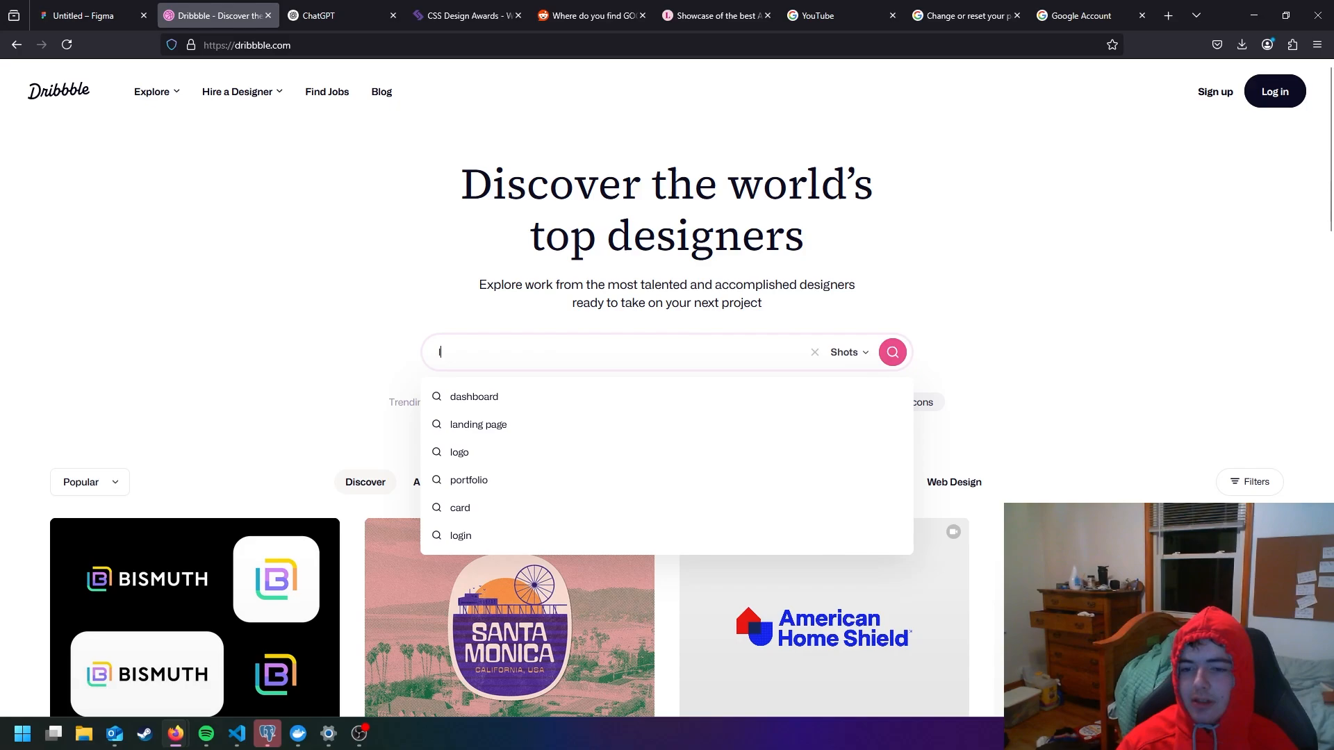
text(een)
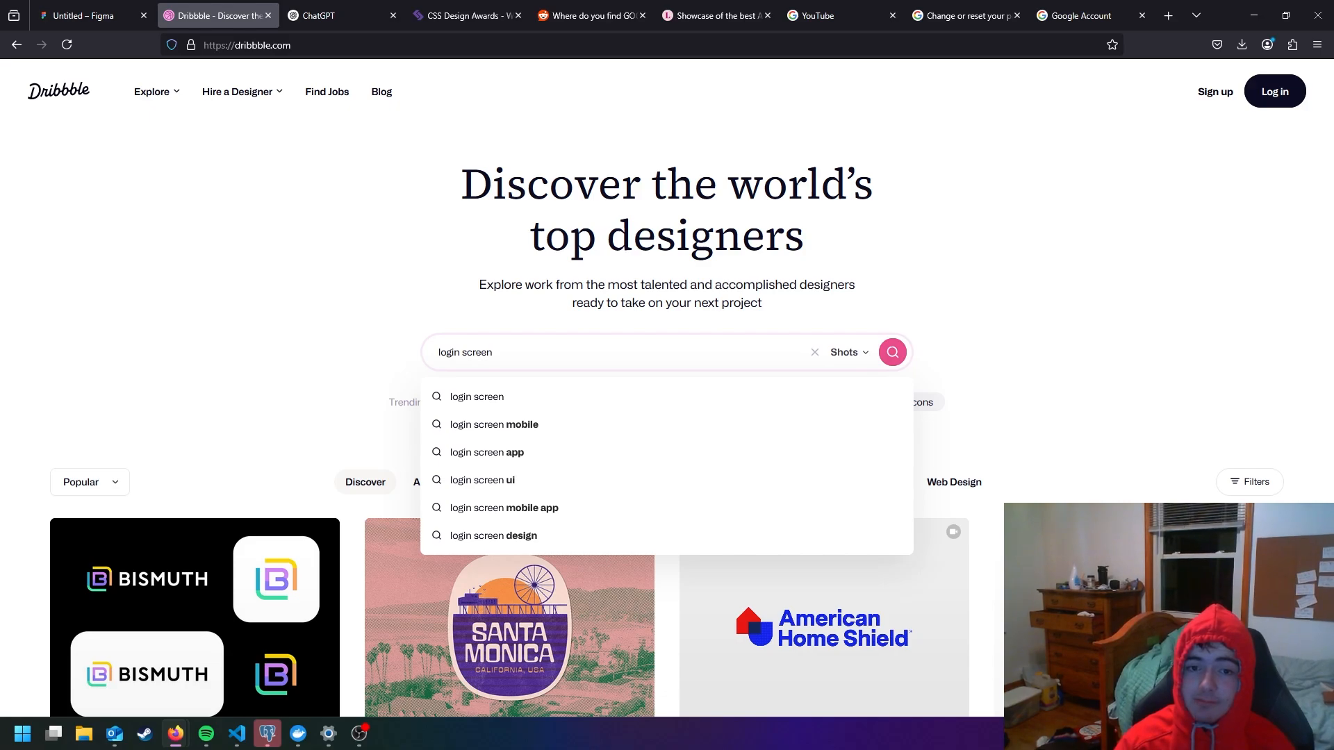
key(Return)
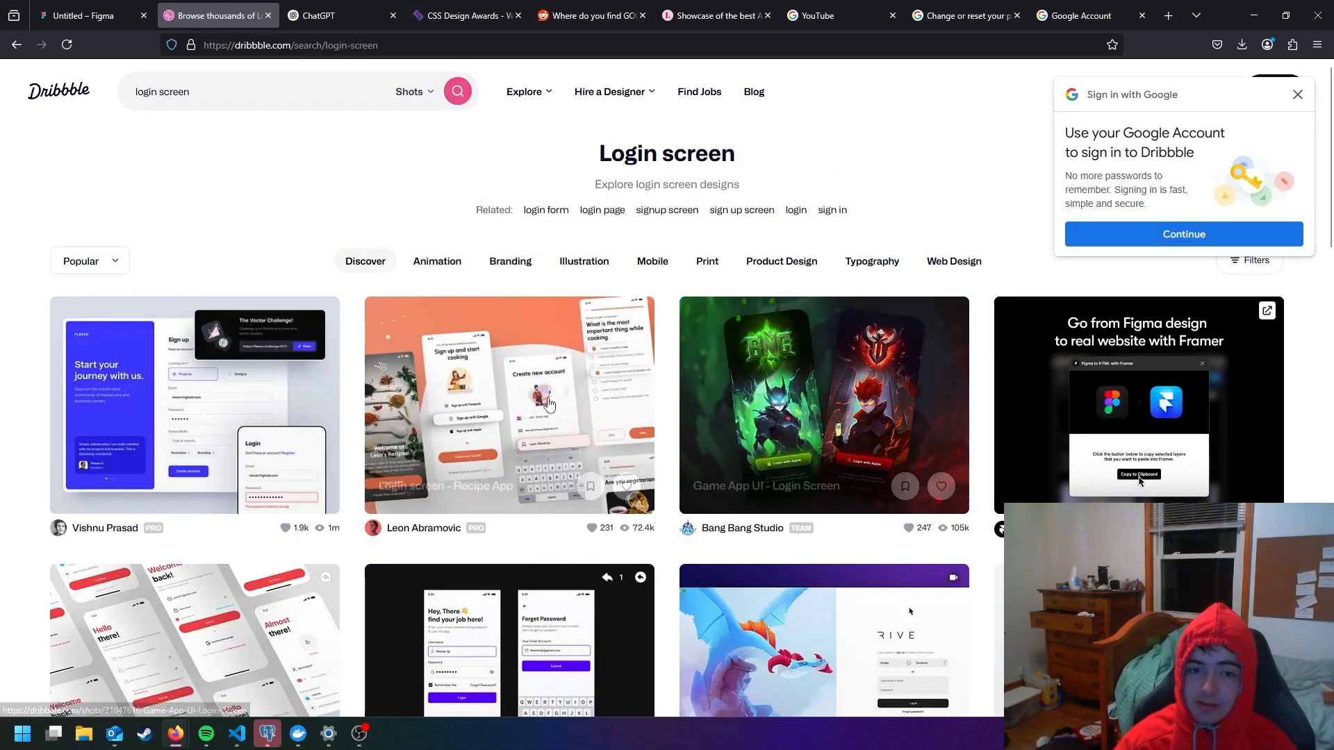
scroll(747, 336, down, 5)
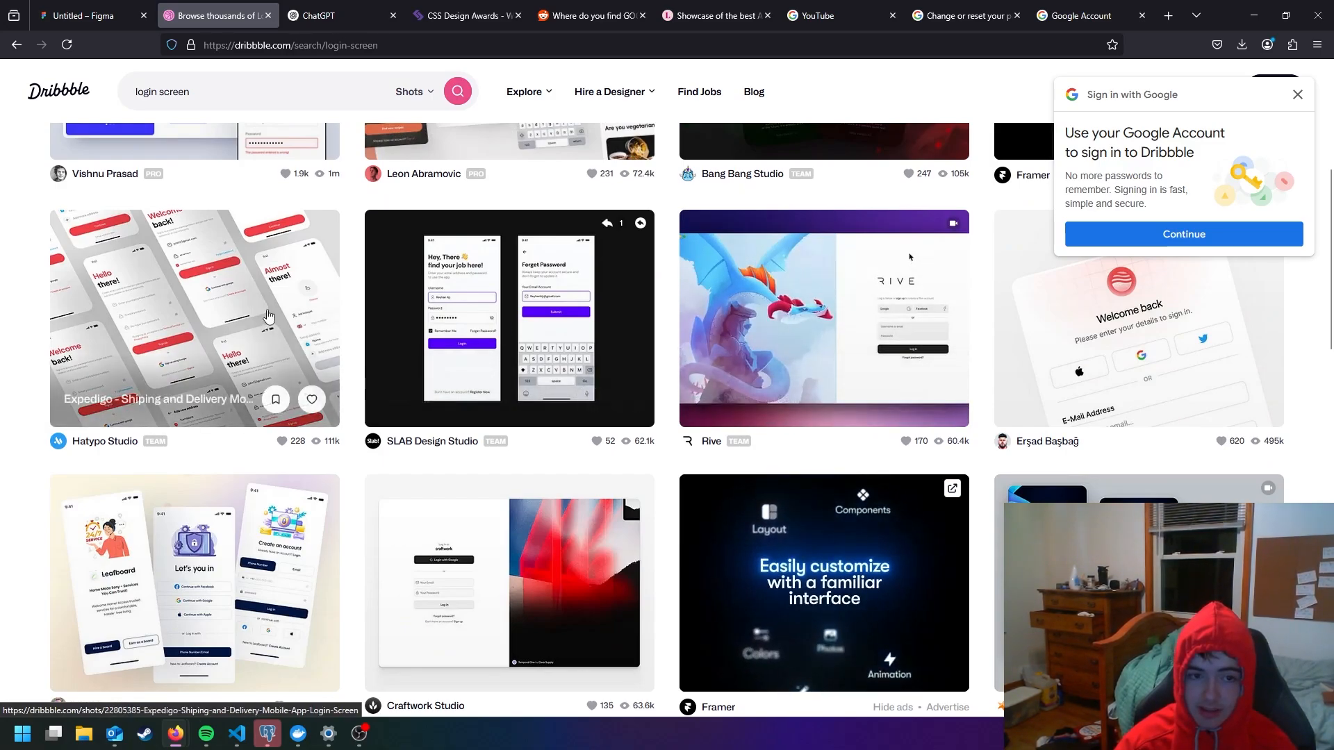
scroll(209, 325, down, 3)
- Refine the Dribbble search to "login screen website"
scroll(209, 326, up, 8)
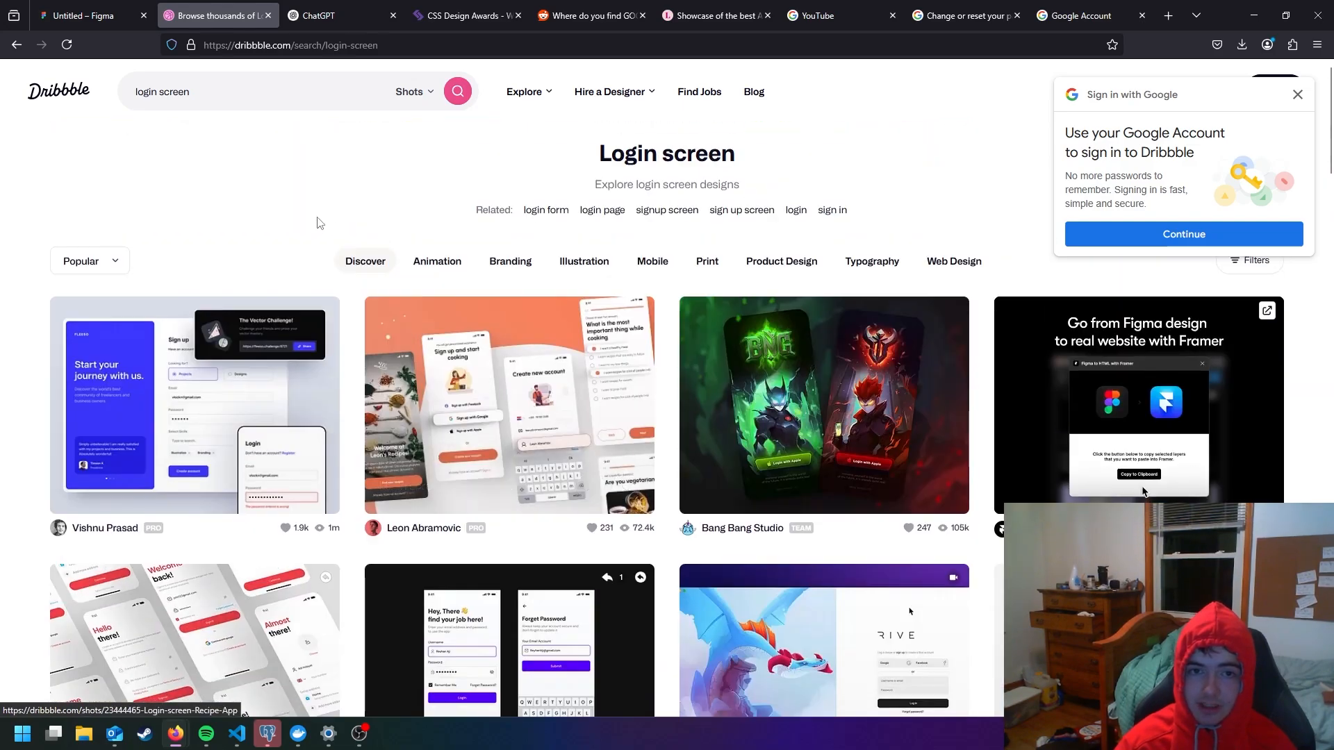
click(244, 92)
text(websi)
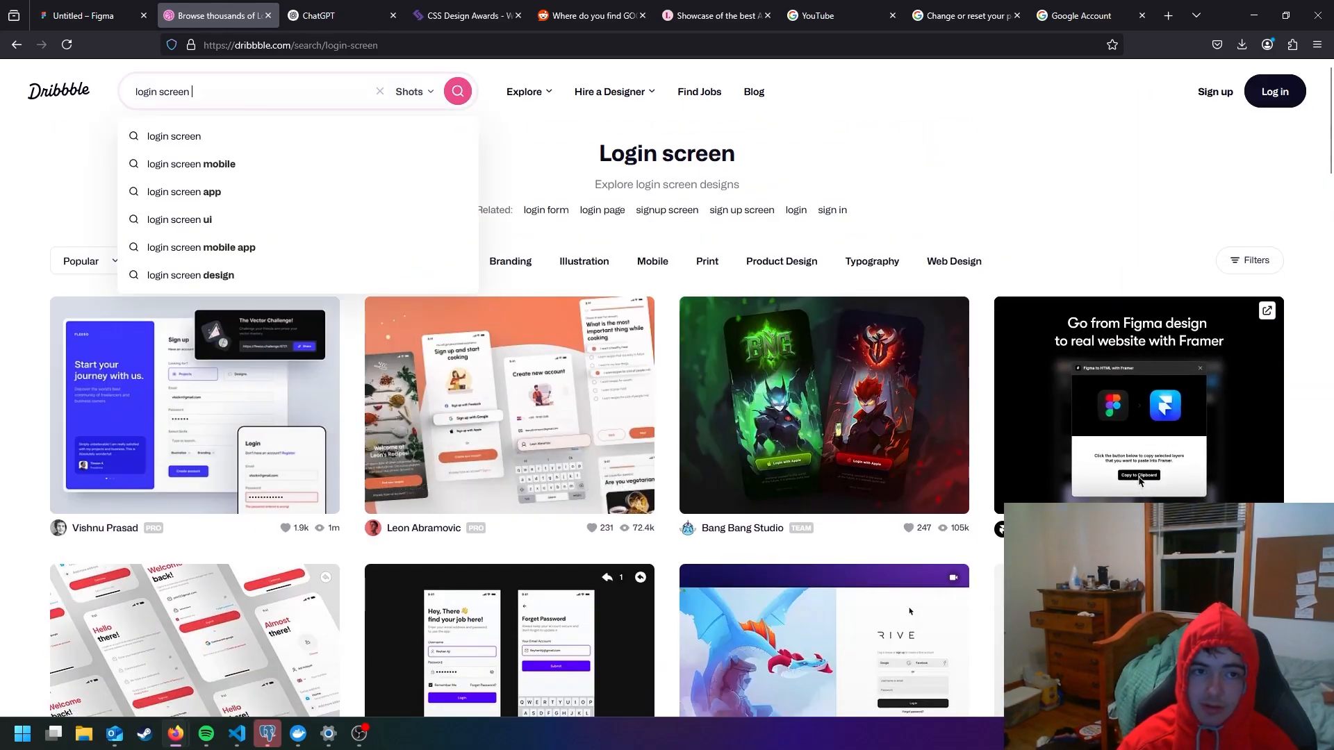
text(te)
key(Return)
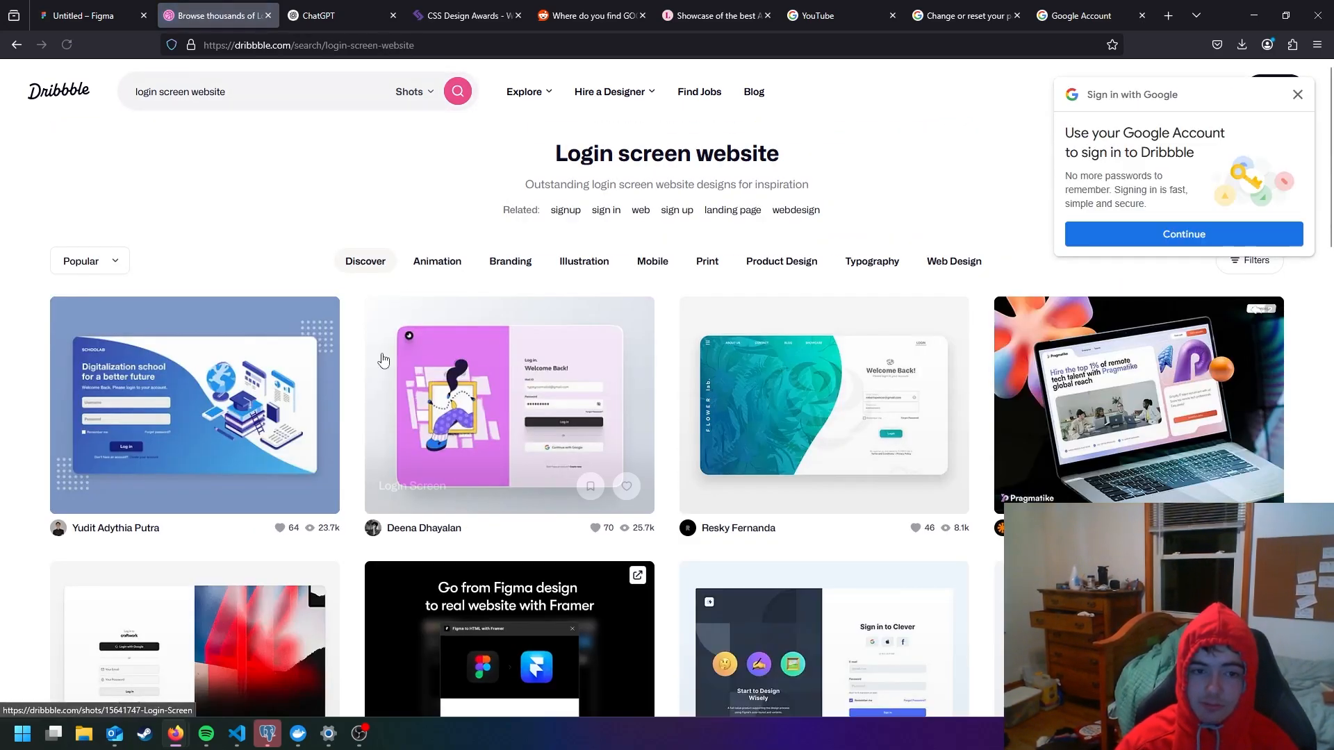
- Extend the search to "login screen website tech" and look through the designs for layout ideas
click(267, 92)
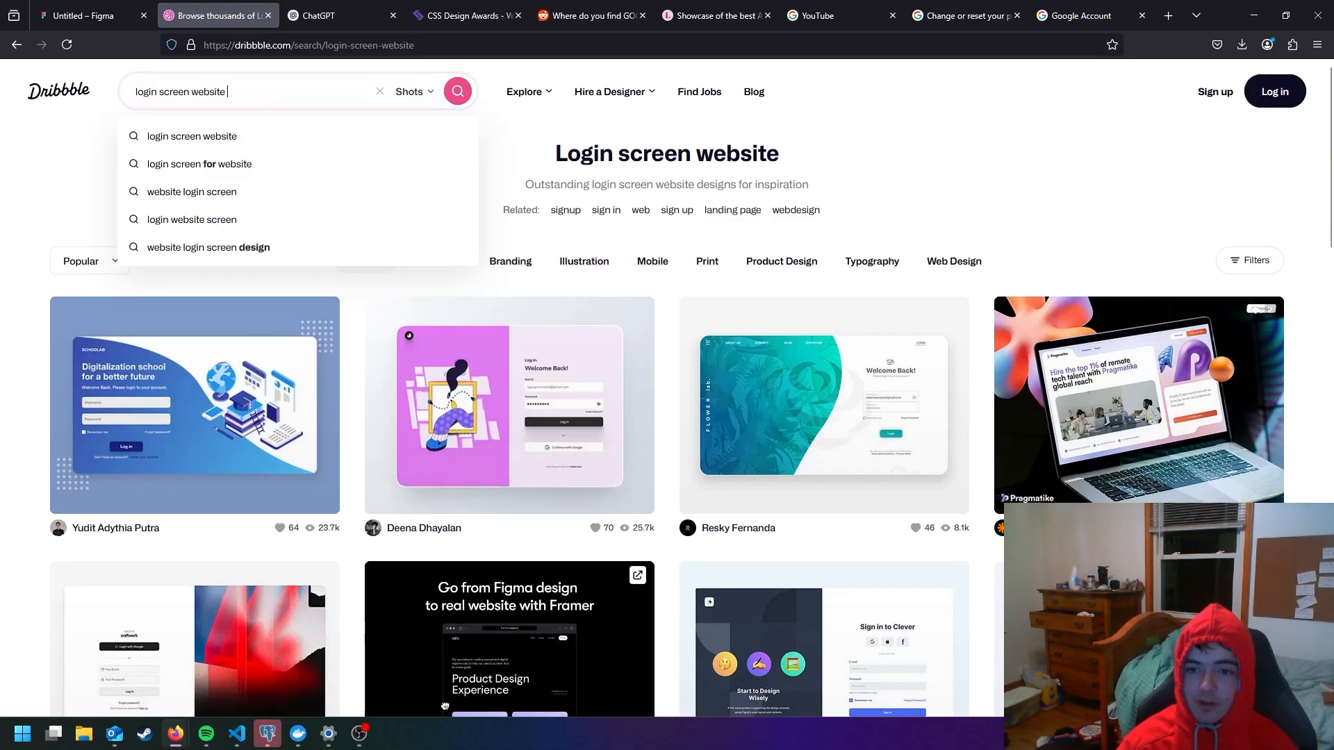
text(tech)
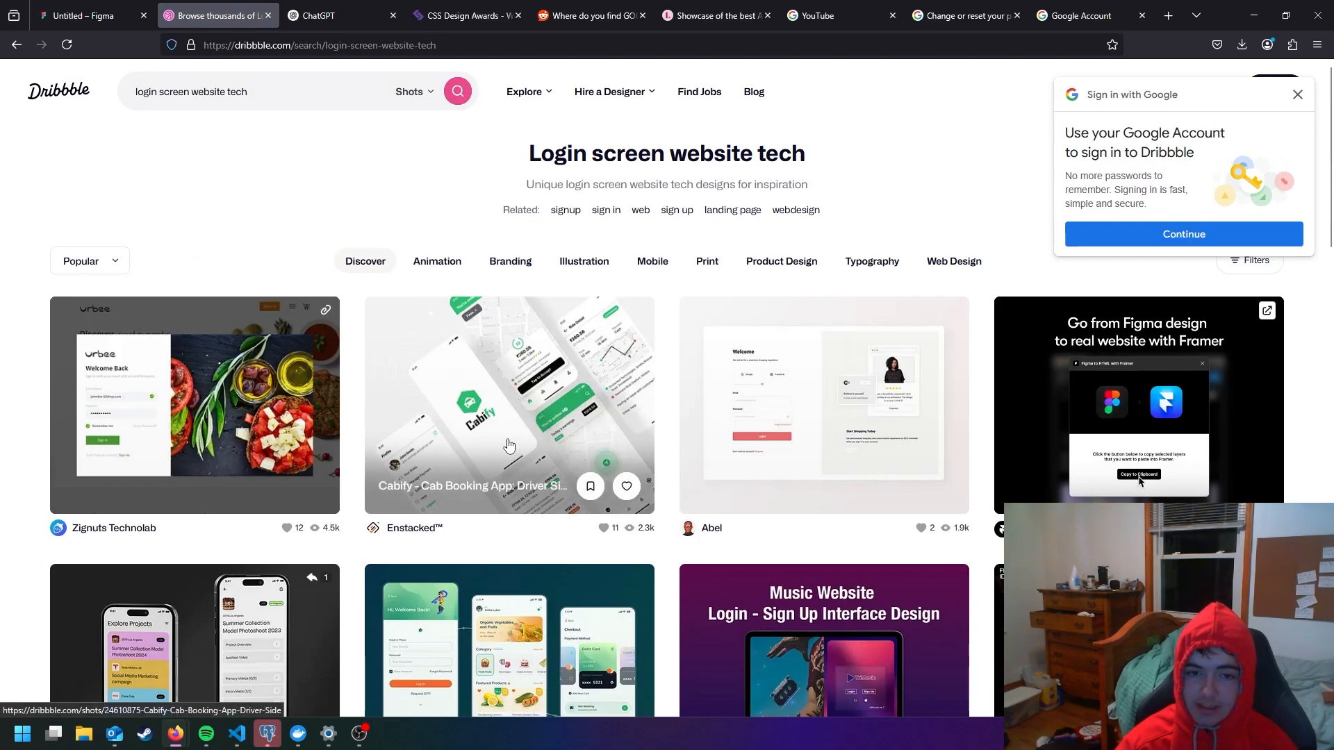
scroll(832, 403, down, 4)
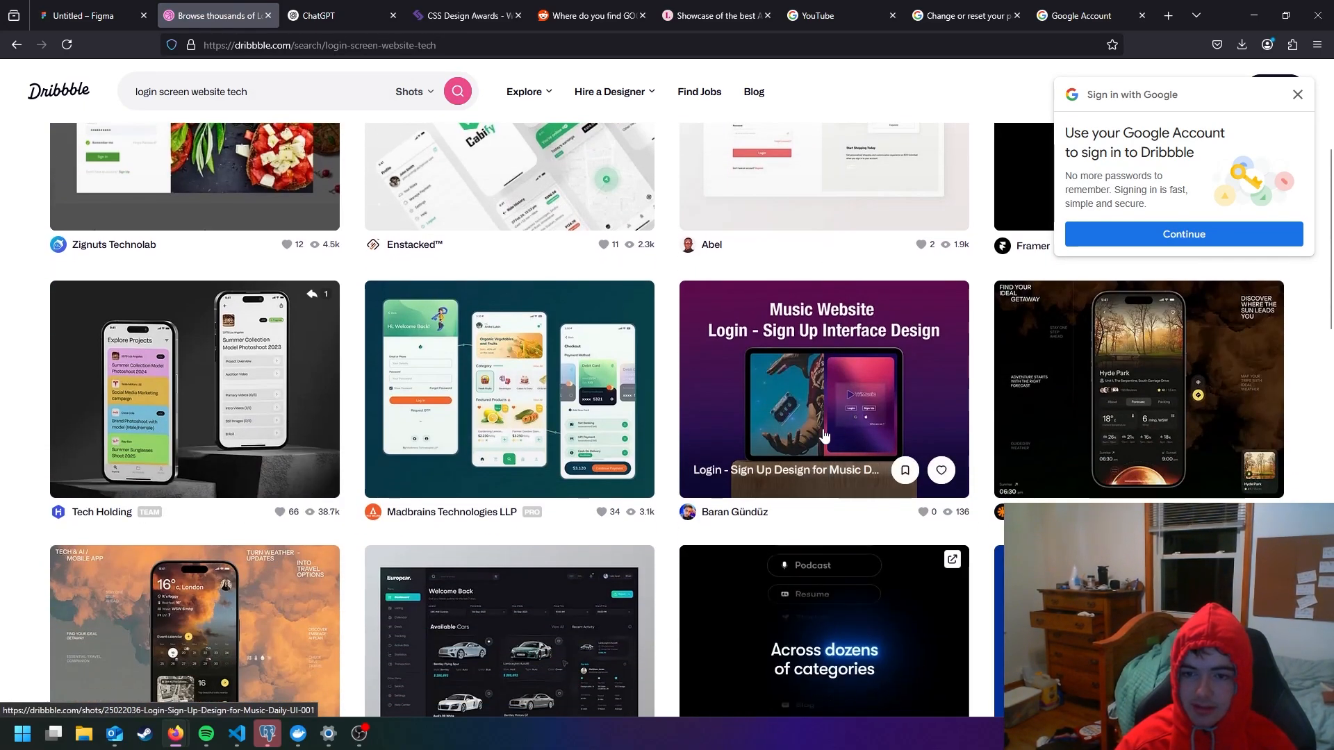
scroll(833, 403, down, 1)
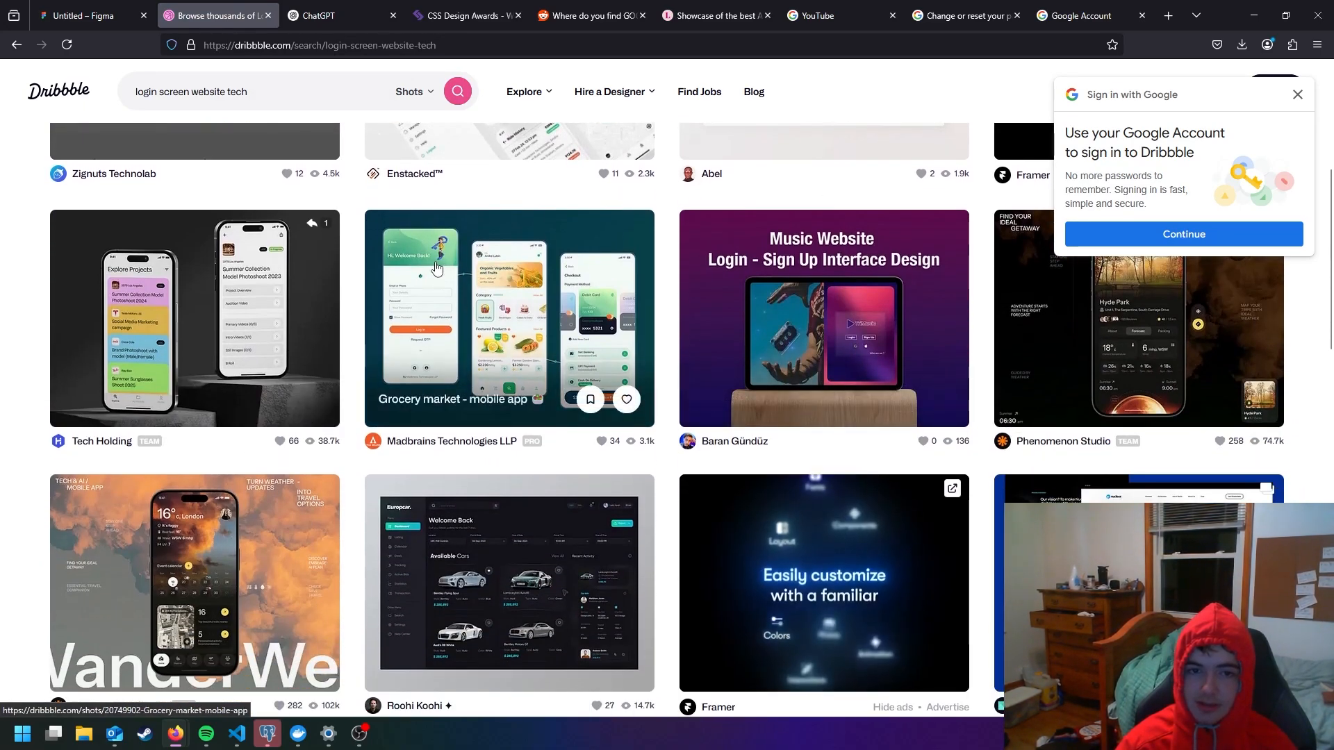
scroll(469, 283, down, 3)
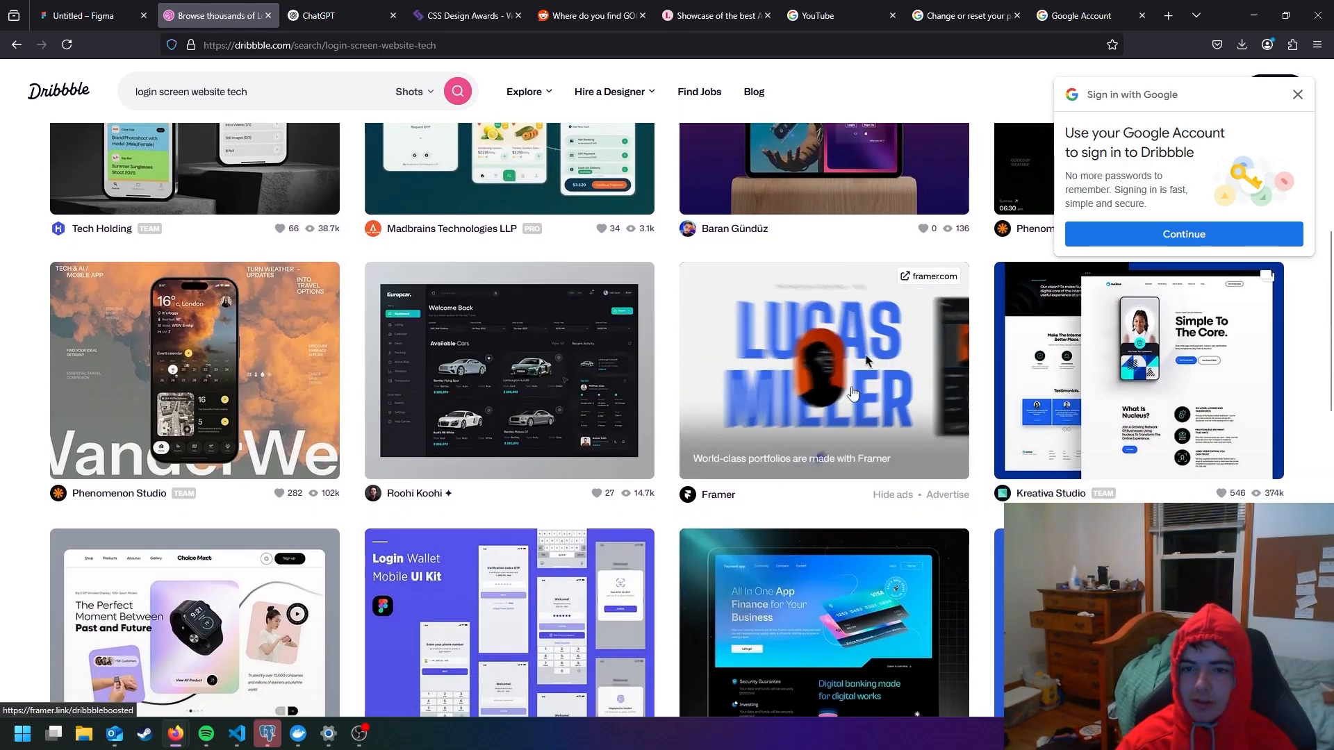
scroll(807, 403, down, 3)
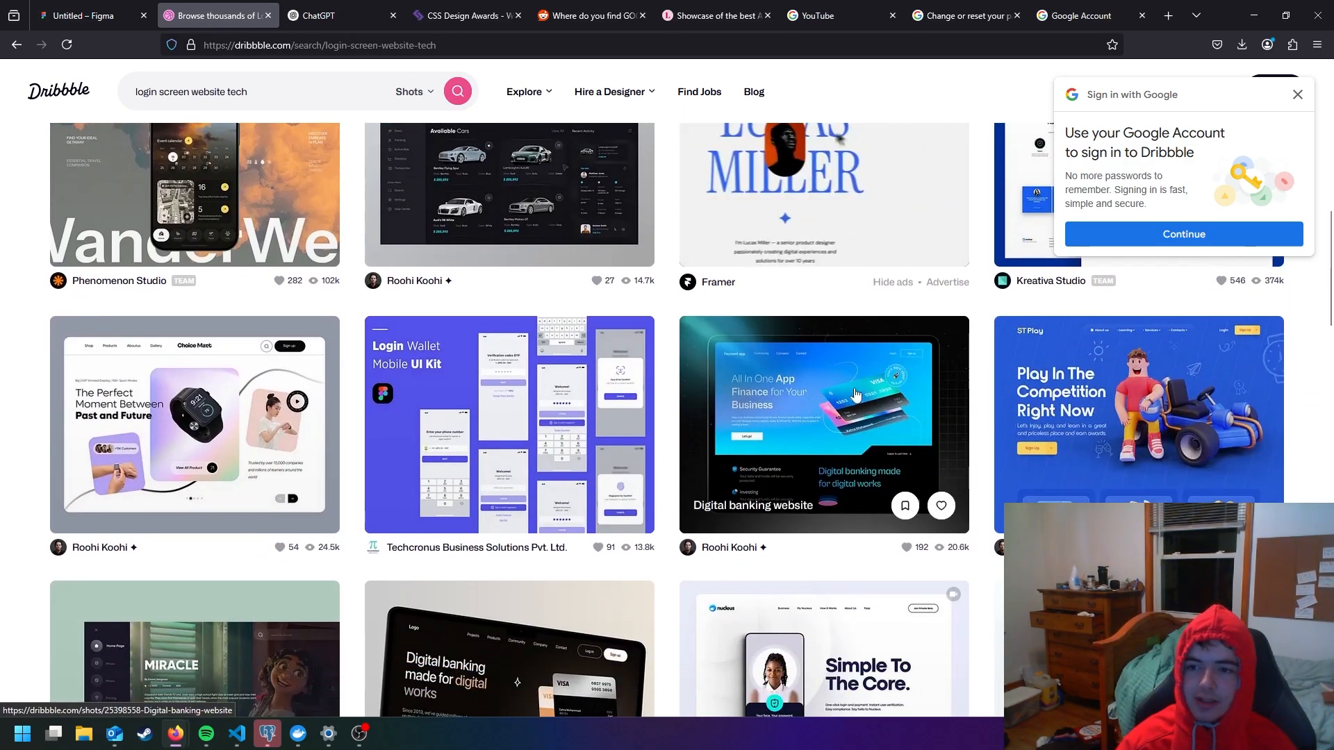
scroll(614, 338, up, 10)
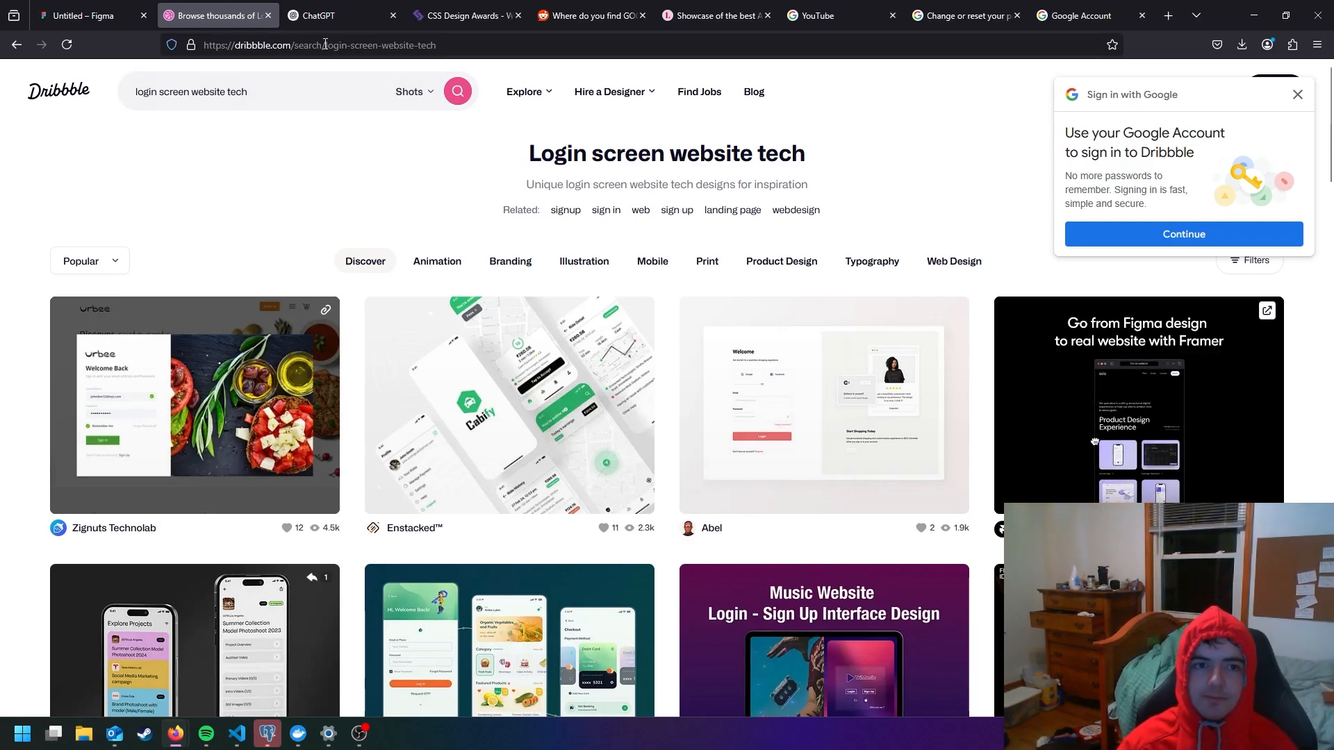
- Switch to ChatGPT and start writing a question beginning with "what" in a new chat
click(324, 16)
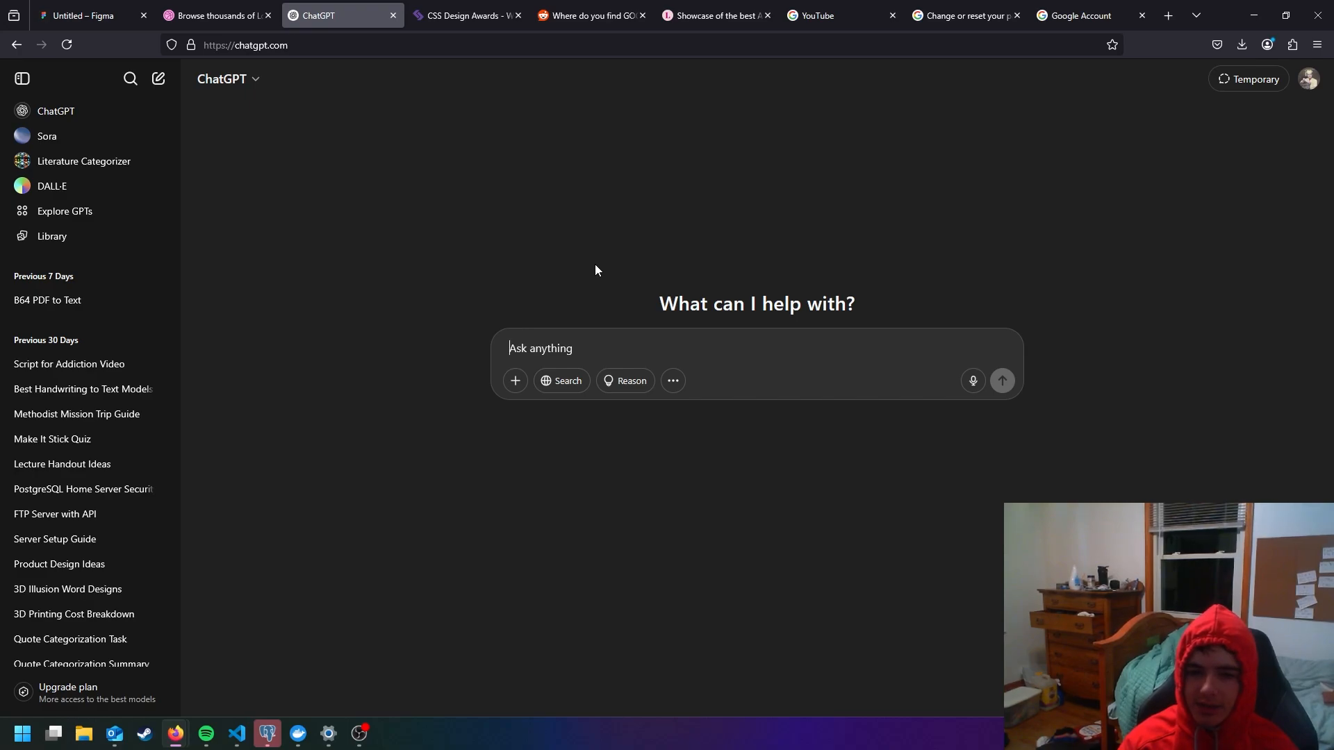
text(whats)
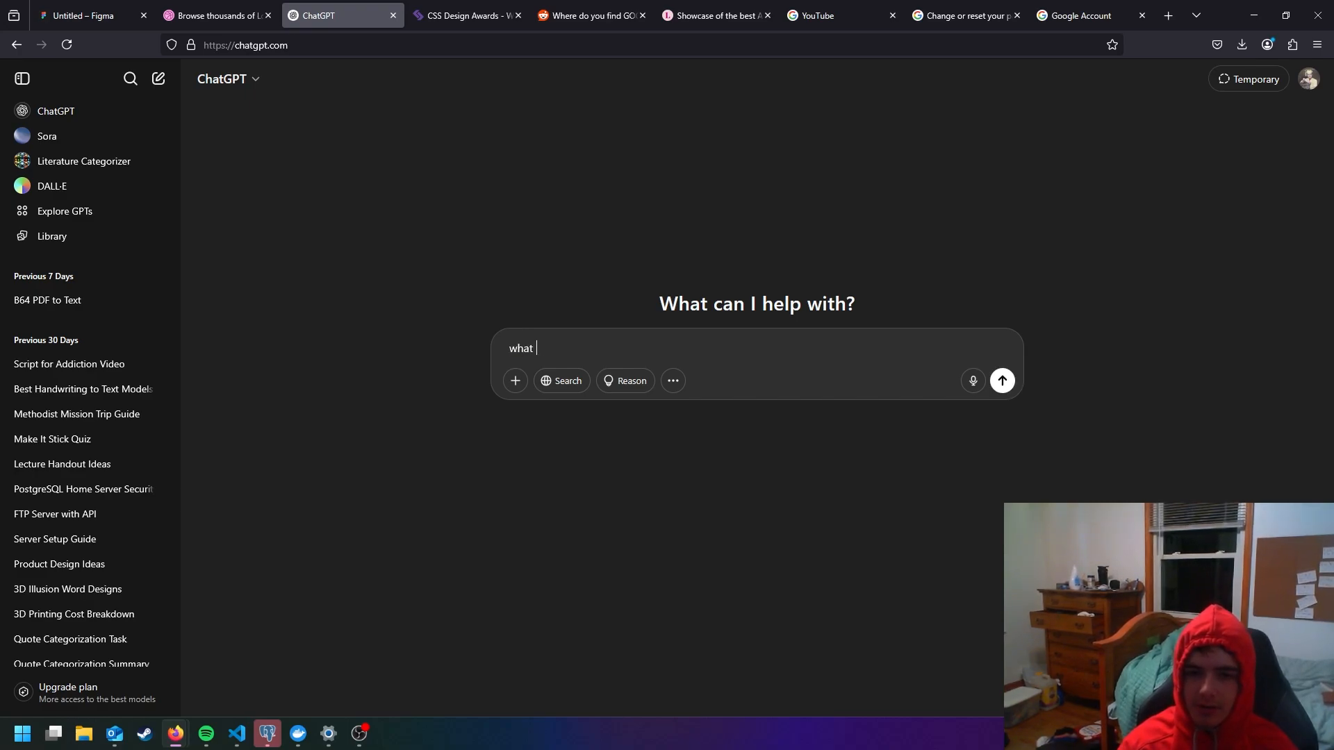
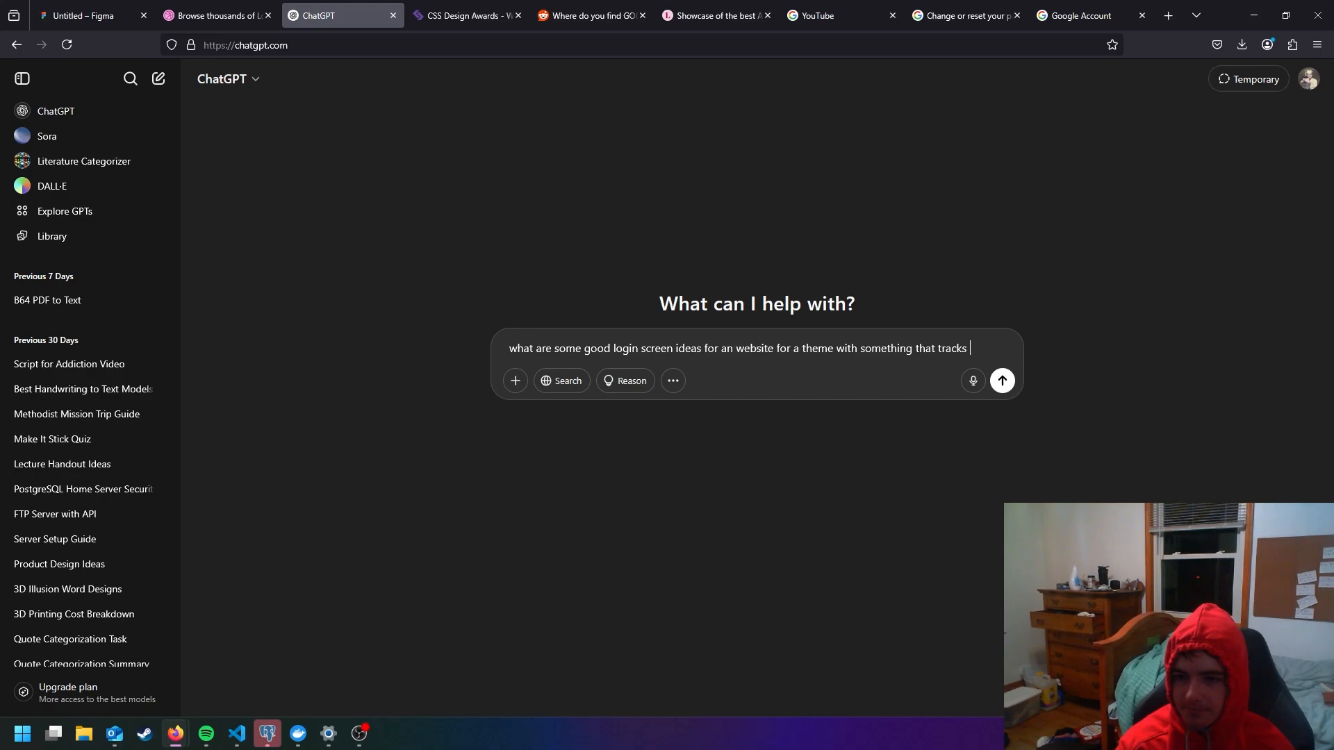
- Ask ChatGPT for good login screen ideas for a website that tracks meals, and read the first idea with its elements
key(Return)
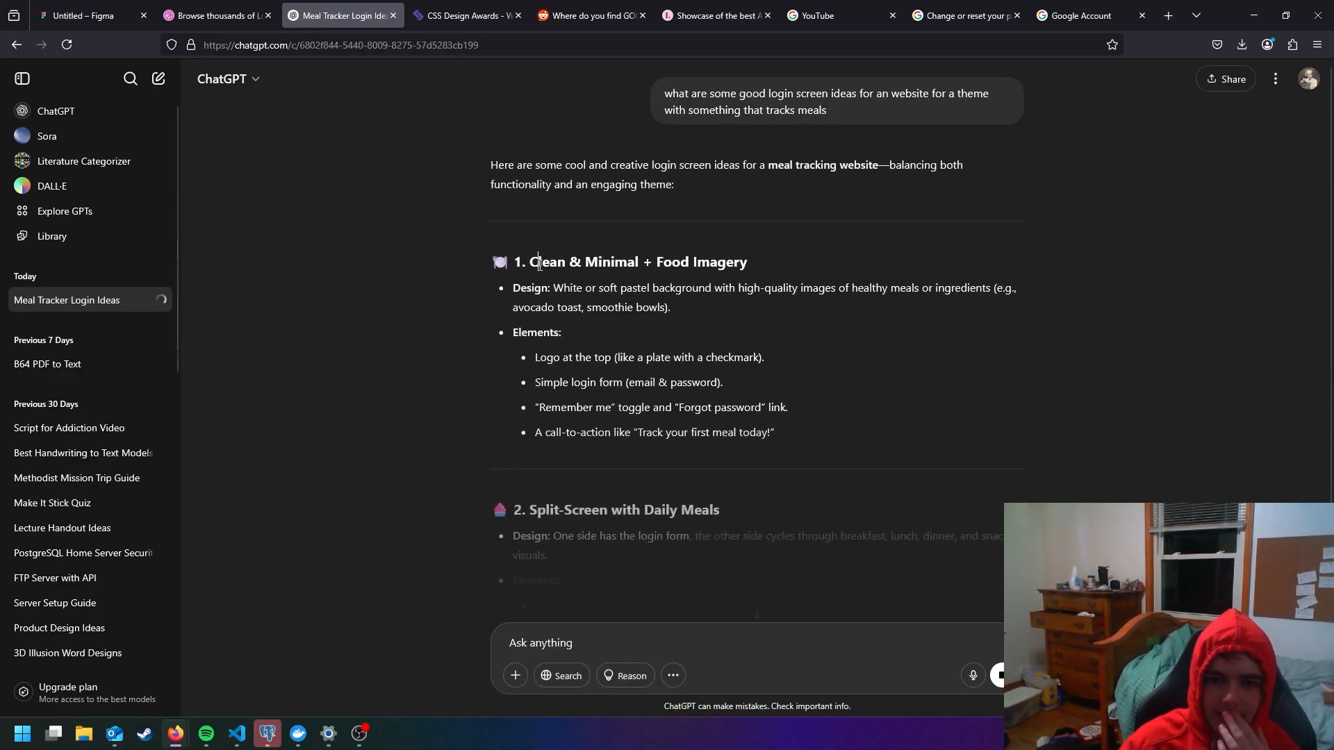
drag(538, 263, 747, 268)
click(747, 267)
drag(535, 358, 788, 433)
click(788, 434)
scroll(612, 325, down, 3)
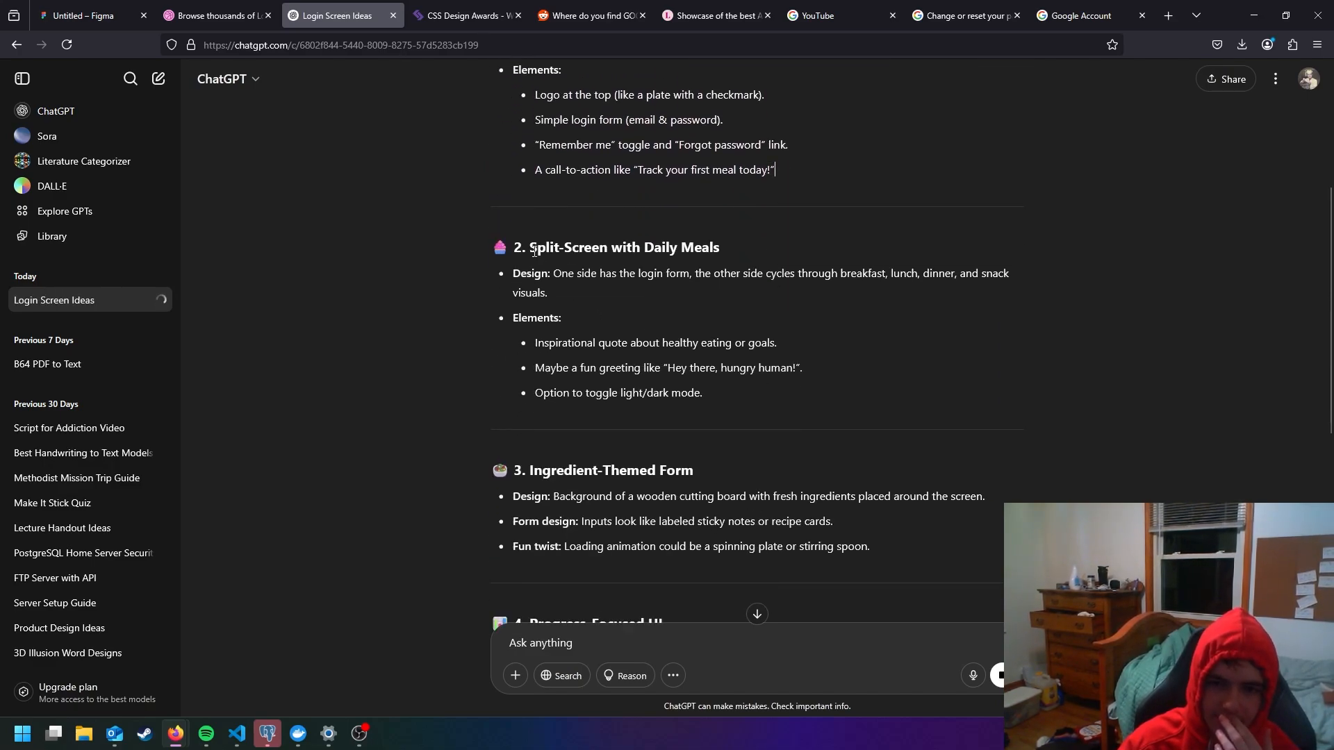
- Read through the remaining login screen ideas in the answer, from the split-screen layout to the mood-based and retro designs
drag(535, 252, 746, 276)
scroll(712, 299, down, 4)
scroll(689, 310, down, 3)
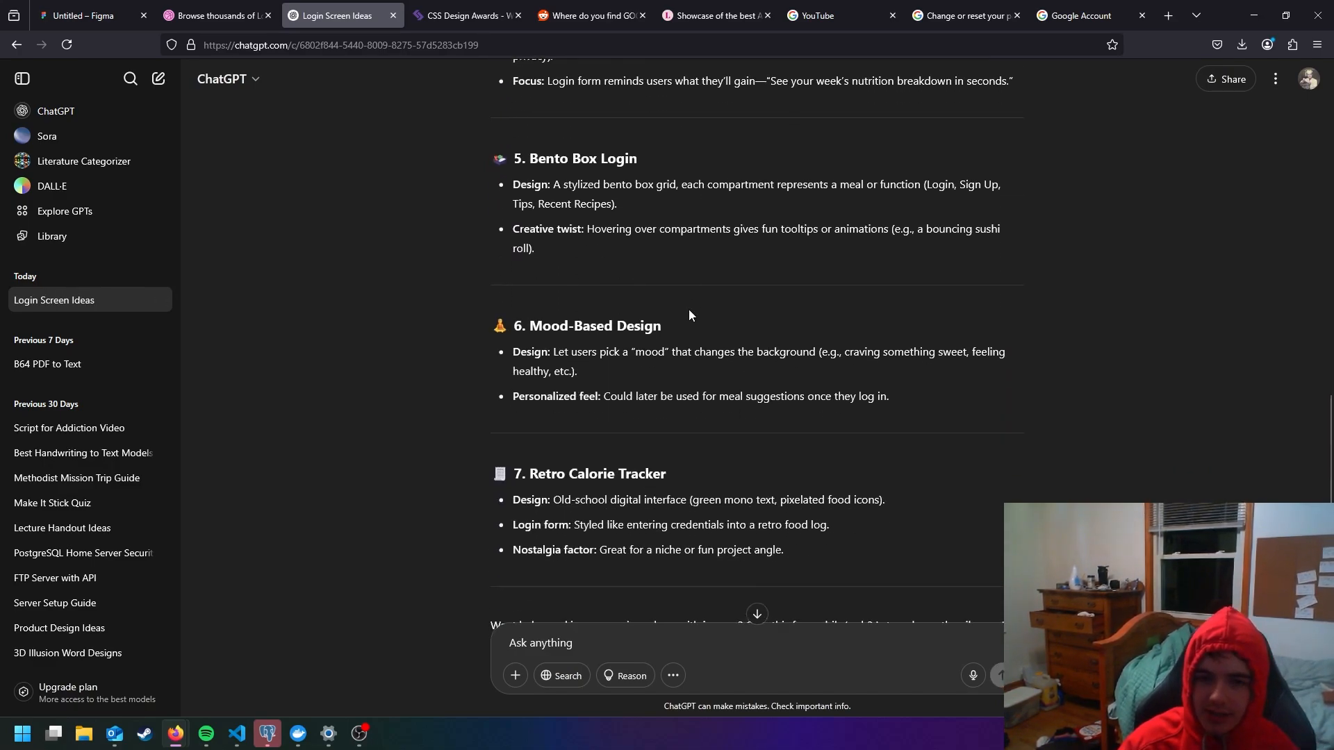
scroll(690, 309, down, 1)
scroll(731, 326, down, 2)
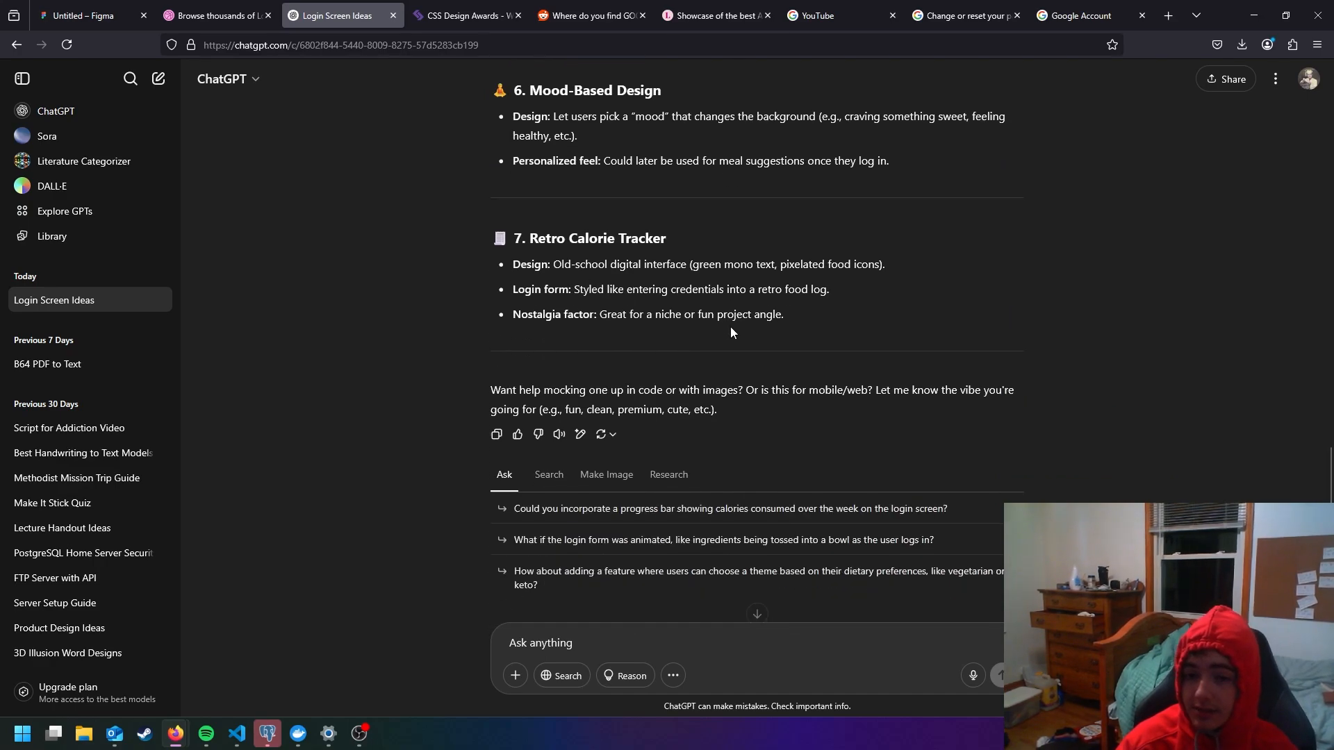
drag(637, 251, 533, 243)
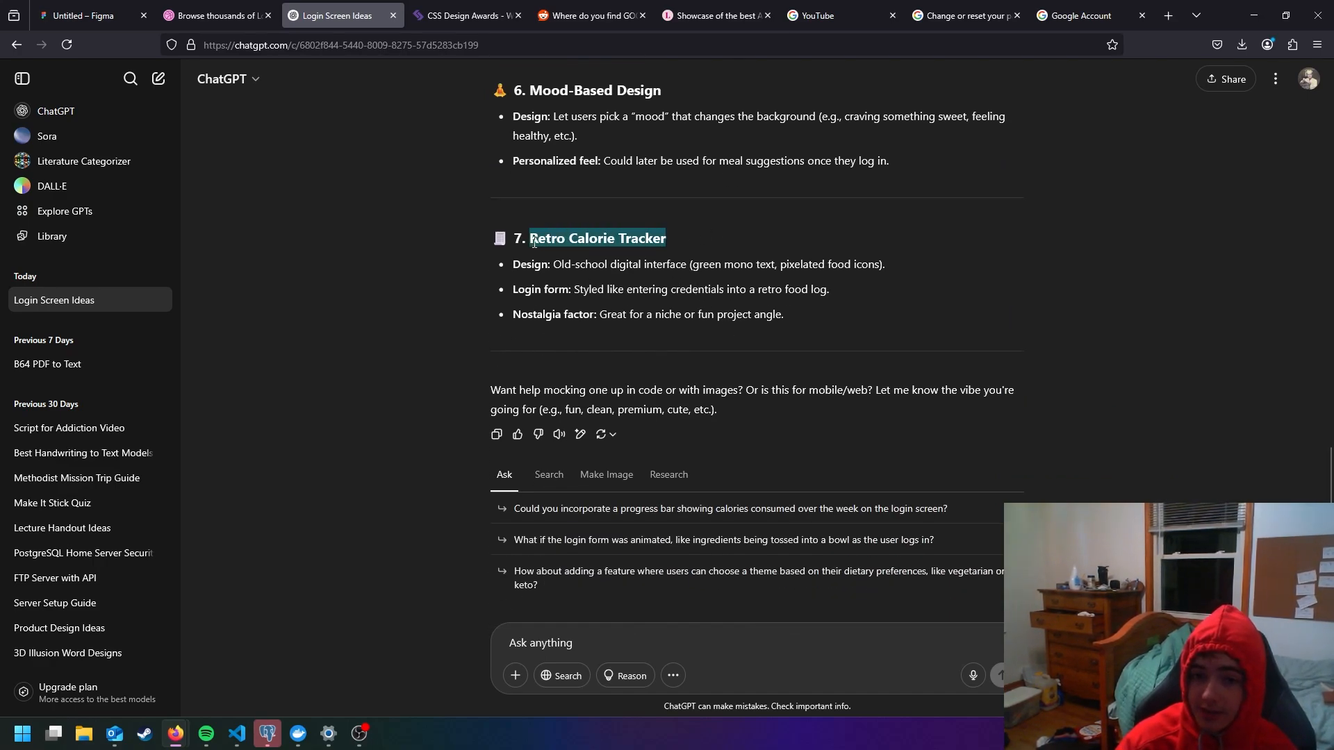
click(527, 242)
scroll(549, 219, up, 1)
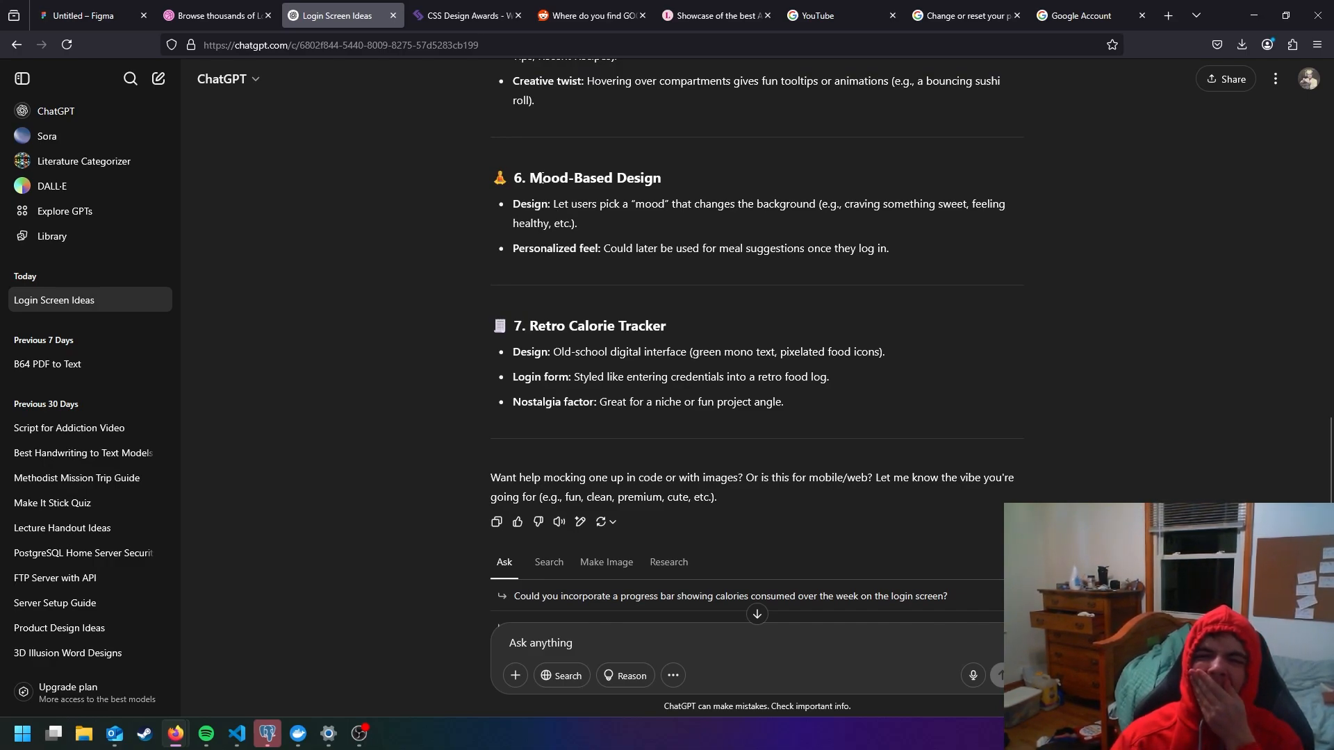
drag(530, 181, 735, 187)
click(732, 189)
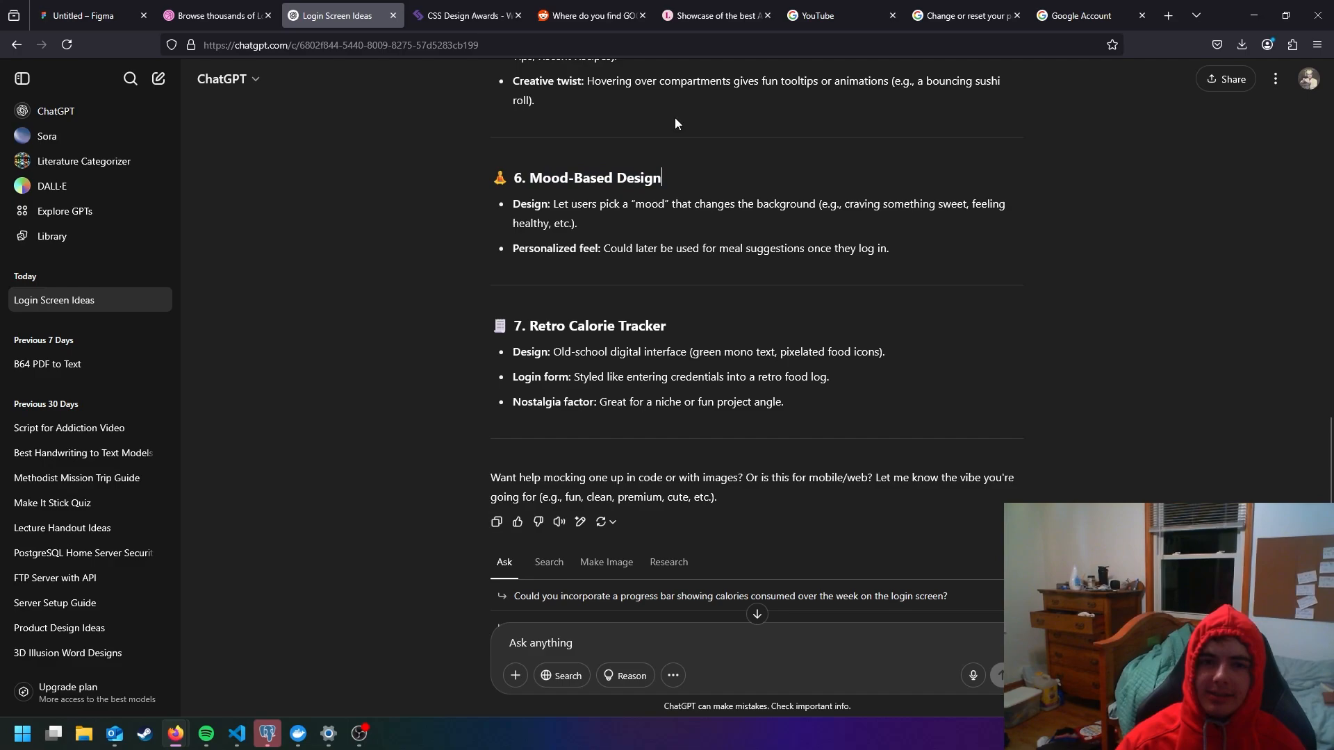
- Switch to the CSS Design Awards site and look through the newest nominees and previous websites of the day
click(490, 21)
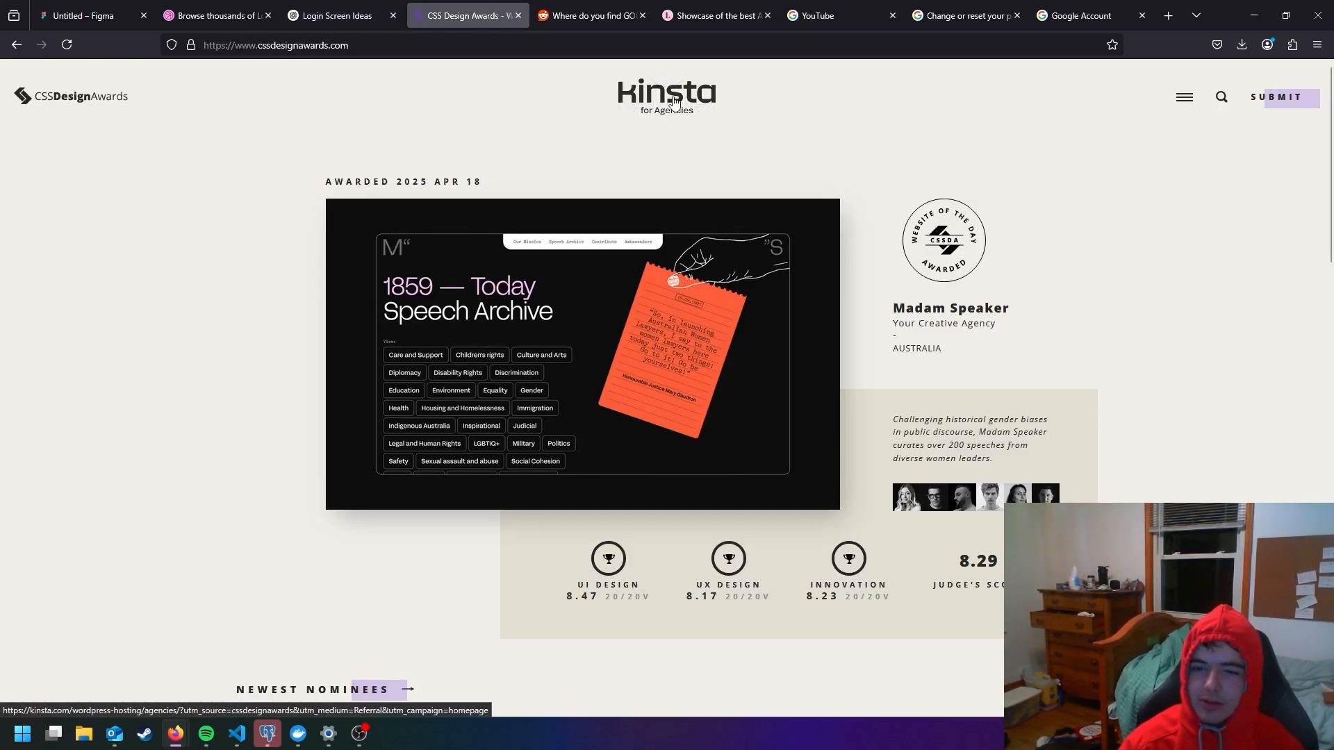
click(672, 101)
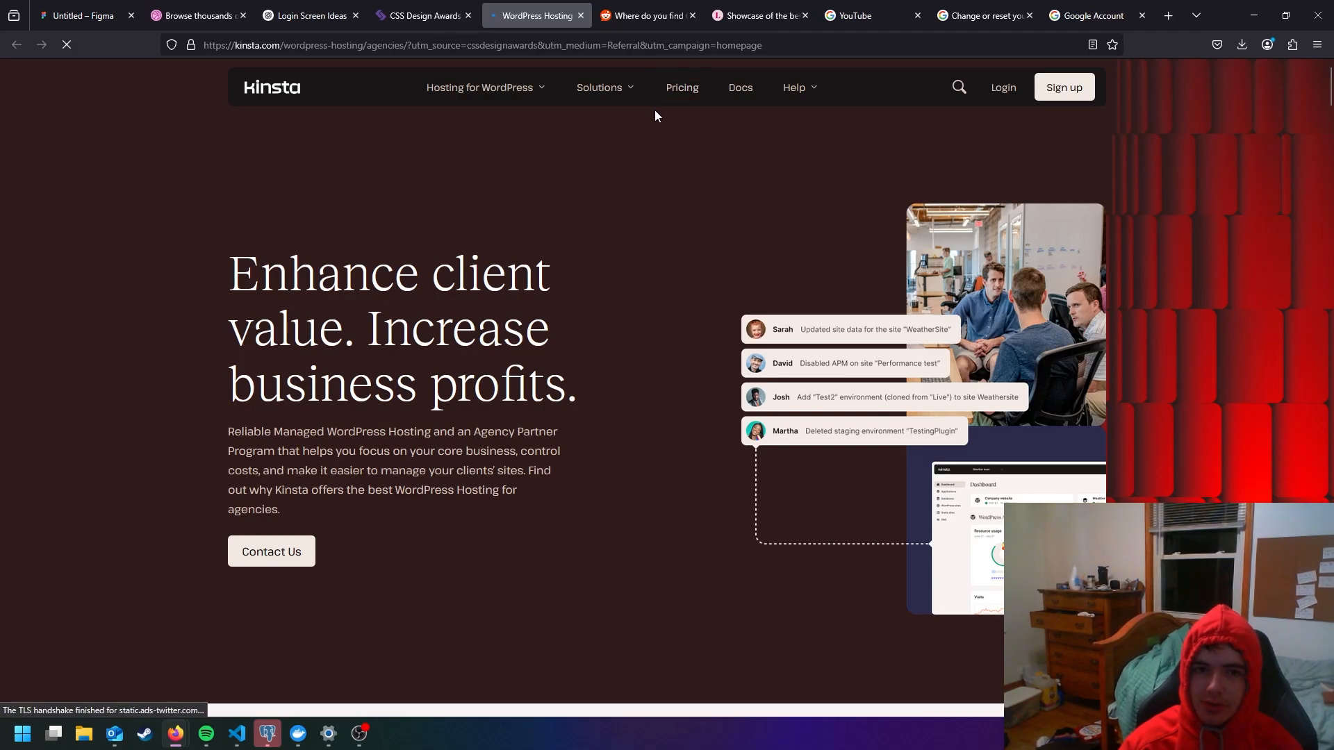
click(580, 15)
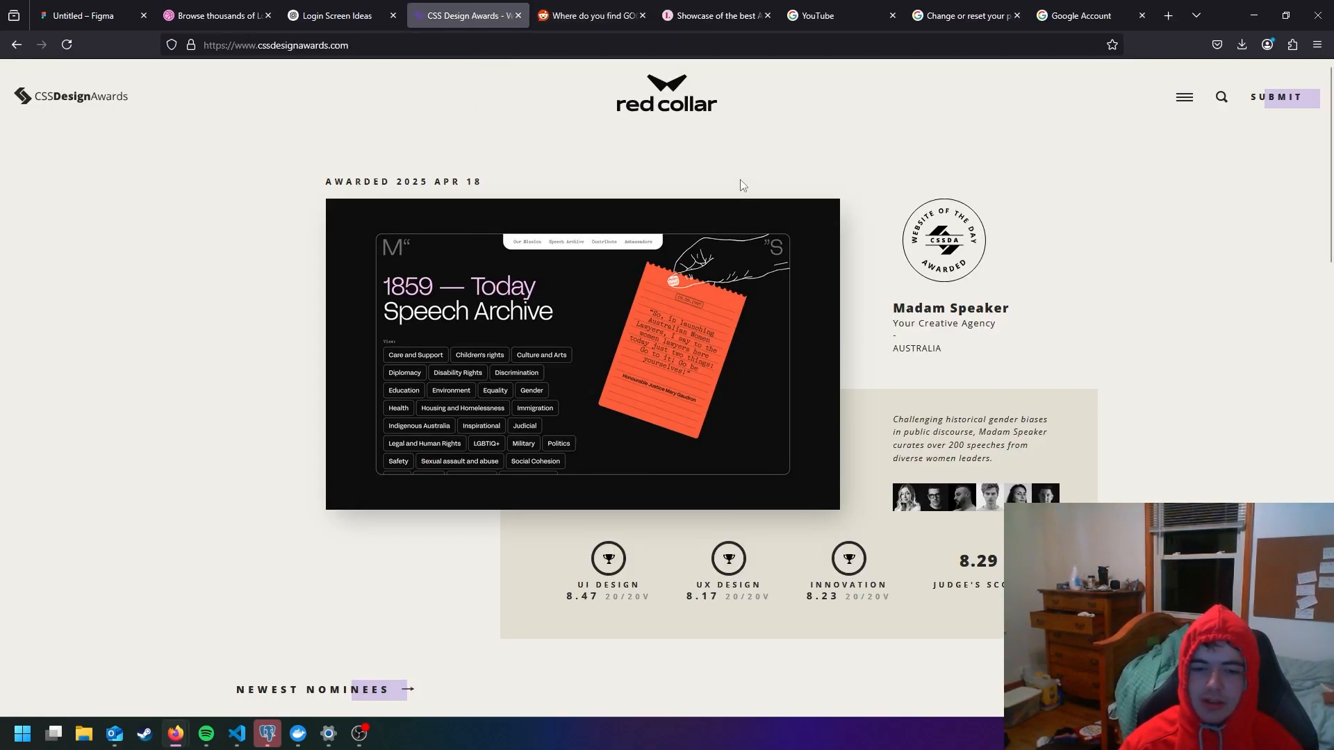
scroll(740, 180, down, 5)
scroll(737, 167, up, 2)
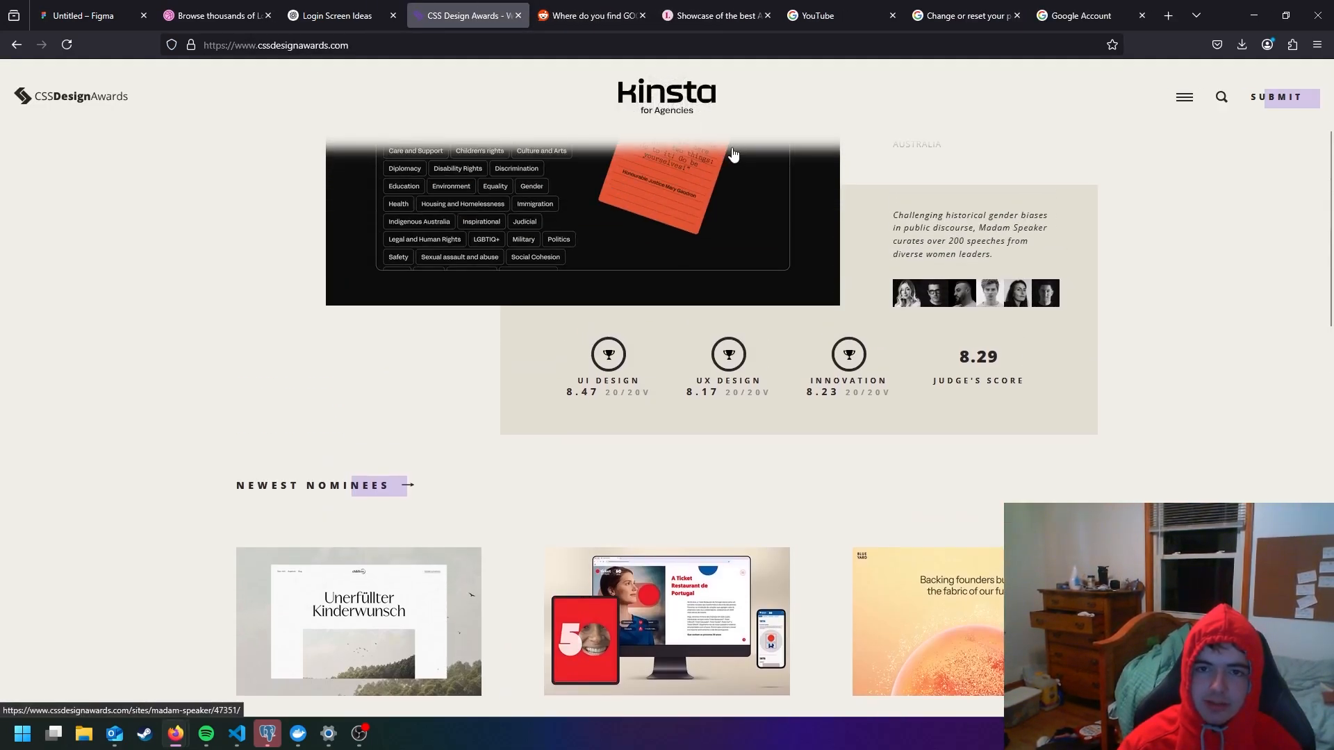
scroll(733, 154, down, 2)
scroll(567, 258, down, 1)
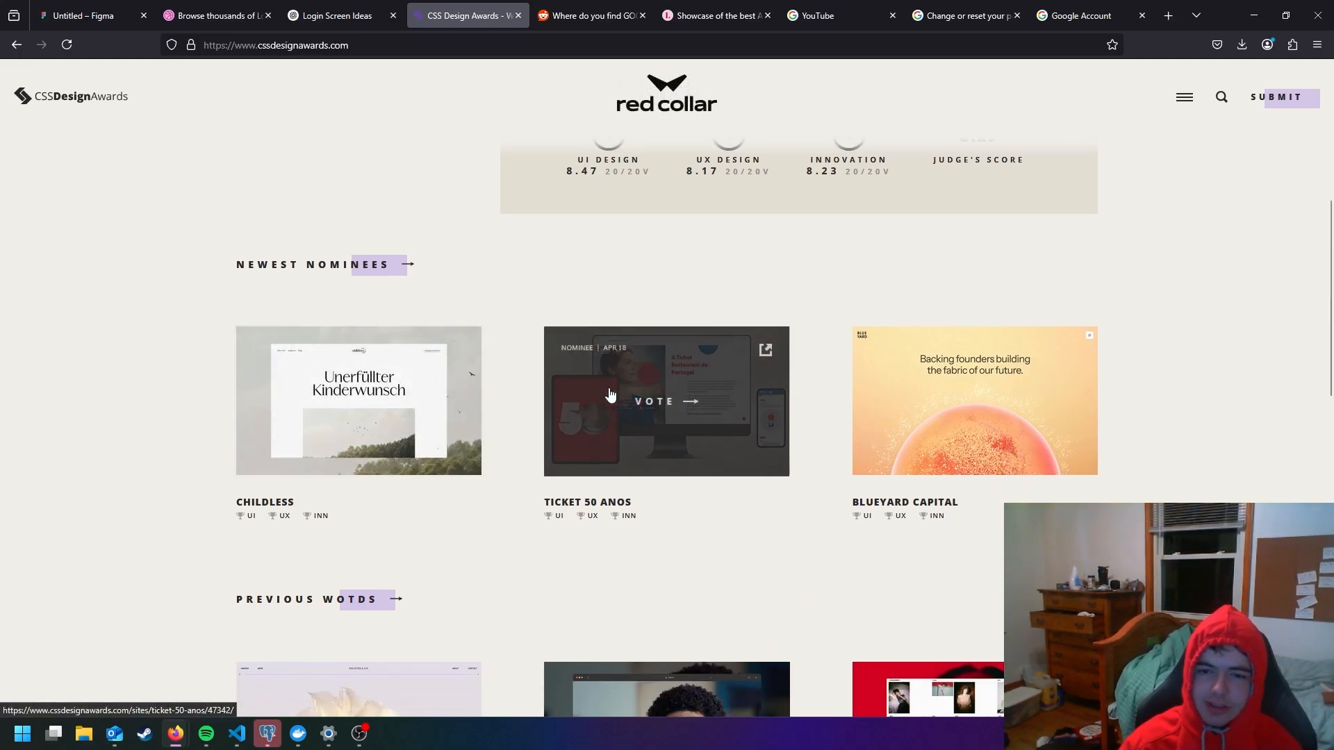
scroll(963, 413, down, 3)
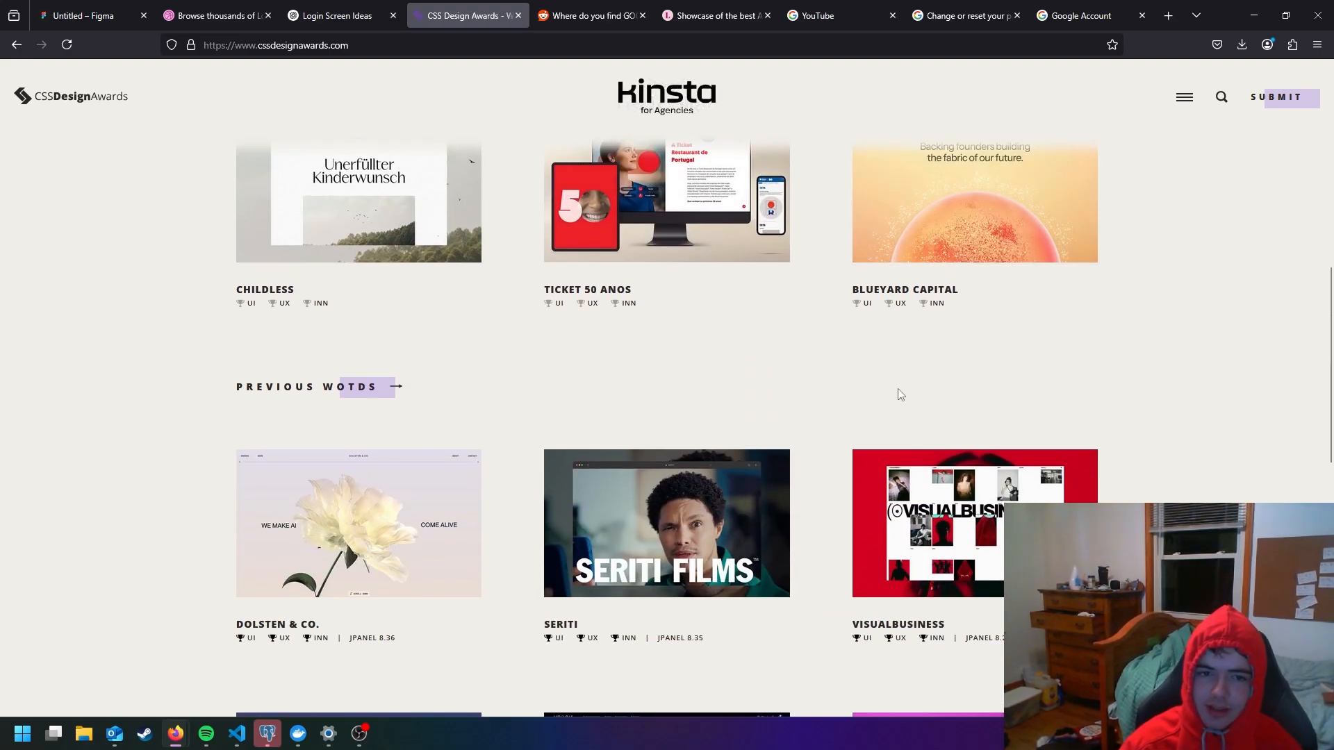
scroll(886, 386, down, 2)
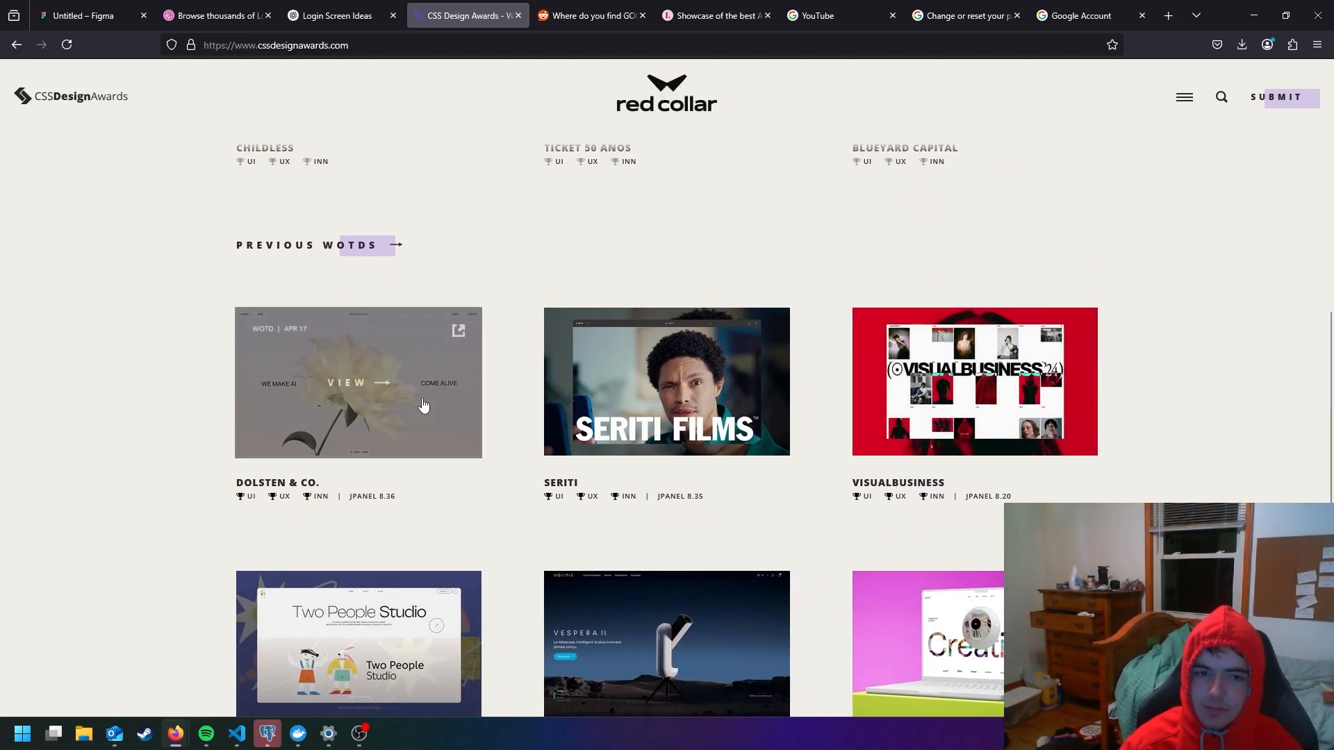
- Open the Dolsten & Co. award entry and bring up the studio's own website
click(393, 416)
scroll(685, 306, down, 2)
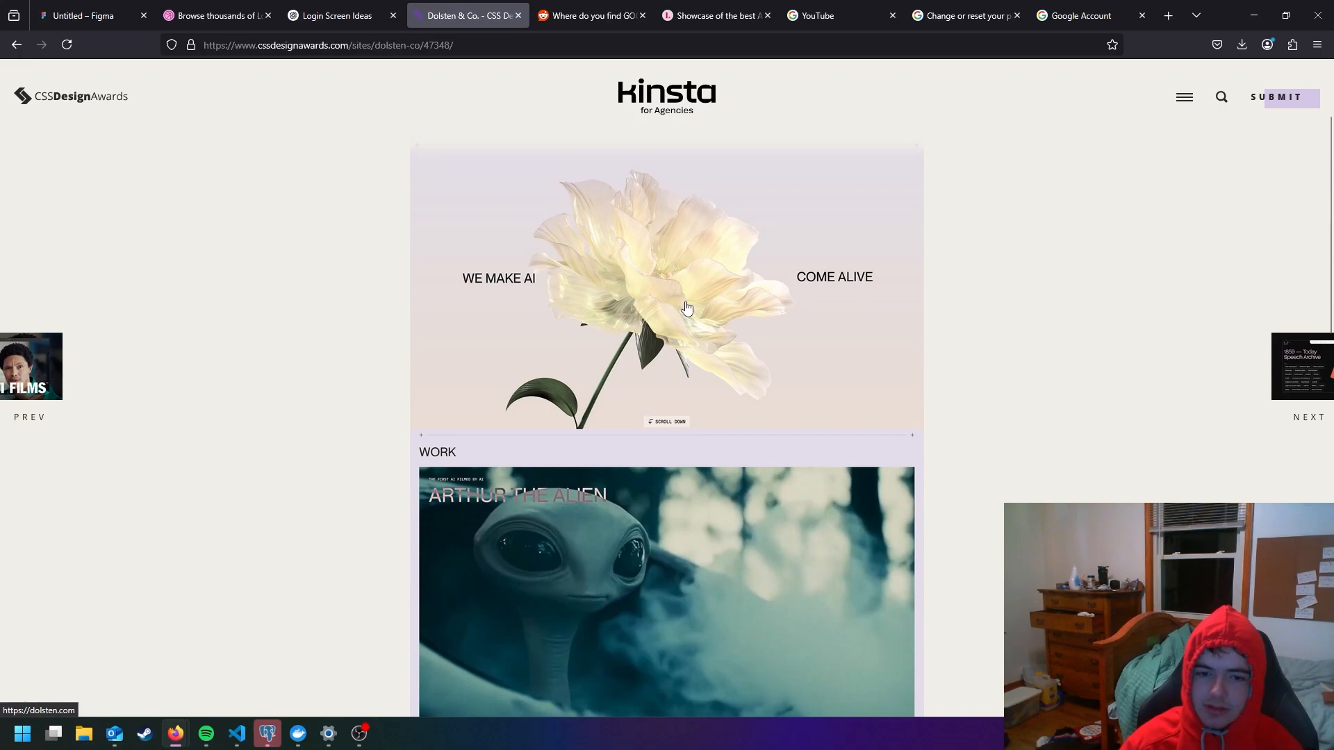
click(685, 306)
key(ctrl+shift+Tab)
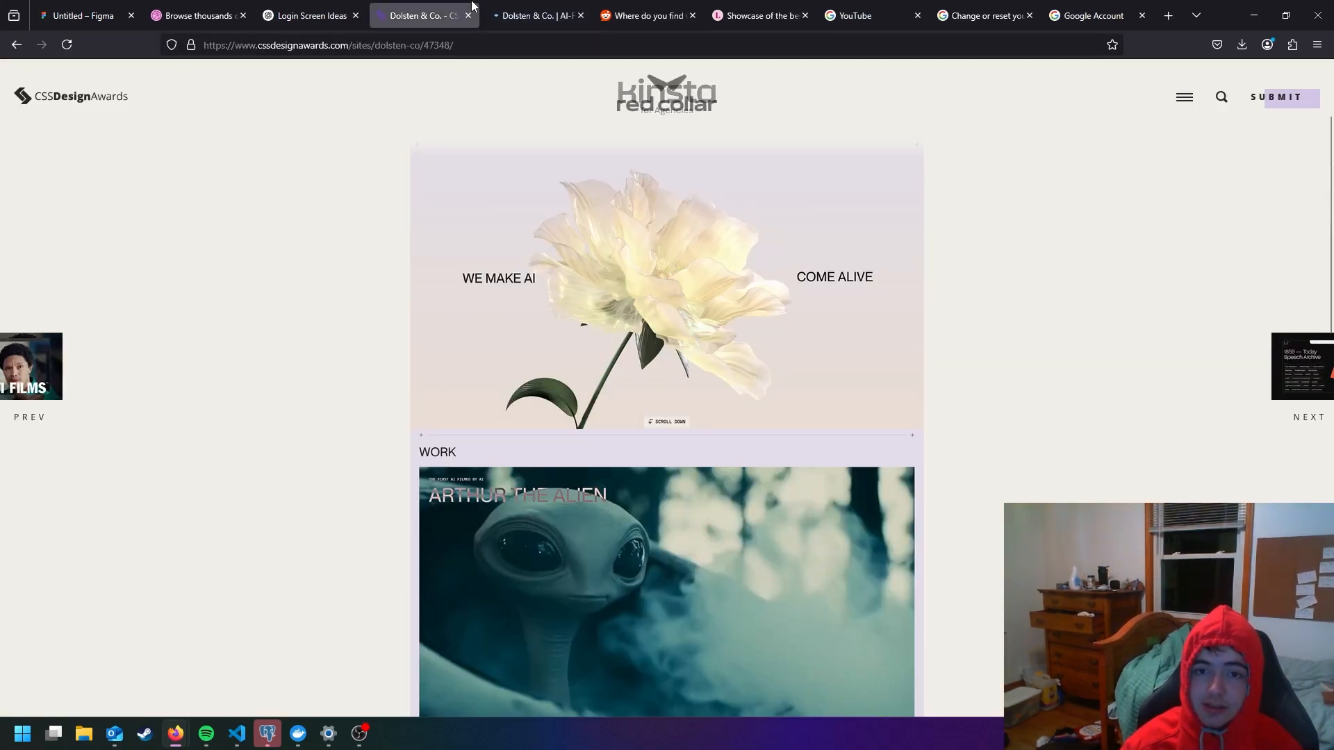
key(ctrl+Tab)
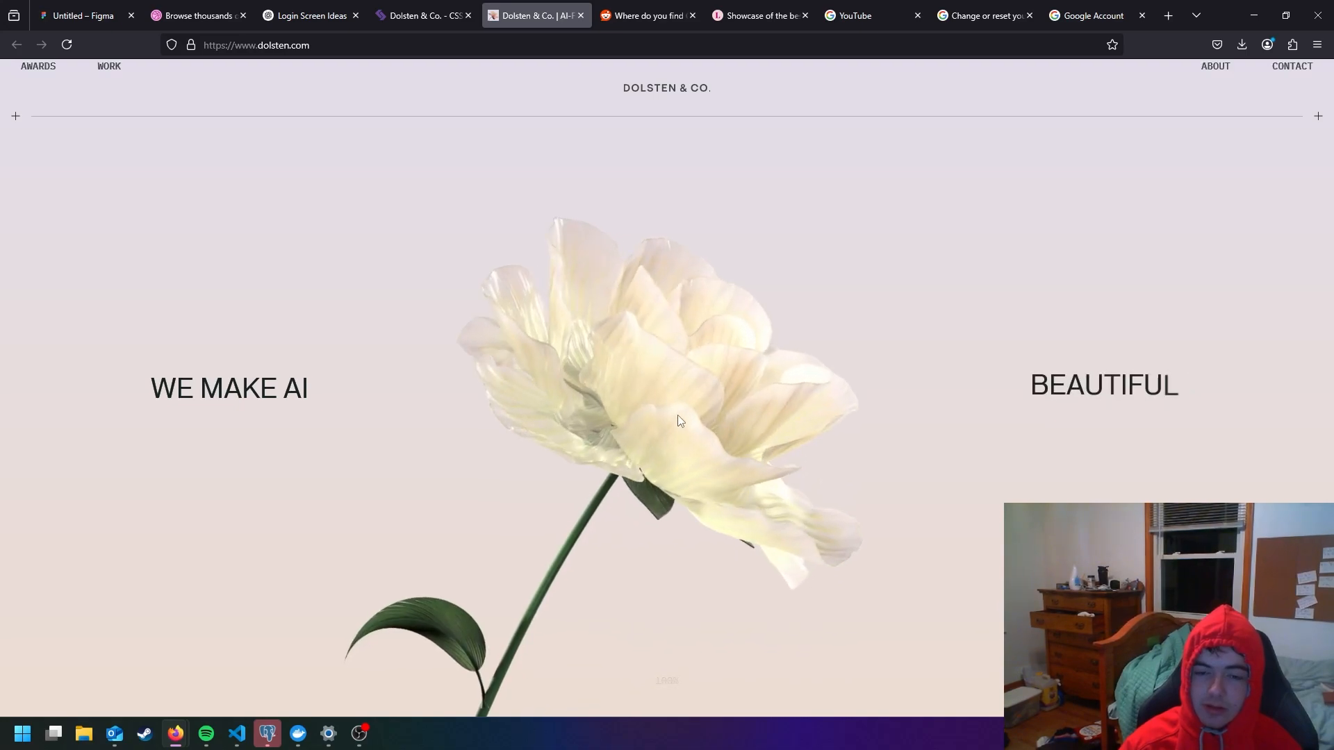
- Examine the Dolsten & Co. home page for design inspiration, including its flower animation, featured work and awards sections
scroll(614, 374, down, 2)
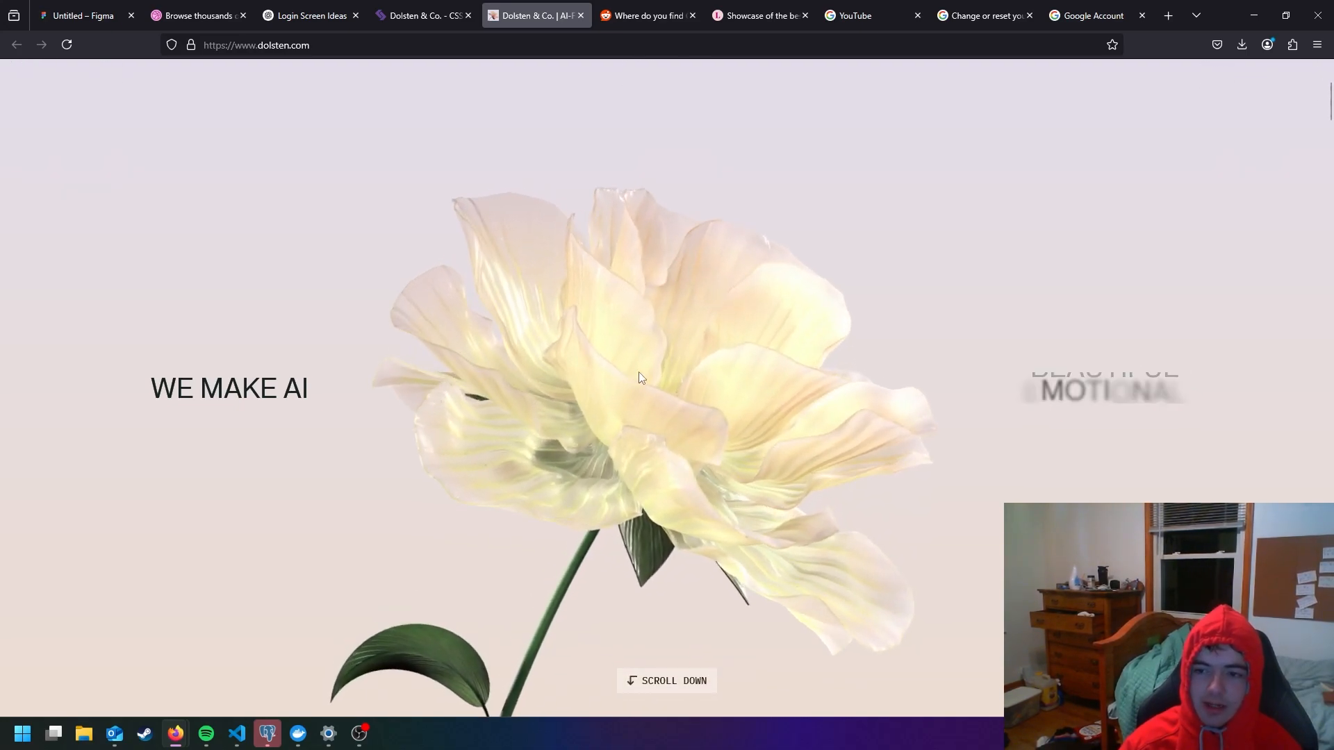
scroll(663, 394, down, 5)
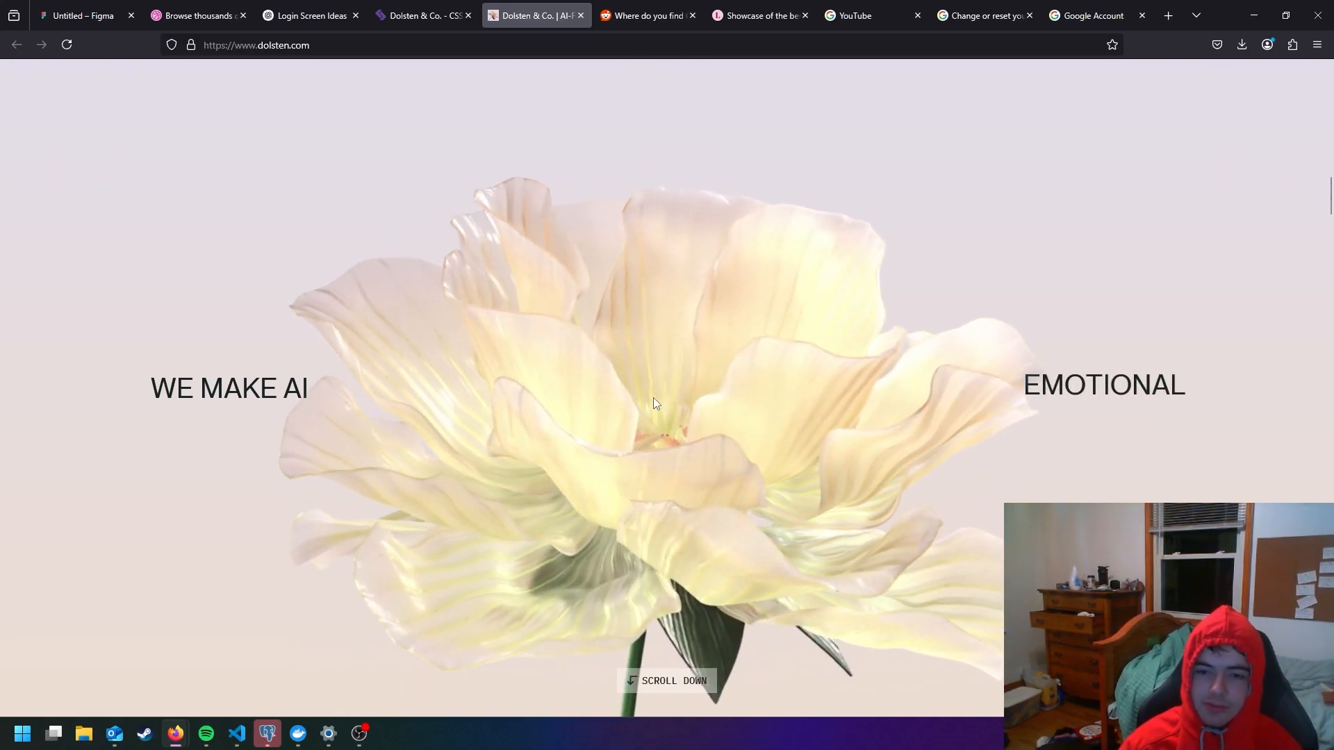
scroll(654, 394, down, 3)
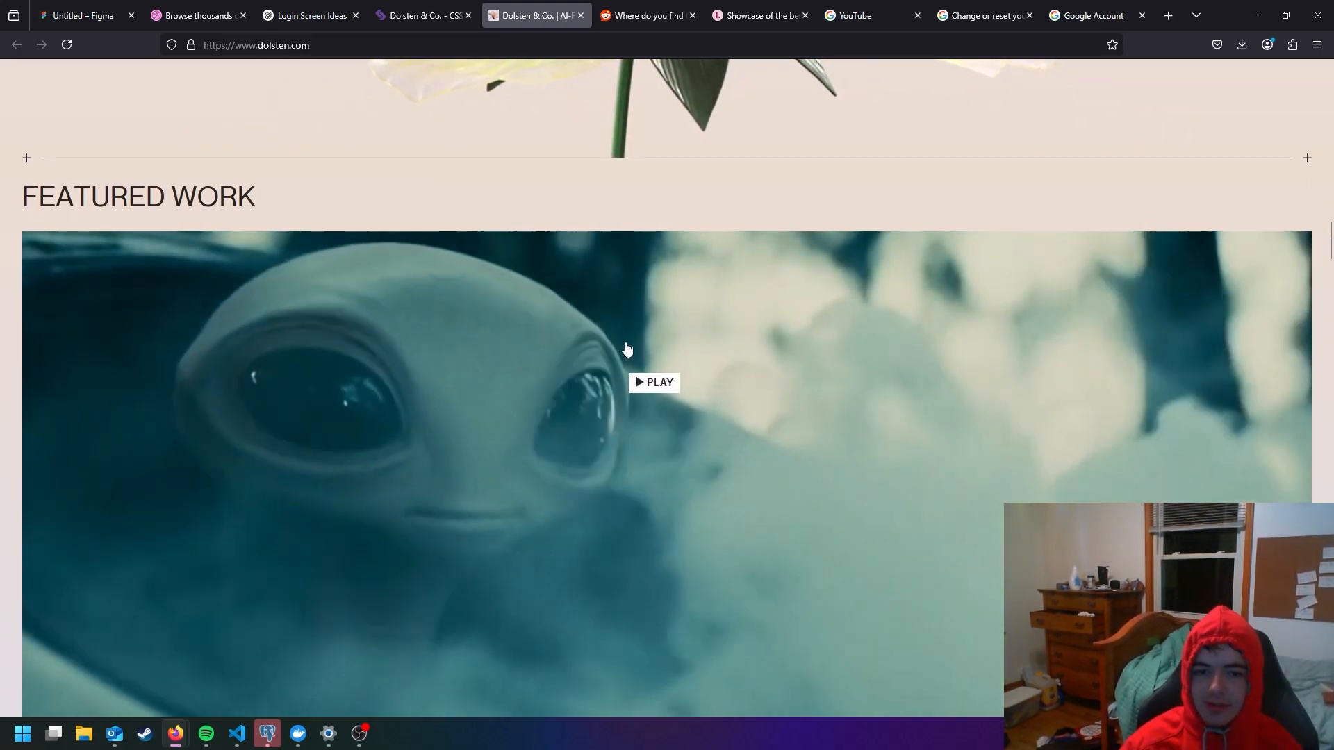
scroll(628, 358, down, 4)
scroll(626, 353, down, 10)
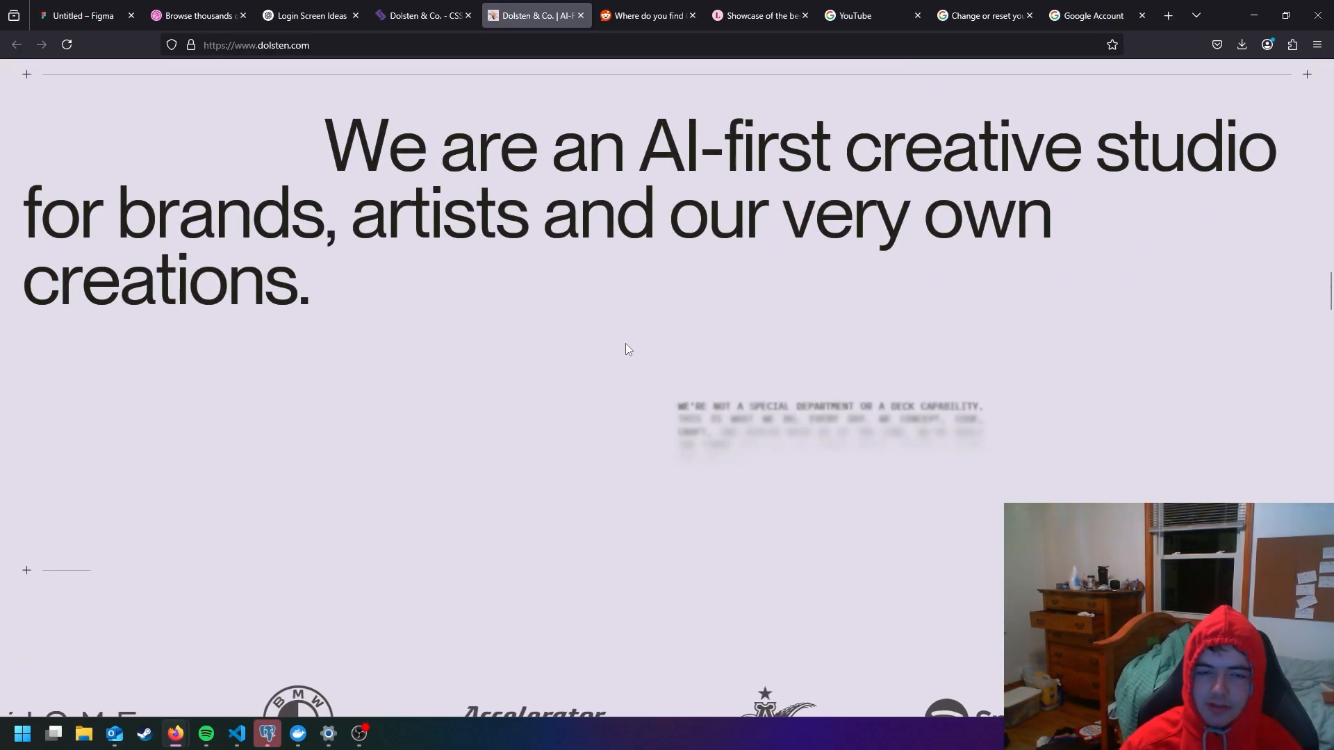
scroll(628, 353, down, 10)
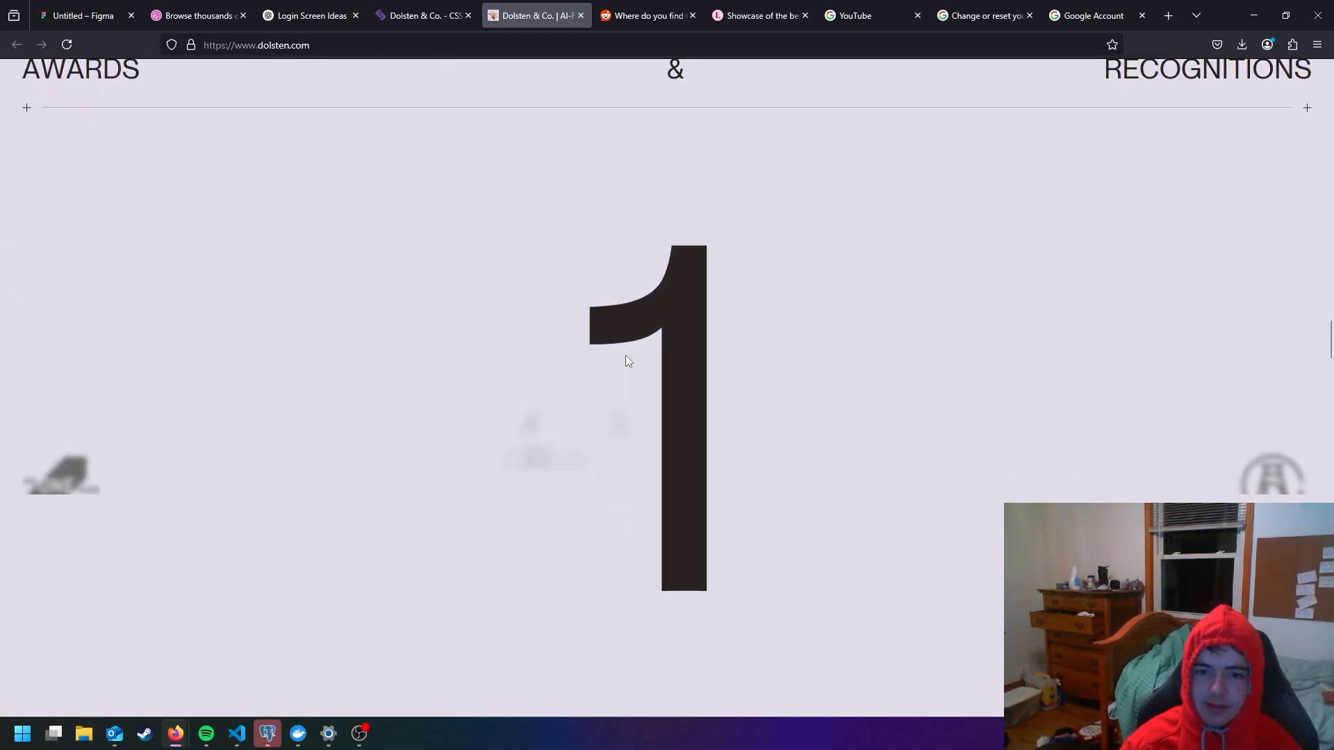
scroll(625, 358, down, 10)
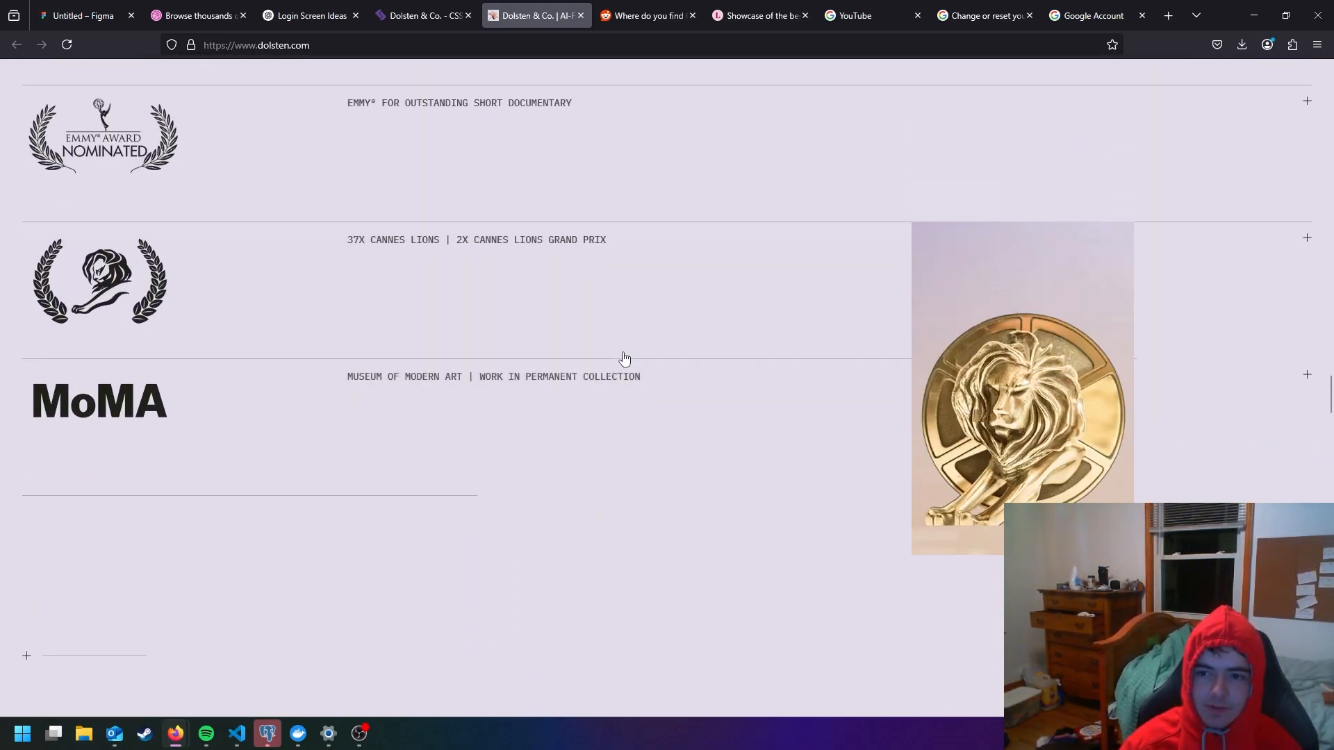
scroll(624, 357, down, 5)
scroll(625, 357, up, 12)
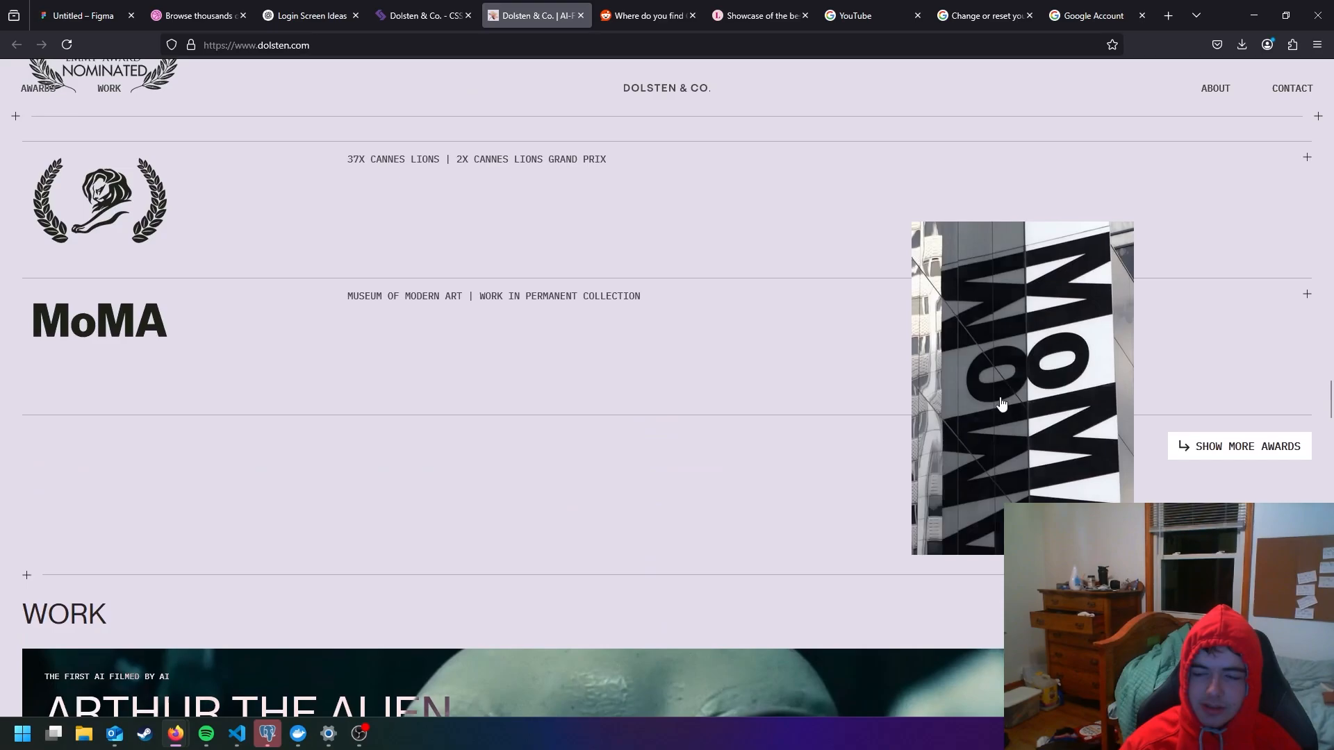
scroll(1028, 426, up, 5)
scroll(907, 419, down, 10)
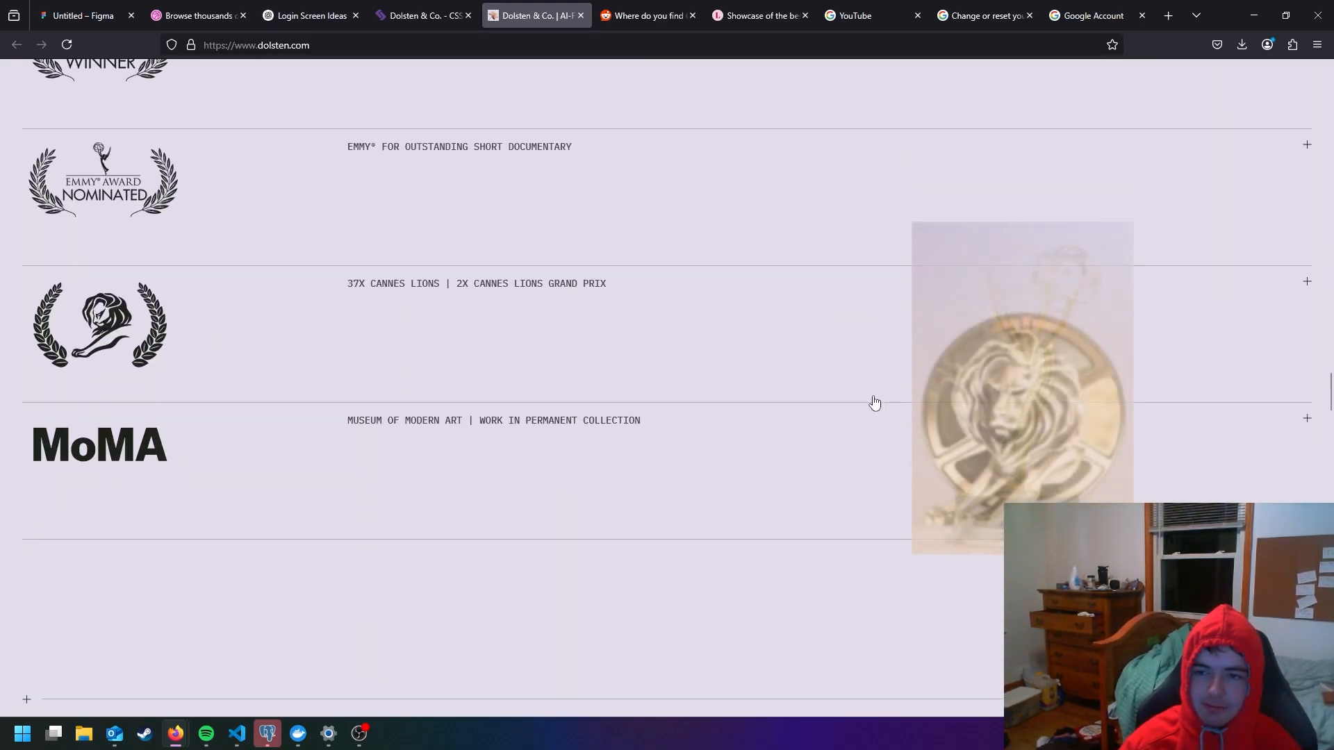
scroll(708, 376, down, 15)
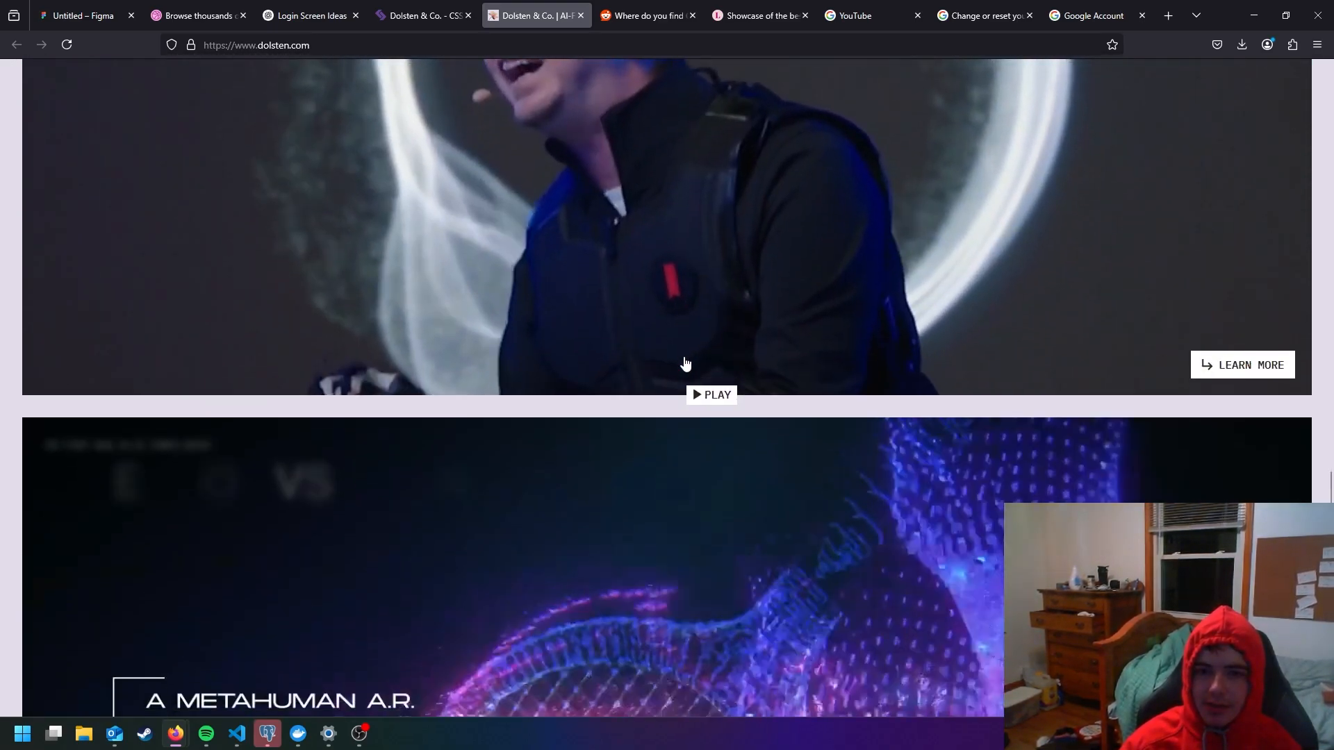
scroll(684, 362, down, 7)
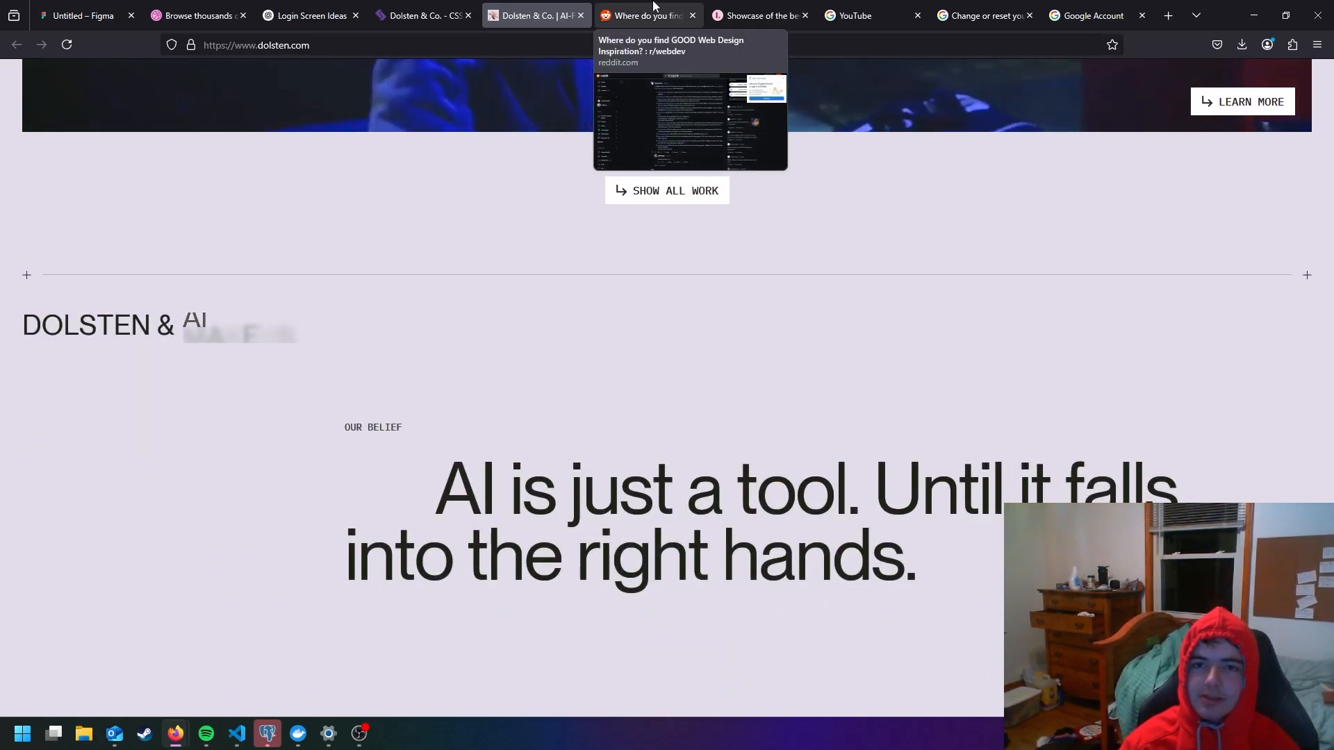
- Review the Reddit list of web design inspiration sites and the Landing Love showcase of animation websites
click(654, 9)
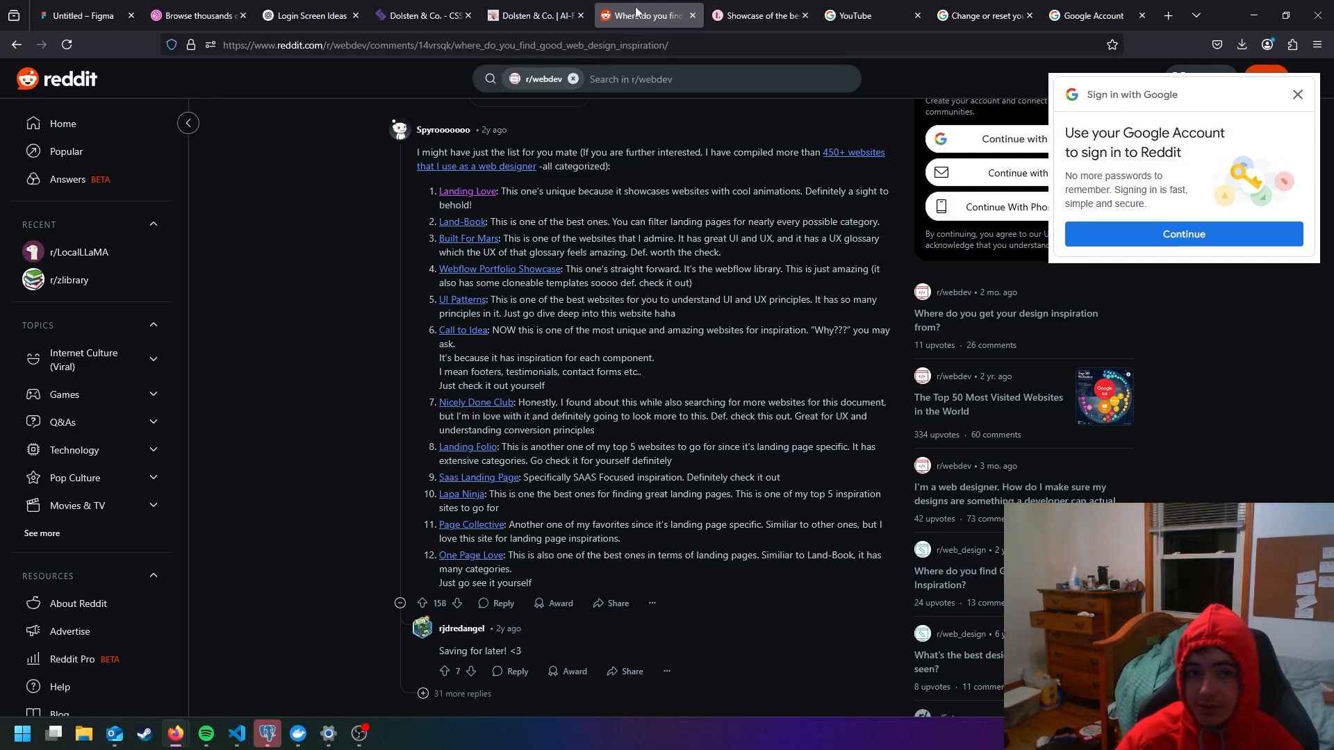
click(763, 6)
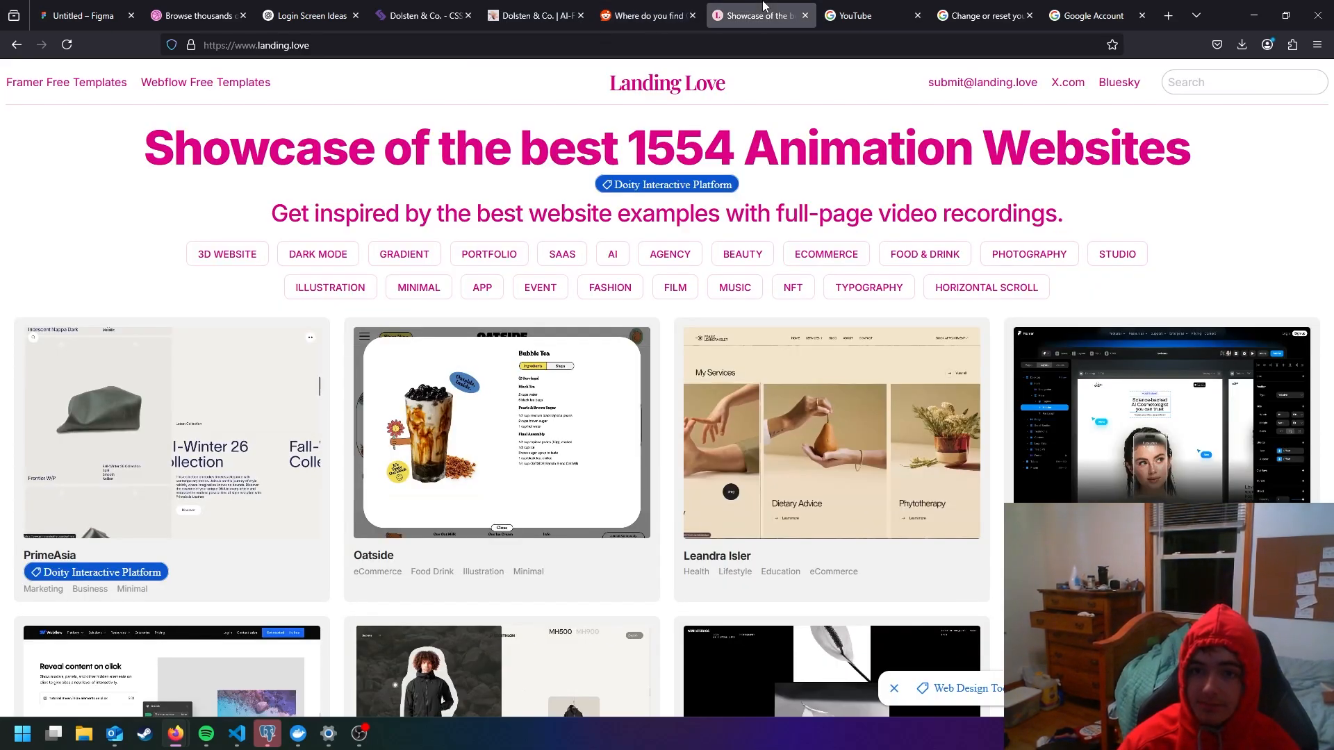
click(665, 9)
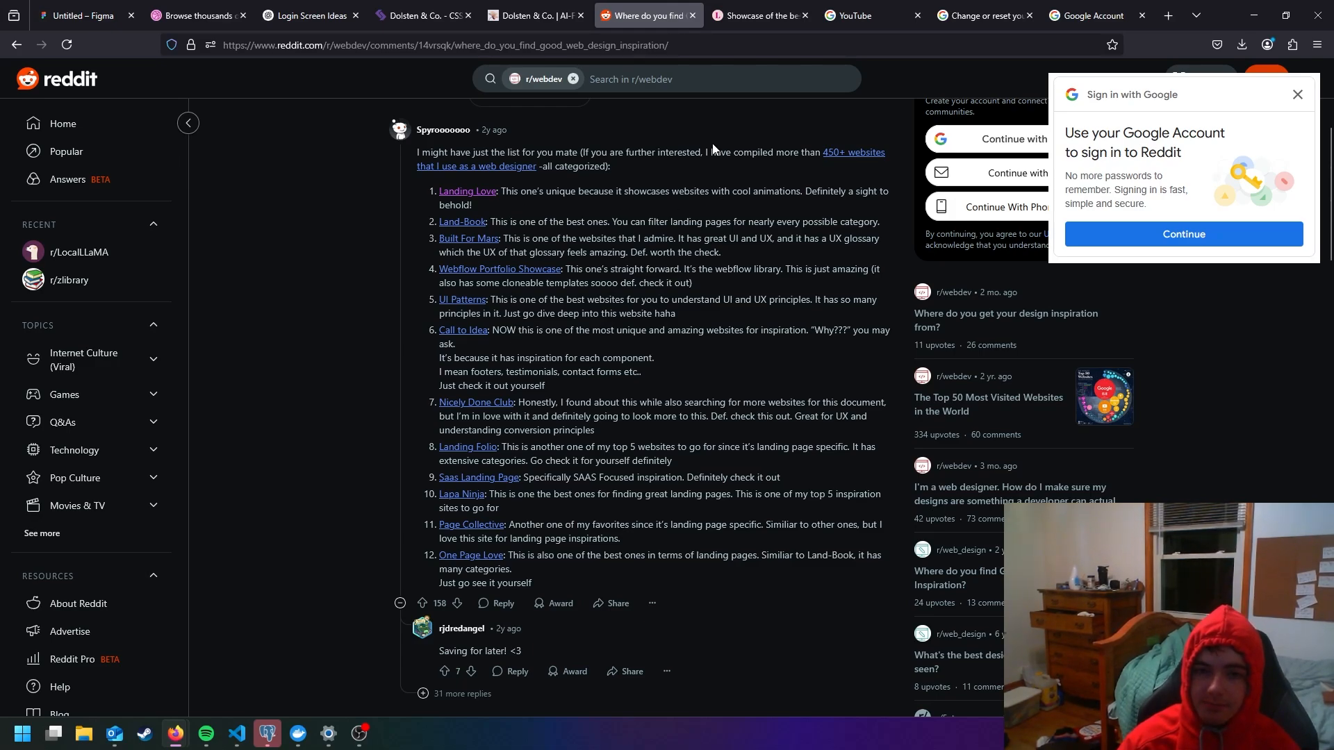
click(759, 16)
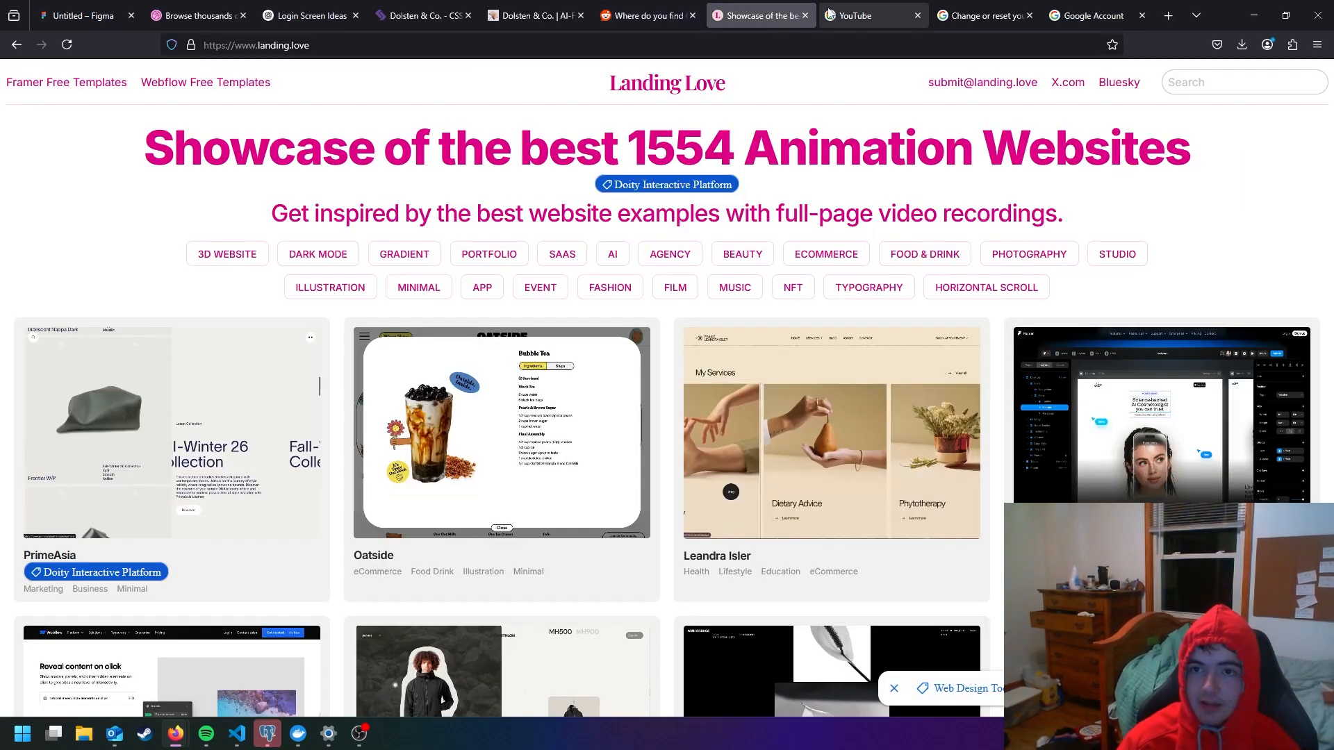
click(659, 10)
click(768, 11)
- Switch to the expired sign-in page and replace it with the Unsplash site
click(866, 11)
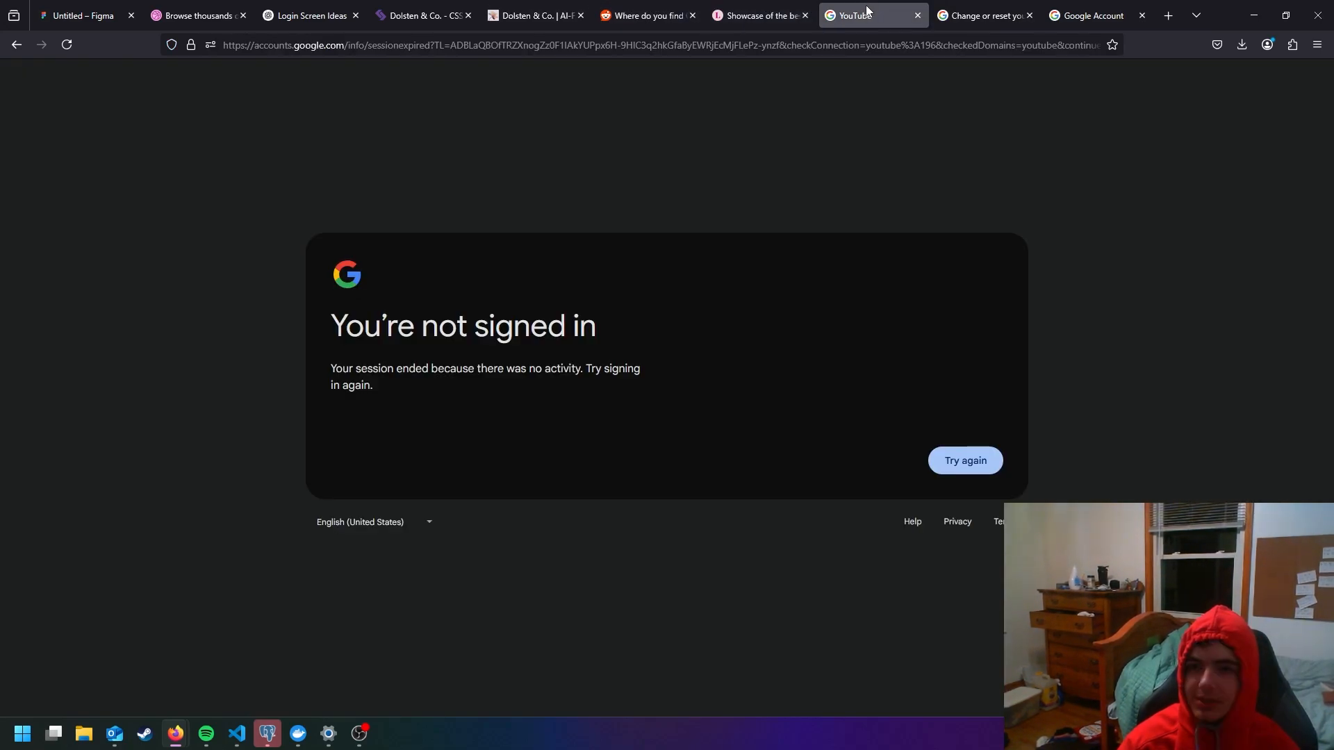
click(839, 42)
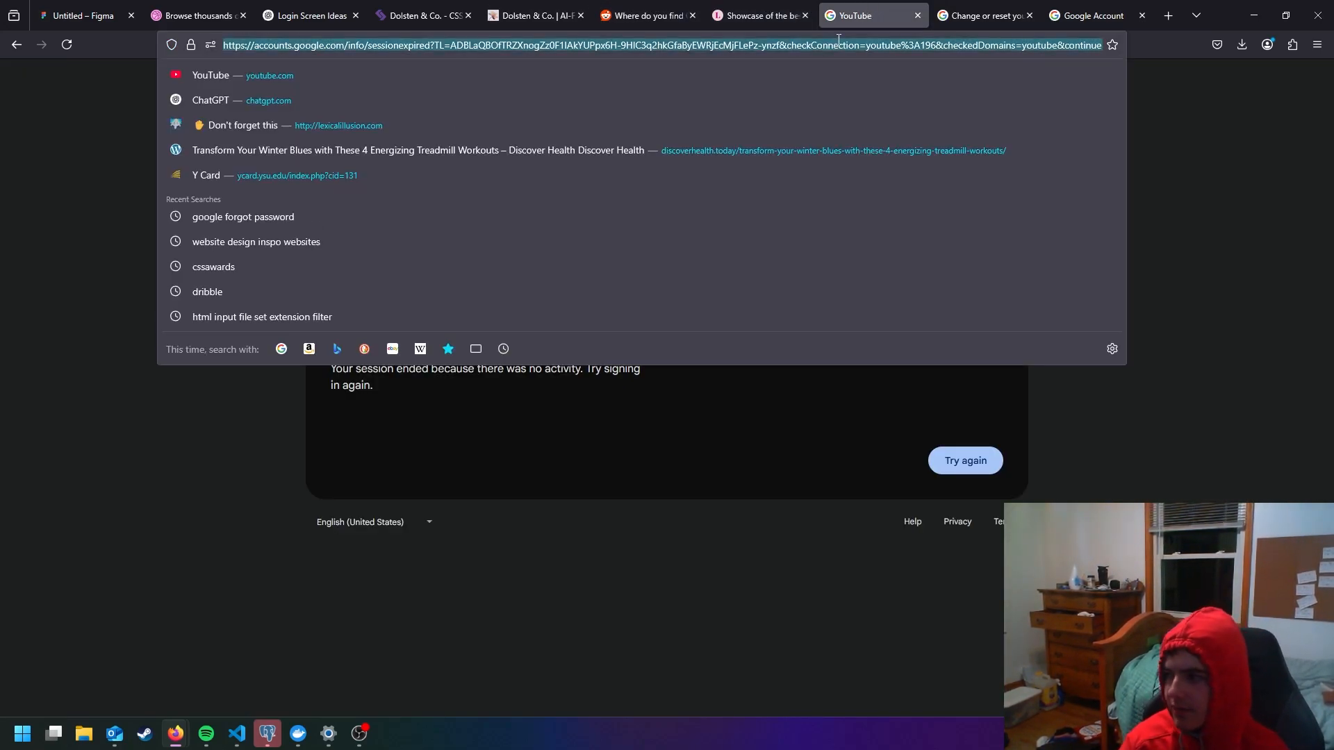
text(unsl)
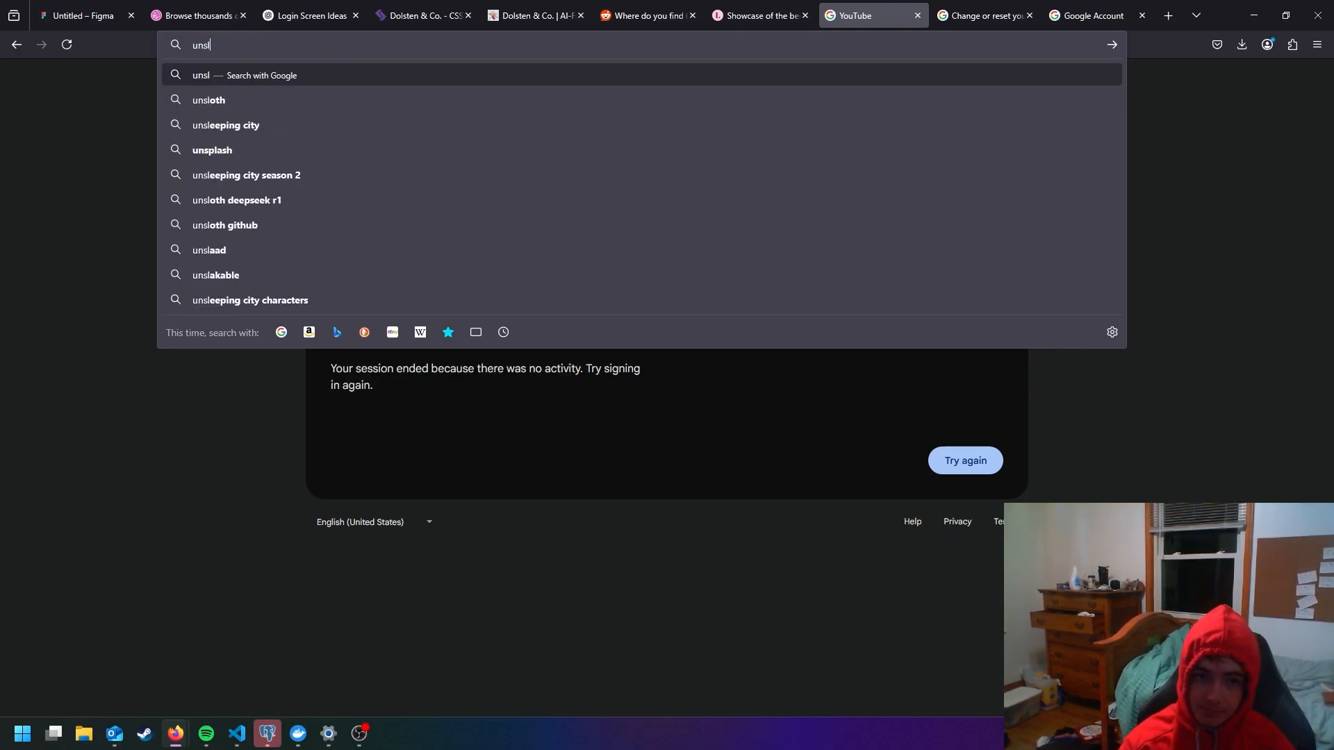
text(ash)
key(BackSpace)
key(BackSpace)
key(BackSpace)
key(BackSpace)
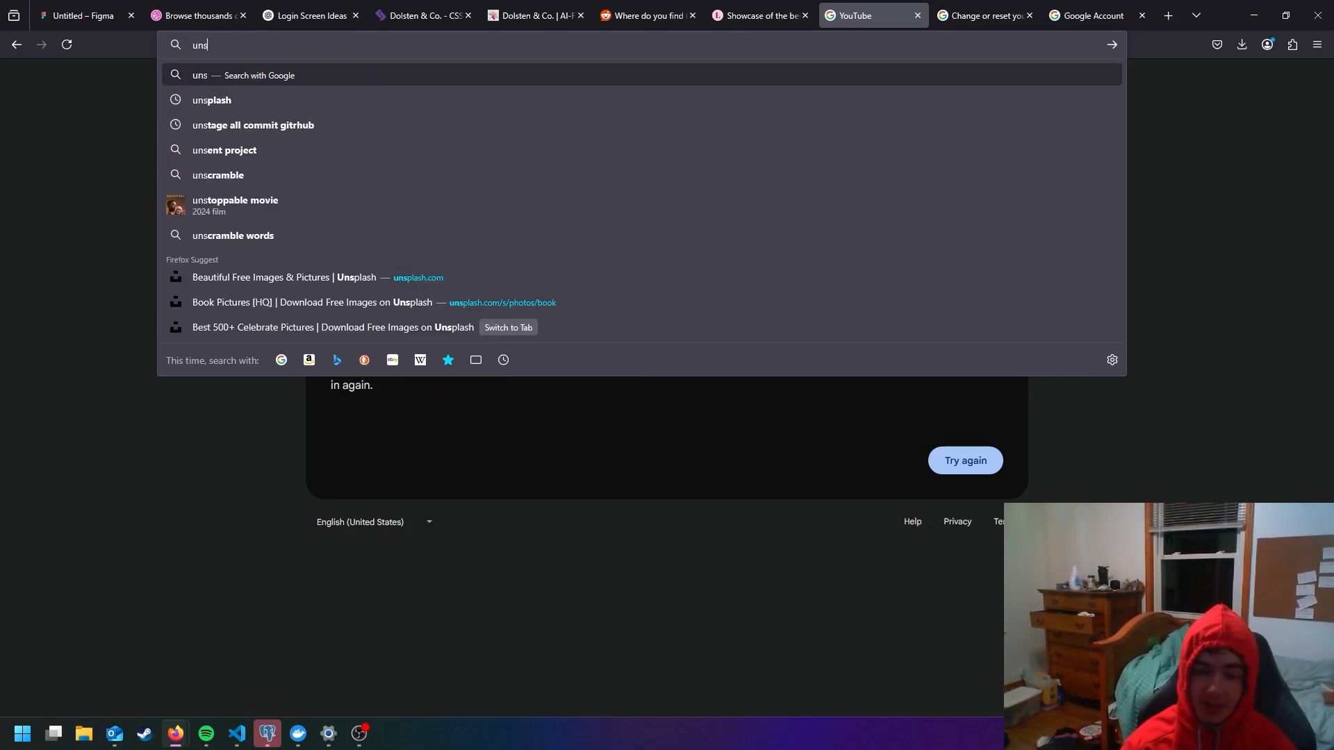
text(plash.com)
key(Return)
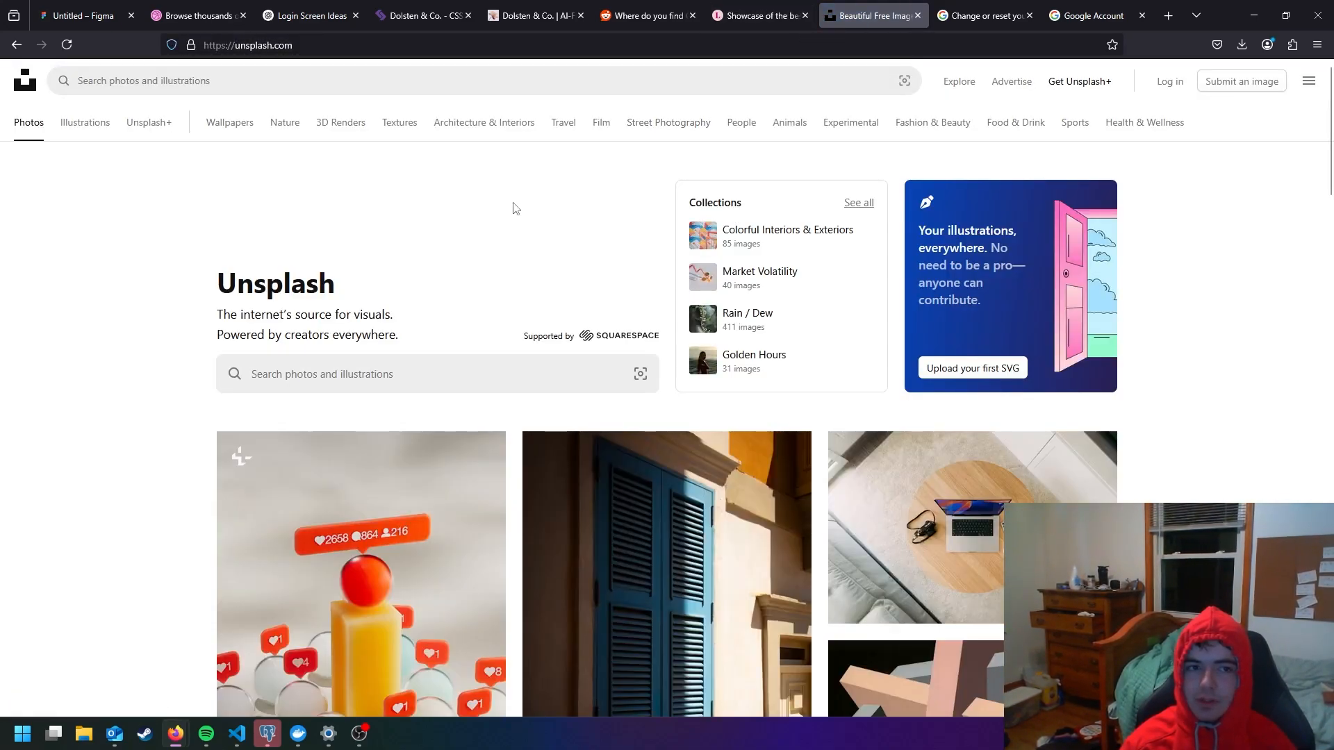
- Search Unsplash for "guy fishing on a car"
click(438, 370)
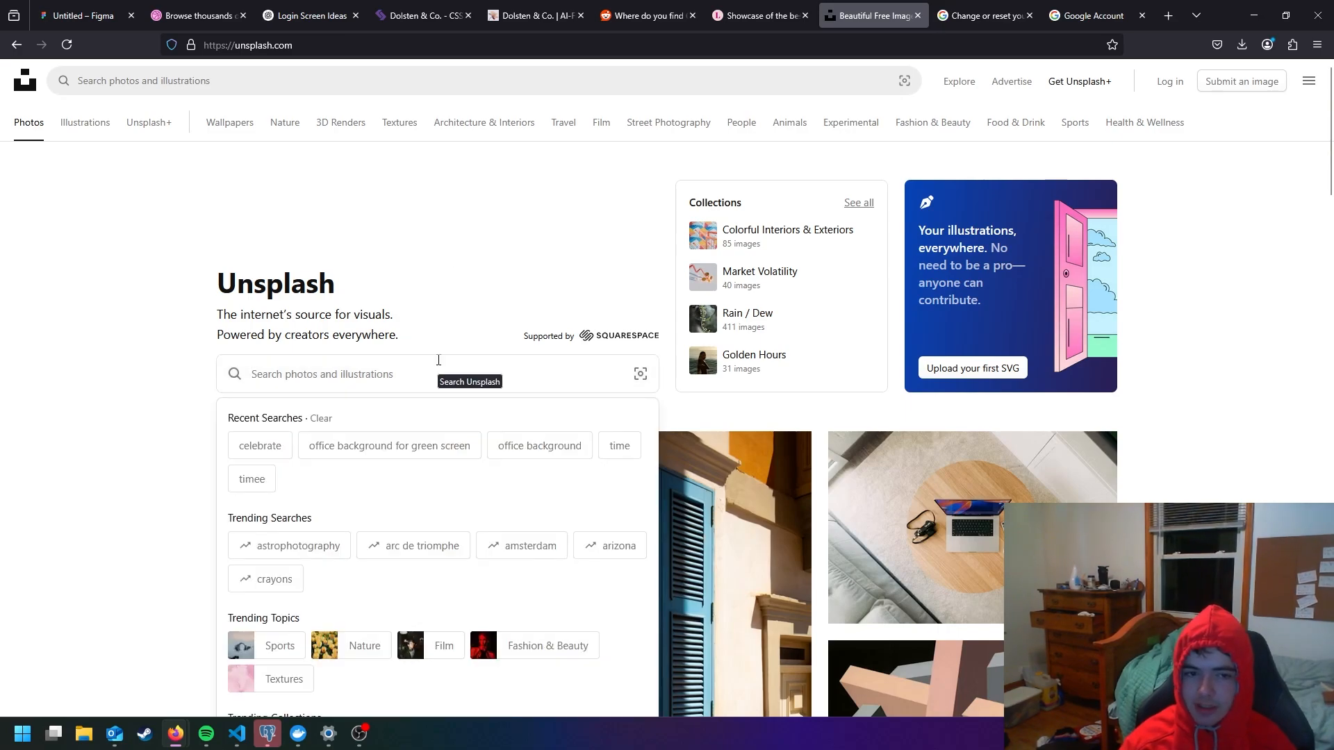
text(guy fishin)
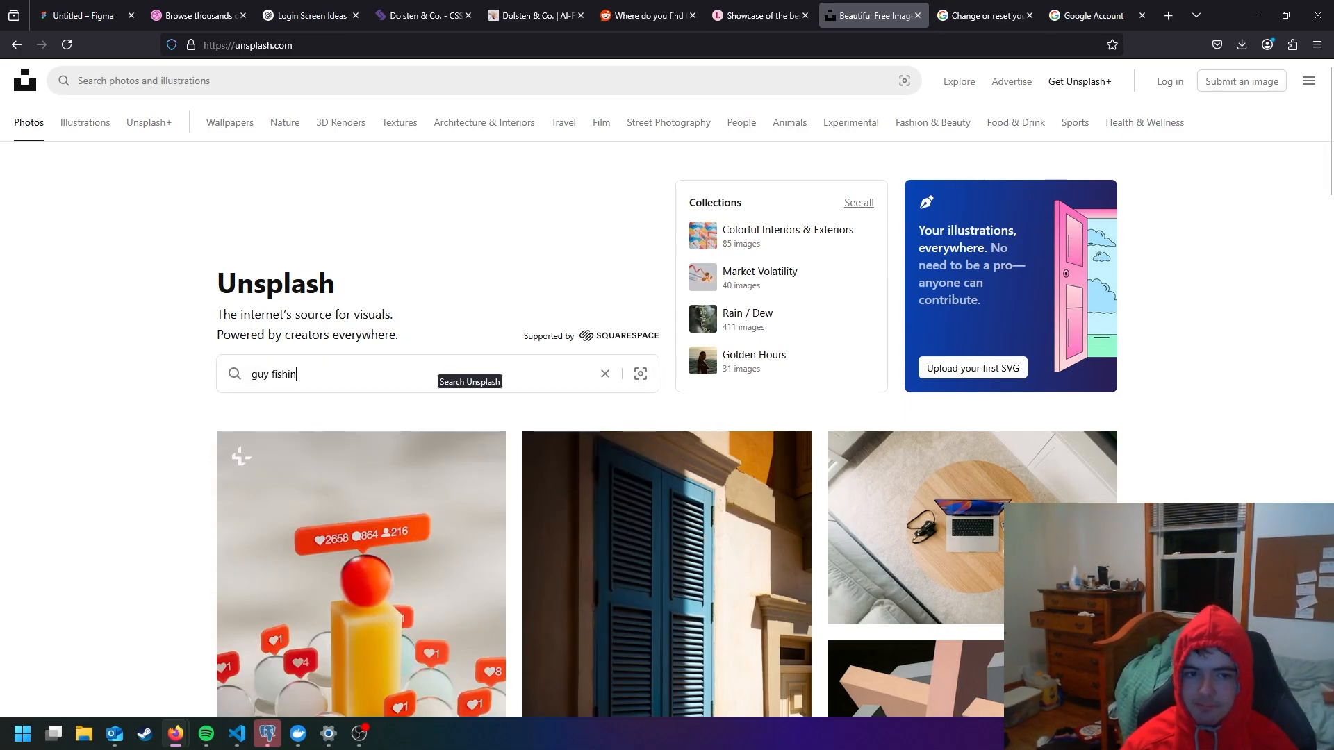
text(g on a car)
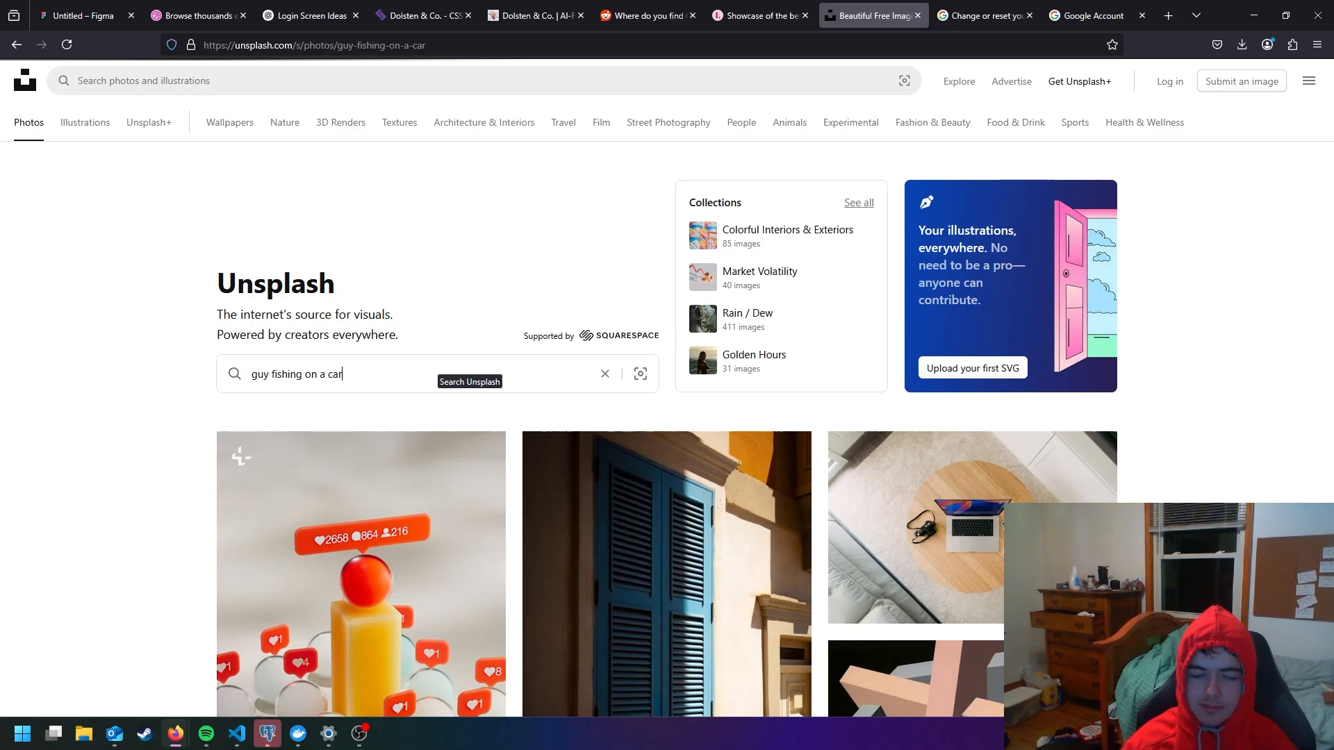
key(Return)
- Look through the Unsplash photo results for a usable picture of a man fishing
scroll(497, 320, down, 2)
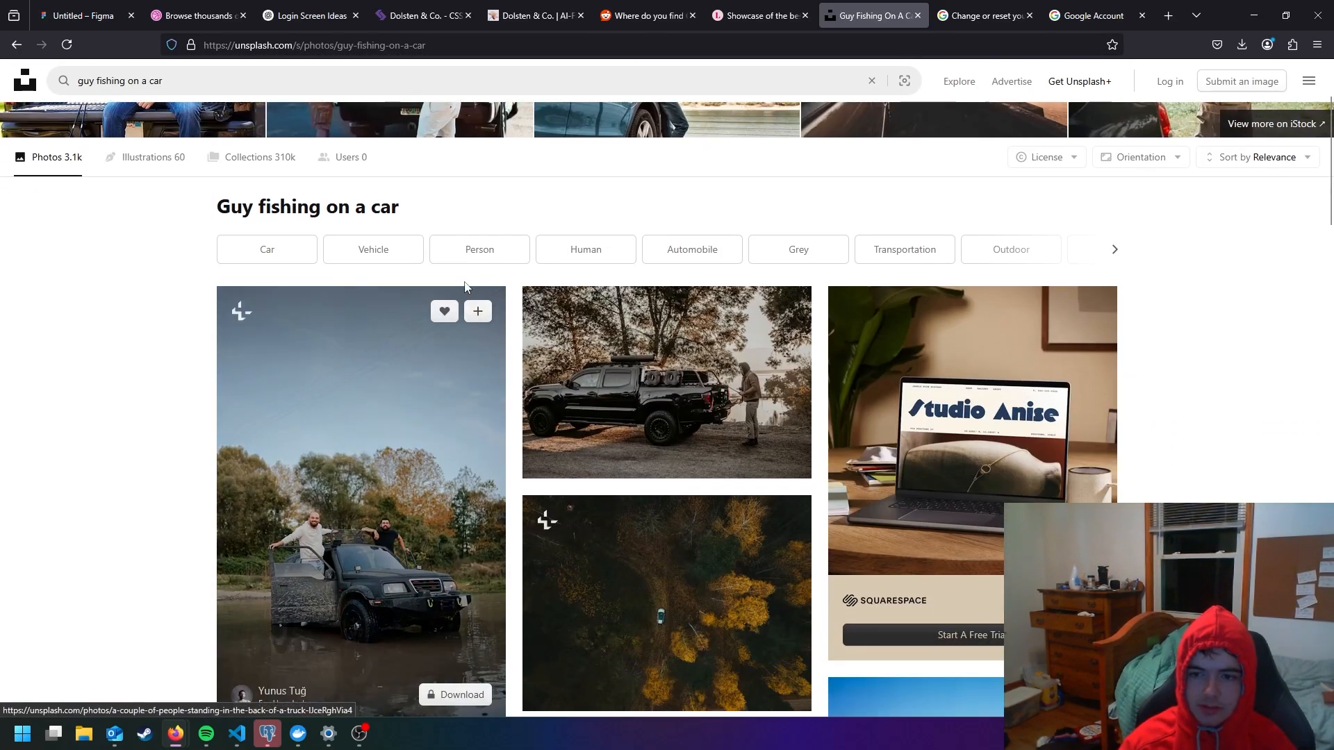
scroll(374, 270, down, 2)
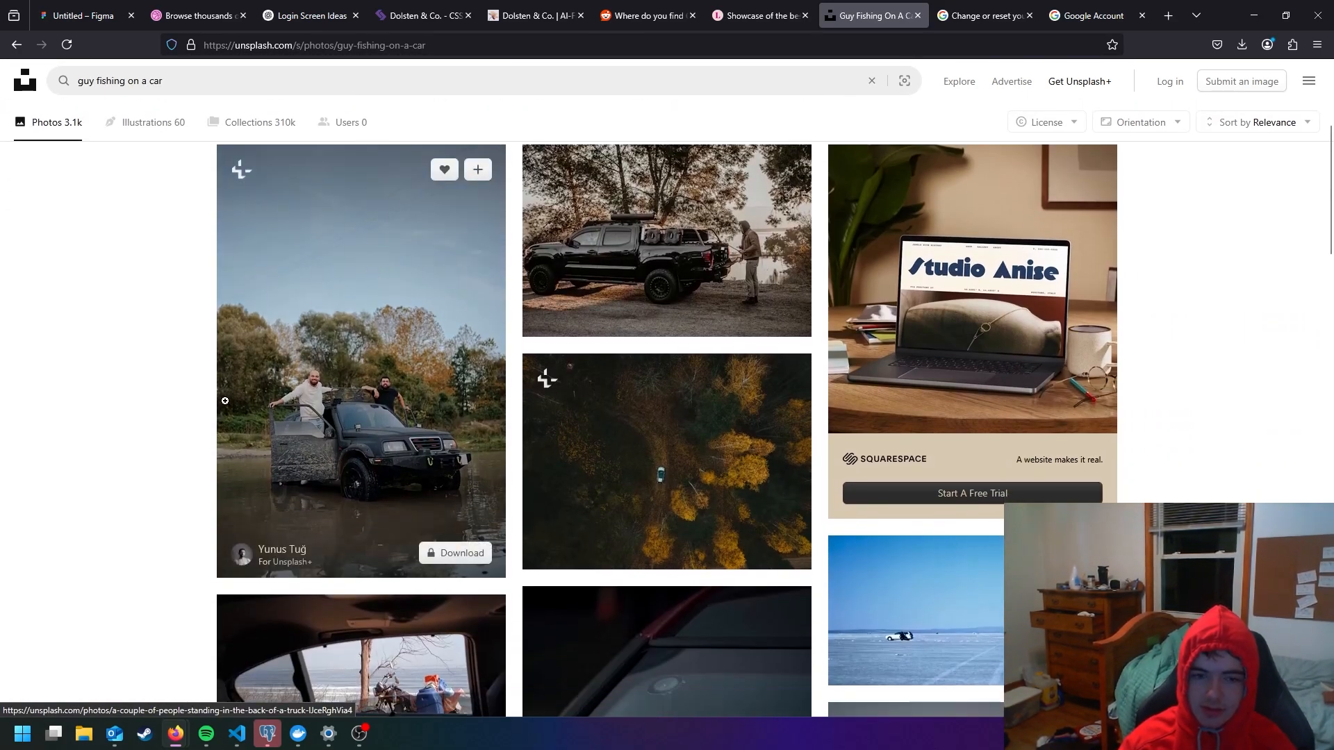
scroll(334, 426, down, 2)
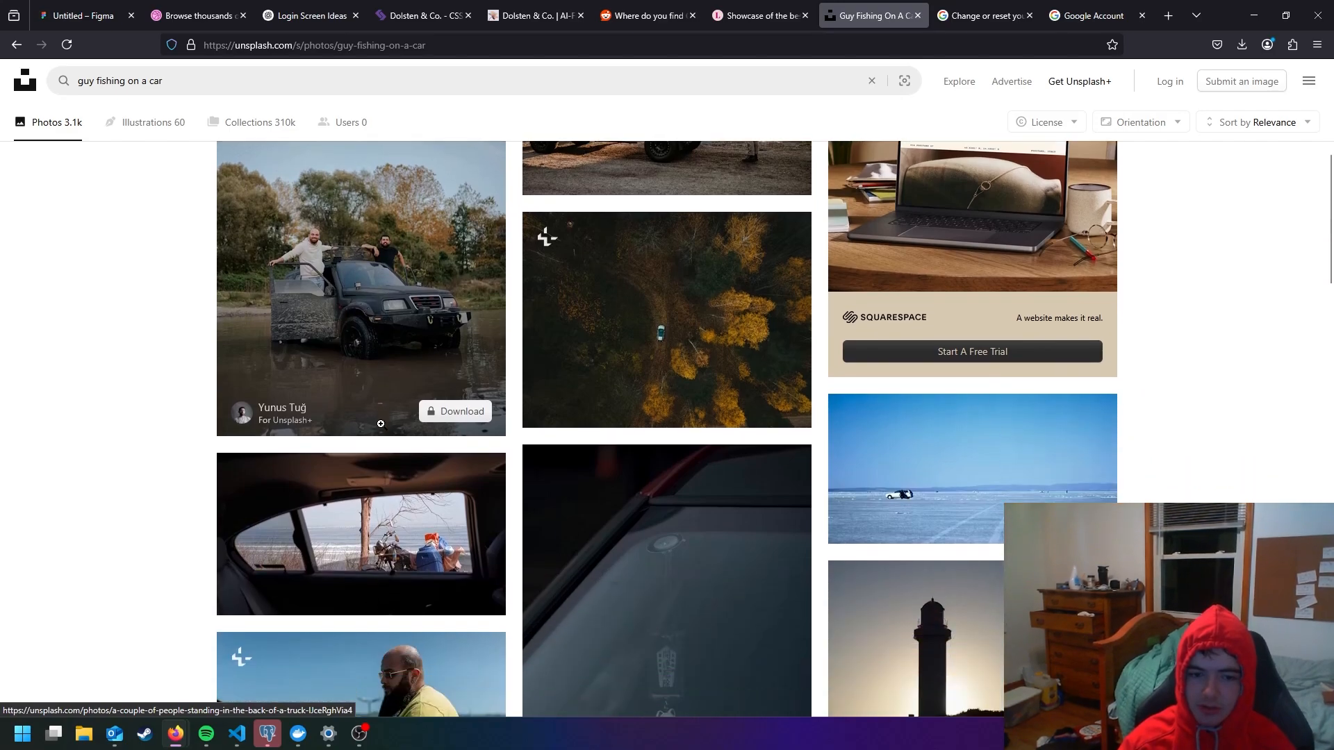
scroll(378, 418, down, 4)
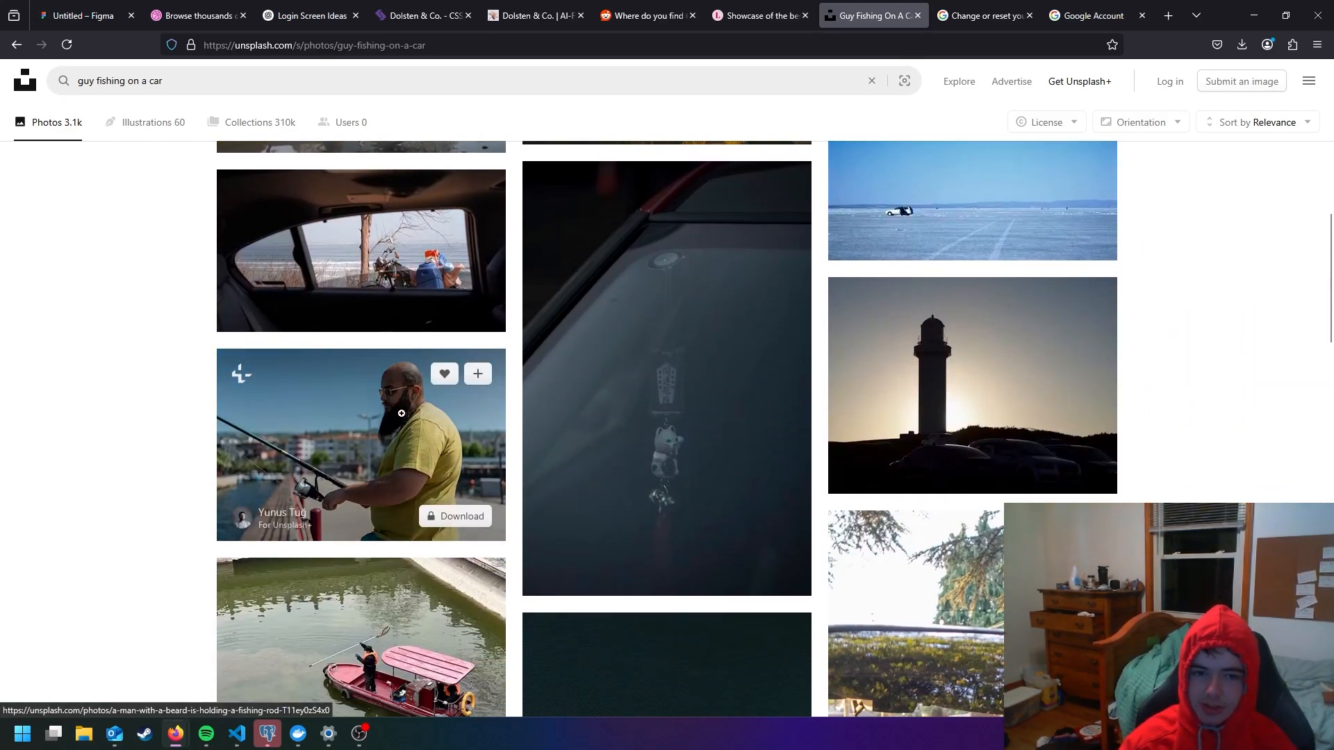
scroll(403, 437, down, 5)
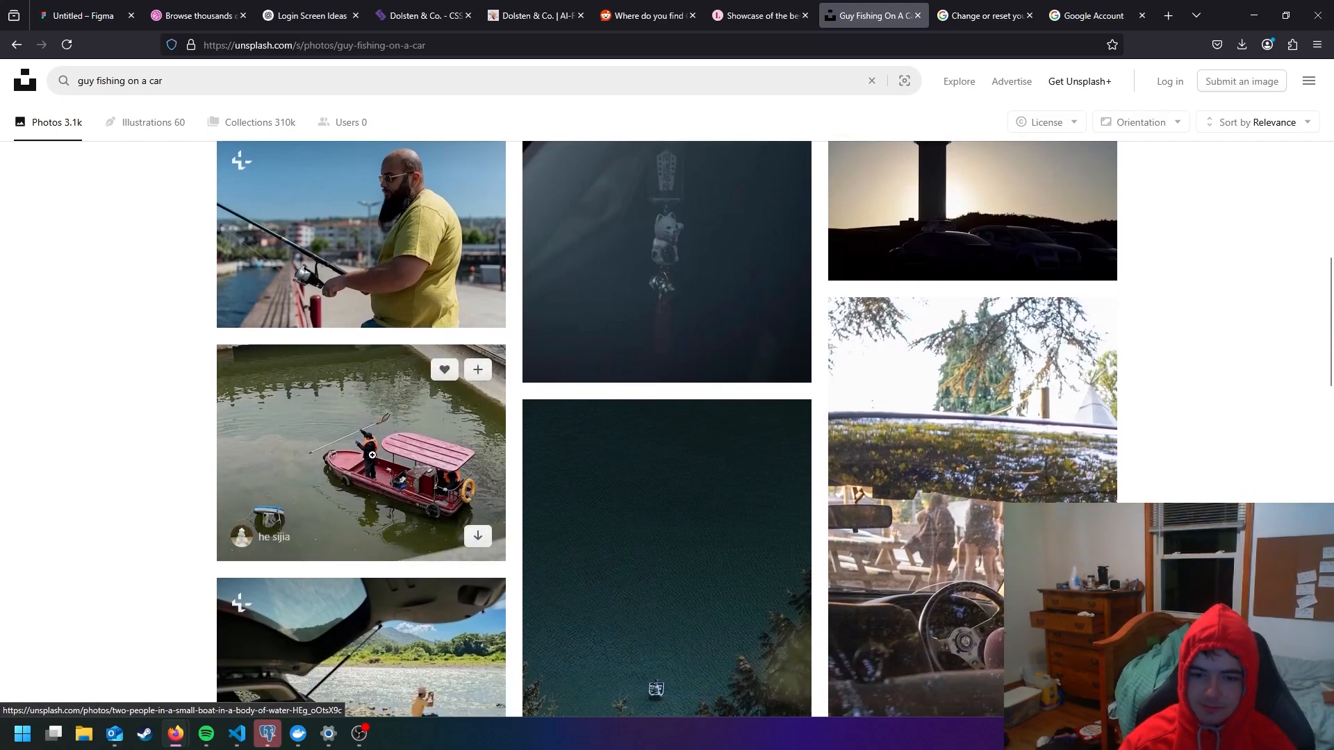
scroll(922, 496, up, 15)
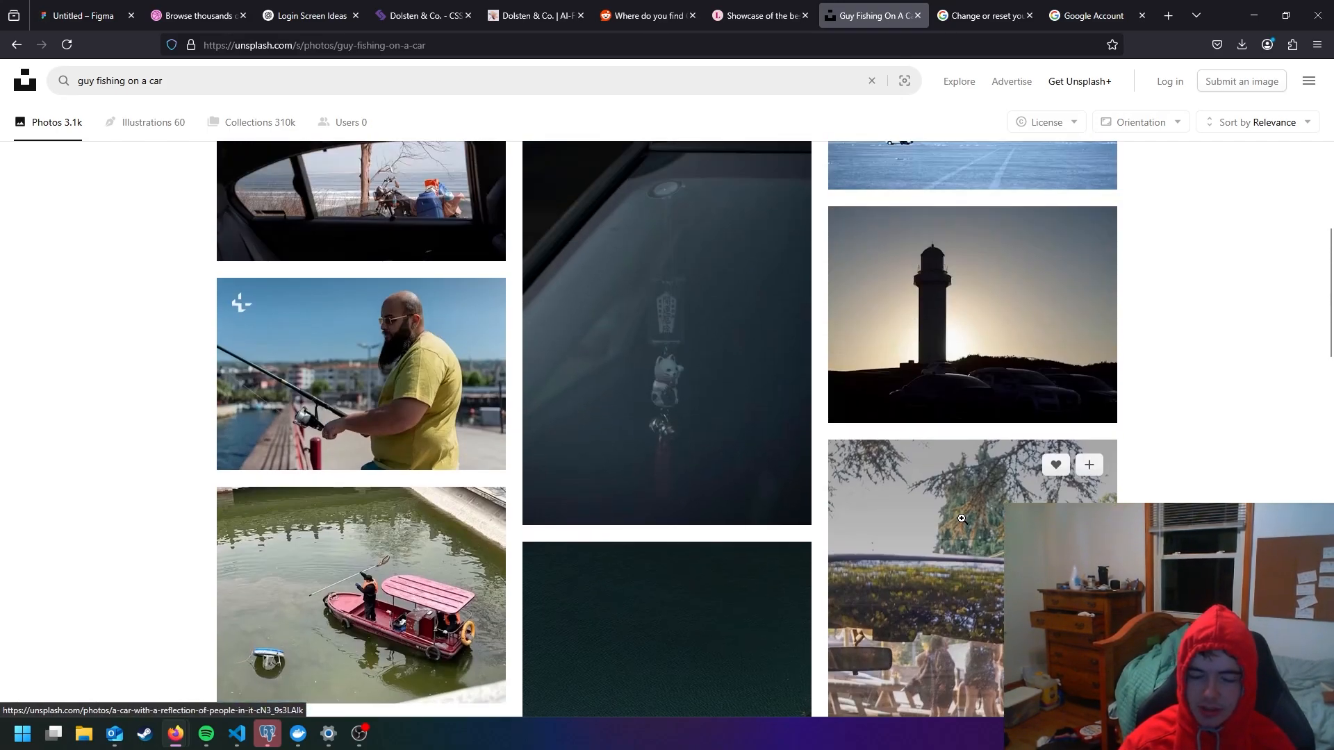
scroll(747, 355, down, 5)
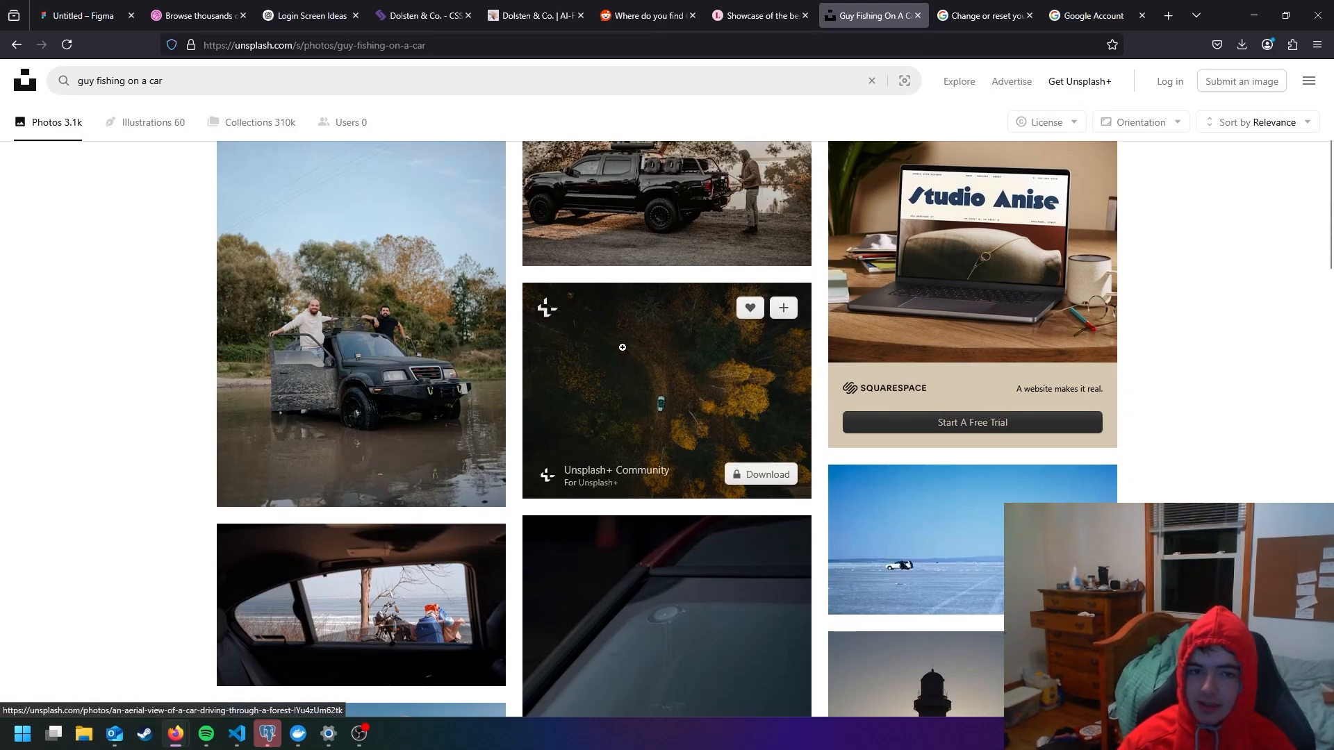
scroll(648, 385, up, 4)
scroll(648, 382, up, 1)
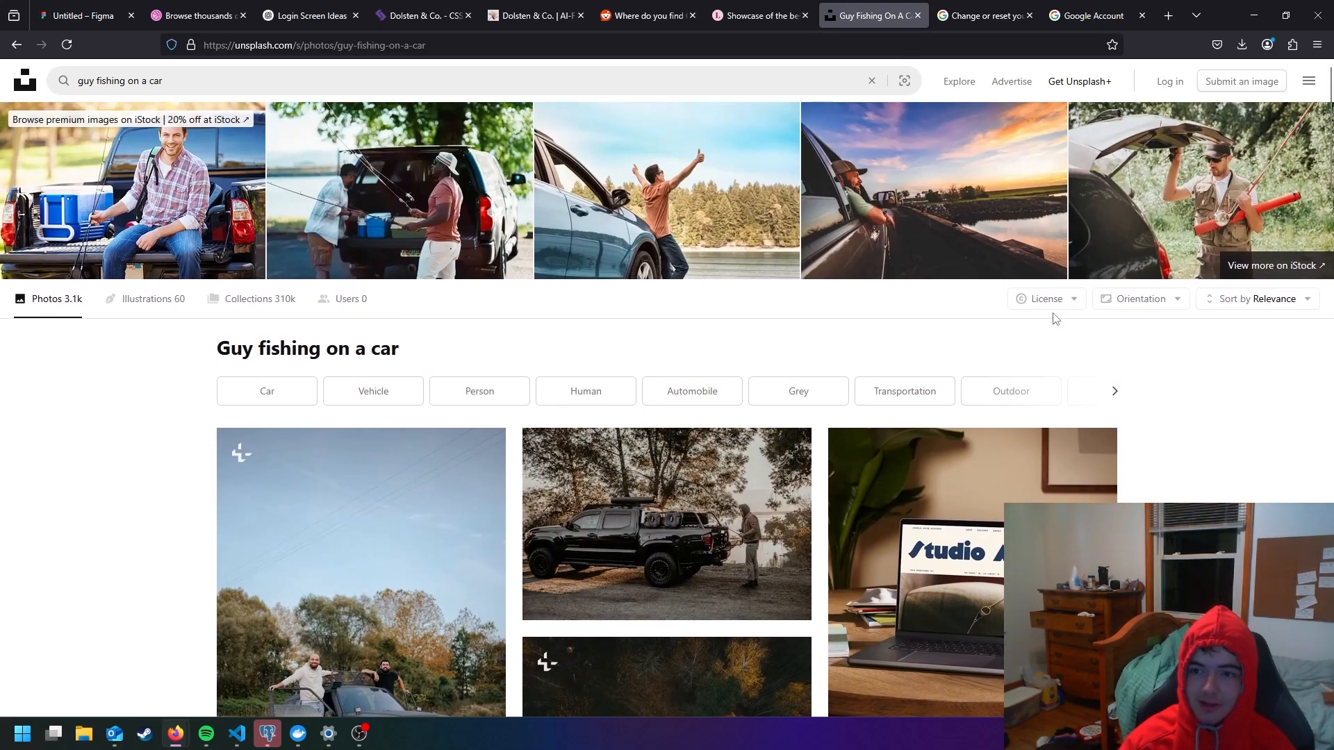
- Limit the photo results to the Free license and load more of them
click(1075, 300)
click(1050, 413)
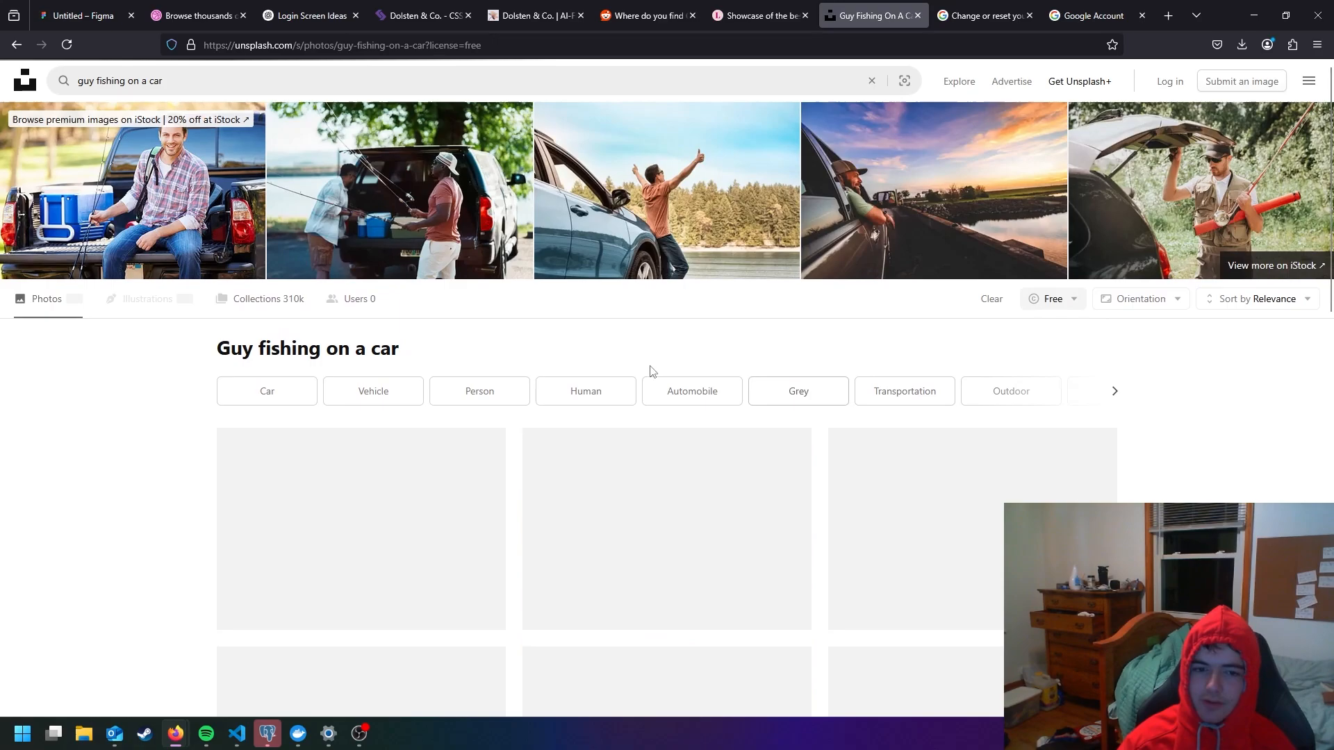
scroll(600, 356, down, 10)
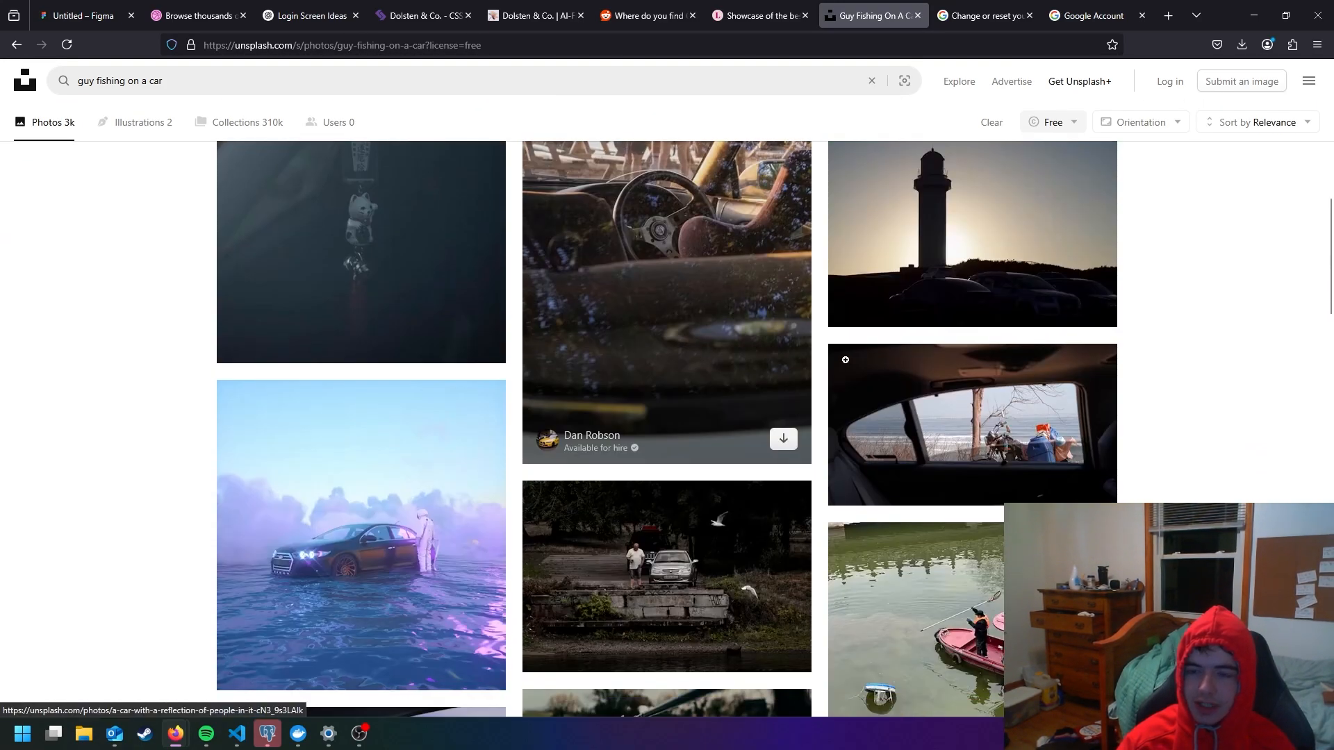
scroll(868, 368, down, 6)
scroll(868, 367, down, 8)
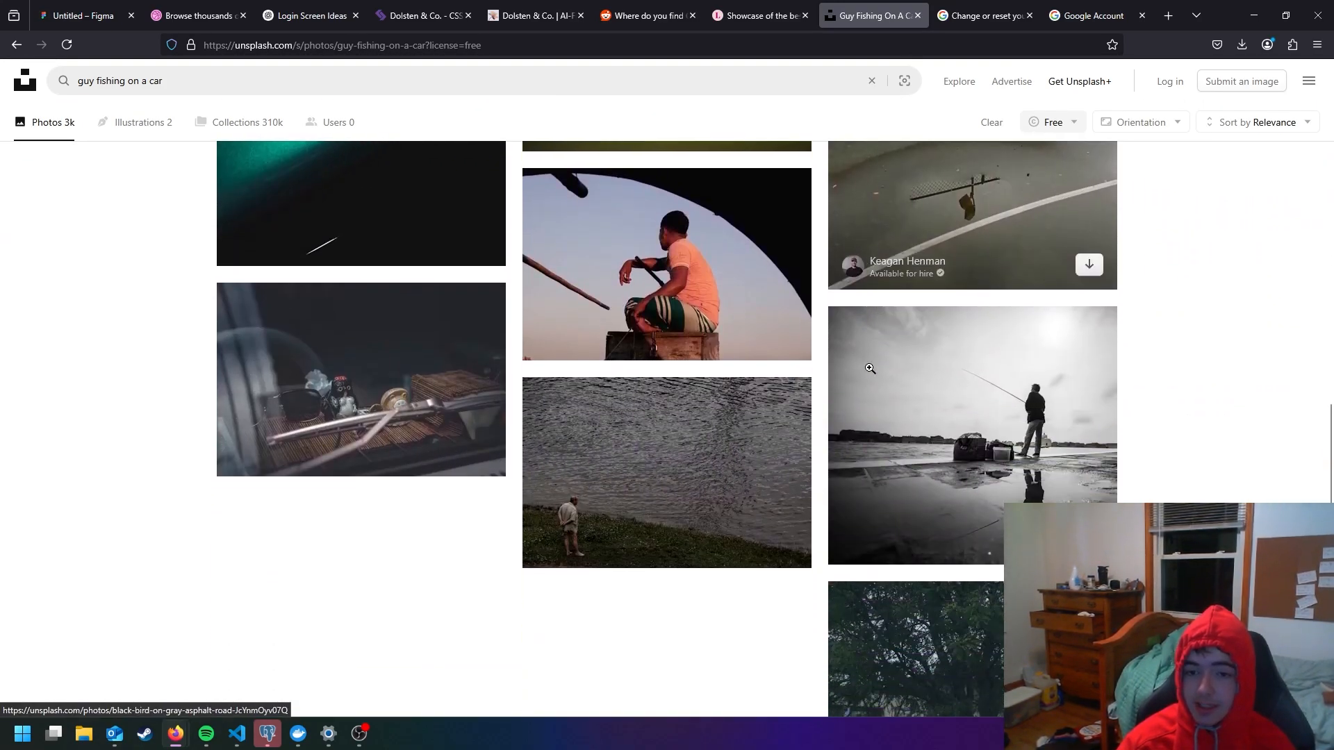
scroll(866, 359, down, 4)
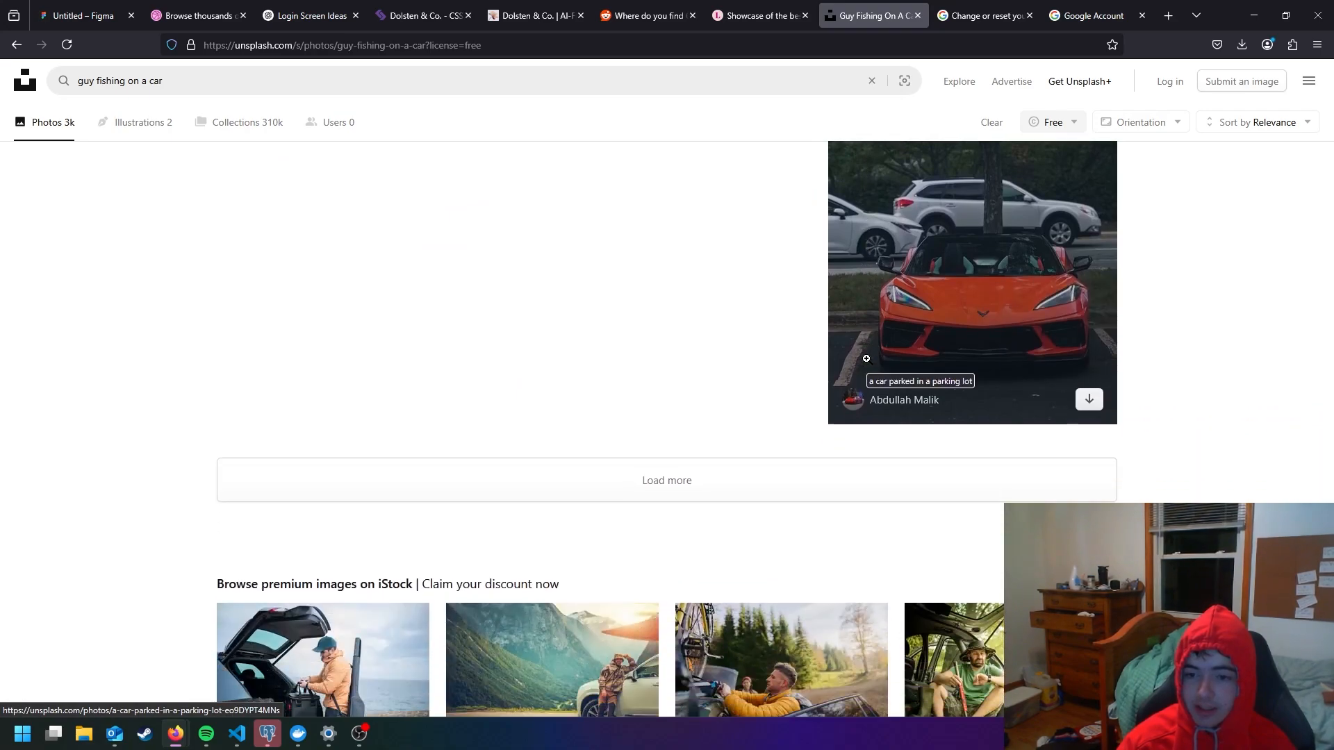
click(699, 417)
- Download the free portrait photo of the man in a cap fishing from a bridge railing
scroll(702, 399, down, 2)
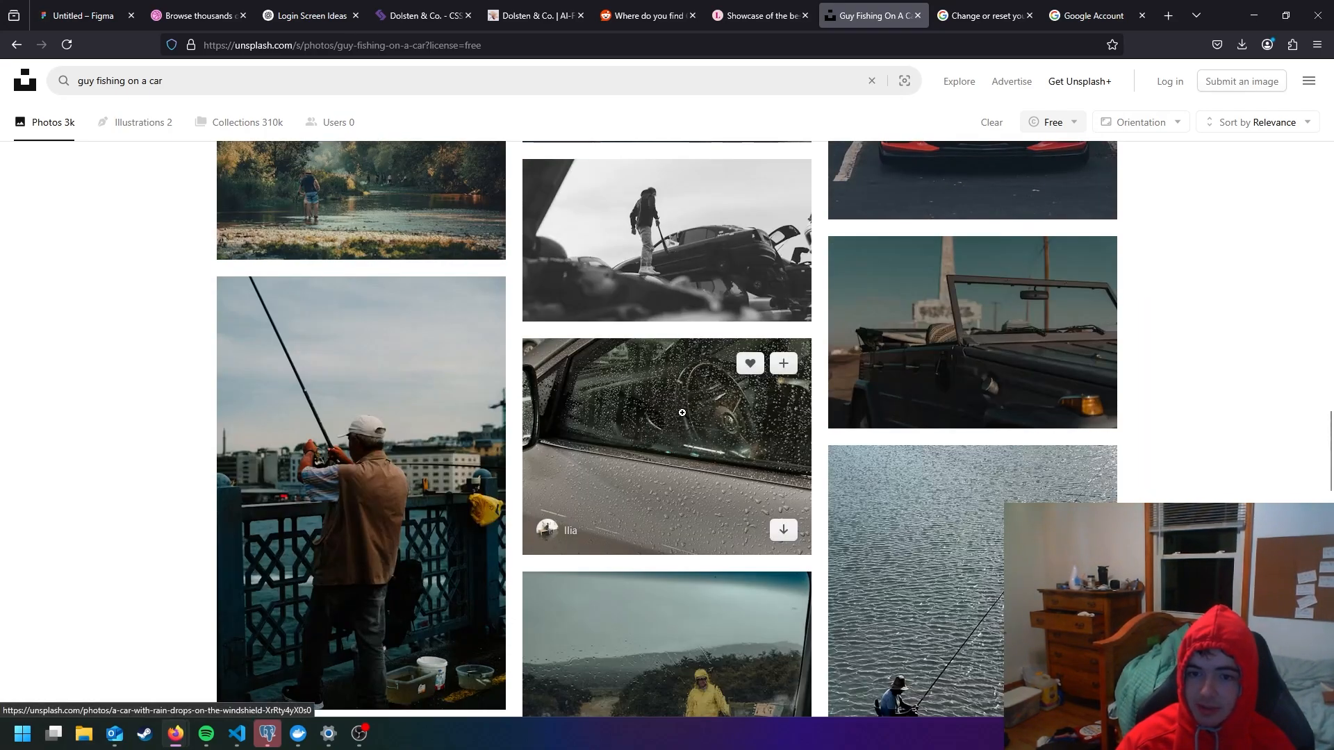
scroll(417, 410, down, 2)
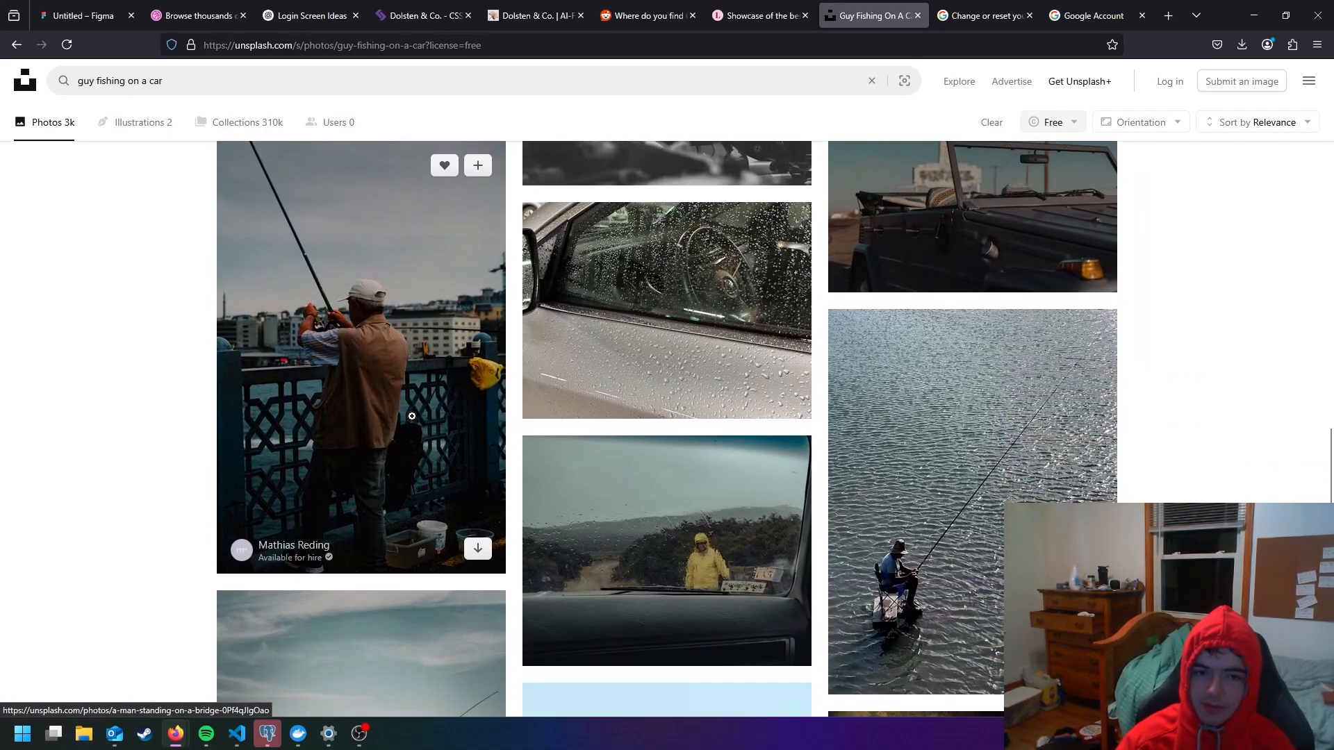
click(478, 544)
scroll(700, 304, down, 1)
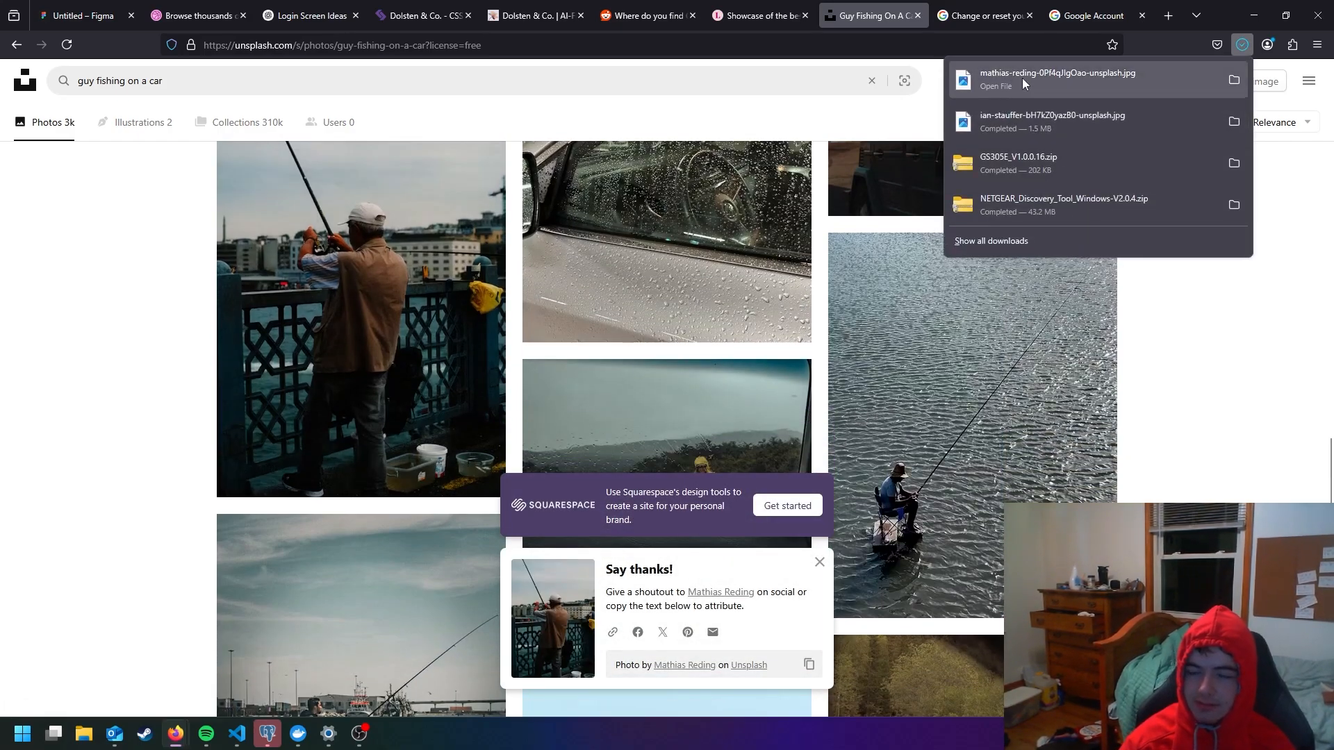
- Switch to Figma, insert the downloaded fishing photo into Frame 1 and scale it down to about 767 × 1150
drag(1044, 74, 407, 235)
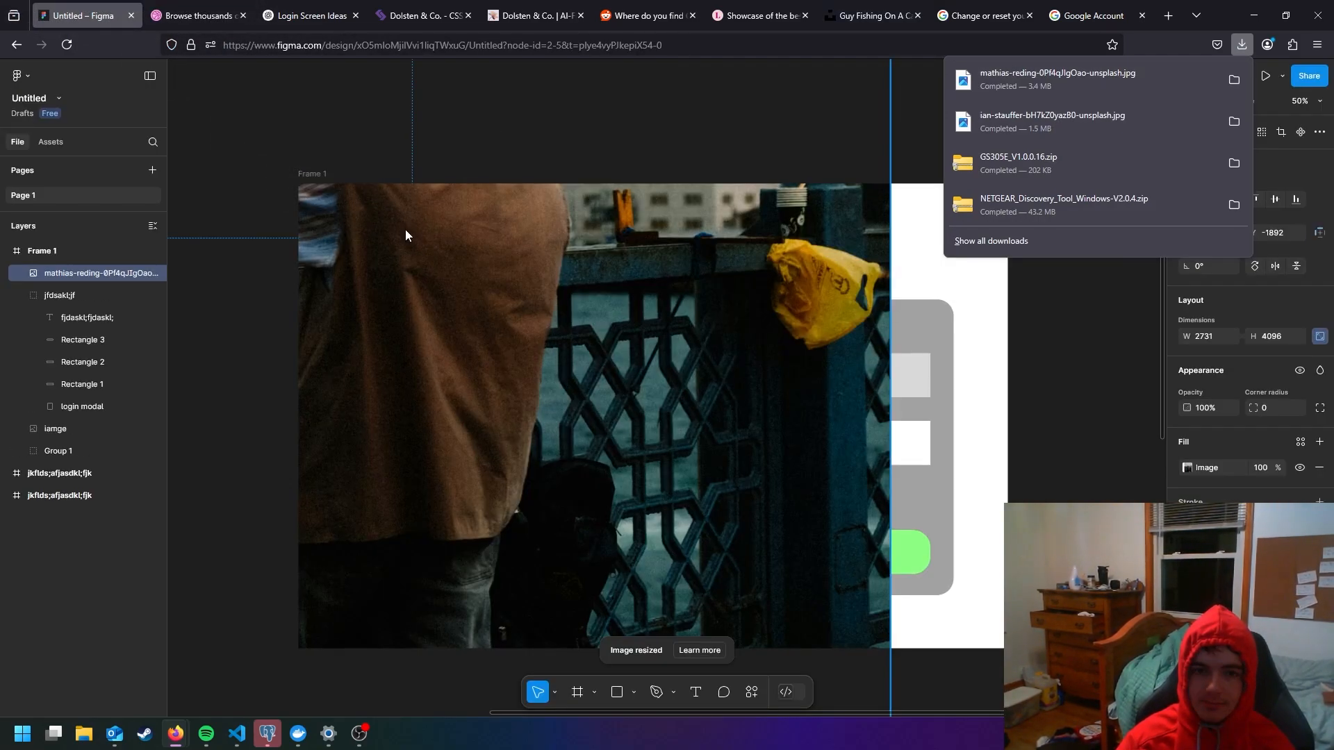
scroll(676, 281, down, 6)
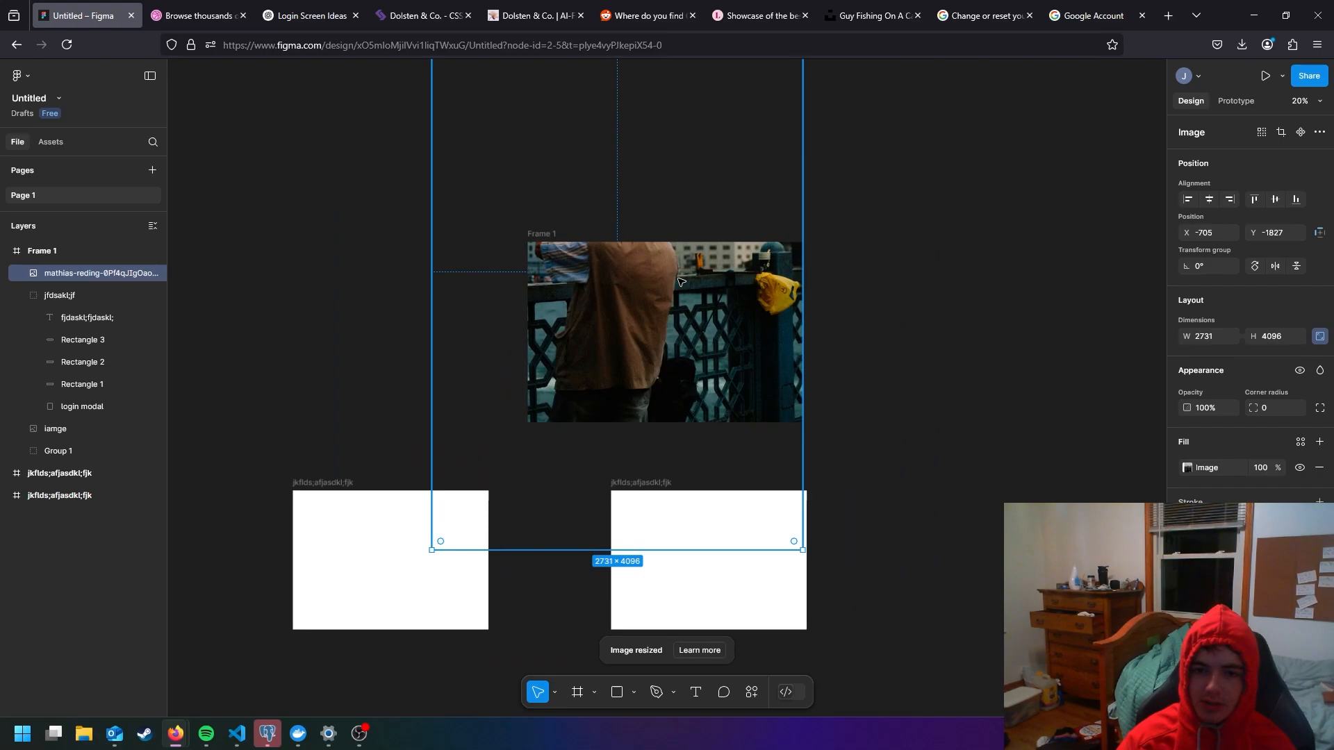
drag(757, 454, 591, 198)
drag(572, 154, 669, 326)
scroll(667, 324, up, 5)
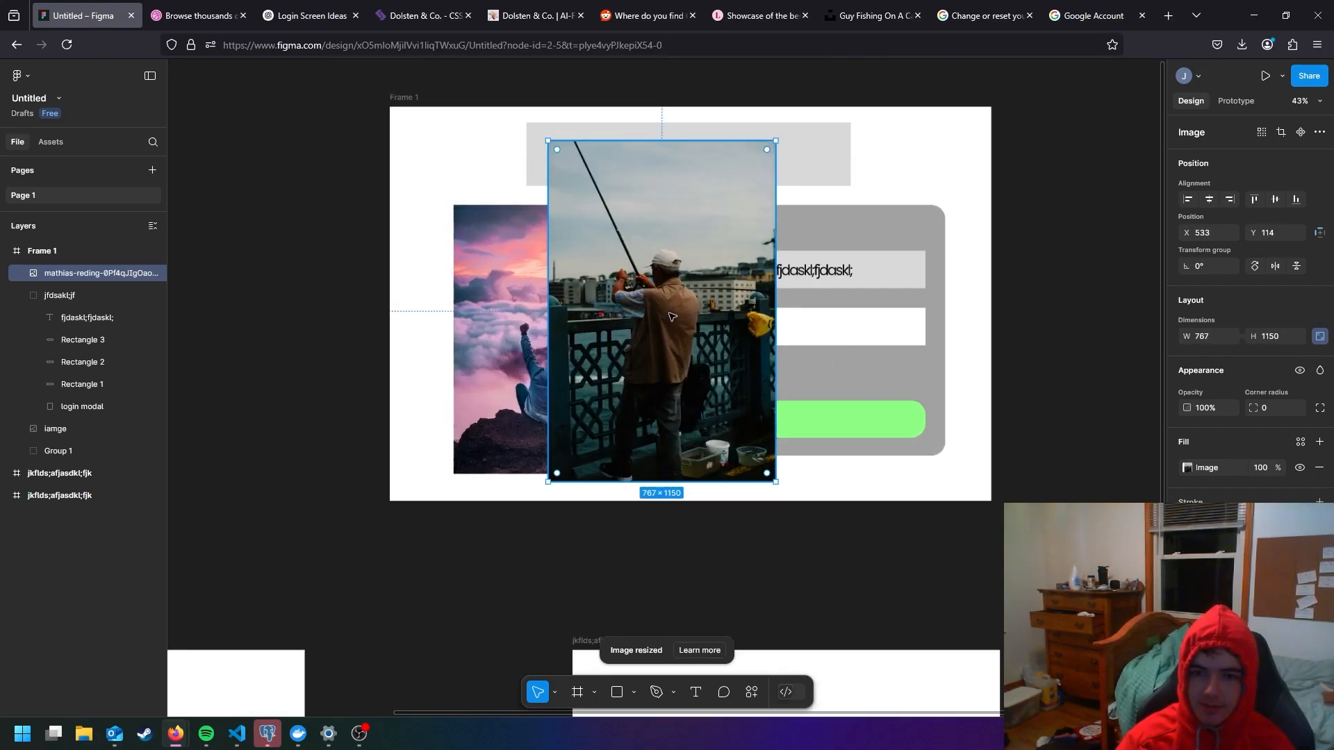
- Shrink the fishing photo to about 519 × 779 and place it between the sunset image and the login form
drag(747, 141, 673, 250)
drag(645, 308, 695, 349)
click(728, 283)
scroll(692, 281, up, 2)
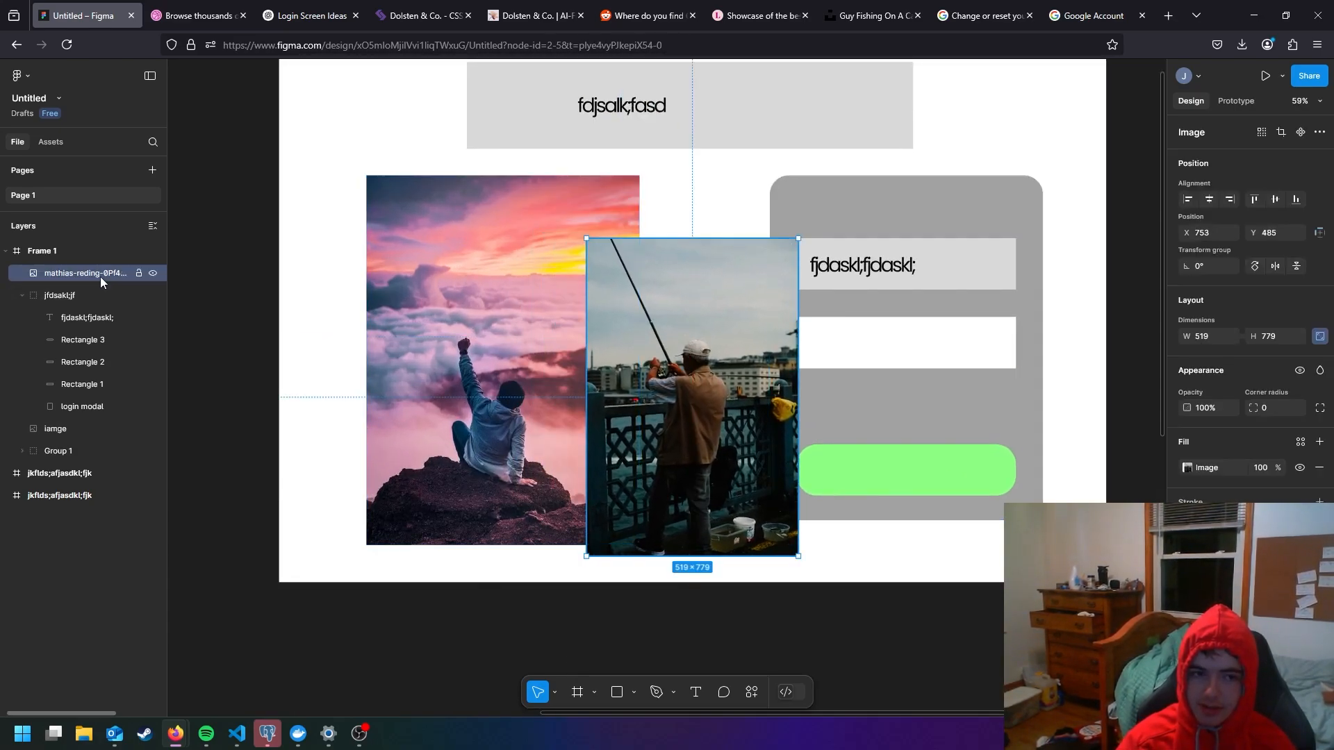
- Move the fishing photo into the jfdsakl;jf group, place it over the gray login box and layer it directly above the login modal
drag(88, 301, 88, 308)
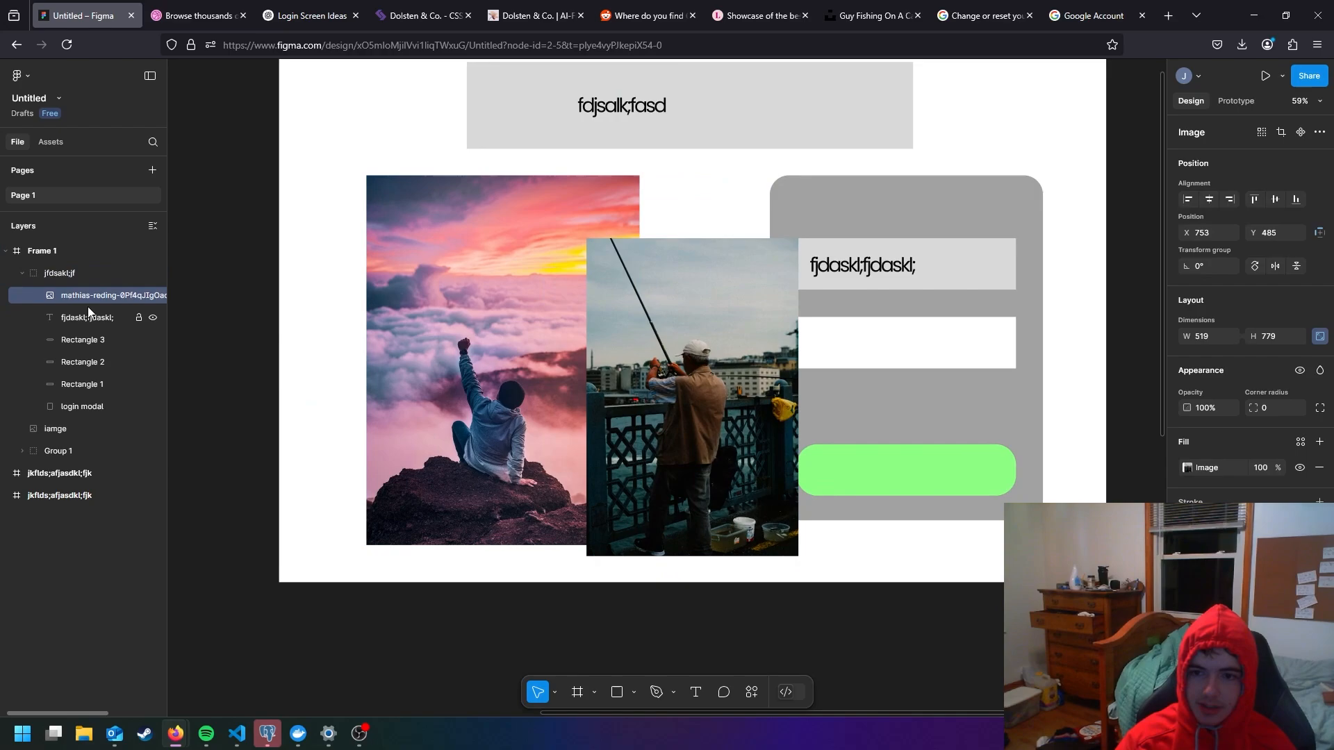
click(75, 274)
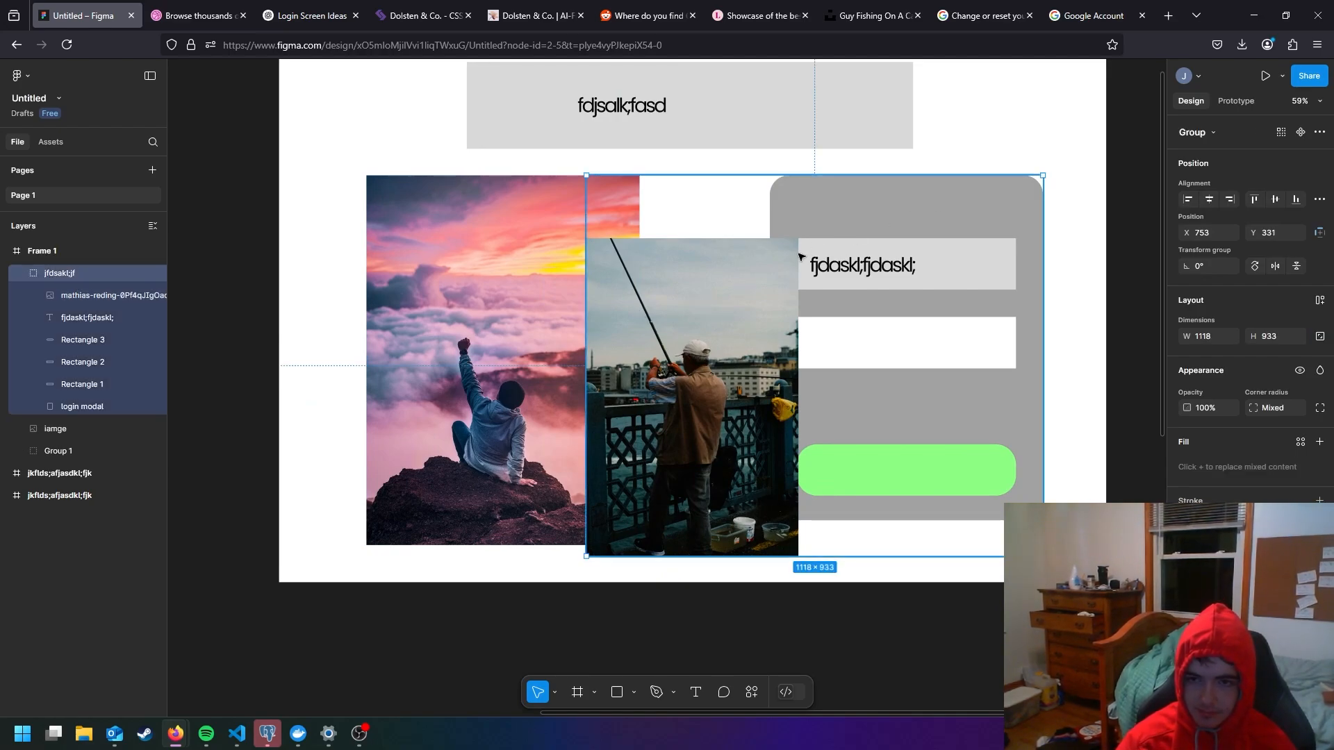
double_click(765, 280)
drag(765, 280, 964, 231)
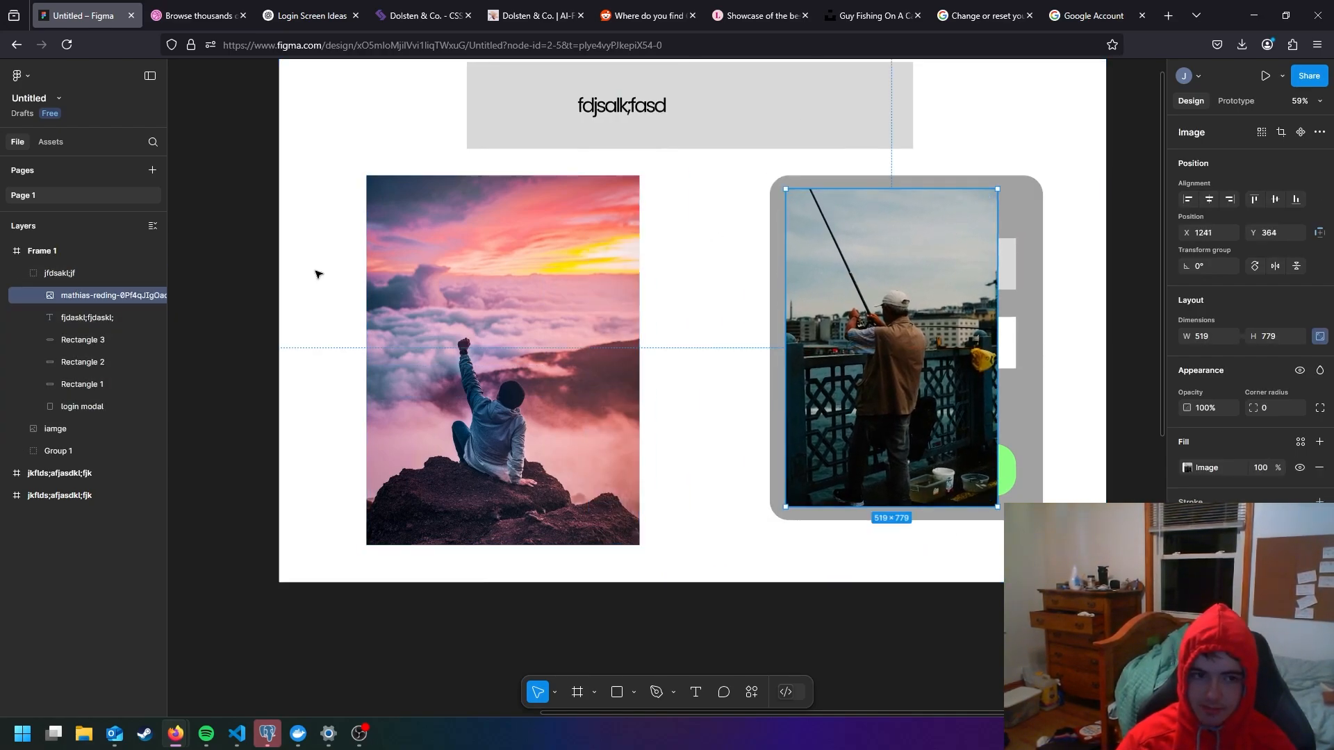
drag(74, 403, 75, 401)
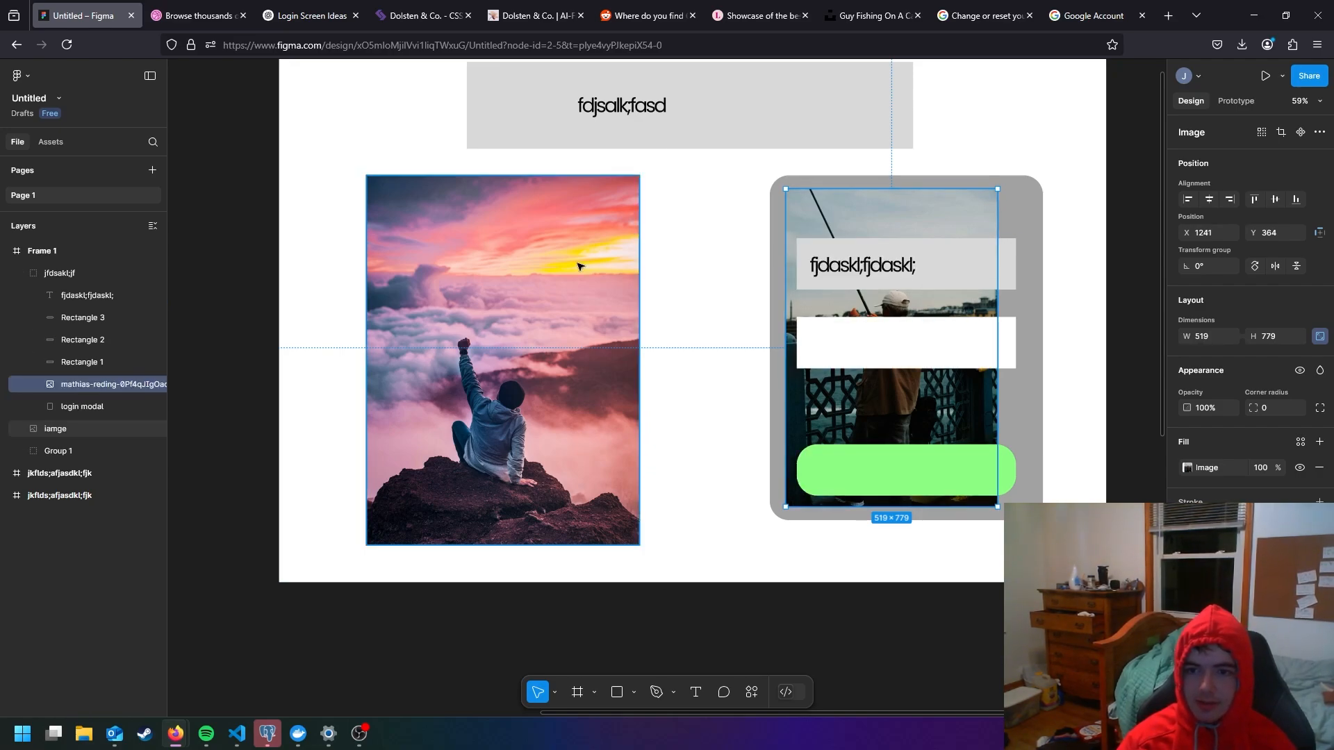
- Align the fishing photo with the login modal's edge, scale it to the modal's full width and center it vertically over the modal
drag(833, 243, 815, 229)
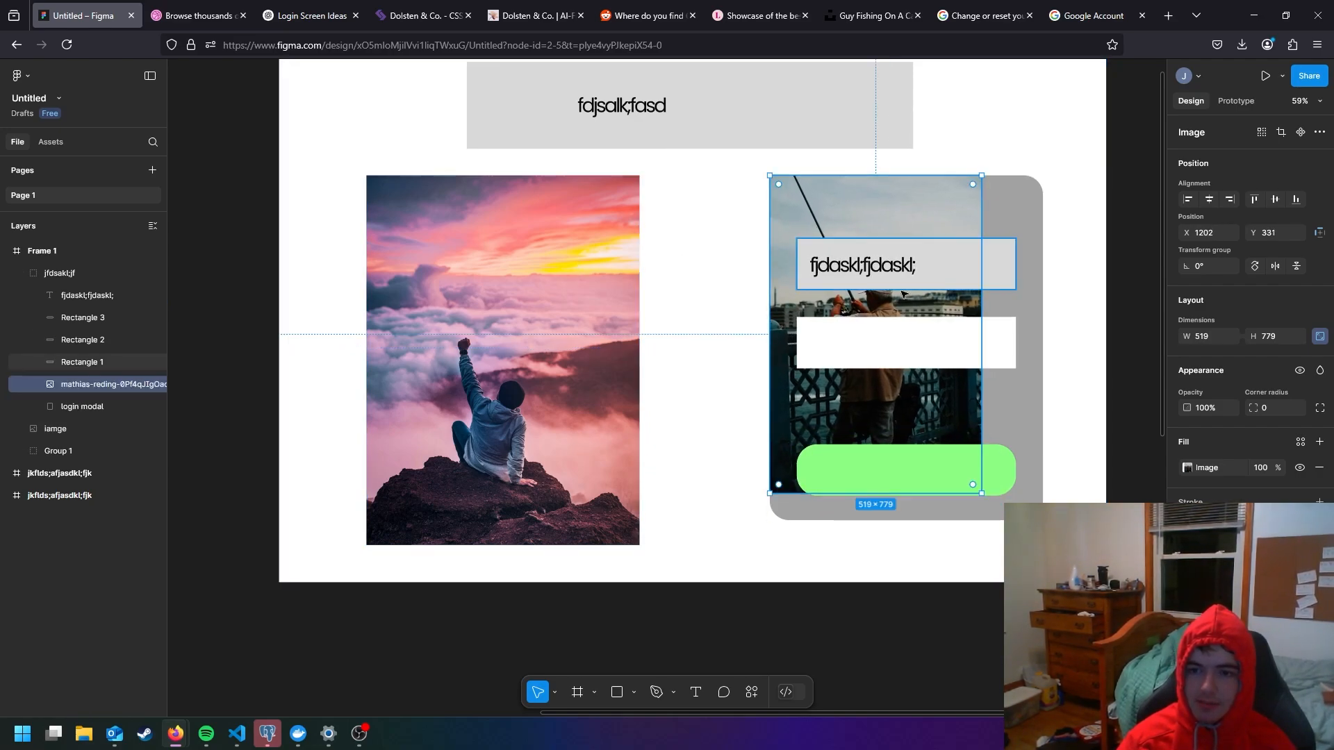
drag(982, 495, 1043, 586)
drag(1032, 513, 1031, 481)
click(1132, 354)
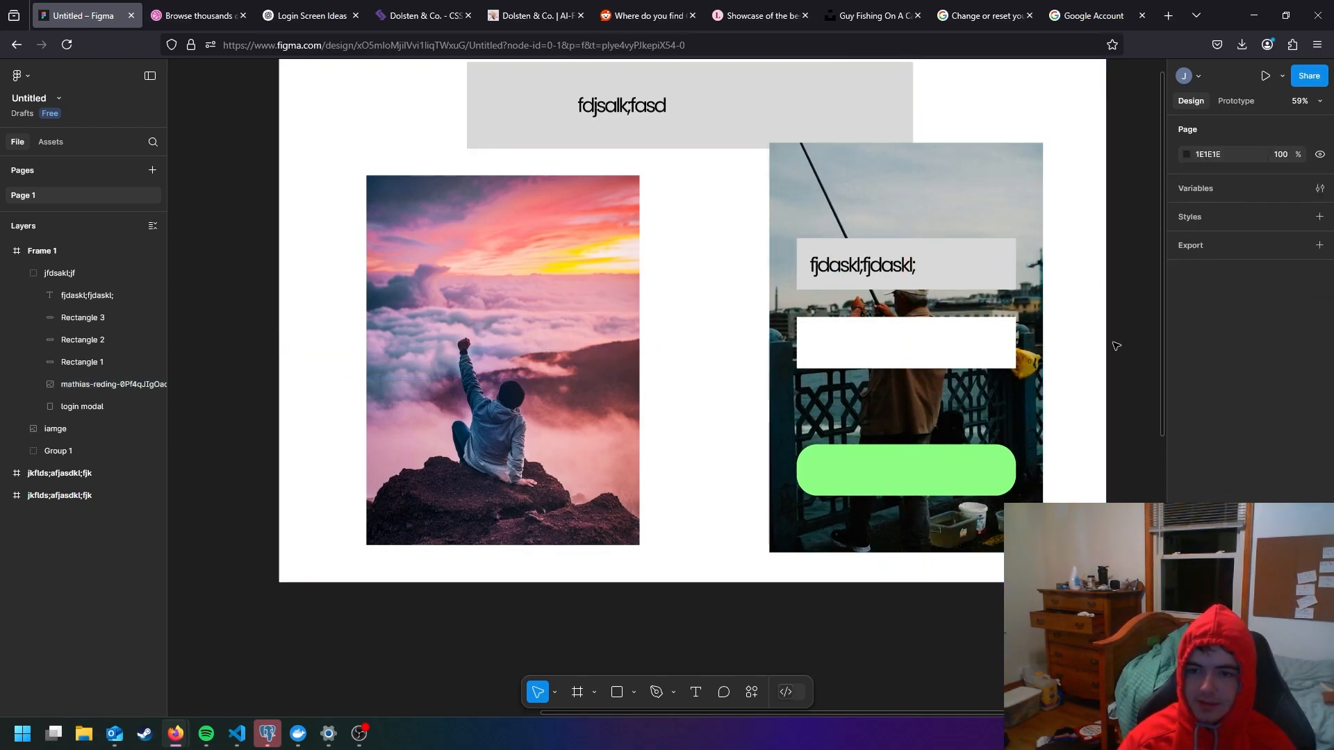
scroll(927, 269, down, 8)
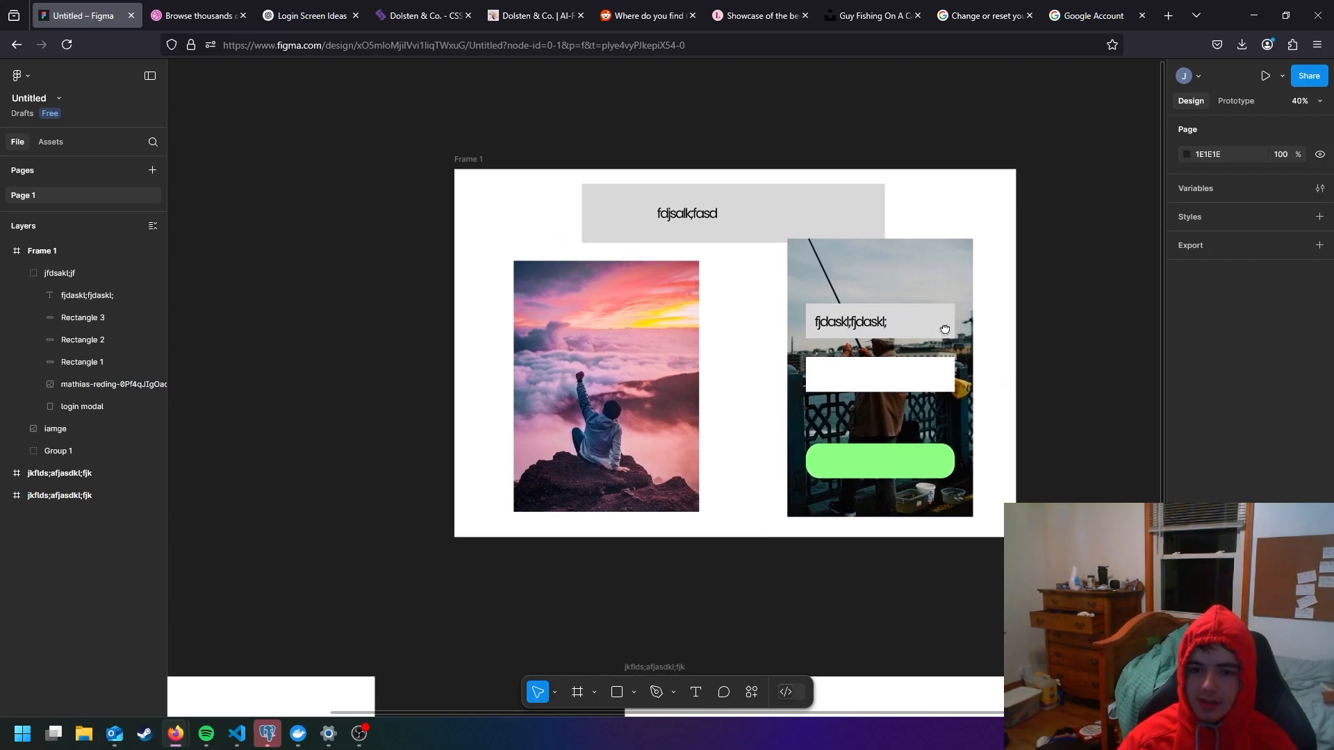
scroll(945, 344, up, 5)
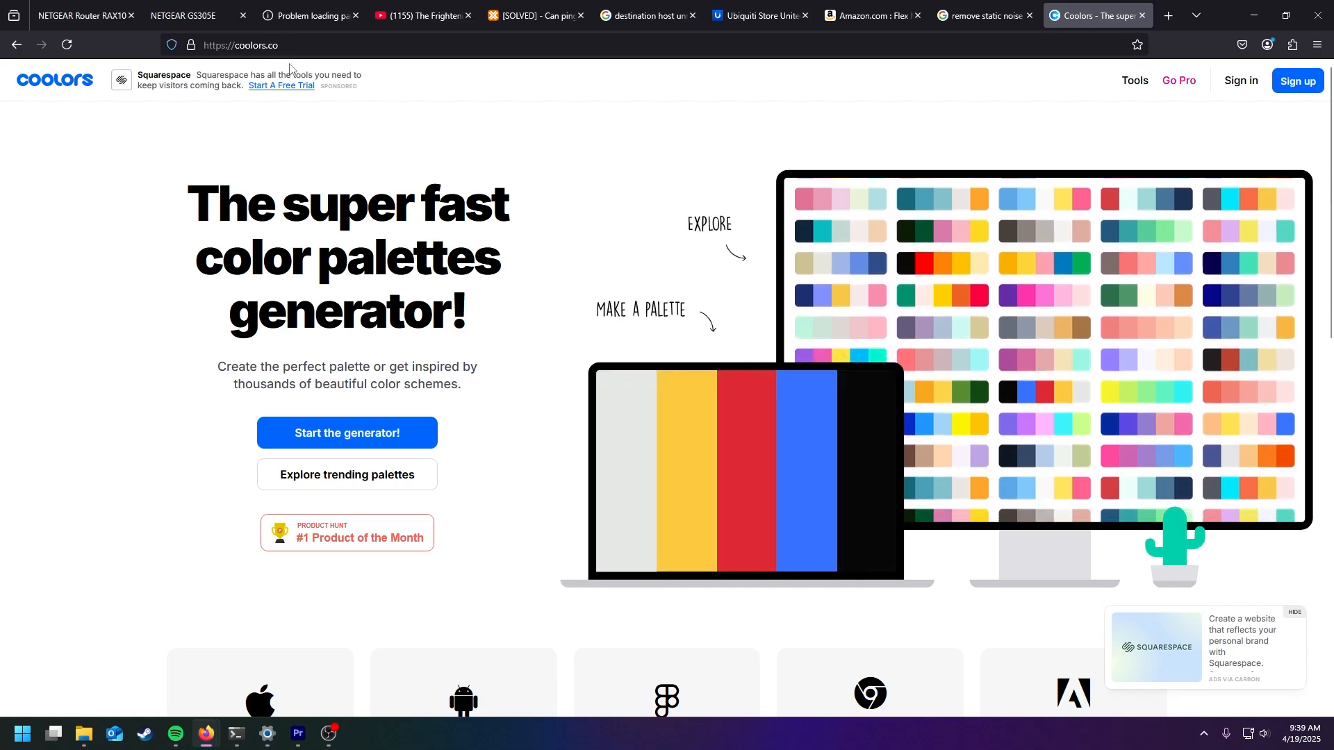
- Open the Coolors palette generator from the home page and start its introductory tutorial
click(234, 42)
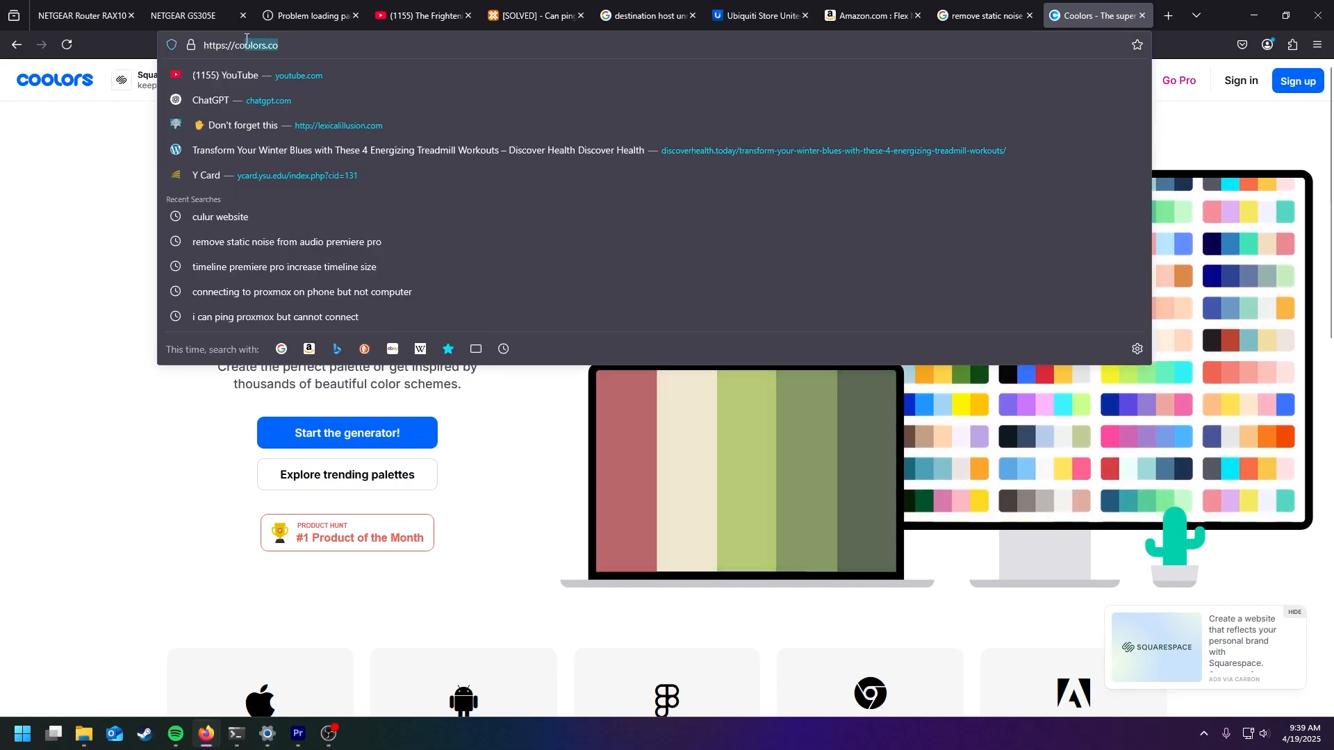
click(287, 43)
click(113, 191)
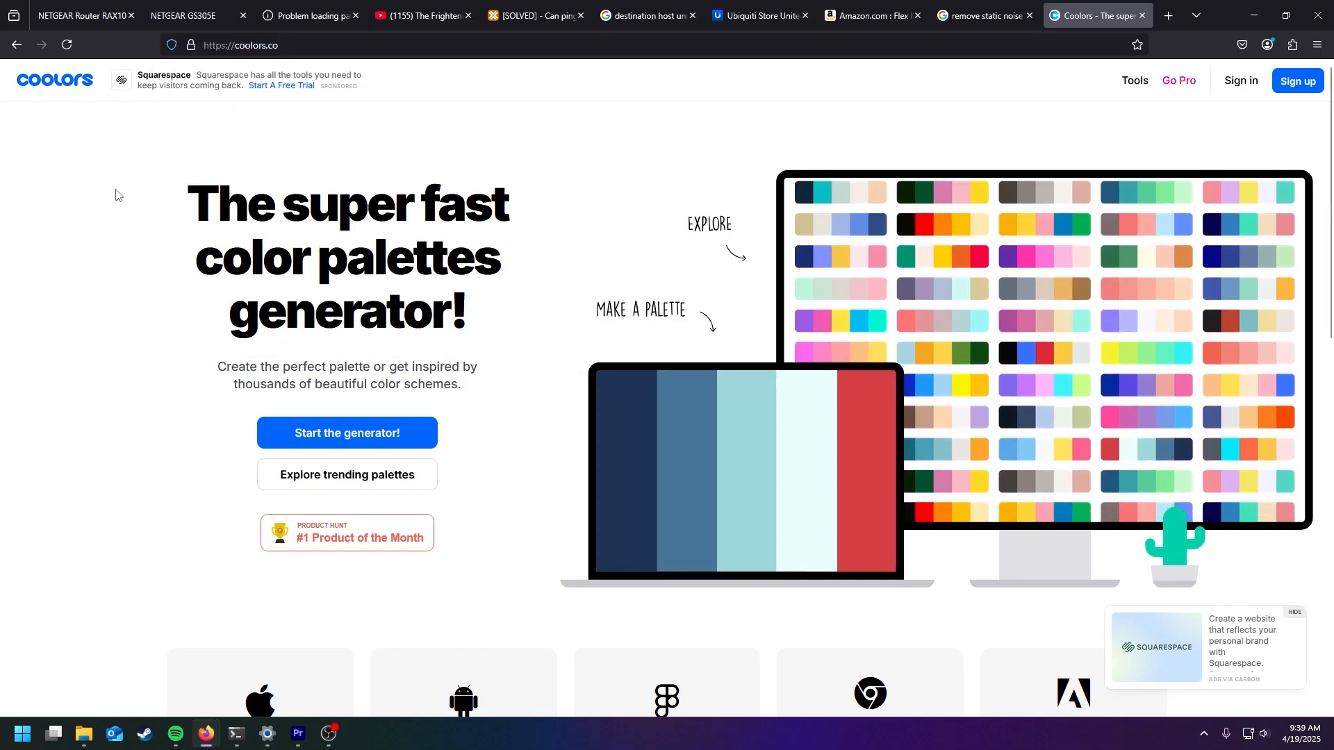
click(386, 428)
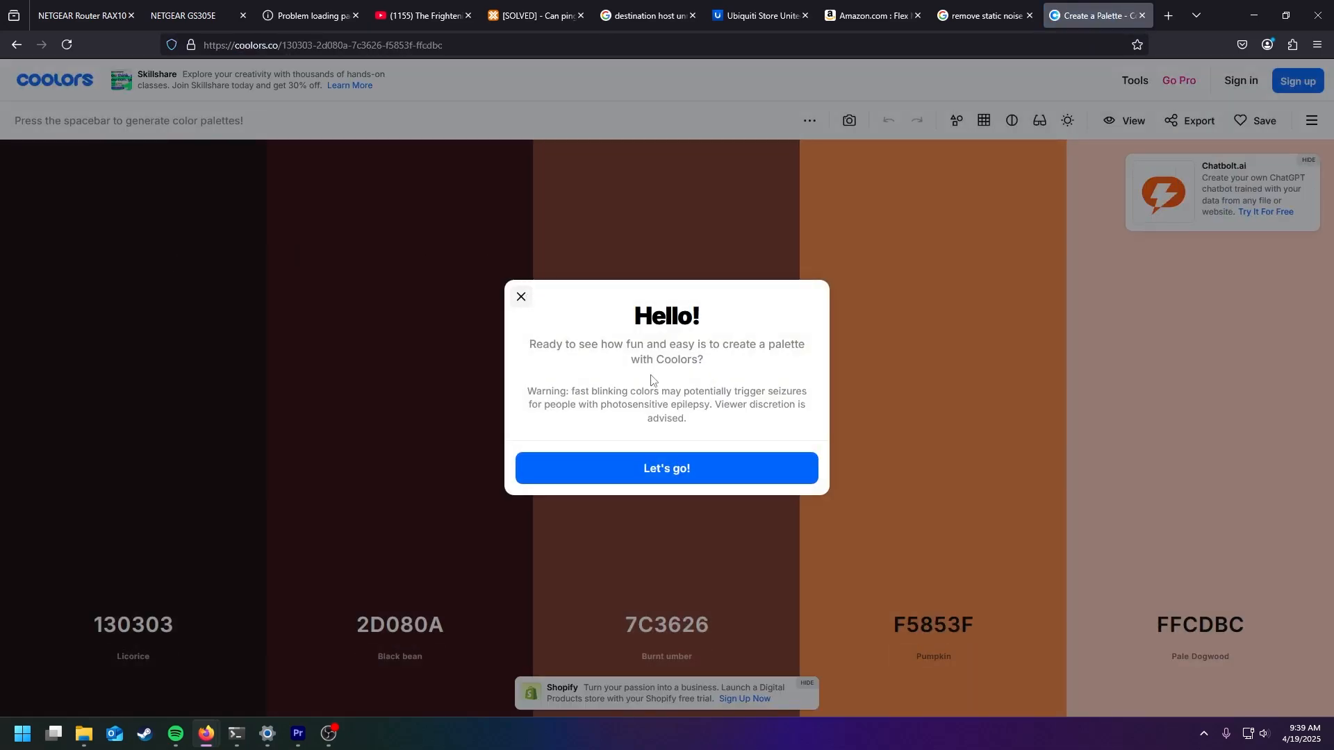
click(681, 477)
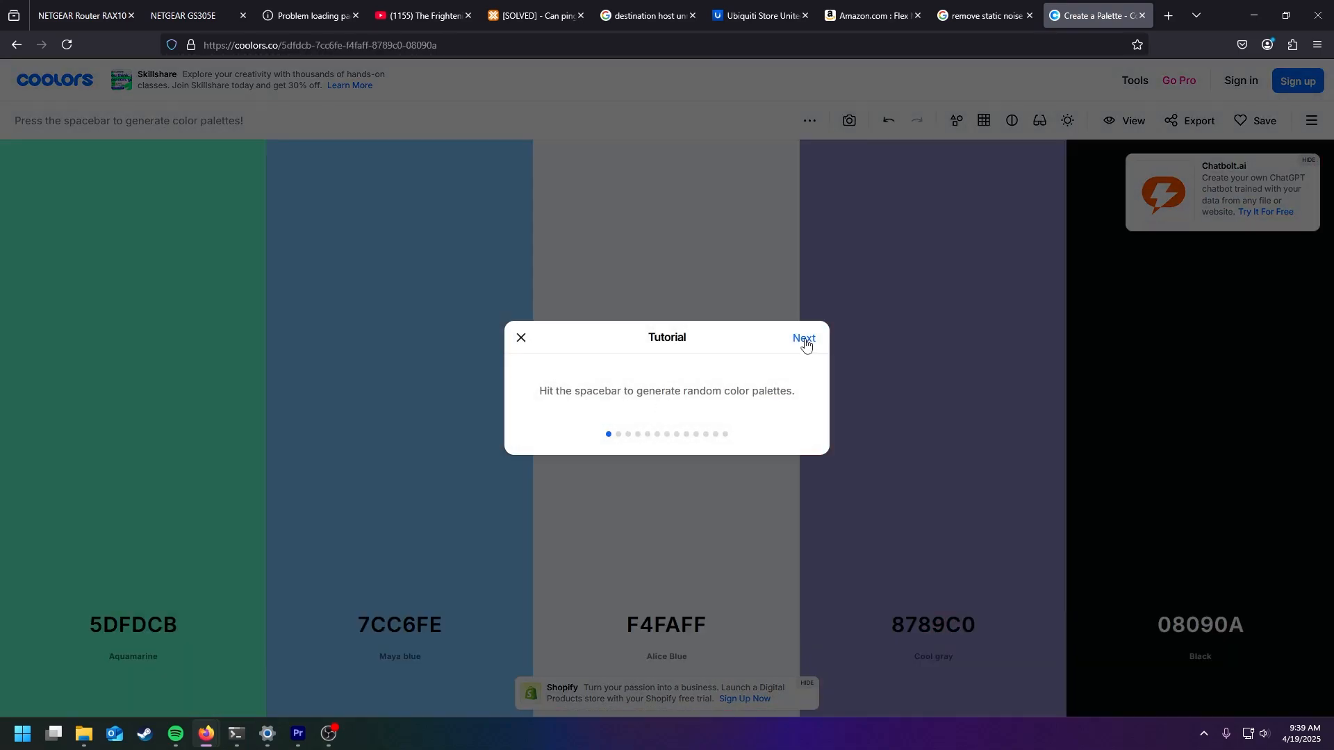
- Go through the generator tutorial's pages to the end and finish it
click(803, 340)
click(803, 341)
click(803, 341)
click(803, 340)
click(803, 340)
click(804, 340)
click(804, 340)
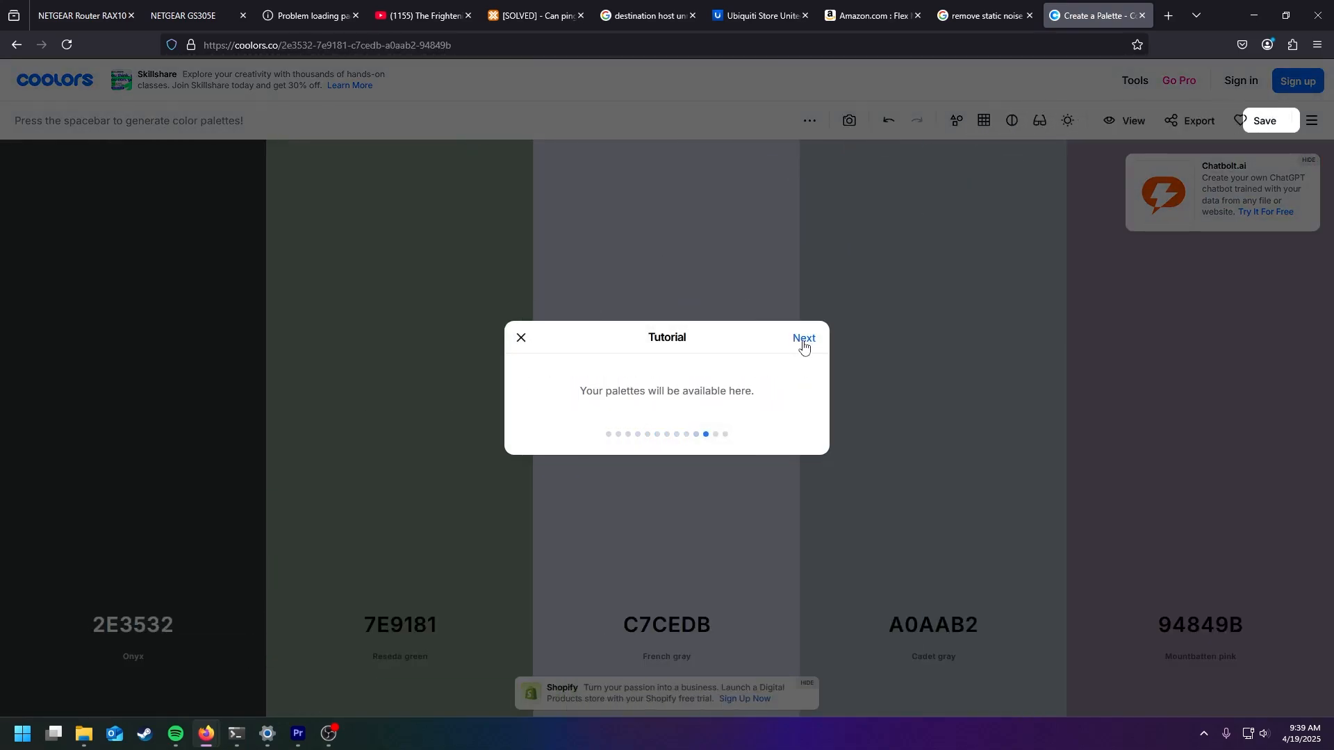
click(803, 341)
click(803, 341)
click(691, 447)
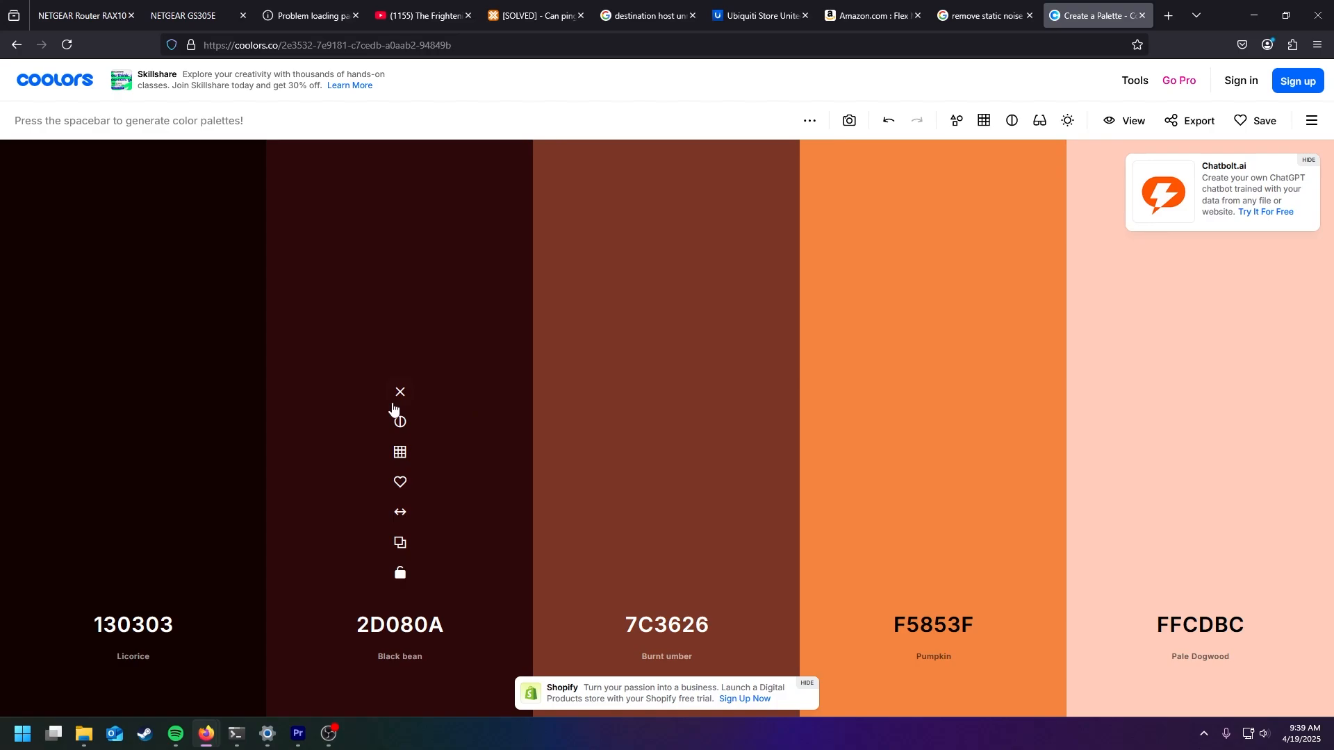
- Generate several random color palettes until one has Air Force blue 598392 as its middle color
key(space)
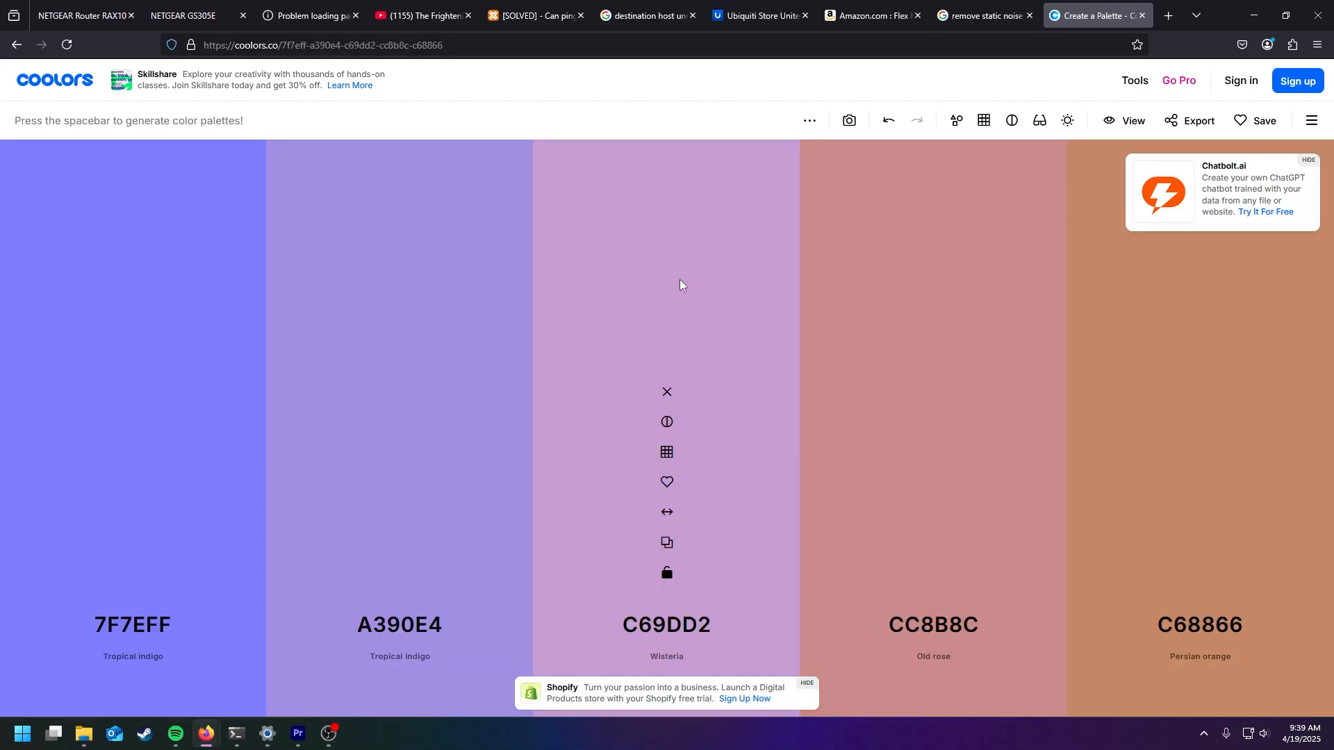
key(space)
key(space)
key(space)
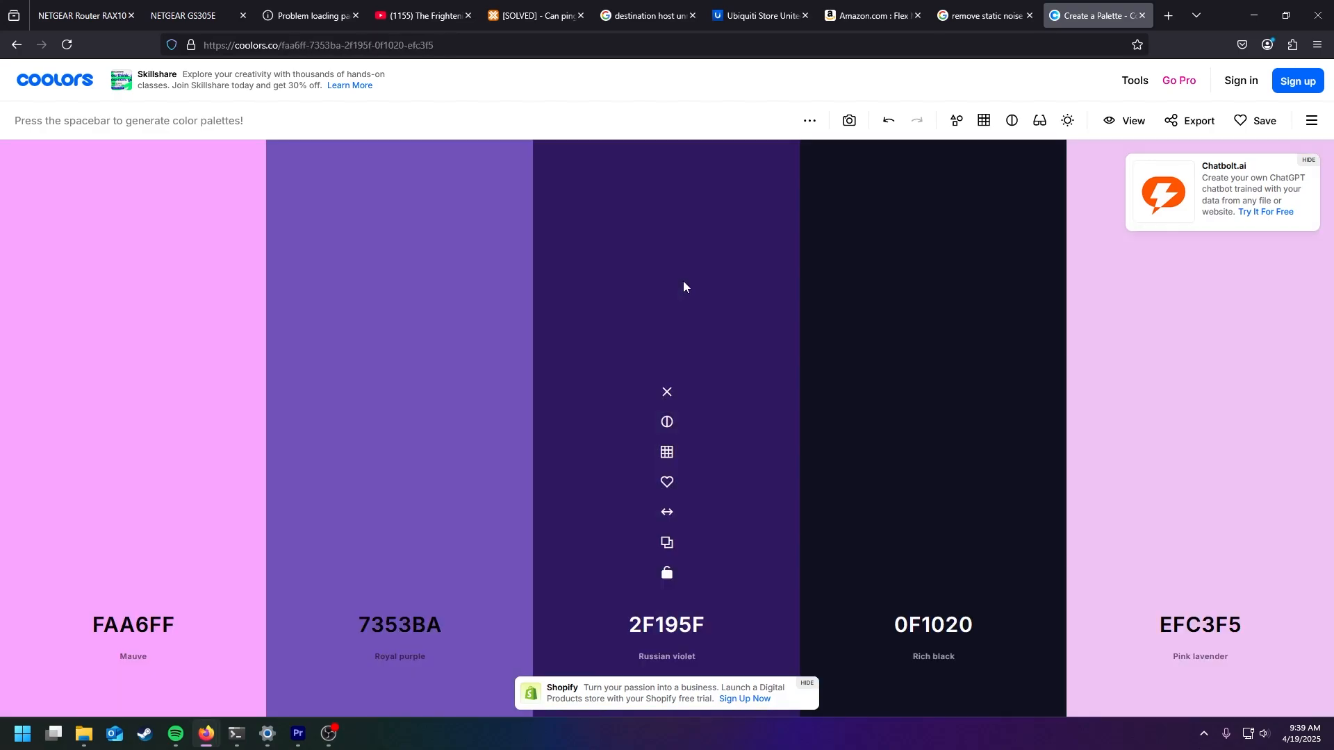
key(space)
- Lock the middle color 598392 and generate several new palettes around it
key(space)
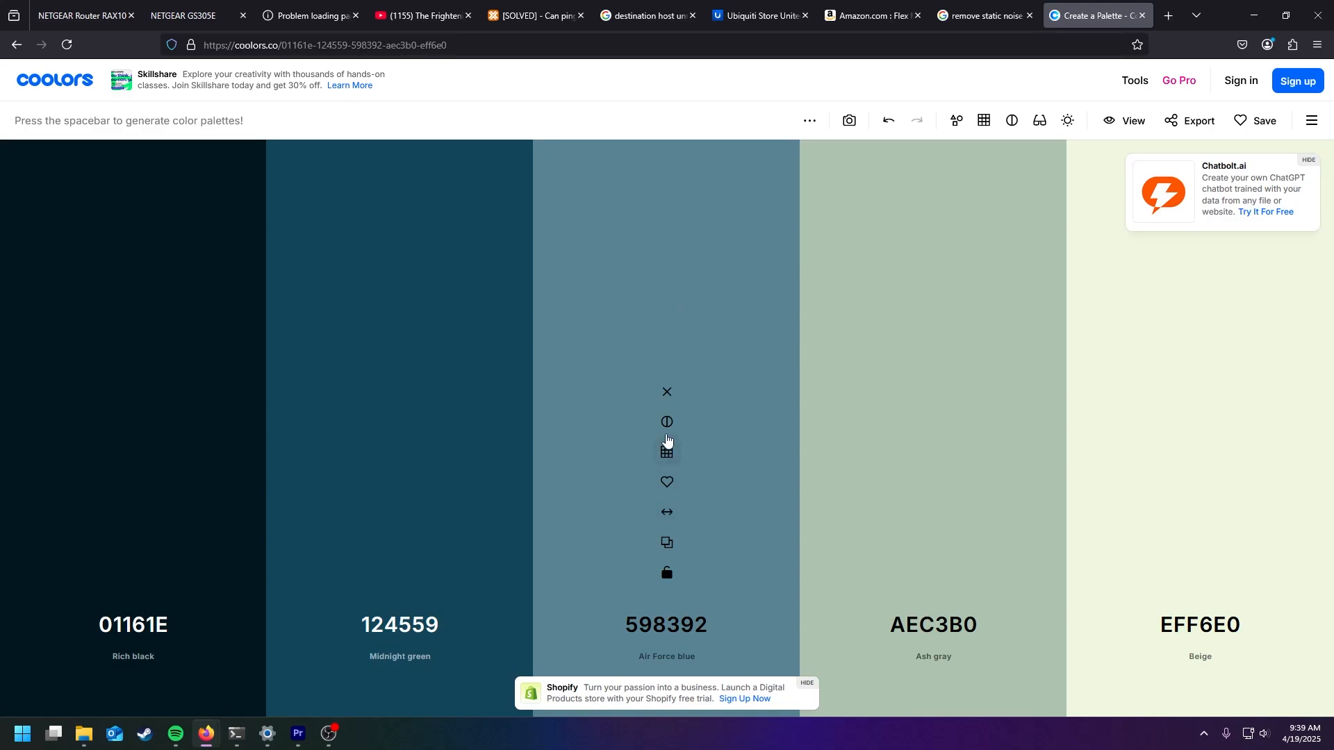
click(666, 573)
key(space)
key(space)
key(space)
key(space)
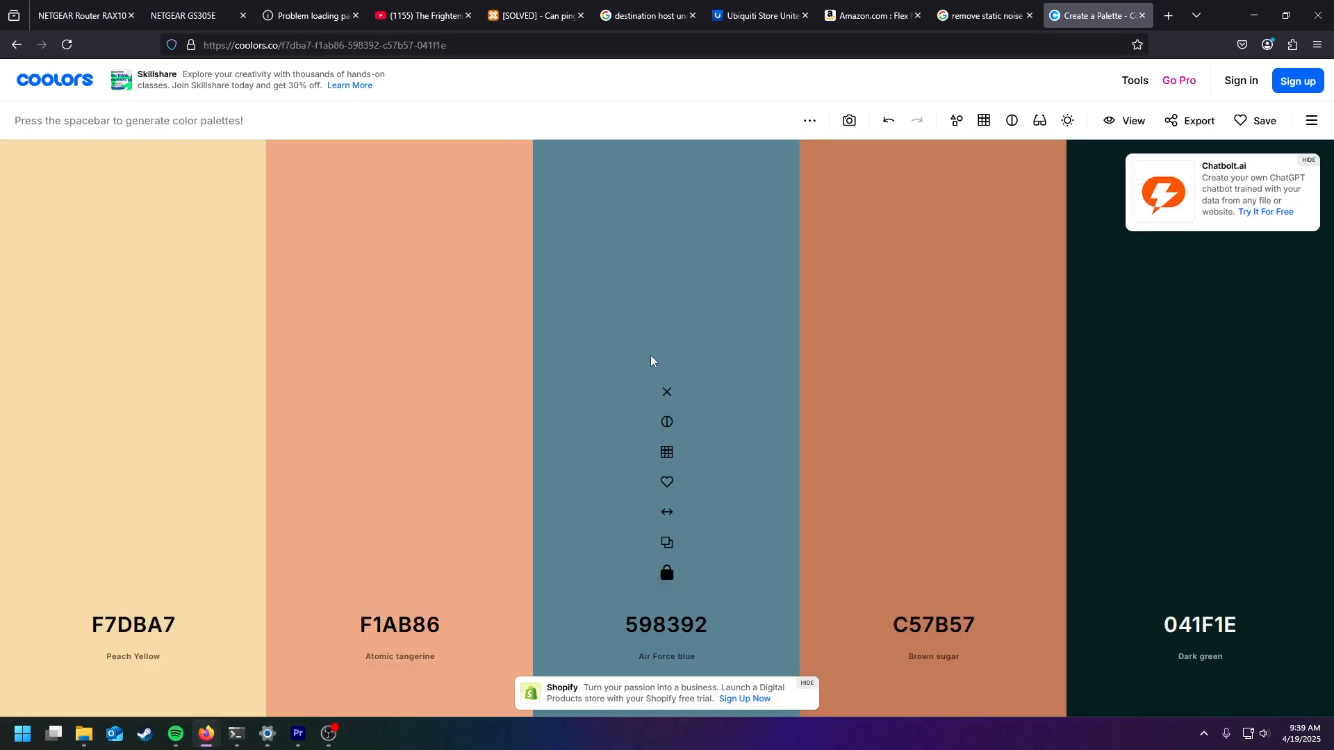
key(space)
key(space)
key(space)
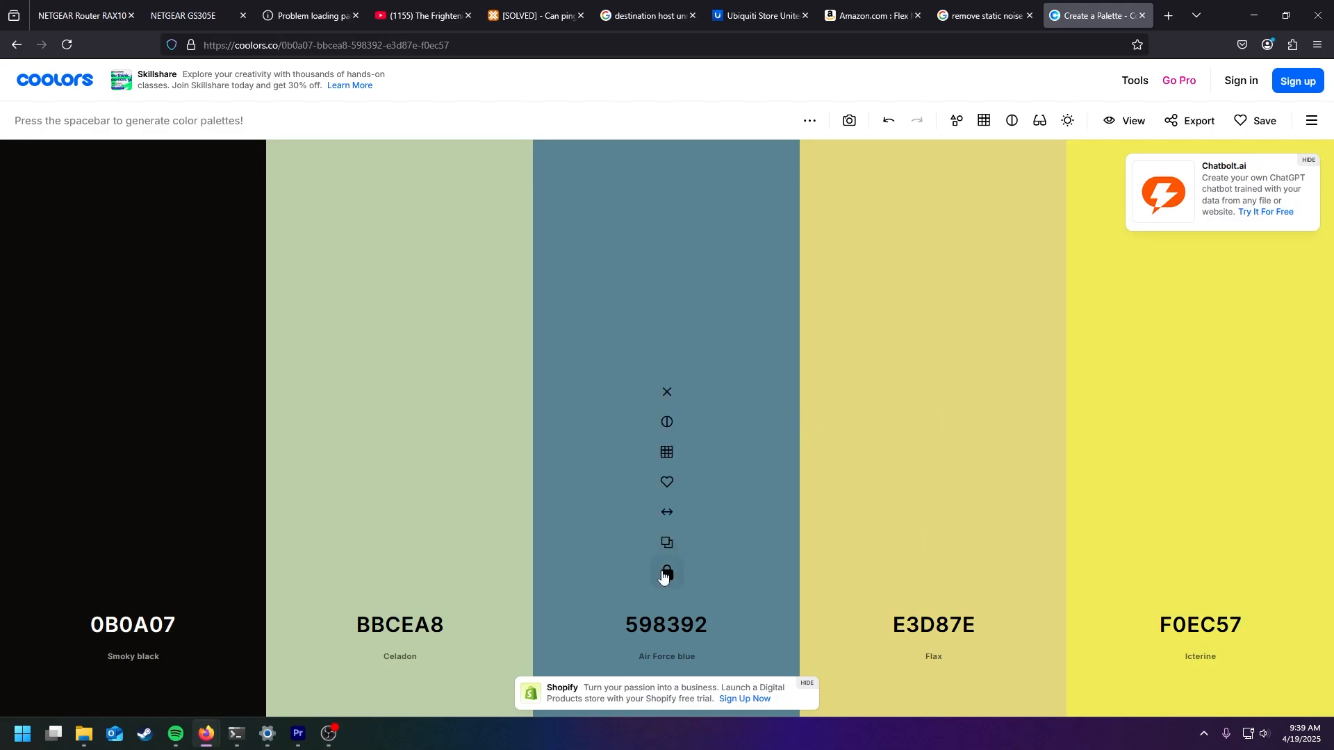
- Unlock the middle color and generate fresh palettes until one contains yellow FCF300
click(667, 573)
key(space)
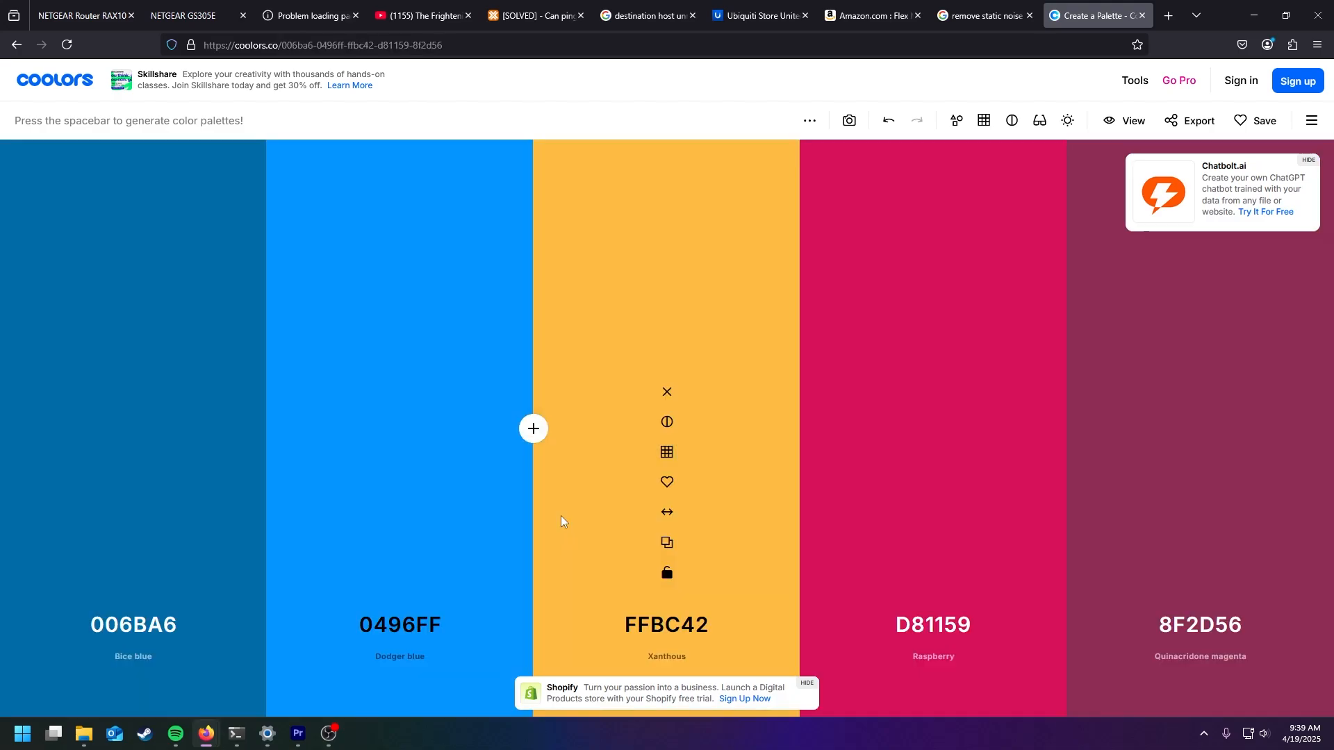
key(space)
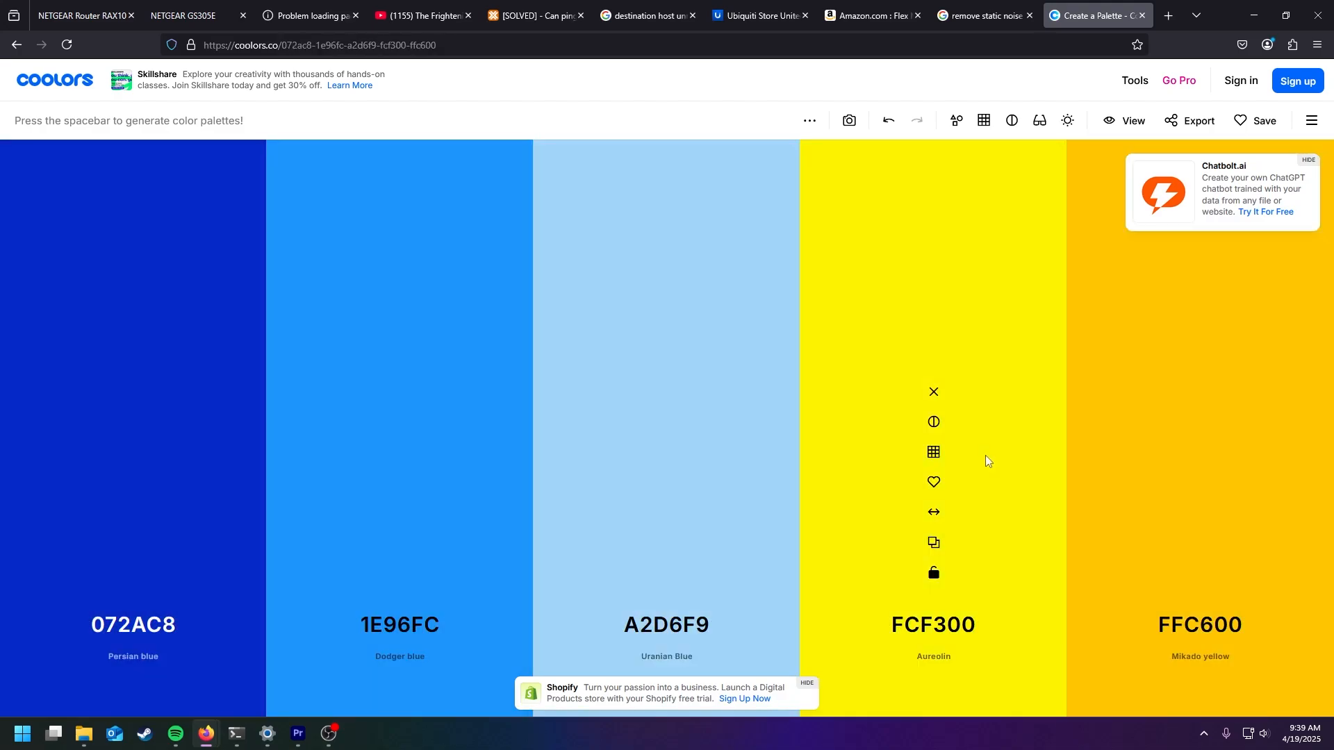
- Lock yellow FCF300, regenerate the other colors, and also lock powder blue A1B5D8 in the middle
click(933, 576)
key(space)
key(space)
key(space)
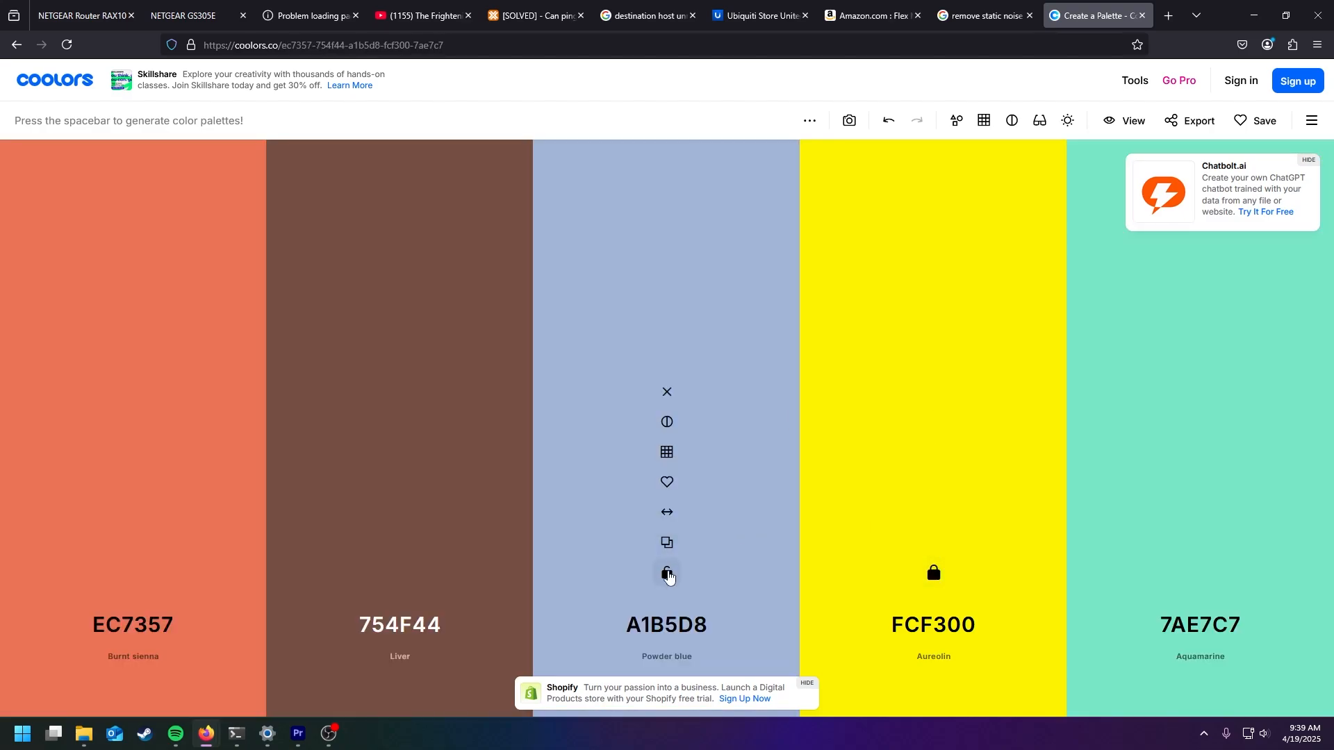
click(668, 574)
key(space)
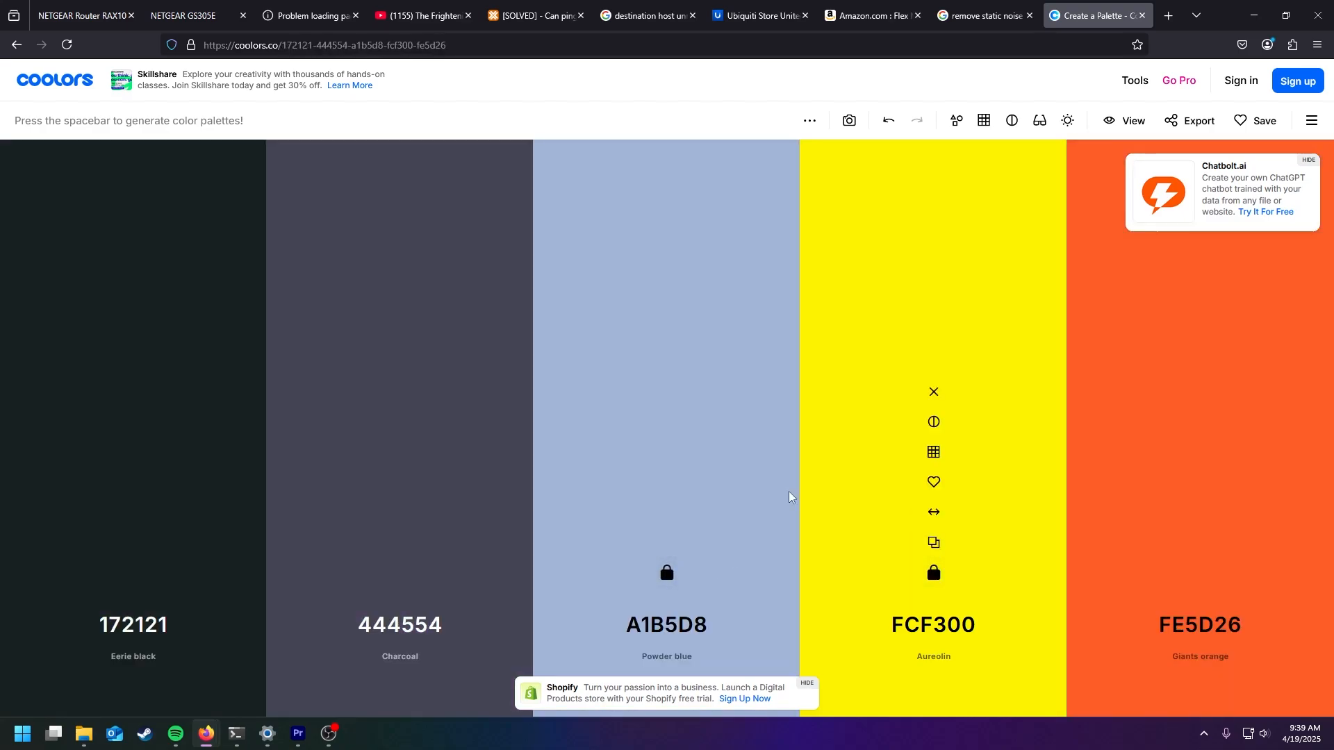
key(space)
- Keep regenerating the unlocked colors, locking 273B09, 495867 and E7EBC5 to complete the five-color palette
click(400, 574)
key(space)
key(space)
key(space)
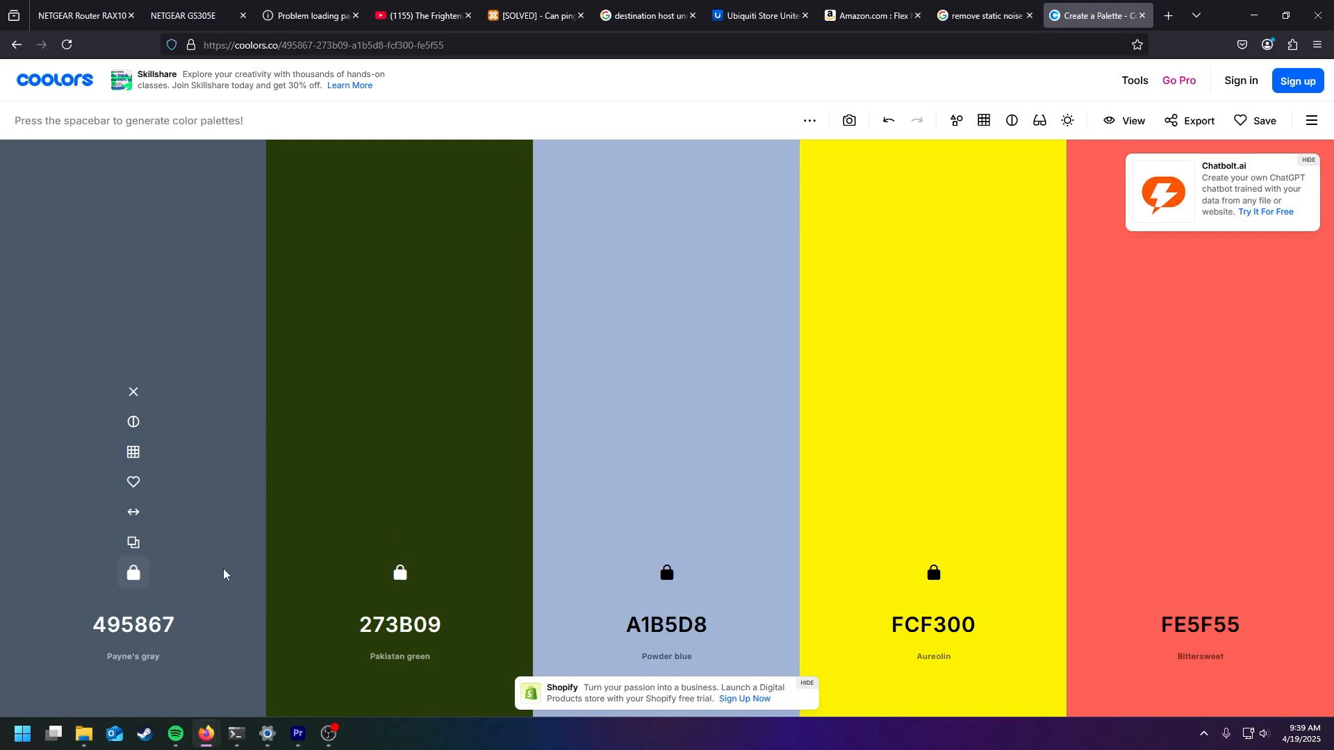
key(space)
key(space)
key(space)
key(space)
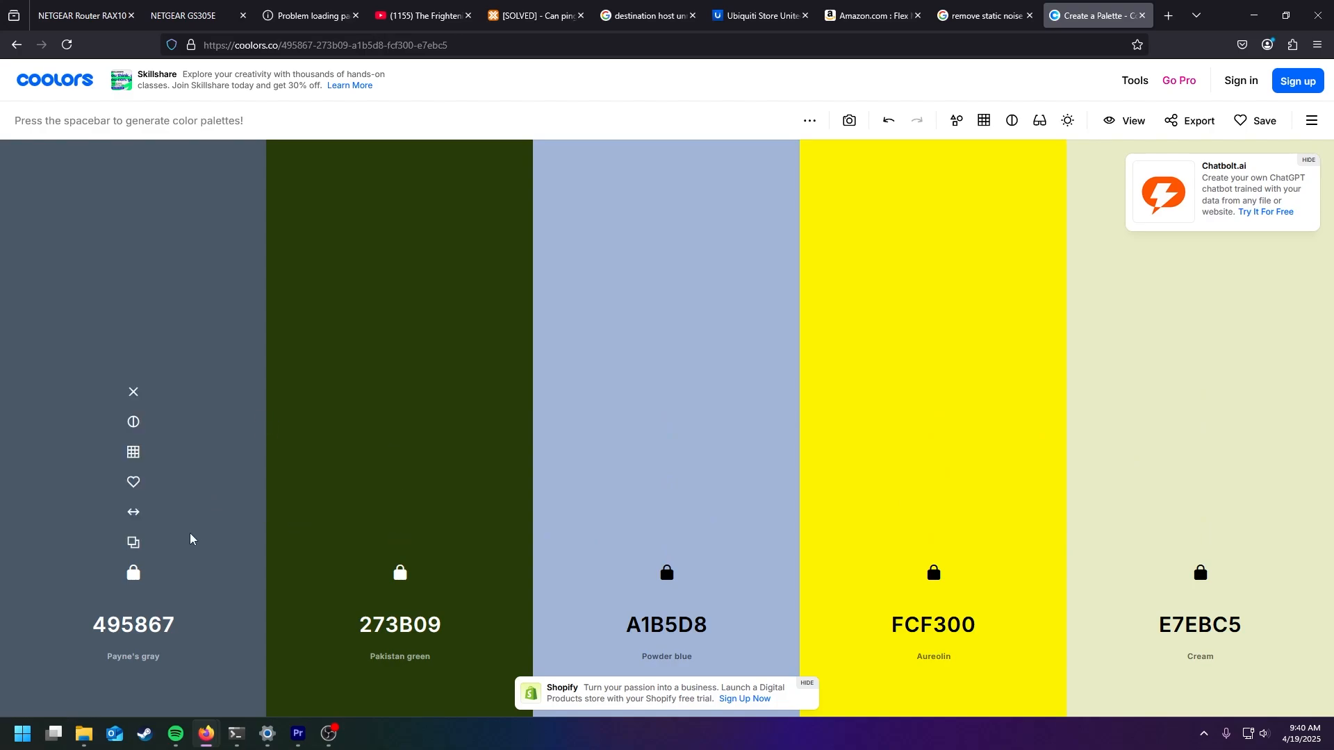
- View the hex code of the palette's first color in its color picker and close the picker
click(132, 626)
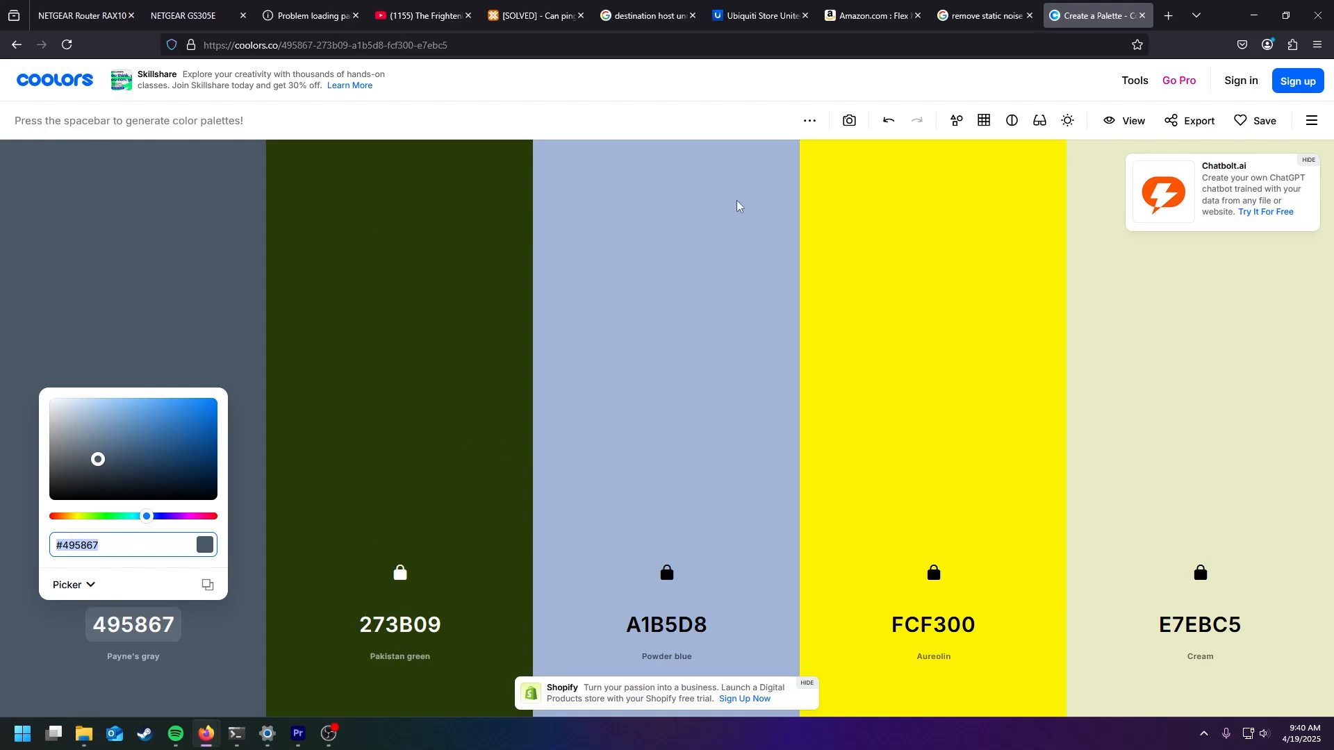
click(555, 238)
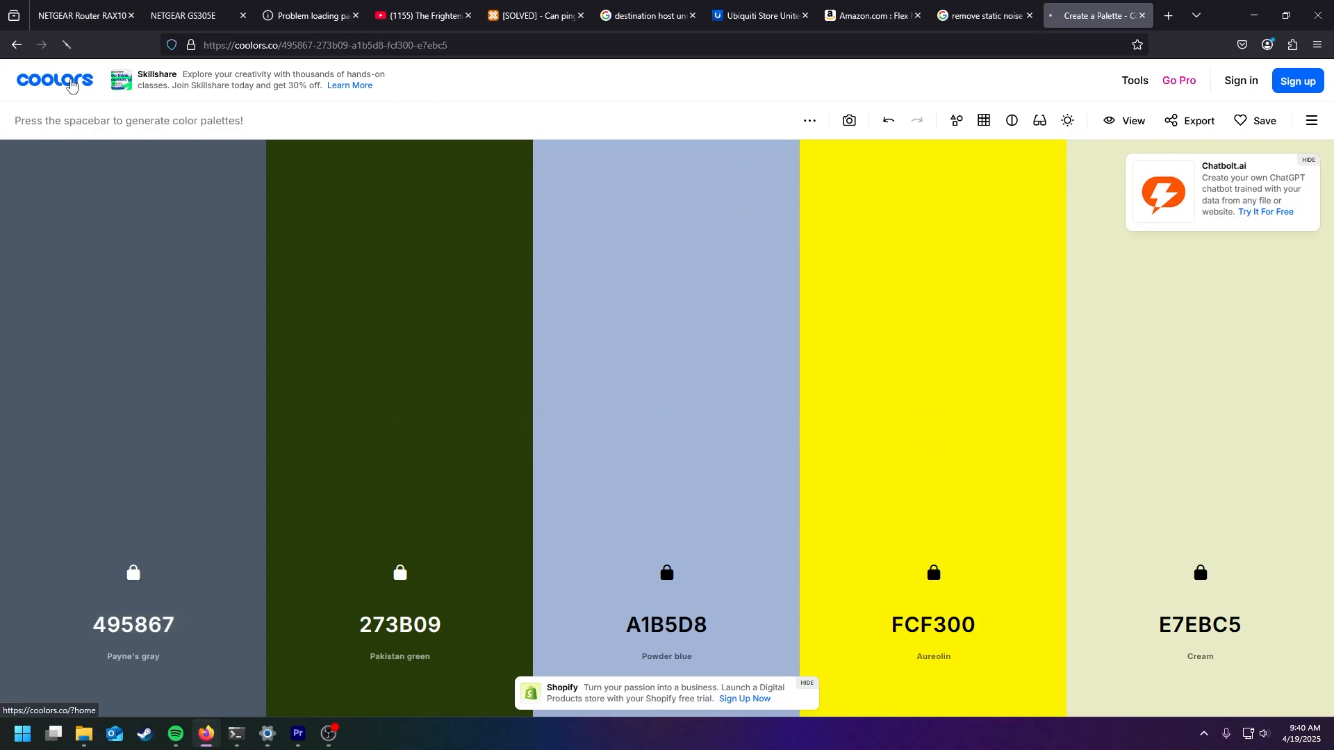
- Return to the Coolors home page and open its collection of popular palettes
click(70, 84)
scroll(557, 271, down, 7)
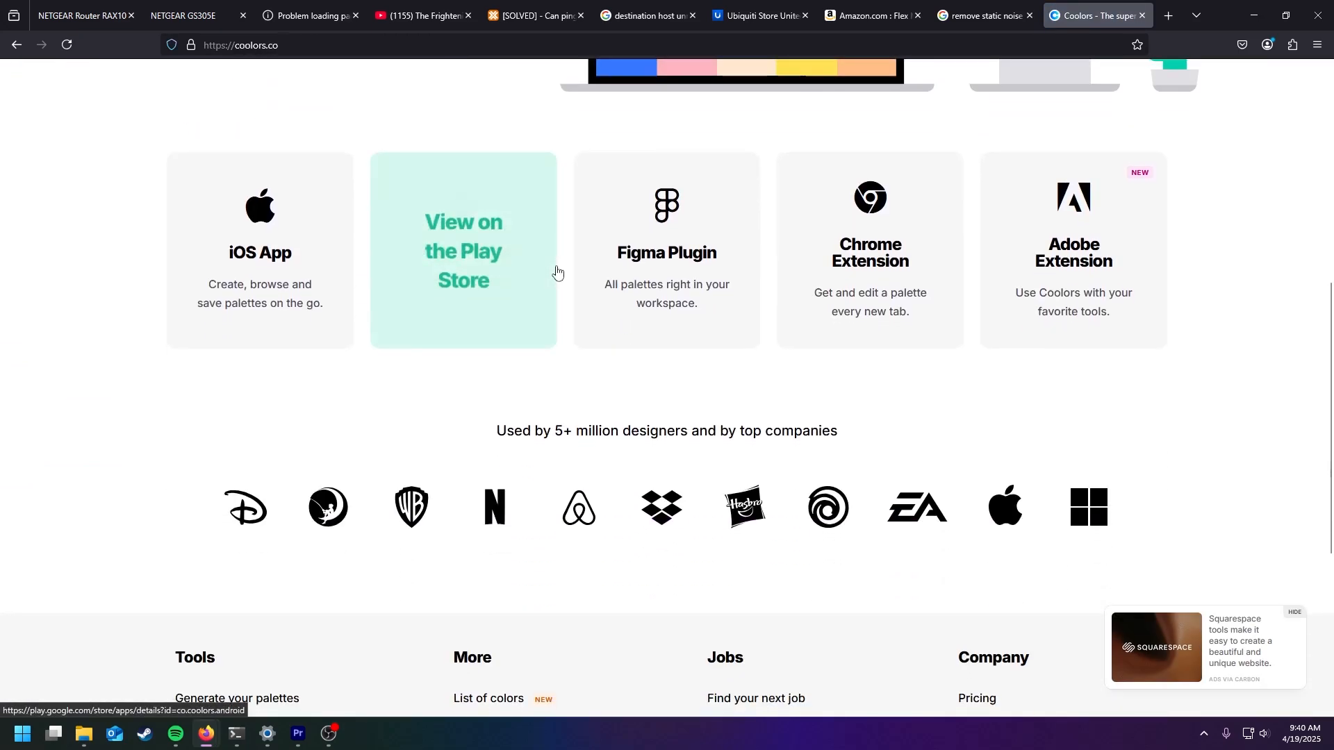
scroll(556, 271, down, 5)
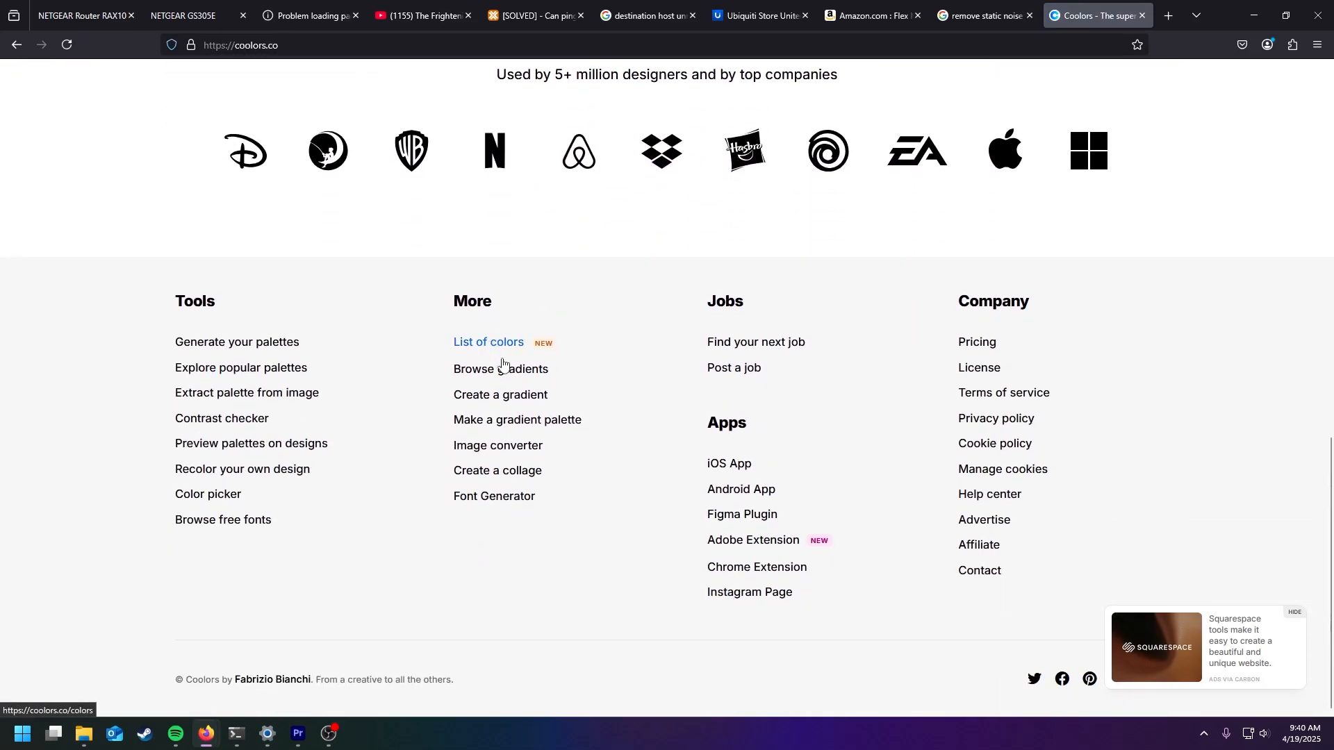
click(271, 377)
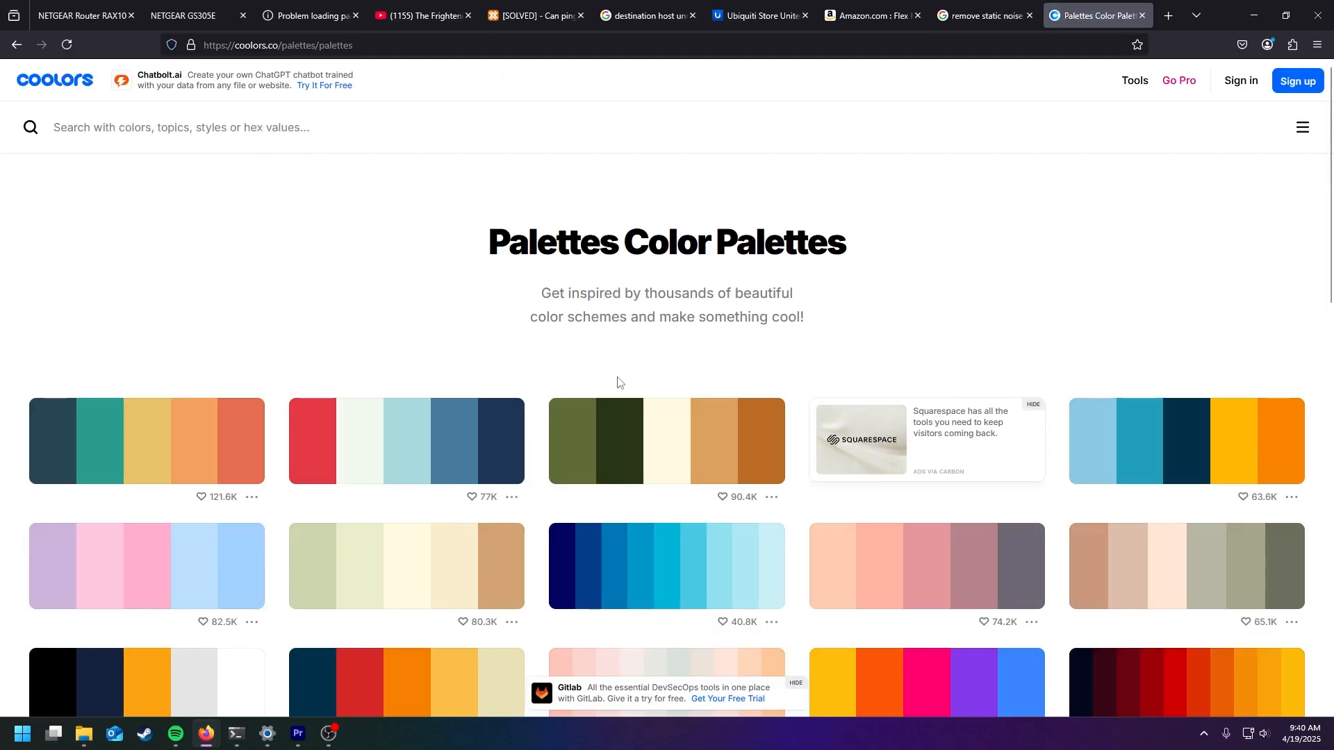
- Browse the popular palettes and copy the peach color from the navy-to-peach palette
scroll(618, 382, down, 7)
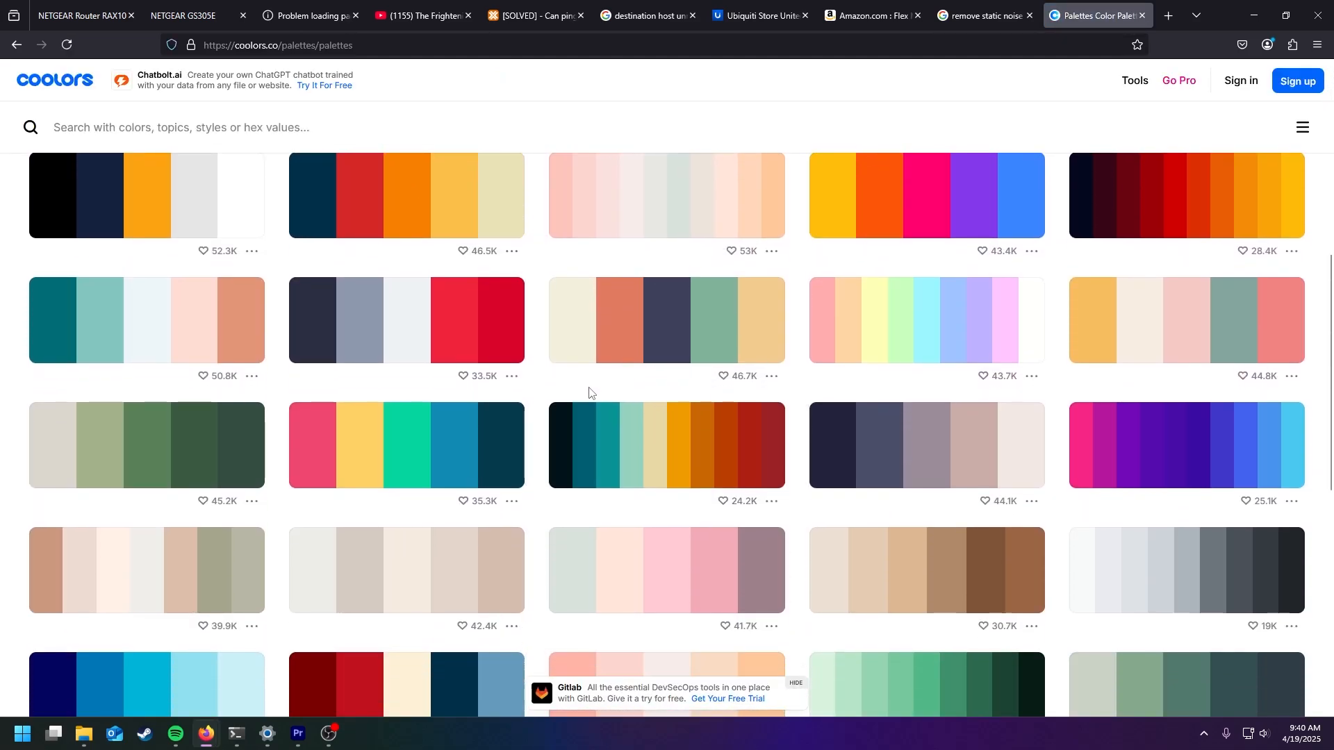
scroll(590, 393, down, 5)
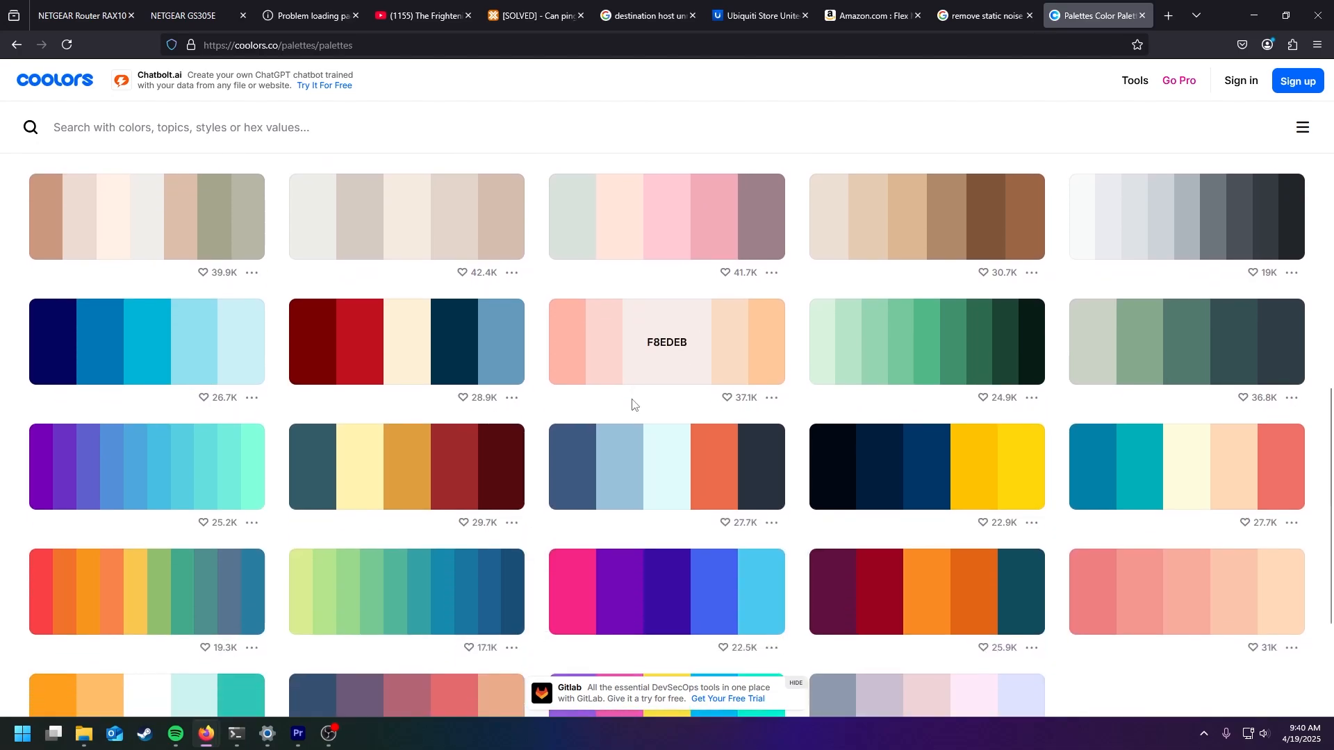
scroll(632, 405, down, 3)
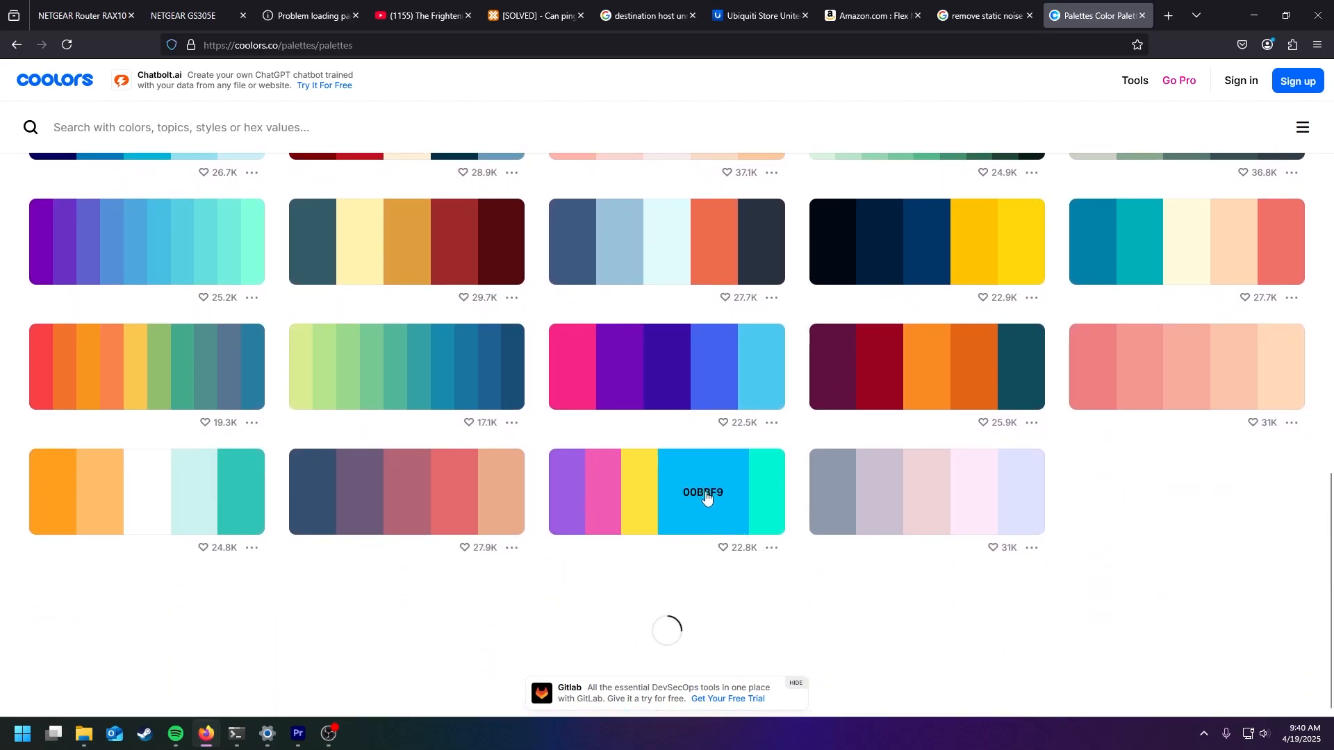
click(444, 488)
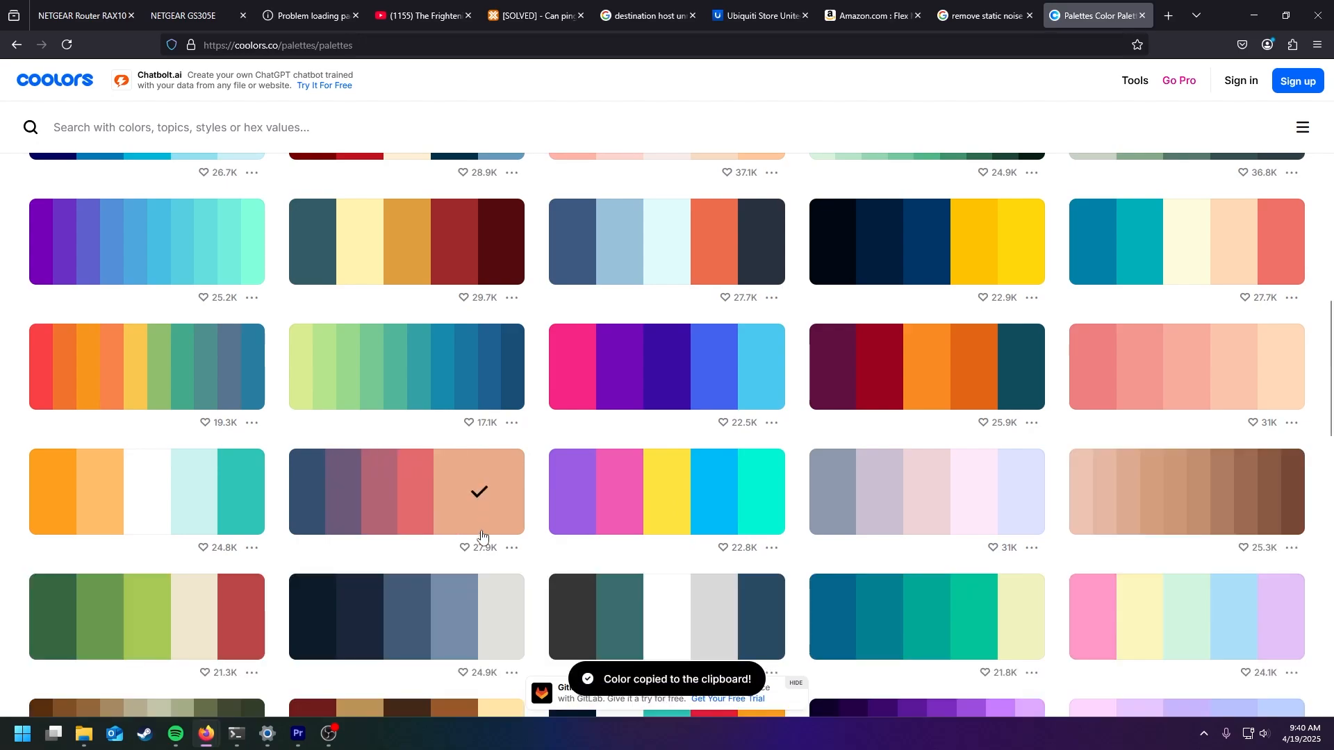
scroll(632, 443, down, 10)
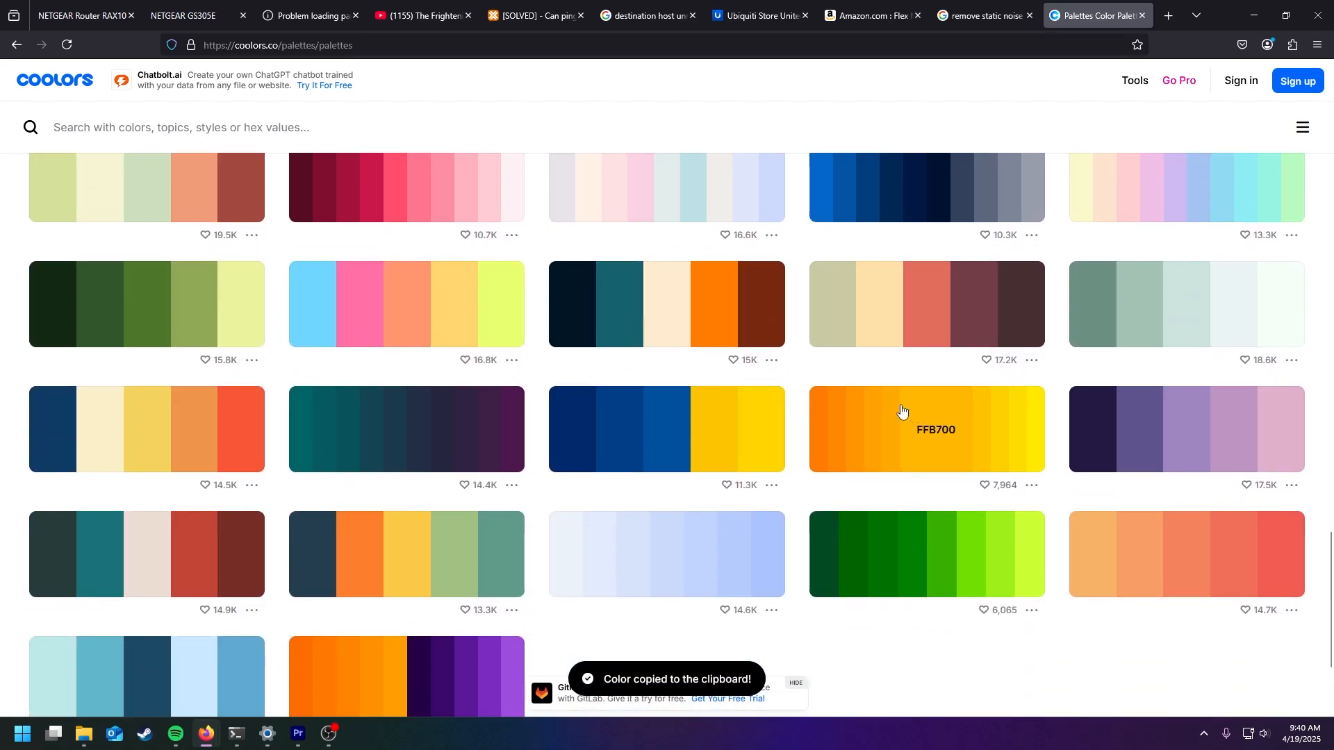
scroll(861, 317, up, 15)
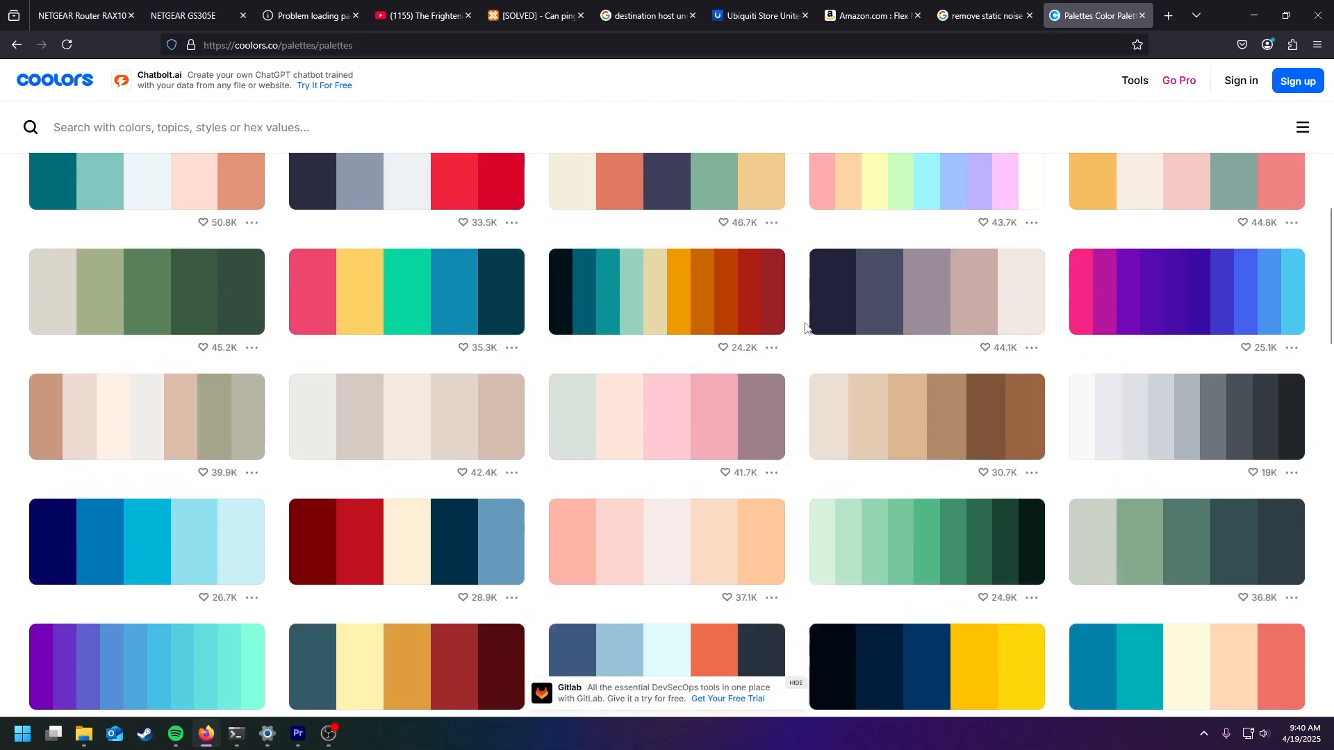